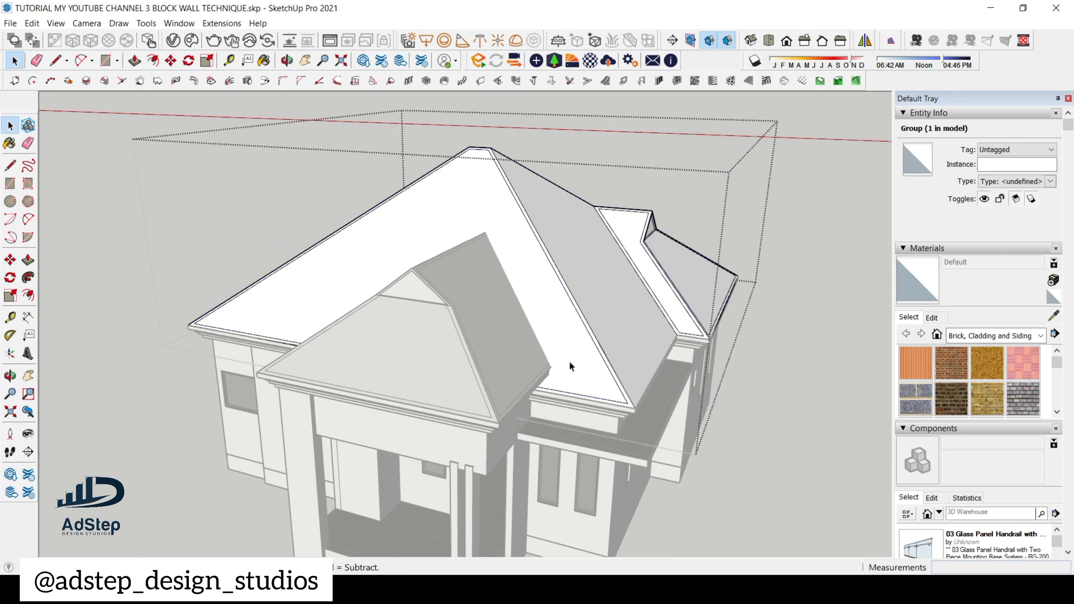
- Paint the front slope of the main roof with the Roofing Shingles Multi material from the Roofing collection
{"action": "left_click", "coordinate": [572, 360]}
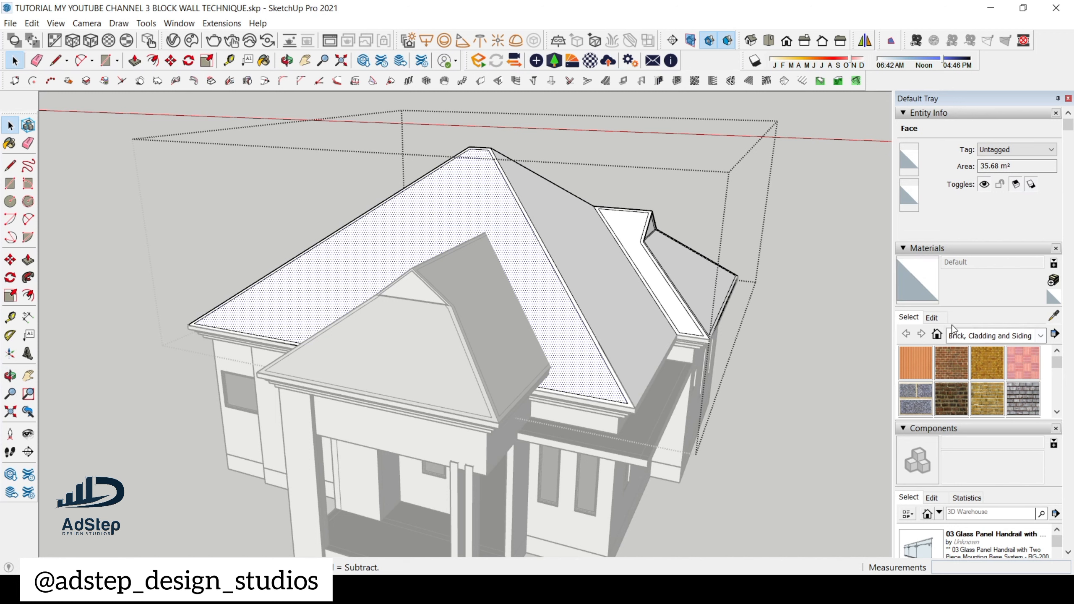
{"action": "left_click", "coordinate": [1041, 336]}
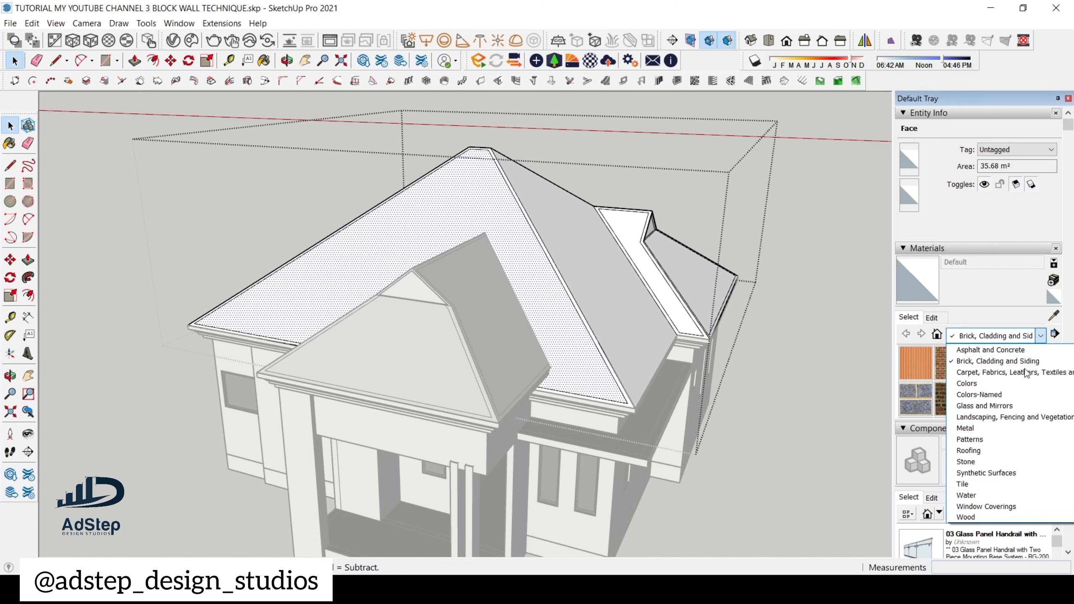
{"action": "left_click", "coordinate": [1004, 451]}
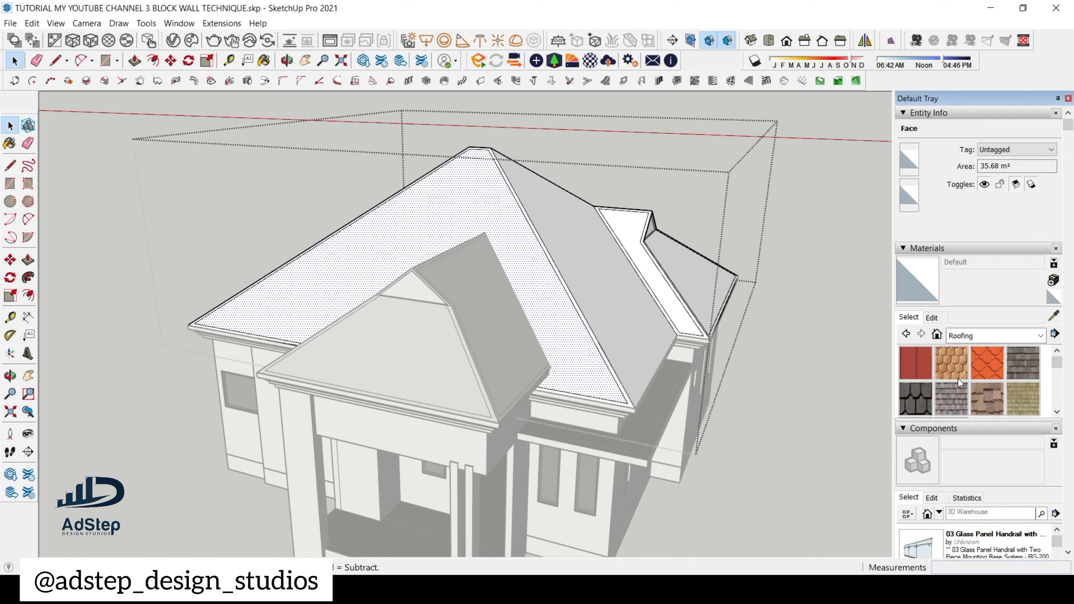
{"action": "left_click", "coordinate": [952, 396]}
{"action": "scroll", "coordinate": [773, 391], "scroll_direction": "down", "scroll_amount": 3}
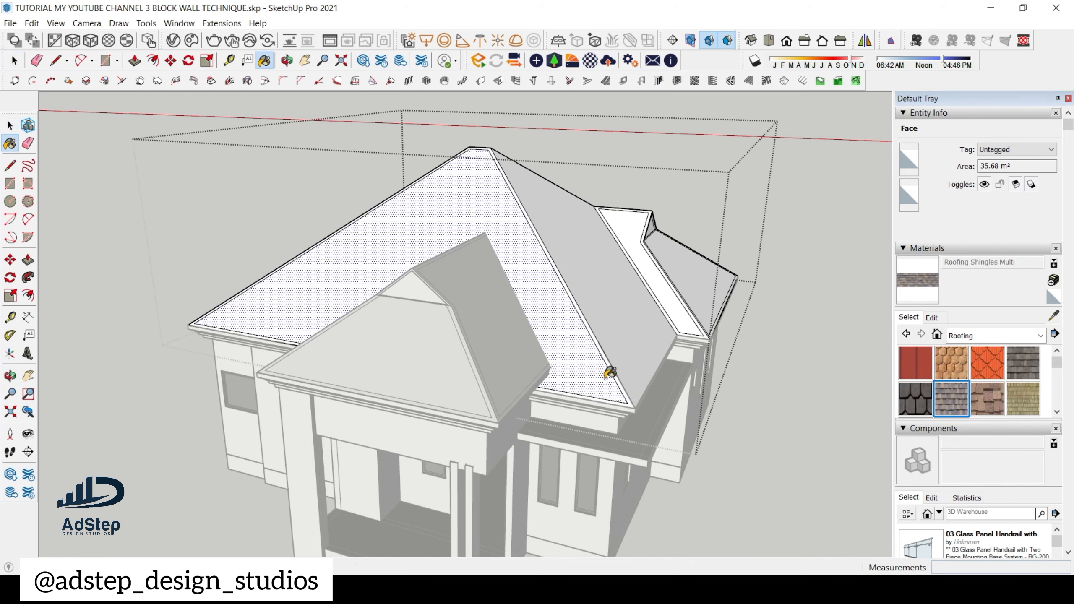
{"action": "left_click", "coordinate": [592, 343]}
- Paint the main roof's three remaining slopes with Roofing Shingles Multi
{"action": "middle_click_drag", "start_coordinate": [523, 327], "coordinate": [475, 452]}
{"action": "scroll", "coordinate": [573, 288], "scroll_direction": "up", "scroll_amount": 2}
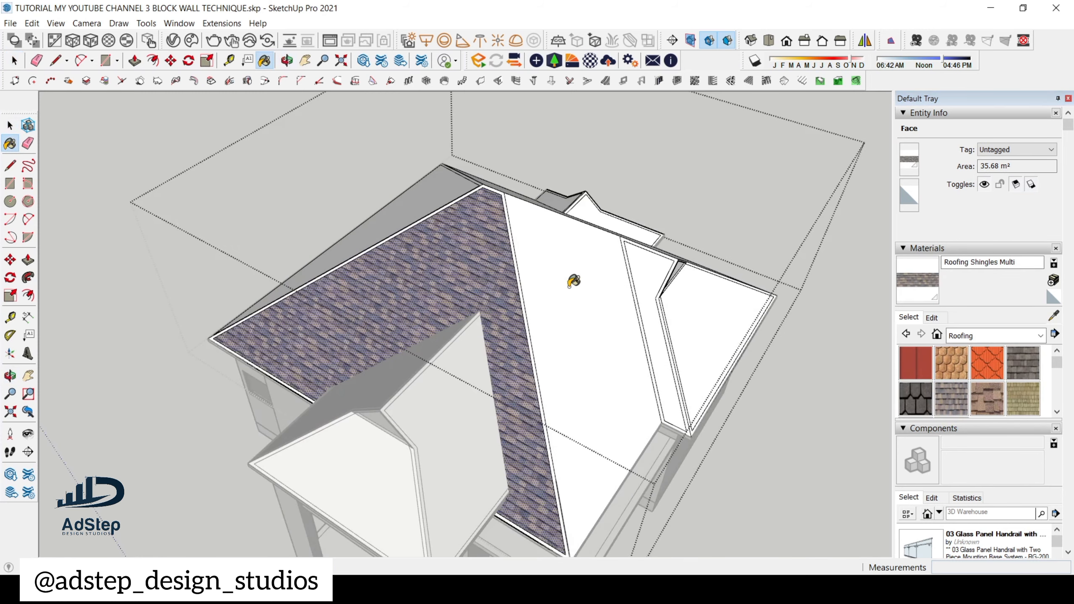
{"action": "left_click", "coordinate": [571, 283]}
{"action": "middle_click_drag", "start_coordinate": [571, 284], "coordinate": [519, 504]}
{"action": "left_click", "coordinate": [439, 236]}
{"action": "left_click", "coordinate": [527, 211]}
{"action": "scroll", "coordinate": [549, 194], "scroll_direction": "up", "scroll_amount": 2}
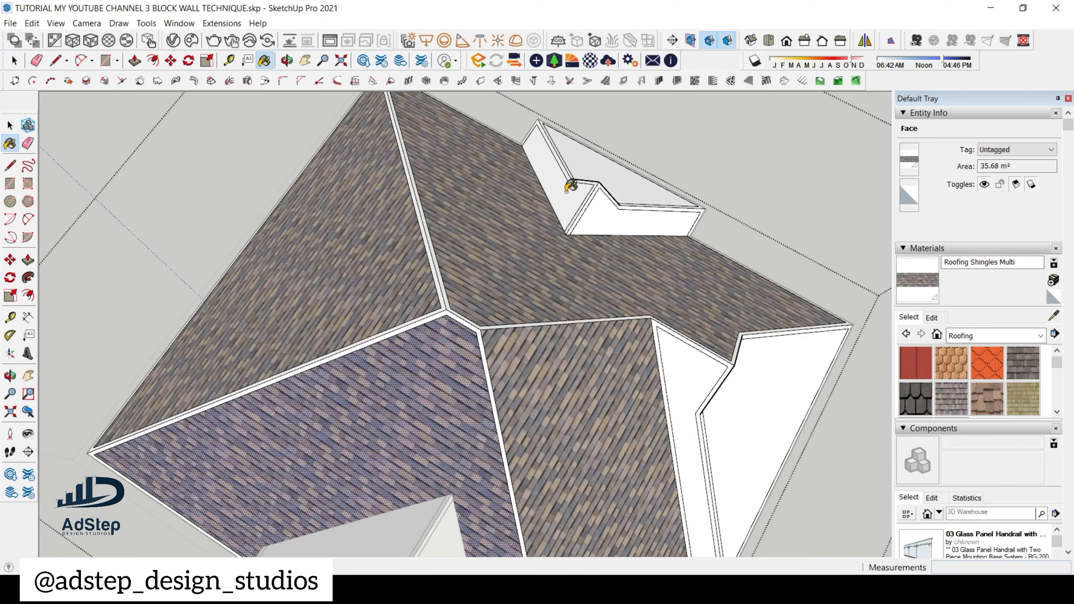
- Paint the faces of the small rear roof projection with Roofing Shingles Multi
{"action": "left_click", "coordinate": [577, 189]}
{"action": "left_click", "coordinate": [597, 195]}
{"action": "left_click", "coordinate": [586, 165]}
{"action": "scroll", "coordinate": [659, 276], "scroll_direction": "down", "scroll_amount": 4}
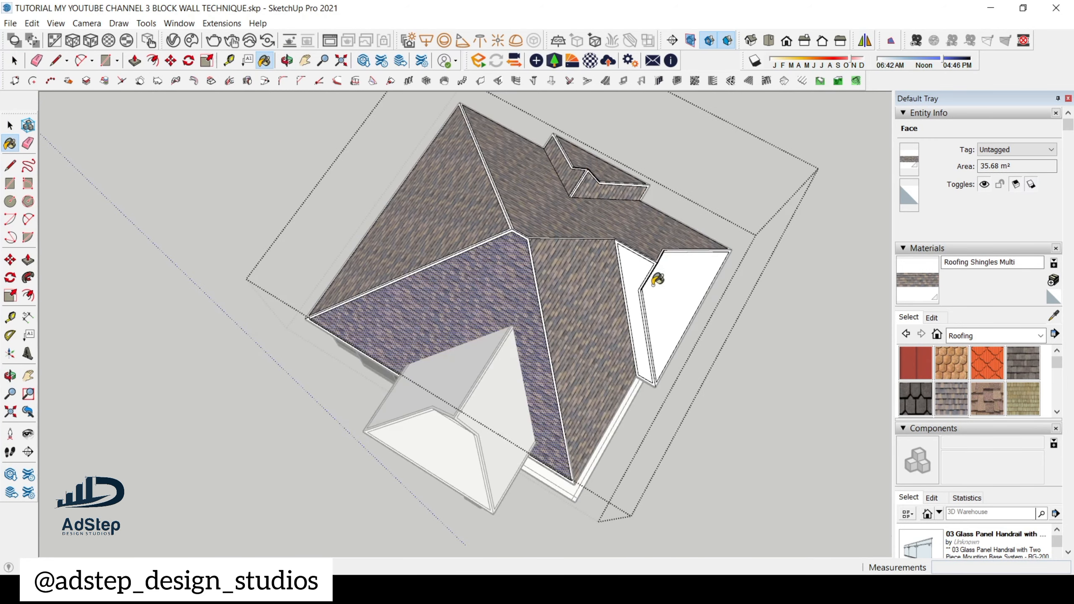
- Paint the roof faces of the side projection with Roofing Shingles Multi and leave the Paint Bucket tool
{"action": "scroll", "coordinate": [647, 263], "scroll_direction": "up", "scroll_amount": 1}
{"action": "left_click", "coordinate": [639, 263]}
{"action": "left_click", "coordinate": [668, 295]}
{"action": "scroll", "coordinate": [610, 291], "scroll_direction": "down", "scroll_amount": 3}
{"action": "middle_click_drag", "start_coordinate": [529, 304], "coordinate": [501, 238]}
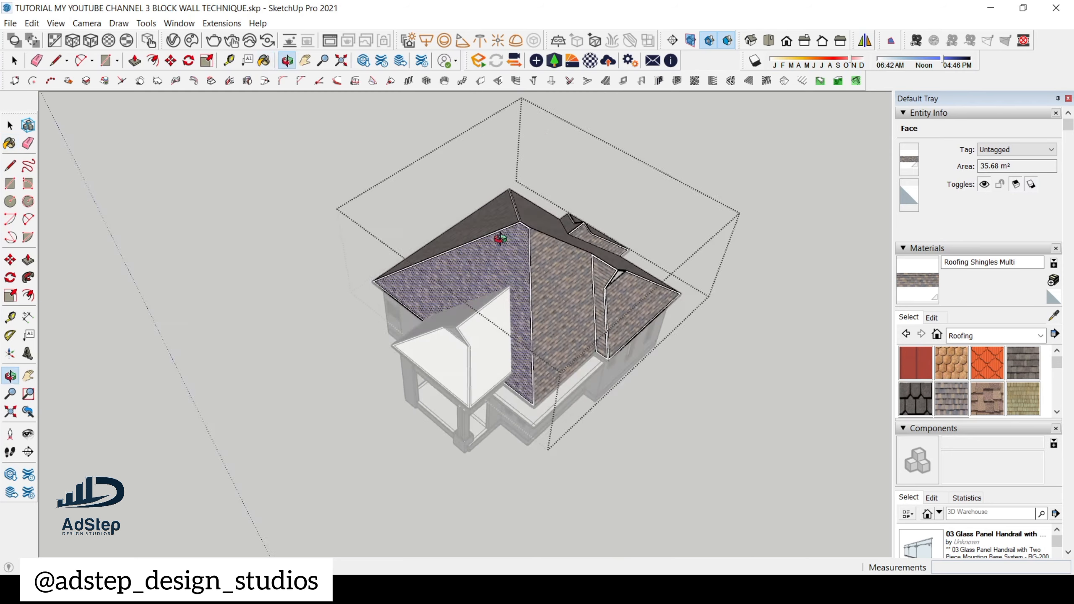
{"action": "scroll", "coordinate": [613, 293], "scroll_direction": "up", "scroll_amount": 3}
{"action": "key", "text": "space"}
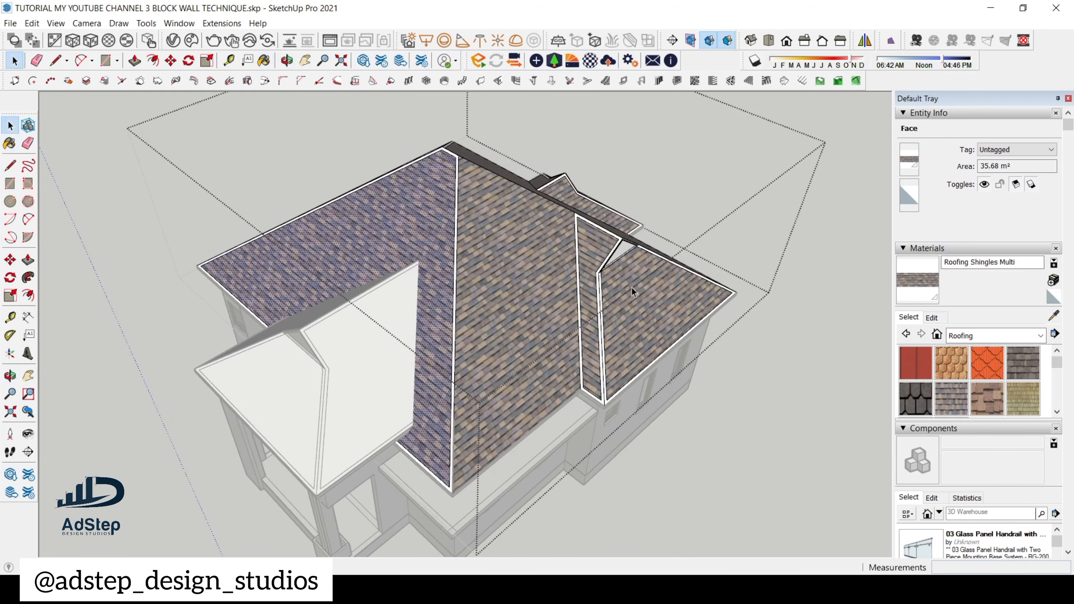
- Try texture widths of 3000 mm and 5000 mm for the Roofing Shingles Multi material
{"action": "scroll", "coordinate": [636, 280], "scroll_direction": "down", "scroll_amount": 4}
{"action": "scroll", "coordinate": [621, 302], "scroll_direction": "up", "scroll_amount": 3}
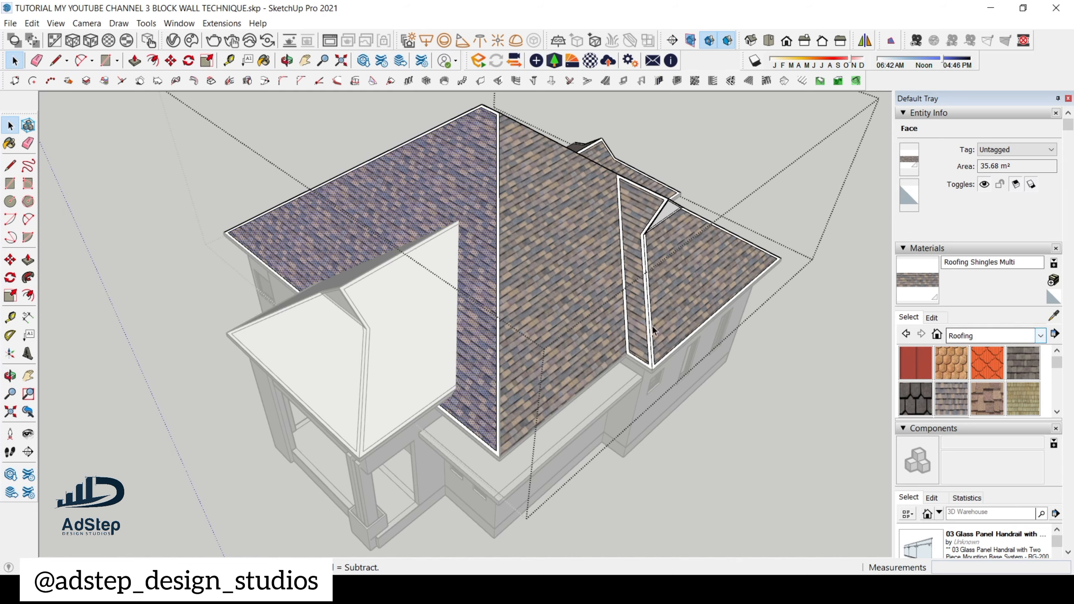
{"action": "scroll", "coordinate": [571, 339], "scroll_direction": "up", "scroll_amount": 6}
{"action": "scroll", "coordinate": [500, 289], "scroll_direction": "down", "scroll_amount": 5}
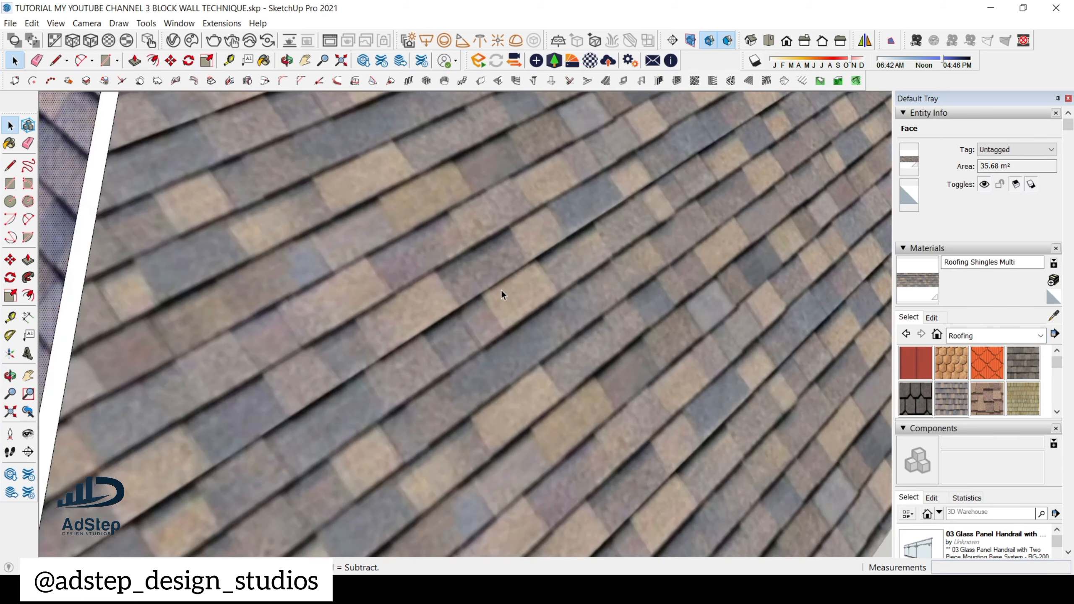
{"action": "scroll", "coordinate": [574, 320], "scroll_direction": "up", "scroll_amount": 4}
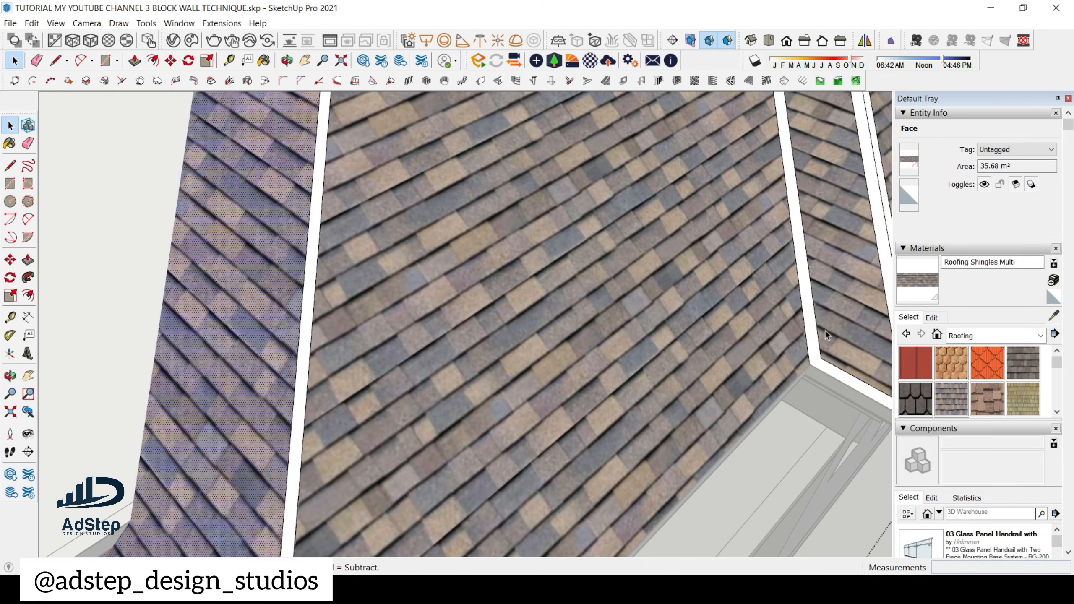
{"action": "scroll", "coordinate": [680, 354], "scroll_direction": "down", "scroll_amount": 2}
{"action": "scroll", "coordinate": [563, 303], "scroll_direction": "up", "scroll_amount": 1}
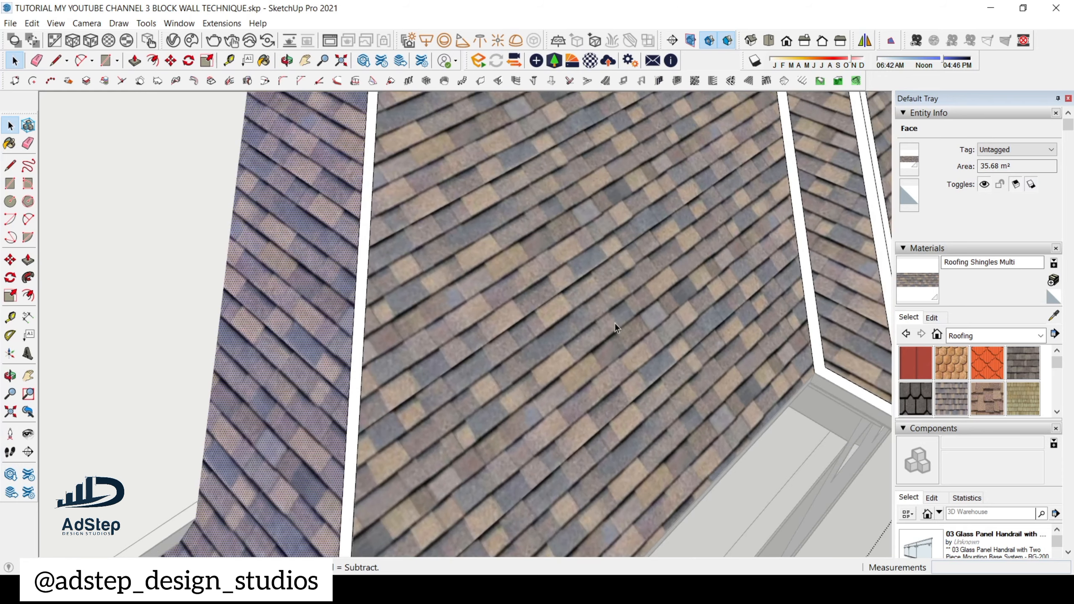
{"action": "left_click", "coordinate": [933, 317]}
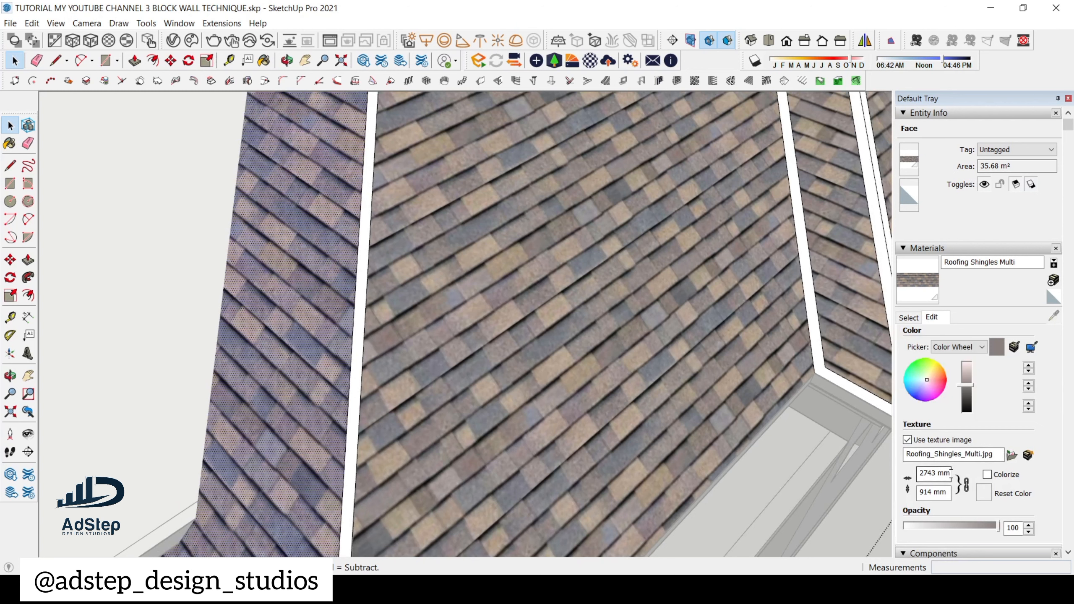
{"action": "left_click_drag", "start_coordinate": [951, 473], "coordinate": [921, 467]}
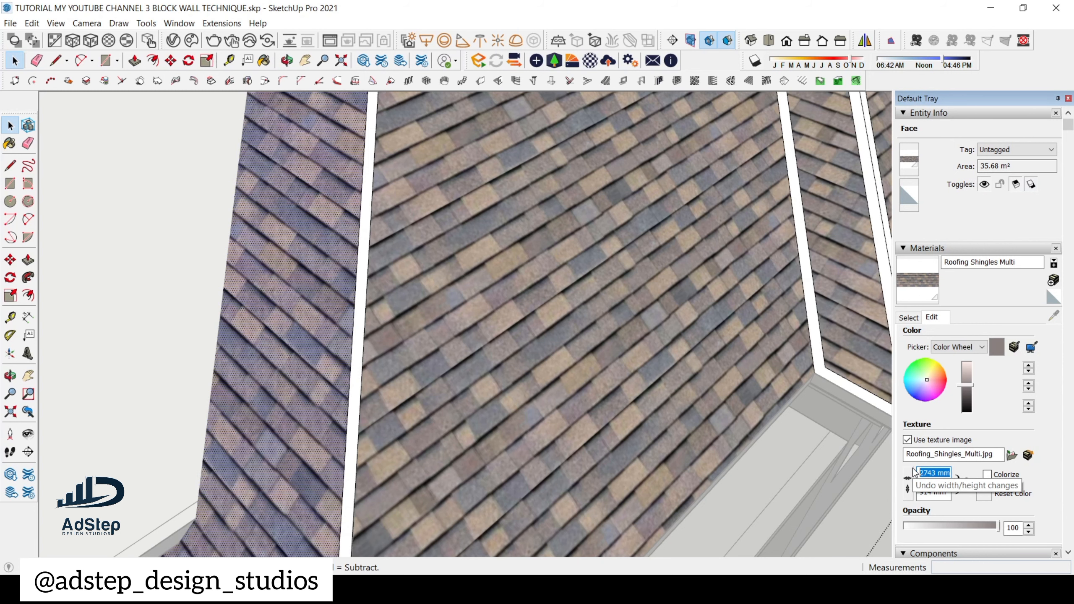
{"action": "type", "text": "3000"}
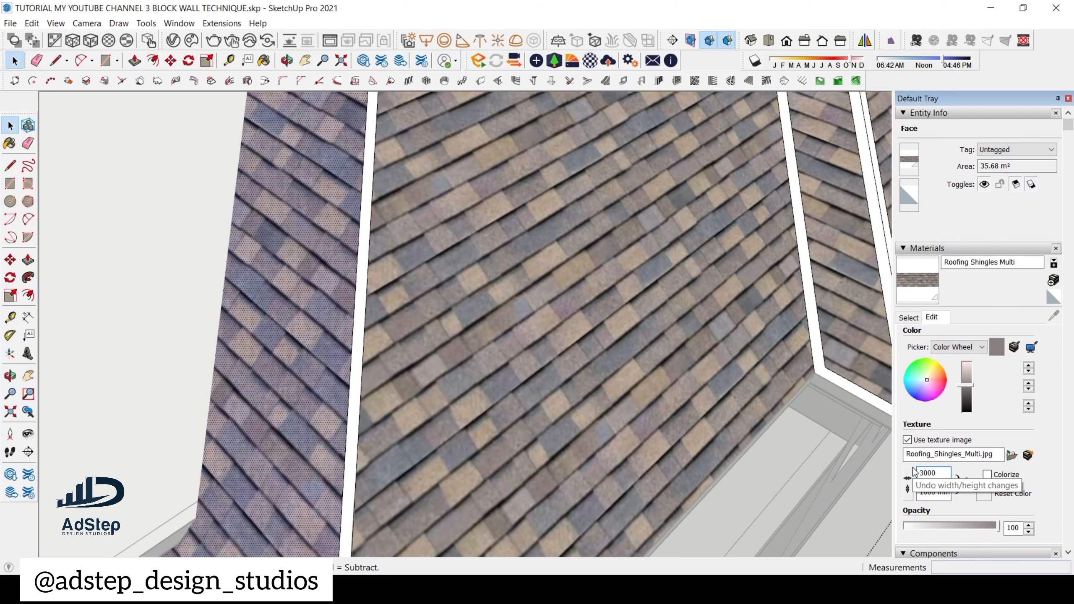
{"action": "double_click", "coordinate": [939, 473]}
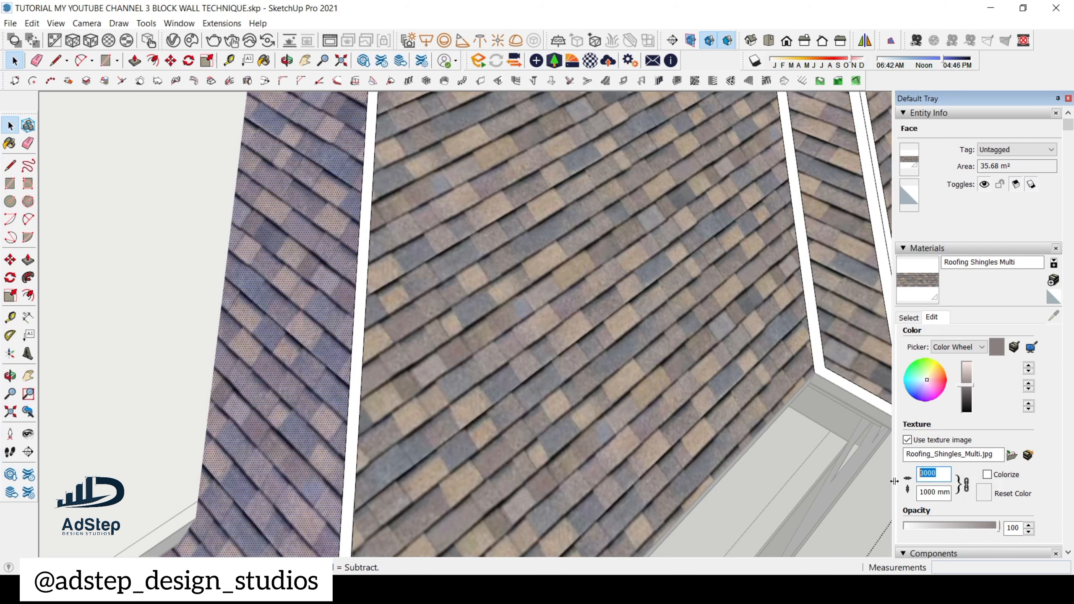
{"action": "type", "text": "5000"}
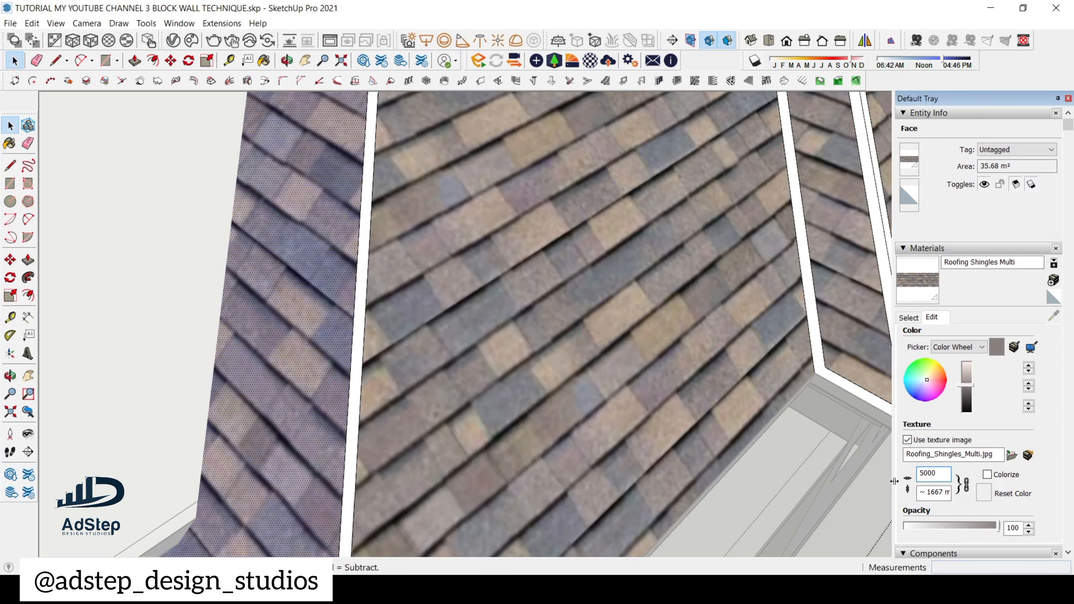
- Try smaller texture widths of 1500 mm and 2000 mm for the shingle material
{"action": "scroll", "coordinate": [605, 366], "scroll_direction": "down", "scroll_amount": 10}
{"action": "scroll", "coordinate": [583, 284], "scroll_direction": "up", "scroll_amount": 3}
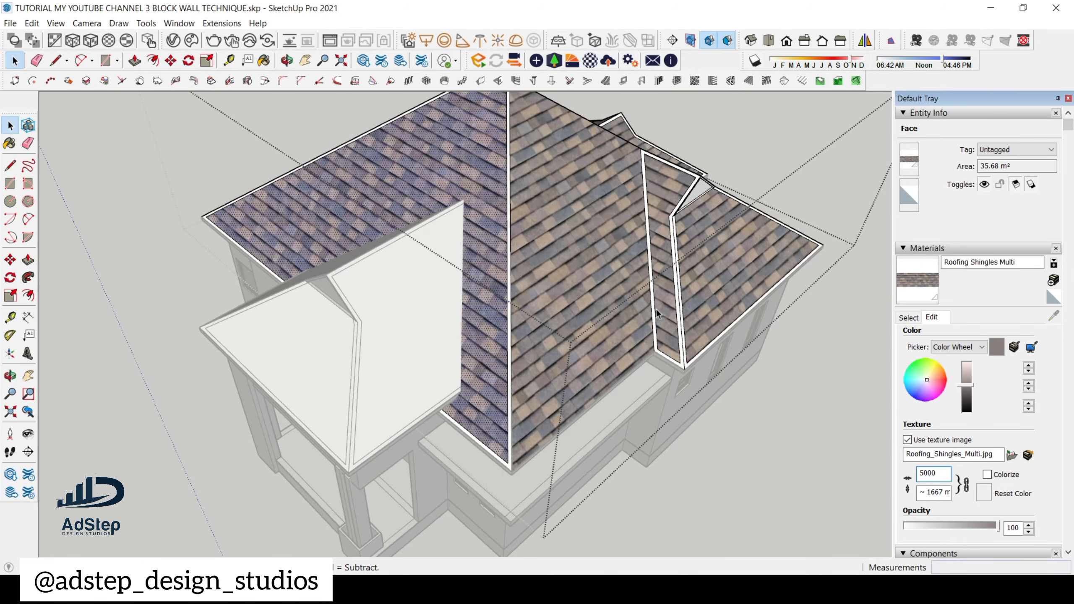
{"action": "scroll", "coordinate": [656, 309], "scroll_direction": "up", "scroll_amount": 2}
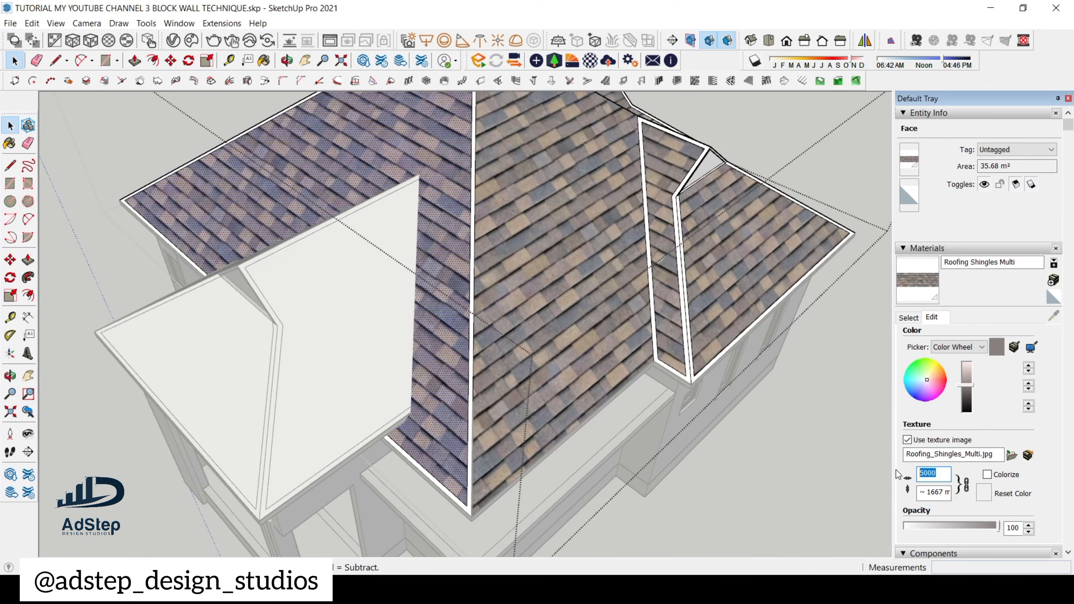
{"action": "type", "text": "1500"}
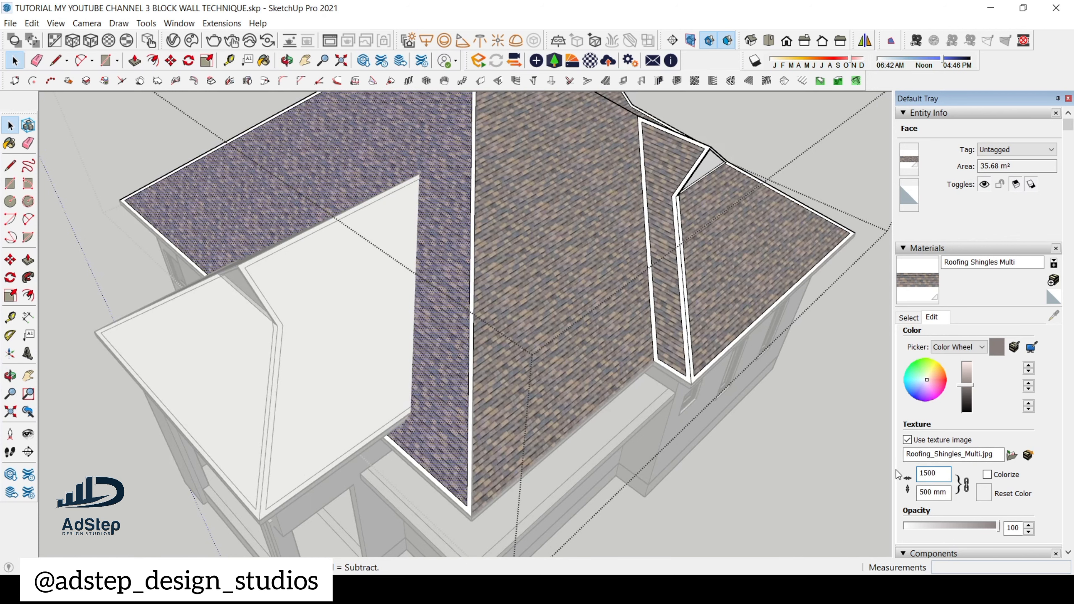
{"action": "left_click_drag", "start_coordinate": [943, 477], "coordinate": [914, 475]}
{"action": "type", "text": "2000"}
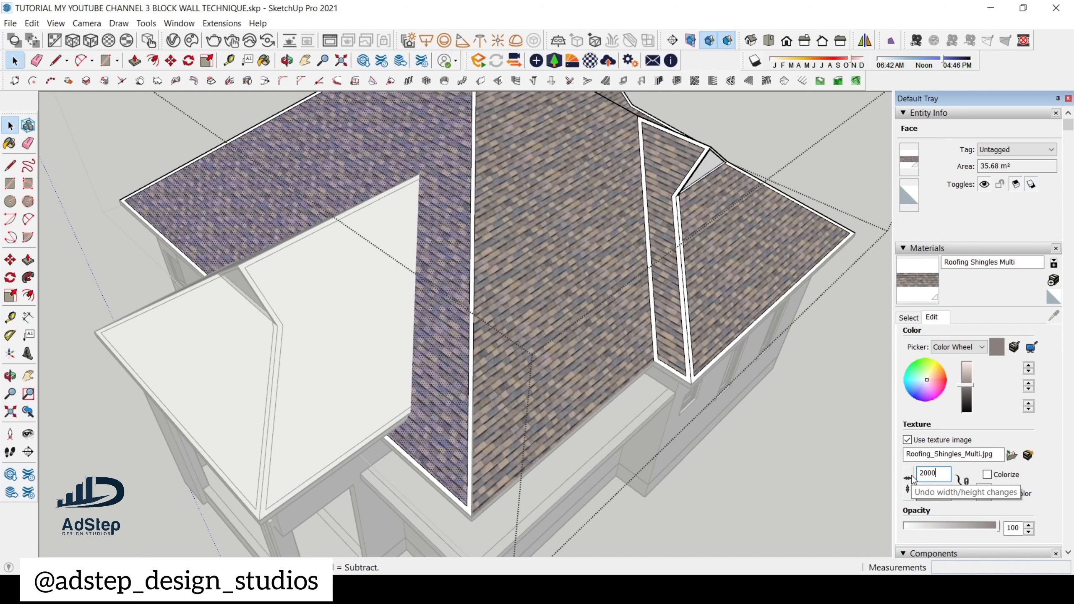
{"action": "scroll", "coordinate": [601, 373], "scroll_direction": "down", "scroll_amount": 1}
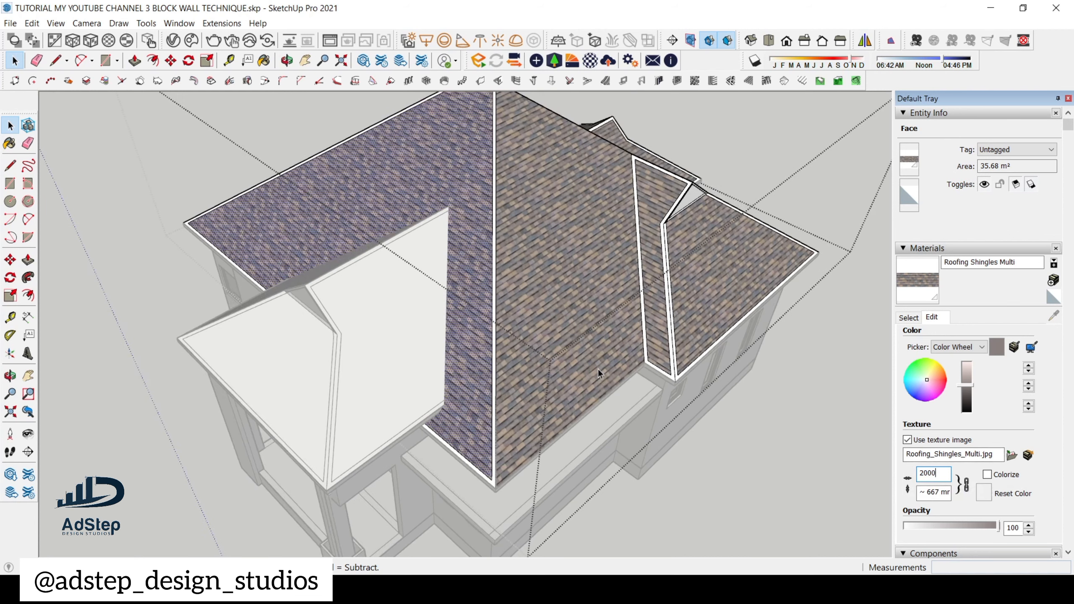
- Set the shingle material's texture width to 2500 mm and return to the material collection
{"action": "double_click", "coordinate": [936, 474]}
{"action": "type", "text": "2500"}
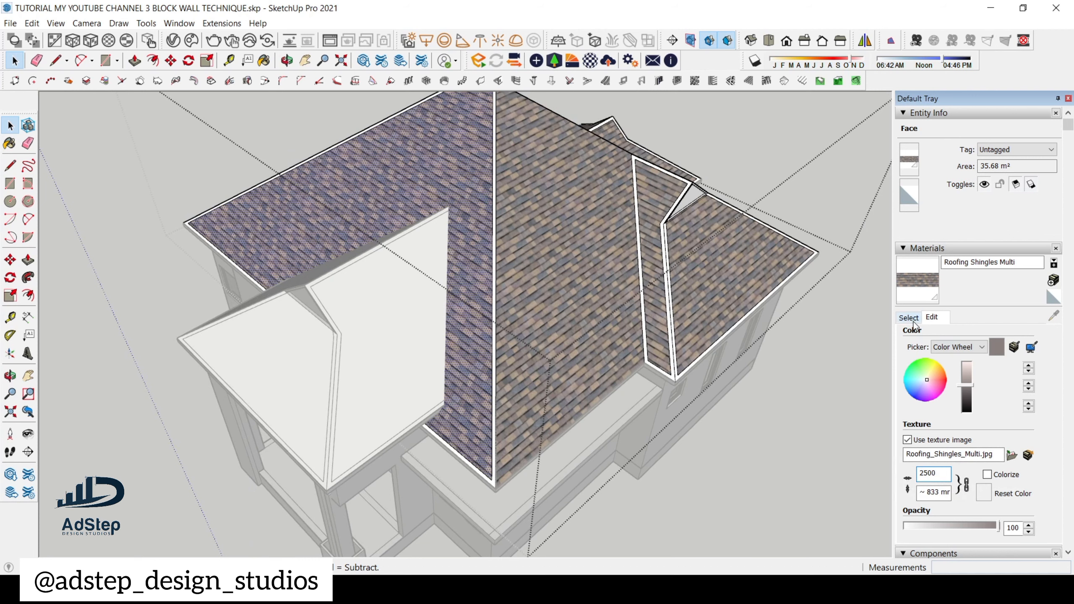
{"action": "left_click", "coordinate": [910, 318]}
{"action": "scroll", "coordinate": [548, 343], "scroll_direction": "down", "scroll_amount": 5}
{"action": "key", "text": "space"}
- Paint the white border strip along the front slope's hip and eave with 0134_DimGray from the Colors-Named collection
{"action": "scroll", "coordinate": [550, 372], "scroll_direction": "up", "scroll_amount": 10}
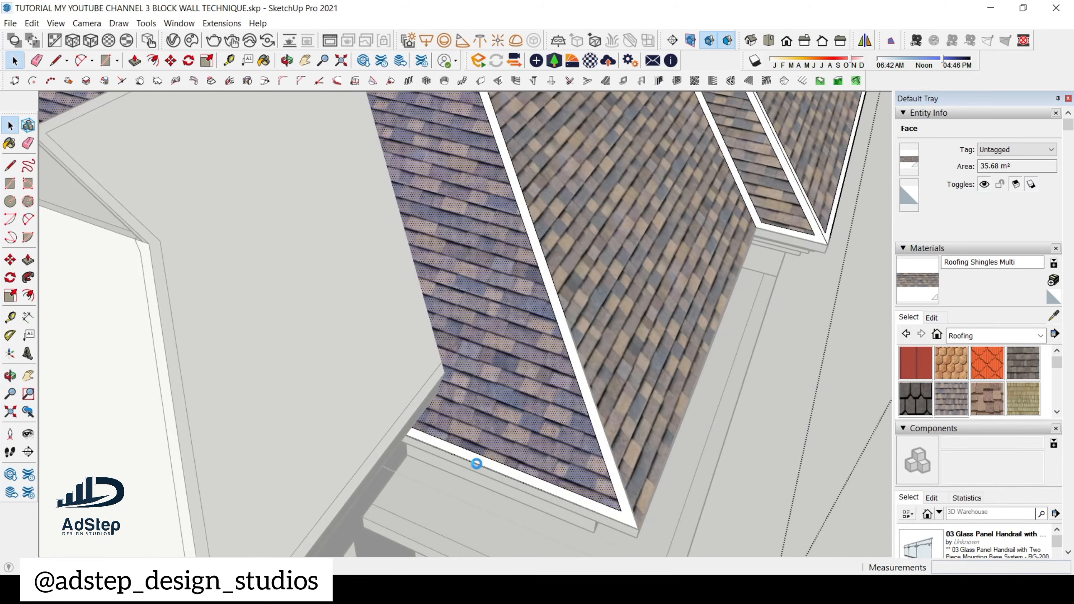
{"action": "middle_click_drag", "start_coordinate": [477, 464], "coordinate": [546, 369]}
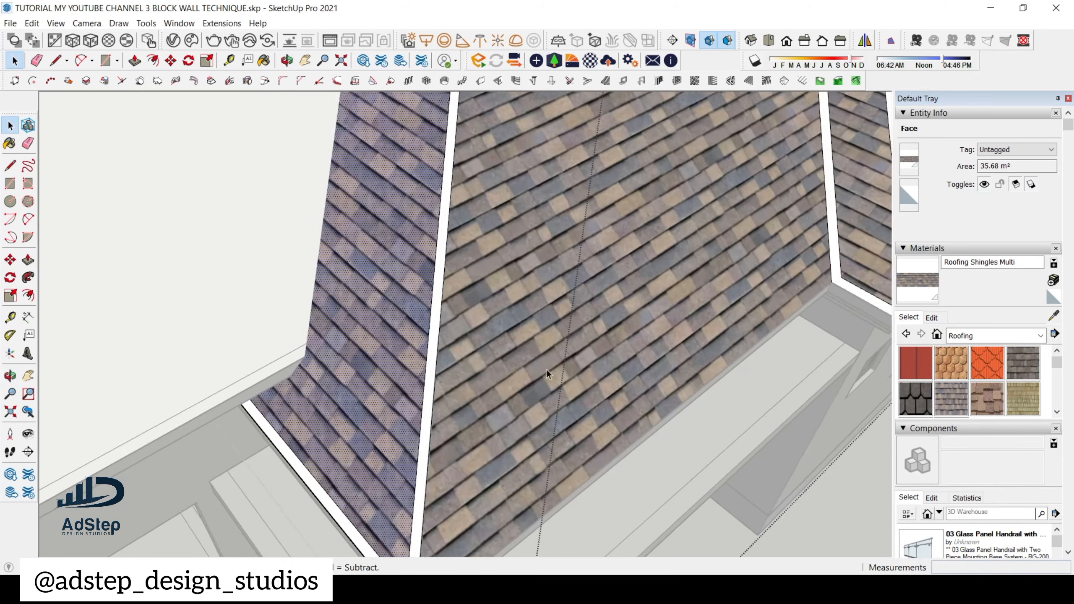
{"action": "scroll", "coordinate": [547, 360], "scroll_direction": "down", "scroll_amount": 5}
{"action": "scroll", "coordinate": [488, 431], "scroll_direction": "up", "scroll_amount": 5}
{"action": "left_click", "coordinate": [488, 430]}
{"action": "left_click", "coordinate": [490, 444]}
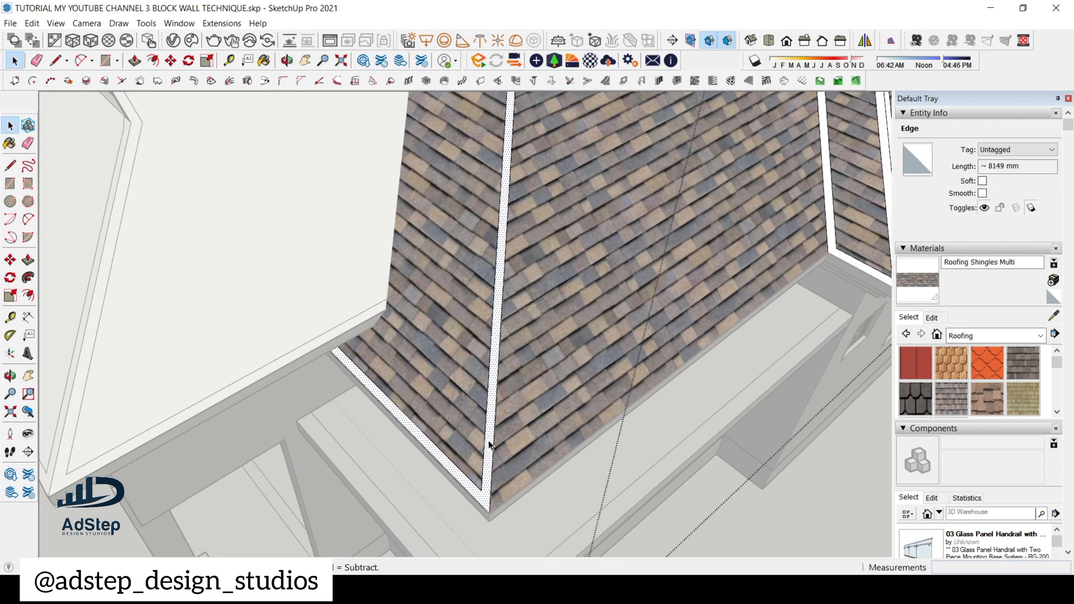
{"action": "left_click", "coordinate": [1040, 336]}
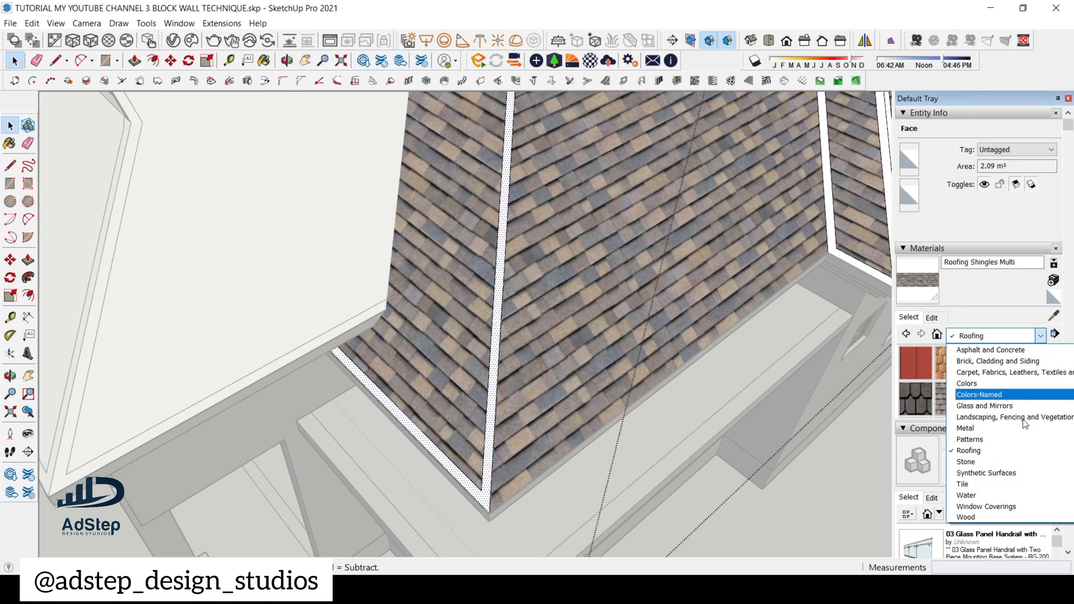
{"action": "left_click", "coordinate": [1013, 395]}
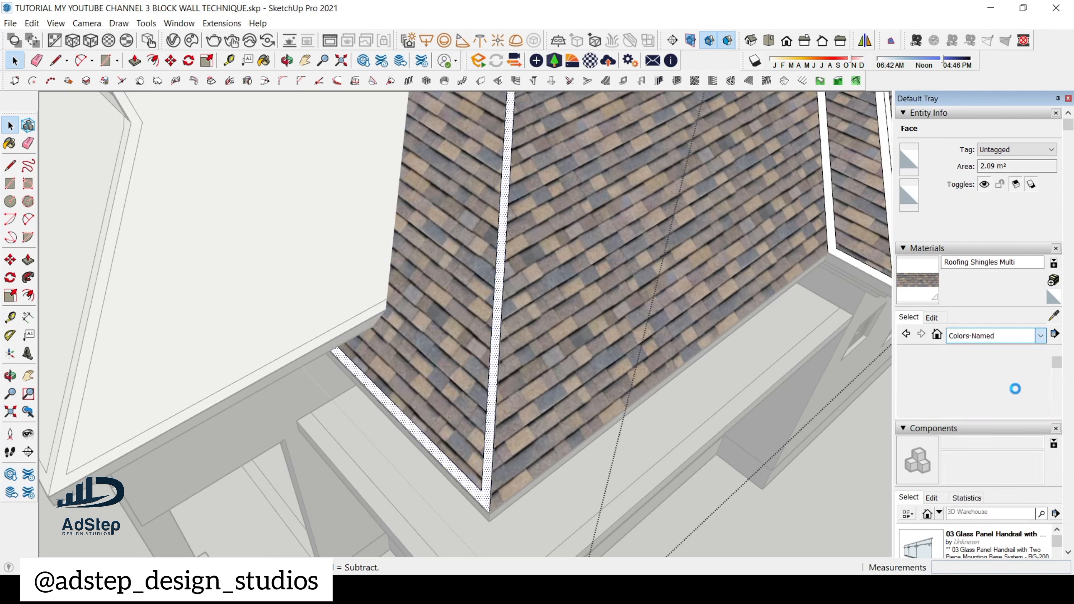
{"action": "scroll", "coordinate": [1014, 379], "scroll_direction": "down", "scroll_amount": 10}
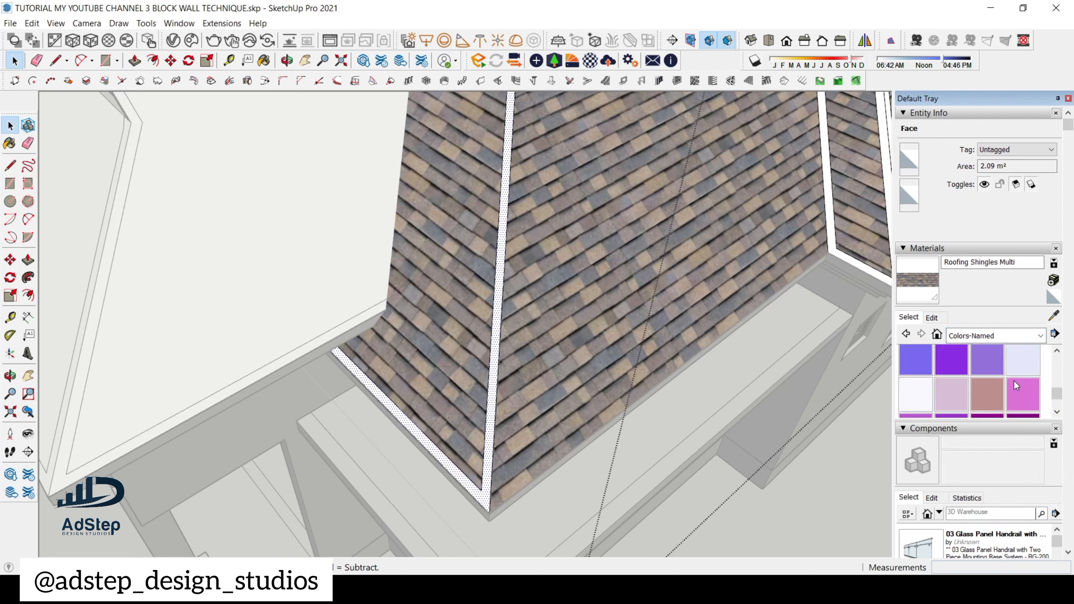
{"action": "scroll", "coordinate": [1007, 381], "scroll_direction": "up", "scroll_amount": 1}
{"action": "left_click", "coordinate": [961, 394]}
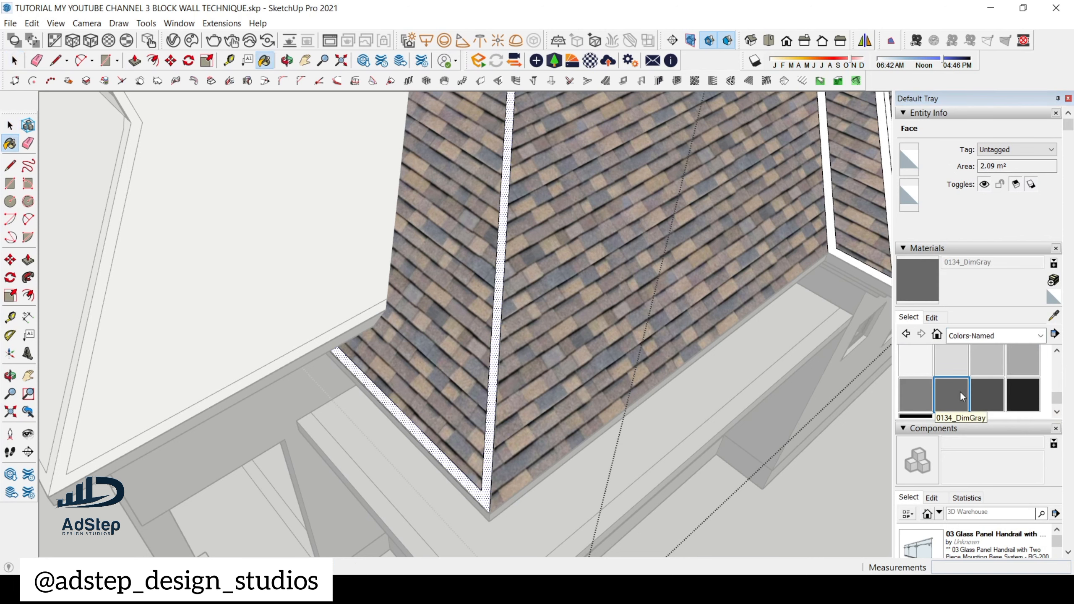
{"action": "scroll", "coordinate": [478, 342], "scroll_direction": "up", "scroll_amount": 2}
{"action": "left_click", "coordinate": [497, 350]}
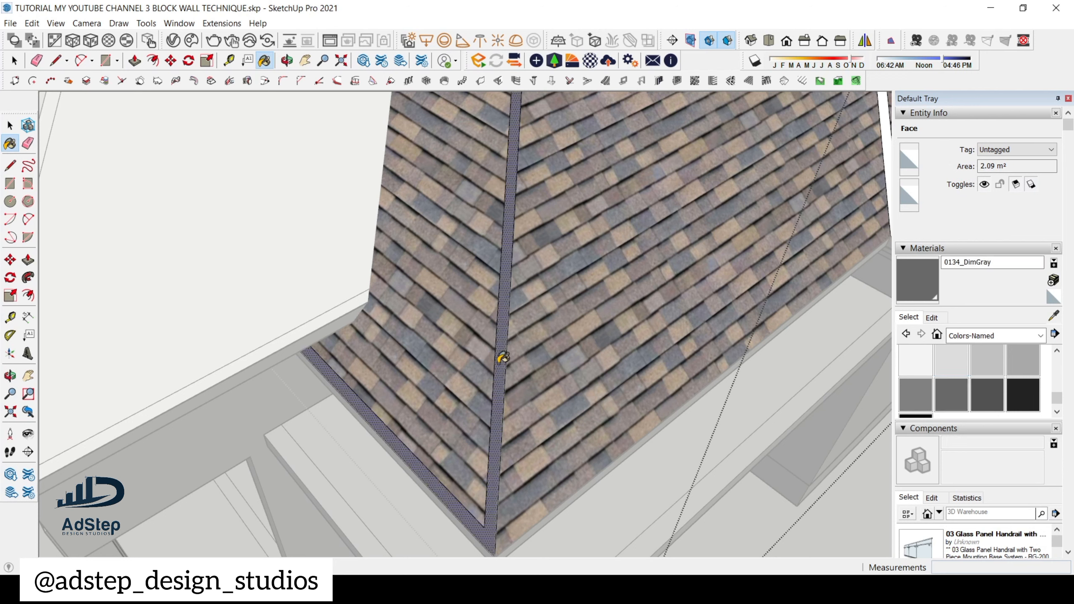
- Rename the 0134_DimGray material as "my real color"
{"action": "left_click", "coordinate": [990, 262]}
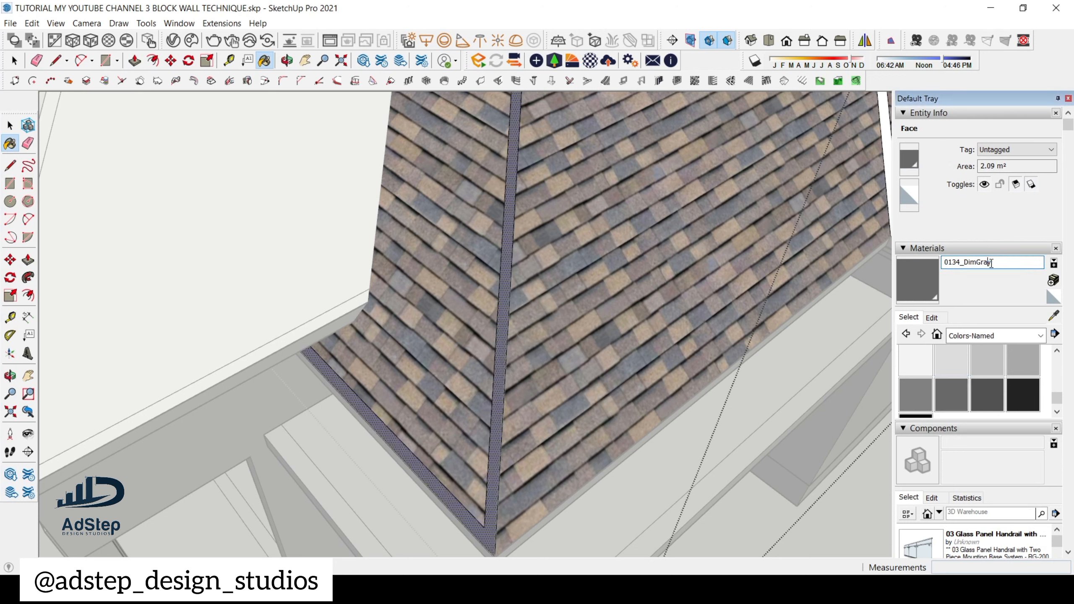
{"action": "double_click", "coordinate": [990, 262]}
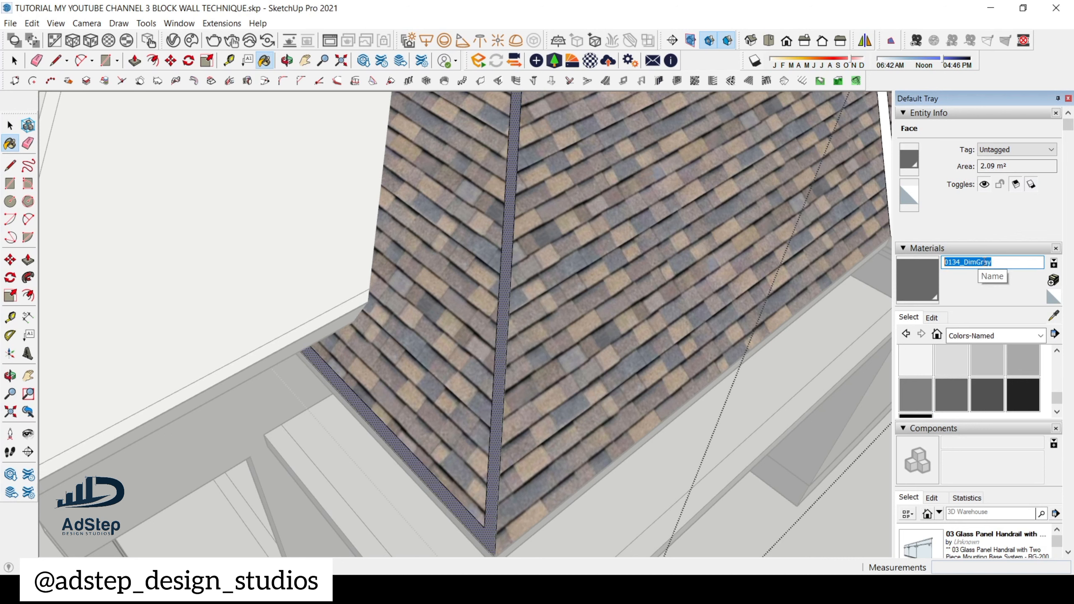
{"action": "type", "text": "my real color"}
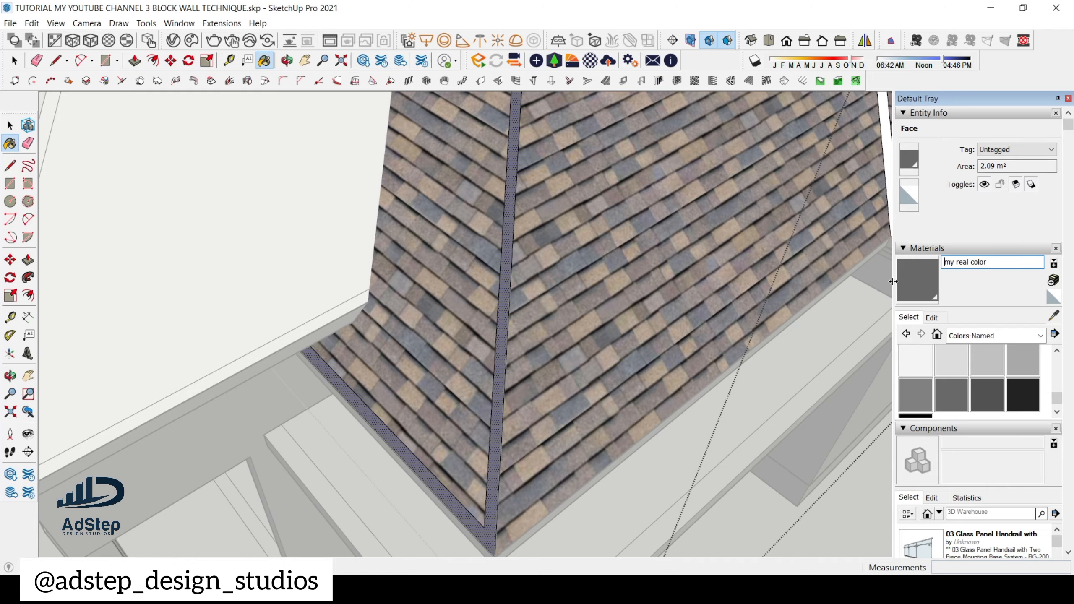
{"action": "scroll", "coordinate": [678, 312], "scroll_direction": "down", "scroll_amount": 10}
{"action": "scroll", "coordinate": [732, 276], "scroll_direction": "up", "scroll_amount": 6}
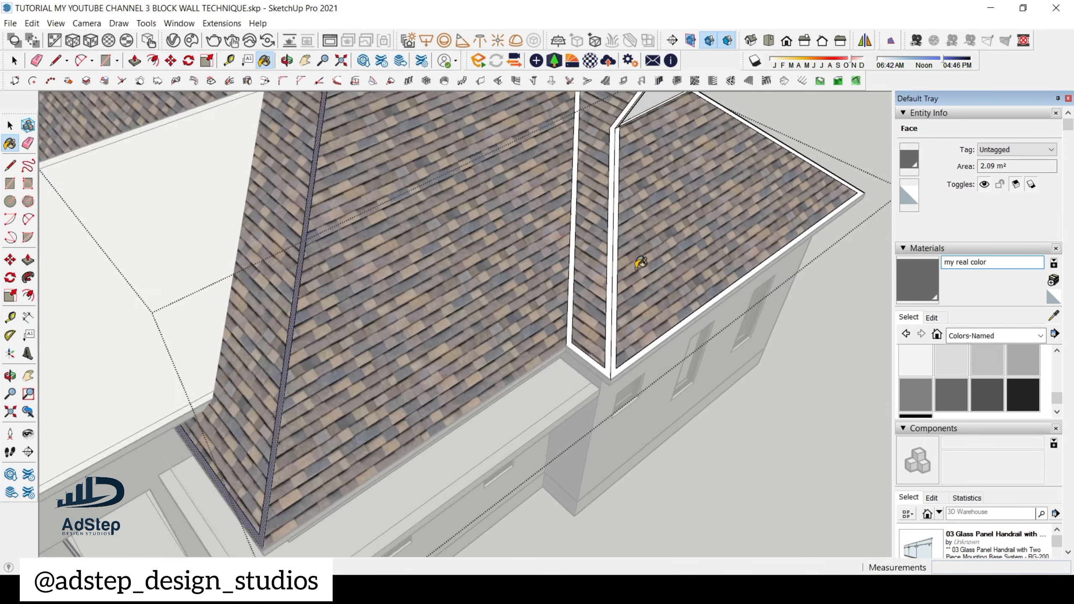
{"action": "left_click", "coordinate": [1052, 316]}
{"action": "scroll", "coordinate": [586, 292], "scroll_direction": "up", "scroll_amount": 3}
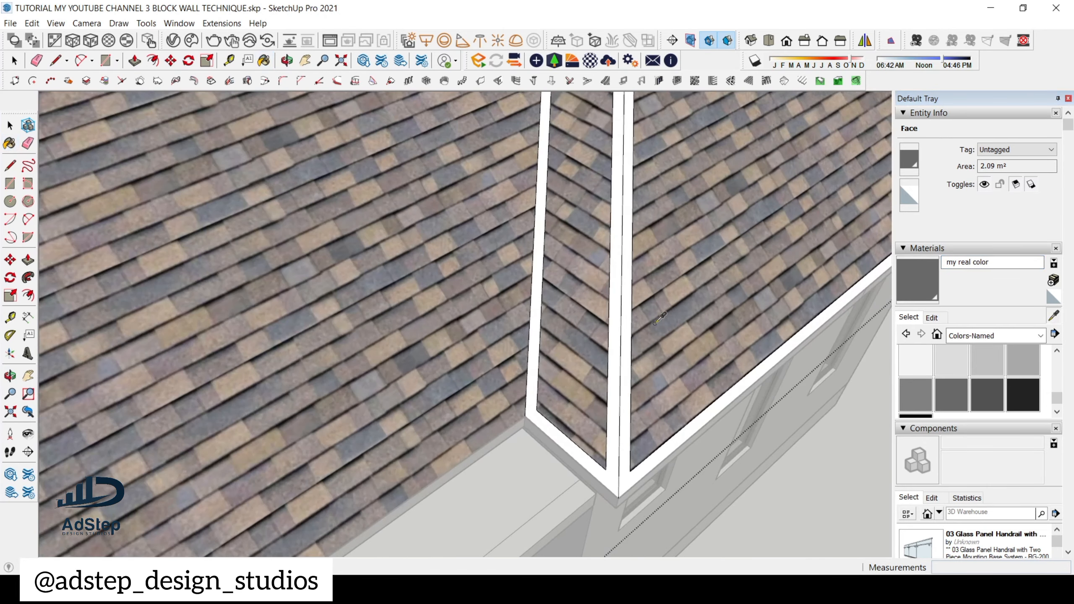
{"action": "left_click", "coordinate": [619, 336]}
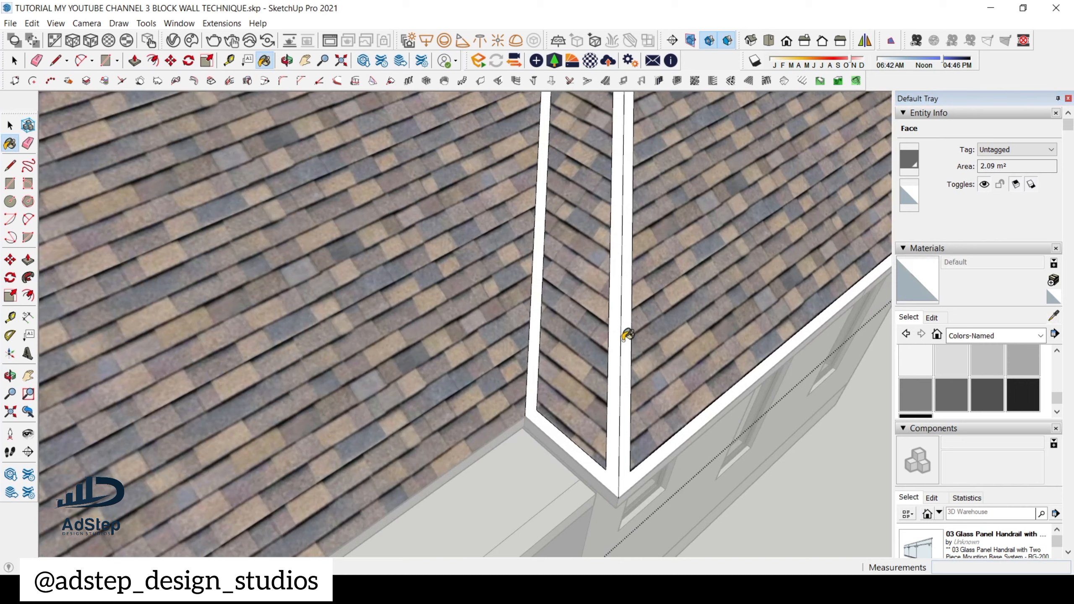
- Sample "my real color" from the gray front hip strip and paint the white border strips around the side wing roof's hip
{"action": "left_click", "coordinate": [1054, 316]}
{"action": "scroll", "coordinate": [694, 203], "scroll_direction": "down", "scroll_amount": 5}
{"action": "scroll", "coordinate": [405, 309], "scroll_direction": "up", "scroll_amount": 4}
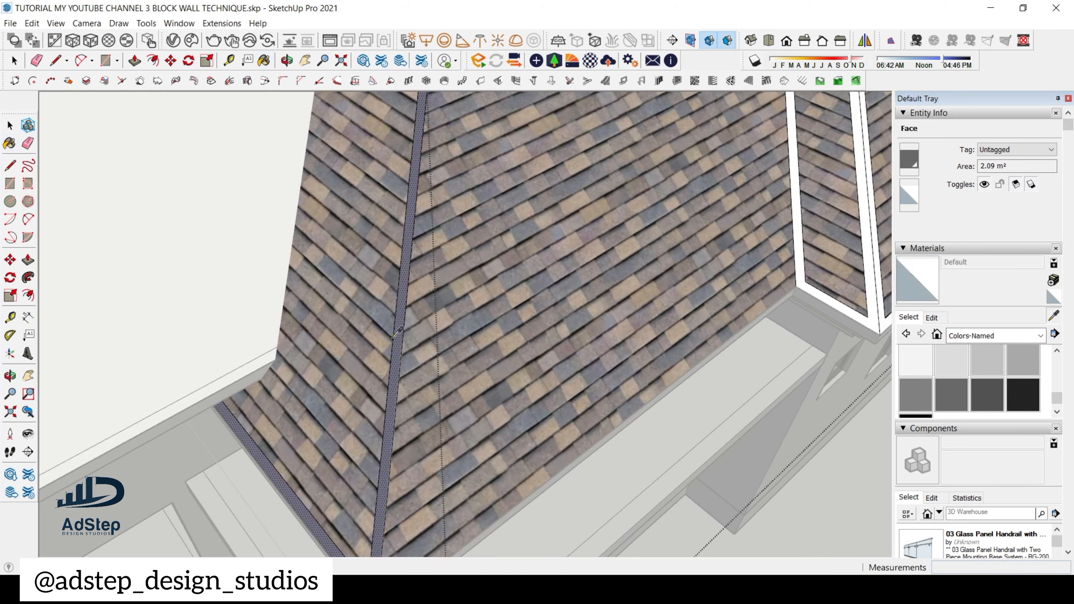
{"action": "scroll", "coordinate": [398, 332], "scroll_direction": "up", "scroll_amount": 2}
{"action": "left_click", "coordinate": [398, 336]}
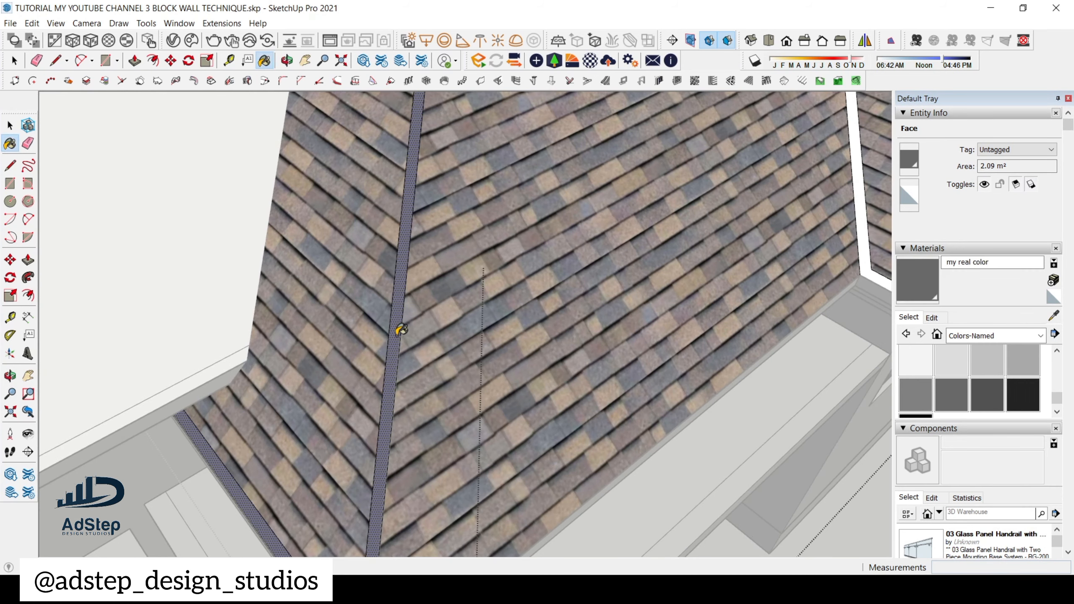
{"action": "scroll", "coordinate": [402, 331], "scroll_direction": "down", "scroll_amount": 6}
{"action": "scroll", "coordinate": [636, 286], "scroll_direction": "up", "scroll_amount": 4}
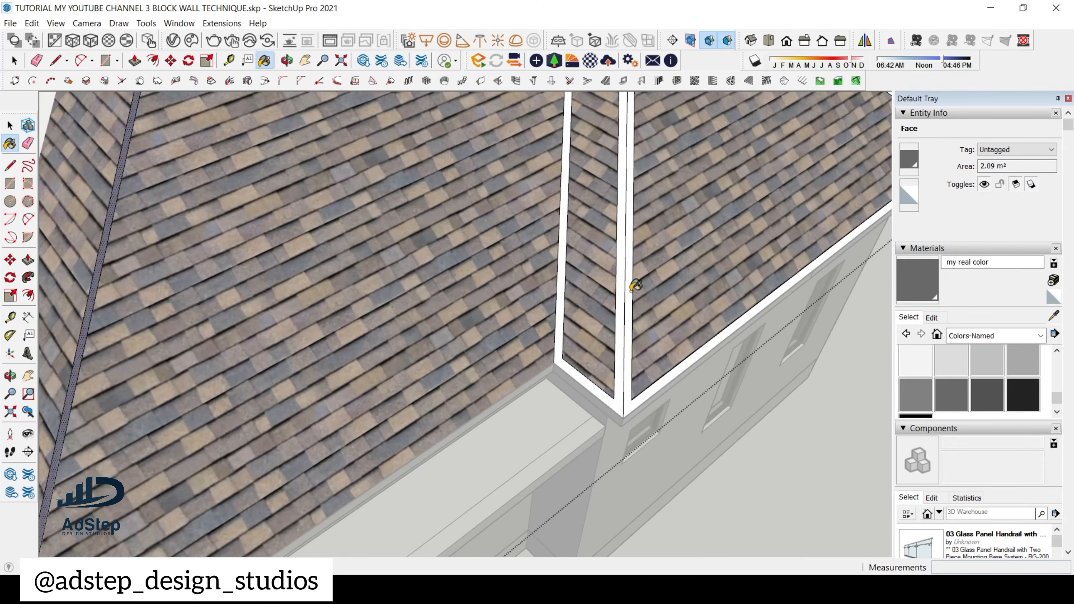
{"action": "scroll", "coordinate": [636, 286], "scroll_direction": "up", "scroll_amount": 2}
{"action": "left_click", "coordinate": [632, 296]}
{"action": "left_click", "coordinate": [619, 319]}
{"action": "scroll", "coordinate": [626, 347], "scroll_direction": "up", "scroll_amount": 2}
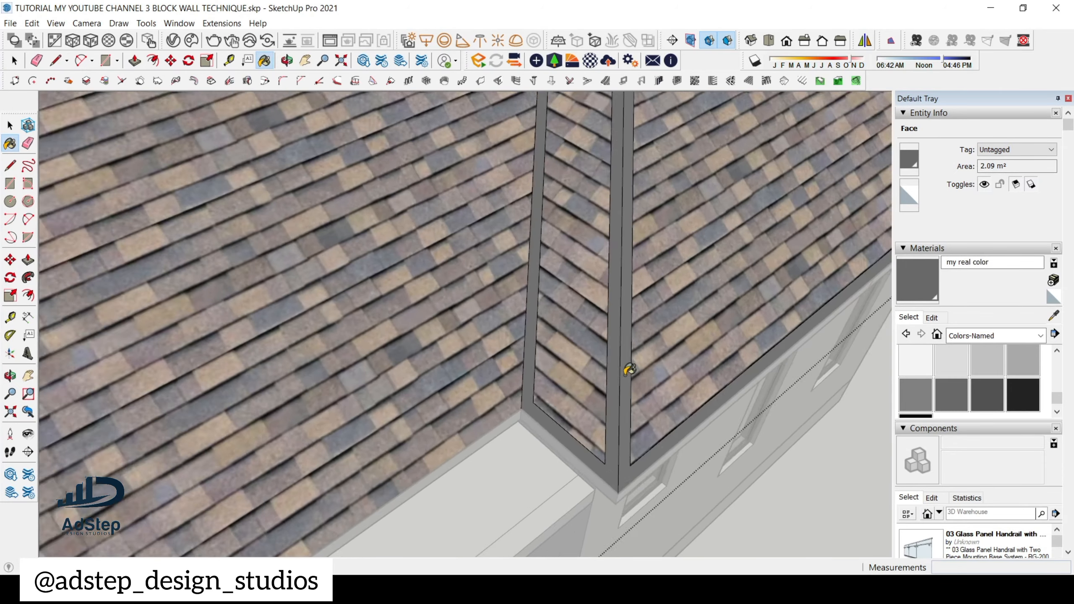
- Paint the remaining white border strips meeting at the main roof's ridge junction with "my real color"
{"action": "scroll", "coordinate": [630, 369], "scroll_direction": "down", "scroll_amount": 8}
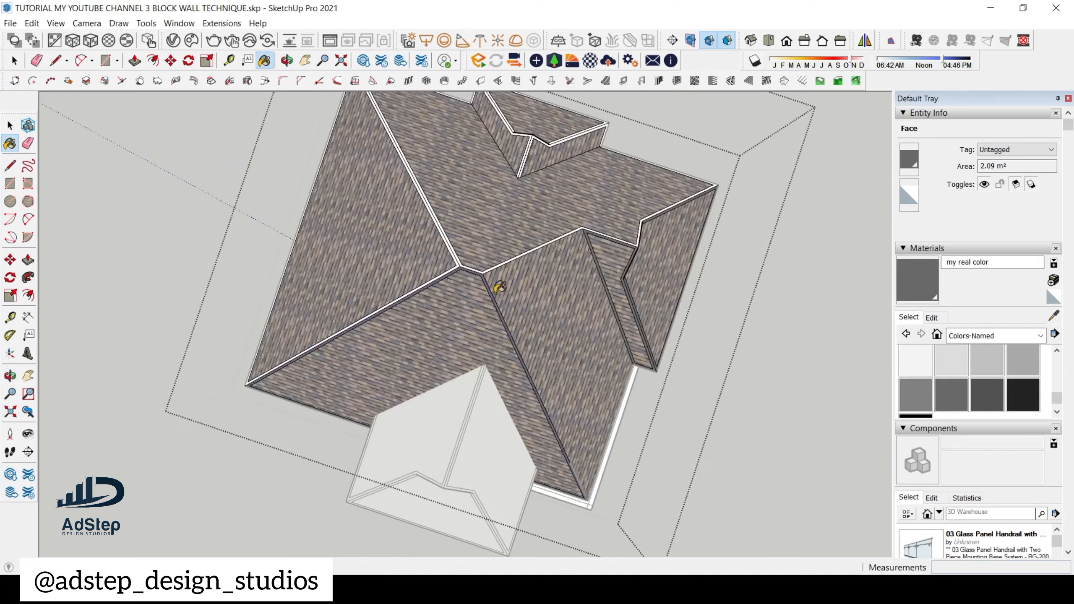
{"action": "scroll", "coordinate": [500, 287], "scroll_direction": "up", "scroll_amount": 6}
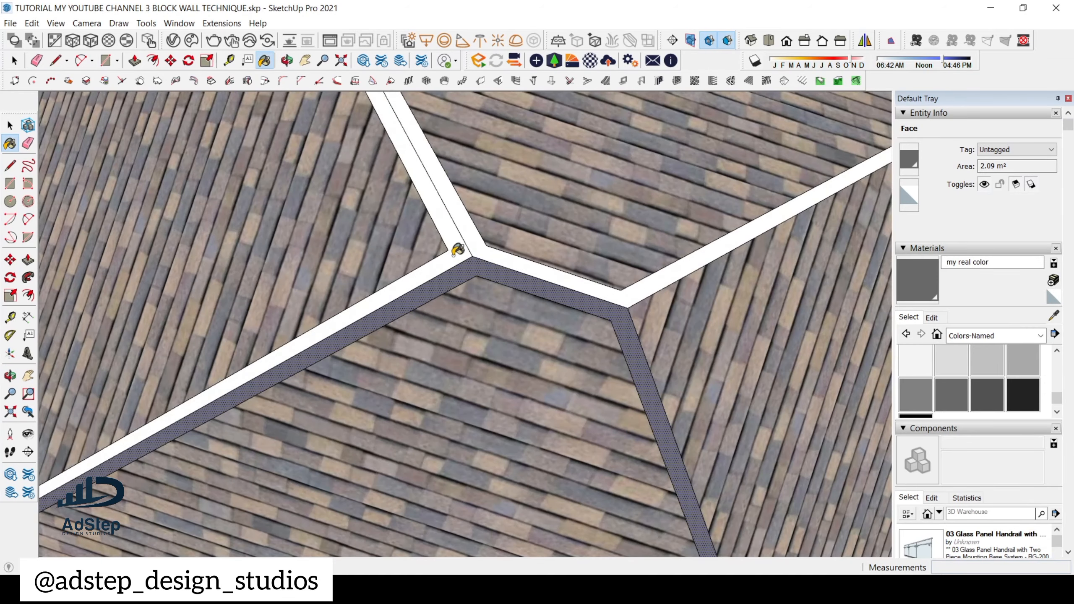
{"action": "left_click", "coordinate": [457, 254]}
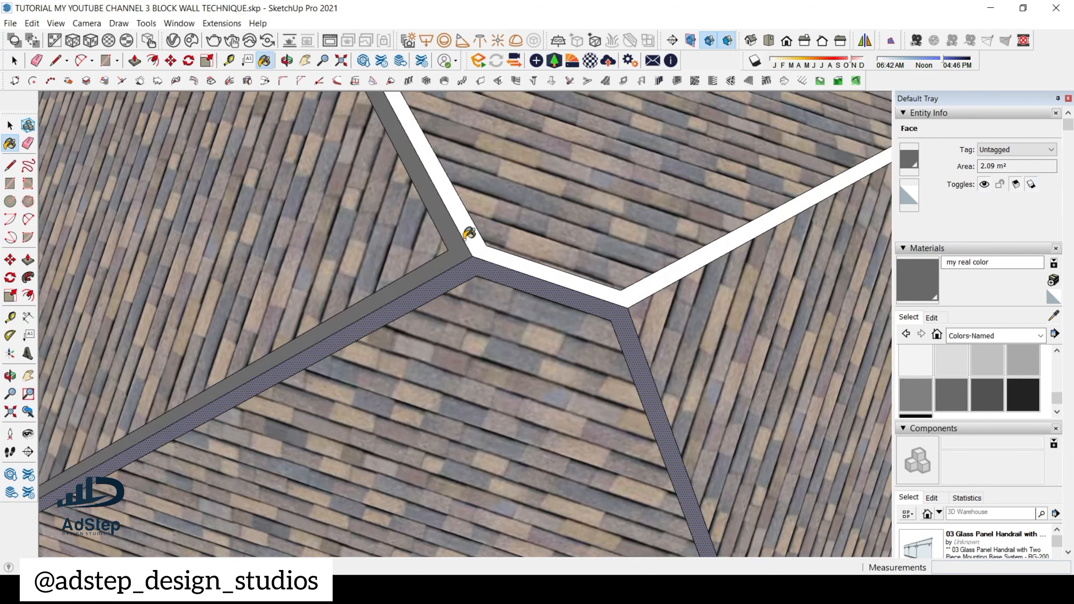
{"action": "left_click", "coordinate": [469, 234]}
{"action": "scroll", "coordinate": [465, 254], "scroll_direction": "down", "scroll_amount": 6}
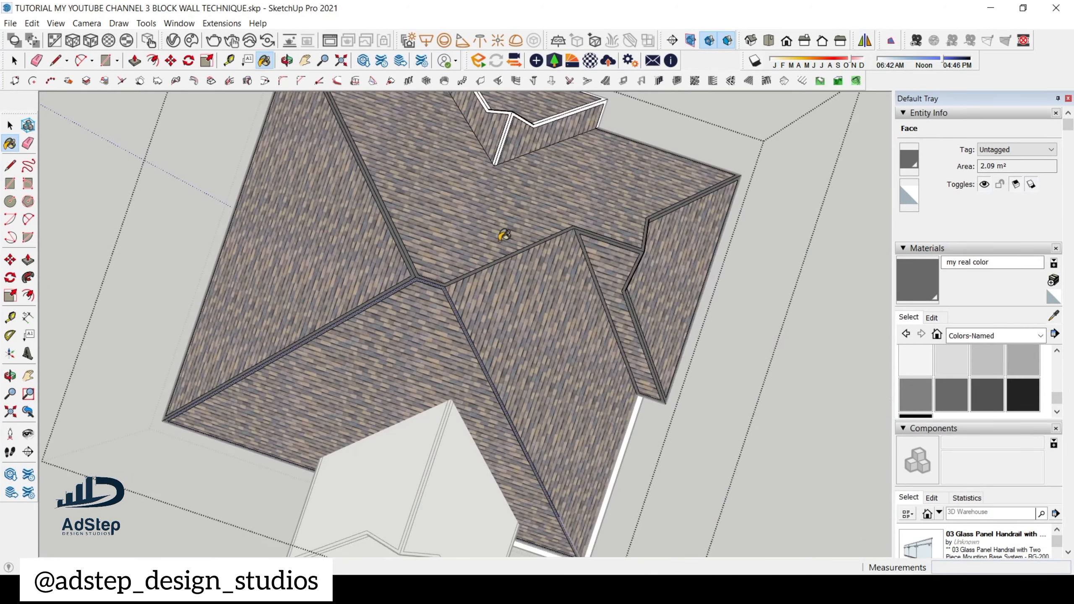
- Paint the white hip and border strips on all slopes of the small rear wing roof with "my real color"
{"action": "scroll", "coordinate": [505, 235], "scroll_direction": "up", "scroll_amount": 8}
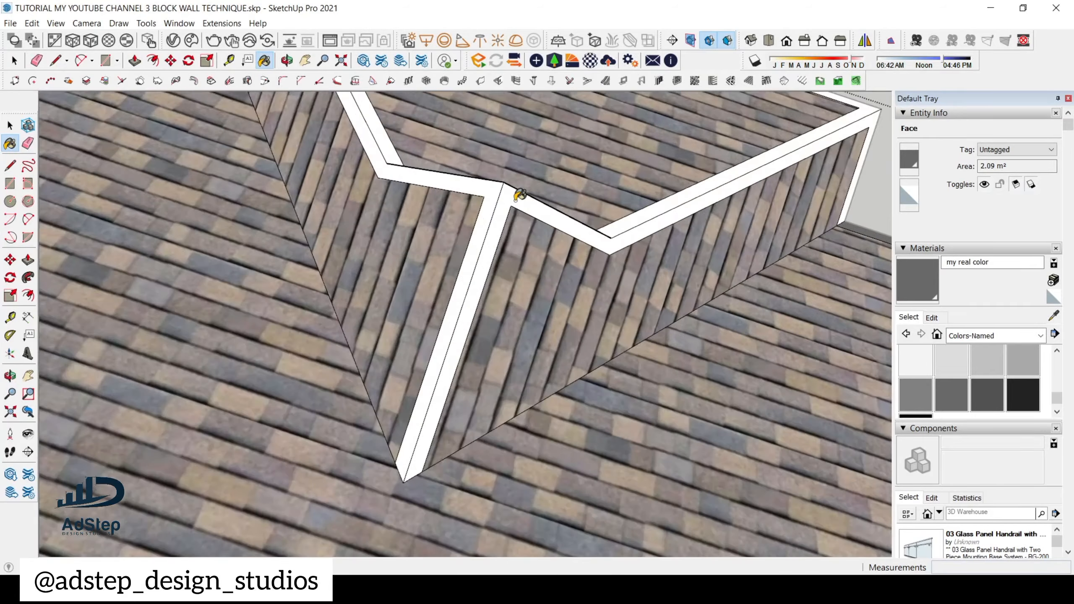
{"action": "scroll", "coordinate": [519, 195], "scroll_direction": "up", "scroll_amount": 2}
{"action": "left_click", "coordinate": [492, 192]}
{"action": "left_click", "coordinate": [480, 276]}
{"action": "scroll", "coordinate": [554, 248], "scroll_direction": "down", "scroll_amount": 2}
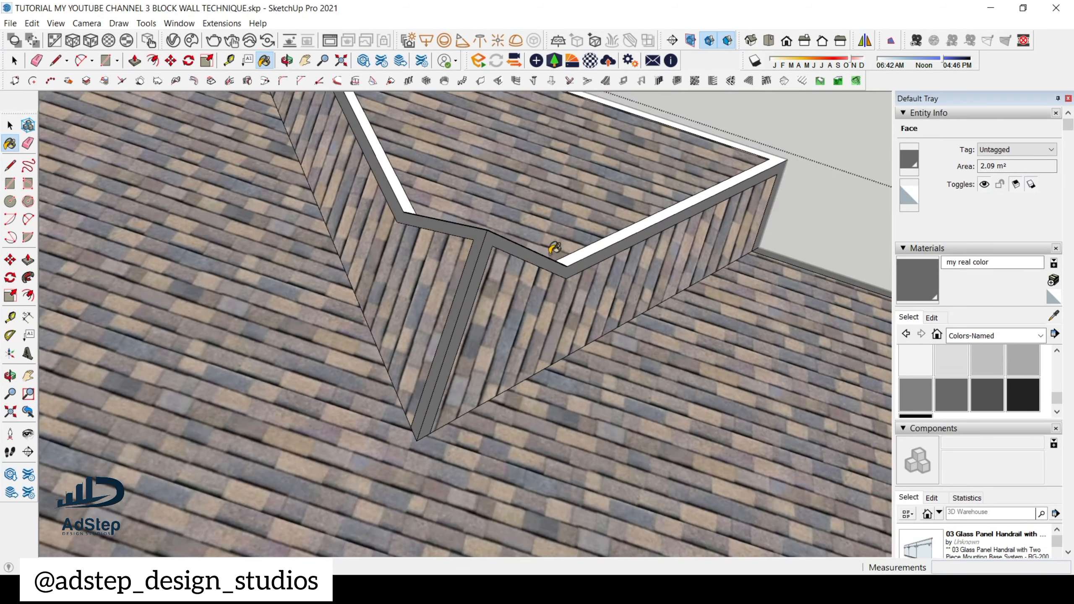
{"action": "scroll", "coordinate": [641, 222], "scroll_direction": "up", "scroll_amount": 3}
{"action": "left_click", "coordinate": [640, 211]}
{"action": "scroll", "coordinate": [619, 305], "scroll_direction": "down", "scroll_amount": 4}
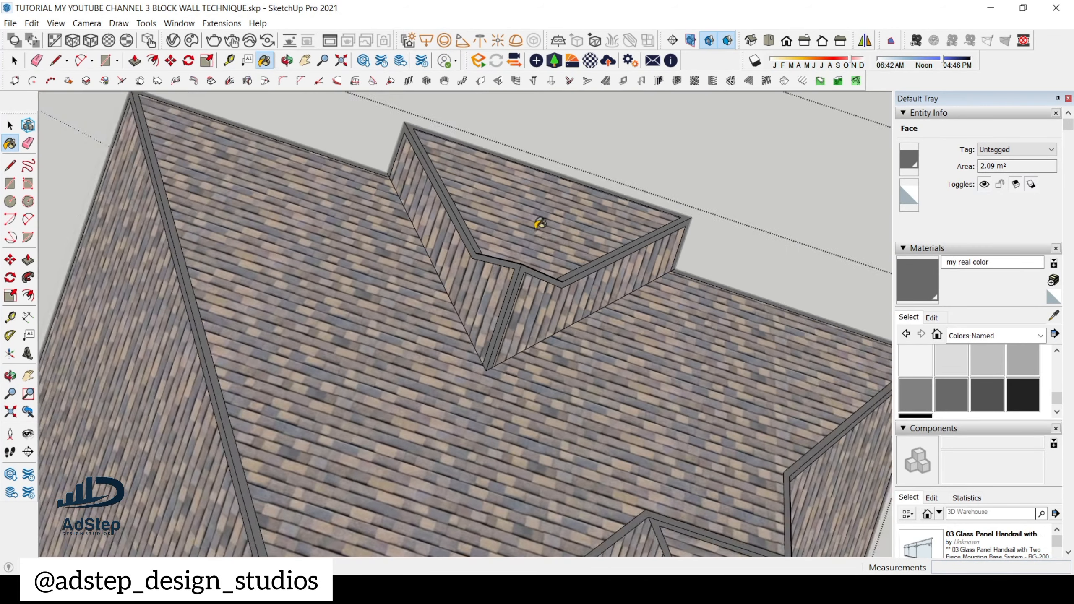
- Close the main roof group and open the front porch roof group for editing, selecting its large side slope
{"action": "scroll", "coordinate": [539, 223], "scroll_direction": "down", "scroll_amount": 5}
{"action": "middle_click_drag", "start_coordinate": [532, 204], "coordinate": [547, 232]}
{"action": "key", "text": "space"}
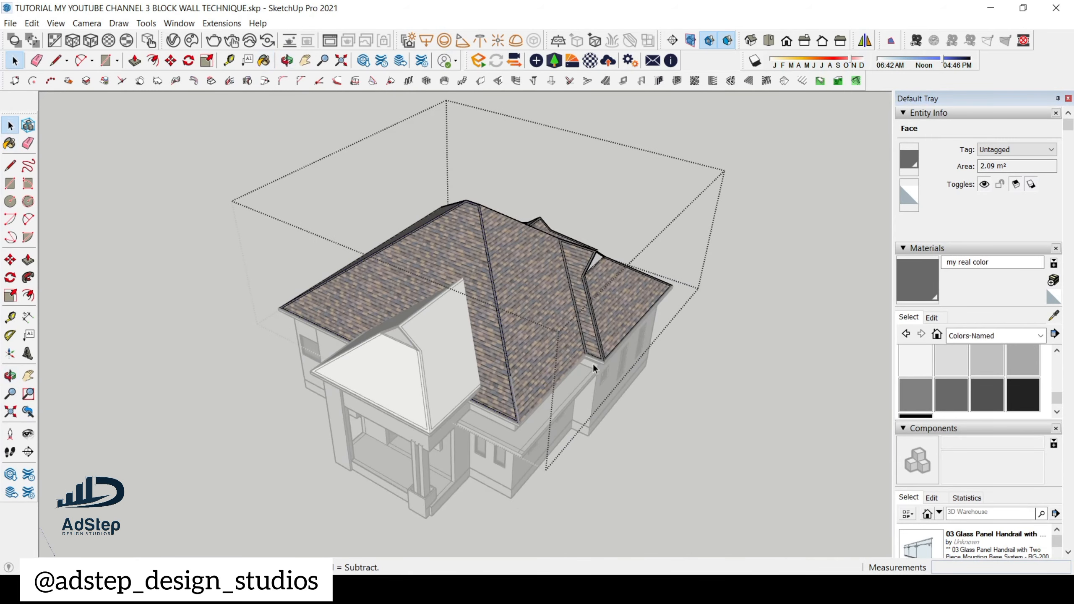
{"action": "scroll", "coordinate": [506, 422], "scroll_direction": "up", "scroll_amount": 6}
{"action": "left_click", "coordinate": [744, 383]}
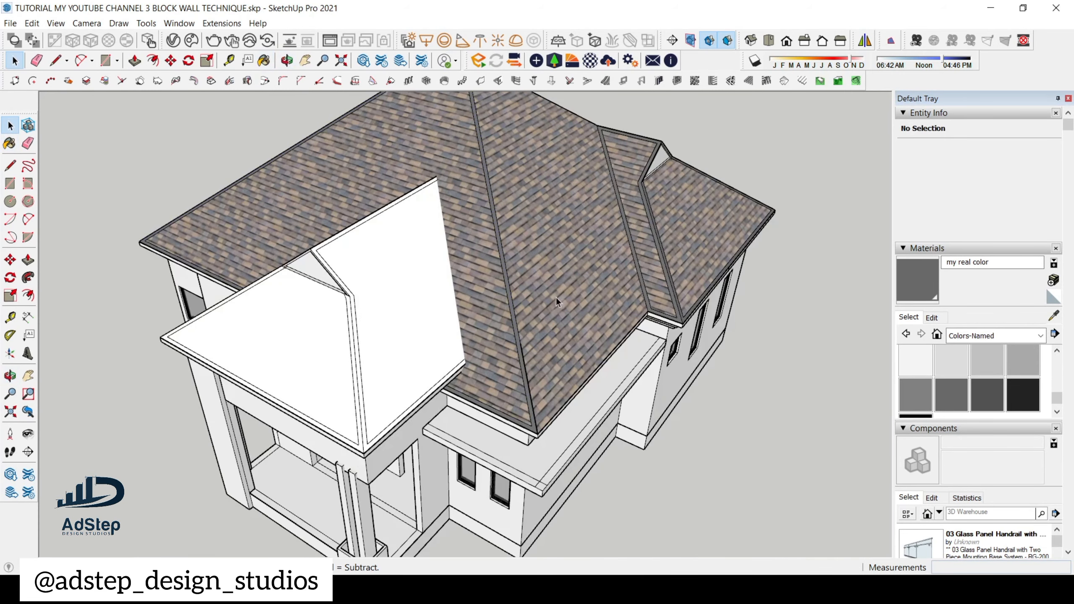
{"action": "scroll", "coordinate": [461, 311], "scroll_direction": "down", "scroll_amount": 3}
{"action": "double_click", "coordinate": [434, 331]}
{"action": "scroll", "coordinate": [436, 331], "scroll_direction": "up", "scroll_amount": 4}
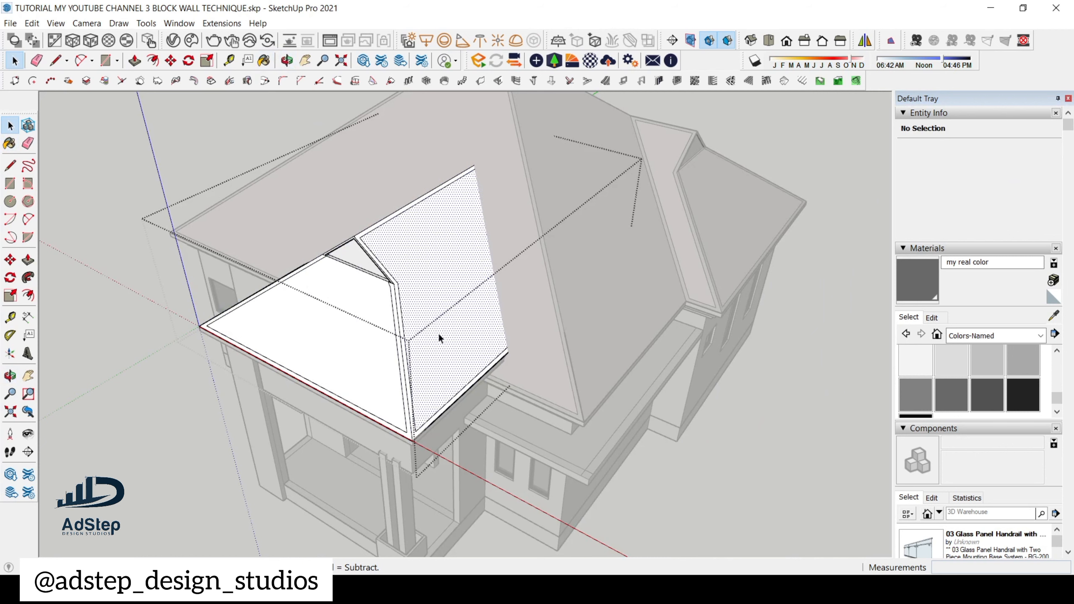
{"action": "left_click", "coordinate": [438, 332]}
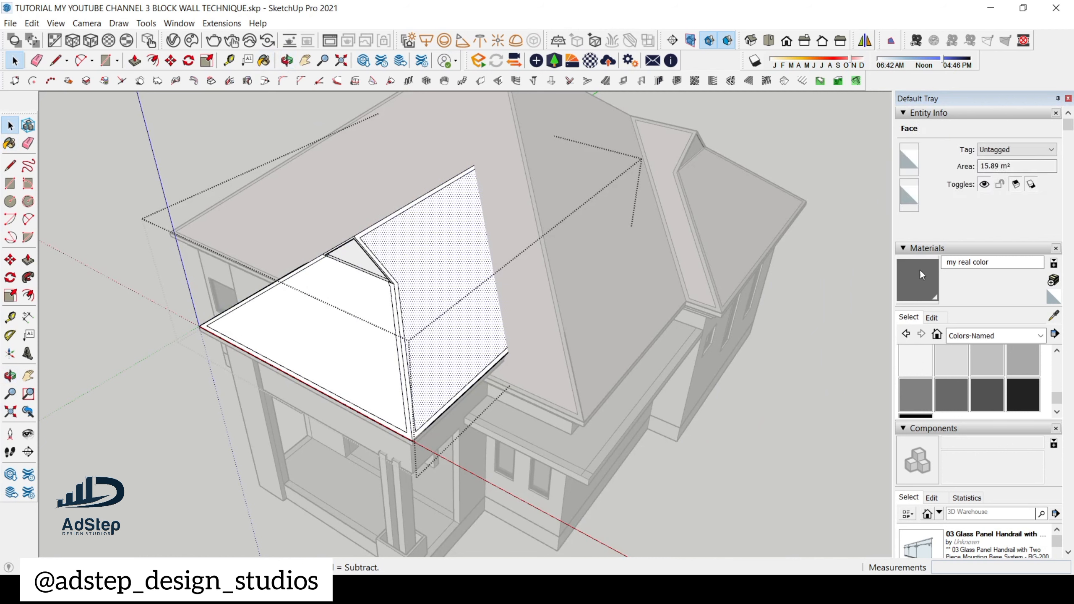
- Sample Roofing Shingles Multi from the main roof and paint the porch roof's front slope and both side slopes with it
{"action": "left_click", "coordinate": [1054, 316]}
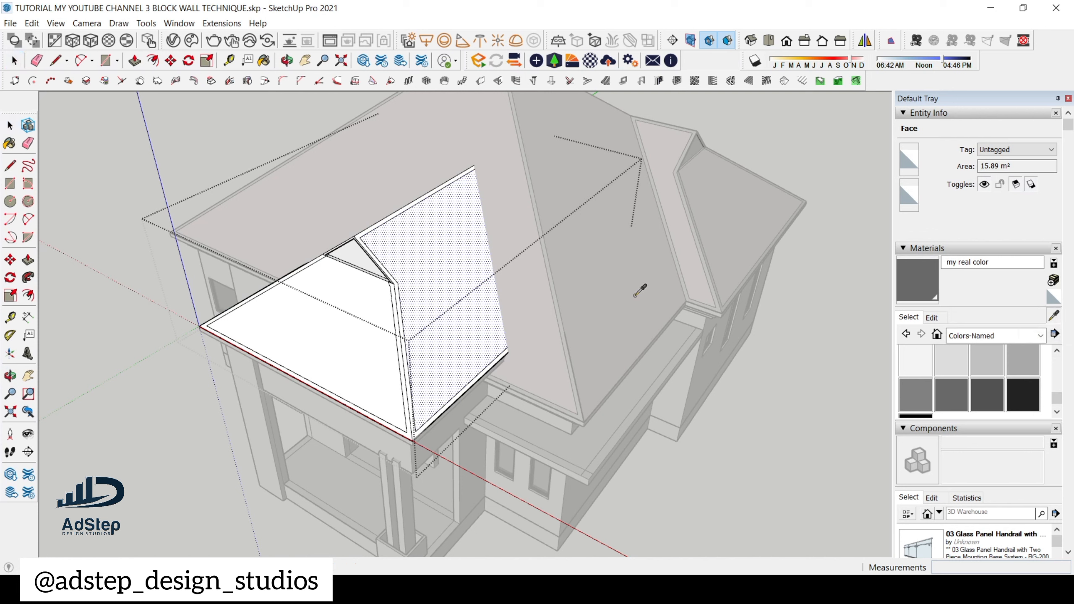
{"action": "left_click", "coordinate": [634, 270]}
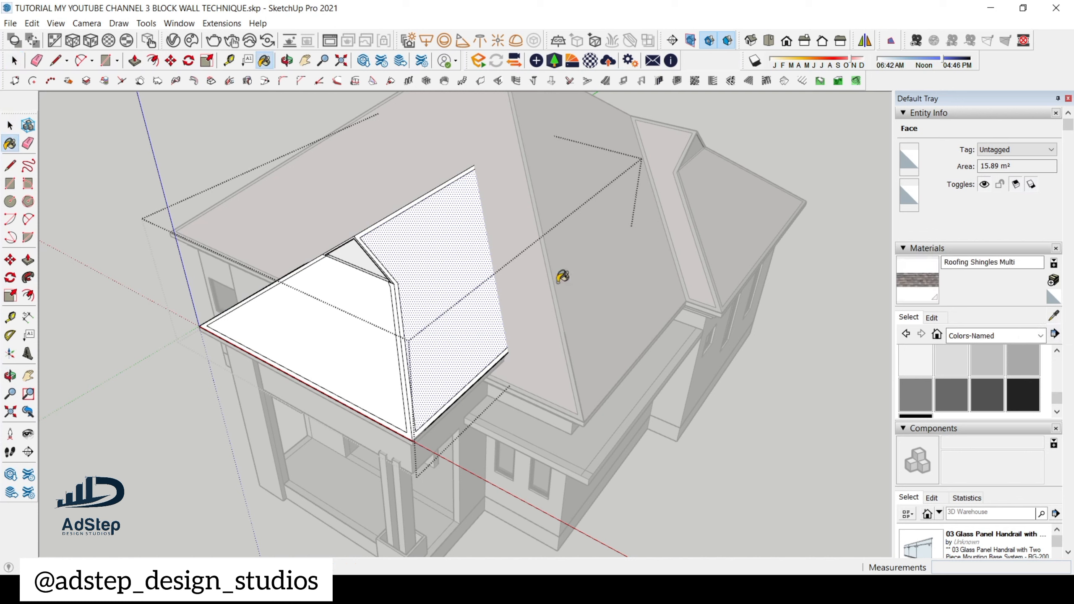
{"action": "left_click", "coordinate": [448, 283]}
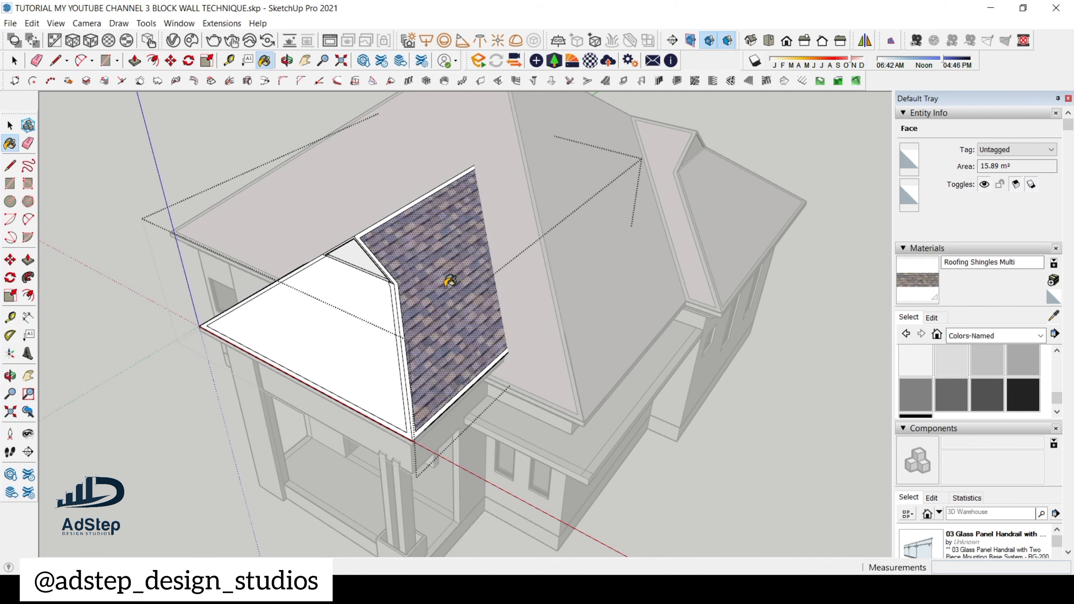
{"action": "left_click", "coordinate": [408, 320]}
{"action": "scroll", "coordinate": [442, 284], "scroll_direction": "down", "scroll_amount": 3}
{"action": "middle_click_drag", "start_coordinate": [439, 283], "coordinate": [658, 321]}
{"action": "scroll", "coordinate": [393, 268], "scroll_direction": "up", "scroll_amount": 3}
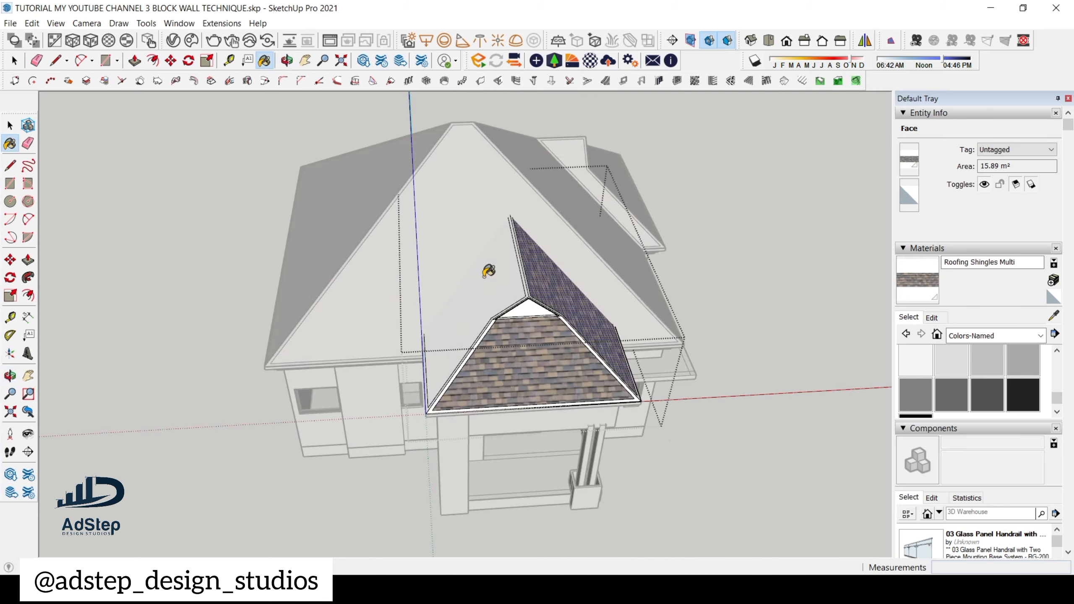
{"action": "left_click", "coordinate": [490, 272]}
{"action": "scroll", "coordinate": [531, 274], "scroll_direction": "up", "scroll_amount": 4}
{"action": "mouse_move", "coordinate": [532, 275]}
{"action": "middle_mouse_down"}
{"action": "mouse_move", "coordinate": [430, 346]}
{"action": "mouse_move", "coordinate": [457, 351]}
{"action": "middle_mouse_up"}
{"action": "key", "text": "space"}
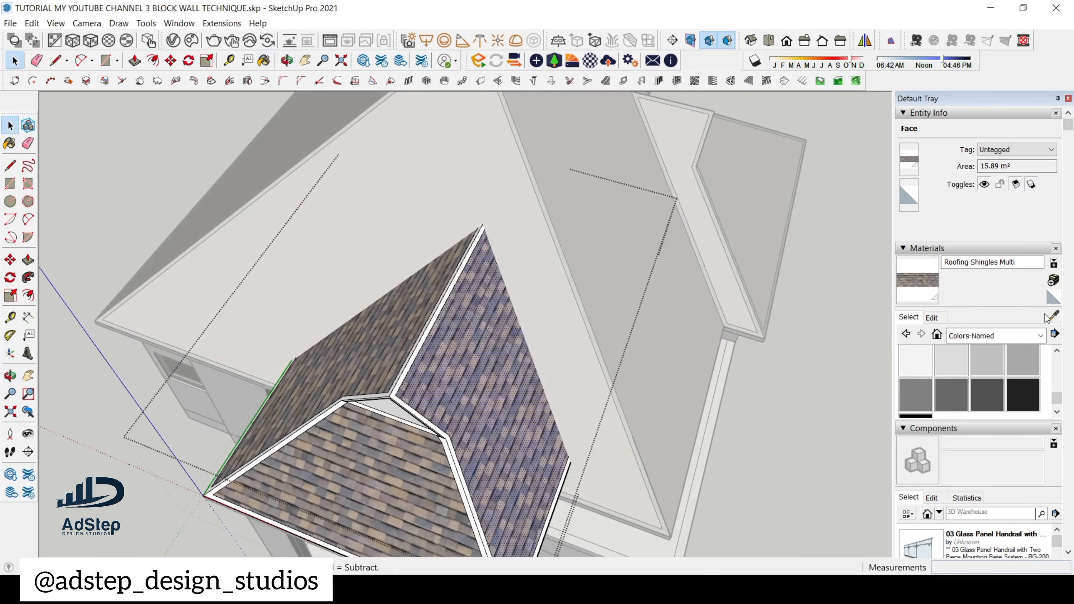
{"action": "left_click", "coordinate": [1056, 316]}
{"action": "scroll", "coordinate": [626, 407], "scroll_direction": "up", "scroll_amount": 4}
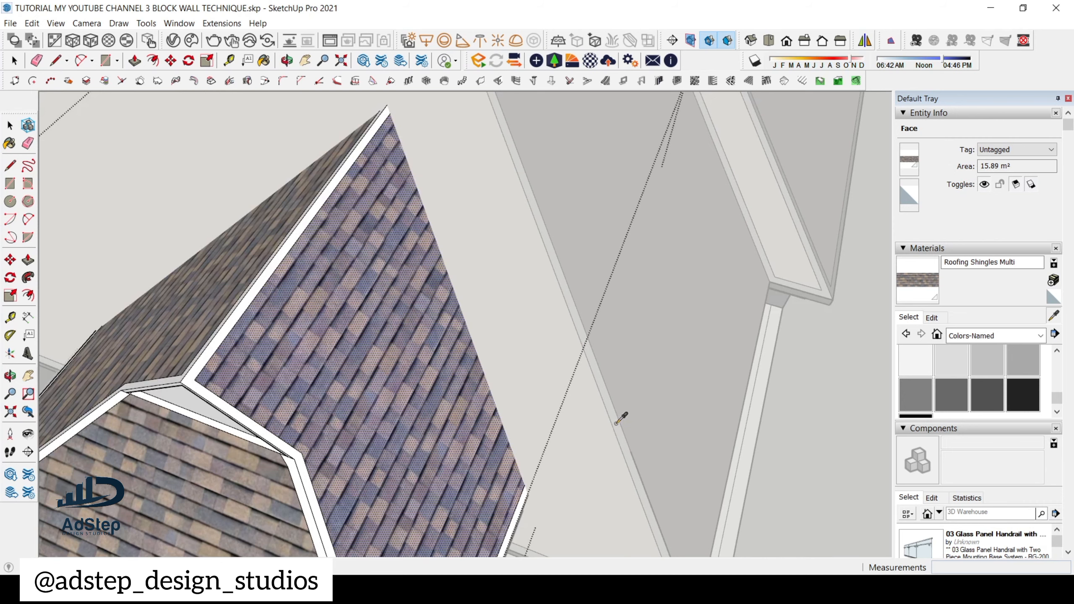
{"action": "left_click", "coordinate": [621, 422]}
{"action": "scroll", "coordinate": [593, 222], "scroll_direction": "down", "scroll_amount": 3}
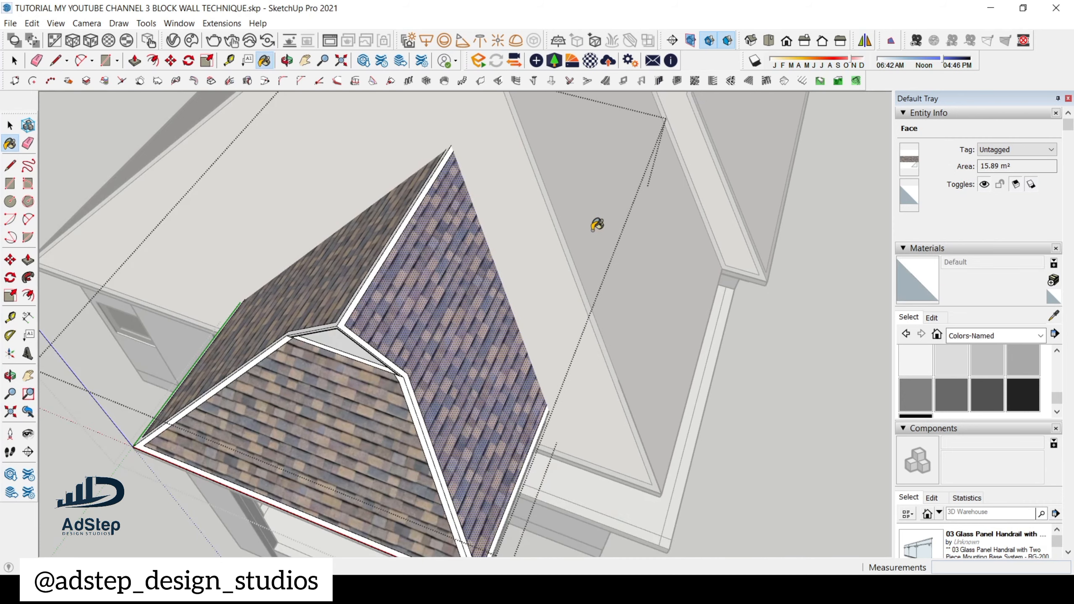
- Sample "my real color" from the side wing's border and paint the porch roof's hip, ridge and slope border strips with it
{"action": "left_click", "coordinate": [1054, 315]}
{"action": "scroll", "coordinate": [769, 308], "scroll_direction": "up", "scroll_amount": 8}
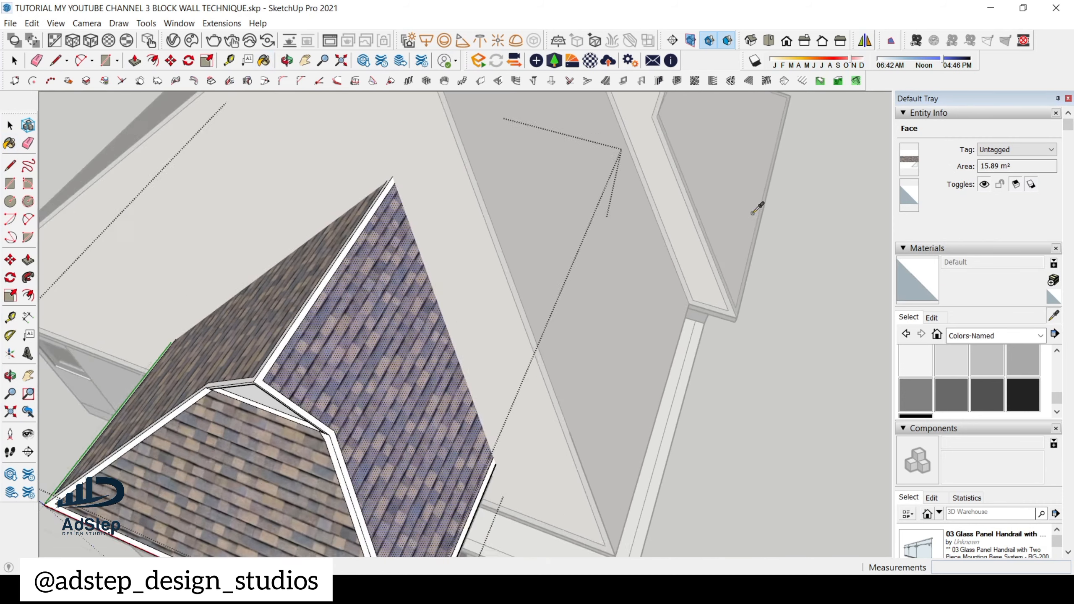
{"action": "left_click", "coordinate": [720, 330]}
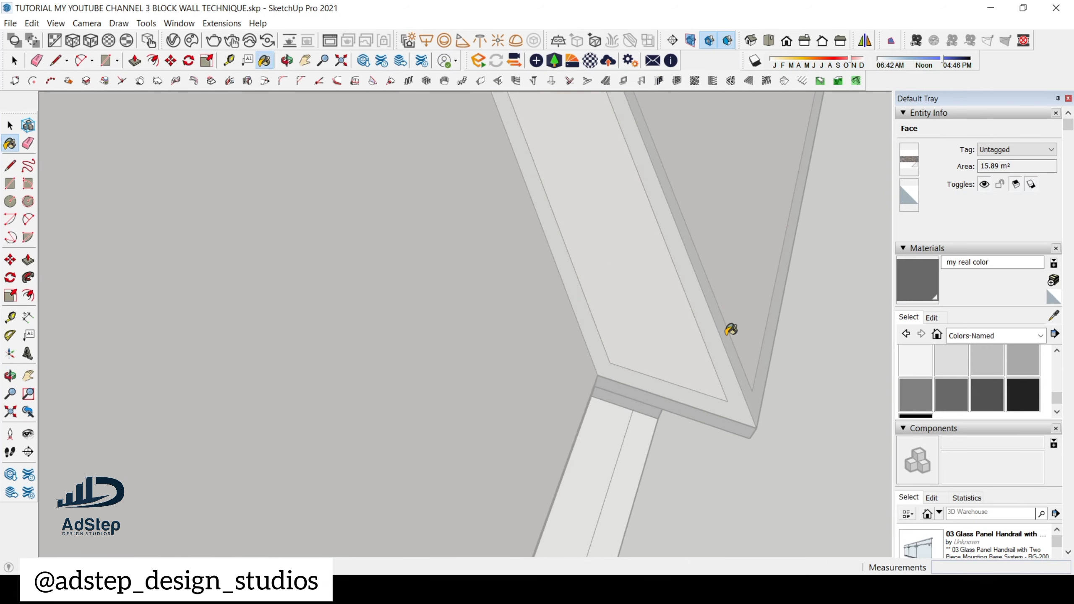
{"action": "scroll", "coordinate": [720, 206], "scroll_direction": "down", "scroll_amount": 4}
{"action": "scroll", "coordinate": [720, 203], "scroll_direction": "down", "scroll_amount": 3}
{"action": "scroll", "coordinate": [387, 258], "scroll_direction": "up", "scroll_amount": 8}
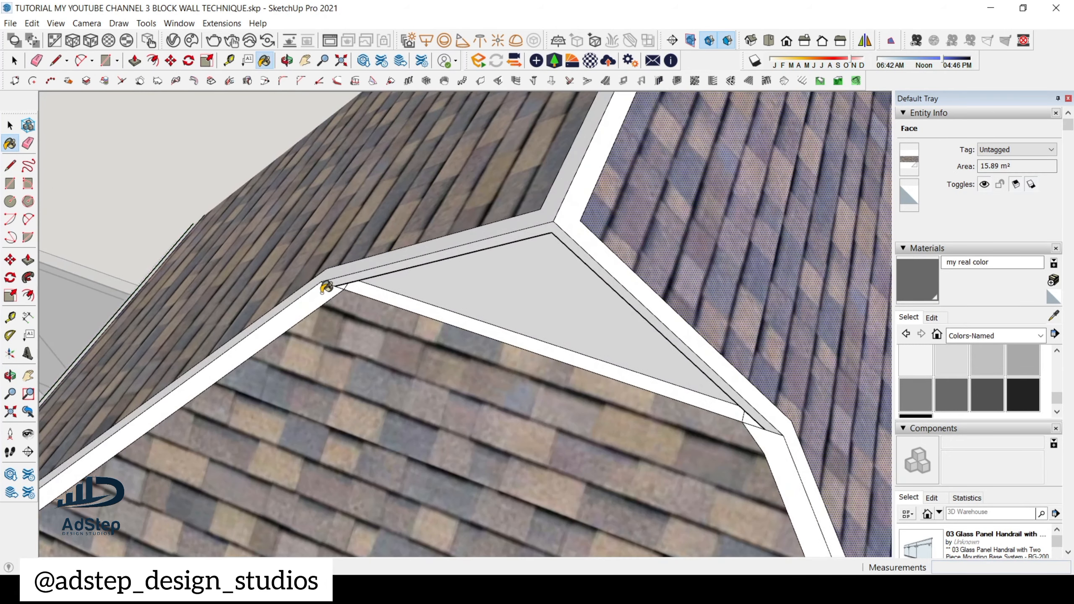
{"action": "left_click", "coordinate": [325, 288]}
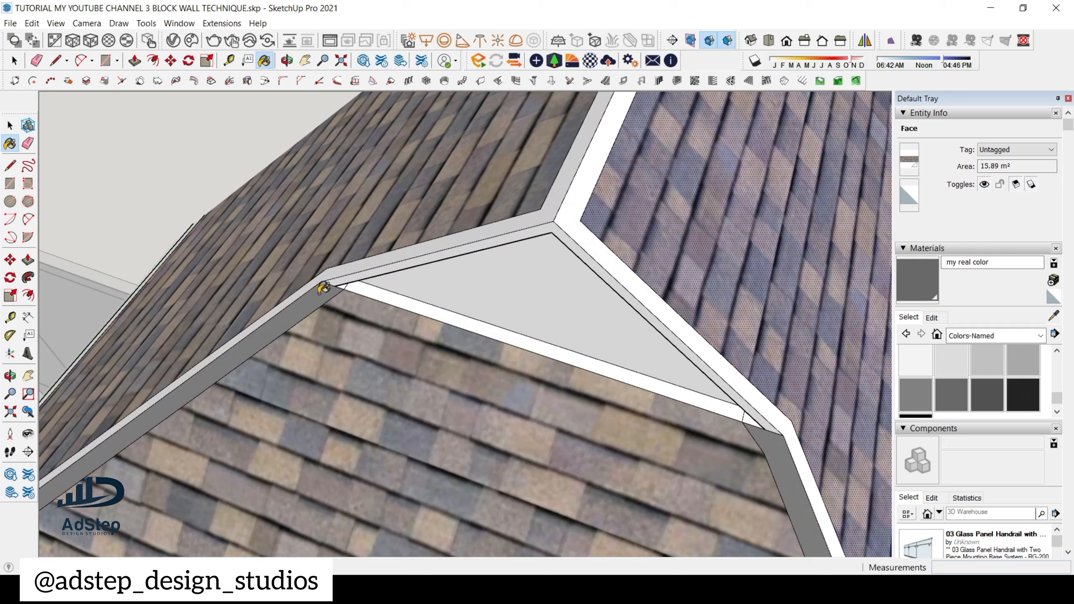
{"action": "left_click", "coordinate": [344, 269]}
{"action": "scroll", "coordinate": [556, 235], "scroll_direction": "up", "scroll_amount": 2}
{"action": "left_click", "coordinate": [579, 214]}
{"action": "scroll", "coordinate": [511, 204], "scroll_direction": "down", "scroll_amount": 6}
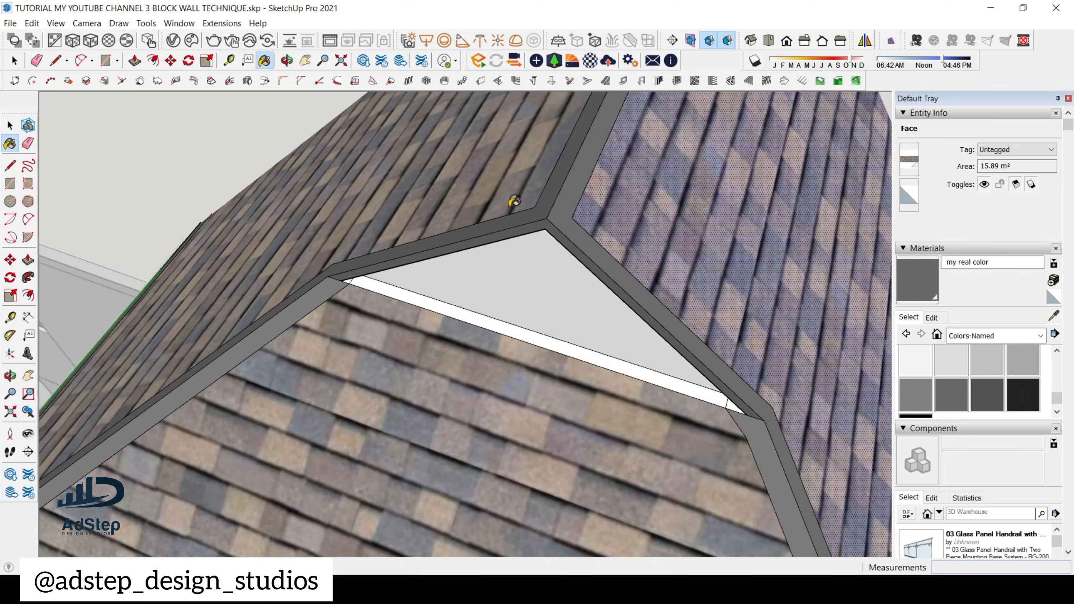
- Leave the porch roof group and examine the painted roofs and walls from the front and side of the house
{"action": "scroll", "coordinate": [418, 361], "scroll_direction": "down", "scroll_amount": 10}
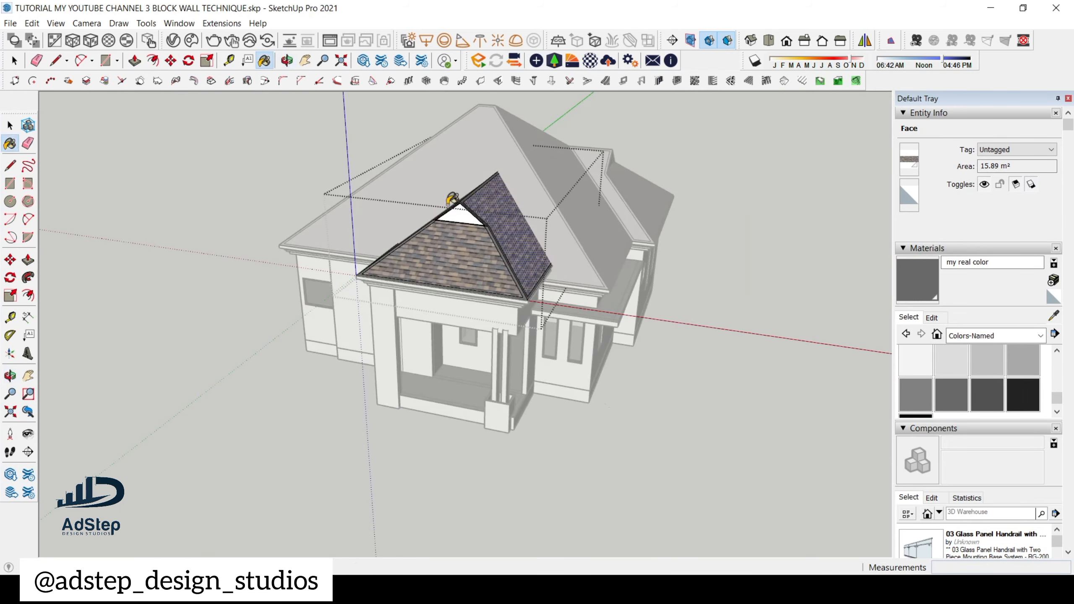
{"action": "key", "text": "space"}
{"action": "scroll", "coordinate": [747, 315], "scroll_direction": "up", "scroll_amount": 2}
{"action": "scroll", "coordinate": [592, 307], "scroll_direction": "down", "scroll_amount": 2}
{"action": "middle_click_drag", "start_coordinate": [569, 355], "coordinate": [468, 267]}
{"action": "scroll", "coordinate": [547, 245], "scroll_direction": "up", "scroll_amount": 6}
{"action": "scroll", "coordinate": [559, 273], "scroll_direction": "down", "scroll_amount": 3}
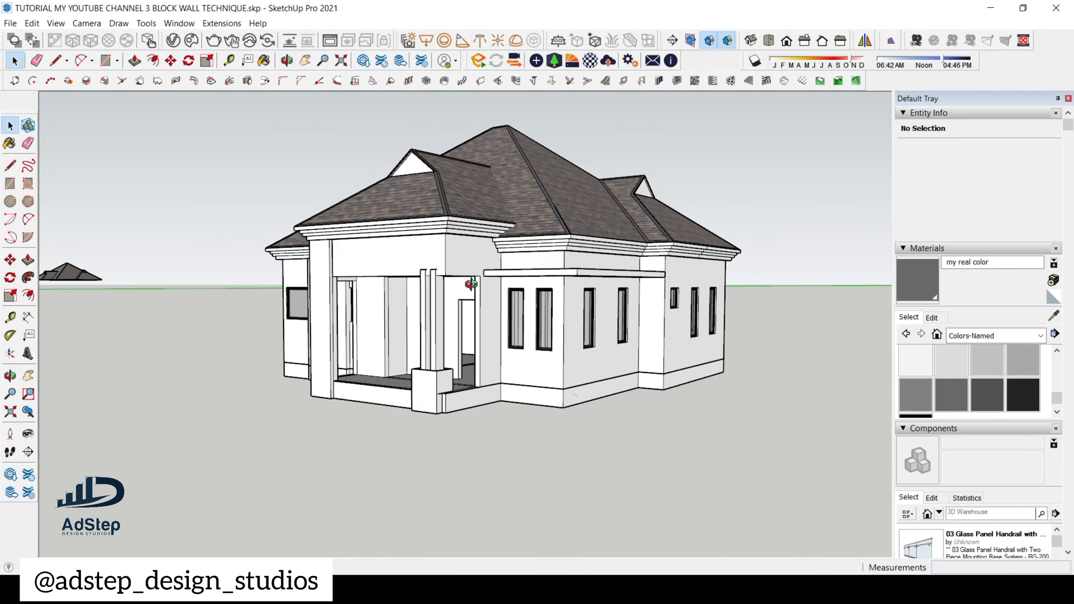
{"action": "middle_click_drag", "start_coordinate": [472, 284], "coordinate": [339, 296]}
{"action": "scroll", "coordinate": [700, 274], "scroll_direction": "up", "scroll_amount": 3}
{"action": "scroll", "coordinate": [700, 271], "scroll_direction": "down", "scroll_amount": 5}
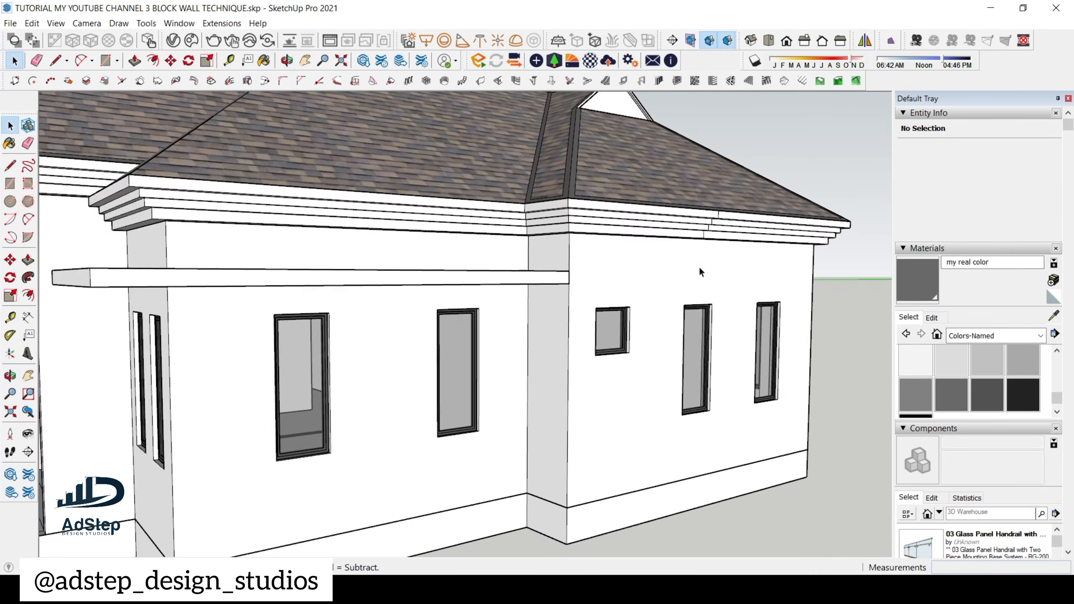
{"action": "middle_click_drag", "start_coordinate": [638, 261], "coordinate": [523, 384]}
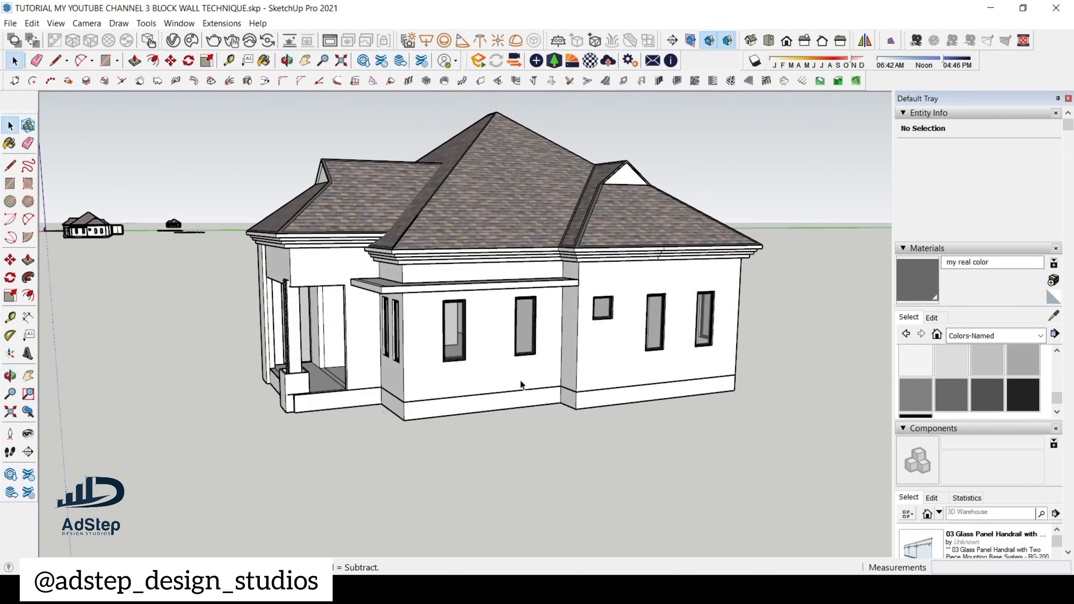
{"action": "scroll", "coordinate": [523, 384], "scroll_direction": "up", "scroll_amount": 3}
{"action": "middle_click_drag", "start_coordinate": [390, 367], "coordinate": [611, 396]}
{"action": "scroll", "coordinate": [611, 396], "scroll_direction": "up", "scroll_amount": 3}
{"action": "left_click", "coordinate": [611, 397]}
{"action": "scroll", "coordinate": [611, 397], "scroll_direction": "down", "scroll_amount": 5}
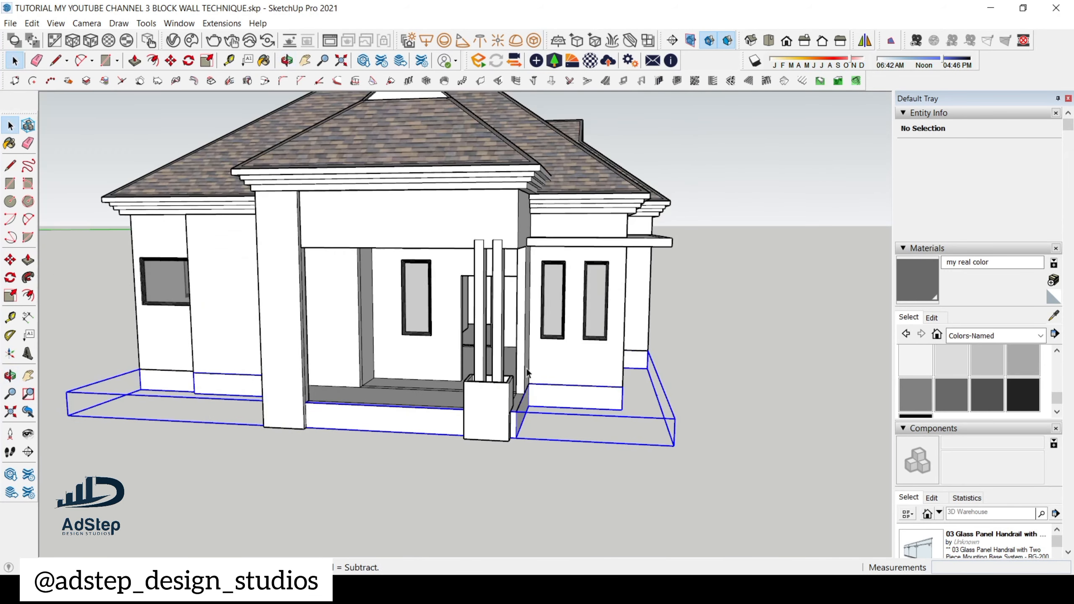
{"action": "middle_click_drag", "start_coordinate": [550, 363], "coordinate": [485, 384]}
{"action": "scroll", "coordinate": [487, 383], "scroll_direction": "up", "scroll_amount": 3}
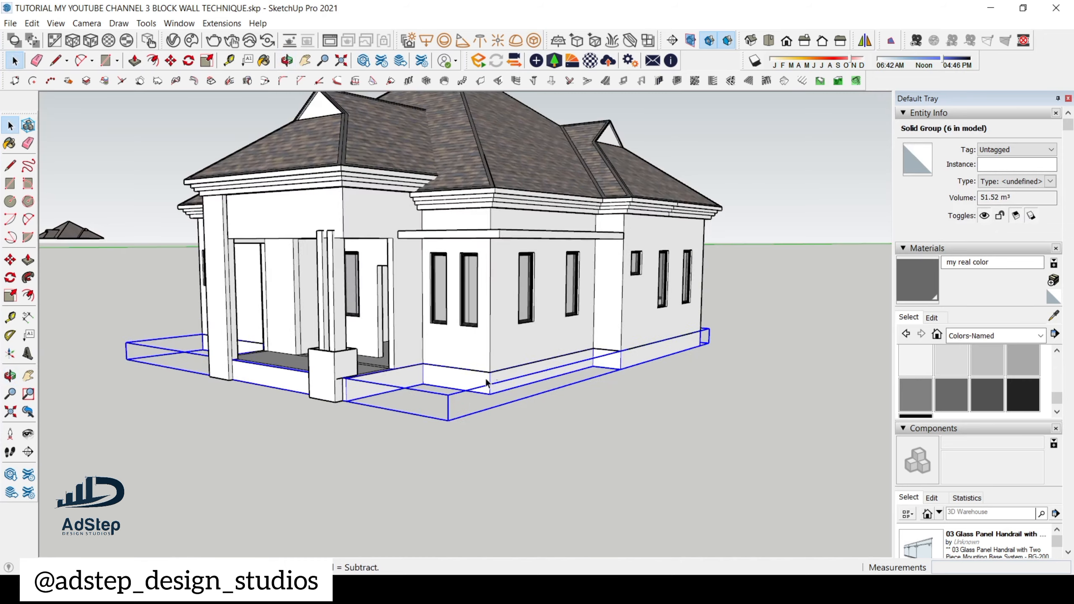
{"action": "triple_click", "coordinate": [487, 381]}
{"action": "left_click", "coordinate": [477, 392]}
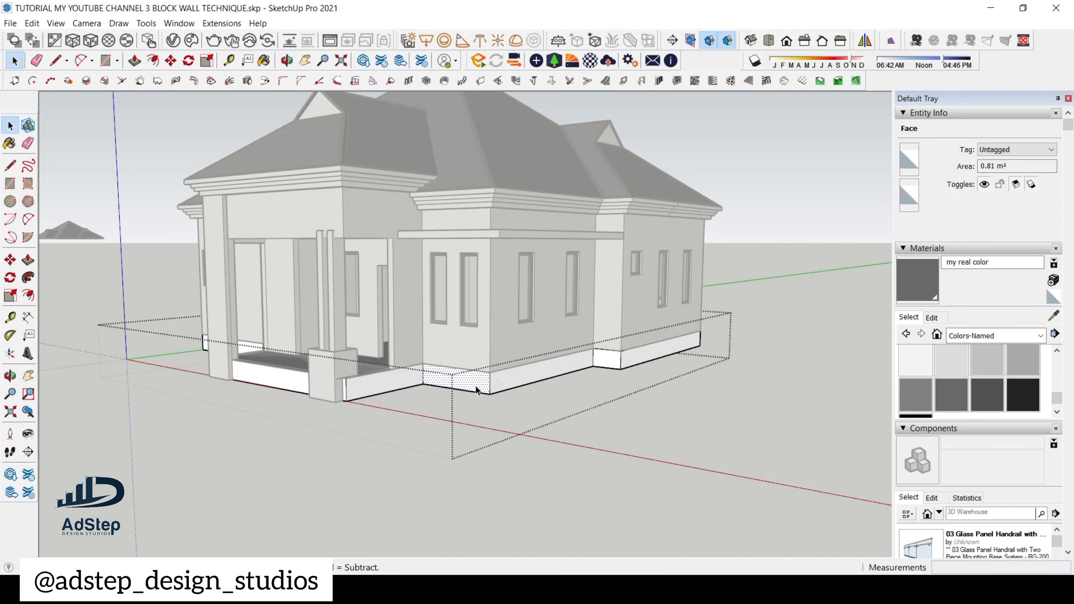
{"action": "scroll", "coordinate": [499, 355], "scroll_direction": "down", "scroll_amount": 1}
{"action": "middle_click_drag", "start_coordinate": [518, 340], "coordinate": [455, 392]}
{"action": "scroll", "coordinate": [658, 259], "scroll_direction": "up", "scroll_amount": 7}
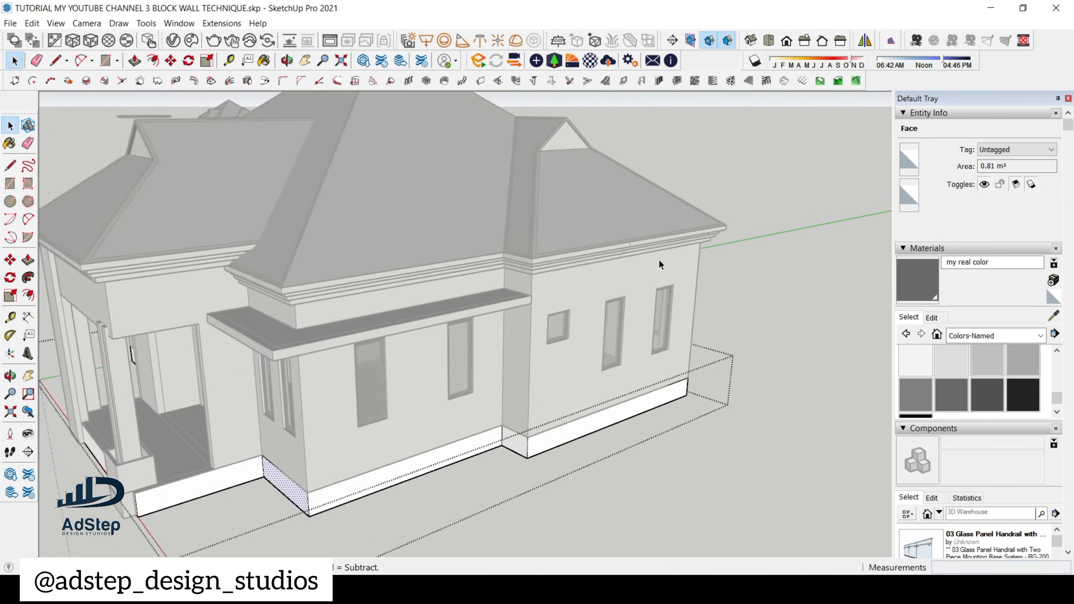
- Leave the plinth group and open the house wall group for editing
{"action": "scroll", "coordinate": [678, 259], "scroll_direction": "up", "scroll_amount": 1}
{"action": "double_click", "coordinate": [589, 308]}
{"action": "scroll", "coordinate": [589, 309], "scroll_direction": "down", "scroll_amount": 3}
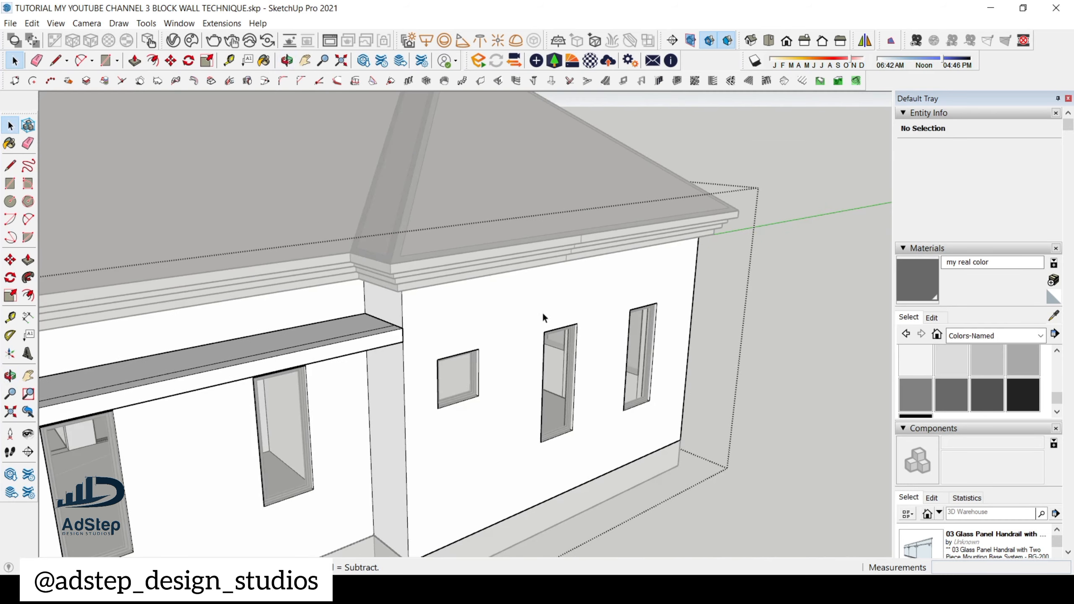
- Place a horizontal guide on the side wall 400 mm below the lower edge of the eaves moulding
{"action": "middle_click_drag", "start_coordinate": [529, 315], "coordinate": [524, 208]}
{"action": "scroll", "coordinate": [554, 283], "scroll_direction": "up", "scroll_amount": 2}
{"action": "scroll", "coordinate": [554, 283], "scroll_direction": "down", "scroll_amount": 1}
{"action": "scroll", "coordinate": [549, 250], "scroll_direction": "up", "scroll_amount": 1}
{"action": "scroll", "coordinate": [523, 208], "scroll_direction": "up", "scroll_amount": 2}
{"action": "scroll", "coordinate": [525, 214], "scroll_direction": "up", "scroll_amount": 1}
{"action": "key", "text": "t"}
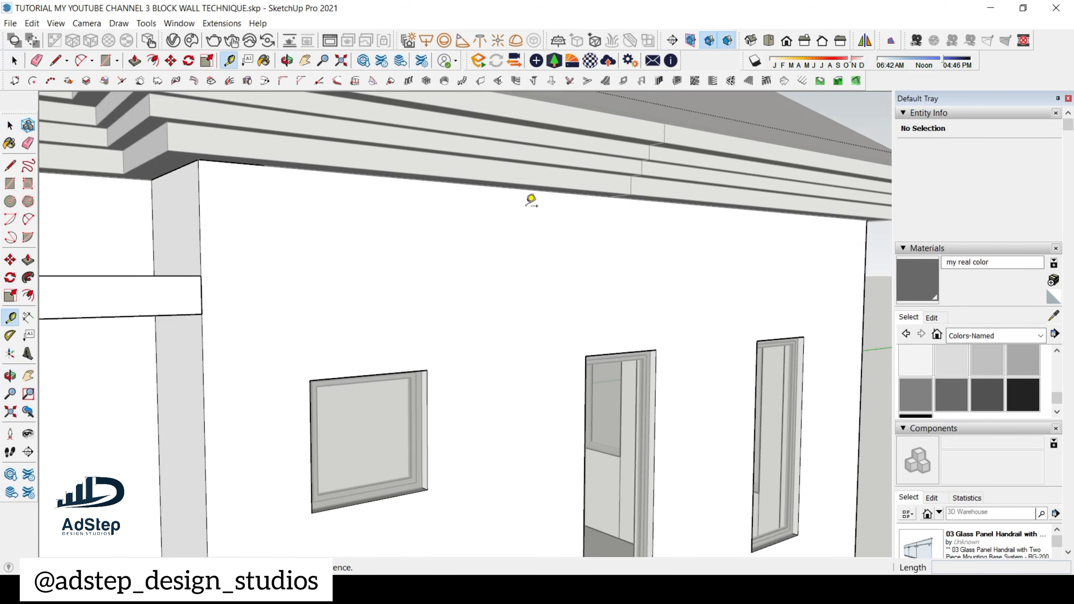
{"action": "scroll", "coordinate": [528, 204], "scroll_direction": "up", "scroll_amount": 2}
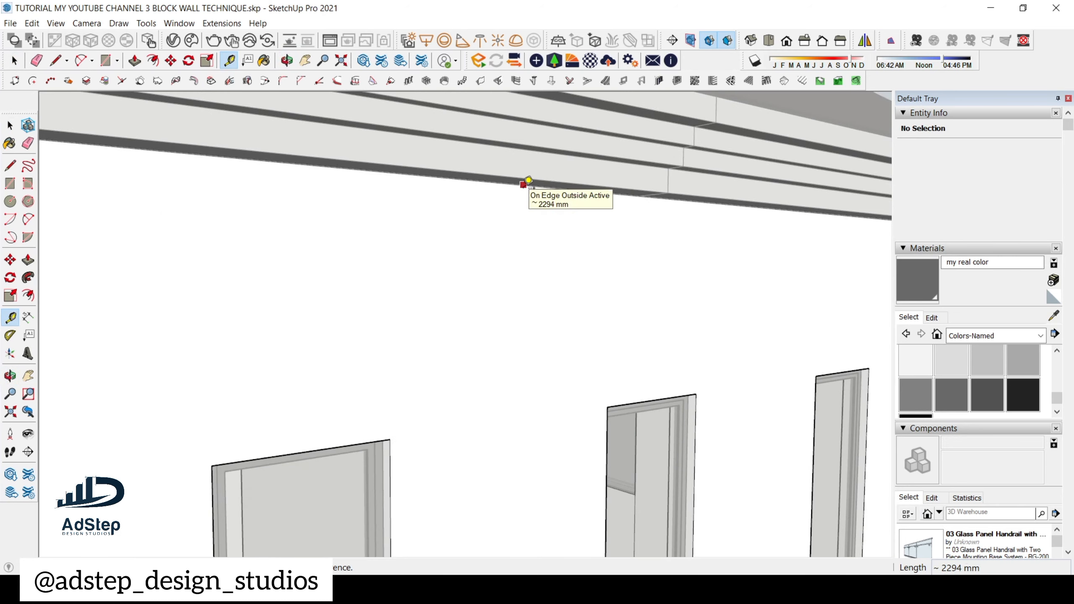
{"action": "left_click", "coordinate": [524, 185]}
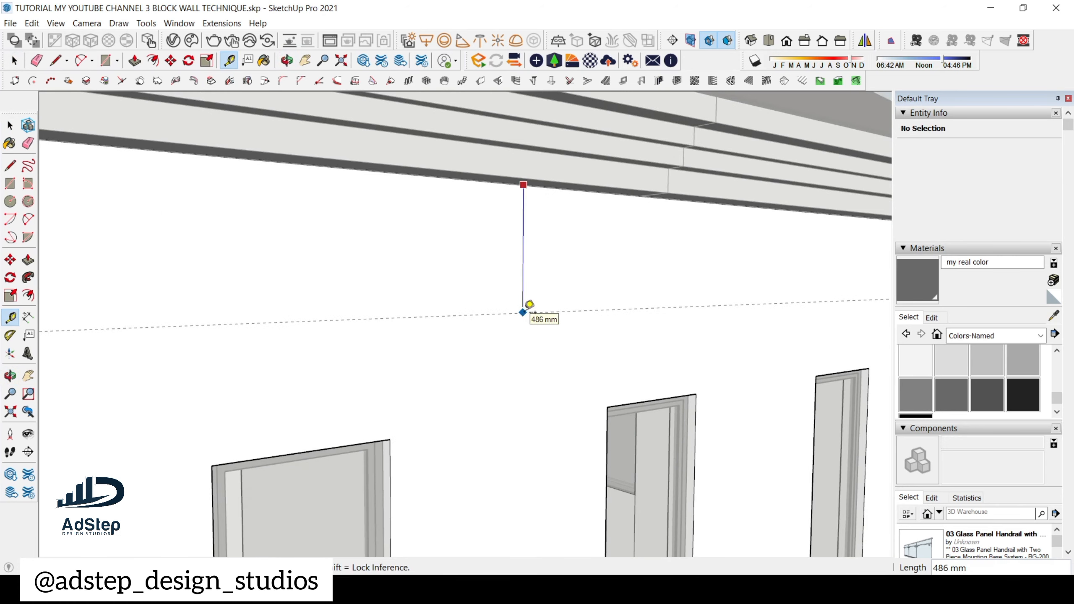
{"action": "type", "text": "400"}
{"action": "key", "text": "Return"}
- Place a second parallel guide a short distance above the first one on the side wall
{"action": "scroll", "coordinate": [546, 290], "scroll_direction": "down", "scroll_amount": 3}
{"action": "scroll", "coordinate": [487, 273], "scroll_direction": "up", "scroll_amount": 3}
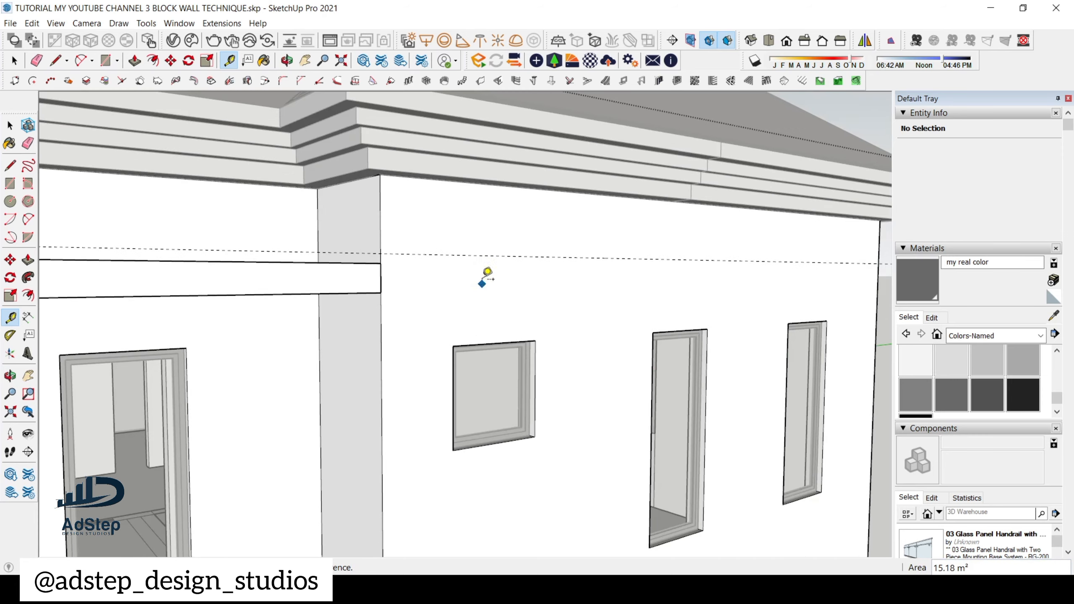
{"action": "left_click", "coordinate": [493, 256]}
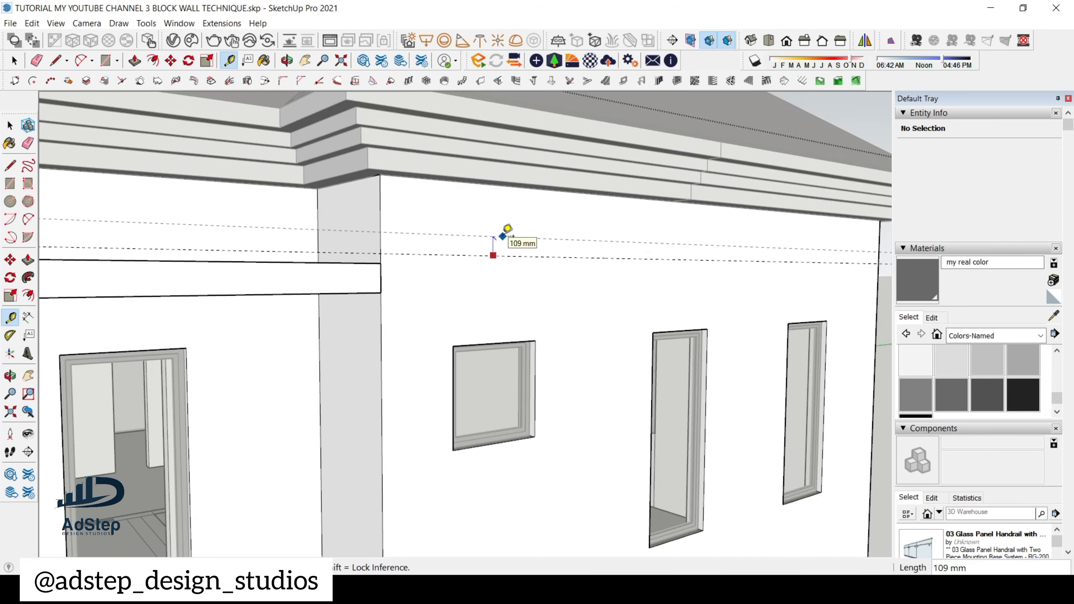
{"action": "key", "text": "Return"}
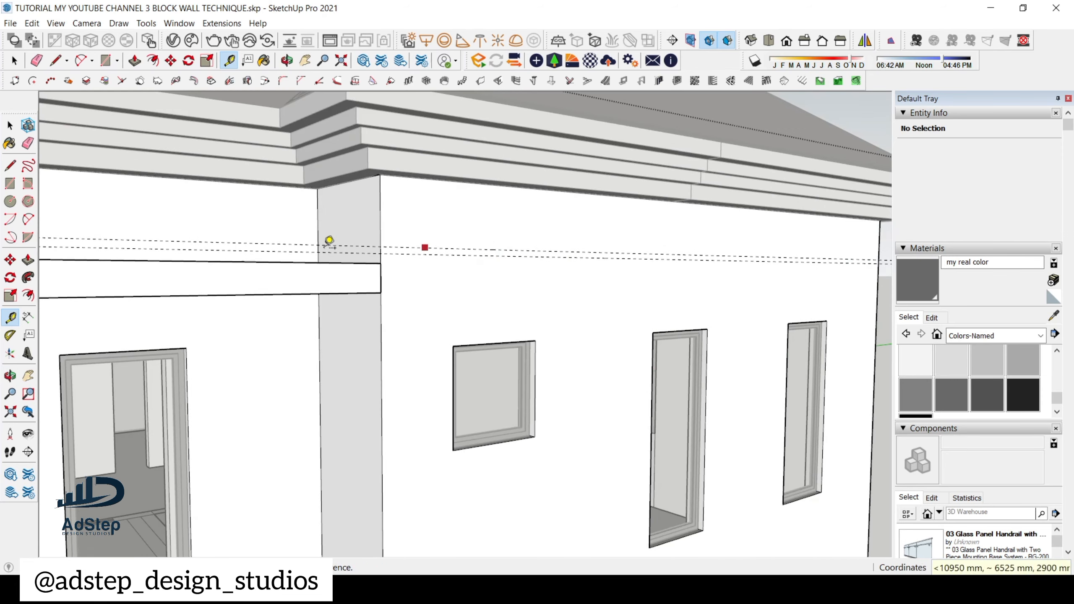
- Draw two horizontal lines across the narrow return wall beside the window canopy, starting where the guides meet its corner
{"action": "scroll", "coordinate": [384, 233], "scroll_direction": "up", "scroll_amount": 3}
{"action": "scroll", "coordinate": [413, 300], "scroll_direction": "up", "scroll_amount": 2}
{"action": "key", "text": "l"}
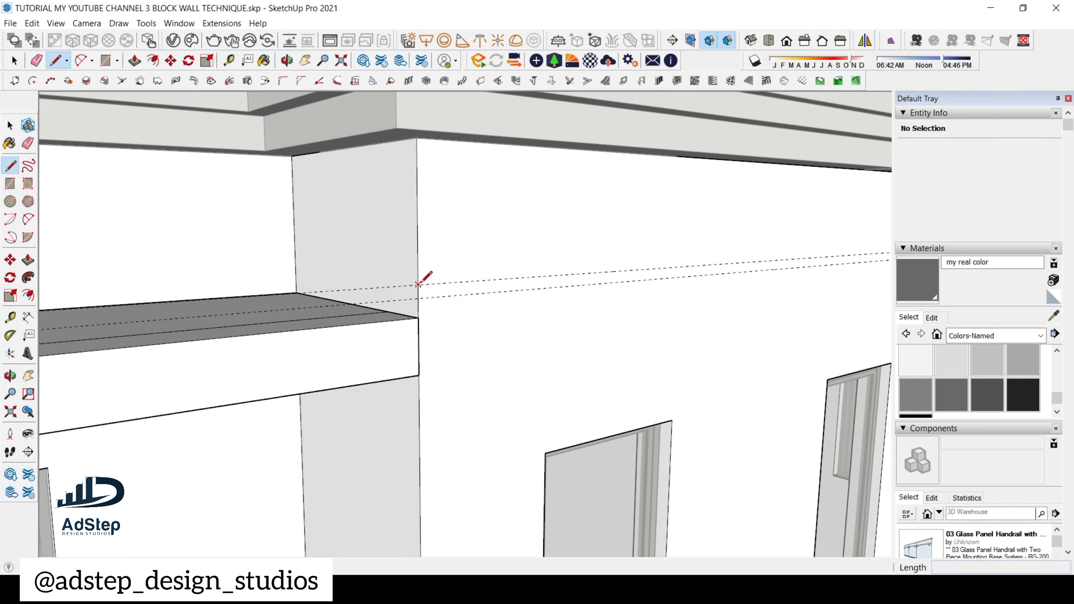
{"action": "left_click", "coordinate": [418, 284]}
{"action": "left_click", "coordinate": [296, 267]}
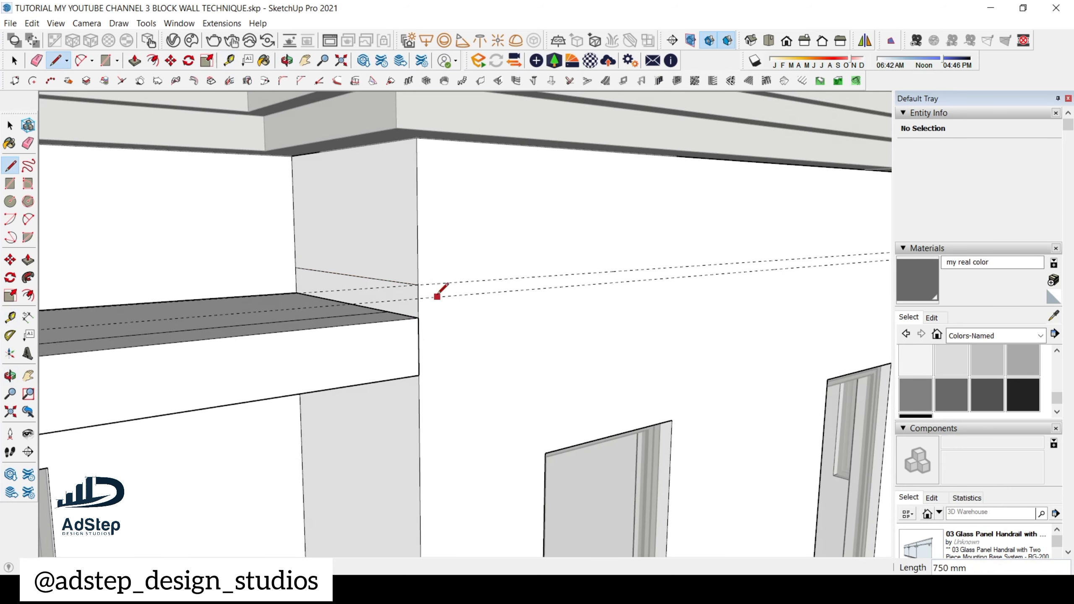
{"action": "left_click", "coordinate": [419, 299]}
{"action": "left_click", "coordinate": [297, 281]}
{"action": "scroll", "coordinate": [296, 279], "scroll_direction": "down", "scroll_amount": 5}
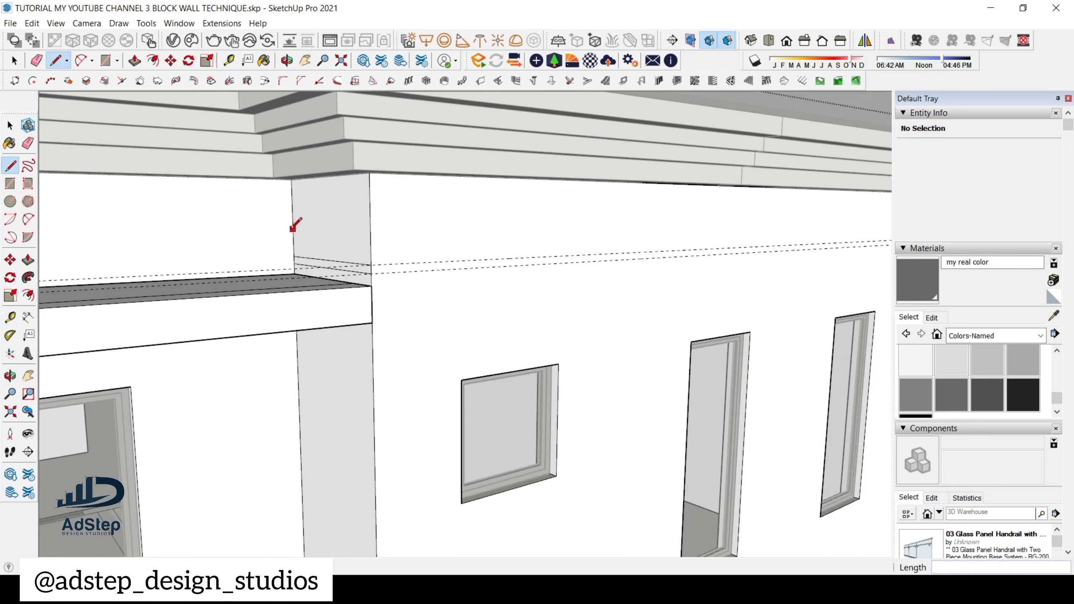
- Draw two lines along the guides across the side wall with the small square window, from corner to corner
{"action": "scroll", "coordinate": [328, 240], "scroll_direction": "up", "scroll_amount": 4}
{"action": "left_click", "coordinate": [313, 249]}
{"action": "scroll", "coordinate": [313, 249], "scroll_direction": "down", "scroll_amount": 4}
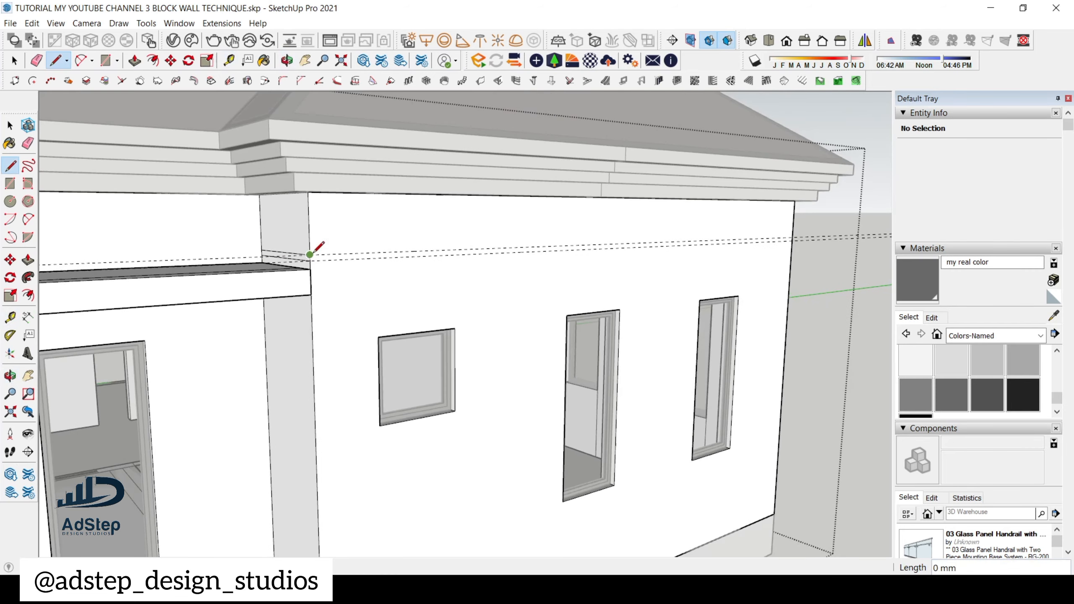
{"action": "scroll", "coordinate": [784, 215], "scroll_direction": "up", "scroll_amount": 4}
{"action": "left_click", "coordinate": [794, 234]}
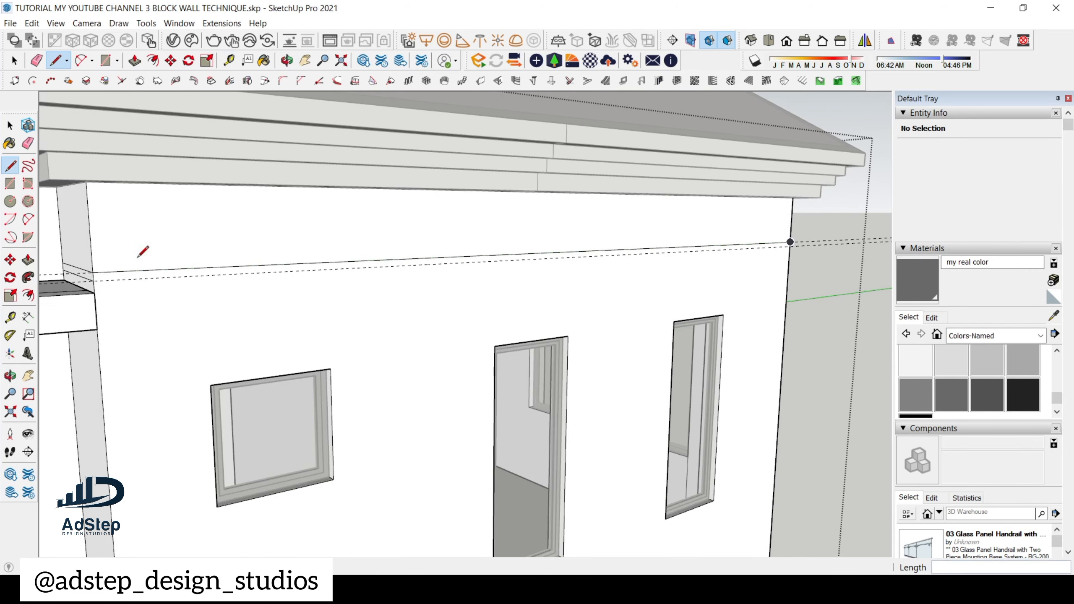
{"action": "scroll", "coordinate": [81, 285], "scroll_direction": "up", "scroll_amount": 2}
{"action": "left_click", "coordinate": [84, 284]}
{"action": "scroll", "coordinate": [191, 319], "scroll_direction": "down", "scroll_amount": 3}
{"action": "scroll", "coordinate": [746, 243], "scroll_direction": "up", "scroll_amount": 4}
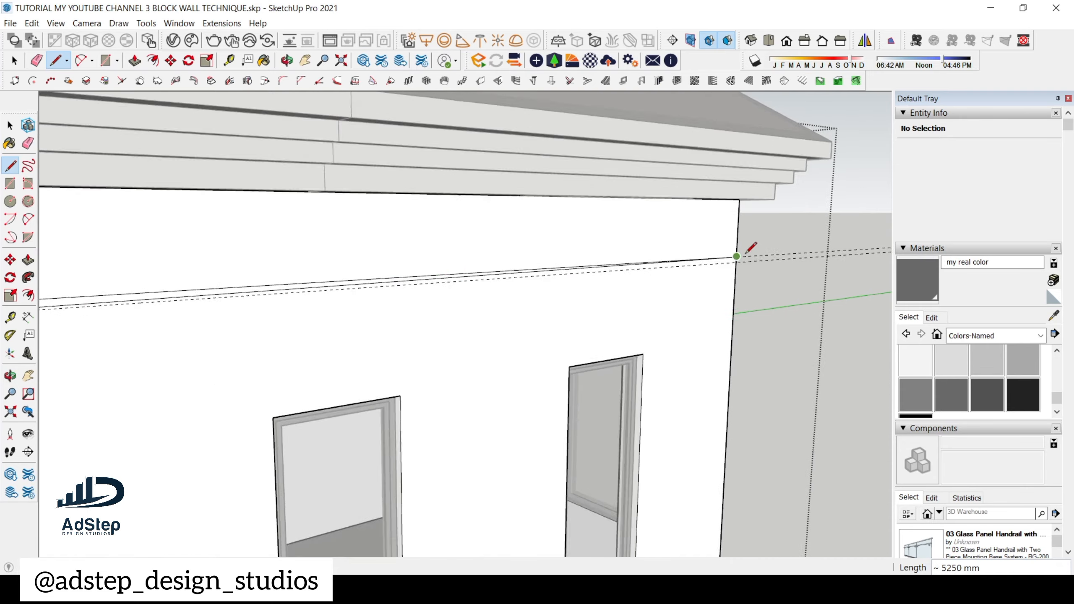
{"action": "left_click", "coordinate": [743, 255]}
{"action": "scroll", "coordinate": [656, 243], "scroll_direction": "down", "scroll_amount": 6}
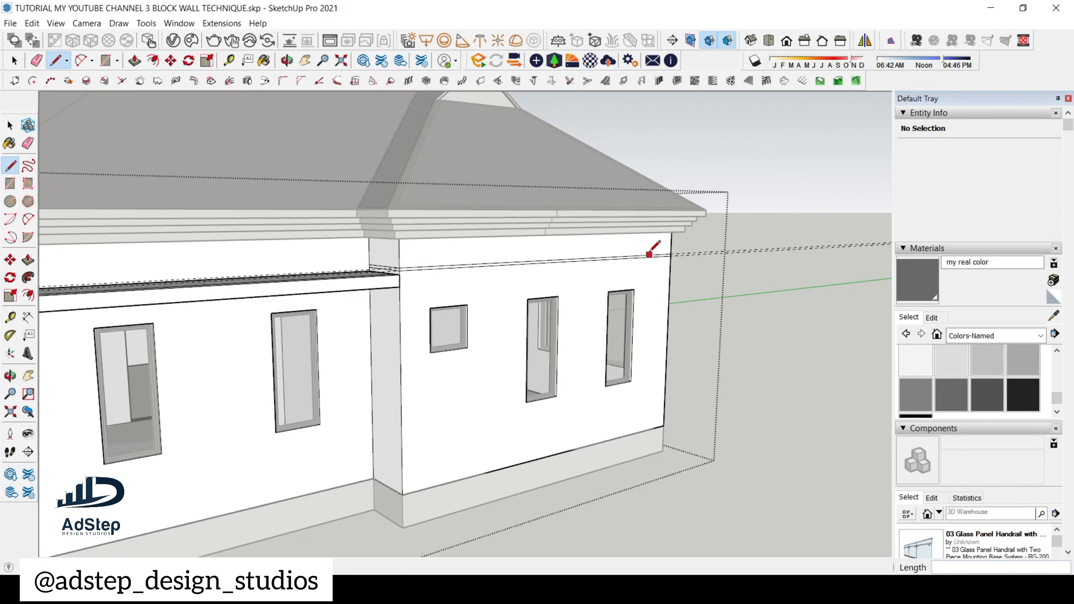
- Continue both band lines around the outer corner and across the adjoining wall with two tall windows
{"action": "scroll", "coordinate": [308, 287], "scroll_direction": "up", "scroll_amount": 3}
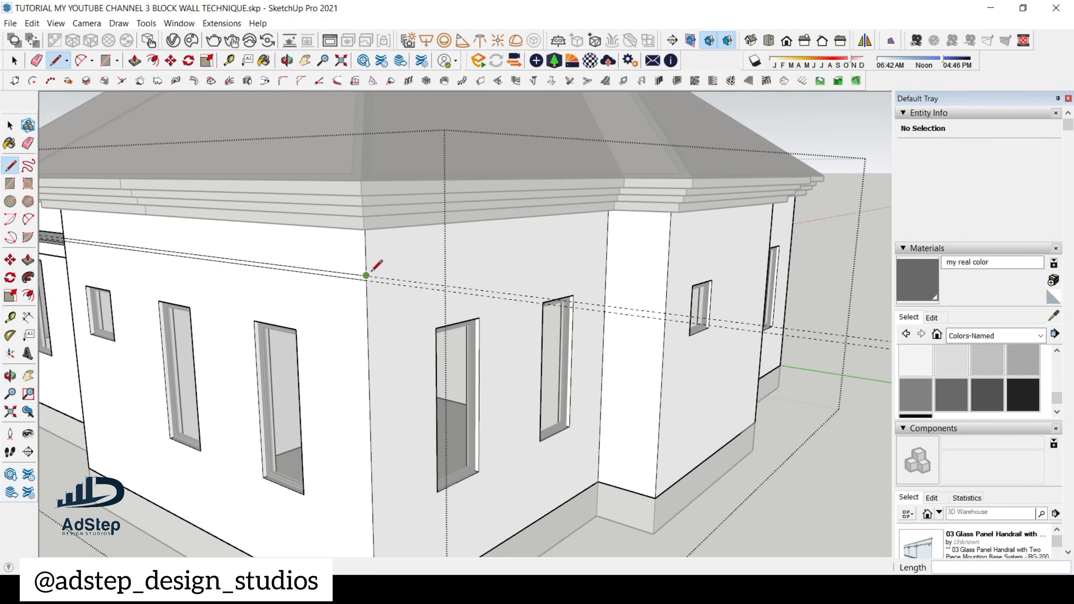
{"action": "left_click", "coordinate": [368, 274]}
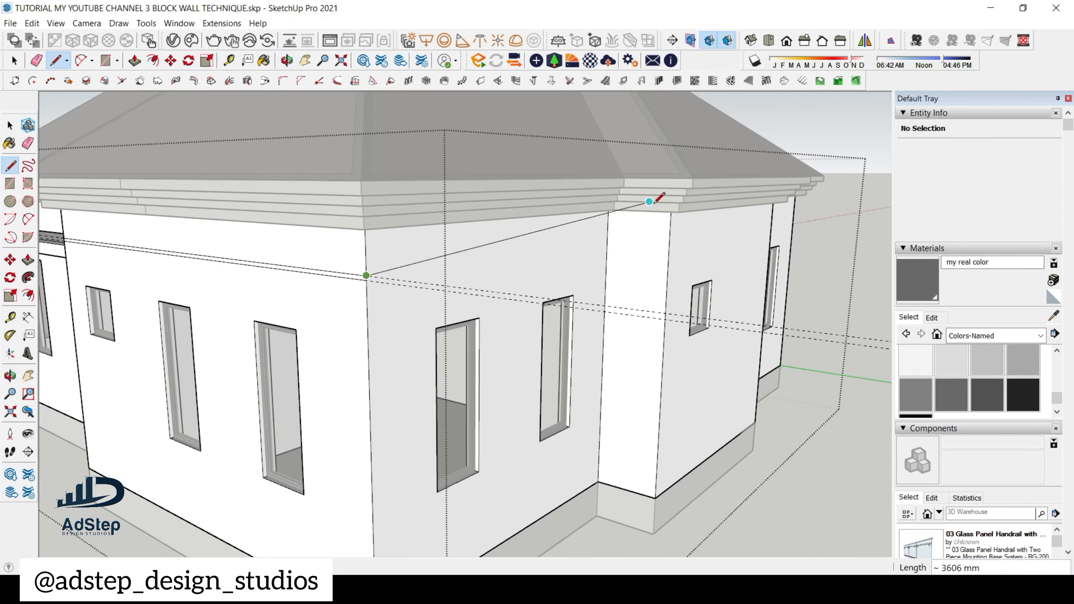
{"action": "left_click", "coordinate": [608, 241]}
{"action": "scroll", "coordinate": [384, 284], "scroll_direction": "up", "scroll_amount": 2}
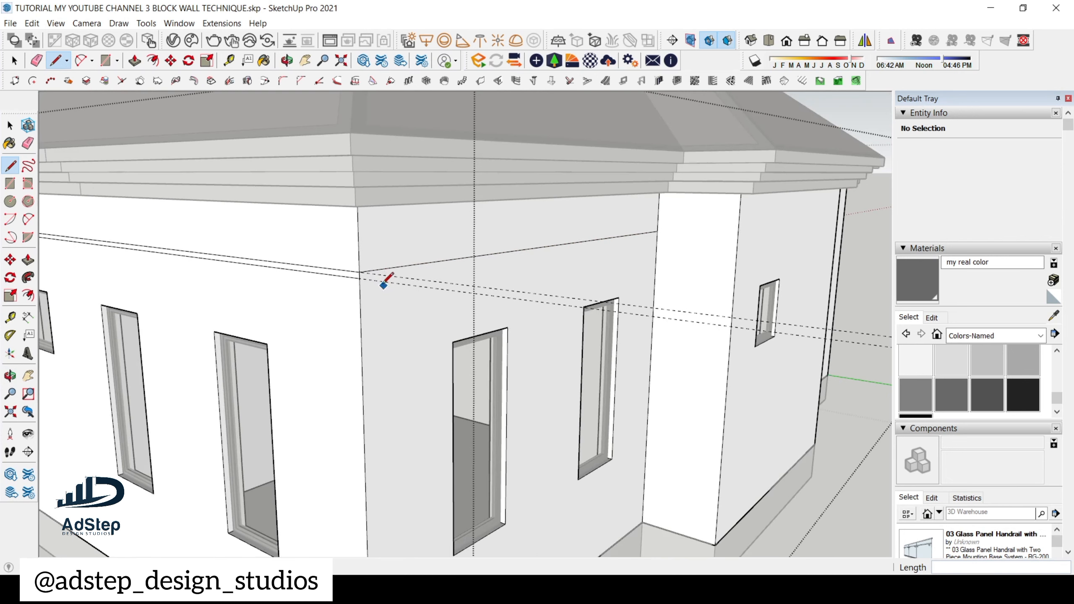
{"action": "left_click", "coordinate": [366, 275]}
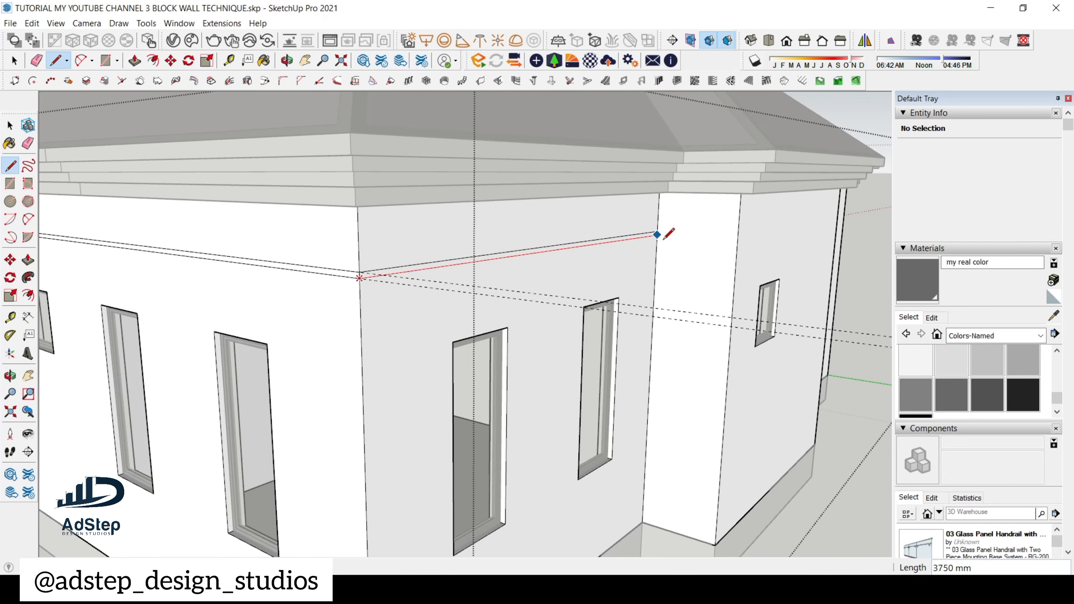
- Examine the band lines and the walls along the side of the house
{"action": "scroll", "coordinate": [686, 225], "scroll_direction": "down", "scroll_amount": 5}
{"action": "middle_click_drag", "start_coordinate": [693, 228], "coordinate": [672, 319]}
{"action": "scroll", "coordinate": [544, 324], "scroll_direction": "up", "scroll_amount": 2}
{"action": "middle_click_drag", "start_coordinate": [528, 294], "coordinate": [762, 247]}
{"action": "scroll", "coordinate": [556, 305], "scroll_direction": "up", "scroll_amount": 3}
{"action": "scroll", "coordinate": [532, 343], "scroll_direction": "down", "scroll_amount": 3}
{"action": "scroll", "coordinate": [609, 305], "scroll_direction": "up", "scroll_amount": 4}
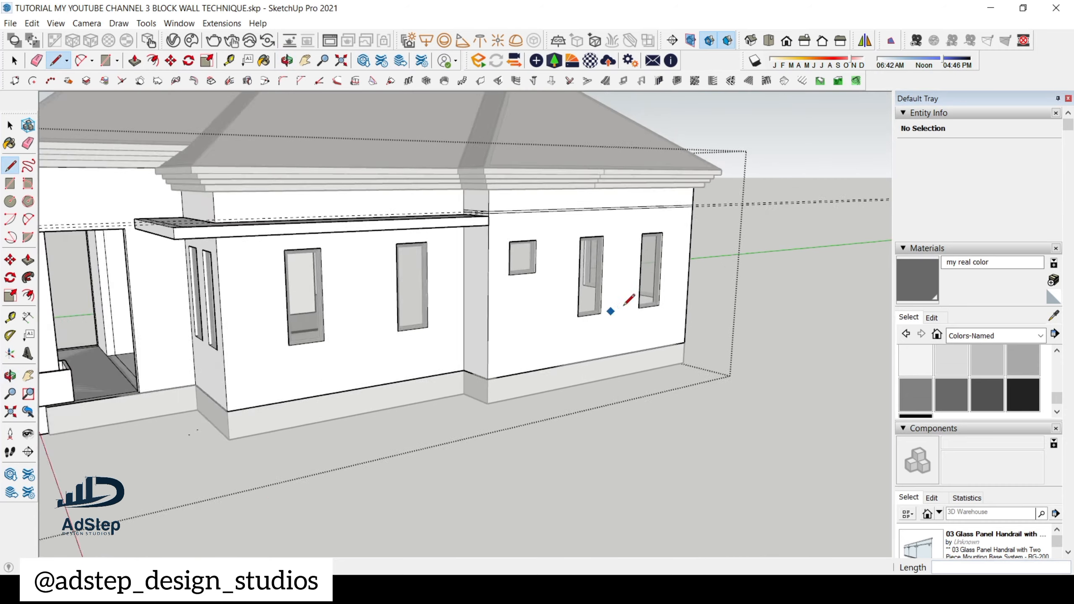
{"action": "scroll", "coordinate": [546, 329], "scroll_direction": "down", "scroll_amount": 4}
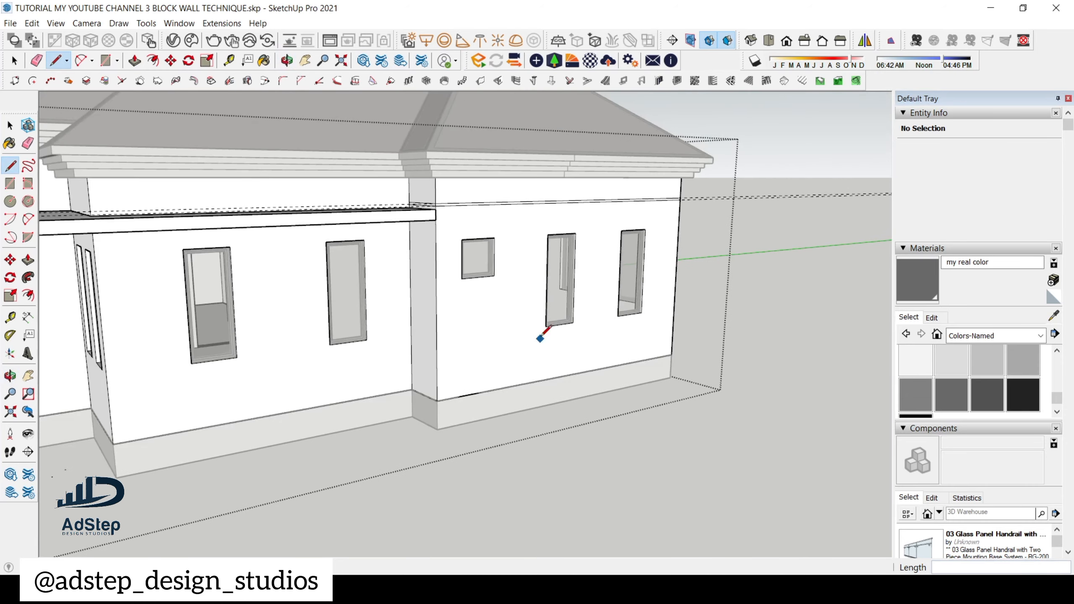
{"action": "scroll", "coordinate": [463, 329], "scroll_direction": "up", "scroll_amount": 4}
{"action": "scroll", "coordinate": [458, 322], "scroll_direction": "down", "scroll_amount": 3}
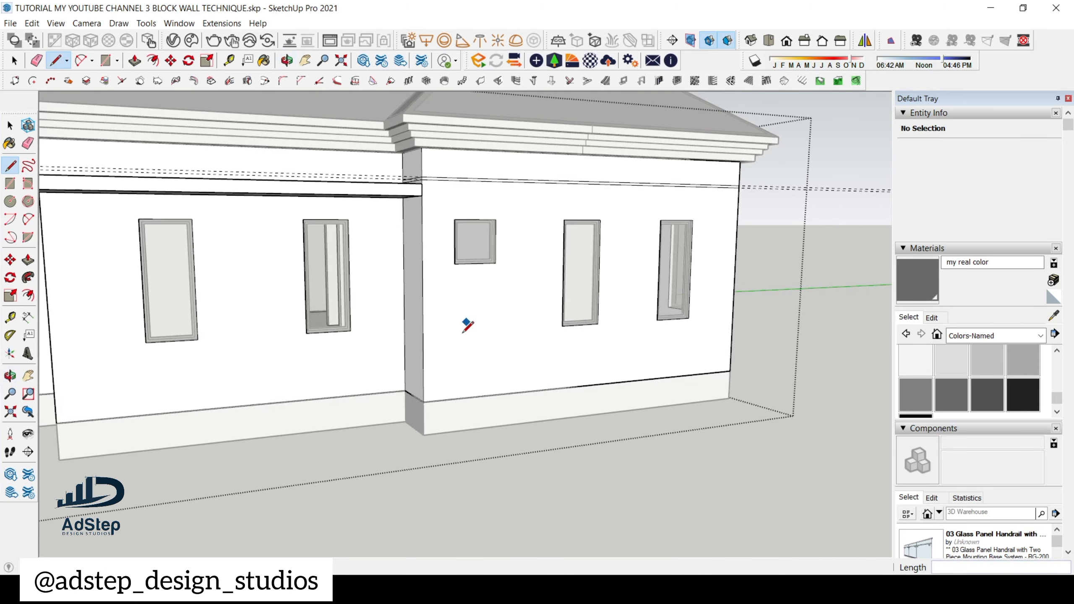
{"action": "key", "text": "space"}
{"action": "scroll", "coordinate": [477, 338], "scroll_direction": "up", "scroll_amount": 5}
{"action": "scroll", "coordinate": [578, 387], "scroll_direction": "up", "scroll_amount": 2}
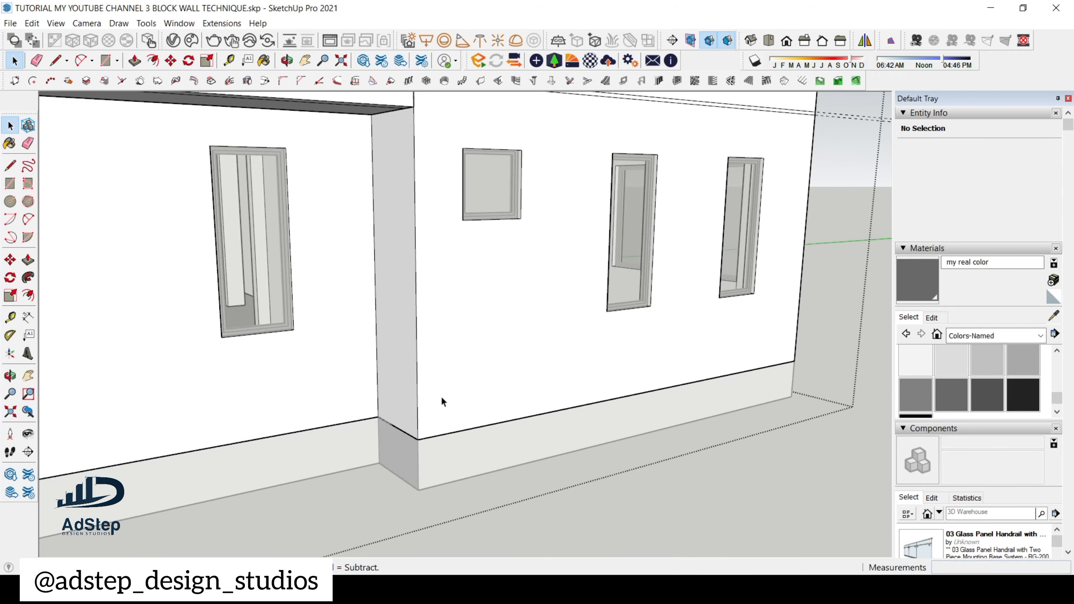
{"action": "scroll", "coordinate": [441, 396], "scroll_direction": "up", "scroll_amount": 1}
{"action": "scroll", "coordinate": [448, 425], "scroll_direction": "down", "scroll_amount": 5}
{"action": "scroll", "coordinate": [447, 427], "scroll_direction": "up", "scroll_amount": 2}
{"action": "scroll", "coordinate": [447, 430], "scroll_direction": "up", "scroll_amount": 2}
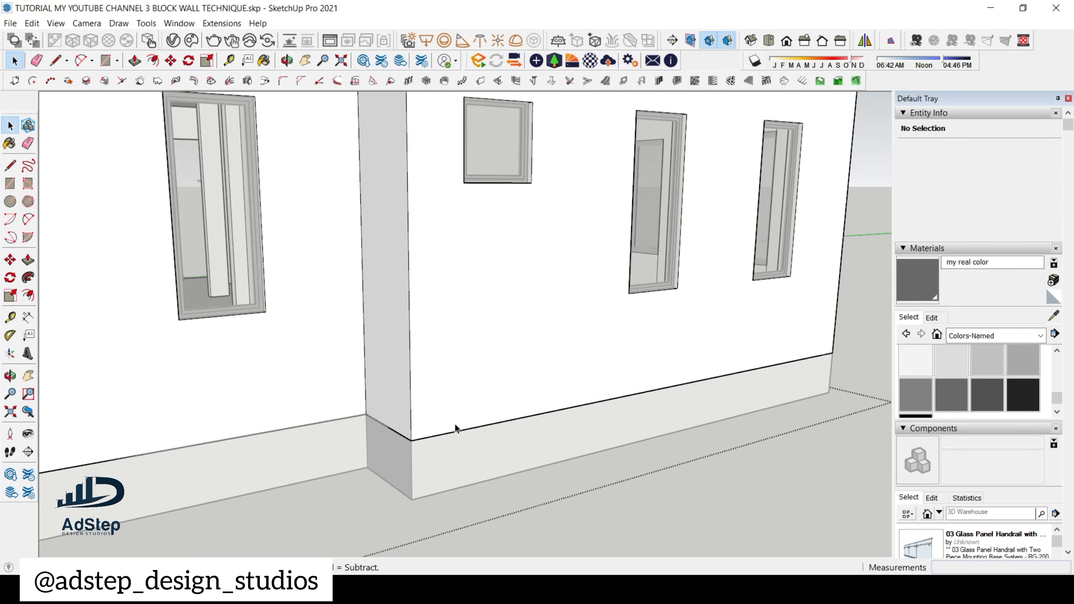
{"action": "key", "text": "t"}
{"action": "scroll", "coordinate": [472, 408], "scroll_direction": "down", "scroll_amount": 2}
{"action": "left_click", "coordinate": [479, 423]}
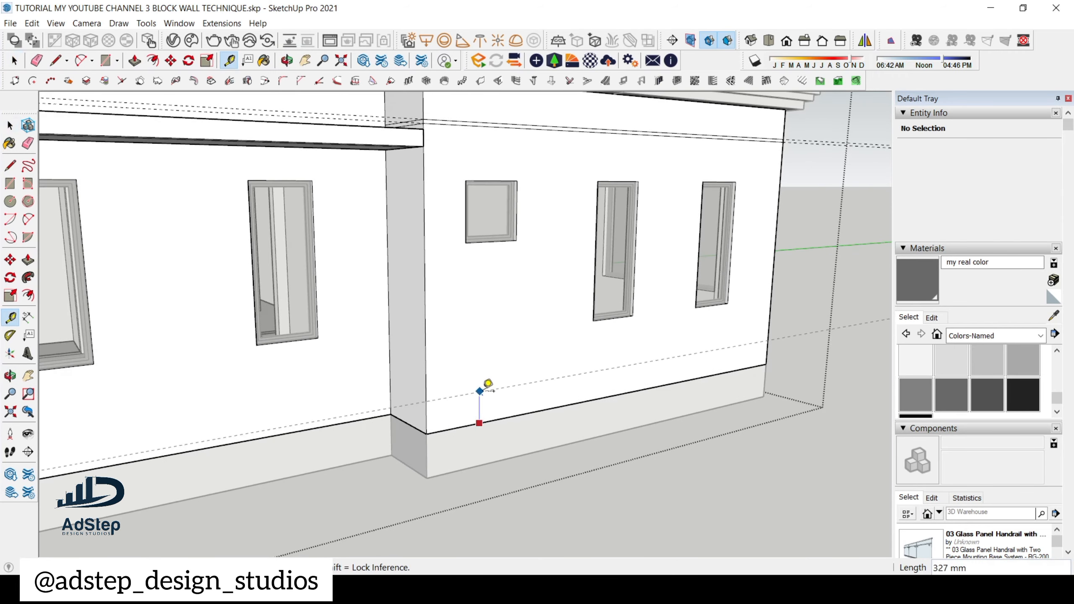
{"action": "scroll", "coordinate": [487, 383], "scroll_direction": "down", "scroll_amount": 2}
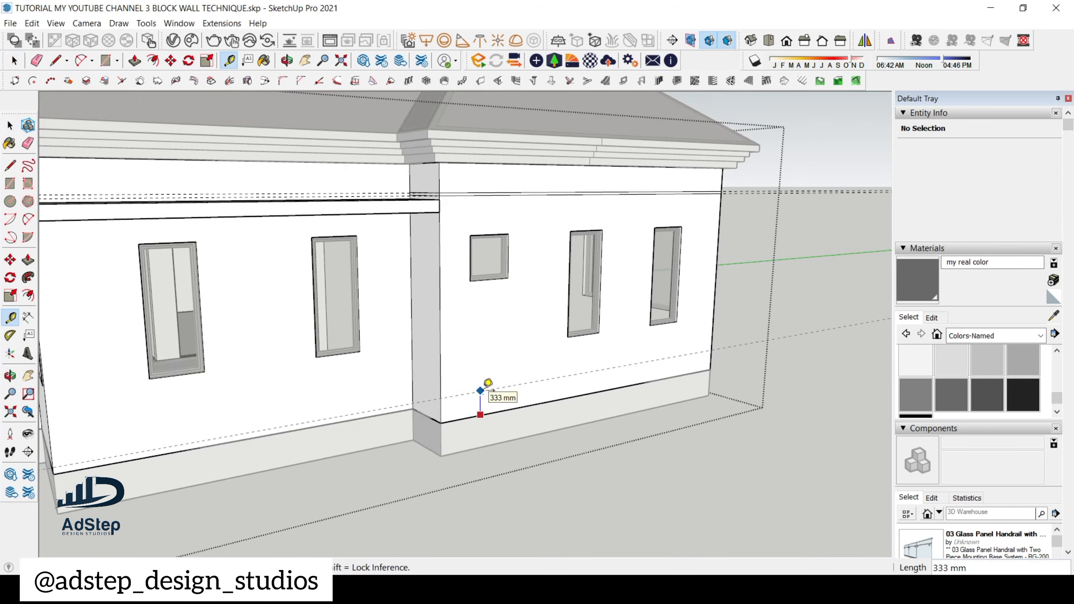
- Measure the vertical spacing between the two band lines above the small square window
{"action": "scroll", "coordinate": [499, 197], "scroll_direction": "up", "scroll_amount": 5}
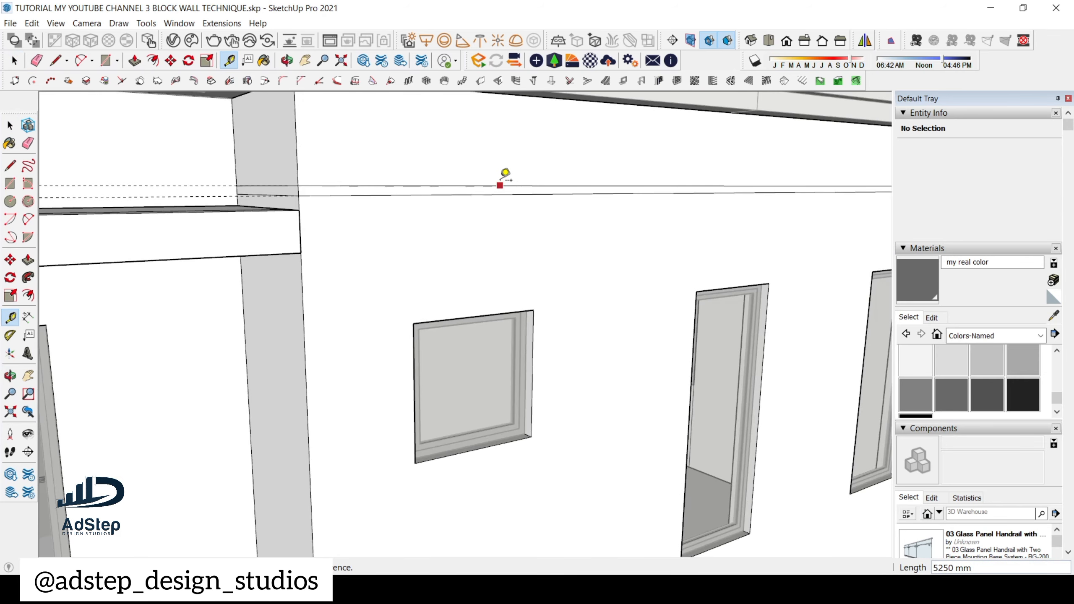
{"action": "scroll", "coordinate": [514, 184], "scroll_direction": "up", "scroll_amount": 2}
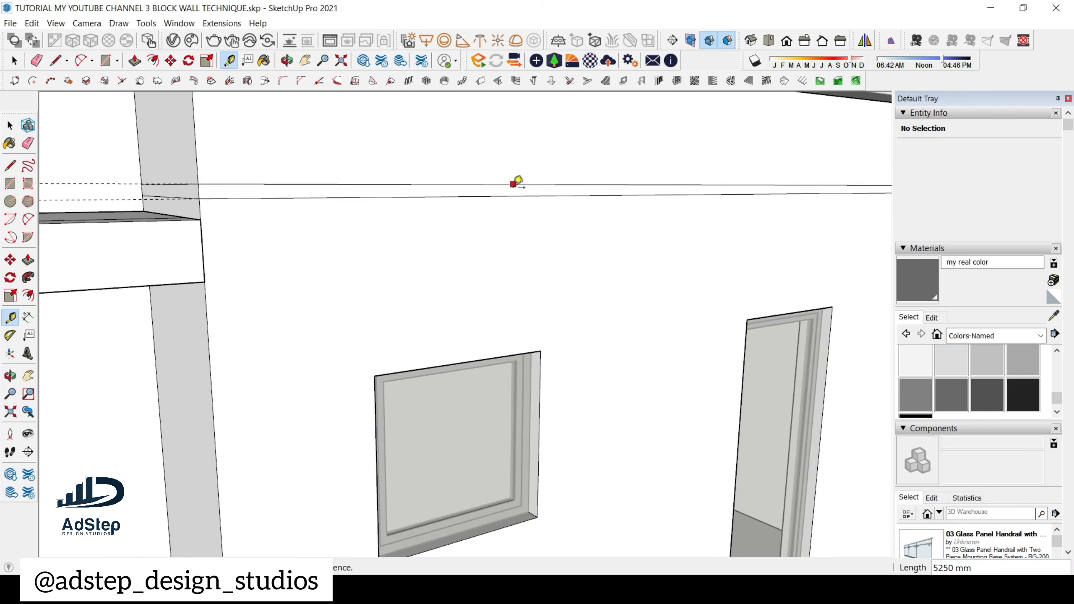
{"action": "left_click", "coordinate": [515, 184]}
{"action": "left_click", "coordinate": [515, 196]}
- Place a guide on the side wall just above and parallel to its bottom edge along the plinth
{"action": "scroll", "coordinate": [504, 170], "scroll_direction": "down", "scroll_amount": 5}
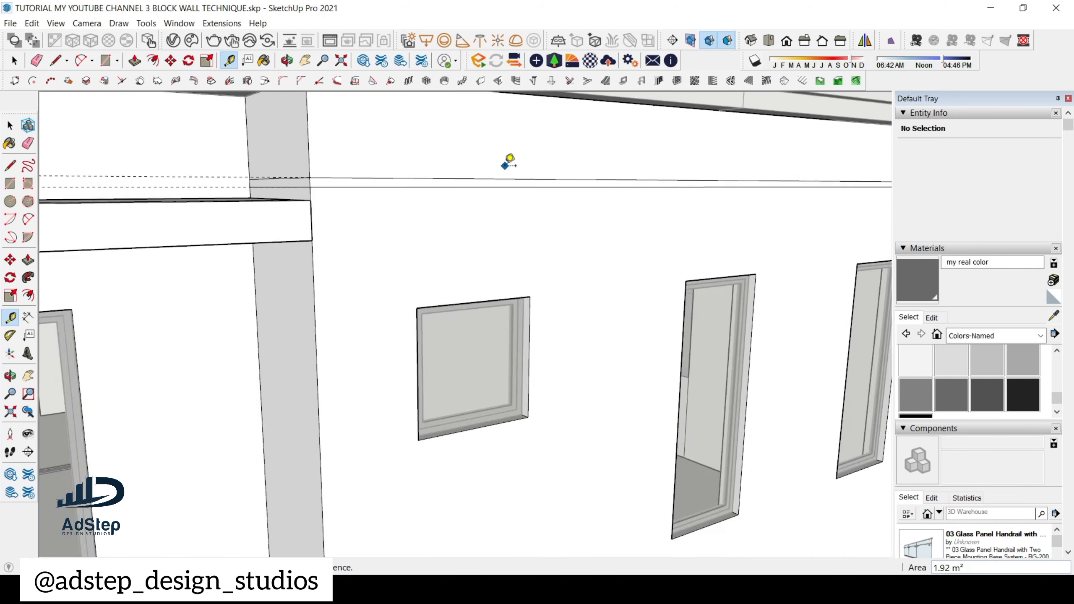
{"action": "scroll", "coordinate": [512, 297], "scroll_direction": "down", "scroll_amount": 3}
{"action": "scroll", "coordinate": [493, 427], "scroll_direction": "up", "scroll_amount": 3}
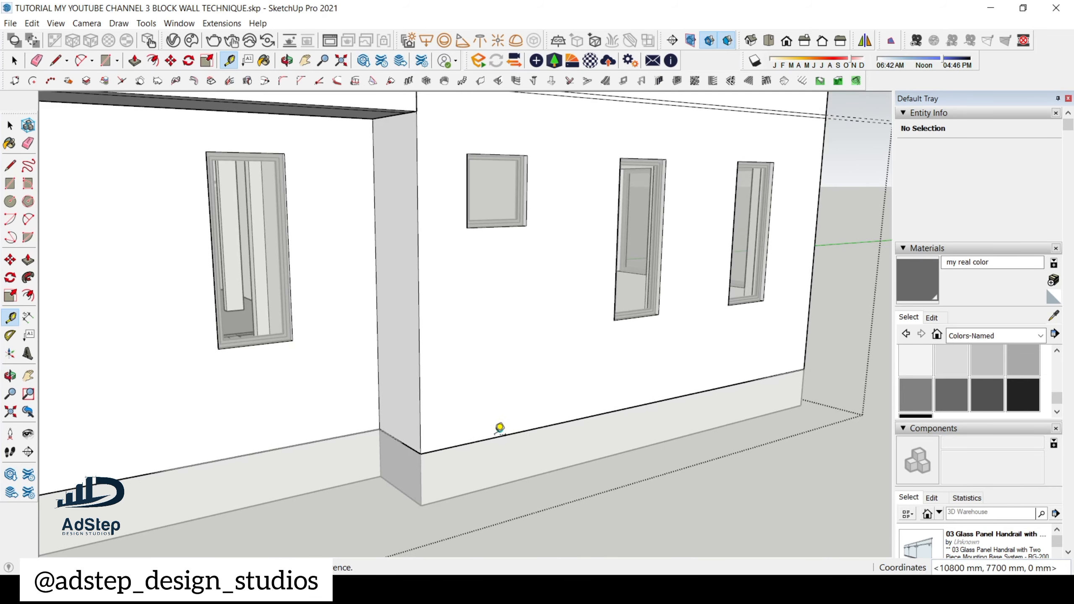
{"action": "left_click", "coordinate": [496, 437]}
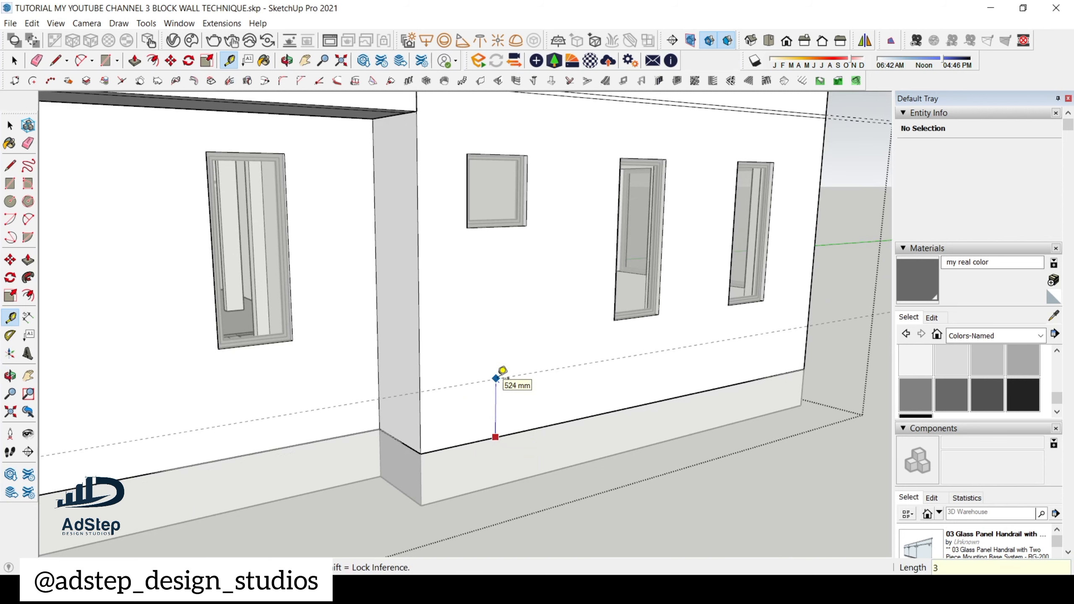
{"action": "key", "text": "Return"}
{"action": "scroll", "coordinate": [472, 407], "scroll_direction": "up", "scroll_amount": 5}
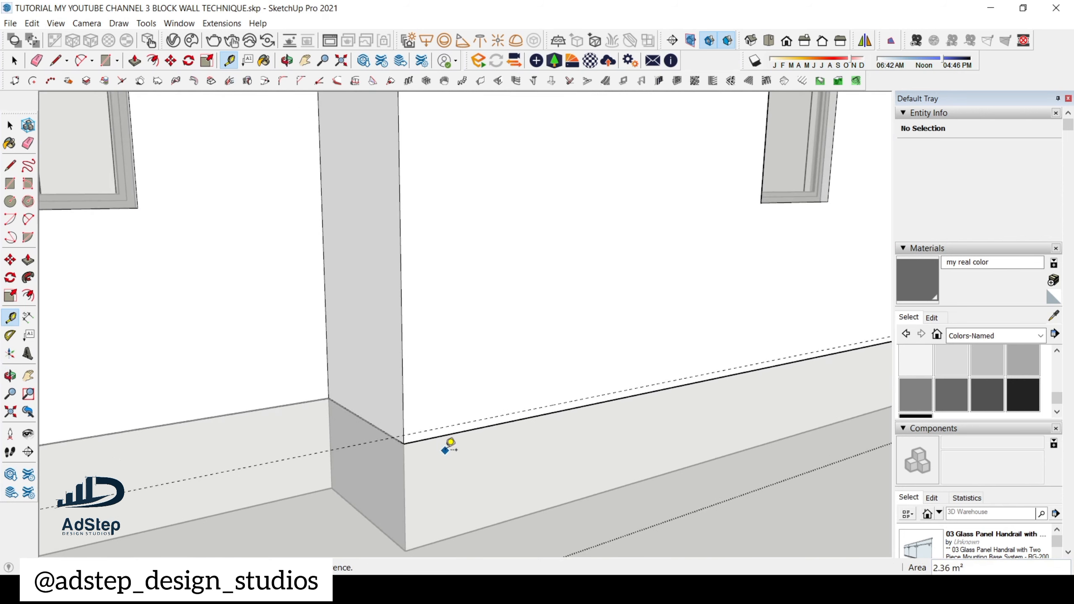
- Draw a thin rectangular strip between the plinth edge and the guide along the wall with the small square window
{"action": "key", "text": "r"}
{"action": "left_click", "coordinate": [406, 442]}
{"action": "scroll", "coordinate": [405, 442], "scroll_direction": "down", "scroll_amount": 5}
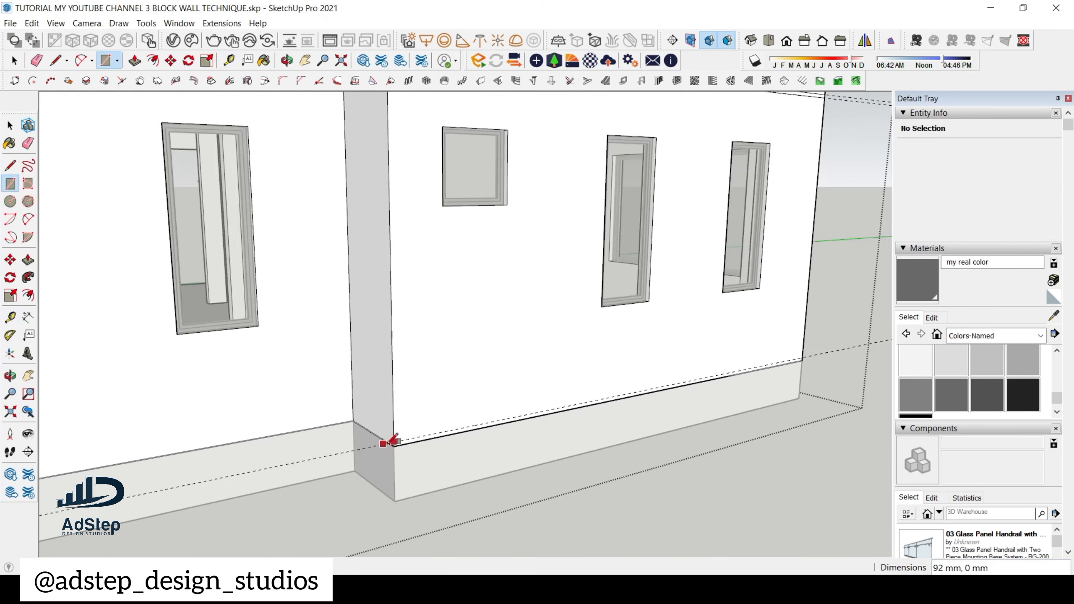
{"action": "scroll", "coordinate": [799, 359], "scroll_direction": "up", "scroll_amount": 4}
{"action": "left_click", "coordinate": [794, 360]}
{"action": "scroll", "coordinate": [794, 351], "scroll_direction": "down", "scroll_amount": 6}
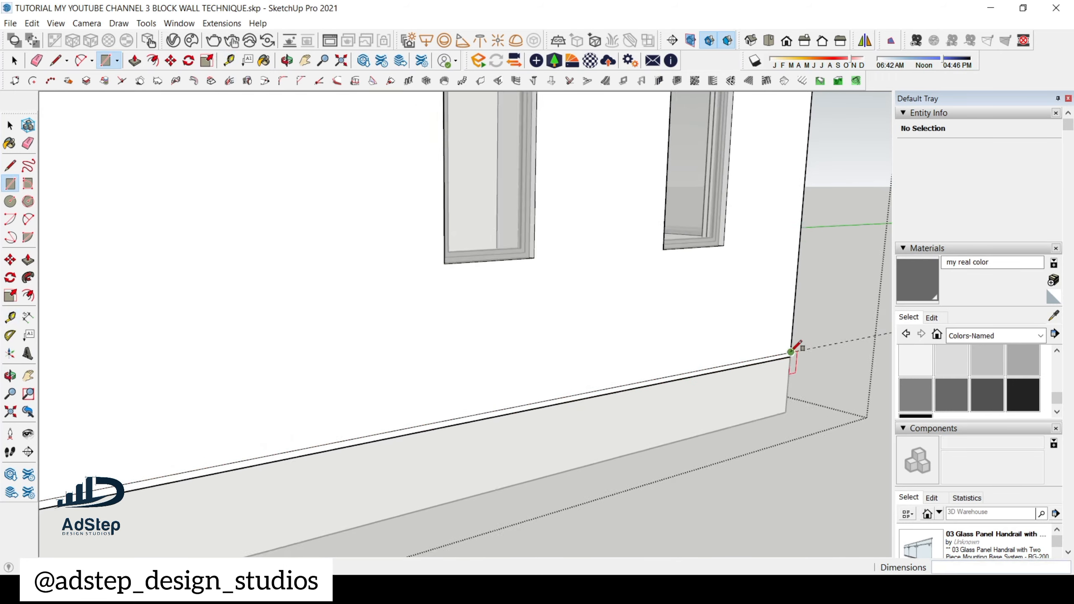
- Continue the strip's upper line across the 750 mm wide return wall above the plinth
{"action": "scroll", "coordinate": [535, 387], "scroll_direction": "up", "scroll_amount": 6}
{"action": "key", "text": "l"}
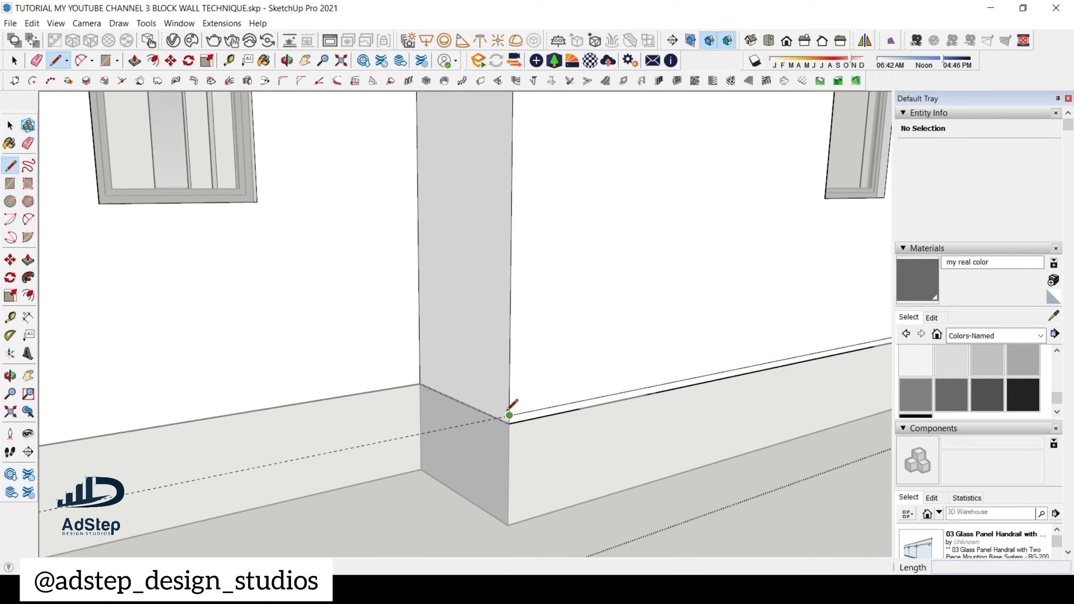
{"action": "left_click", "coordinate": [509, 416]}
{"action": "left_click", "coordinate": [421, 379]}
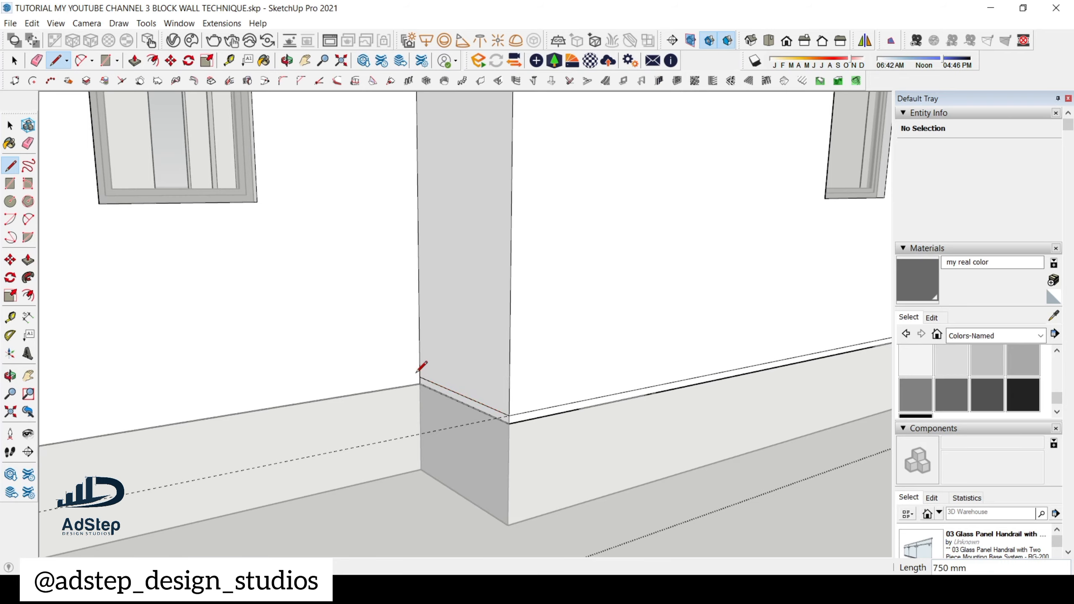
- Extend the line above the plinth around the outer corner and across the adjoining wall with two tall windows
{"action": "scroll", "coordinate": [420, 368], "scroll_direction": "down", "scroll_amount": 4}
{"action": "scroll", "coordinate": [626, 319], "scroll_direction": "down", "scroll_amount": 5}
{"action": "middle_click_drag", "start_coordinate": [626, 319], "coordinate": [319, 348]}
{"action": "scroll", "coordinate": [474, 396], "scroll_direction": "up", "scroll_amount": 8}
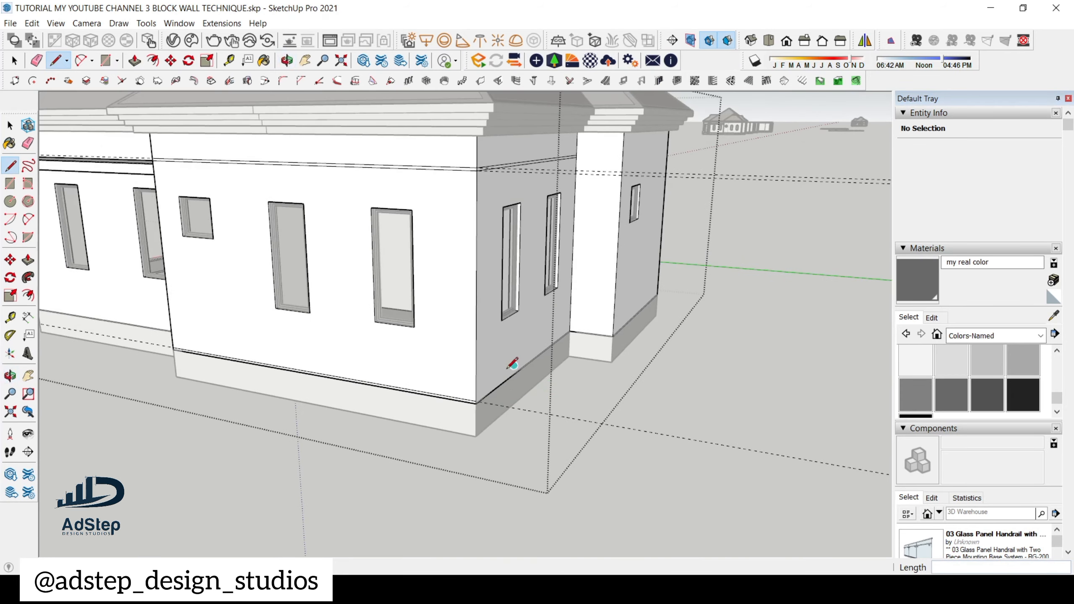
{"action": "left_click", "coordinate": [464, 414]}
{"action": "scroll", "coordinate": [592, 313], "scroll_direction": "up", "scroll_amount": 2}
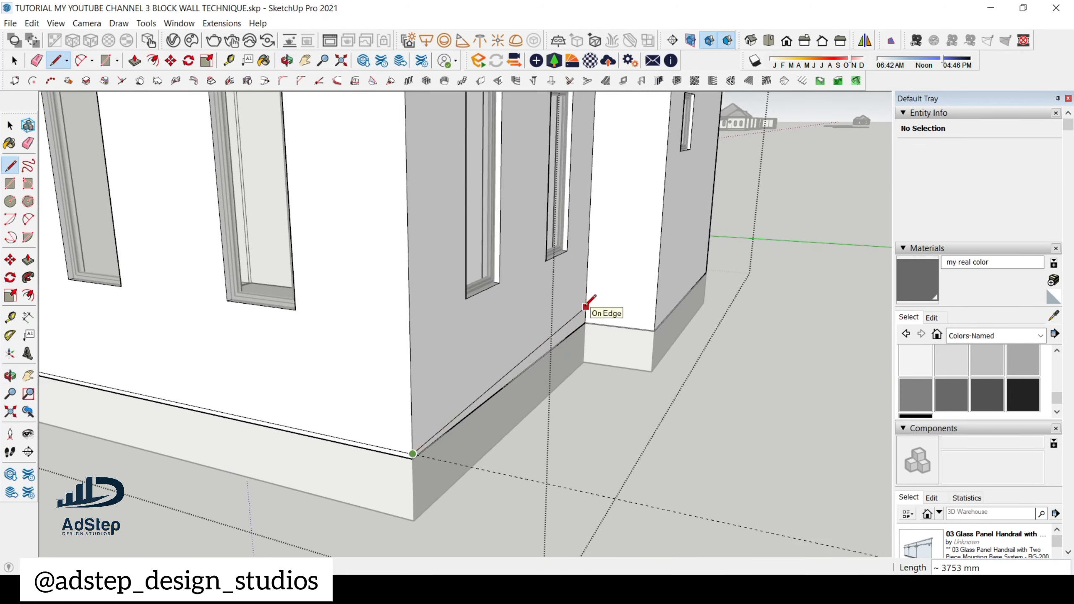
{"action": "scroll", "coordinate": [619, 348], "scroll_direction": "down", "scroll_amount": 7}
{"action": "key", "text": "space"}
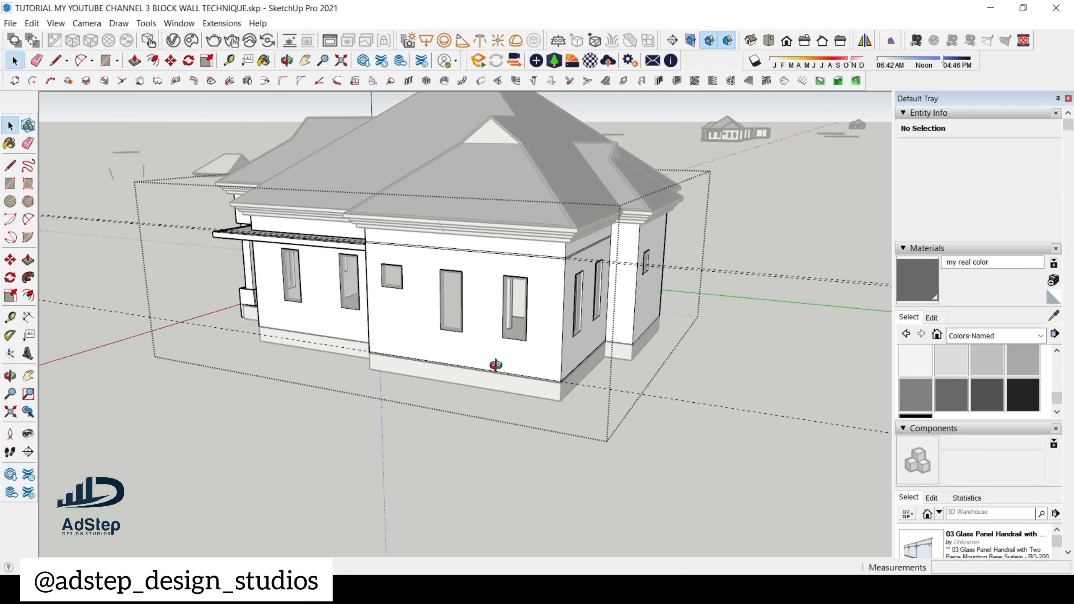
- Erase the construction guides running past the house corner at the upper and lower bands
{"action": "middle_click_drag", "start_coordinate": [496, 365], "coordinate": [779, 306]}
{"action": "scroll", "coordinate": [613, 222], "scroll_direction": "up", "scroll_amount": 3}
{"action": "middle_click_drag", "start_coordinate": [612, 222], "coordinate": [662, 330]}
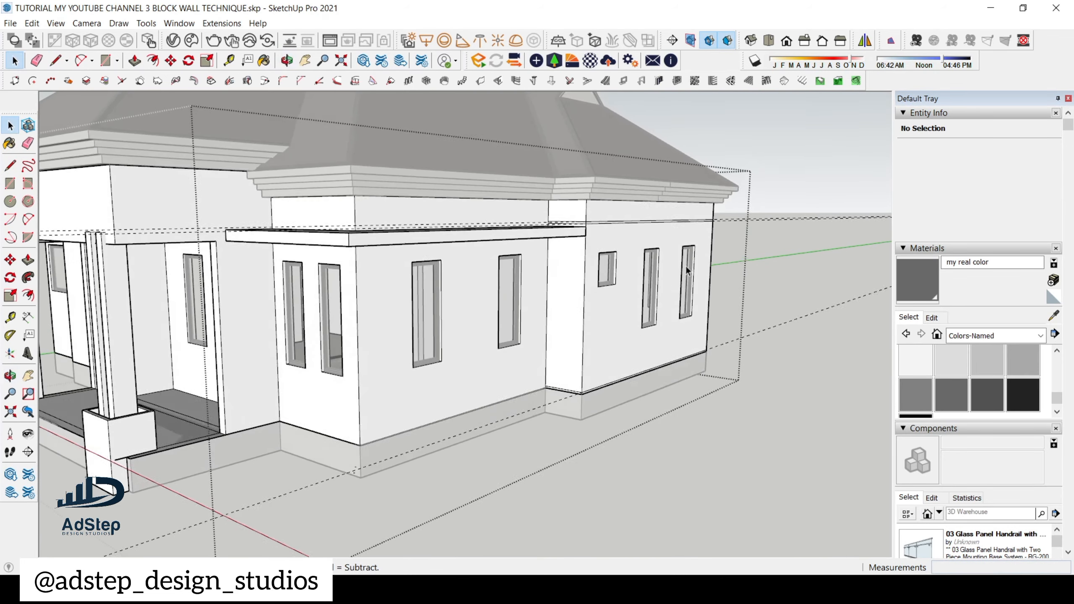
{"action": "scroll", "coordinate": [698, 254], "scroll_direction": "up", "scroll_amount": 4}
{"action": "scroll", "coordinate": [545, 395], "scroll_direction": "down", "scroll_amount": 3}
{"action": "scroll", "coordinate": [545, 399], "scroll_direction": "up", "scroll_amount": 2}
{"action": "scroll", "coordinate": [654, 387], "scroll_direction": "down", "scroll_amount": 3}
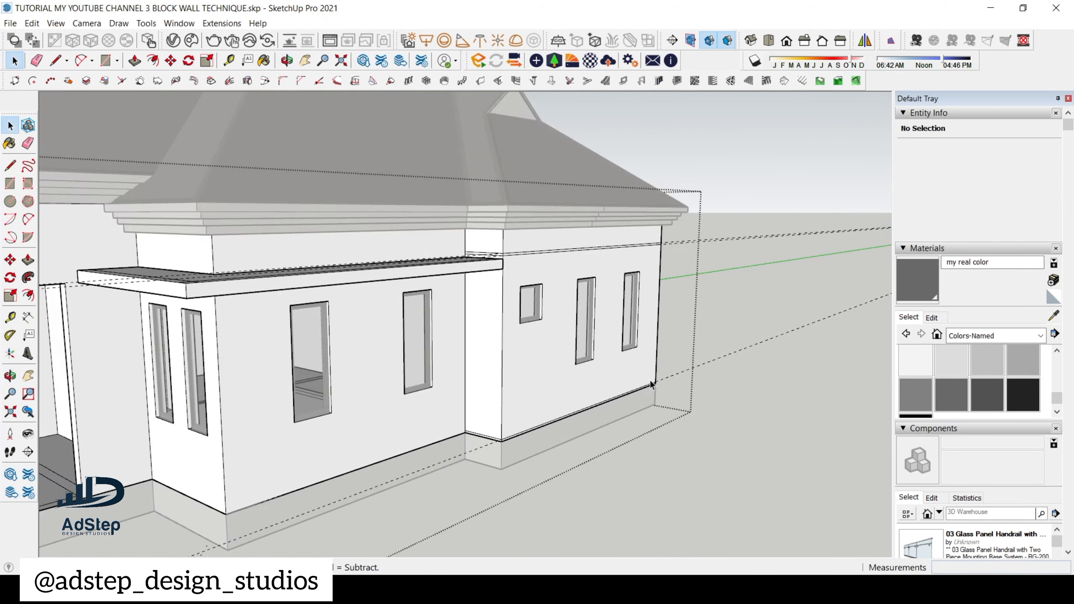
{"action": "key", "text": "e"}
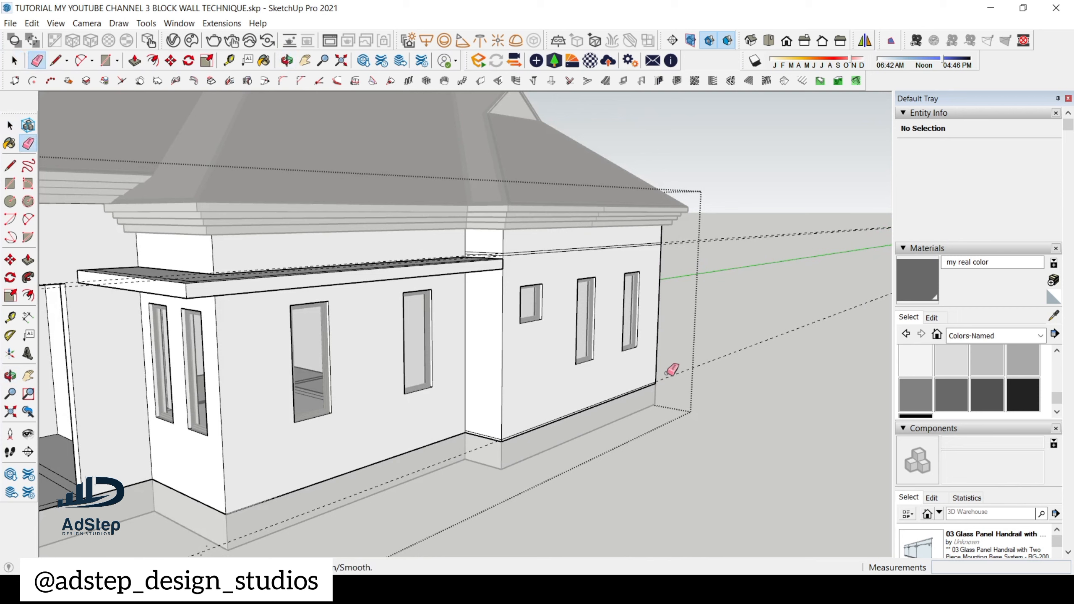
{"action": "left_click", "coordinate": [681, 244]}
- Paint the upper band below the eaves, on the side wall and its short return, with Brick Rough Dark from Brick, Cladding and Siding
{"action": "scroll", "coordinate": [576, 307], "scroll_direction": "down", "scroll_amount": 3}
{"action": "mouse_move", "coordinate": [576, 307]}
{"action": "middle_mouse_down"}
{"action": "mouse_move", "coordinate": [492, 380]}
{"action": "mouse_move", "coordinate": [463, 365]}
{"action": "middle_mouse_up"}
{"action": "key", "text": "space"}
{"action": "scroll", "coordinate": [549, 271], "scroll_direction": "up", "scroll_amount": 4}
{"action": "scroll", "coordinate": [502, 266], "scroll_direction": "up", "scroll_amount": 2}
{"action": "left_click", "coordinate": [498, 271]}
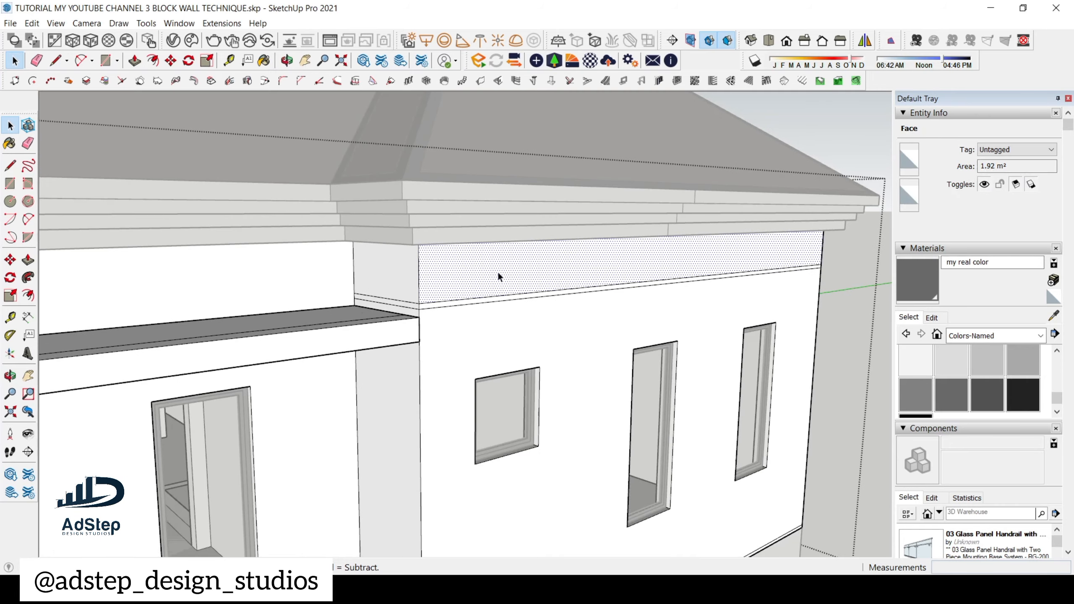
{"action": "scroll", "coordinate": [497, 270], "scroll_direction": "down", "scroll_amount": 2}
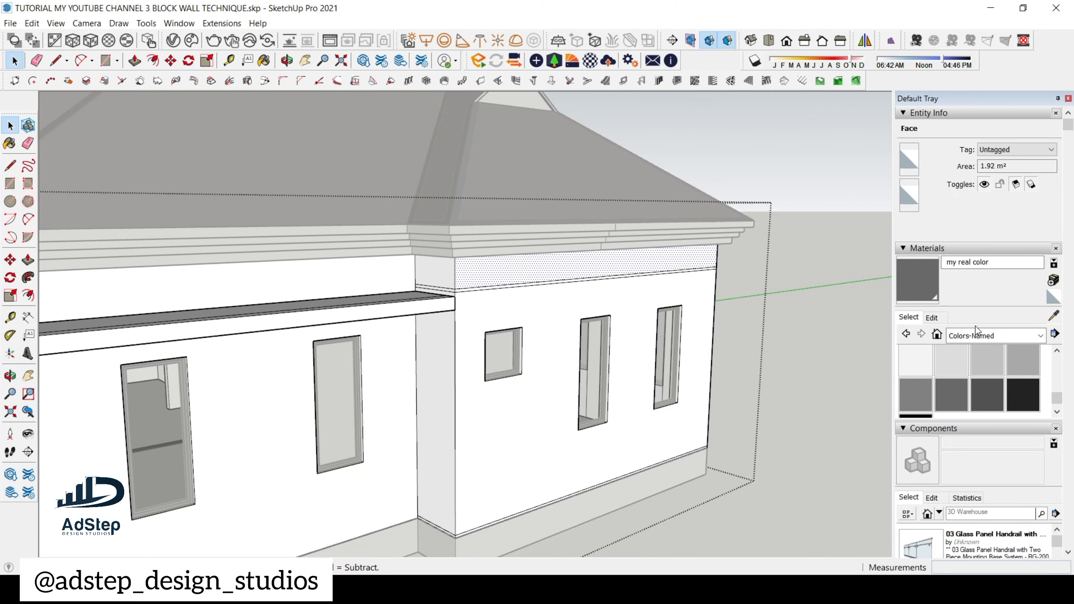
{"action": "left_click", "coordinate": [1042, 337]}
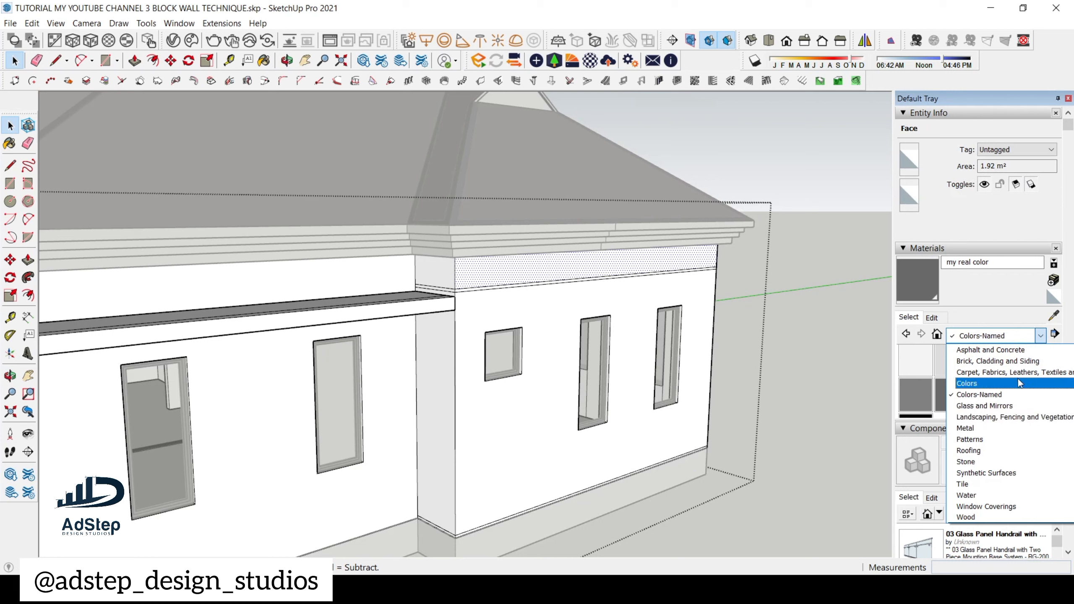
{"action": "left_click", "coordinate": [1020, 361]}
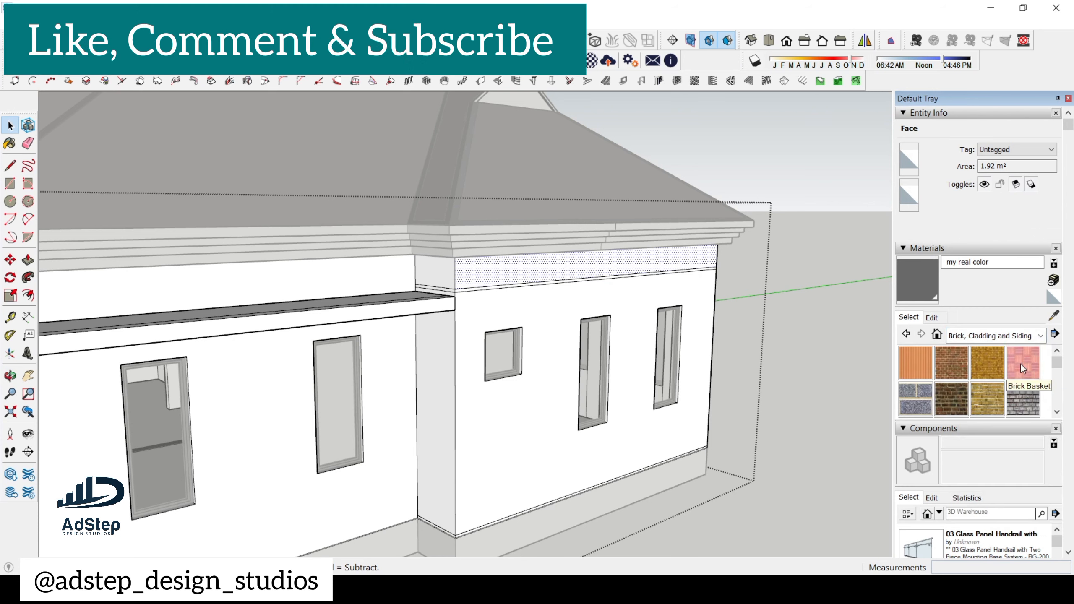
{"action": "left_click", "coordinate": [952, 399]}
{"action": "left_click", "coordinate": [535, 273]}
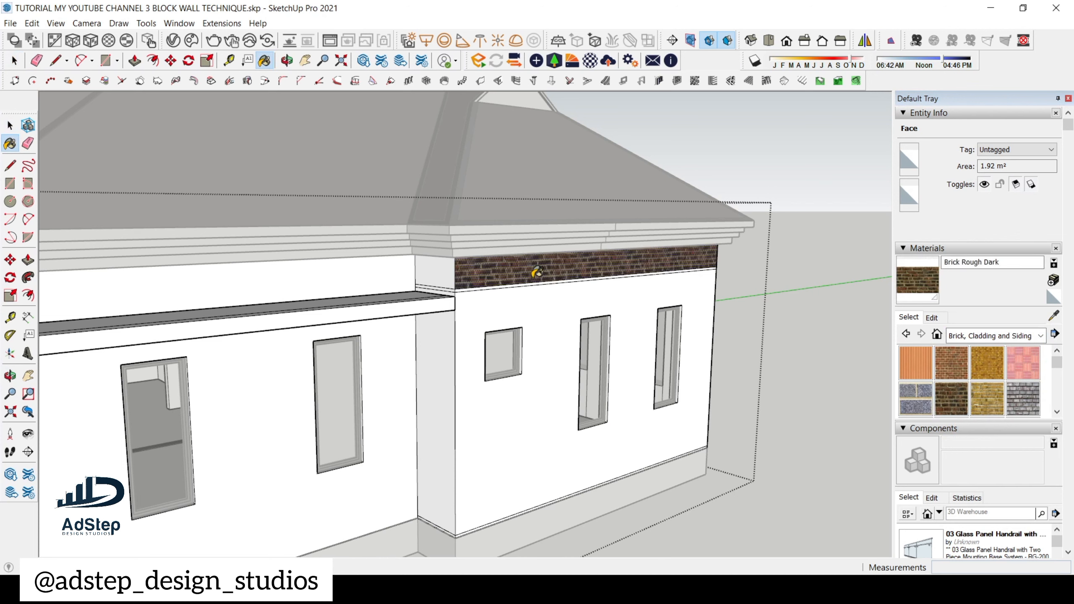
{"action": "left_click", "coordinate": [457, 274]}
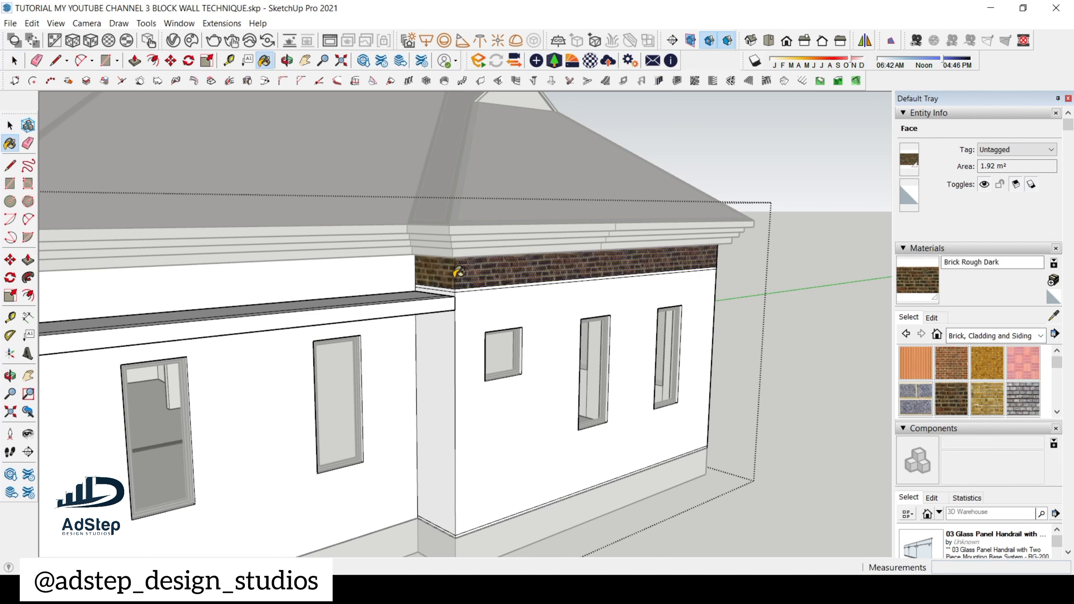
- Edit the Brick Rough Dark material and recolour its texture near black using colour matching
{"action": "left_click", "coordinate": [933, 318]}
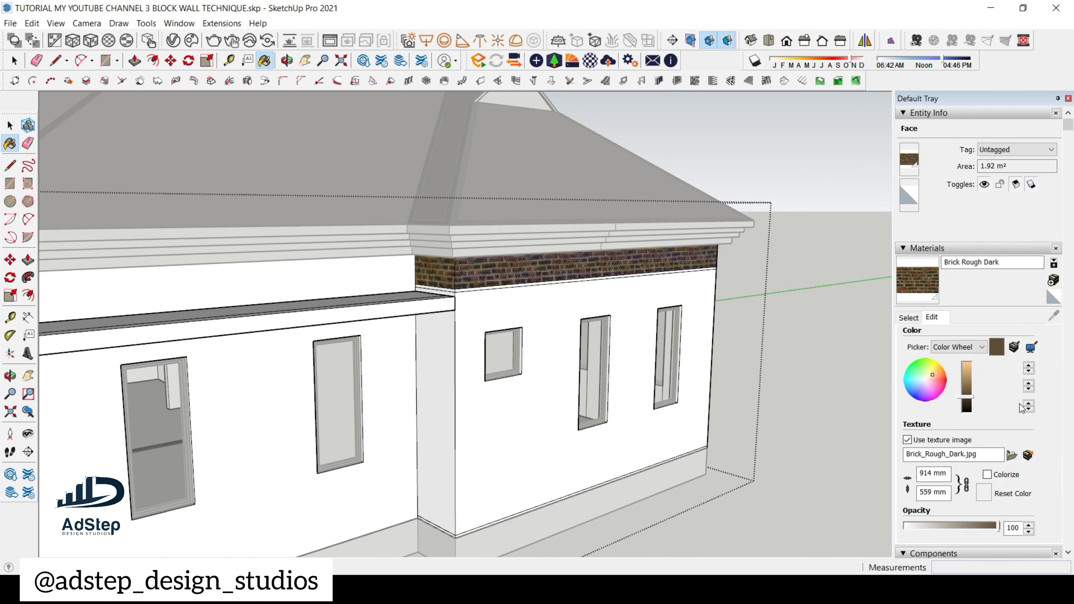
{"action": "scroll", "coordinate": [670, 313], "scroll_direction": "down", "scroll_amount": 8}
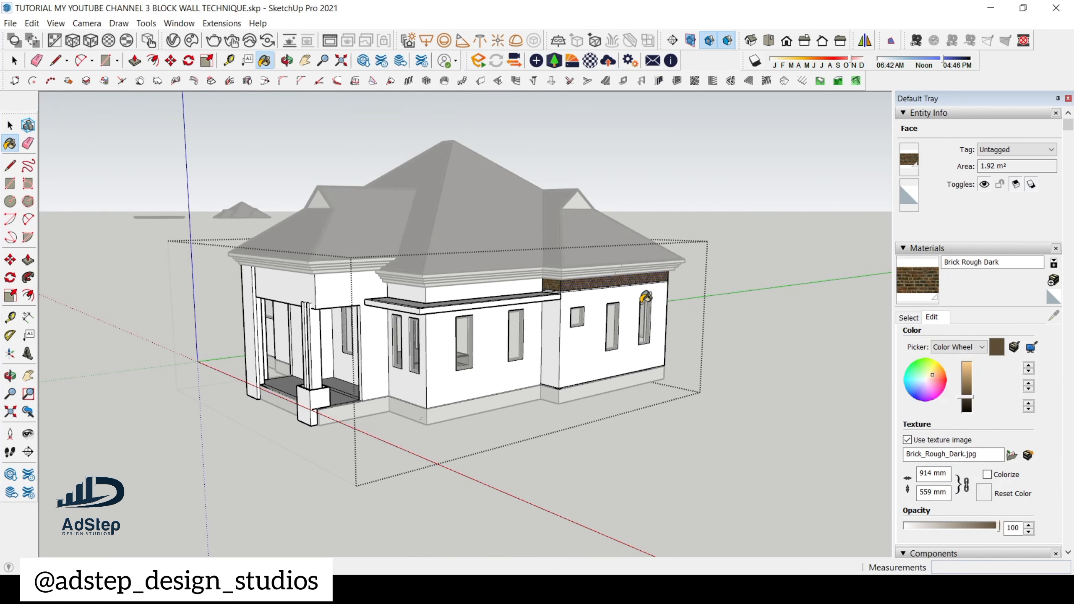
{"action": "left_click", "coordinate": [1015, 348]}
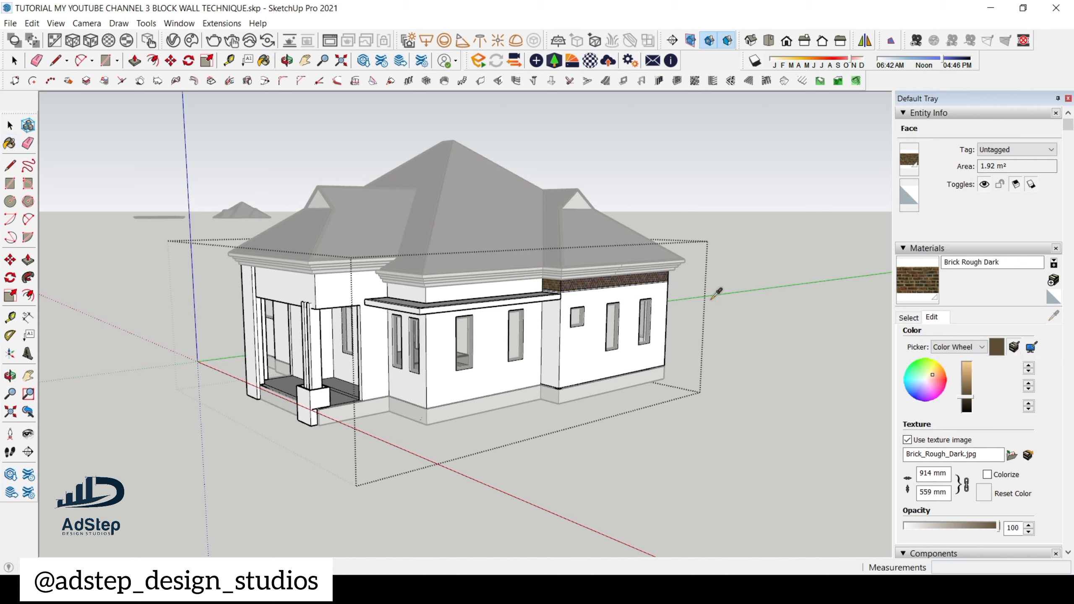
{"action": "left_click", "coordinate": [1015, 348]}
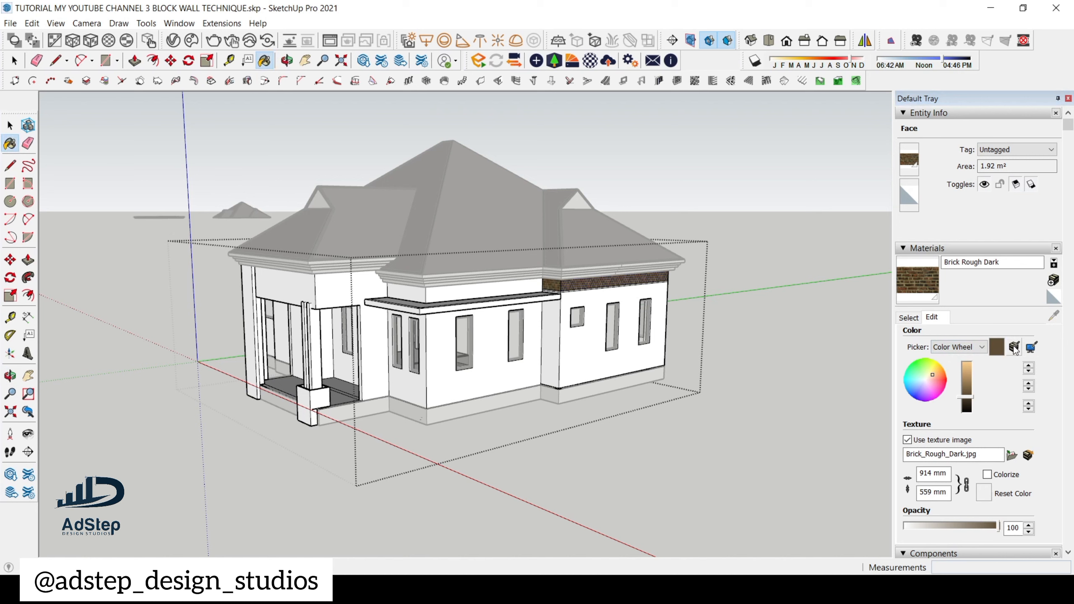
{"action": "left_click", "coordinate": [1031, 348]}
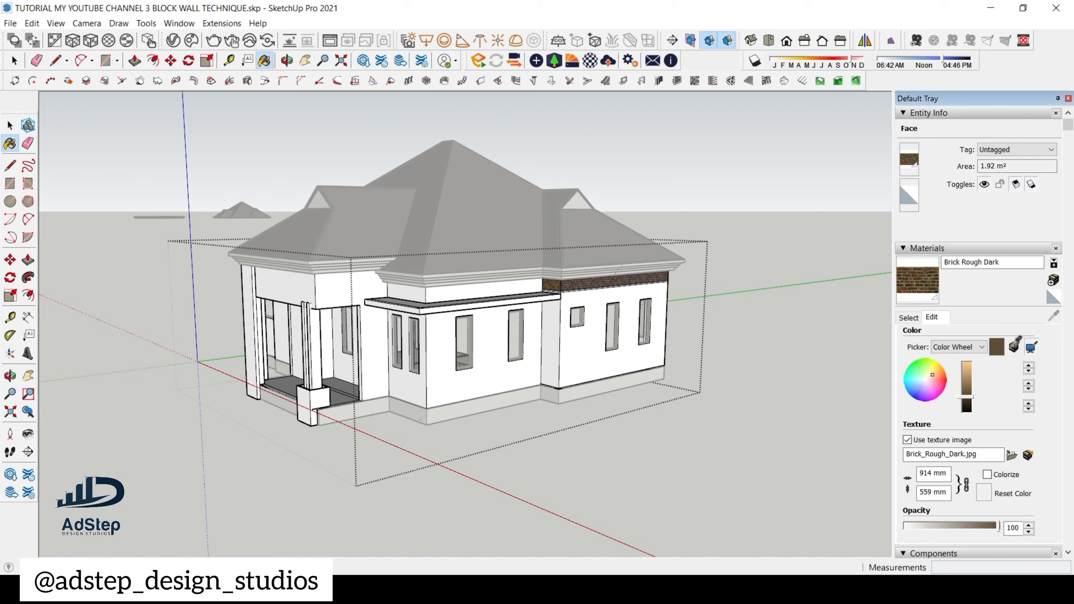
{"action": "left_click", "coordinate": [1015, 351]}
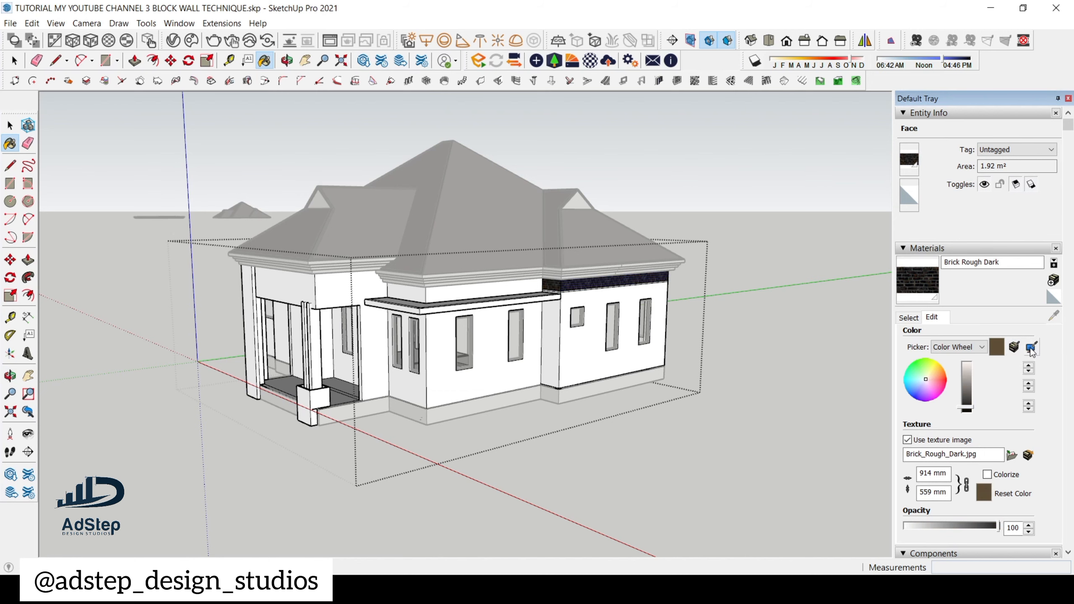
- Inspect the dark brick band up close and retint the Brick Rough Dark texture magenta
{"action": "scroll", "coordinate": [613, 271], "scroll_direction": "up", "scroll_amount": 10}
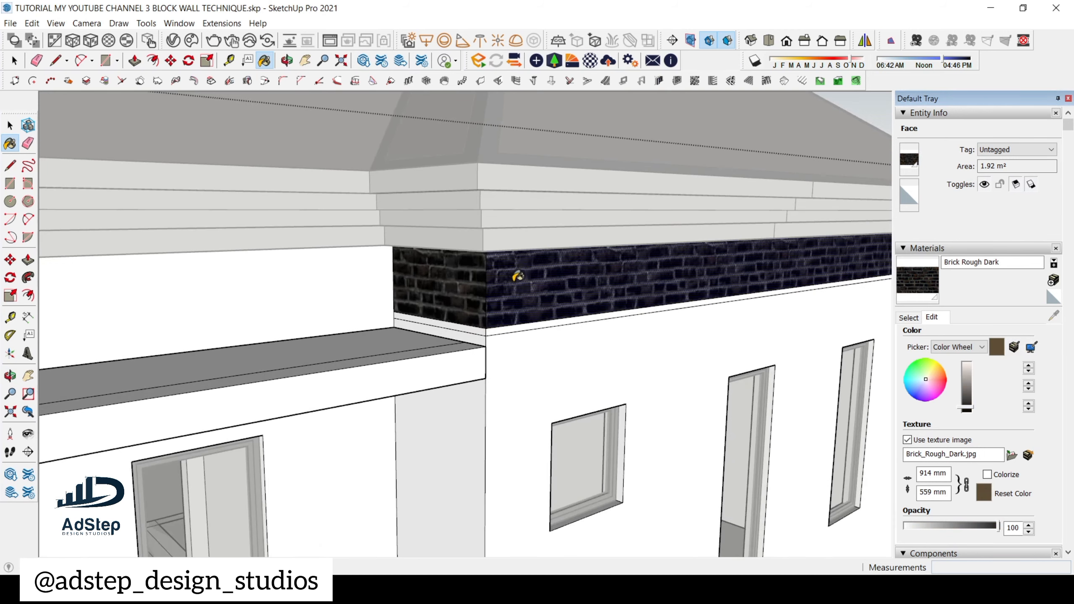
{"action": "scroll", "coordinate": [566, 274], "scroll_direction": "up", "scroll_amount": 2}
{"action": "scroll", "coordinate": [451, 259], "scroll_direction": "down", "scroll_amount": 3}
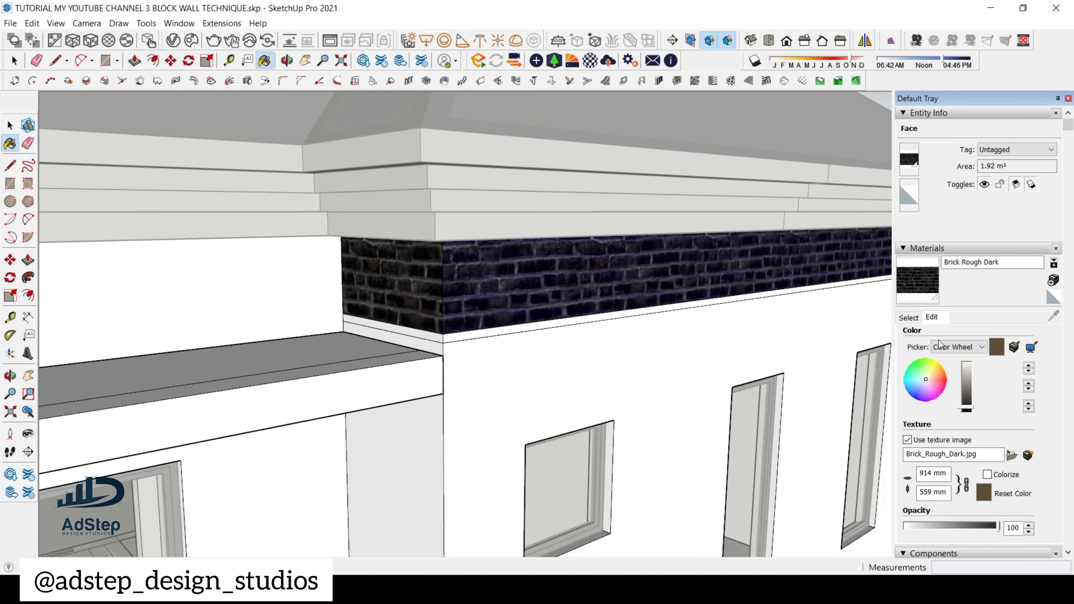
{"action": "left_click", "coordinate": [1031, 347]}
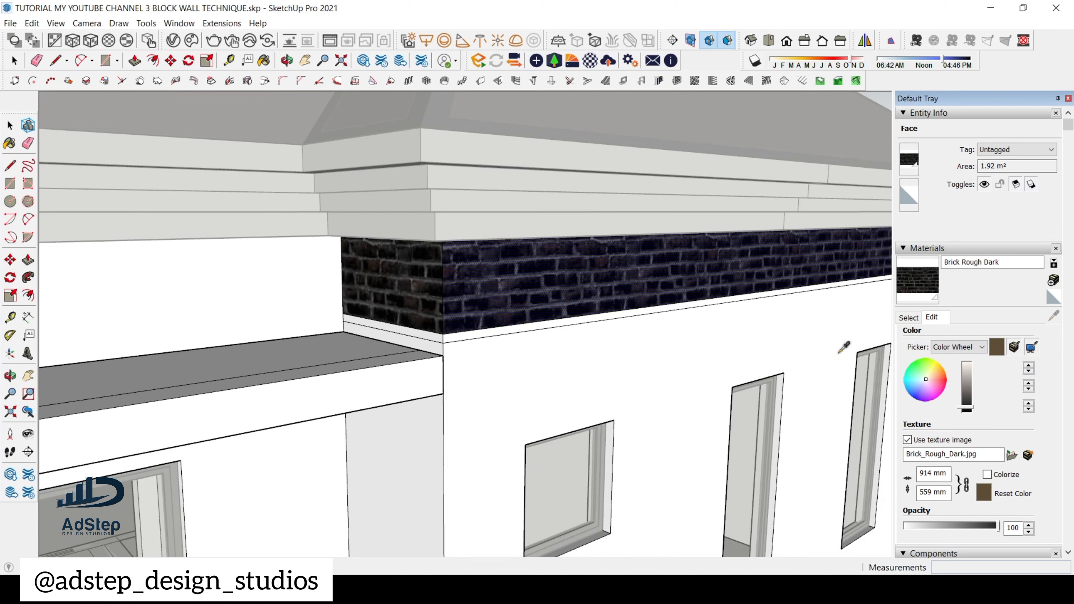
{"action": "scroll", "coordinate": [451, 233], "scroll_direction": "down", "scroll_amount": 10}
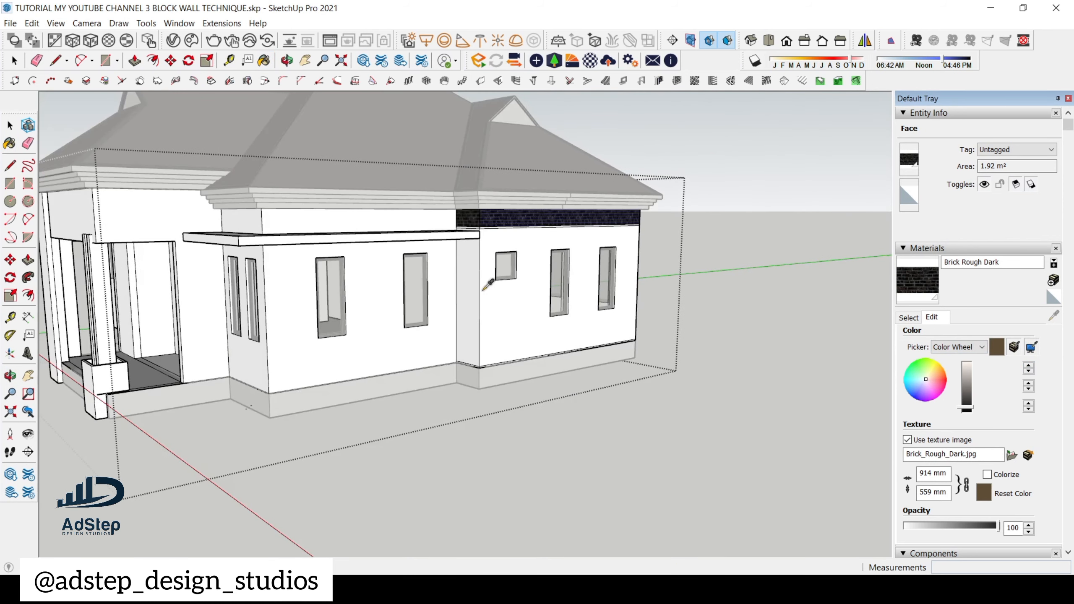
{"action": "scroll", "coordinate": [564, 262], "scroll_direction": "up", "scroll_amount": 2}
{"action": "scroll", "coordinate": [471, 338], "scroll_direction": "up", "scroll_amount": 2}
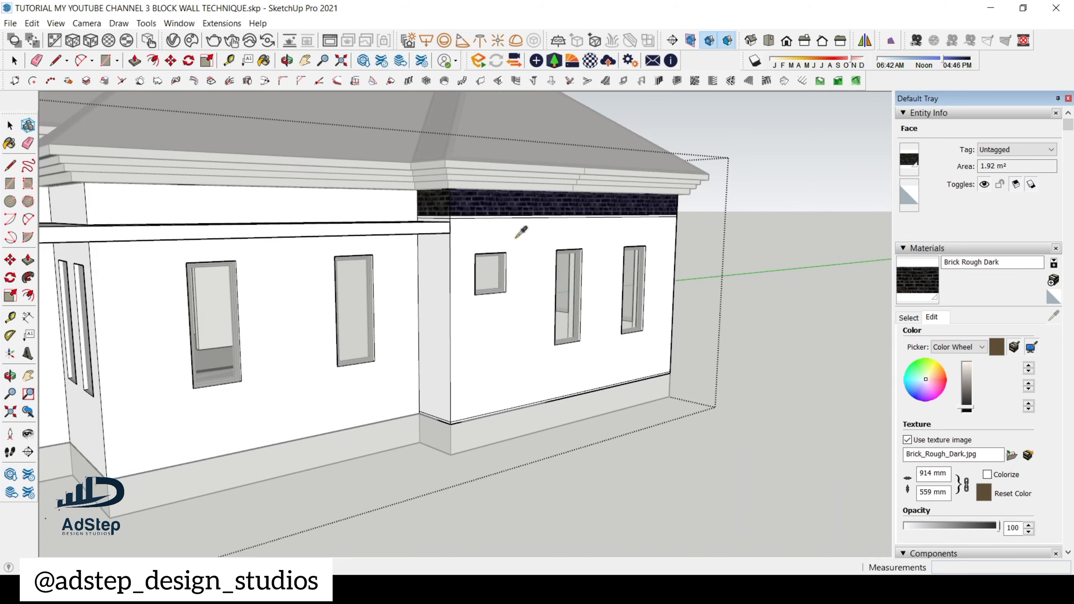
{"action": "scroll", "coordinate": [521, 232], "scroll_direction": "down", "scroll_amount": 3}
{"action": "left_click", "coordinate": [936, 316]}
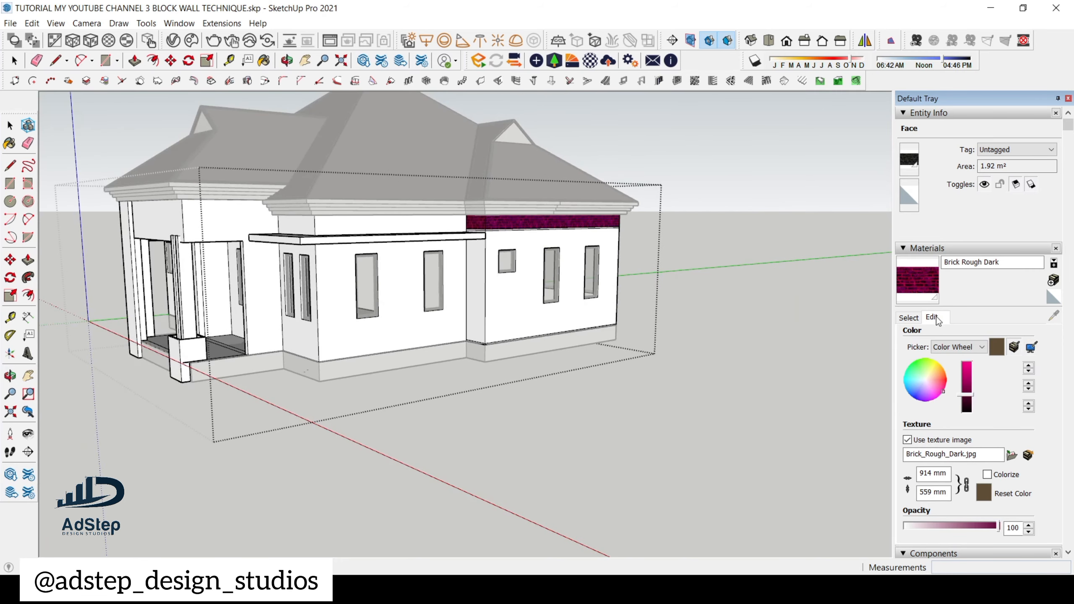
- Darken the magenta brick tint, then raise its brightness well above the starting level
{"action": "left_click_drag", "start_coordinate": [967, 395], "coordinate": [969, 413]}
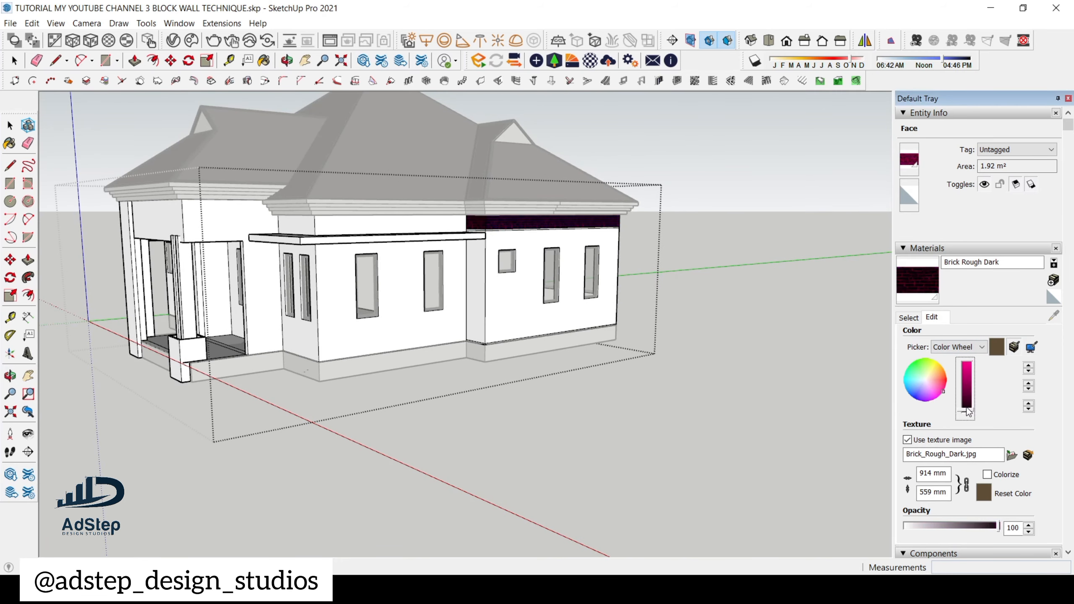
{"action": "left_click", "coordinate": [968, 400]}
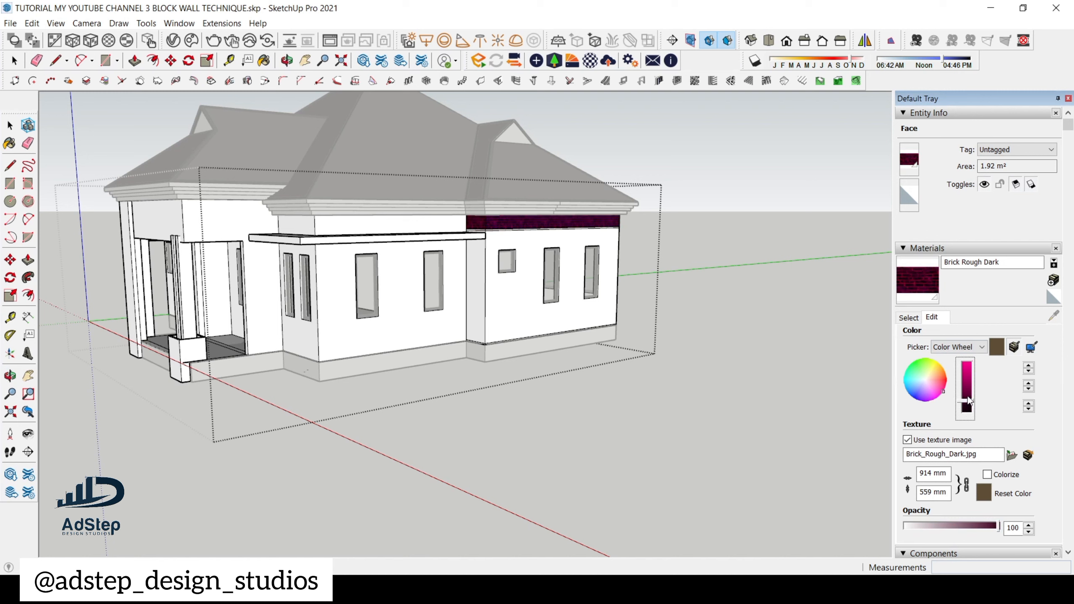
{"action": "left_click_drag", "start_coordinate": [970, 397], "coordinate": [969, 385]}
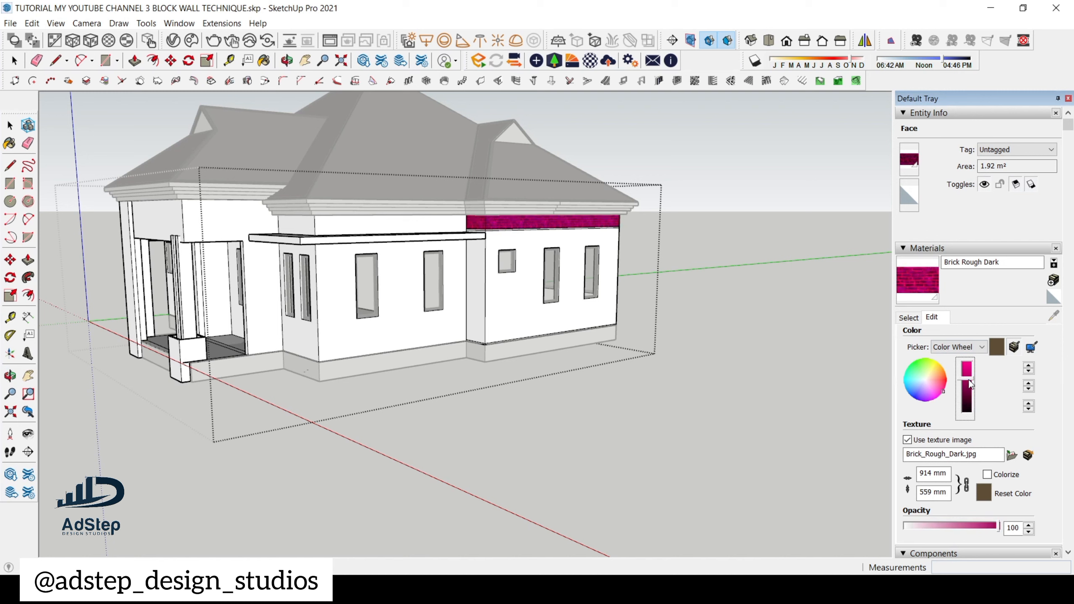
- Try green, orange, pink and red tints on the brick texture, then set it to a pale grey-green
{"action": "left_click", "coordinate": [929, 370]}
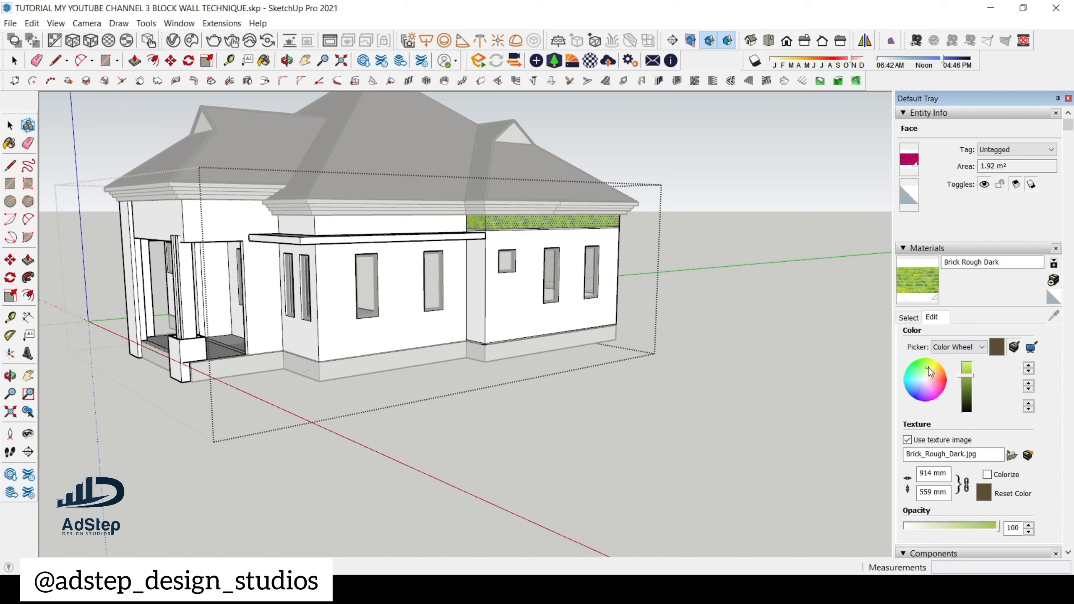
{"action": "left_click", "coordinate": [934, 379]}
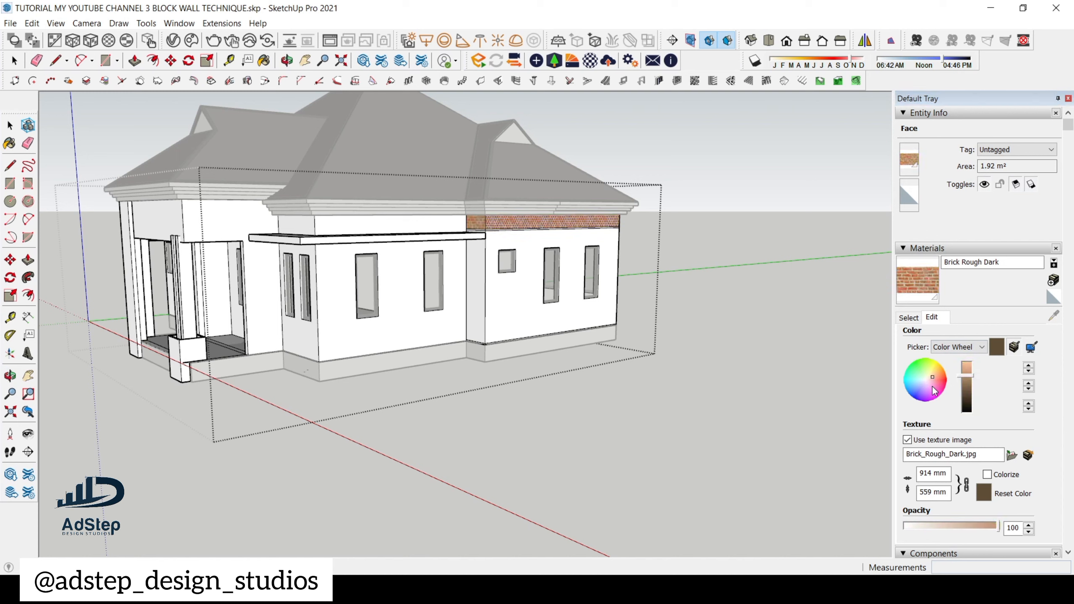
{"action": "left_click", "coordinate": [932, 387]}
{"action": "left_click", "coordinate": [938, 387]}
{"action": "left_click", "coordinate": [942, 382]}
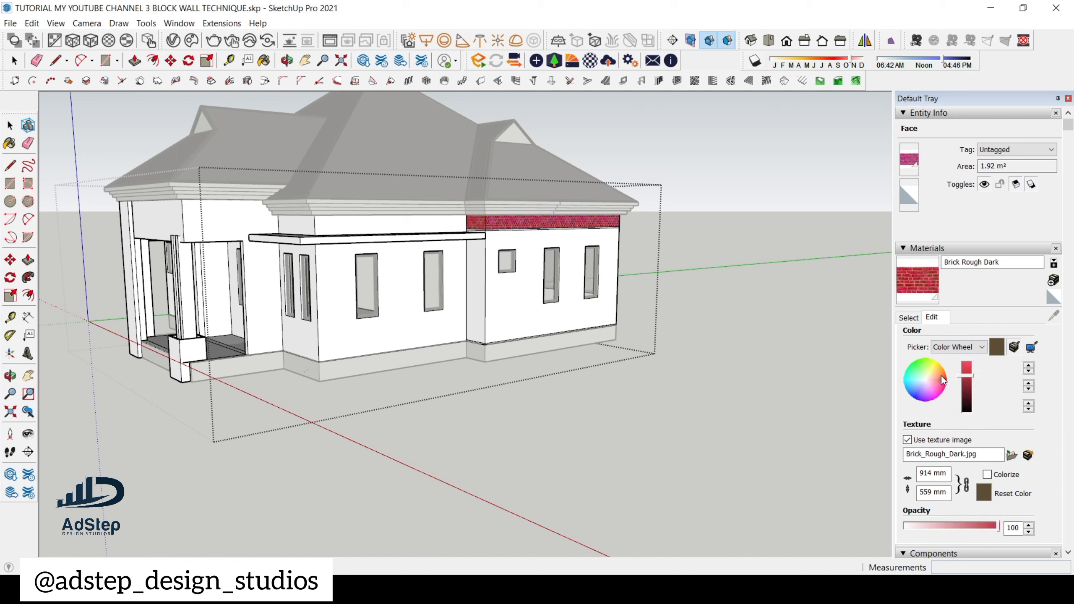
{"action": "left_click", "coordinate": [941, 372]}
{"action": "left_click", "coordinate": [926, 382]}
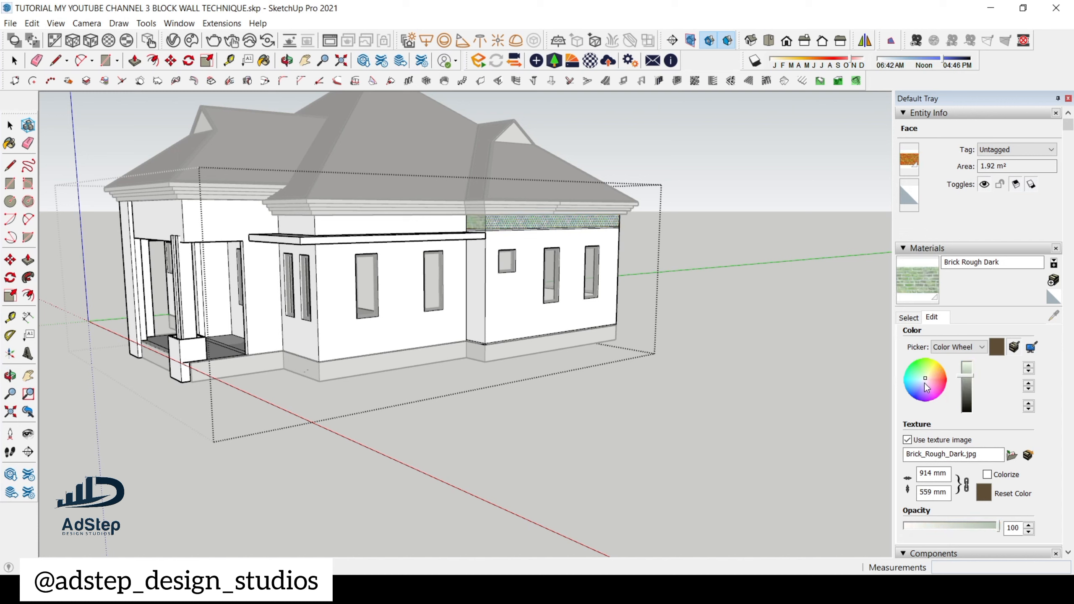
- Try a red tint on the brick texture, then a golden yellow one
{"action": "left_click", "coordinate": [931, 384]}
{"action": "left_click", "coordinate": [940, 375]}
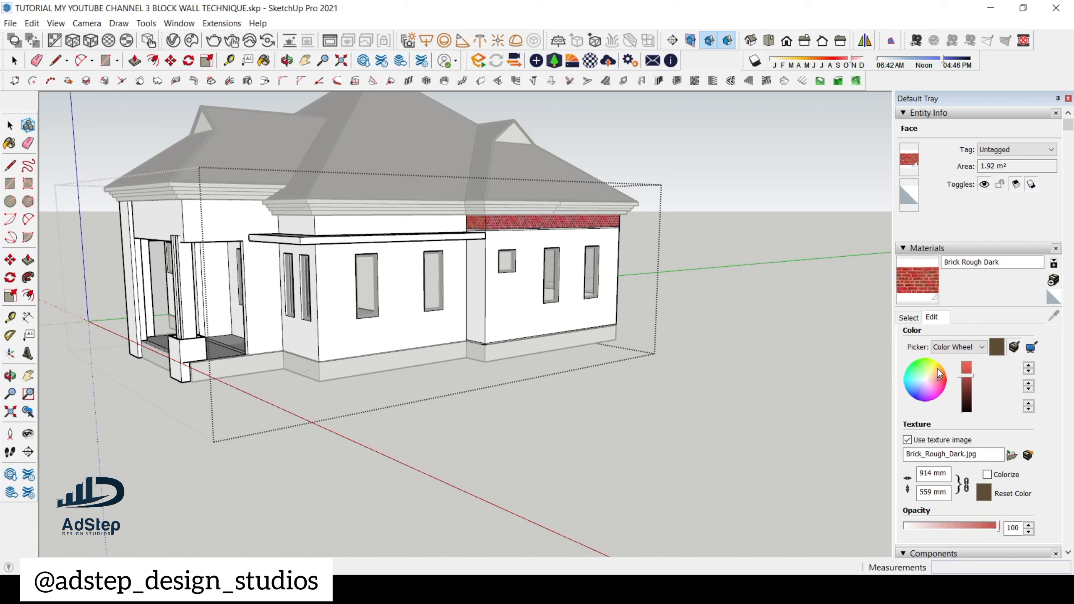
{"action": "left_click", "coordinate": [937, 368]}
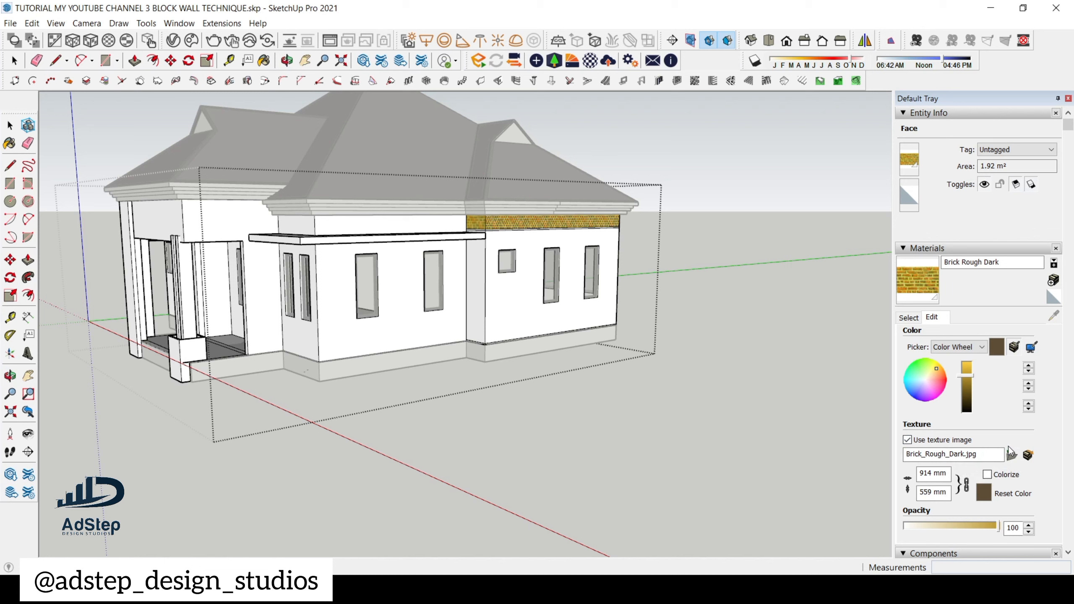
- Search the texture images for brick and replace the material's image with Brick_Non_Uniform_Running_Brown.png
{"action": "scroll", "coordinate": [1005, 443], "scroll_direction": "down", "scroll_amount": 3}
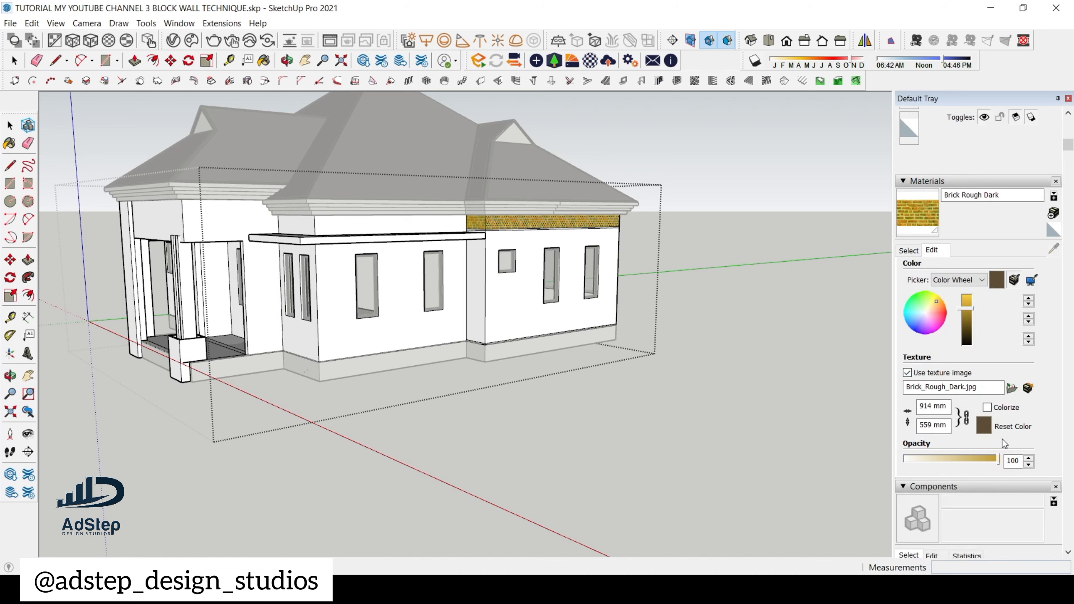
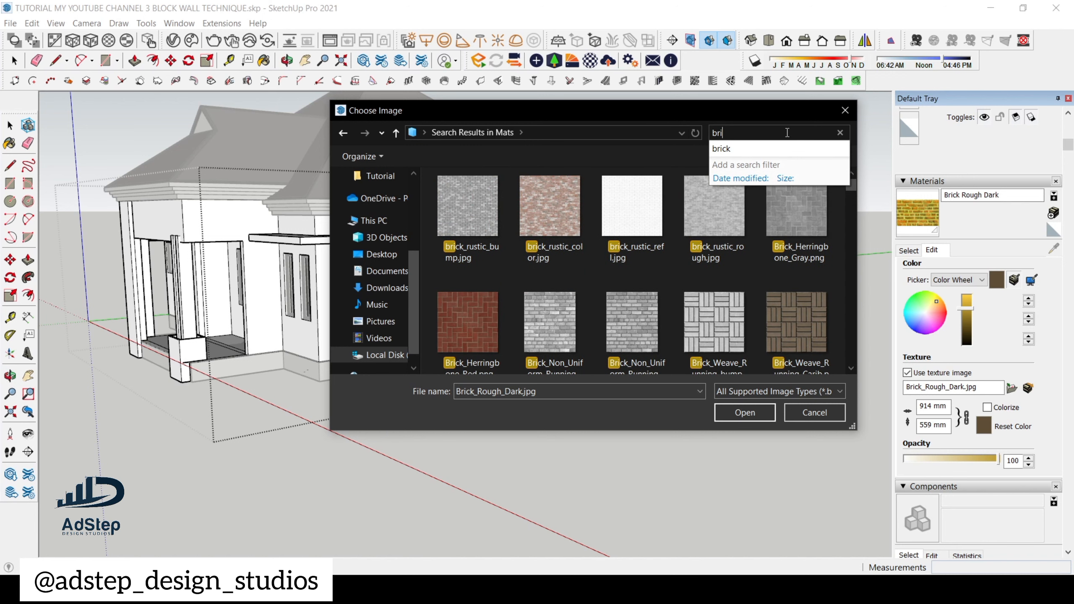
{"action": "type", "text": "k"}
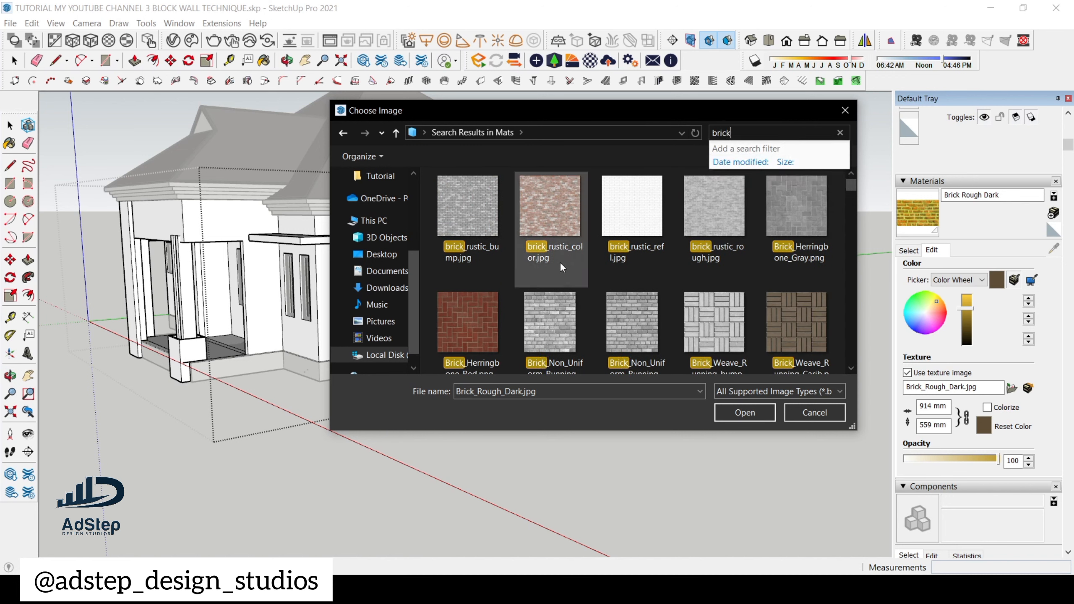
{"action": "scroll", "coordinate": [676, 330], "scroll_direction": "down", "scroll_amount": 2}
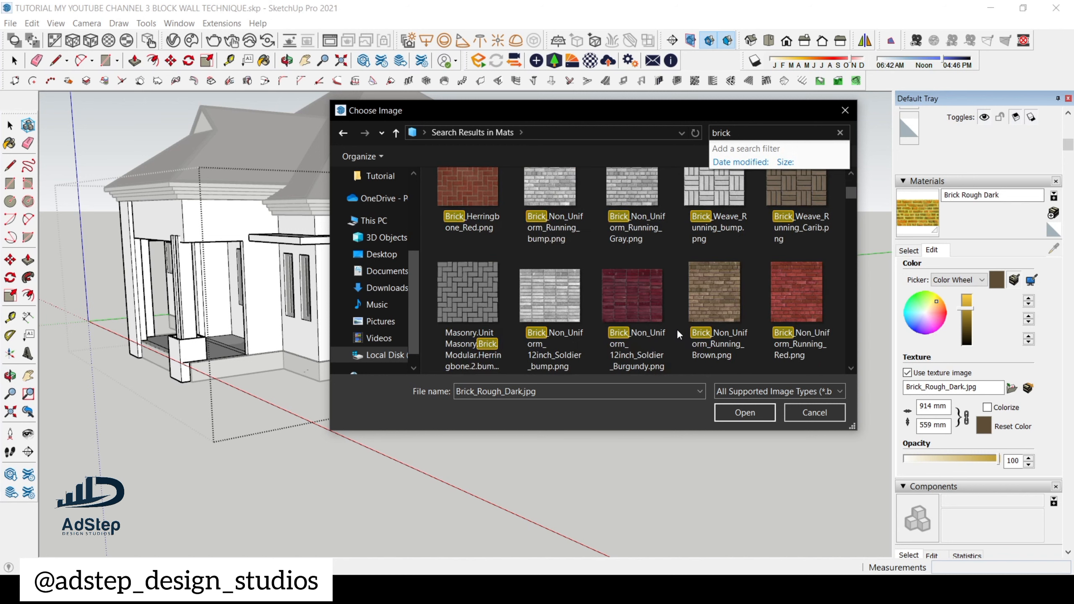
{"action": "scroll", "coordinate": [677, 329], "scroll_direction": "down", "scroll_amount": 5}
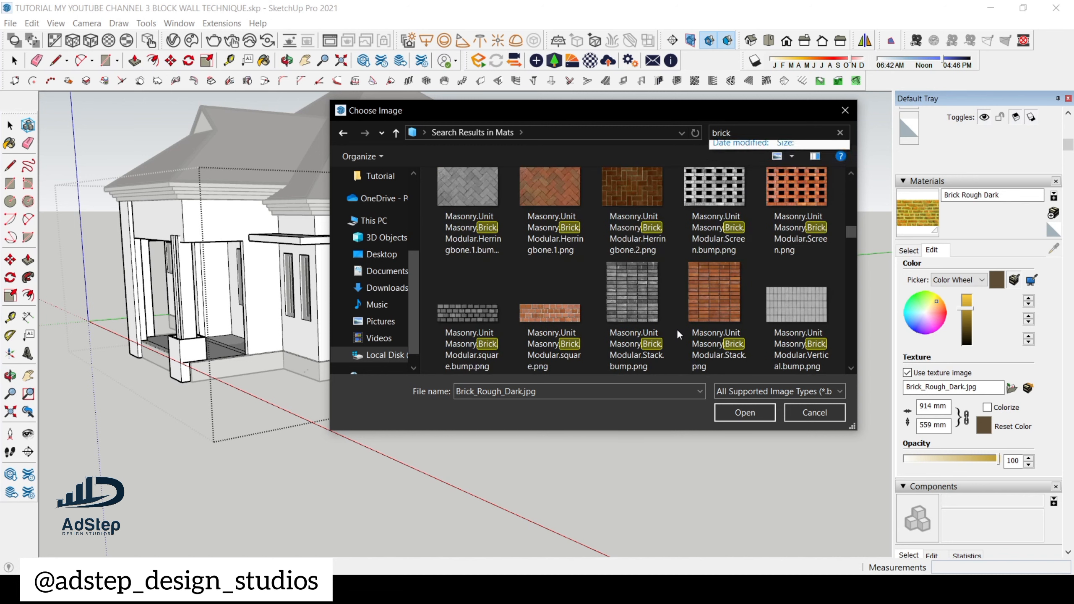
{"action": "scroll", "coordinate": [677, 330], "scroll_direction": "up", "scroll_amount": 6}
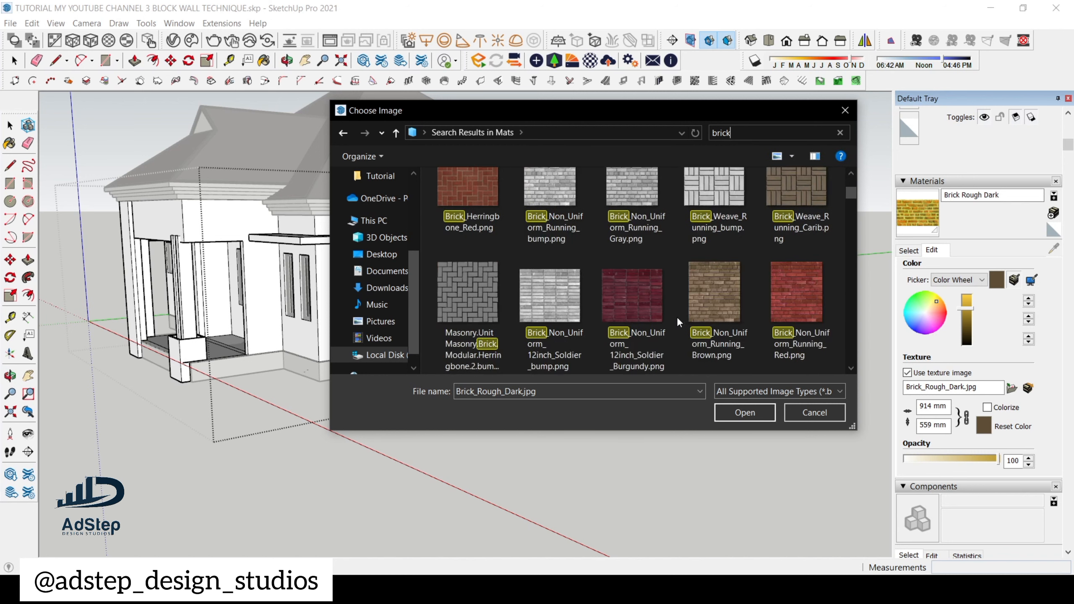
{"action": "left_click", "coordinate": [709, 301]}
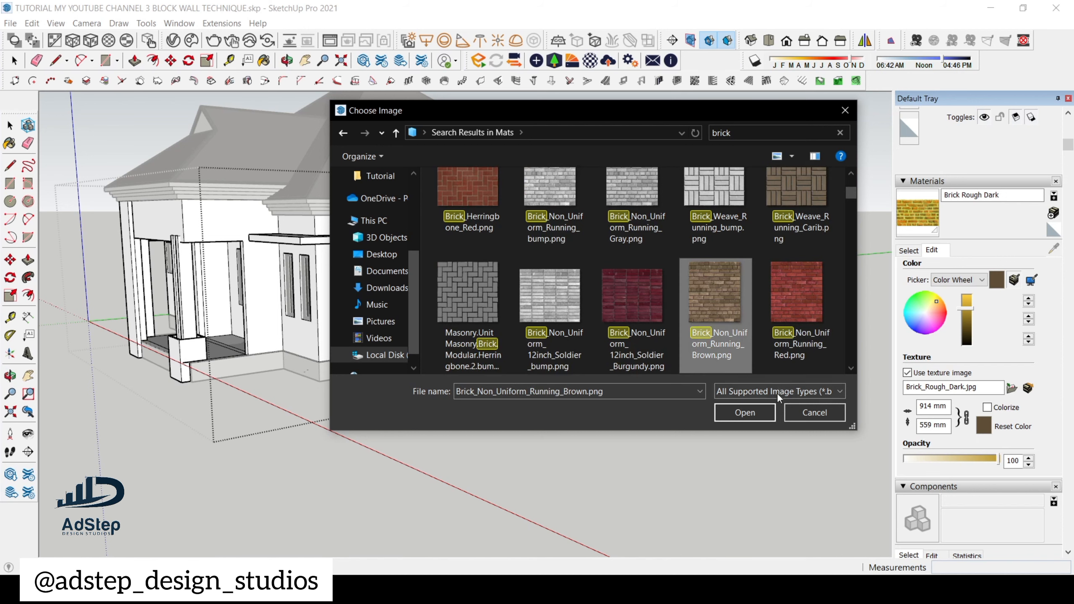
{"action": "left_click", "coordinate": [744, 412]}
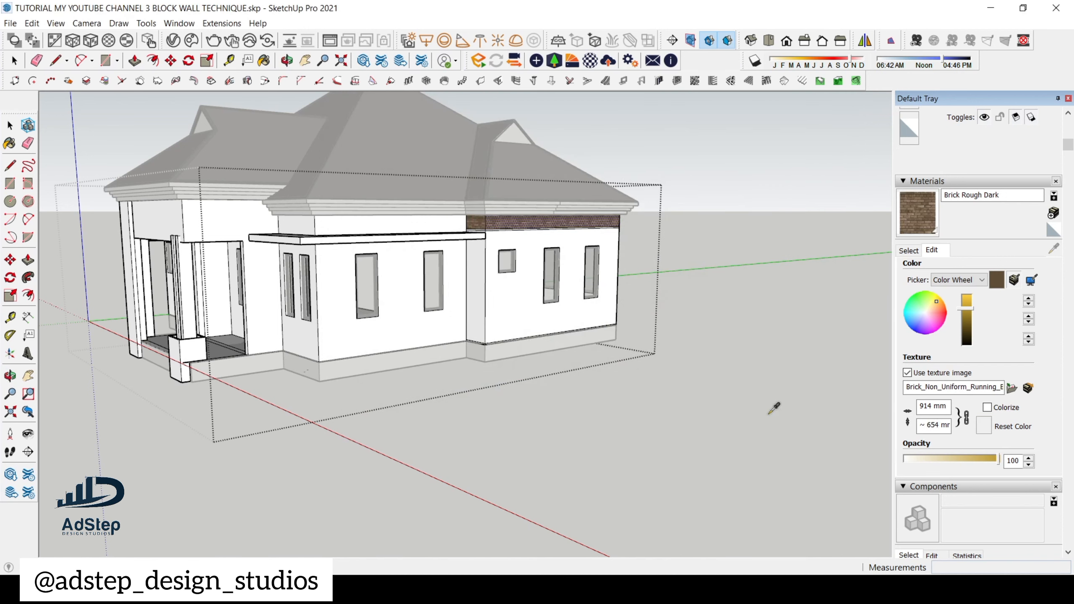
- Examine the brown brick band below the eaves up close and from several angles, including its corner
{"action": "scroll", "coordinate": [452, 253], "scroll_direction": "up", "scroll_amount": 5}
{"action": "scroll", "coordinate": [550, 199], "scroll_direction": "up", "scroll_amount": 3}
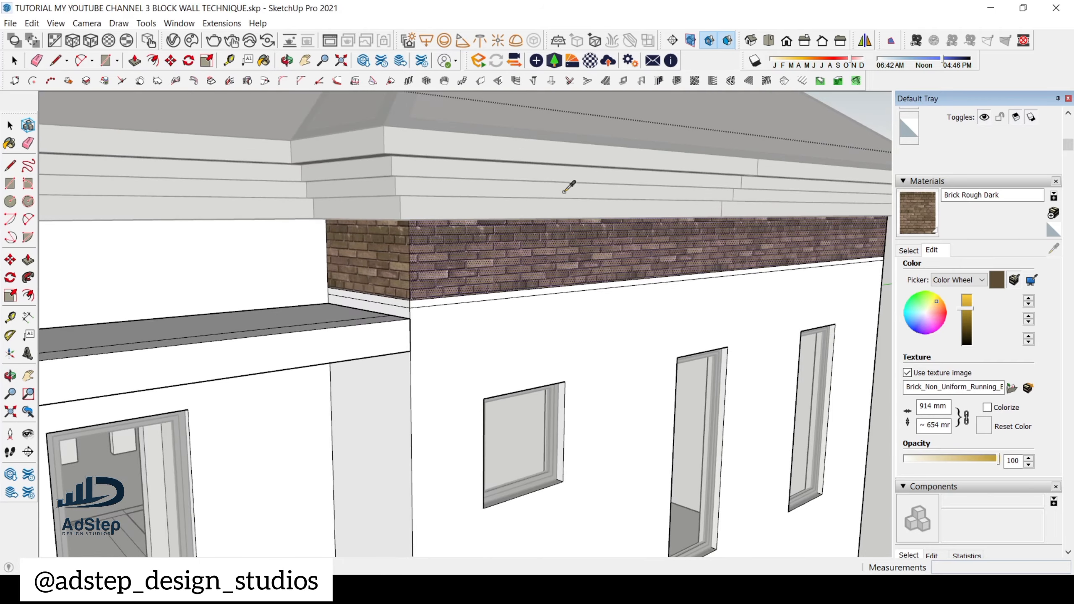
{"action": "scroll", "coordinate": [461, 211], "scroll_direction": "down", "scroll_amount": 2}
{"action": "scroll", "coordinate": [475, 231], "scroll_direction": "up", "scroll_amount": 5}
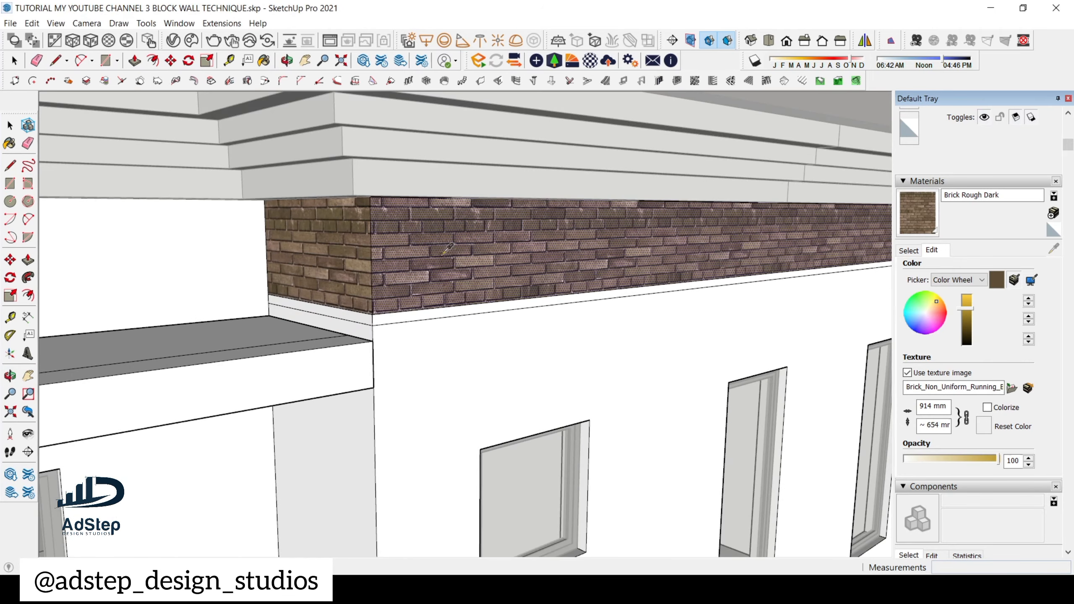
{"action": "middle_click_drag", "start_coordinate": [441, 256], "coordinate": [381, 271]}
{"action": "scroll", "coordinate": [445, 207], "scroll_direction": "down", "scroll_amount": 5}
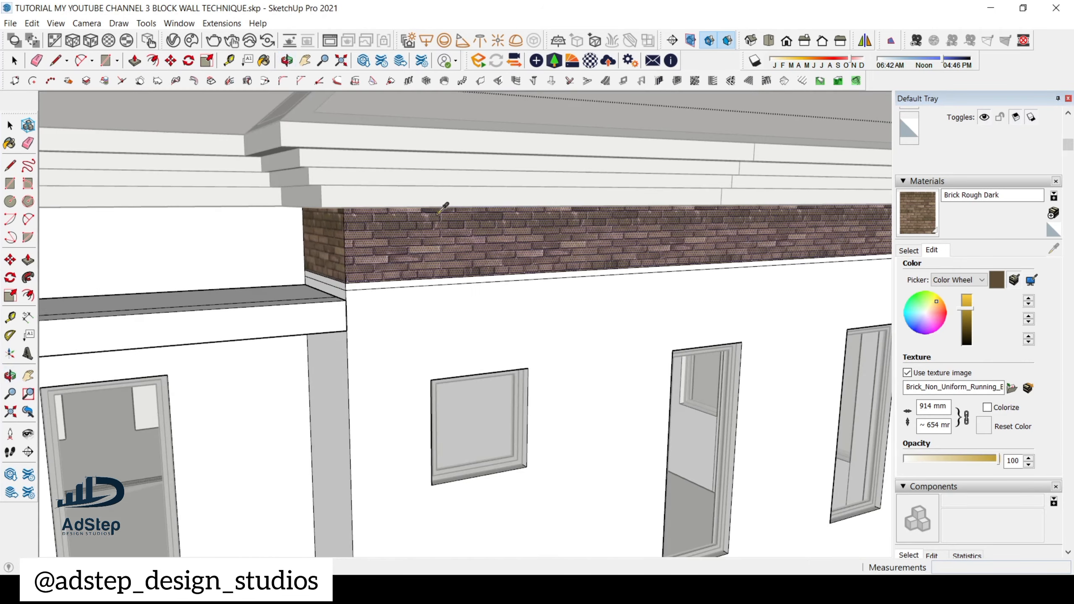
{"action": "mouse_move", "coordinate": [451, 190]}
{"action": "middle_mouse_down"}
{"action": "mouse_move", "coordinate": [540, 292]}
{"action": "mouse_move", "coordinate": [519, 271]}
{"action": "mouse_move", "coordinate": [613, 218]}
{"action": "middle_mouse_up"}
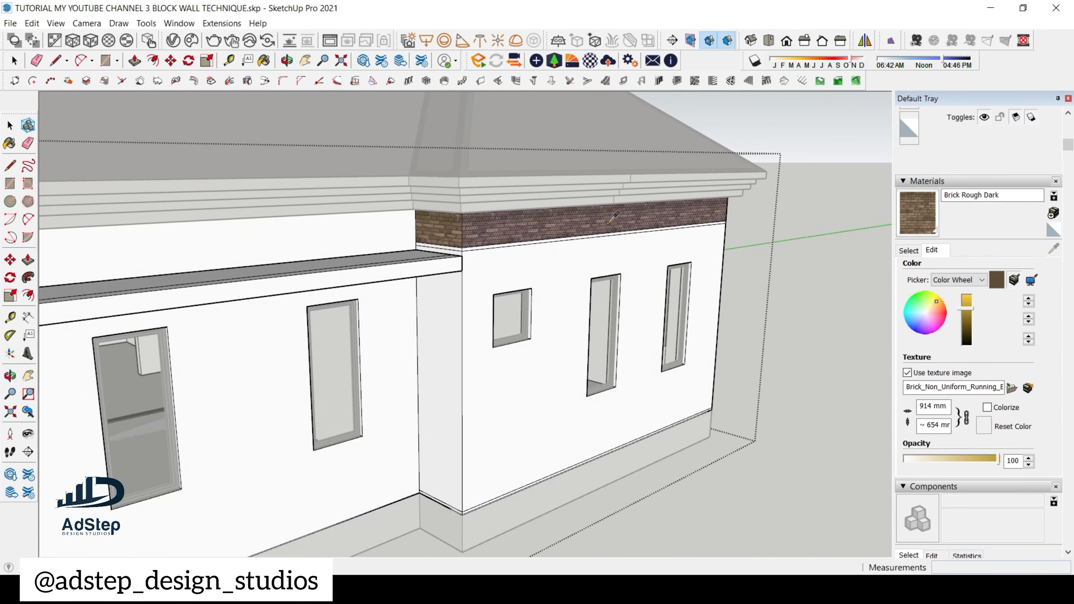
{"action": "scroll", "coordinate": [419, 220], "scroll_direction": "up", "scroll_amount": 4}
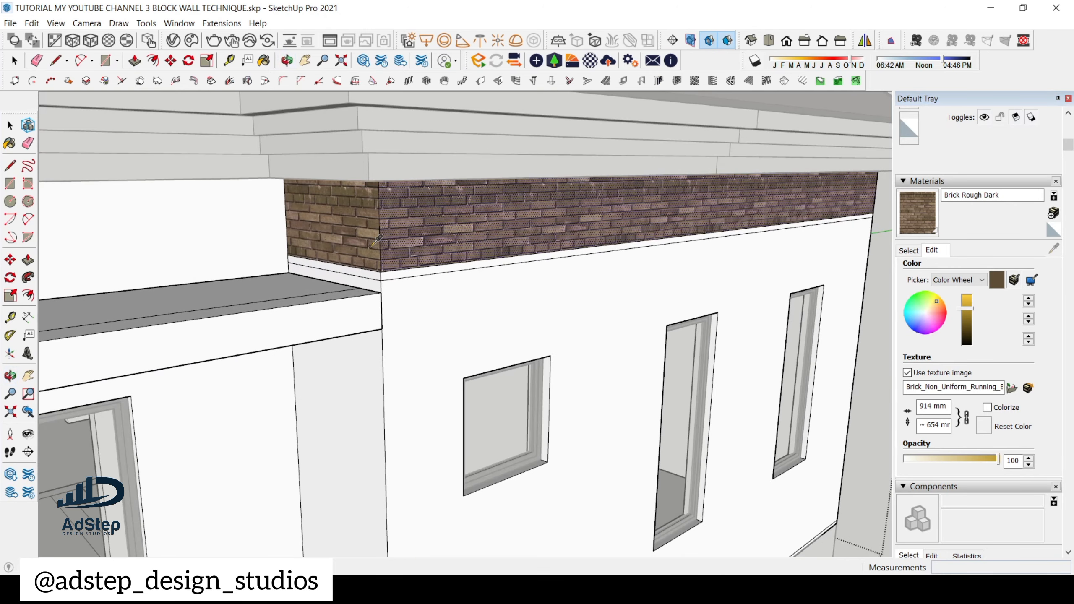
{"action": "scroll", "coordinate": [445, 192], "scroll_direction": "down", "scroll_amount": 4}
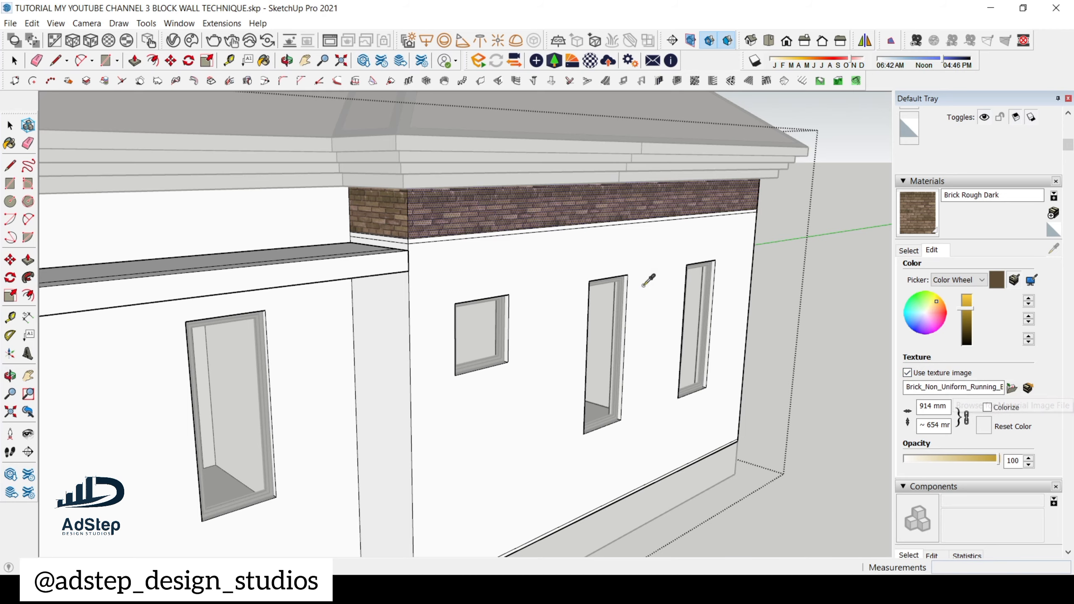
{"action": "scroll", "coordinate": [605, 254], "scroll_direction": "down", "scroll_amount": 4}
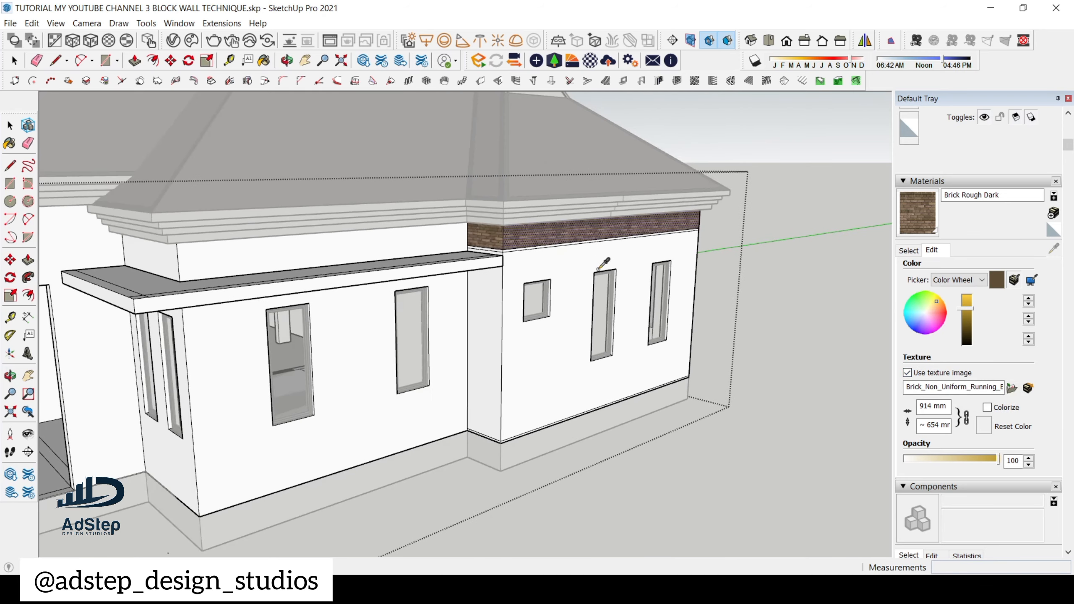
{"action": "middle_click_drag", "start_coordinate": [598, 270], "coordinate": [490, 255]}
{"action": "scroll", "coordinate": [509, 216], "scroll_direction": "up", "scroll_amount": 2}
{"action": "middle_click_drag", "start_coordinate": [405, 245], "coordinate": [508, 240]}
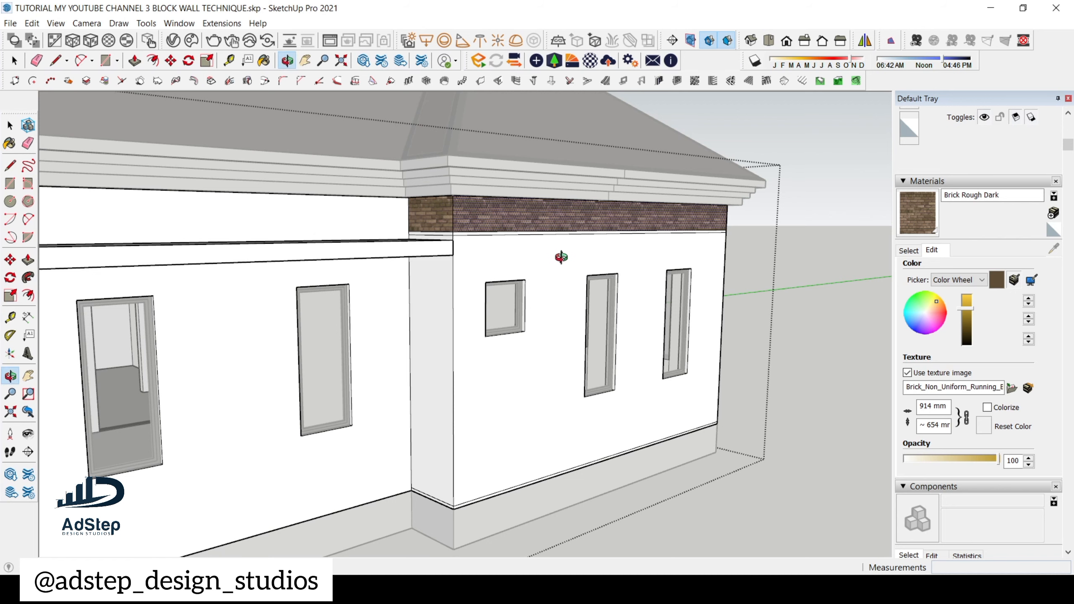
{"action": "scroll", "coordinate": [559, 259], "scroll_direction": "up", "scroll_amount": 4}
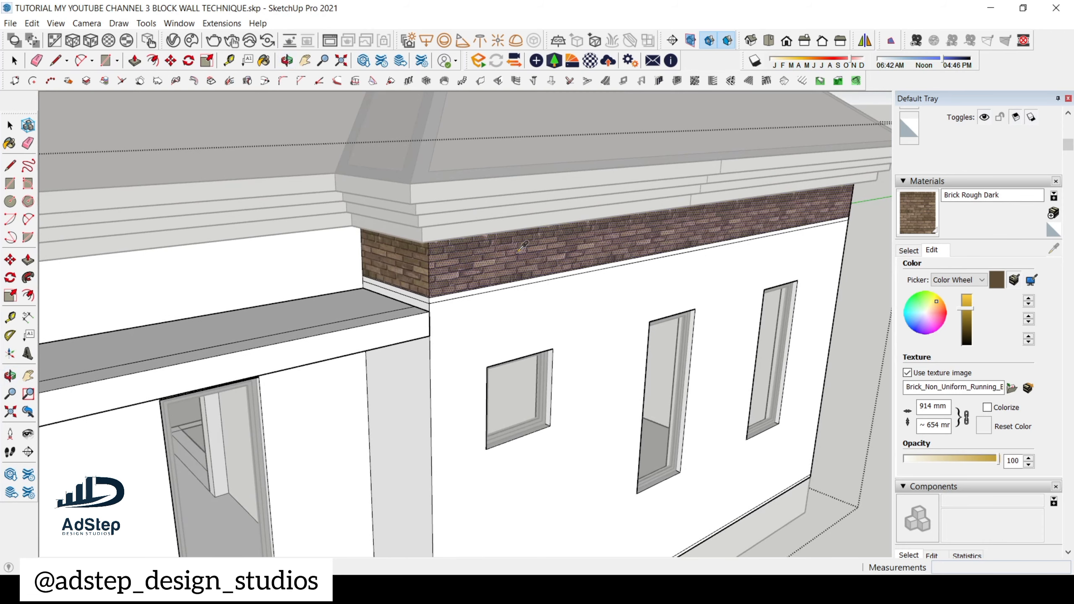
{"action": "scroll", "coordinate": [521, 247], "scroll_direction": "down", "scroll_amount": 6}
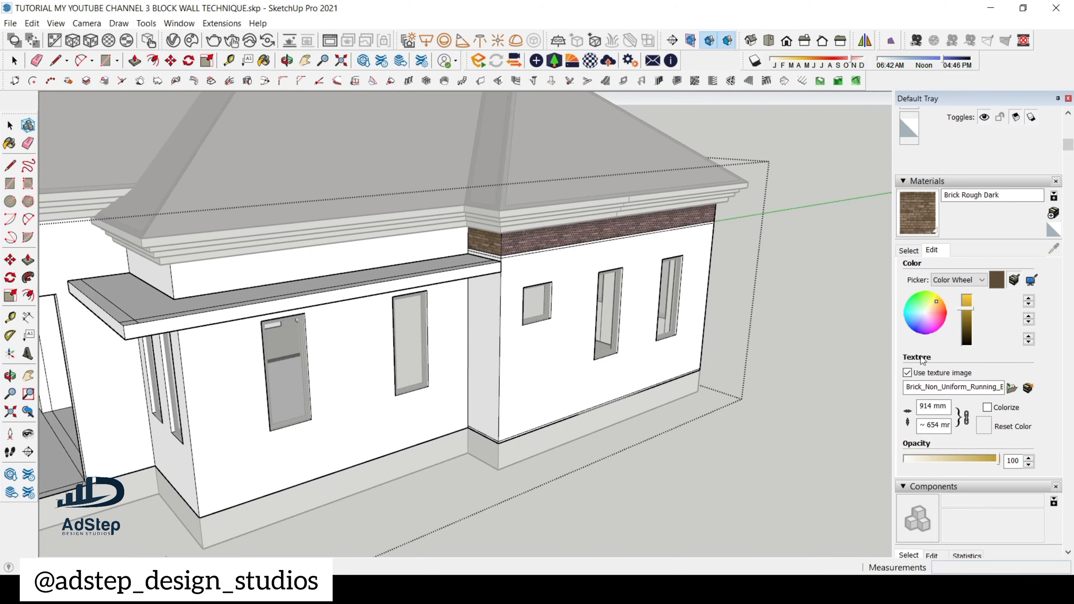
{"action": "left_click", "coordinate": [1012, 391]}
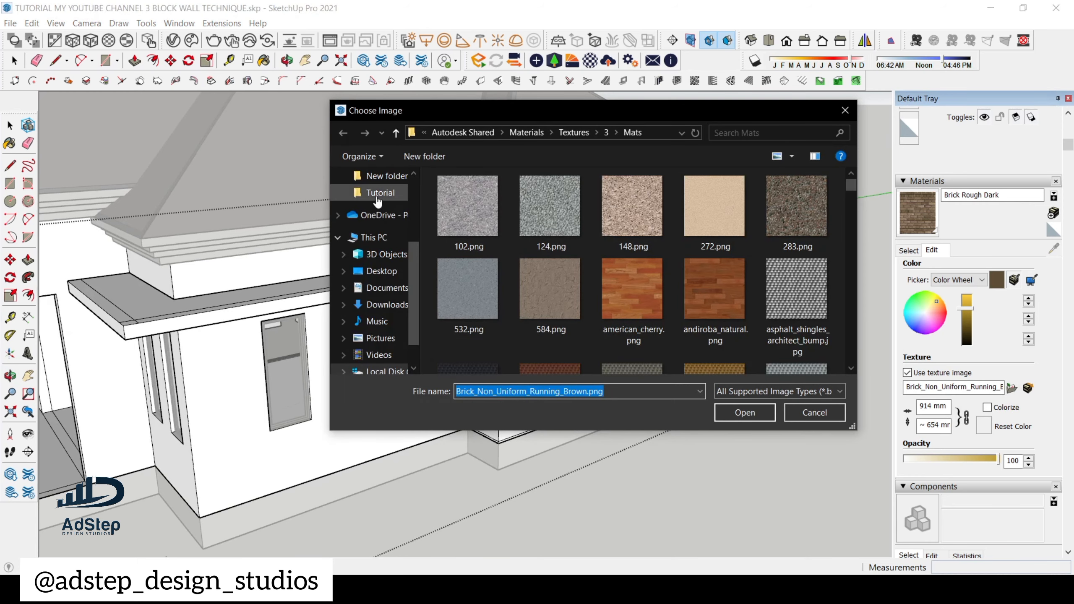
{"action": "scroll", "coordinate": [380, 179], "scroll_direction": "up", "scroll_amount": 2}
{"action": "scroll", "coordinate": [381, 178], "scroll_direction": "up", "scroll_amount": 3}
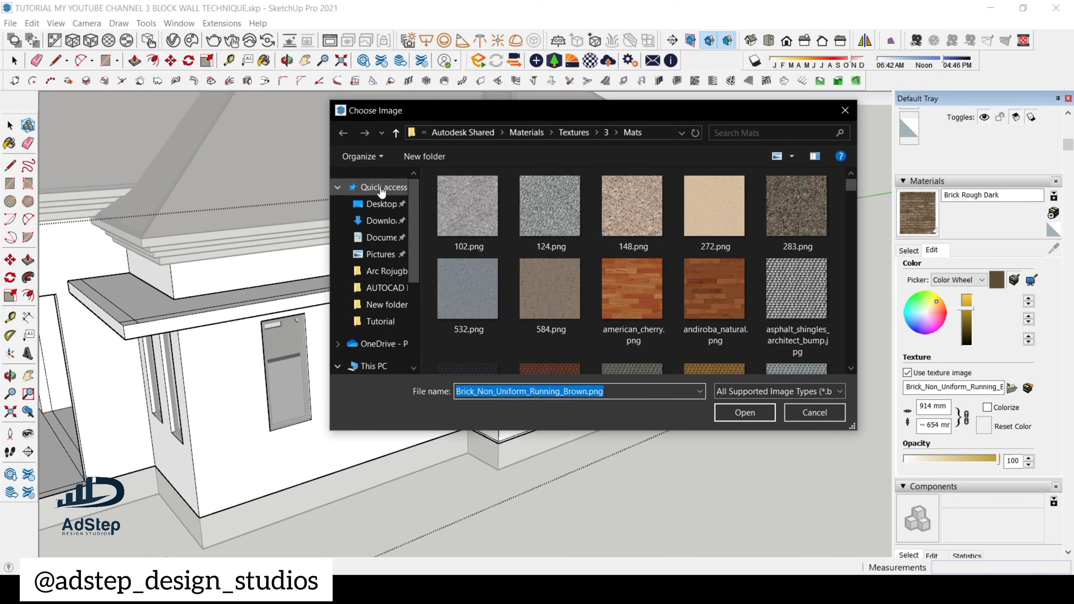
{"action": "left_click", "coordinate": [849, 114]}
- Open the plinth group for editing and select its short return face at the wall's corner
{"action": "scroll", "coordinate": [598, 205], "scroll_direction": "down", "scroll_amount": 4}
{"action": "mouse_move", "coordinate": [549, 352]}
{"action": "middle_mouse_down"}
{"action": "mouse_move", "coordinate": [549, 279]}
{"action": "mouse_move", "coordinate": [575, 302]}
{"action": "mouse_move", "coordinate": [529, 330]}
{"action": "middle_mouse_up"}
{"action": "scroll", "coordinate": [555, 264], "scroll_direction": "up", "scroll_amount": 2}
{"action": "scroll", "coordinate": [547, 331], "scroll_direction": "up", "scroll_amount": 4}
{"action": "key", "text": "space"}
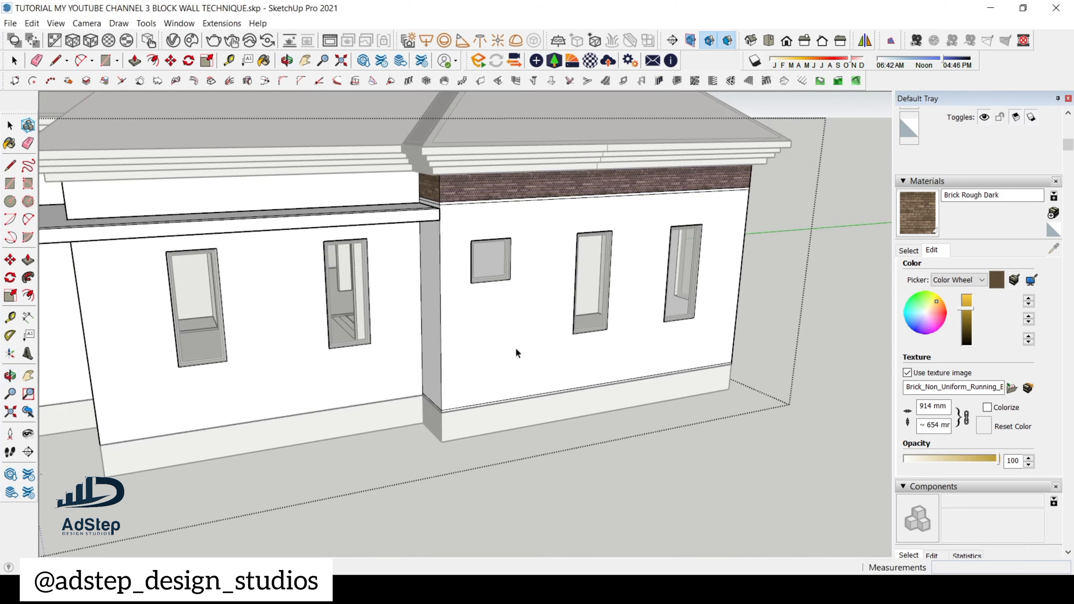
{"action": "scroll", "coordinate": [579, 302], "scroll_direction": "down", "scroll_amount": 3}
{"action": "middle_click_drag", "start_coordinate": [579, 302], "coordinate": [614, 306]}
{"action": "scroll", "coordinate": [534, 357], "scroll_direction": "up", "scroll_amount": 5}
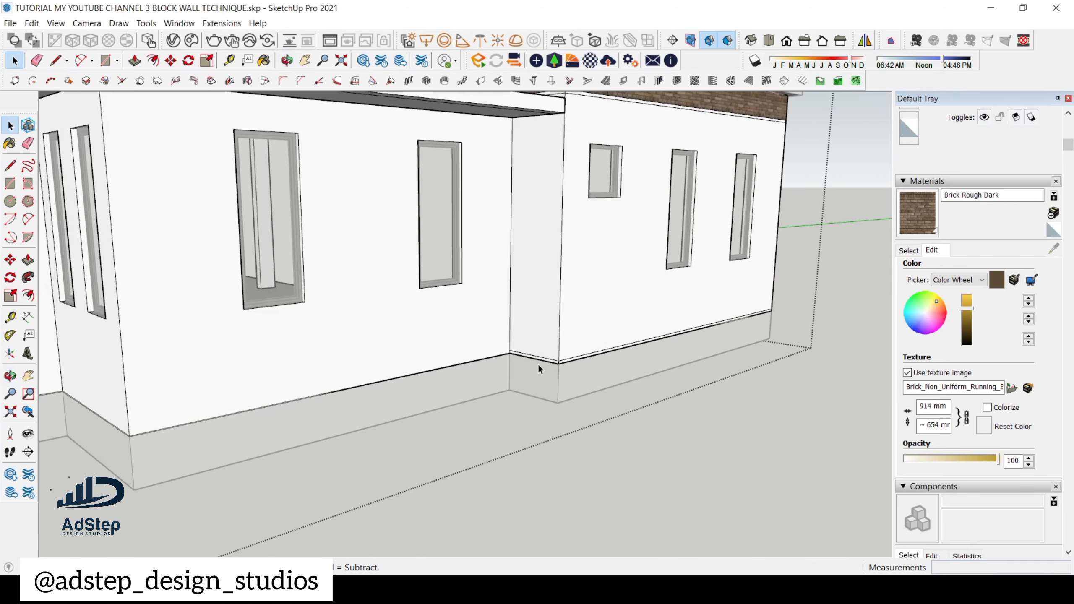
{"action": "scroll", "coordinate": [540, 378], "scroll_direction": "down", "scroll_amount": 2}
{"action": "double_click", "coordinate": [542, 378]}
{"action": "triple_click", "coordinate": [542, 378]}
{"action": "scroll", "coordinate": [544, 380], "scroll_direction": "down", "scroll_amount": 2}
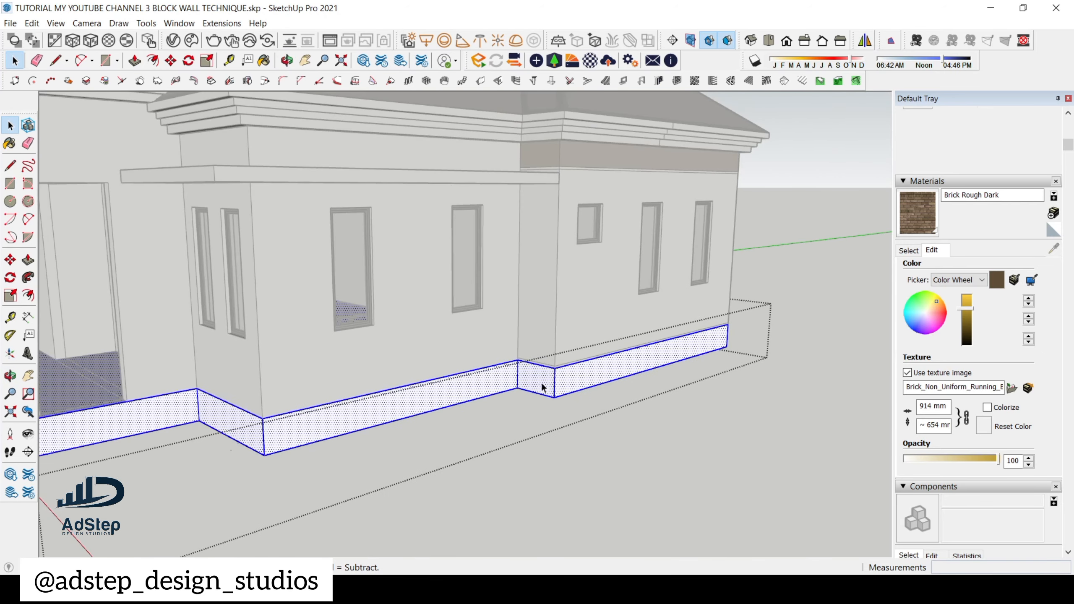
{"action": "left_click", "coordinate": [544, 380]}
{"action": "scroll", "coordinate": [544, 380], "scroll_direction": "down", "scroll_amount": 3}
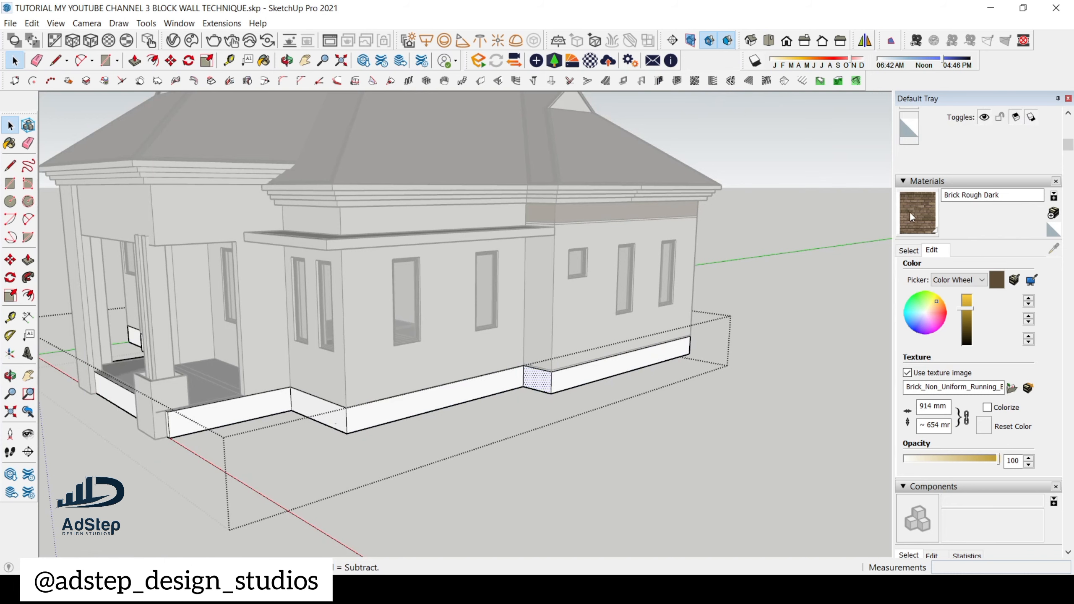
- Paint the plinth's short return face and the adjoining long face under the brick-banded wall with Brick Rough Dark
{"action": "left_click", "coordinate": [917, 250]}
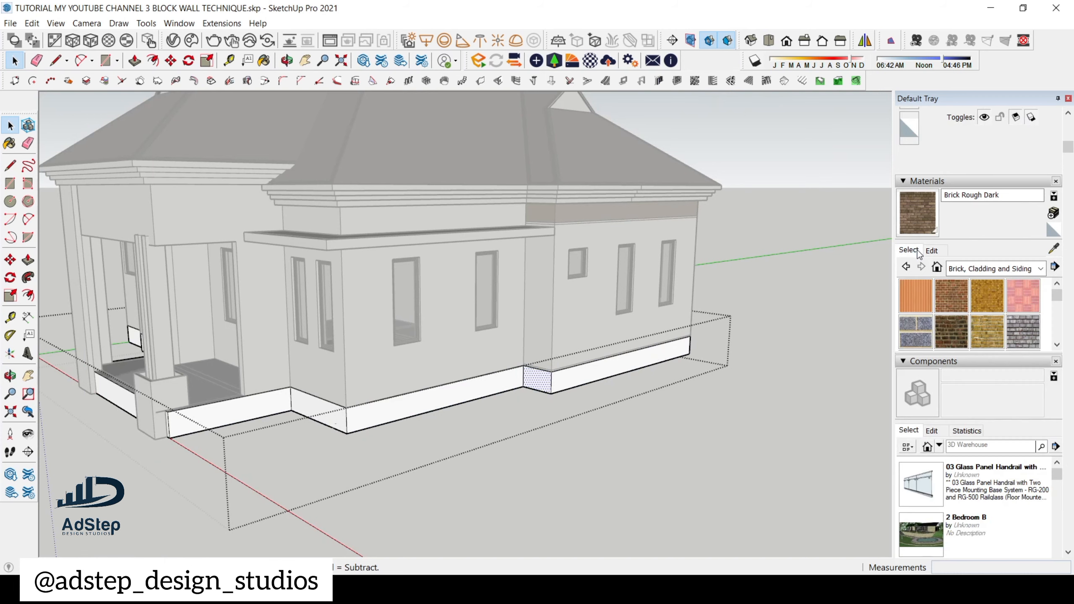
{"action": "left_click", "coordinate": [918, 229]}
{"action": "left_click", "coordinate": [550, 374]}
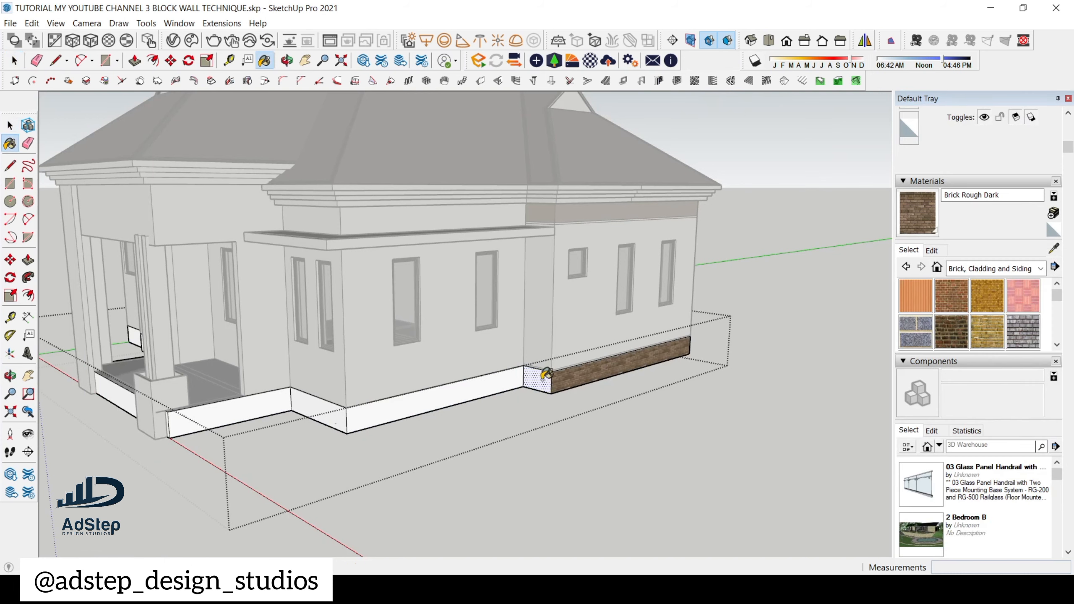
{"action": "left_click", "coordinate": [545, 374]}
{"action": "mouse_move", "coordinate": [546, 374]}
{"action": "middle_mouse_down"}
{"action": "mouse_move", "coordinate": [619, 351]}
{"action": "mouse_move", "coordinate": [232, 321]}
{"action": "mouse_move", "coordinate": [571, 360]}
{"action": "mouse_move", "coordinate": [444, 266]}
{"action": "mouse_move", "coordinate": [284, 292]}
{"action": "mouse_move", "coordinate": [619, 254]}
{"action": "mouse_move", "coordinate": [512, 357]}
{"action": "mouse_move", "coordinate": [650, 406]}
{"action": "mouse_move", "coordinate": [647, 332]}
{"action": "mouse_move", "coordinate": [480, 334]}
{"action": "mouse_move", "coordinate": [407, 313]}
{"action": "middle_mouse_up"}
{"action": "left_click", "coordinate": [603, 372]}
{"action": "scroll", "coordinate": [648, 332], "scroll_direction": "down", "scroll_amount": 5}
{"action": "scroll", "coordinate": [678, 358], "scroll_direction": "up", "scroll_amount": 5}
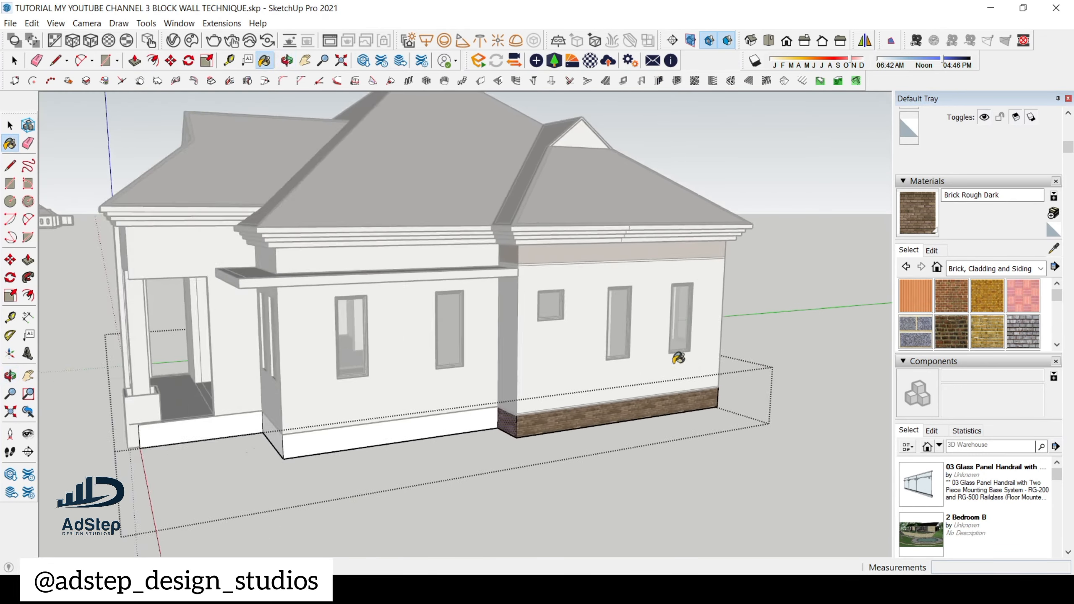
- Leave the plinth group, open the wall group for editing and select the wall face below the brick band
{"action": "scroll", "coordinate": [679, 358], "scroll_direction": "up", "scroll_amount": 4}
{"action": "scroll", "coordinate": [566, 409], "scroll_direction": "down", "scroll_amount": 5}
{"action": "mouse_move", "coordinate": [569, 381]}
{"action": "middle_mouse_down"}
{"action": "mouse_move", "coordinate": [499, 407]}
{"action": "mouse_move", "coordinate": [613, 373]}
{"action": "middle_mouse_up"}
{"action": "key", "text": "space"}
{"action": "scroll", "coordinate": [467, 390], "scroll_direction": "up", "scroll_amount": 2}
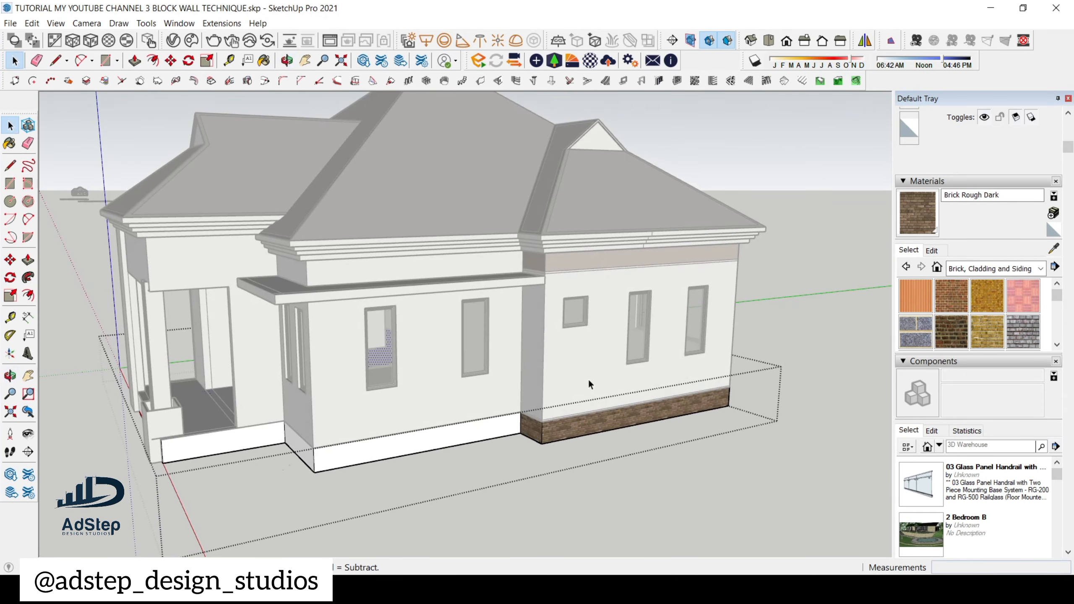
{"action": "double_click", "coordinate": [589, 380]}
{"action": "left_click", "coordinate": [587, 371]}
{"action": "scroll", "coordinate": [598, 384], "scroll_direction": "up", "scroll_amount": 4}
{"action": "scroll", "coordinate": [592, 365], "scroll_direction": "down", "scroll_amount": 3}
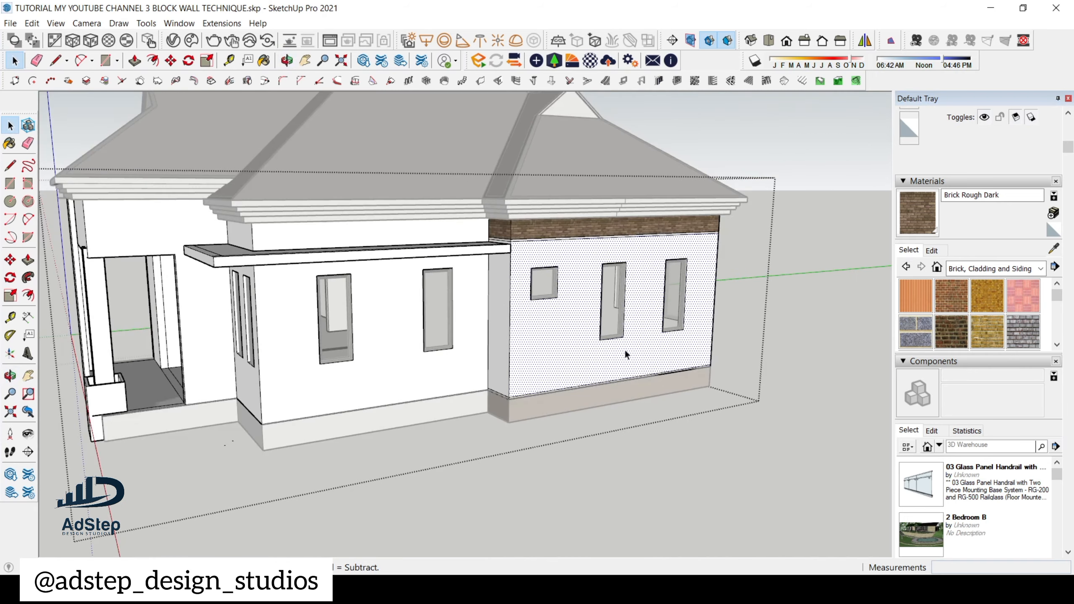
{"action": "scroll", "coordinate": [625, 349], "scroll_direction": "up", "scroll_amount": 2}
{"action": "left_click", "coordinate": [1042, 269]}
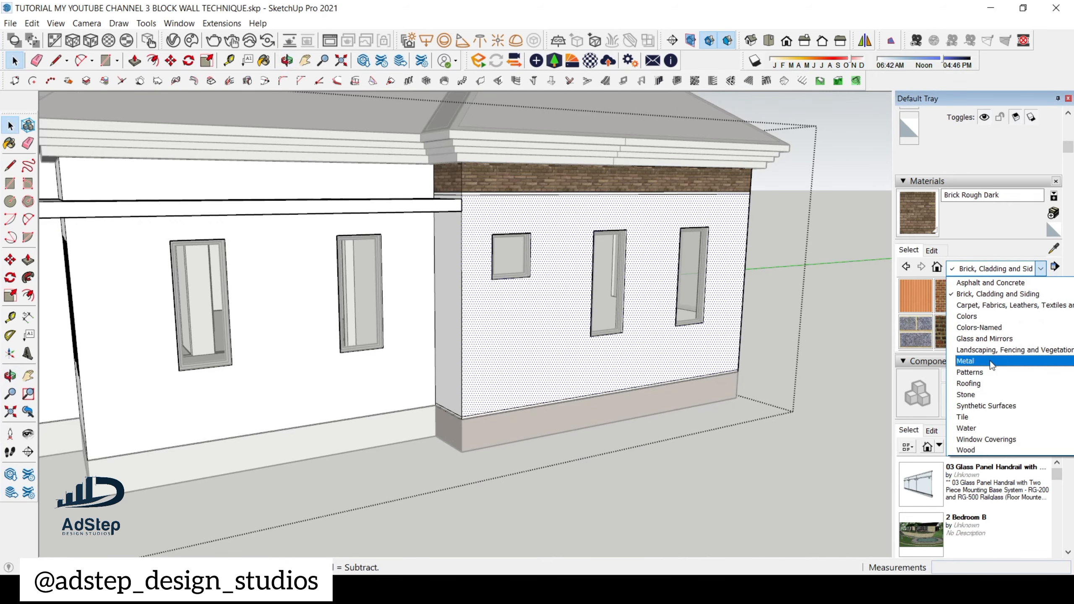
{"action": "left_click", "coordinate": [994, 340]}
{"action": "scroll", "coordinate": [994, 341], "scroll_direction": "down", "scroll_amount": 2}
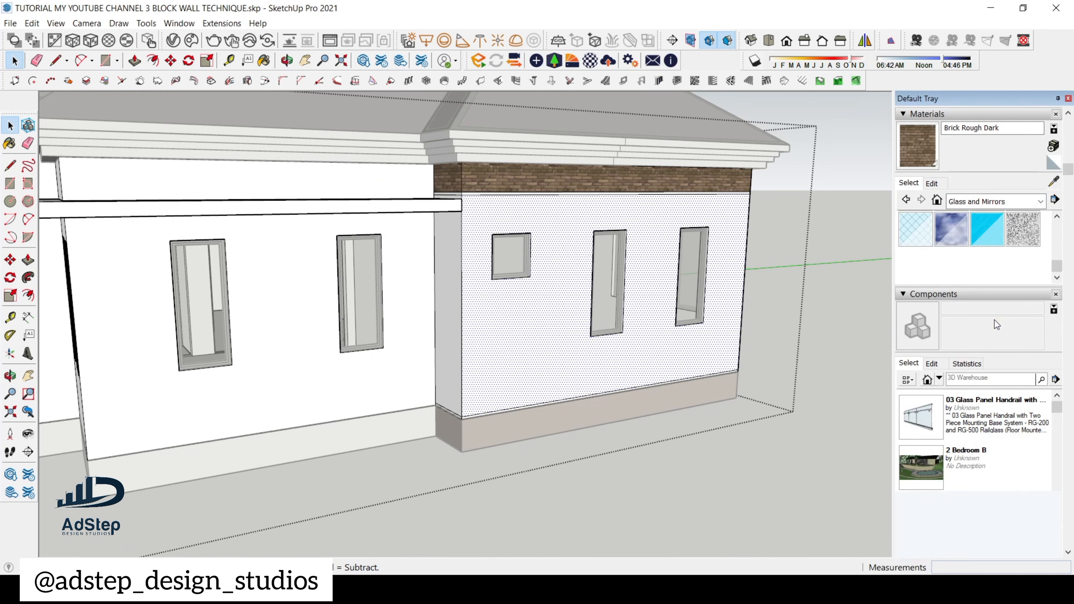
- Switch the material library to Colors-Named and browse to the cyan and blue shades
{"action": "left_click", "coordinate": [1041, 201]}
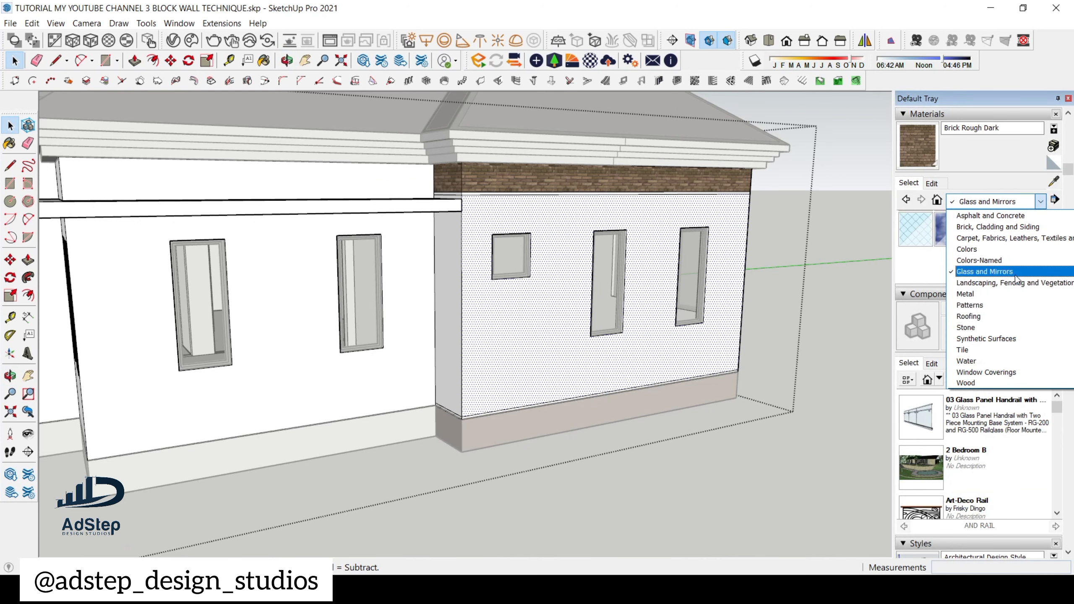
{"action": "left_click", "coordinate": [1015, 260]}
{"action": "scroll", "coordinate": [983, 247], "scroll_direction": "down", "scroll_amount": 10}
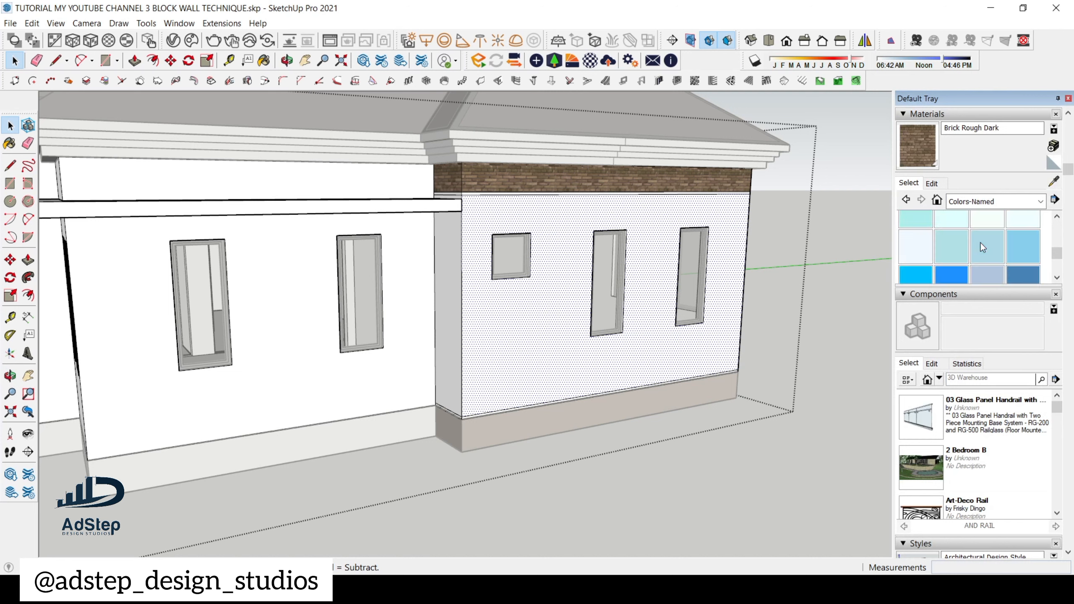
{"action": "scroll", "coordinate": [980, 242], "scroll_direction": "up", "scroll_amount": 1}
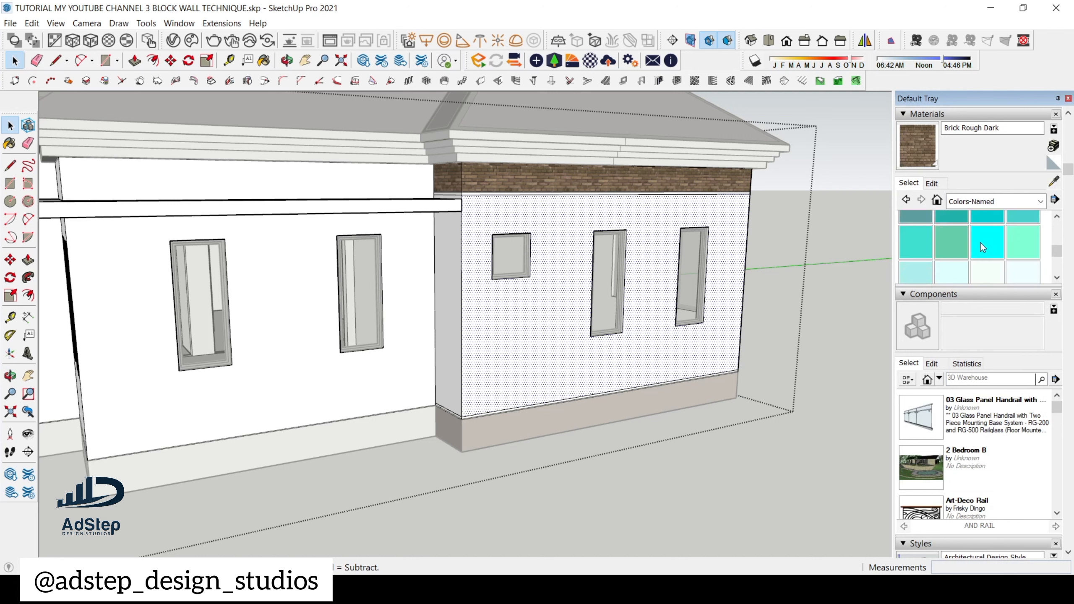
{"action": "scroll", "coordinate": [980, 242], "scroll_direction": "down", "scroll_amount": 1}
{"action": "scroll", "coordinate": [952, 243], "scroll_direction": "down", "scroll_amount": 1}
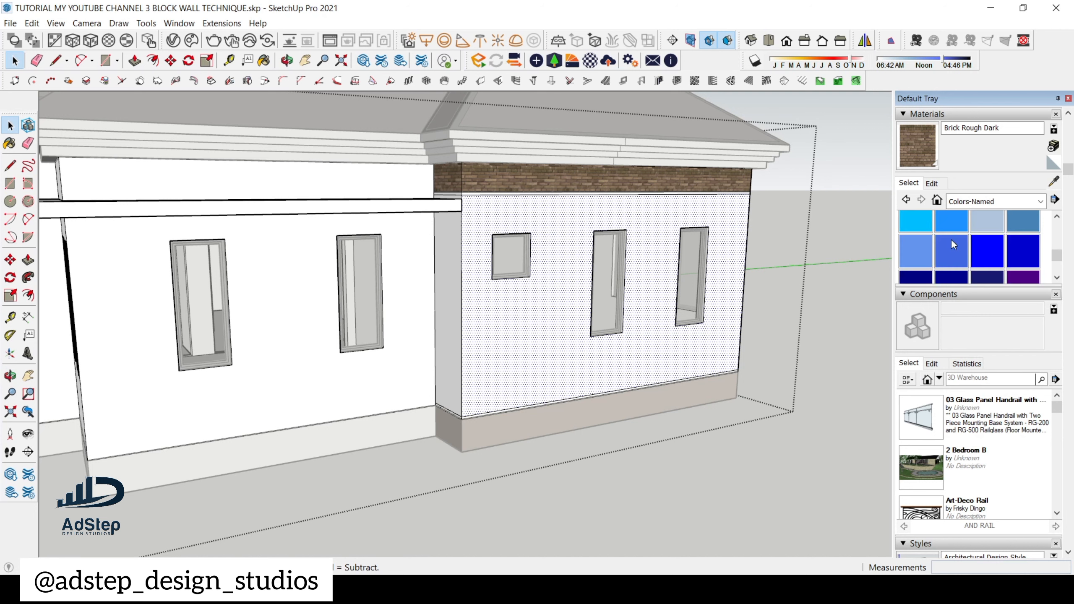
{"action": "scroll", "coordinate": [952, 243], "scroll_direction": "up", "scroll_amount": 2}
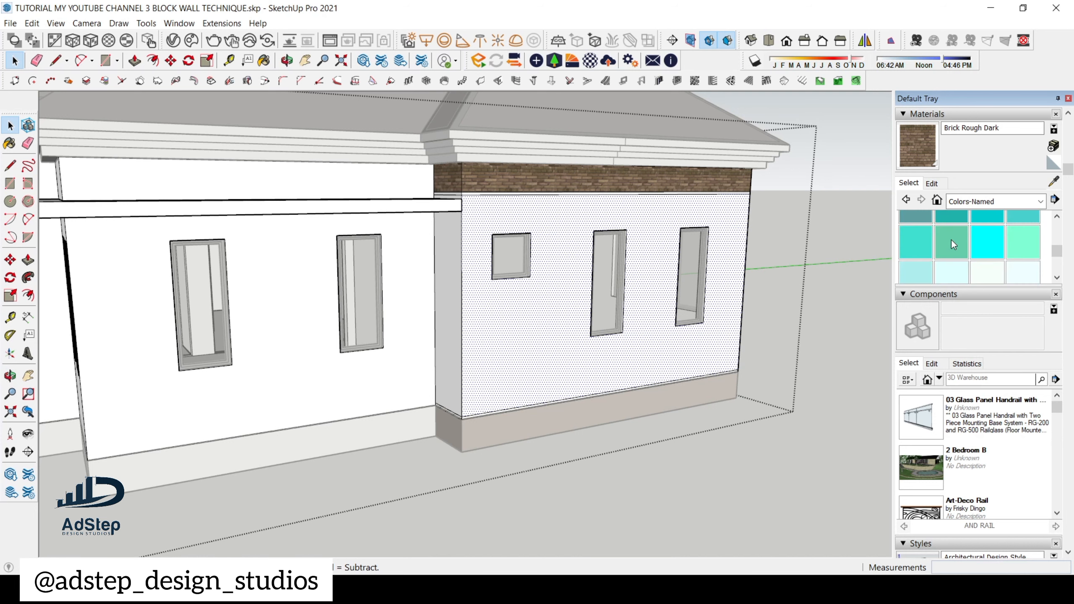
- Try Cyan and Turquoise as the colour of the wall face below the brick band
{"action": "left_click", "coordinate": [989, 246]}
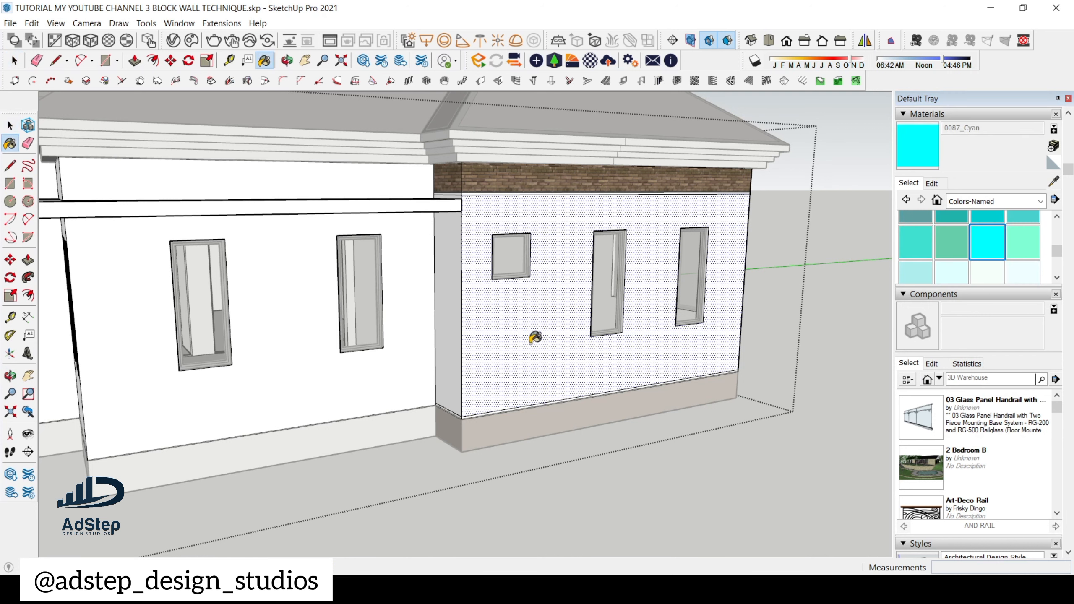
{"action": "left_click", "coordinate": [532, 338]}
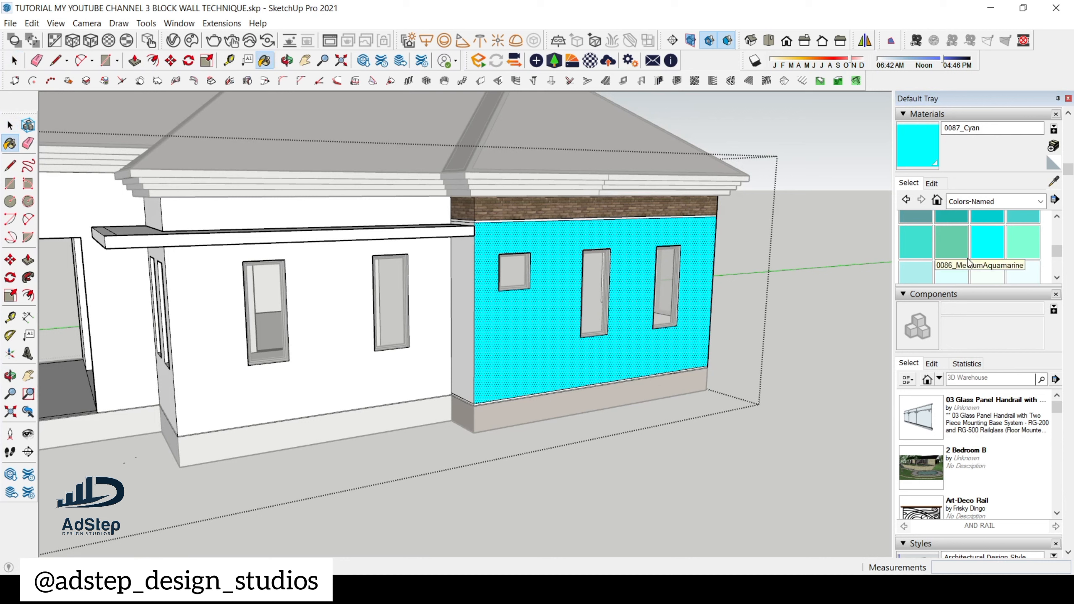
{"action": "left_click", "coordinate": [916, 241]}
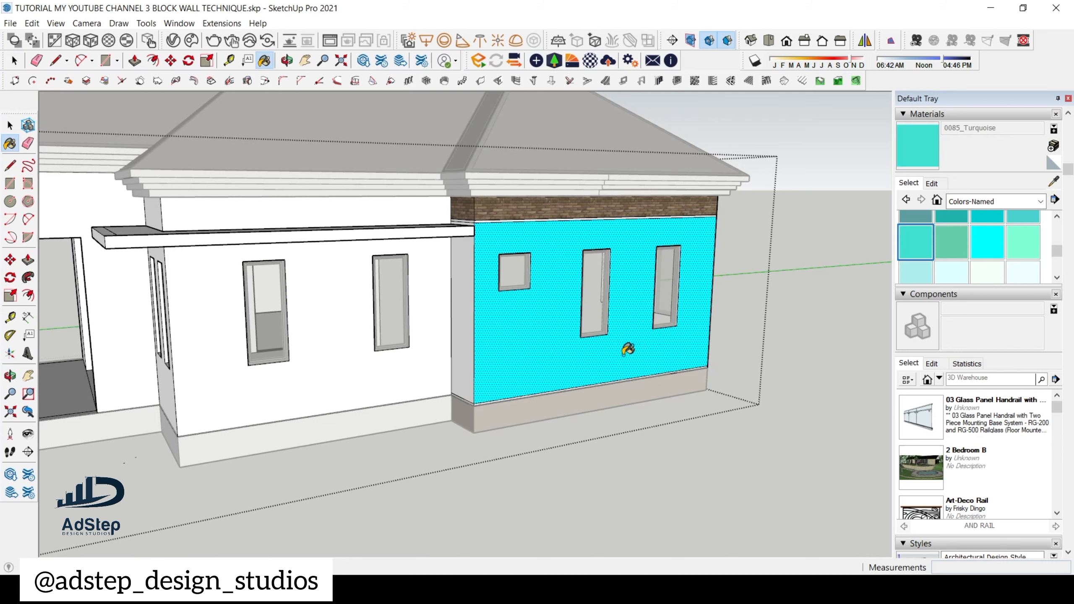
{"action": "scroll", "coordinate": [971, 247], "scroll_direction": "down", "scroll_amount": 2}
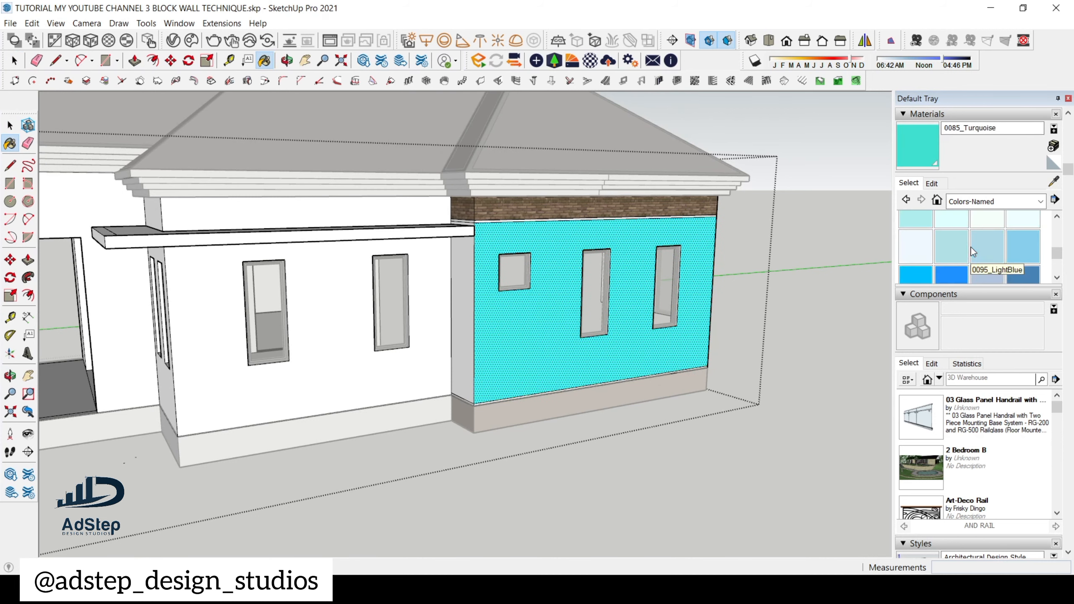
- Paint the wall face below the brick band, its short return face and the adjoining side wall with PowderBlue
{"action": "left_click", "coordinate": [959, 248]}
{"action": "left_click", "coordinate": [650, 360]}
{"action": "scroll", "coordinate": [651, 339], "scroll_direction": "down", "scroll_amount": 4}
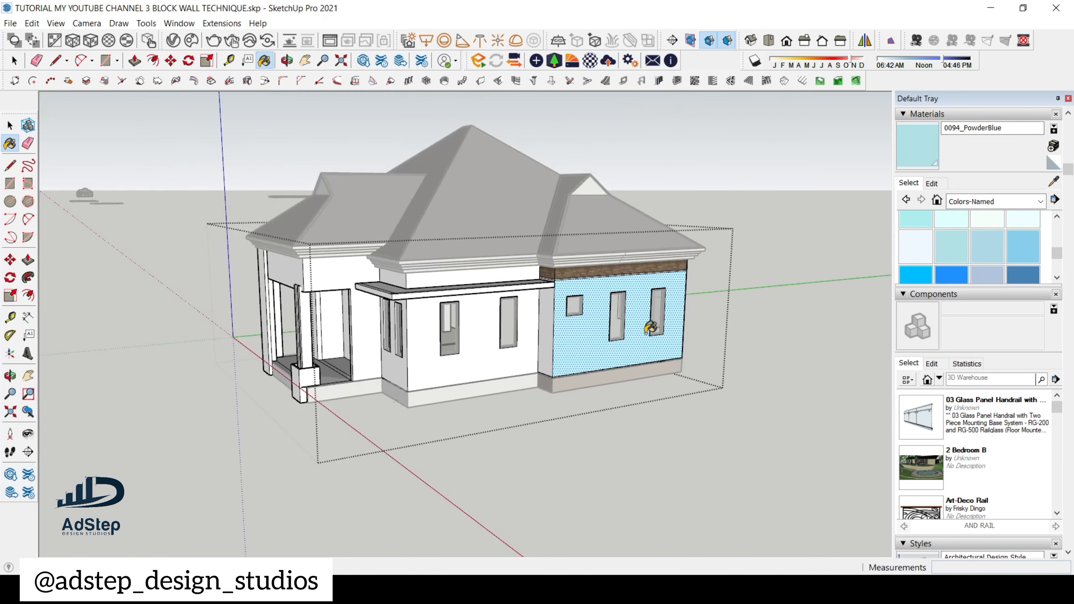
{"action": "middle_click_drag", "start_coordinate": [650, 326], "coordinate": [698, 323]}
{"action": "scroll", "coordinate": [581, 318], "scroll_direction": "up", "scroll_amount": 3}
{"action": "left_click", "coordinate": [581, 319]}
{"action": "middle_click_drag", "start_coordinate": [609, 335], "coordinate": [464, 366]}
{"action": "left_click", "coordinate": [498, 390]}
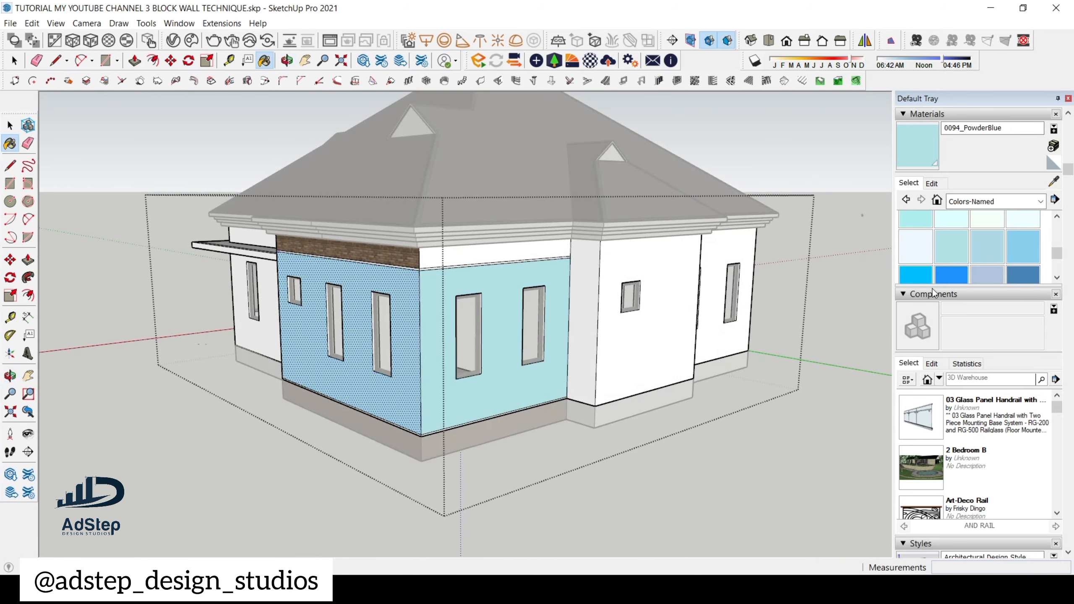
- Try SkyBlue and DeepSkyBlue on the adjoining side wall with two windows
{"action": "left_click", "coordinate": [1032, 250]}
{"action": "left_click", "coordinate": [521, 389]}
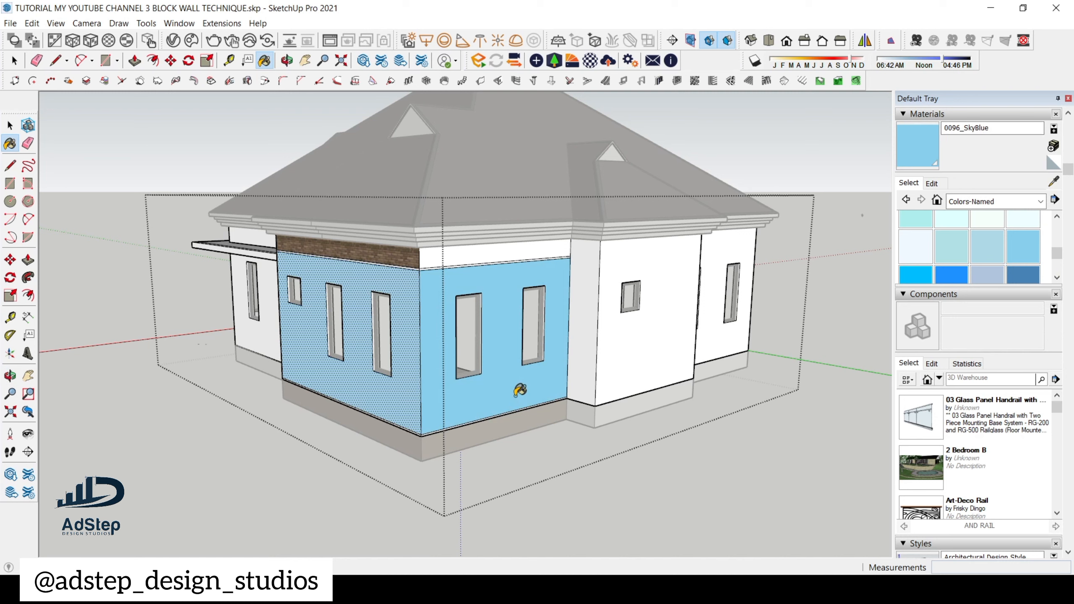
{"action": "left_click", "coordinate": [916, 275]}
{"action": "left_click", "coordinate": [517, 391]}
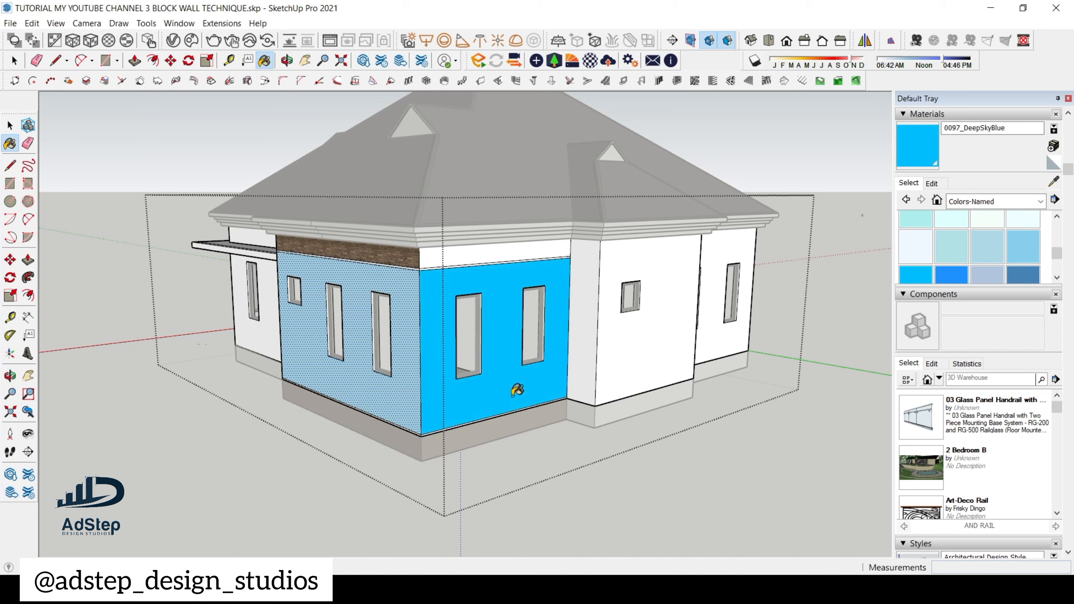
- Paint the adjoining side wall with two windows in LightBlue and return to the Select tool
{"action": "left_click", "coordinate": [983, 251]}
{"action": "left_click", "coordinate": [504, 374]}
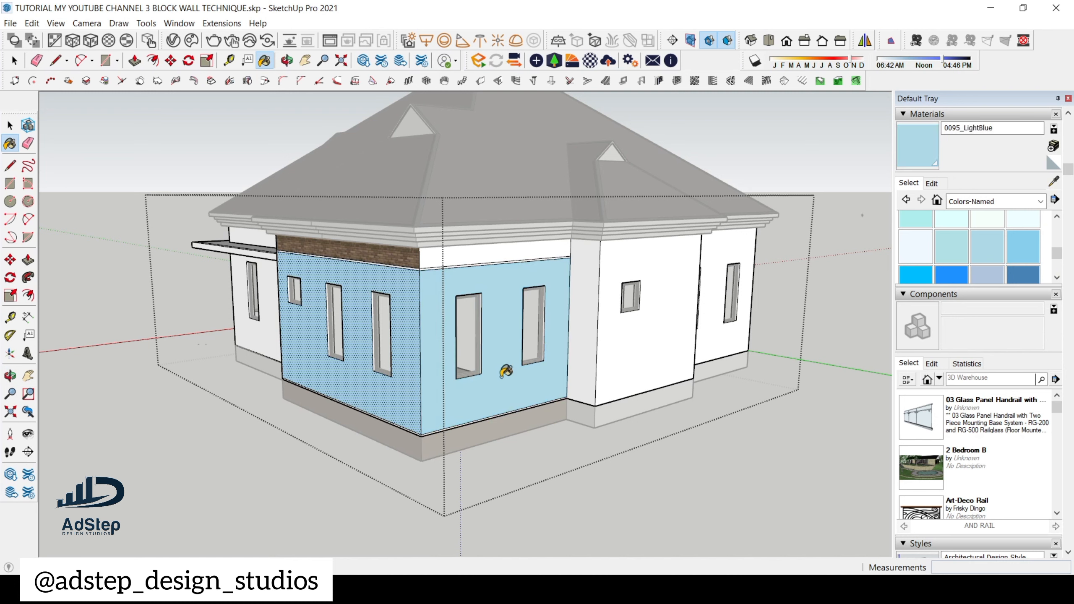
{"action": "mouse_move", "coordinate": [409, 387]}
{"action": "middle_mouse_down"}
{"action": "mouse_move", "coordinate": [700, 379]}
{"action": "mouse_move", "coordinate": [746, 391]}
{"action": "mouse_move", "coordinate": [693, 351]}
{"action": "mouse_move", "coordinate": [677, 381]}
{"action": "mouse_move", "coordinate": [643, 339]}
{"action": "mouse_move", "coordinate": [607, 339]}
{"action": "mouse_move", "coordinate": [510, 387]}
{"action": "mouse_move", "coordinate": [469, 387]}
{"action": "middle_mouse_up"}
{"action": "key", "text": "space"}
- Examine the blue wall, brick band and plinth from near and far
{"action": "scroll", "coordinate": [596, 344], "scroll_direction": "down", "scroll_amount": 3}
{"action": "scroll", "coordinate": [714, 334], "scroll_direction": "up", "scroll_amount": 4}
{"action": "scroll", "coordinate": [556, 343], "scroll_direction": "down", "scroll_amount": 4}
{"action": "middle_click_drag", "start_coordinate": [556, 343], "coordinate": [643, 355]}
{"action": "scroll", "coordinate": [587, 373], "scroll_direction": "up", "scroll_amount": 4}
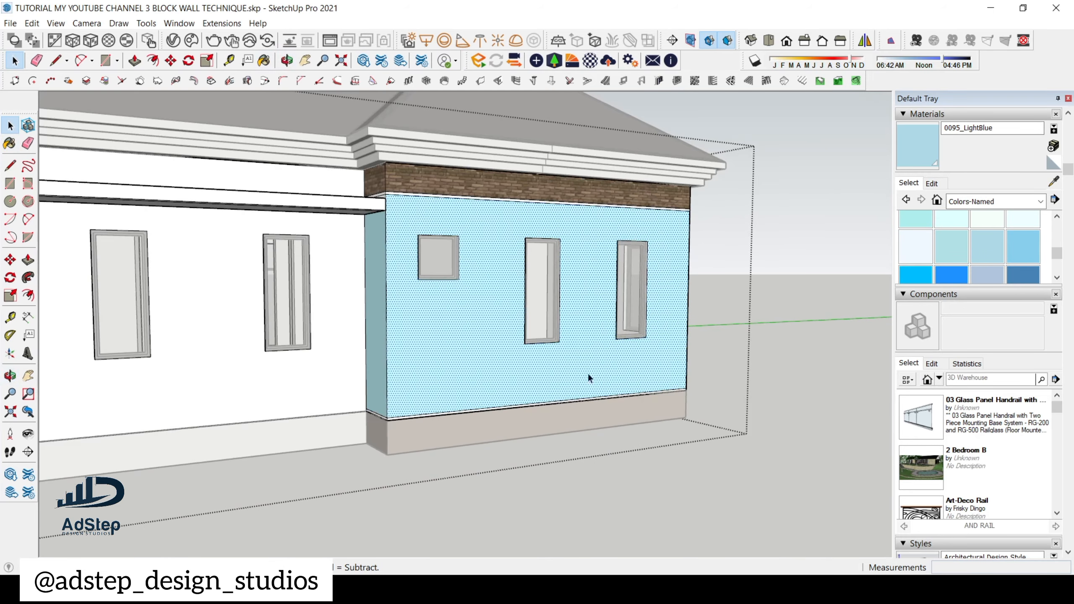
{"action": "scroll", "coordinate": [485, 339], "scroll_direction": "up", "scroll_amount": 2}
{"action": "scroll", "coordinate": [485, 340], "scroll_direction": "down", "scroll_amount": 4}
{"action": "scroll", "coordinate": [487, 332], "scroll_direction": "up", "scroll_amount": 3}
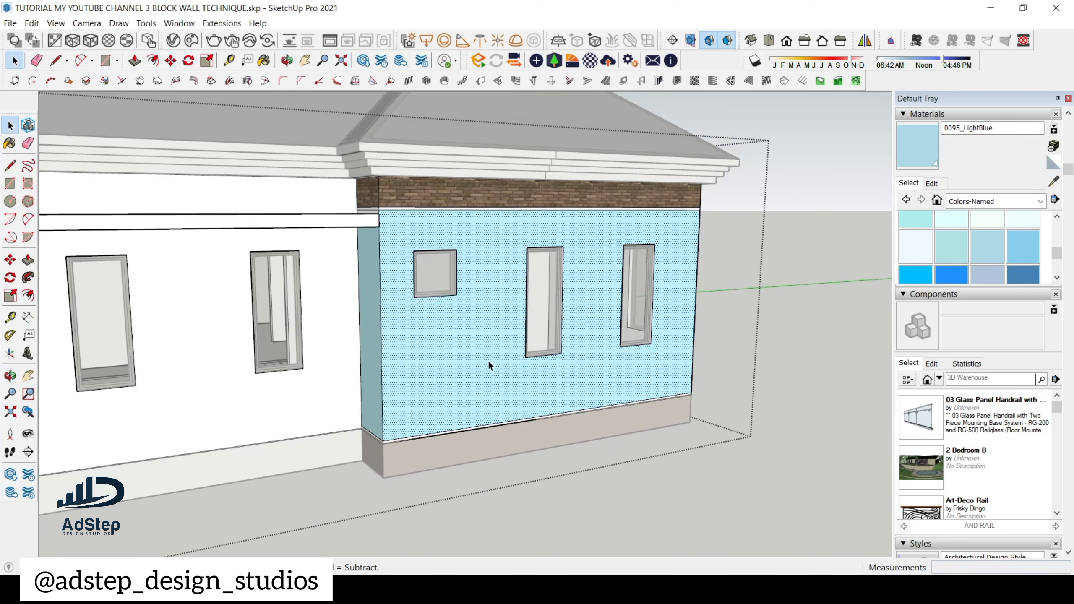
{"action": "left_click", "coordinate": [1015, 134]}
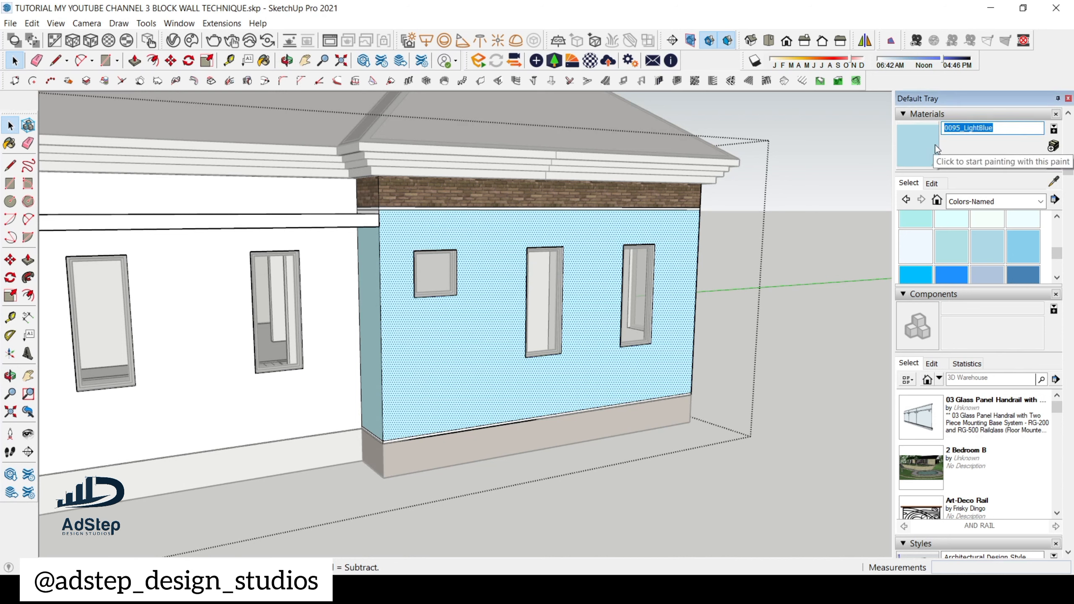
- Push/Pull the narrow strip under the brick band outward 35 mm on the short return and the long wall face
{"action": "scroll", "coordinate": [672, 321], "scroll_direction": "down", "scroll_amount": 4}
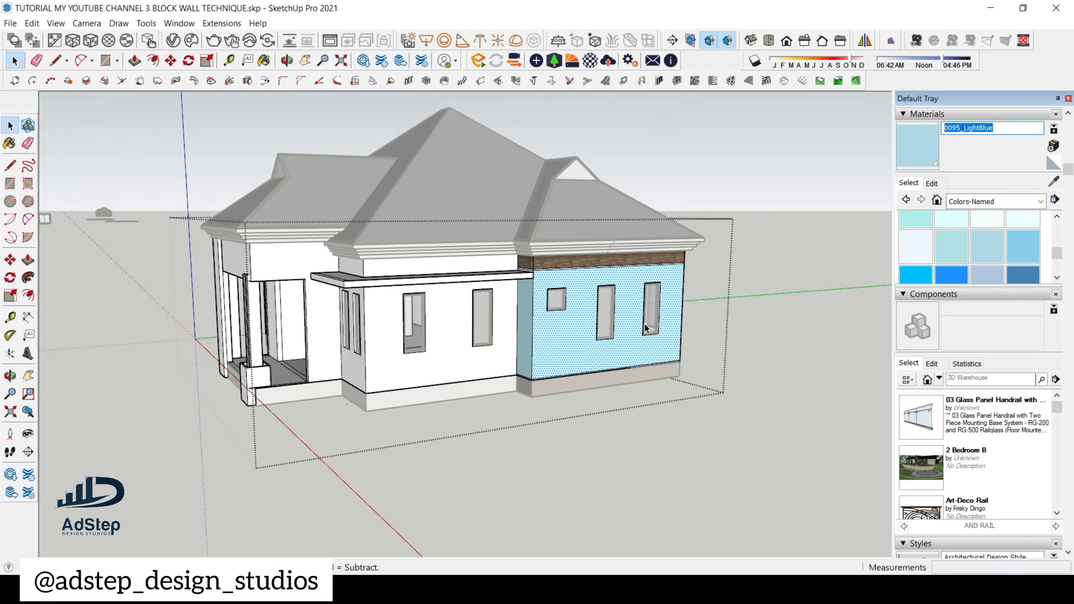
{"action": "middle_click_drag", "start_coordinate": [645, 327], "coordinate": [537, 406]}
{"action": "scroll", "coordinate": [515, 306], "scroll_direction": "up", "scroll_amount": 4}
{"action": "scroll", "coordinate": [515, 306], "scroll_direction": "up", "scroll_amount": 6}
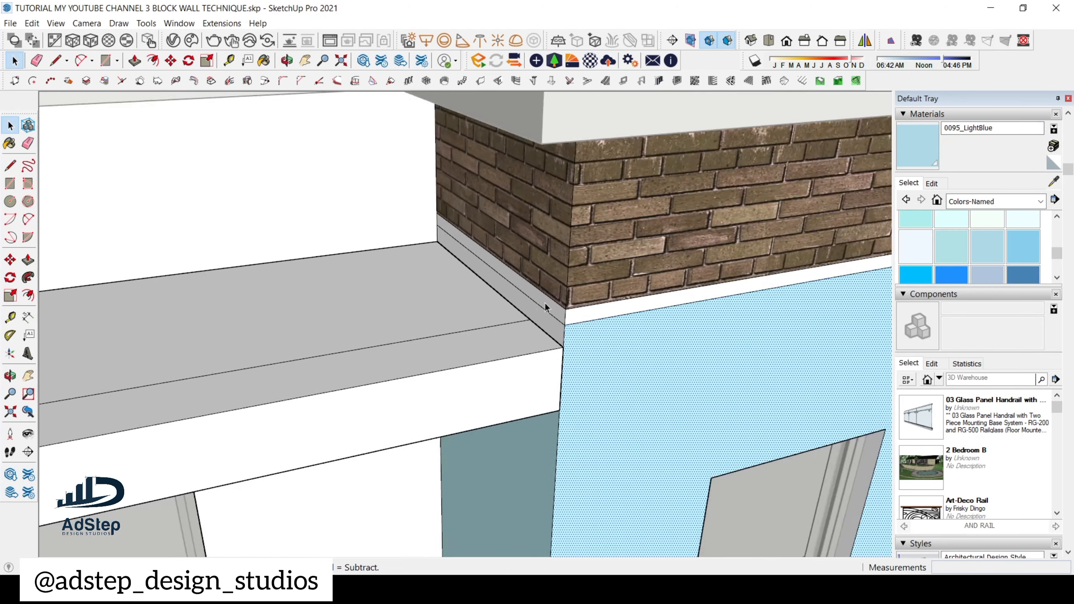
{"action": "key", "text": "p"}
{"action": "left_click", "coordinate": [544, 310]}
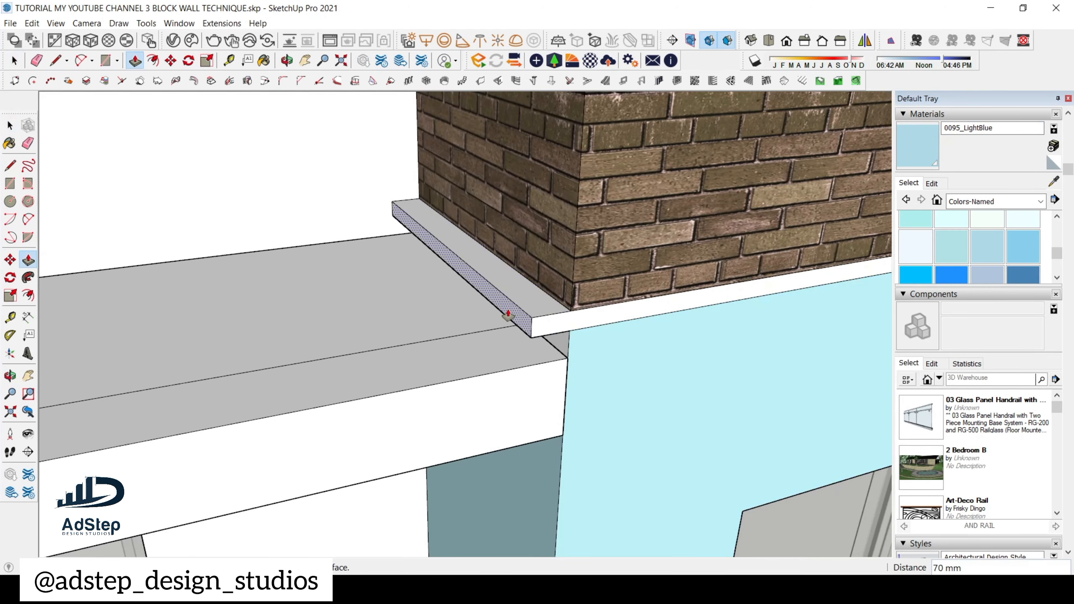
{"action": "type", "text": "35"}
{"action": "key", "text": "Return"}
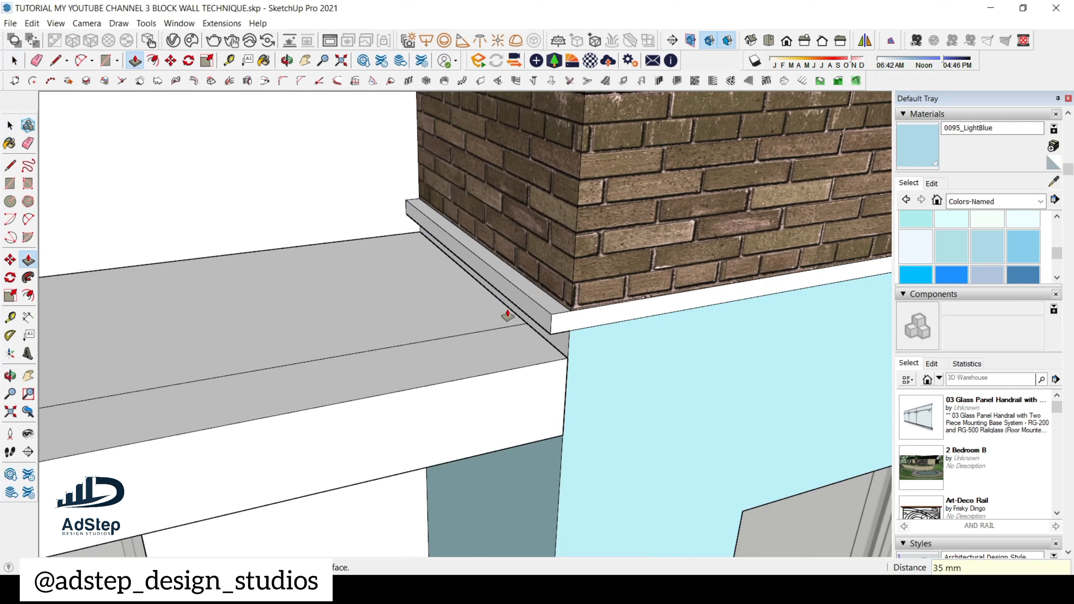
{"action": "double_click", "coordinate": [619, 314]}
- Extrude the matching strip below the unpainted upper band of the side wall by the same 35 mm
{"action": "scroll", "coordinate": [402, 246], "scroll_direction": "down", "scroll_amount": 4}
{"action": "scroll", "coordinate": [396, 238], "scroll_direction": "down", "scroll_amount": 4}
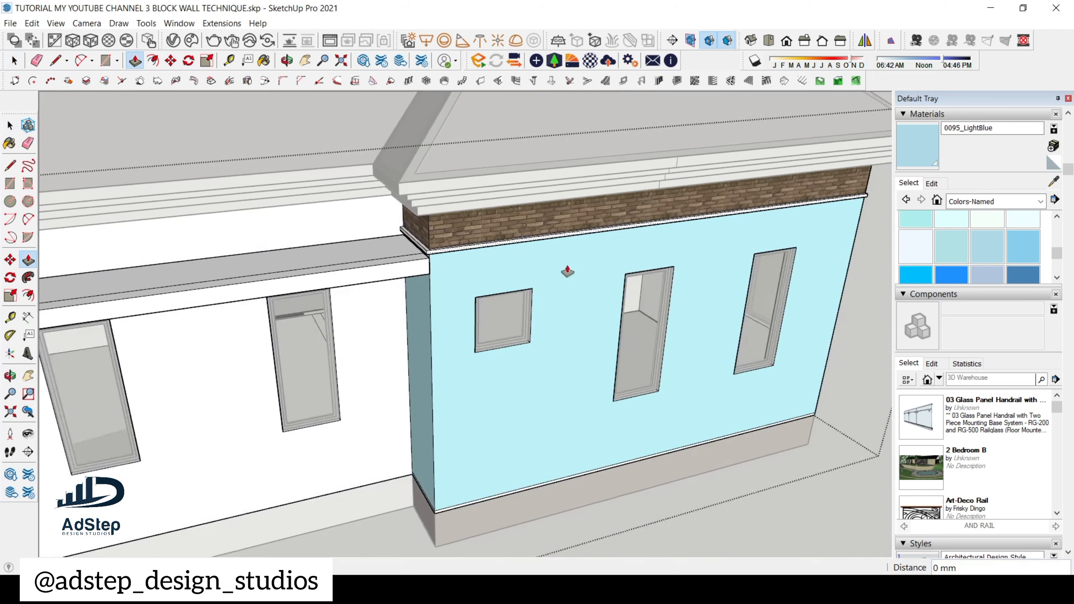
{"action": "middle_click_drag", "start_coordinate": [569, 271], "coordinate": [190, 271]}
{"action": "scroll", "coordinate": [637, 214], "scroll_direction": "up", "scroll_amount": 2}
{"action": "scroll", "coordinate": [638, 214], "scroll_direction": "down", "scroll_amount": 6}
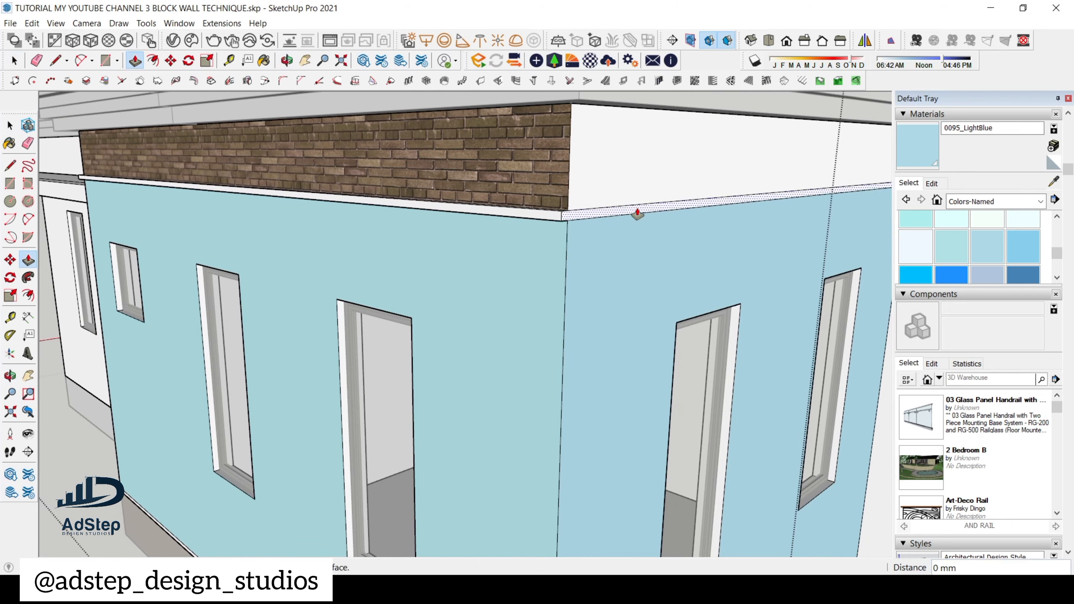
- Extrude the narrow strip just above the plinth by 35 mm on the long wall, side wall and short return
{"action": "scroll", "coordinate": [622, 418], "scroll_direction": "up", "scroll_amount": 4}
{"action": "scroll", "coordinate": [622, 418], "scroll_direction": "up", "scroll_amount": 4}
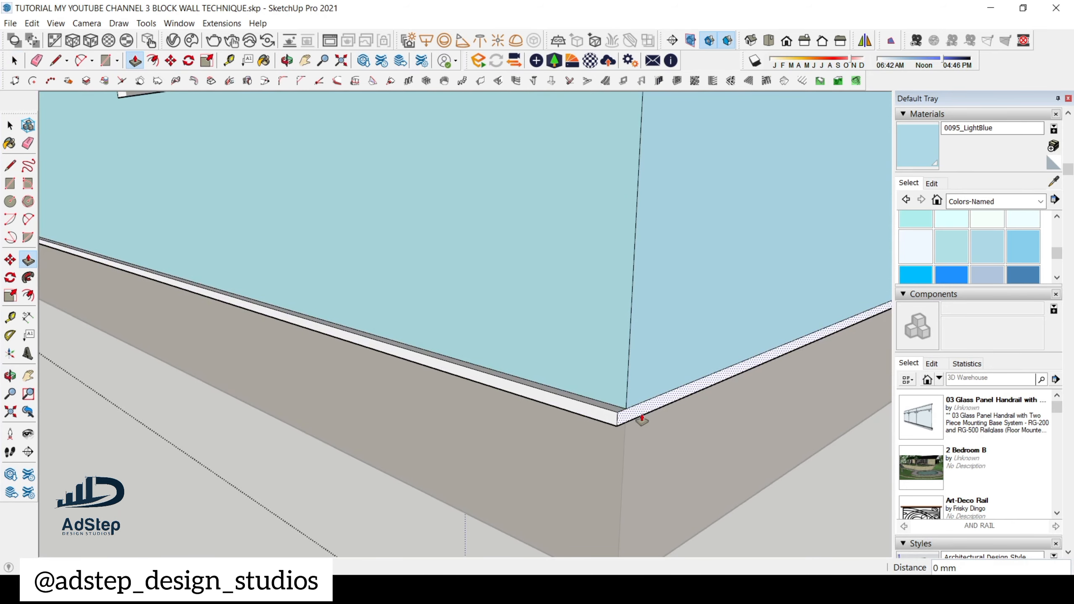
{"action": "scroll", "coordinate": [642, 419], "scroll_direction": "down", "scroll_amount": 8}
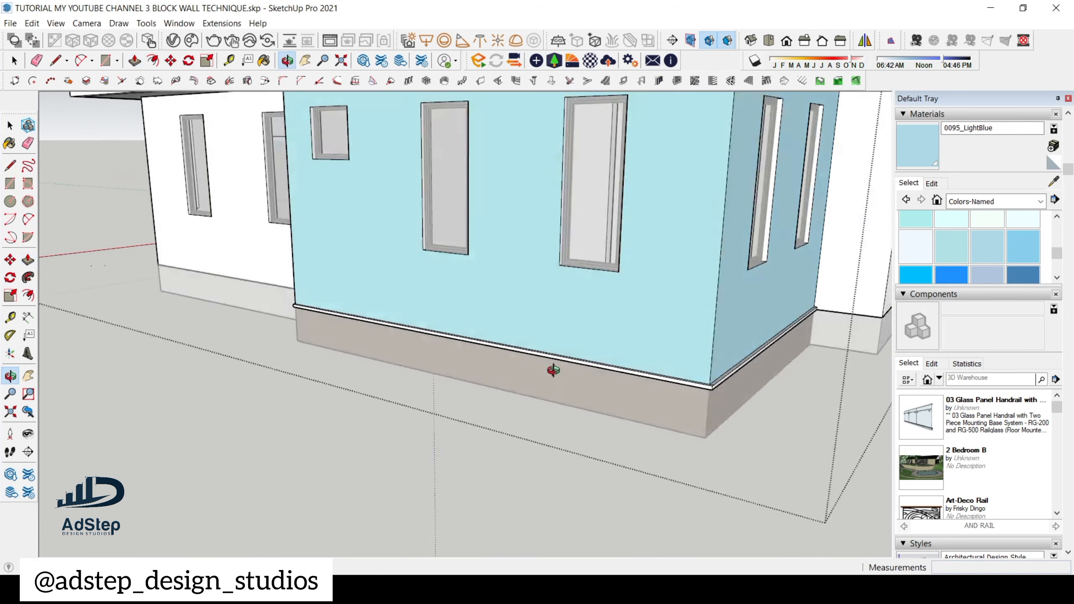
{"action": "scroll", "coordinate": [434, 365], "scroll_direction": "up", "scroll_amount": 5}
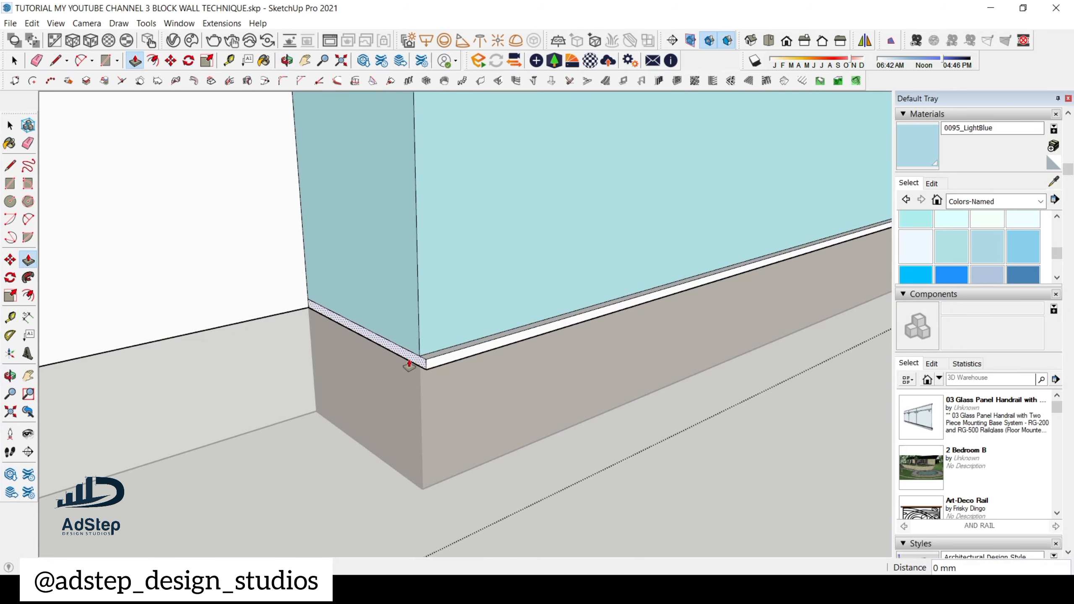
{"action": "scroll", "coordinate": [529, 408], "scroll_direction": "down", "scroll_amount": 10}
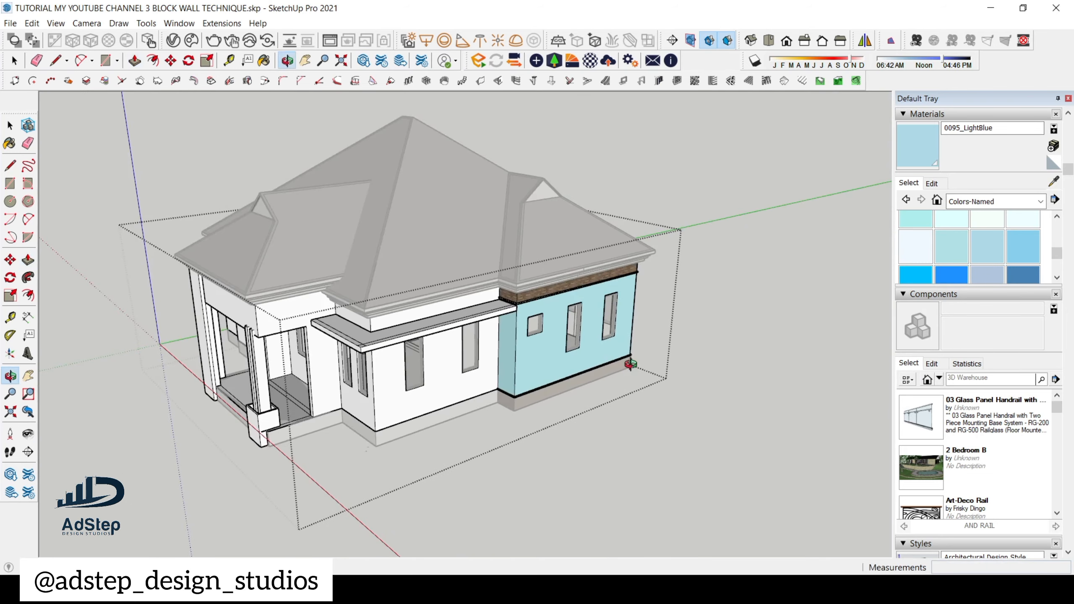
- Sample Brick Rough Dark from the existing band and paint the side wall's upper band with it
{"action": "scroll", "coordinate": [578, 318], "scroll_direction": "up", "scroll_amount": 6}
{"action": "key", "text": "space"}
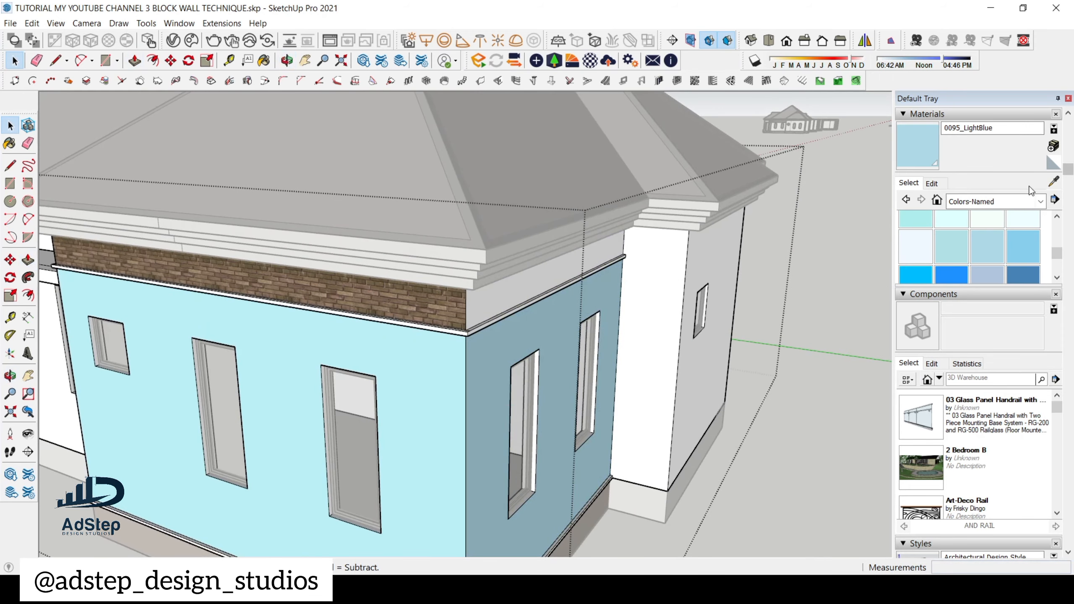
{"action": "left_click", "coordinate": [1054, 186]}
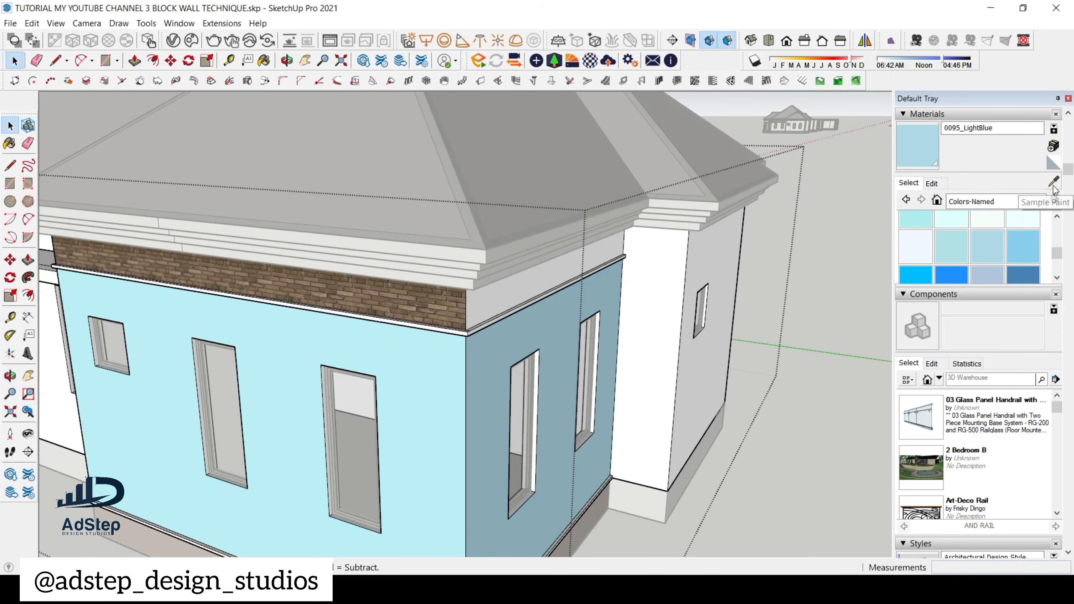
{"action": "left_click", "coordinate": [456, 310]}
{"action": "scroll", "coordinate": [626, 305], "scroll_direction": "down", "scroll_amount": 6}
{"action": "scroll", "coordinate": [585, 434], "scroll_direction": "up", "scroll_amount": 4}
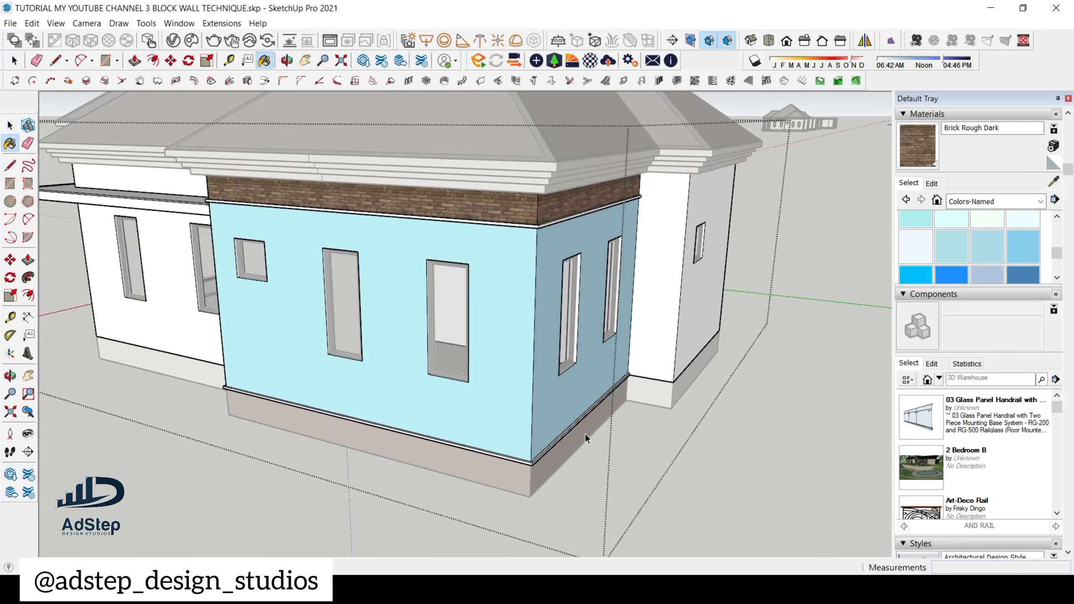
- Look over the blue walls and brick bands from several sides and leave the wall group
{"action": "key", "text": "space"}
{"action": "scroll", "coordinate": [535, 347], "scroll_direction": "down", "scroll_amount": 2}
{"action": "left_click", "coordinate": [504, 357]}
{"action": "scroll", "coordinate": [554, 338], "scroll_direction": "down", "scroll_amount": 4}
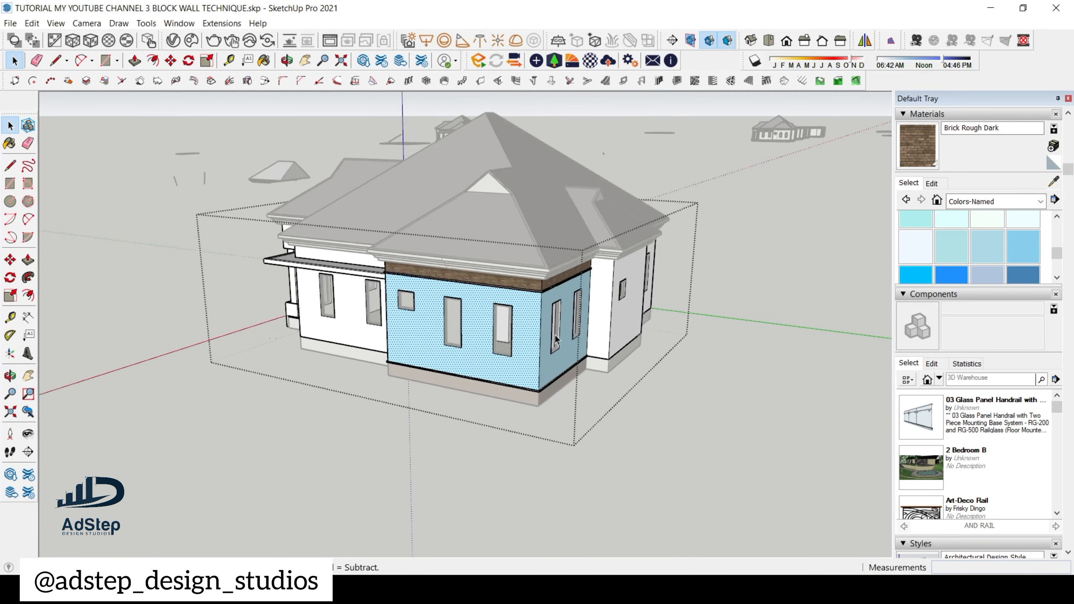
{"action": "middle_click_drag", "start_coordinate": [555, 340], "coordinate": [798, 351]}
{"action": "scroll", "coordinate": [502, 321], "scroll_direction": "up", "scroll_amount": 2}
{"action": "middle_click_drag", "start_coordinate": [502, 321], "coordinate": [553, 247]}
{"action": "left_click", "coordinate": [684, 427]}
- Open the house group for editing and select the flat canopy slab wrapping the corner above the windows
{"action": "scroll", "coordinate": [632, 336], "scroll_direction": "down", "scroll_amount": 2}
{"action": "scroll", "coordinate": [568, 304], "scroll_direction": "up", "scroll_amount": 5}
{"action": "middle_click_drag", "start_coordinate": [565, 335], "coordinate": [561, 436]}
{"action": "scroll", "coordinate": [458, 385], "scroll_direction": "up", "scroll_amount": 6}
{"action": "left_click", "coordinate": [425, 365]}
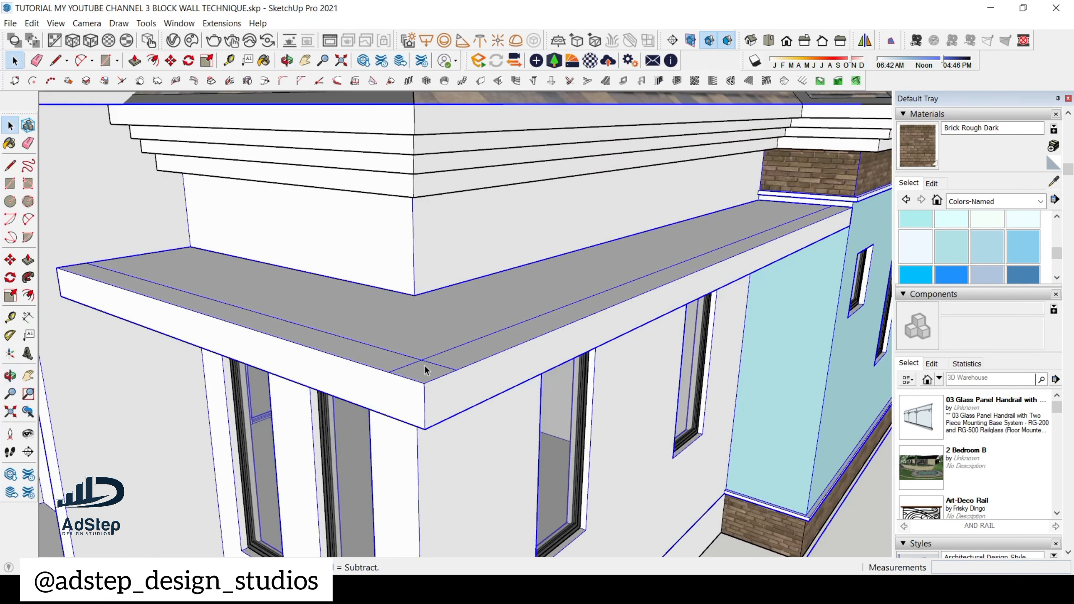
{"action": "double_click", "coordinate": [425, 365]}
{"action": "scroll", "coordinate": [504, 345], "scroll_direction": "down", "scroll_amount": 2}
{"action": "scroll", "coordinate": [487, 371], "scroll_direction": "up", "scroll_amount": 3}
{"action": "left_click", "coordinate": [491, 362]}
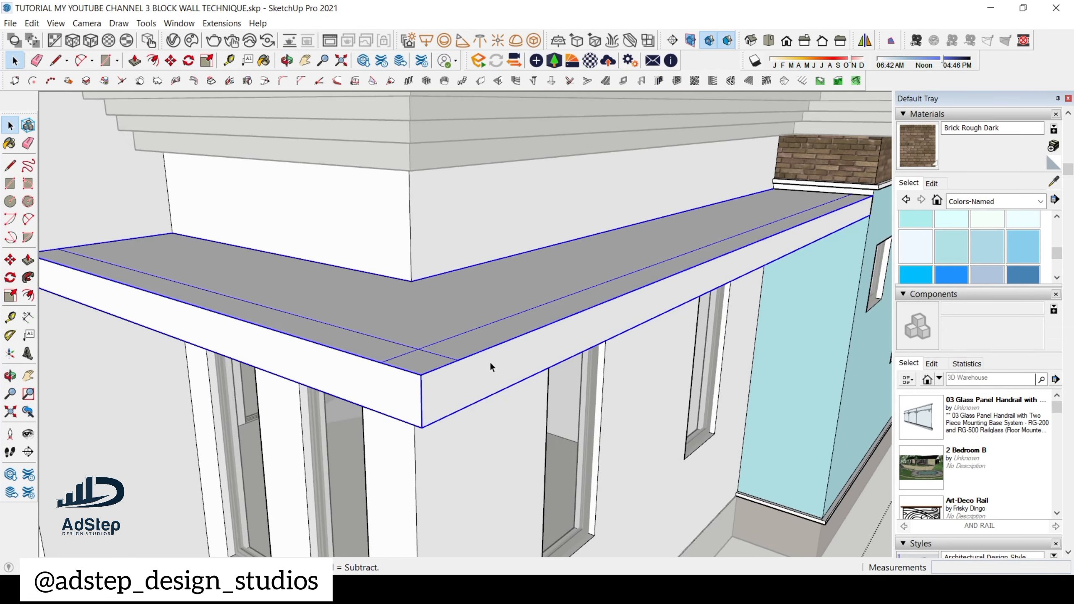
- Open the canopy slab group for editing and select its long front face
{"action": "scroll", "coordinate": [529, 320], "scroll_direction": "down", "scroll_amount": 3}
{"action": "scroll", "coordinate": [529, 351], "scroll_direction": "up", "scroll_amount": 2}
{"action": "double_click", "coordinate": [529, 351]}
{"action": "scroll", "coordinate": [447, 383], "scroll_direction": "up", "scroll_amount": 2}
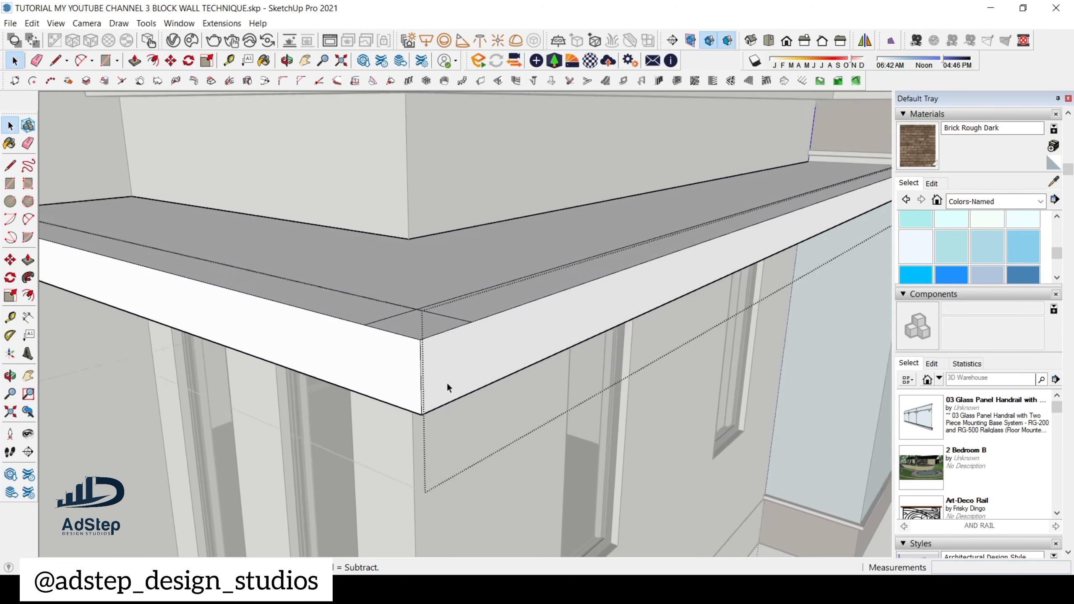
{"action": "scroll", "coordinate": [470, 346], "scroll_direction": "down", "scroll_amount": 5}
{"action": "left_click", "coordinate": [485, 324]}
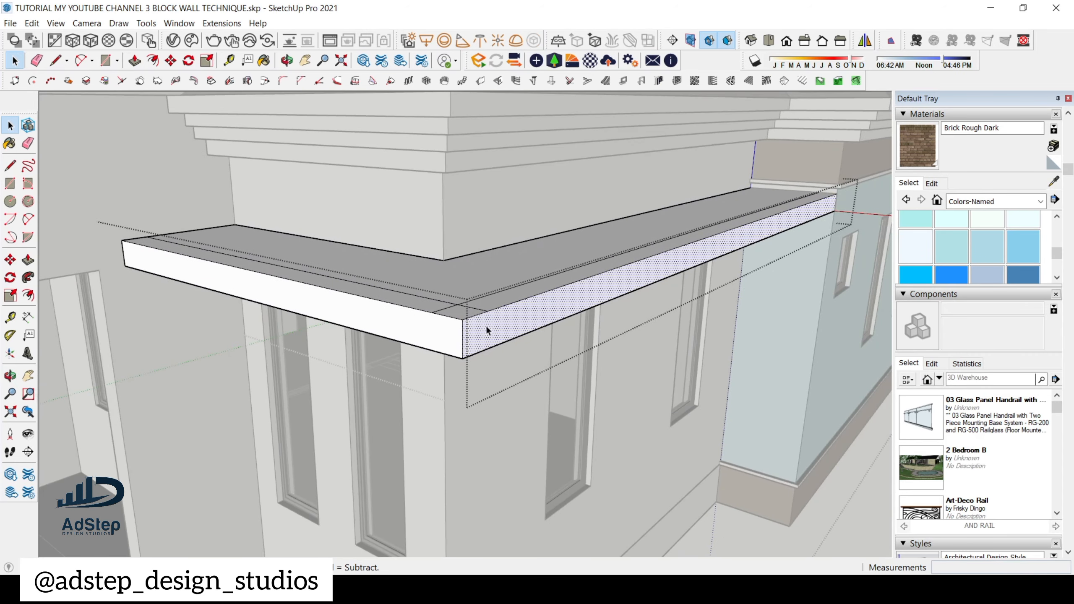
{"action": "scroll", "coordinate": [485, 322], "scroll_direction": "up", "scroll_amount": 2}
{"action": "scroll", "coordinate": [510, 284], "scroll_direction": "down", "scroll_amount": 4}
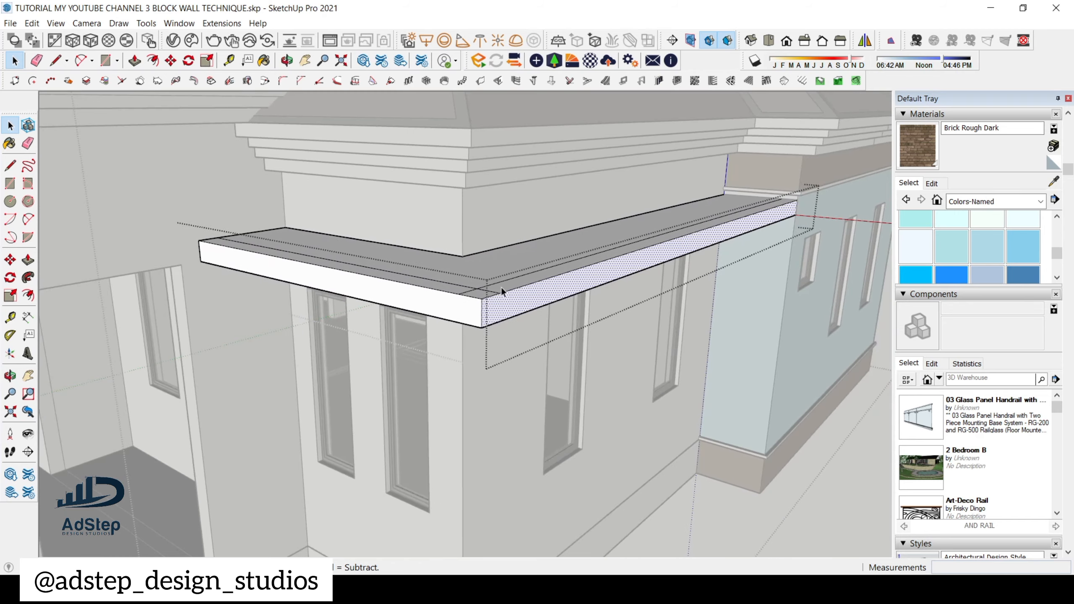
{"action": "scroll", "coordinate": [506, 296], "scroll_direction": "down", "scroll_amount": 2}
{"action": "scroll", "coordinate": [512, 307], "scroll_direction": "up", "scroll_amount": 3}
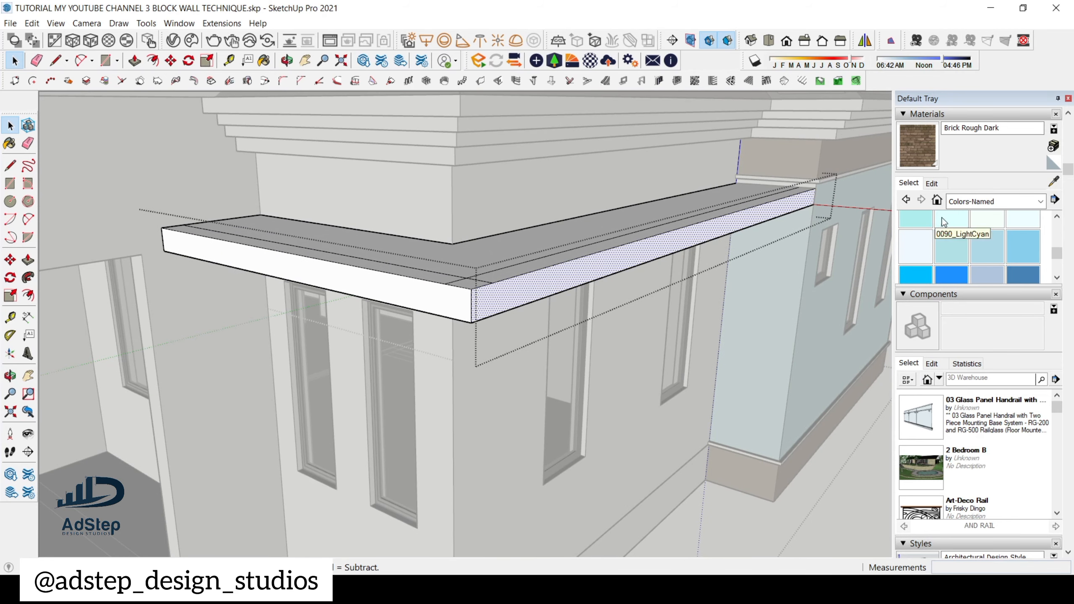
- Browse the Asphalt and Concrete material collection and pick Polished Concrete Old
{"action": "left_click", "coordinate": [931, 183]}
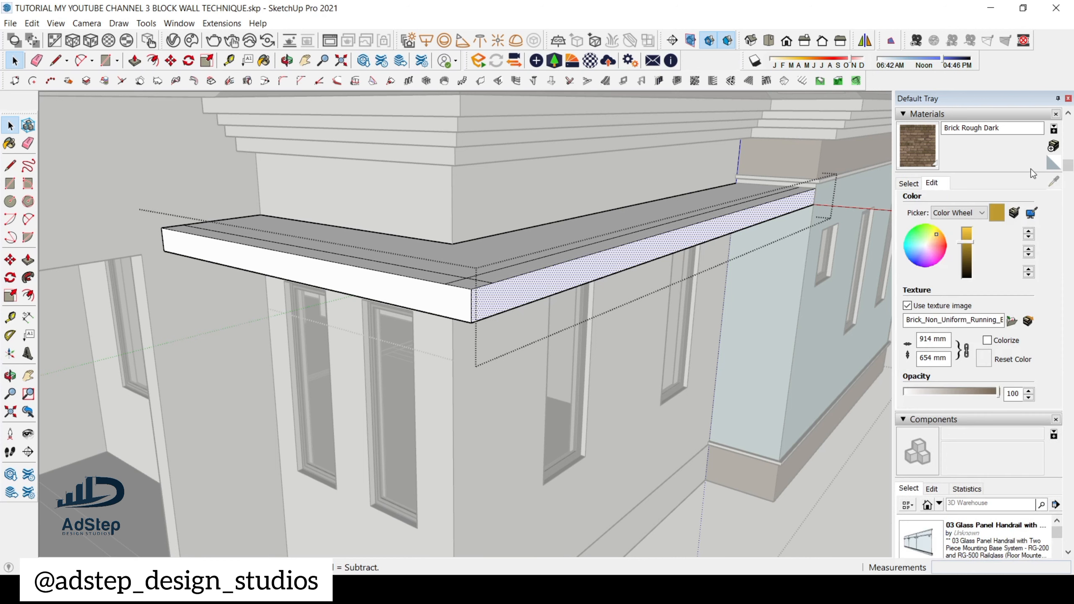
{"action": "left_click", "coordinate": [908, 183]}
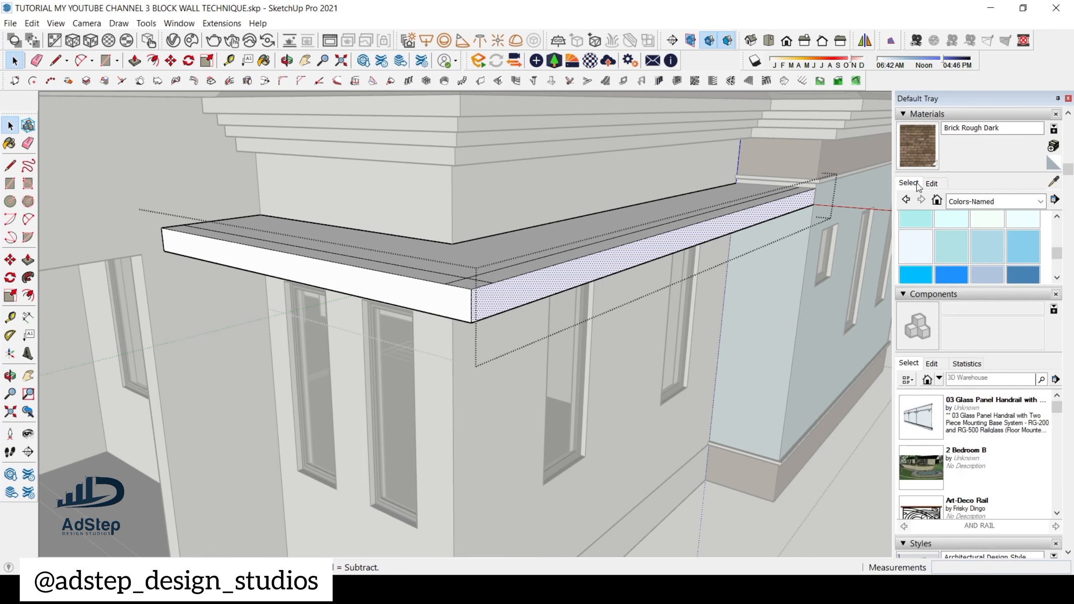
{"action": "left_click", "coordinate": [1056, 183]}
{"action": "left_click", "coordinate": [660, 243]}
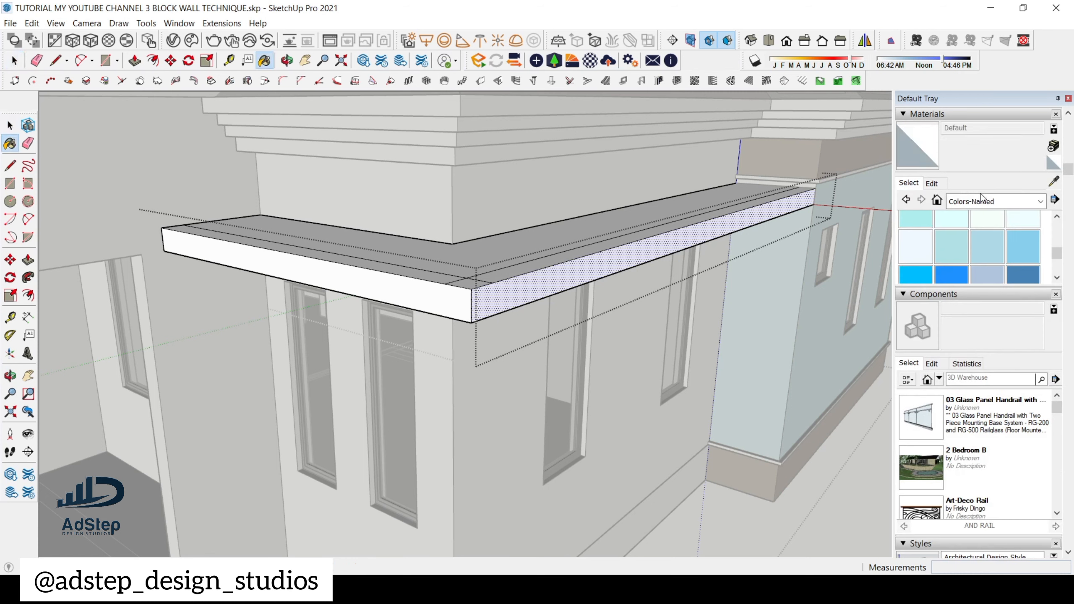
{"action": "left_click", "coordinate": [1034, 203]}
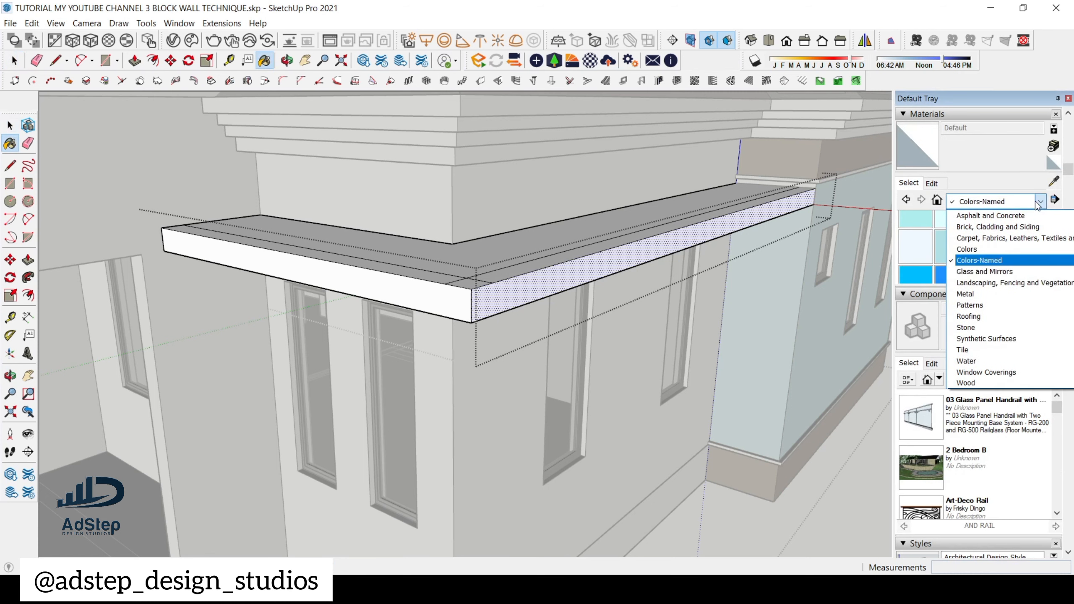
{"action": "left_click", "coordinate": [998, 216]}
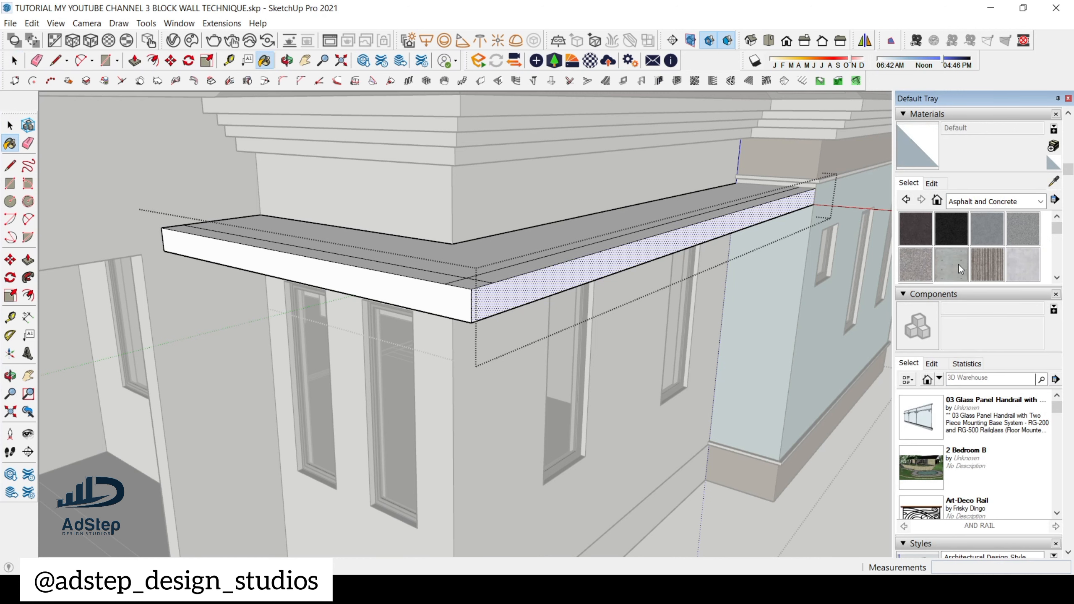
{"action": "scroll", "coordinate": [969, 261], "scroll_direction": "down", "scroll_amount": 3}
{"action": "scroll", "coordinate": [983, 252], "scroll_direction": "up", "scroll_amount": 3}
{"action": "scroll", "coordinate": [983, 253], "scroll_direction": "down", "scroll_amount": 3}
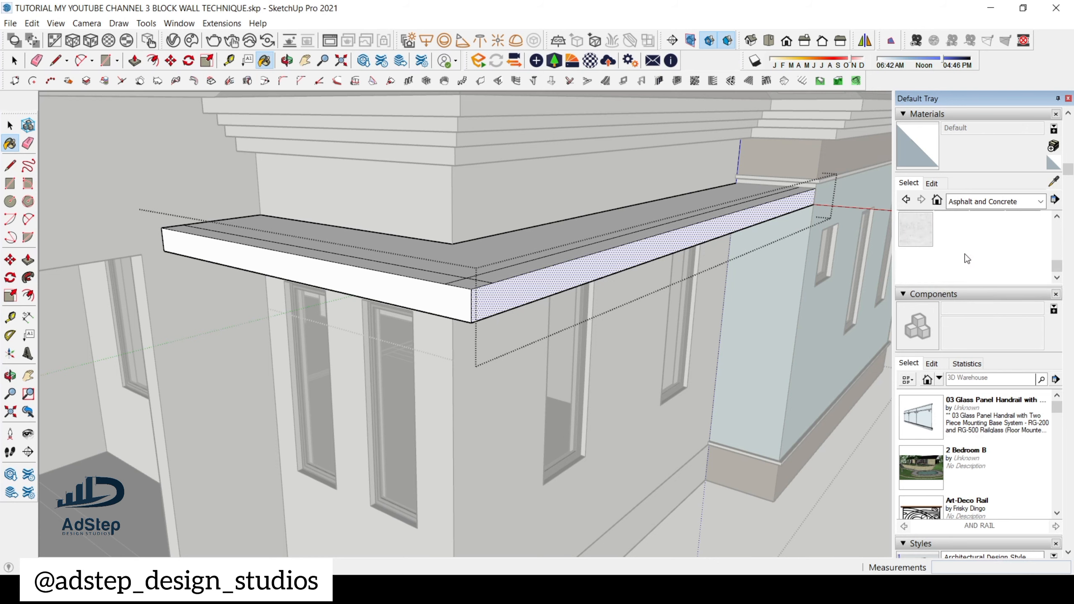
{"action": "left_click", "coordinate": [916, 229]}
- Paint the canopy slab's two front faces and its top faces with the concrete material
{"action": "left_click", "coordinate": [516, 289]}
{"action": "left_click", "coordinate": [464, 292]}
{"action": "scroll", "coordinate": [470, 283], "scroll_direction": "up", "scroll_amount": 4}
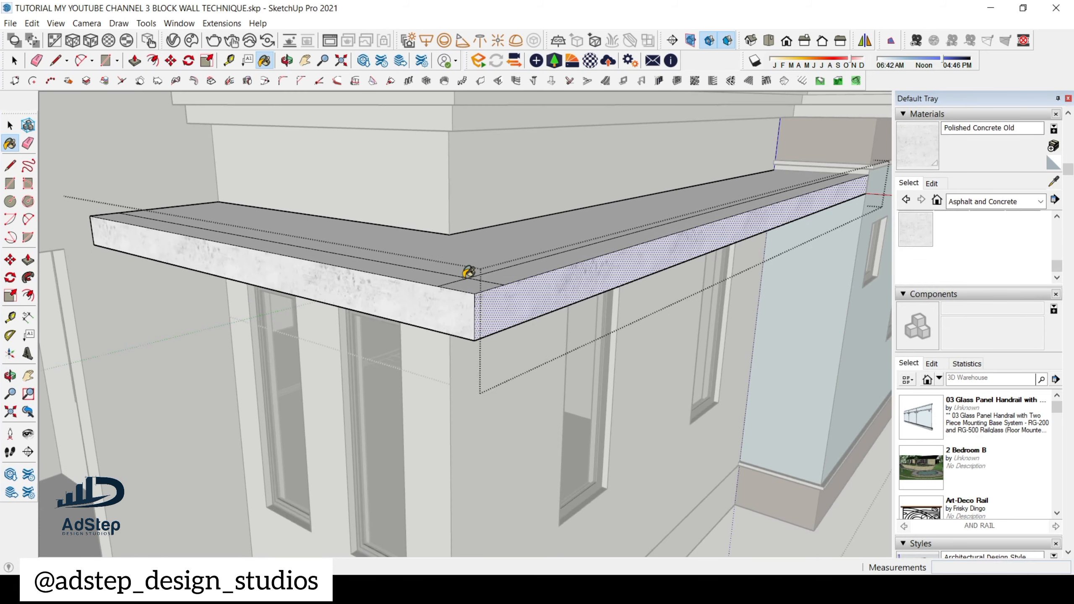
{"action": "left_click", "coordinate": [433, 270]}
{"action": "left_click", "coordinate": [503, 238]}
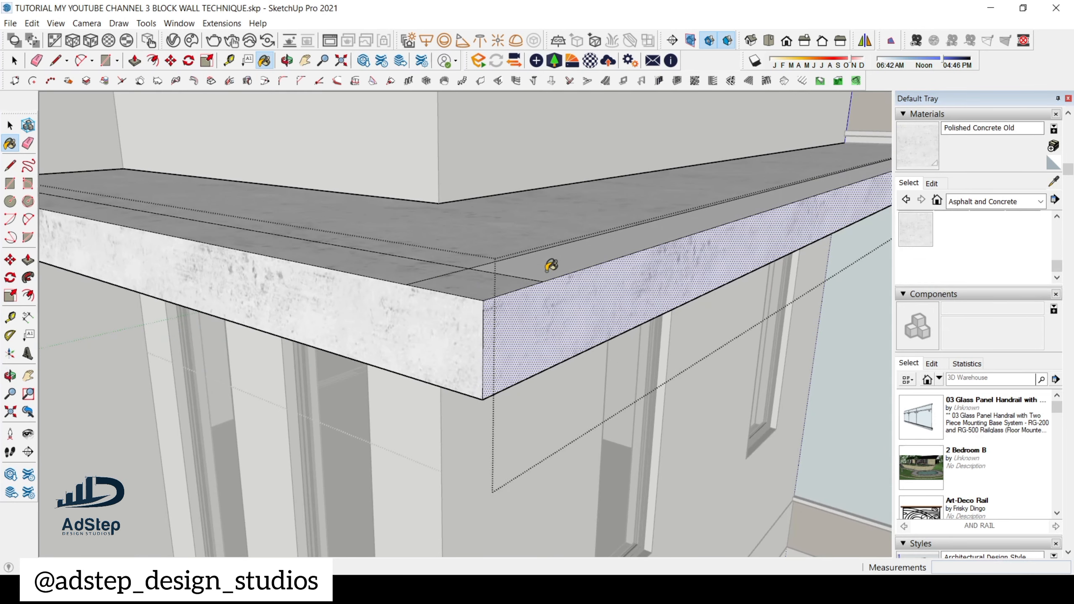
{"action": "left_click", "coordinate": [552, 266]}
{"action": "middle_click_drag", "start_coordinate": [551, 266], "coordinate": [469, 264]}
{"action": "scroll", "coordinate": [469, 264], "scroll_direction": "down", "scroll_amount": 5}
{"action": "key", "text": "space"}
{"action": "scroll", "coordinate": [548, 277], "scroll_direction": "up", "scroll_amount": 4}
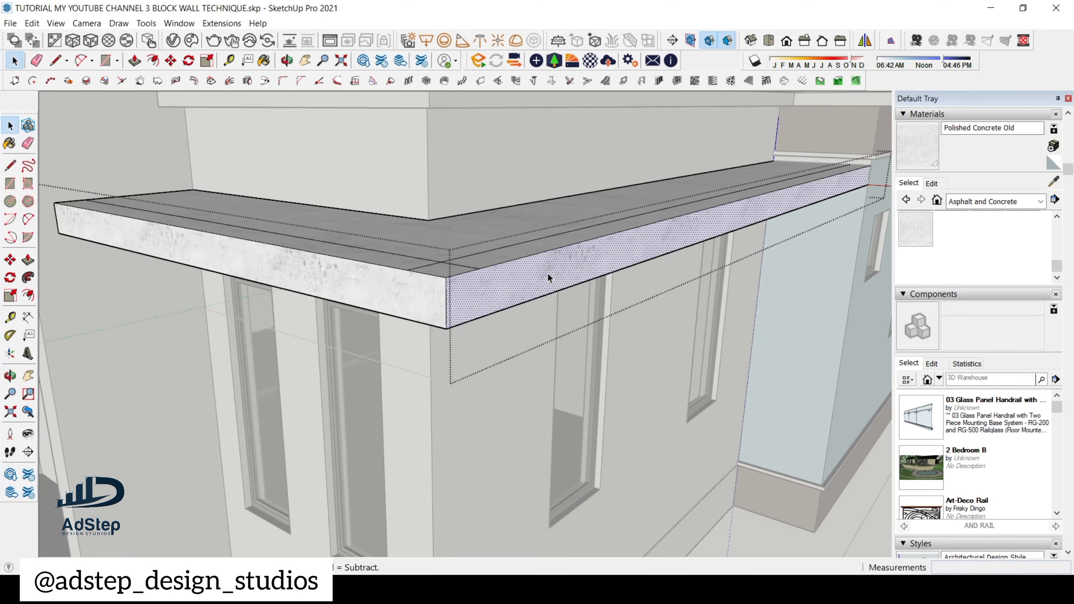
- Search the texture images for "stuc" and load Finishes.Plaster.Stucco.Fine.White.bump.png as the Polished Concrete Old material's texture
{"action": "left_click", "coordinate": [932, 184]}
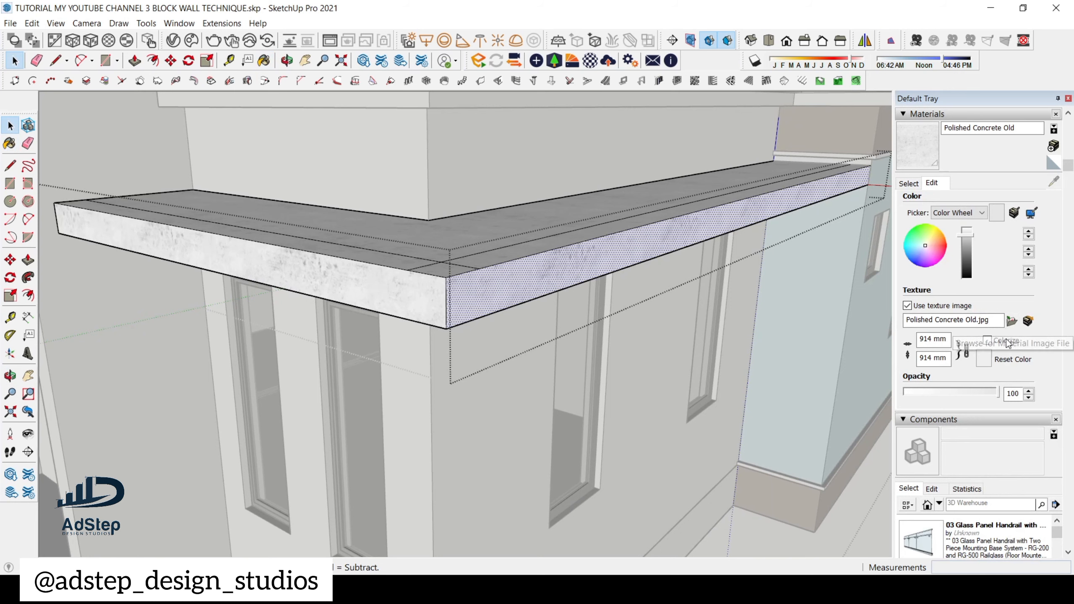
{"action": "left_click", "coordinate": [1013, 321]}
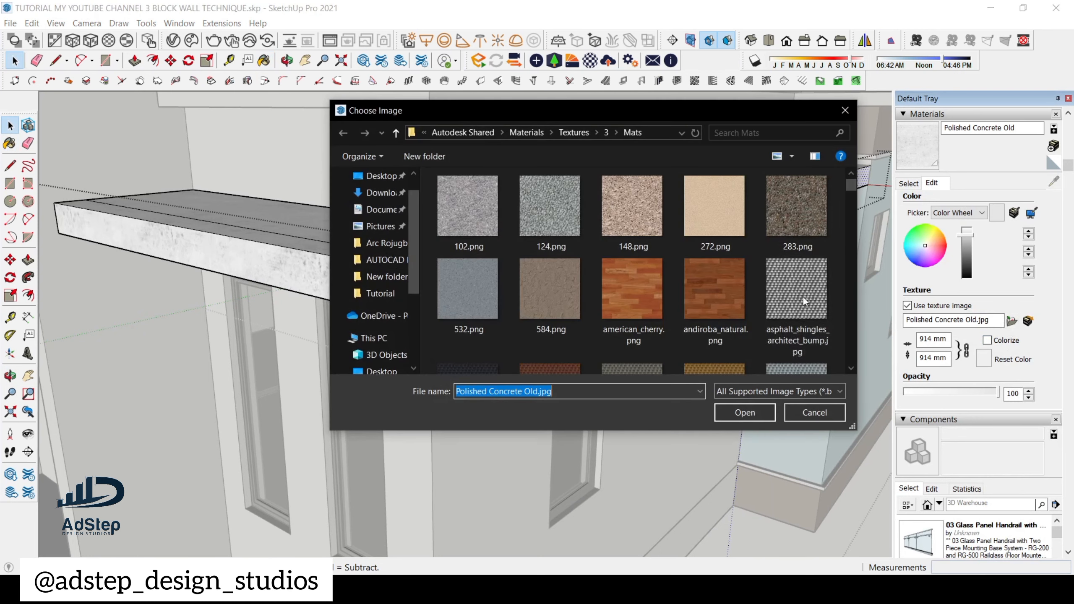
{"action": "left_click", "coordinate": [757, 134]}
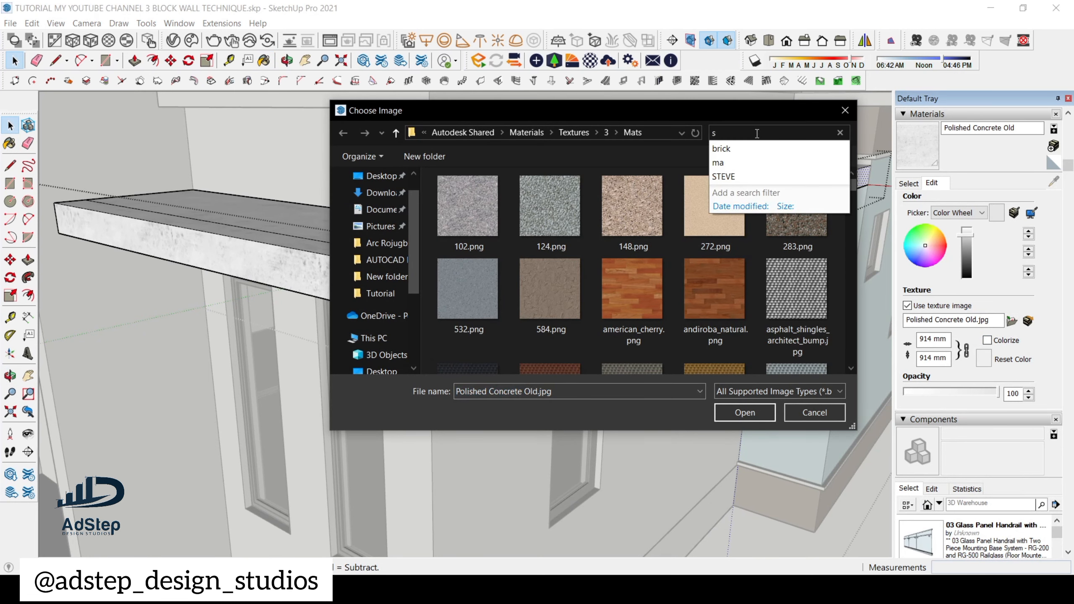
{"action": "type", "text": "stuc"}
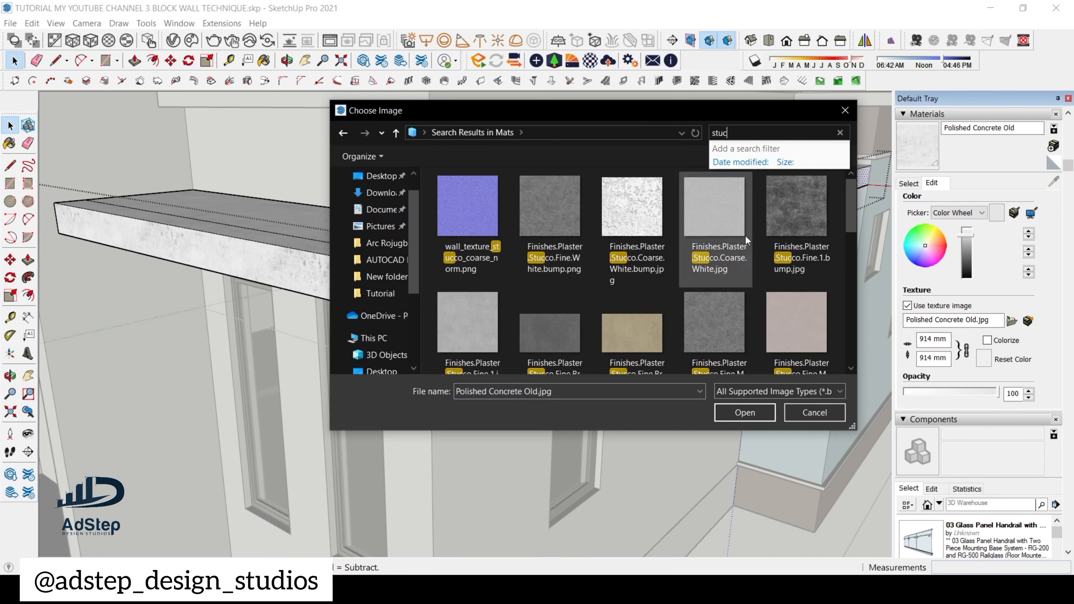
{"action": "scroll", "coordinate": [746, 235], "scroll_direction": "down", "scroll_amount": 1}
{"action": "scroll", "coordinate": [746, 234], "scroll_direction": "down", "scroll_amount": 5}
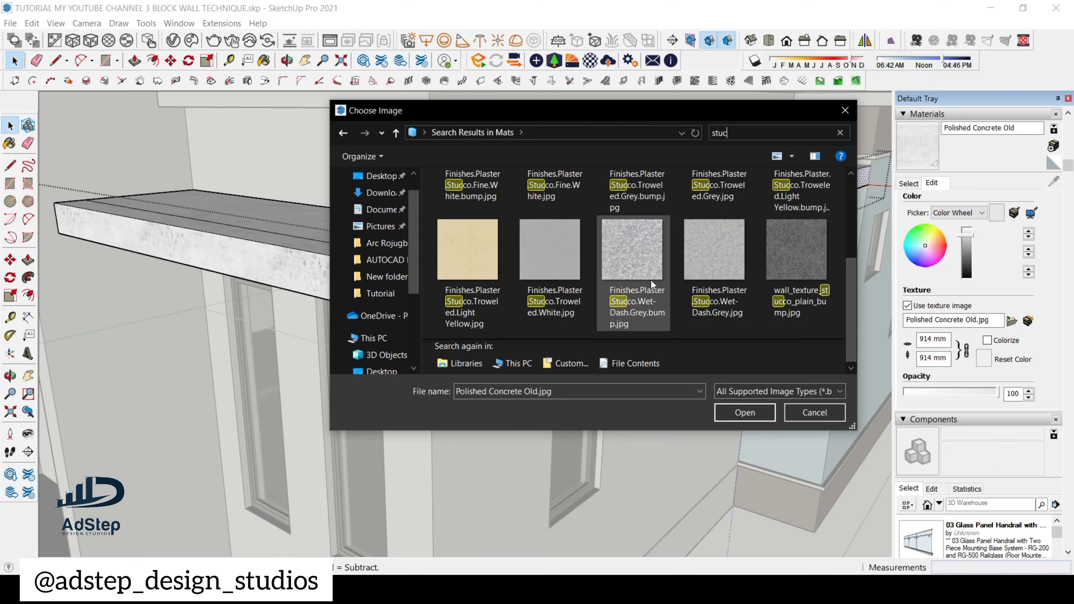
{"action": "scroll", "coordinate": [651, 279], "scroll_direction": "up", "scroll_amount": 6}
{"action": "scroll", "coordinate": [651, 281], "scroll_direction": "down", "scroll_amount": 5}
{"action": "scroll", "coordinate": [651, 279], "scroll_direction": "up", "scroll_amount": 5}
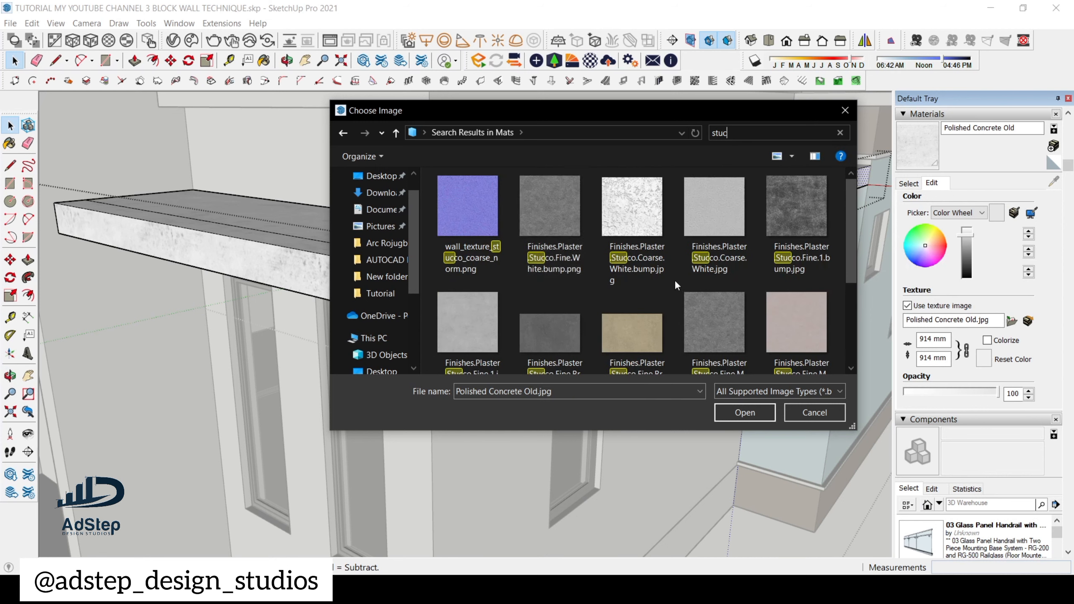
{"action": "scroll", "coordinate": [590, 271], "scroll_direction": "down", "scroll_amount": 5}
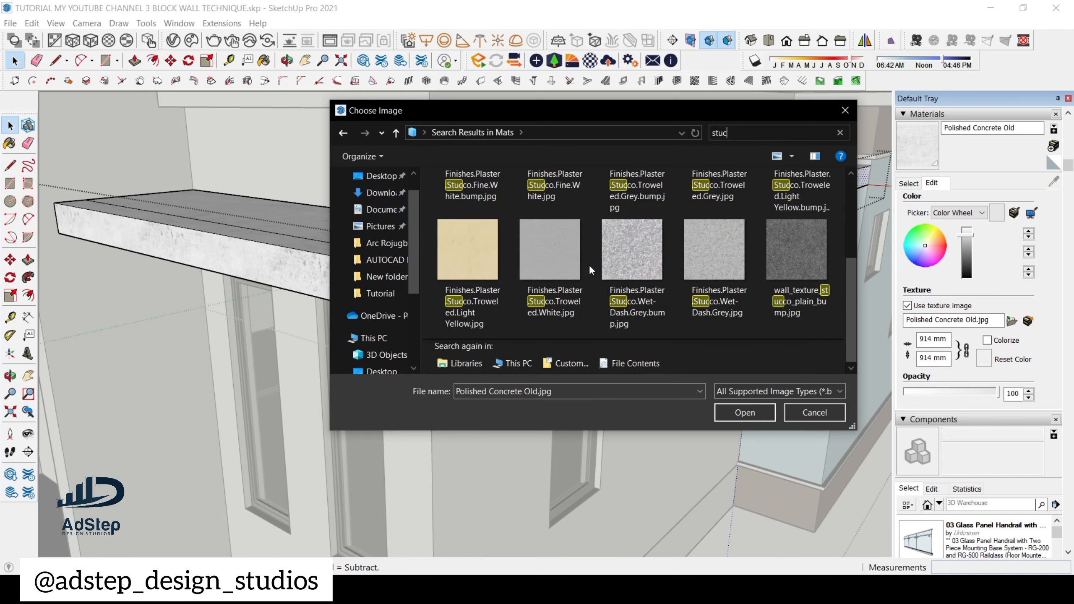
{"action": "scroll", "coordinate": [589, 264], "scroll_direction": "up", "scroll_amount": 5}
{"action": "left_click", "coordinate": [572, 232]}
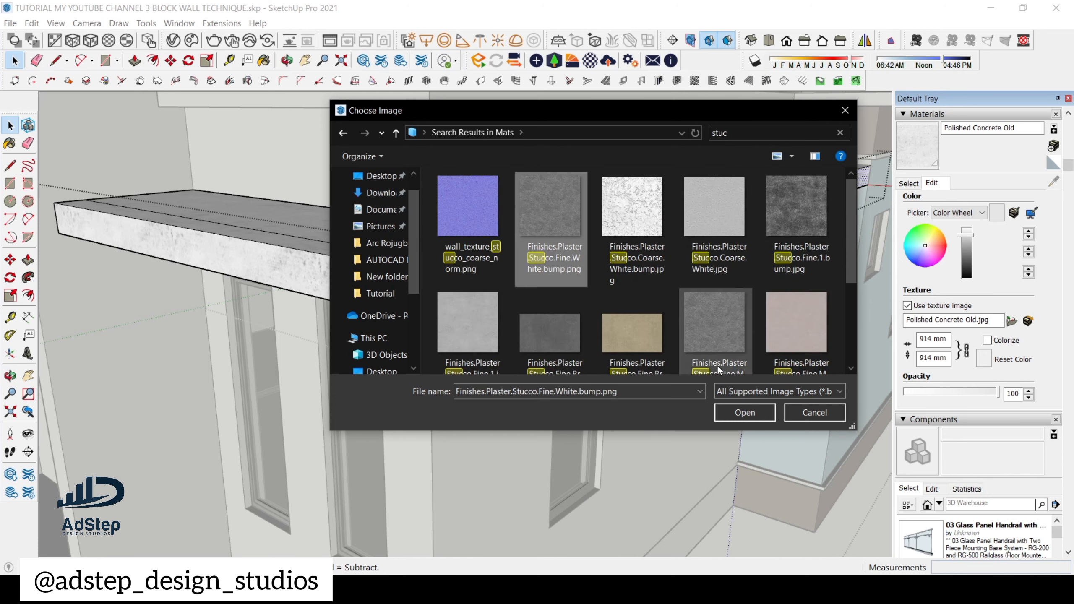
{"action": "left_click", "coordinate": [745, 411]}
- Examine the stucco texture on the canopy slab up close and against the whole house
{"action": "scroll", "coordinate": [505, 245], "scroll_direction": "down", "scroll_amount": 5}
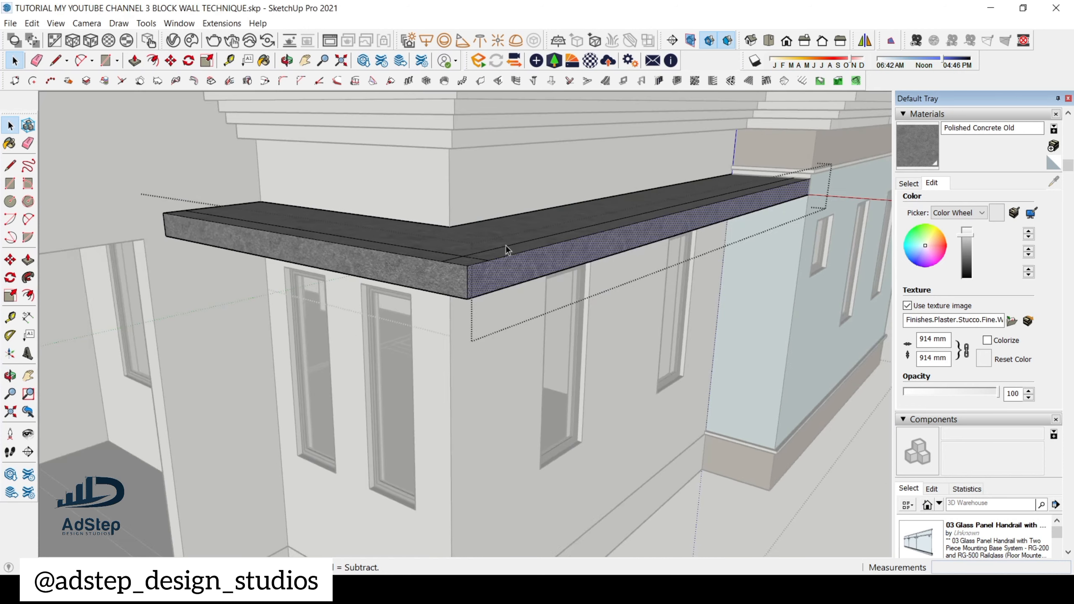
{"action": "scroll", "coordinate": [507, 245], "scroll_direction": "down", "scroll_amount": 5}
{"action": "scroll", "coordinate": [503, 286], "scroll_direction": "up", "scroll_amount": 7}
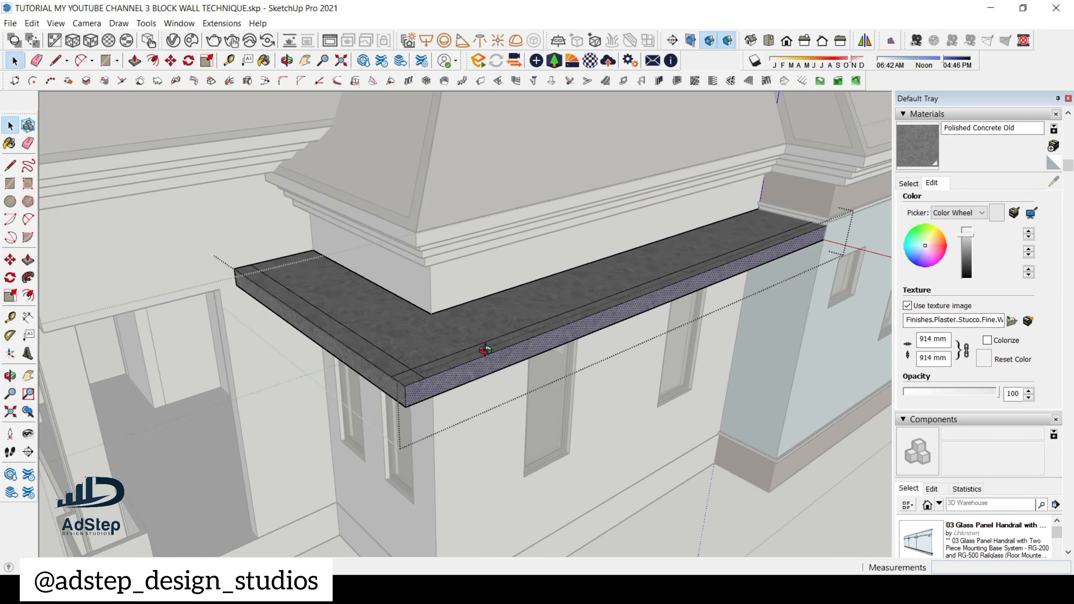
{"action": "middle_click_drag", "start_coordinate": [486, 350], "coordinate": [651, 250]}
{"action": "scroll", "coordinate": [592, 271], "scroll_direction": "down", "scroll_amount": 4}
{"action": "middle_click_drag", "start_coordinate": [585, 314], "coordinate": [454, 352]}
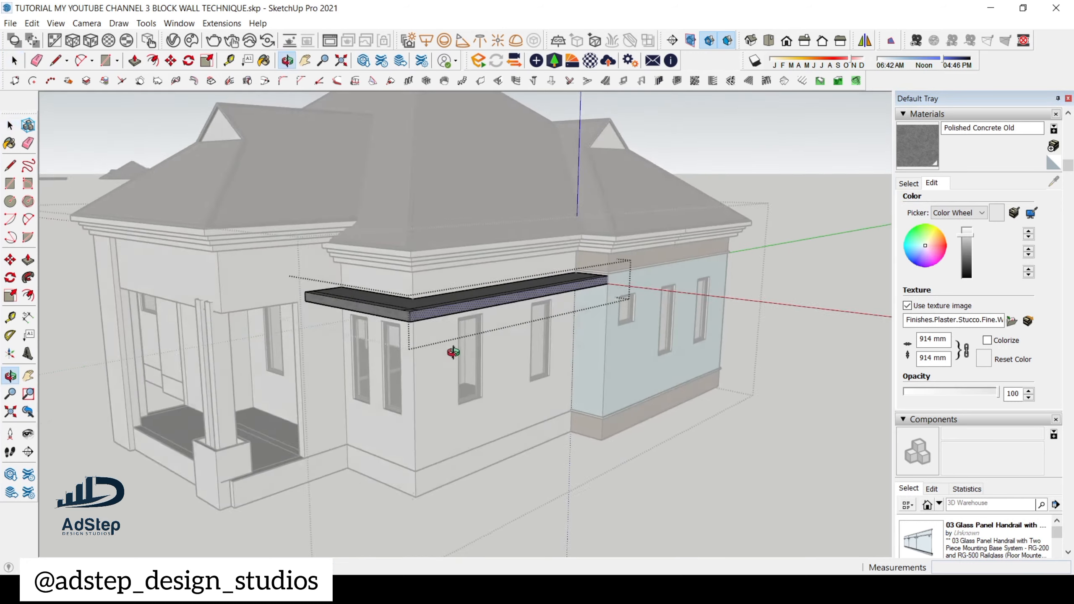
{"action": "scroll", "coordinate": [440, 296], "scroll_direction": "up", "scroll_amount": 3}
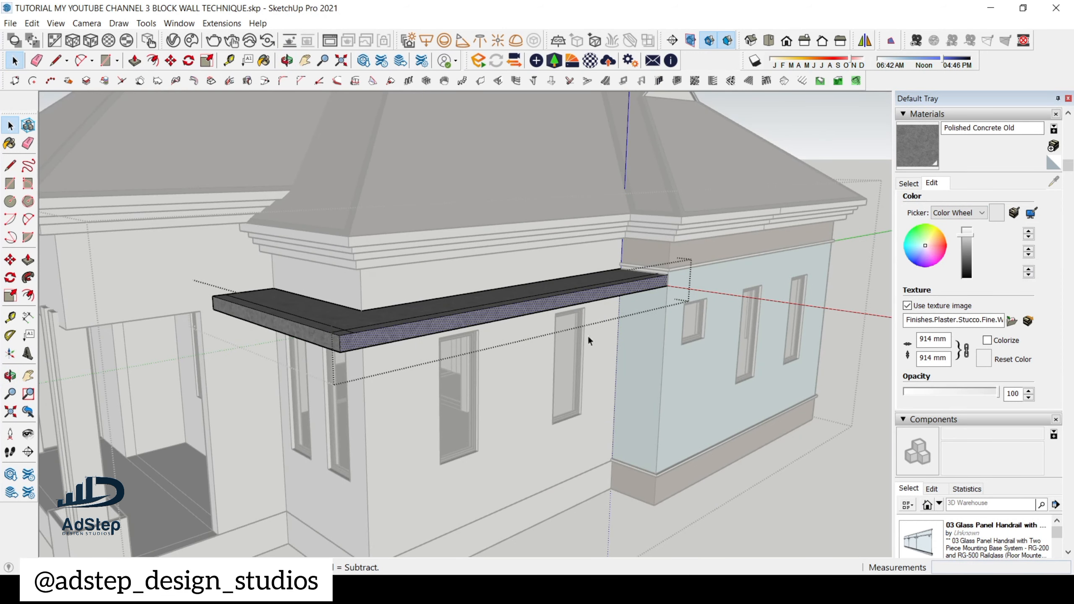
{"action": "scroll", "coordinate": [703, 303], "scroll_direction": "down", "scroll_amount": 3}
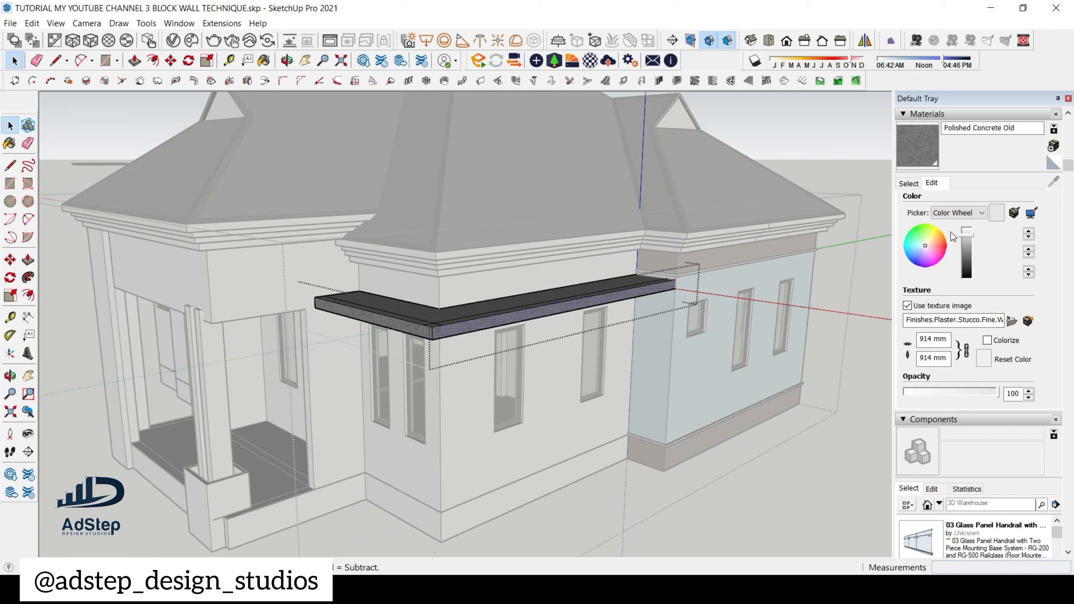
- Try a darker shade and magenta and green tints on the canopy material, then undo its color and texture edits
{"action": "left_click", "coordinate": [971, 271]}
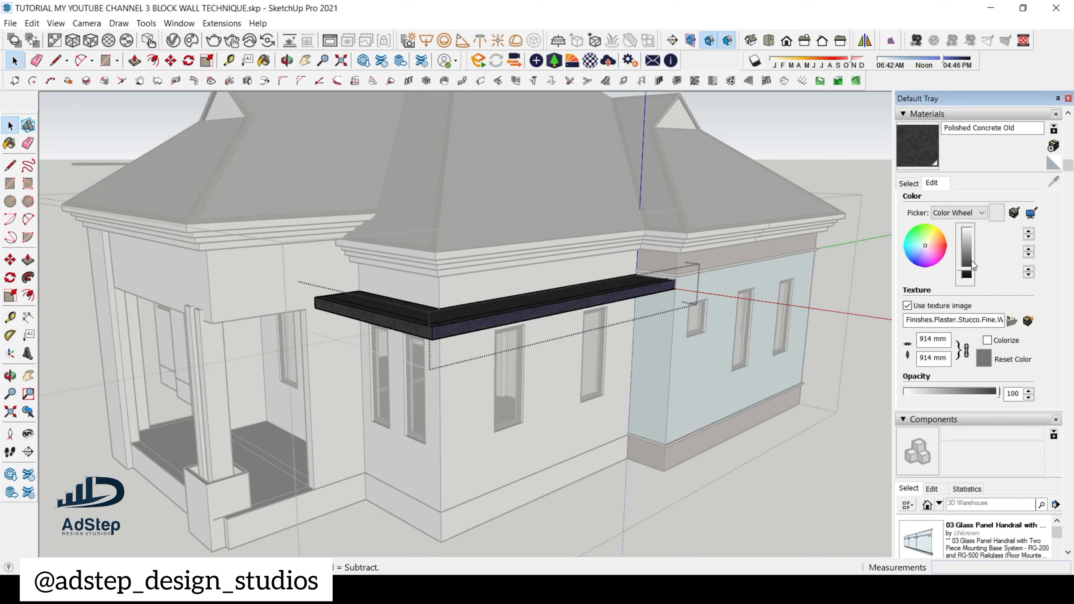
{"action": "left_click", "coordinate": [942, 255]}
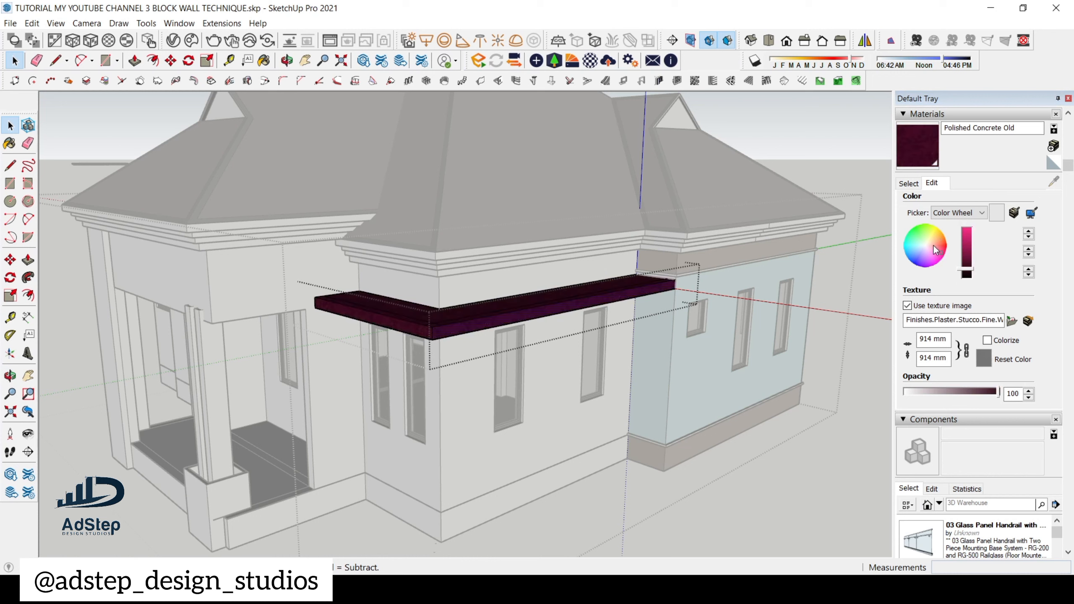
{"action": "left_click", "coordinate": [932, 242]}
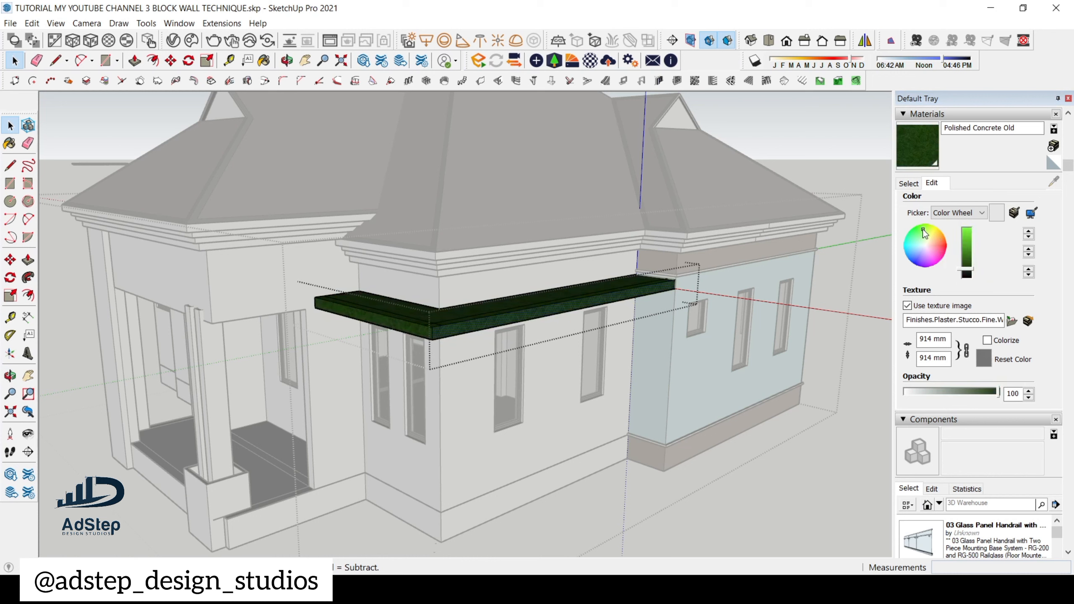
{"action": "left_click", "coordinate": [925, 232]}
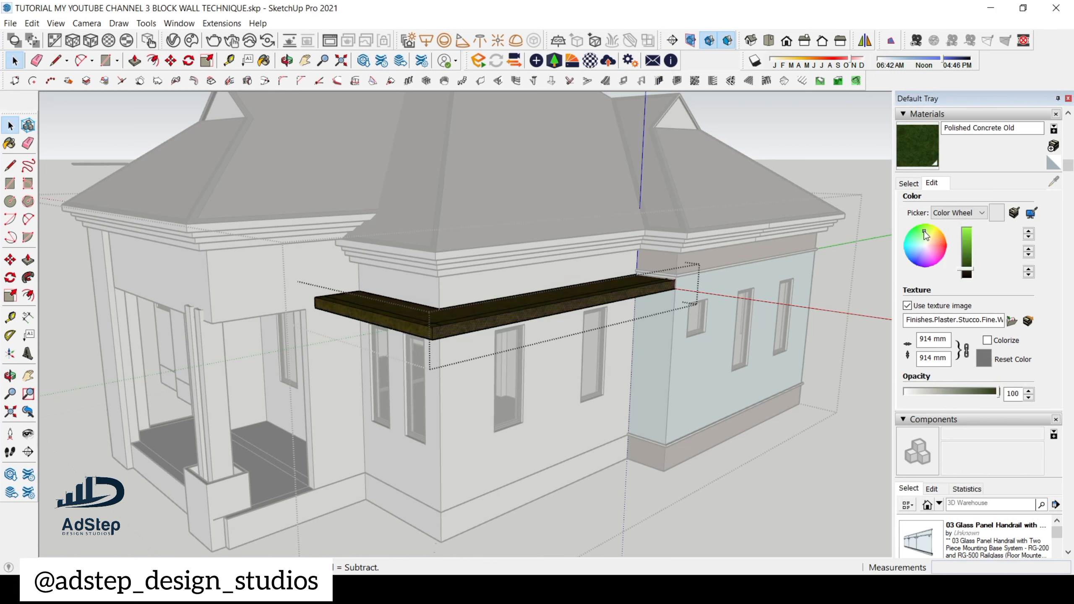
{"action": "key", "text": "ctrl+z"}
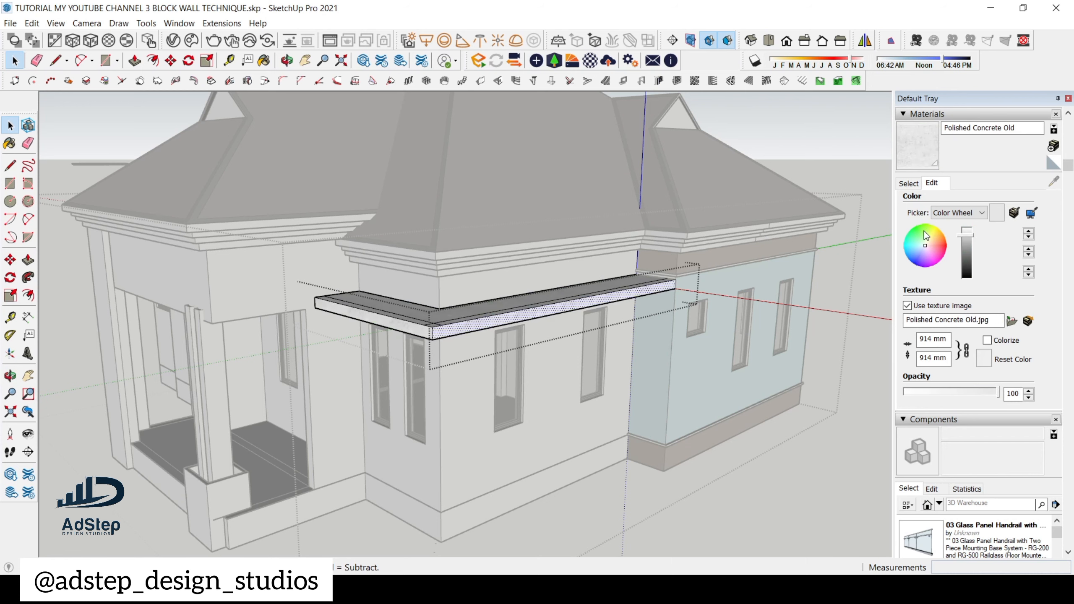
- Search the texture images for "stu" and load Finishes.Plaster.Stucco.Fine.White.bump.png as the Polished Concrete Old material's texture
{"action": "scroll", "coordinate": [464, 331], "scroll_direction": "up", "scroll_amount": 6}
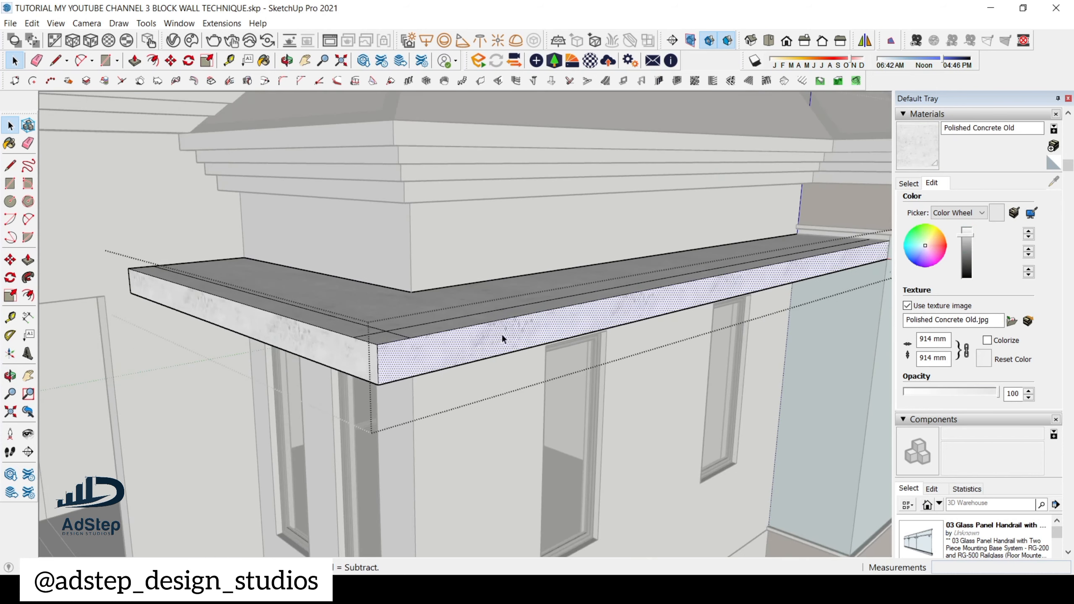
{"action": "left_click", "coordinate": [1012, 320]}
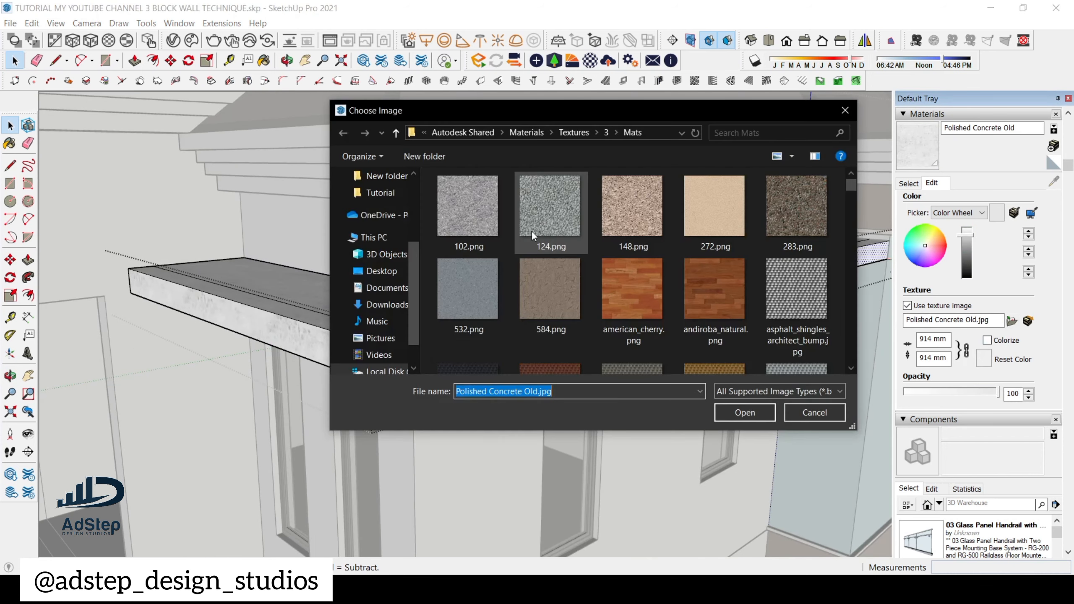
{"action": "left_click", "coordinate": [549, 215]}
{"action": "scroll", "coordinate": [561, 233], "scroll_direction": "down", "scroll_amount": 3}
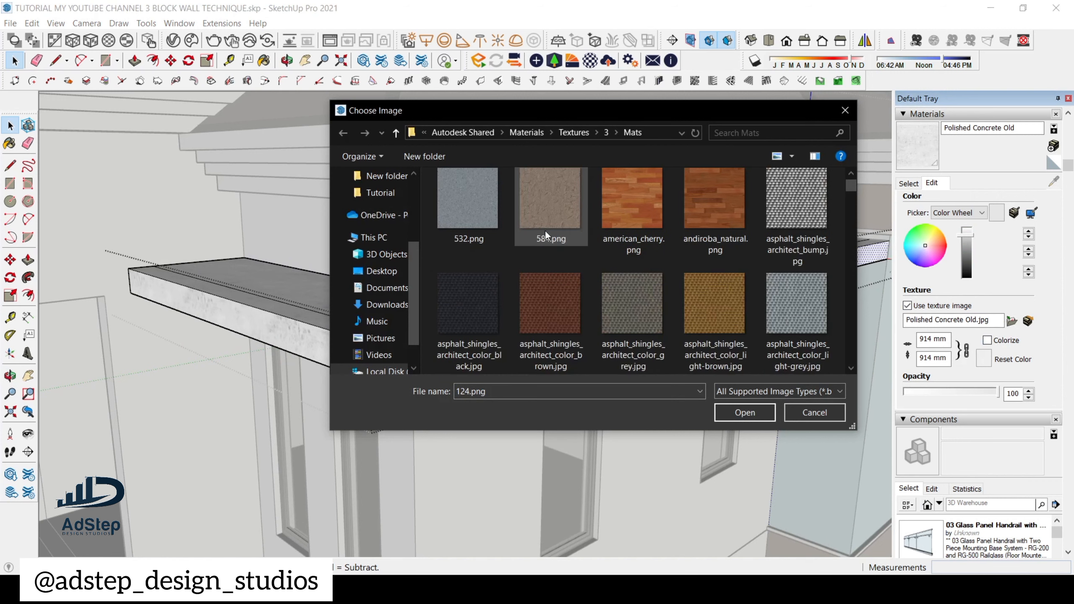
{"action": "scroll", "coordinate": [544, 231], "scroll_direction": "down", "scroll_amount": 3}
{"action": "left_click", "coordinate": [787, 134]}
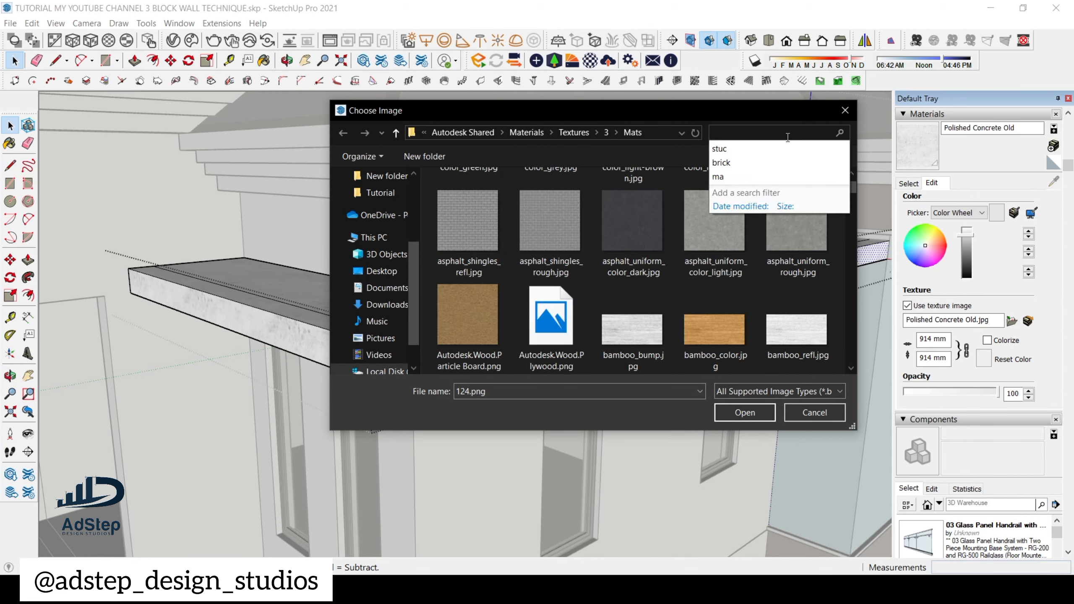
{"action": "type", "text": "st"}
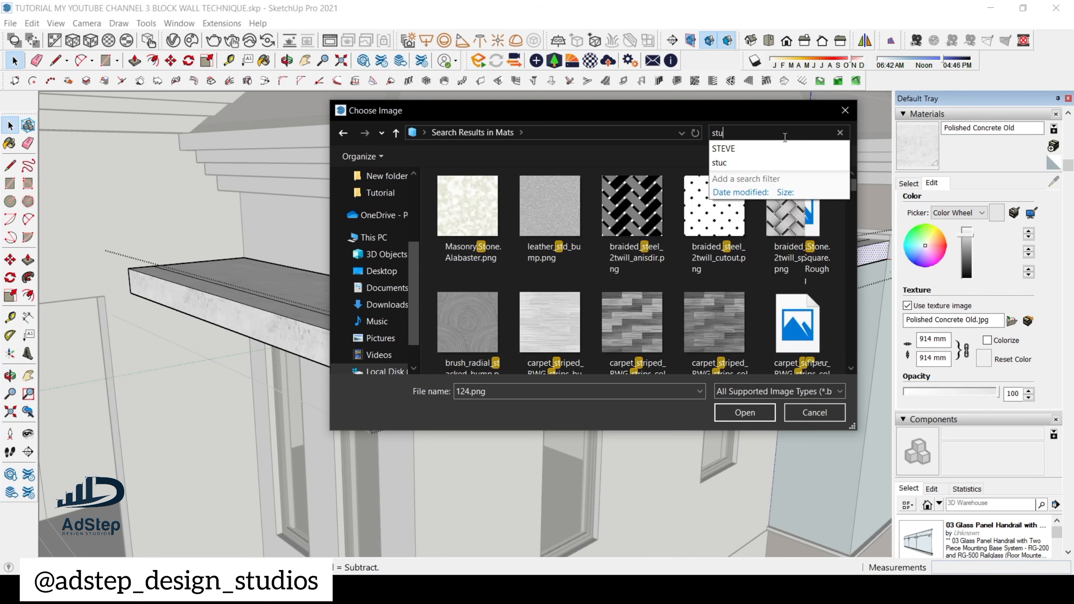
{"action": "type", "text": "u"}
{"action": "left_click", "coordinate": [569, 217]}
{"action": "left_click", "coordinate": [757, 413]}
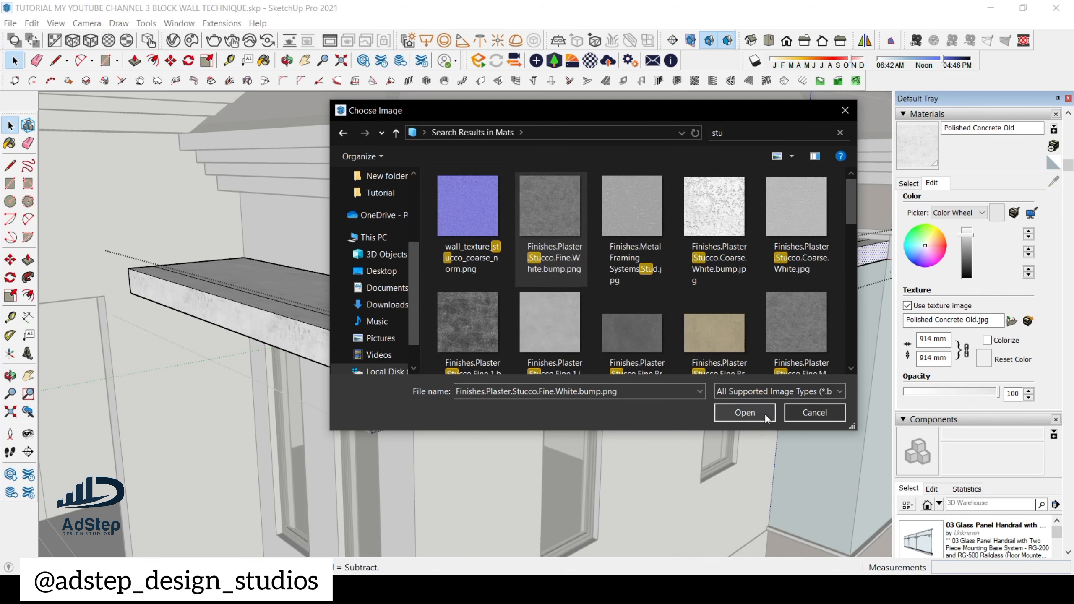
- Examine the retextured canopy and the house exterior from all sides, ending at the front porch
{"action": "scroll", "coordinate": [507, 244], "scroll_direction": "down", "scroll_amount": 3}
{"action": "scroll", "coordinate": [507, 244], "scroll_direction": "down", "scroll_amount": 5}
{"action": "middle_click_drag", "start_coordinate": [508, 248], "coordinate": [250, 307]}
{"action": "scroll", "coordinate": [432, 281], "scroll_direction": "up", "scroll_amount": 3}
{"action": "scroll", "coordinate": [592, 303], "scroll_direction": "down", "scroll_amount": 4}
{"action": "scroll", "coordinate": [499, 266], "scroll_direction": "up", "scroll_amount": 5}
{"action": "scroll", "coordinate": [411, 297], "scroll_direction": "down", "scroll_amount": 5}
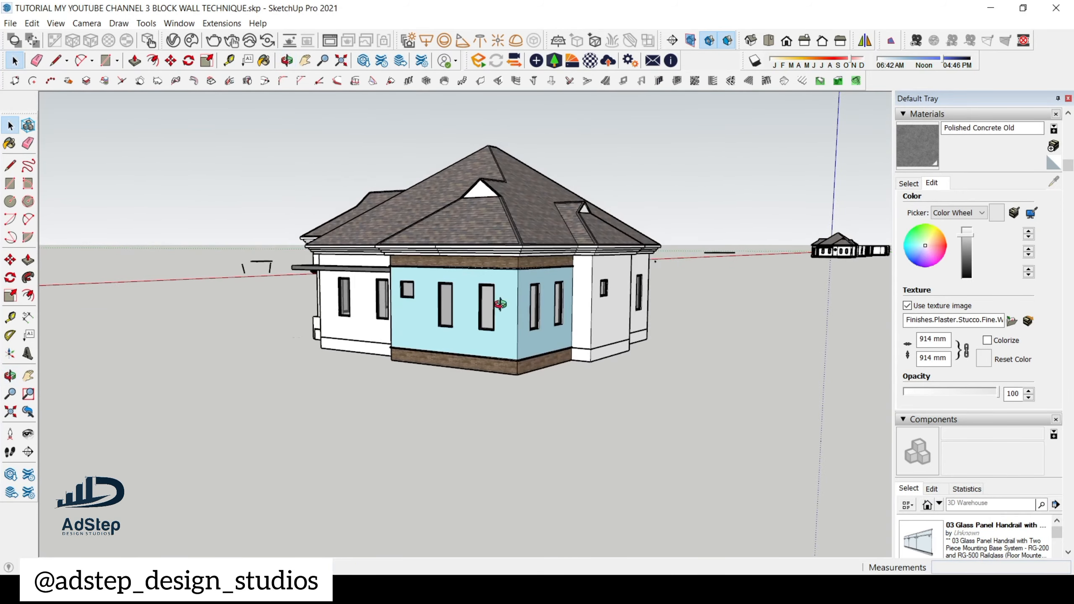
{"action": "middle_click_drag", "start_coordinate": [499, 303], "coordinate": [457, 317]}
{"action": "scroll", "coordinate": [605, 334], "scroll_direction": "up", "scroll_amount": 3}
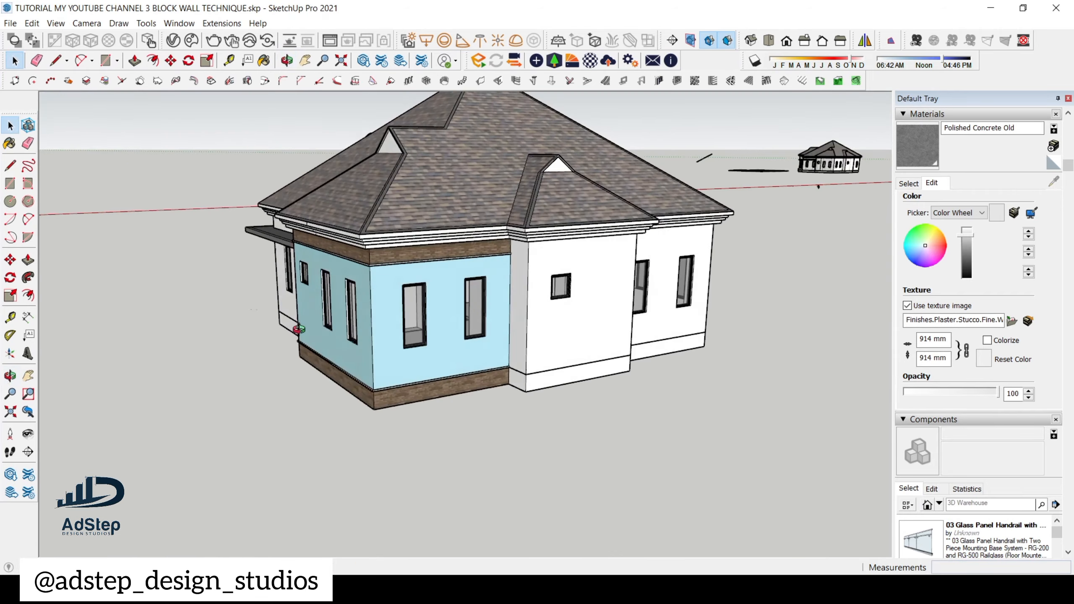
{"action": "middle_click_drag", "start_coordinate": [559, 321], "coordinate": [301, 292]}
{"action": "scroll", "coordinate": [542, 291], "scroll_direction": "down", "scroll_amount": 4}
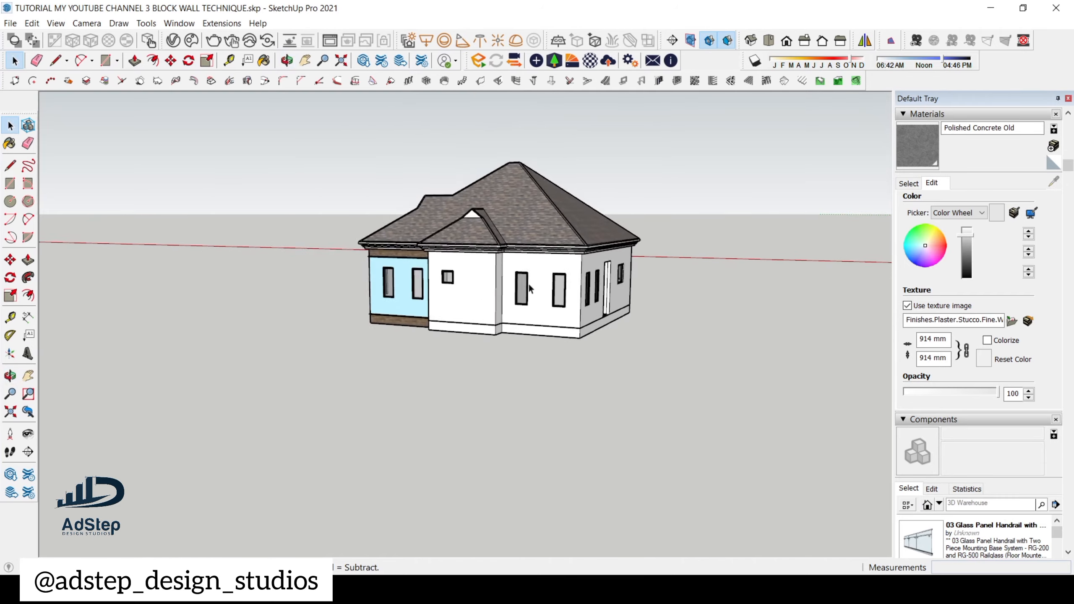
{"action": "middle_click_drag", "start_coordinate": [528, 284], "coordinate": [593, 280]}
{"action": "scroll", "coordinate": [371, 251], "scroll_direction": "up", "scroll_amount": 4}
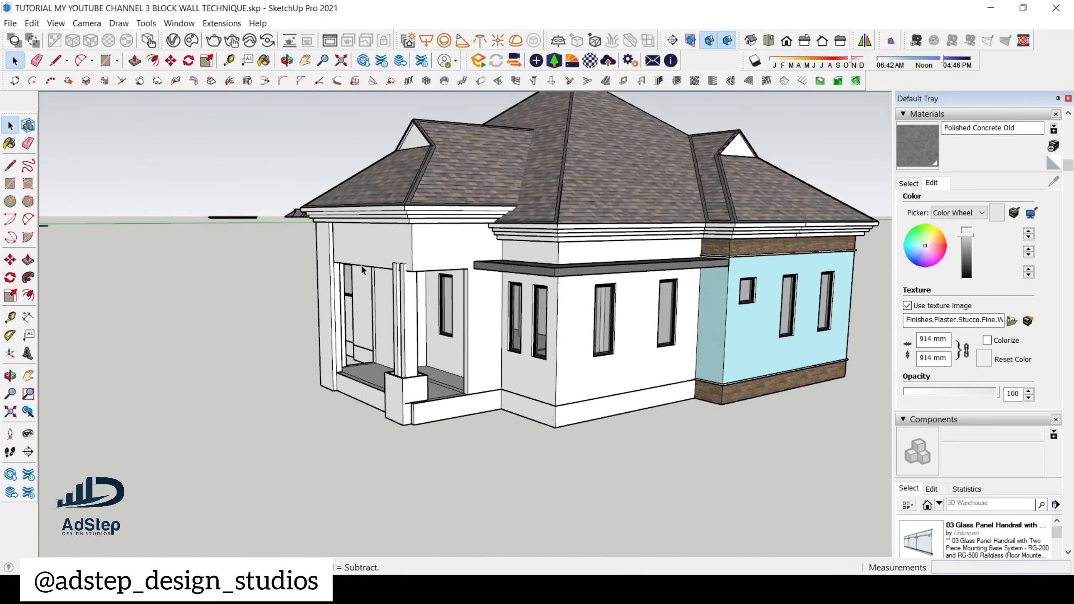
{"action": "middle_click_drag", "start_coordinate": [367, 265], "coordinate": [381, 476]}
{"action": "scroll", "coordinate": [531, 231], "scroll_direction": "down", "scroll_amount": 2}
{"action": "scroll", "coordinate": [554, 268], "scroll_direction": "up", "scroll_amount": 5}
{"action": "scroll", "coordinate": [559, 368], "scroll_direction": "up", "scroll_amount": 5}
{"action": "scroll", "coordinate": [565, 330], "scroll_direction": "down", "scroll_amount": 3}
{"action": "middle_click_drag", "start_coordinate": [517, 354], "coordinate": [684, 361]}
{"action": "scroll", "coordinate": [584, 375], "scroll_direction": "up", "scroll_amount": 6}
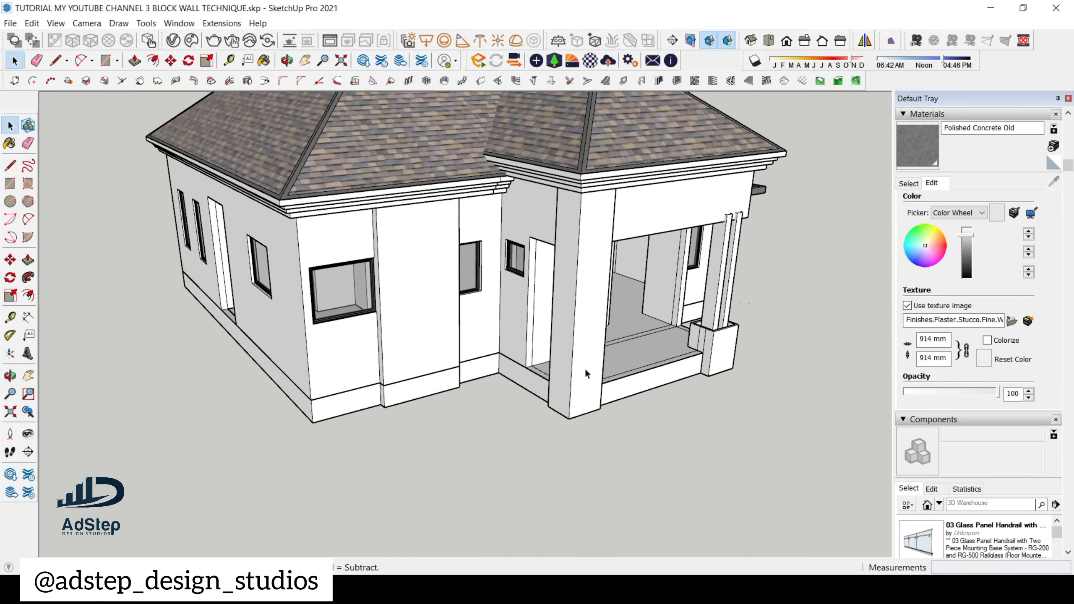
- Open the wide porch corner column for editing and place a guide line 800 mm above its front base edge
{"action": "middle_click_drag", "start_coordinate": [585, 375], "coordinate": [553, 397]}
{"action": "scroll", "coordinate": [554, 398], "scroll_direction": "up", "scroll_amount": 1}
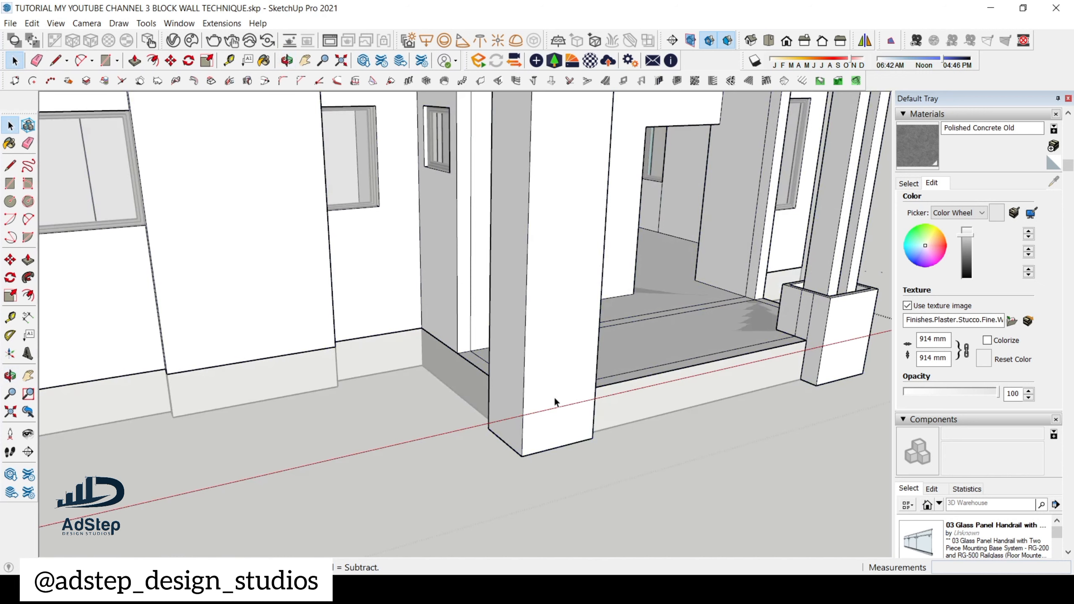
{"action": "left_click", "coordinate": [556, 413]}
{"action": "middle_click_drag", "start_coordinate": [547, 432], "coordinate": [541, 426]}
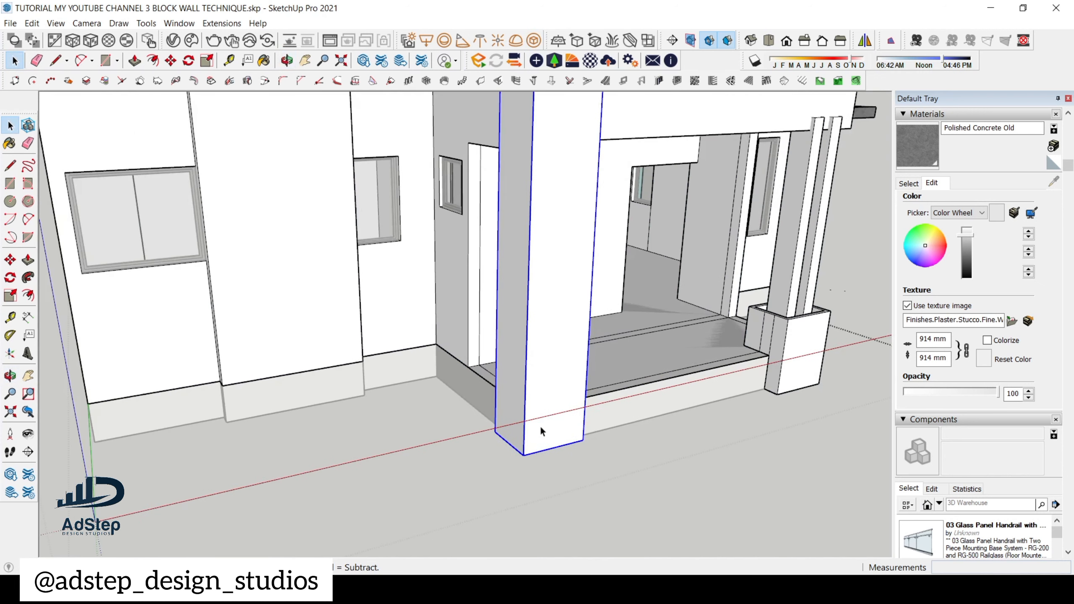
{"action": "double_click", "coordinate": [541, 425]}
{"action": "left_click", "coordinate": [543, 420]}
{"action": "scroll", "coordinate": [542, 420], "scroll_direction": "down", "scroll_amount": 6}
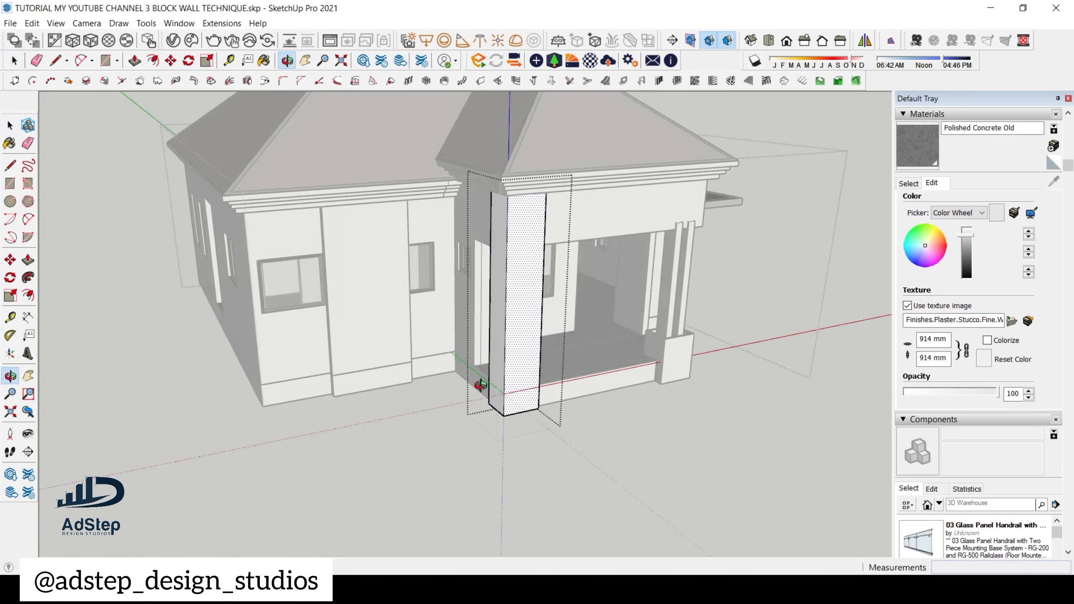
{"action": "scroll", "coordinate": [483, 407], "scroll_direction": "up", "scroll_amount": 7}
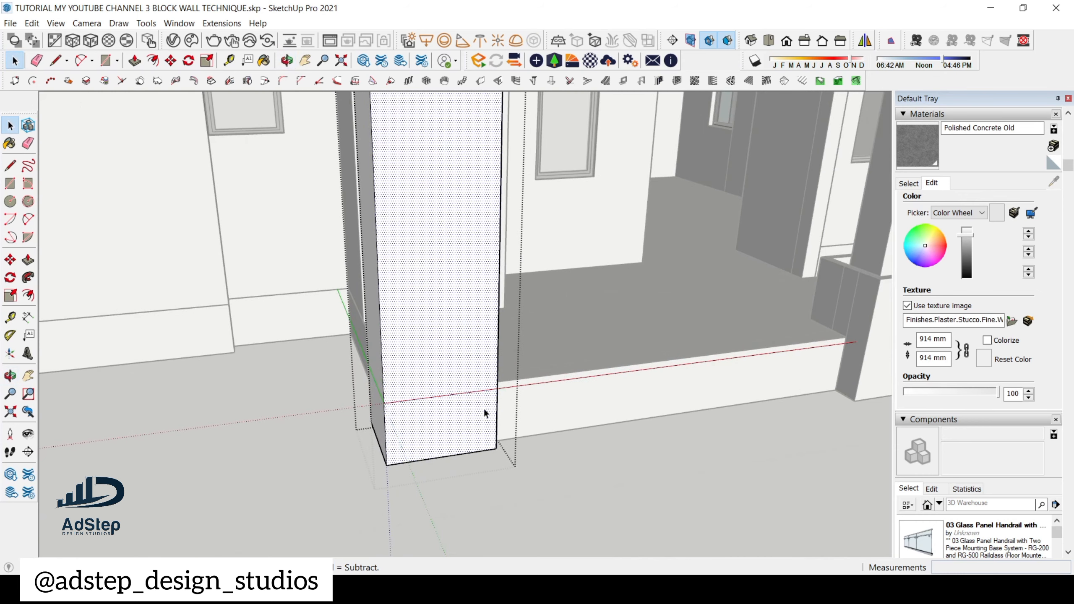
{"action": "key", "text": "t"}
{"action": "scroll", "coordinate": [477, 460], "scroll_direction": "up", "scroll_amount": 2}
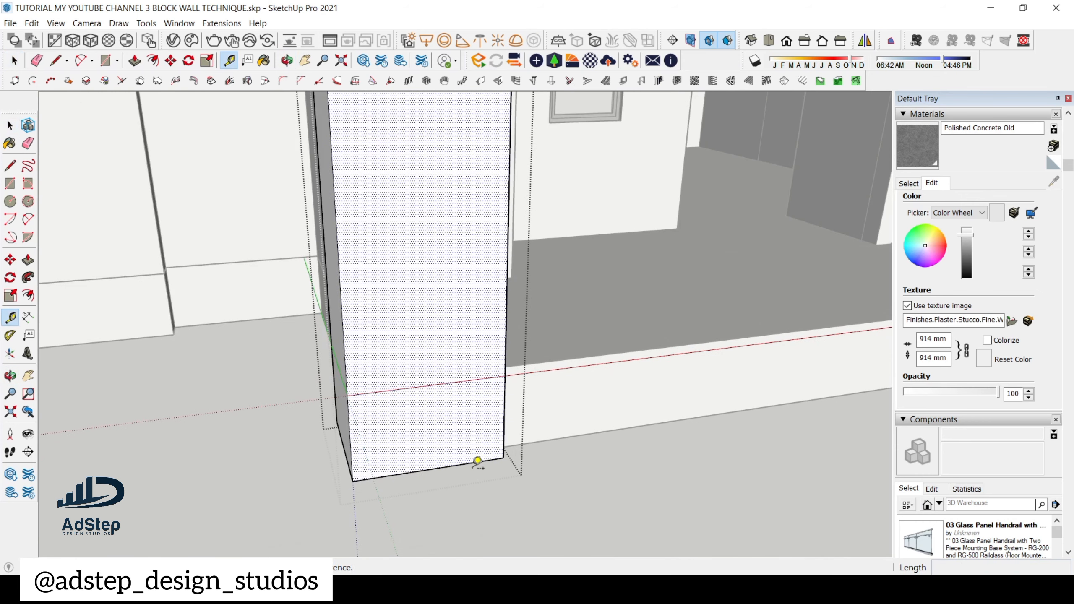
{"action": "left_click", "coordinate": [473, 462]}
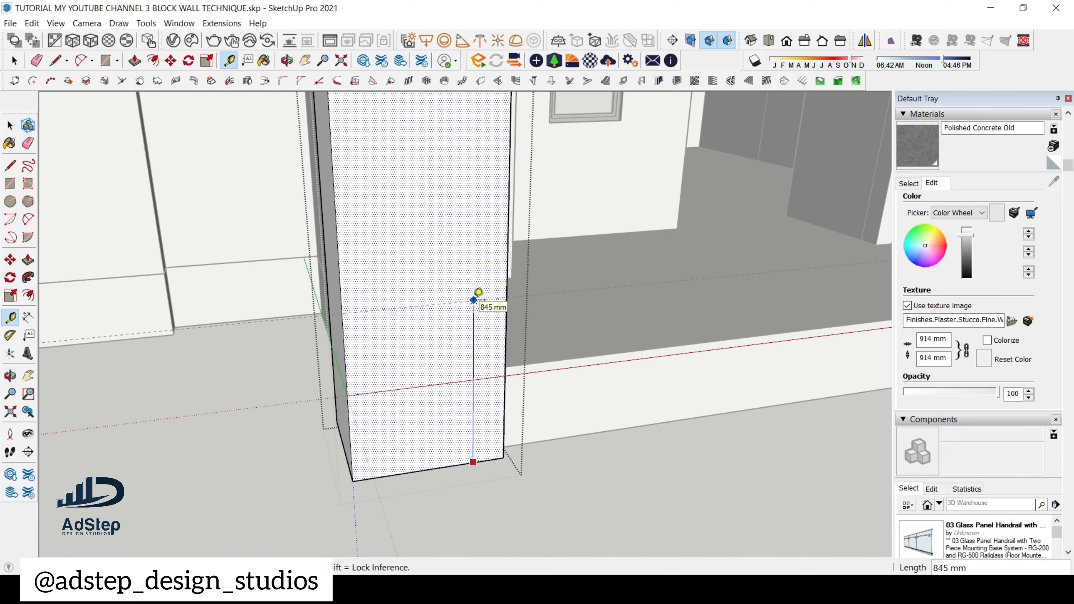
{"action": "key", "text": "Return"}
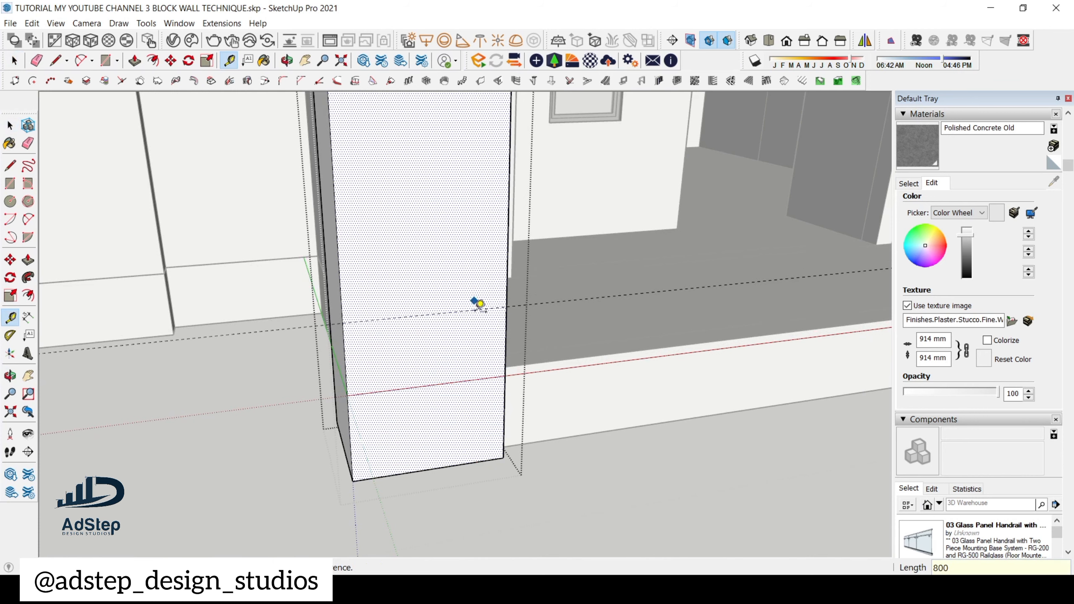
- Draw edges around the column's faces at the 800 mm guide height and erase the extra edge on its inner side
{"action": "middle_click_drag", "start_coordinate": [479, 305], "coordinate": [703, 391]}
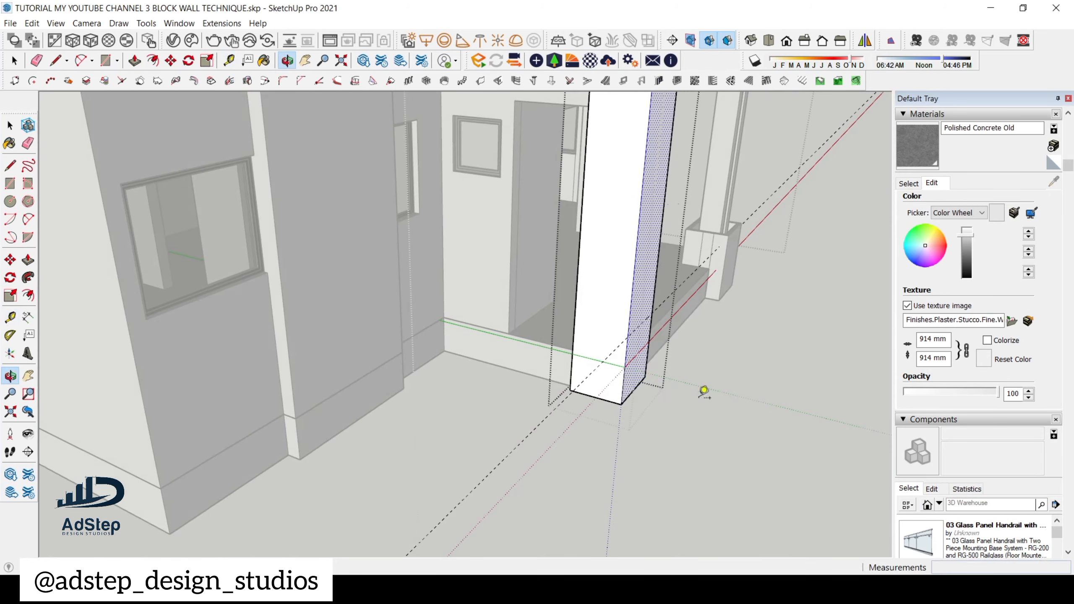
{"action": "scroll", "coordinate": [648, 316], "scroll_direction": "up", "scroll_amount": 4}
{"action": "key", "text": "l"}
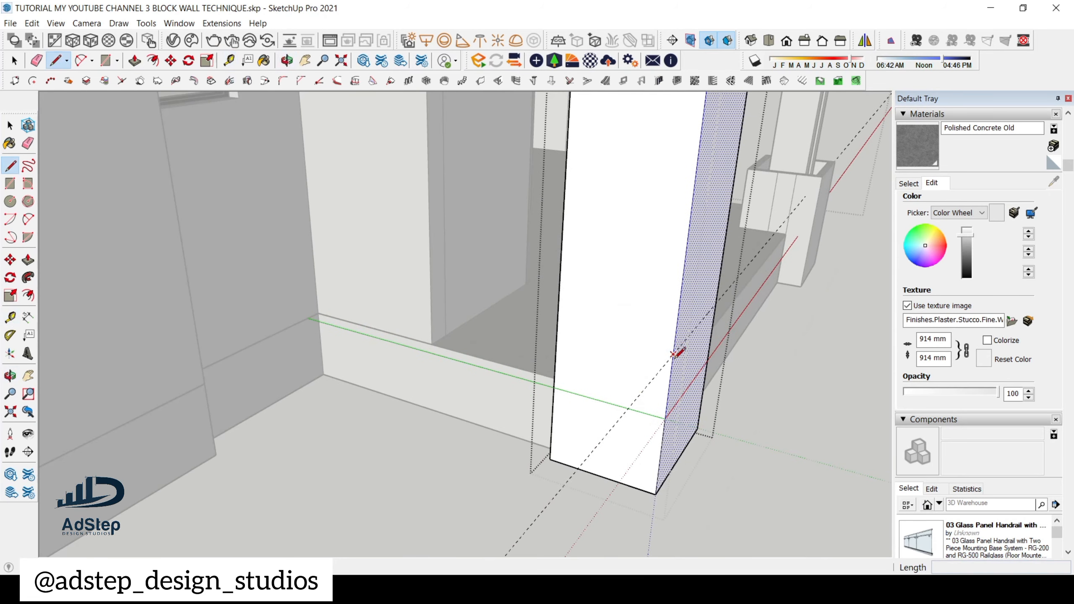
{"action": "left_click", "coordinate": [674, 354]}
{"action": "middle_click_drag", "start_coordinate": [482, 360], "coordinate": [597, 336]}
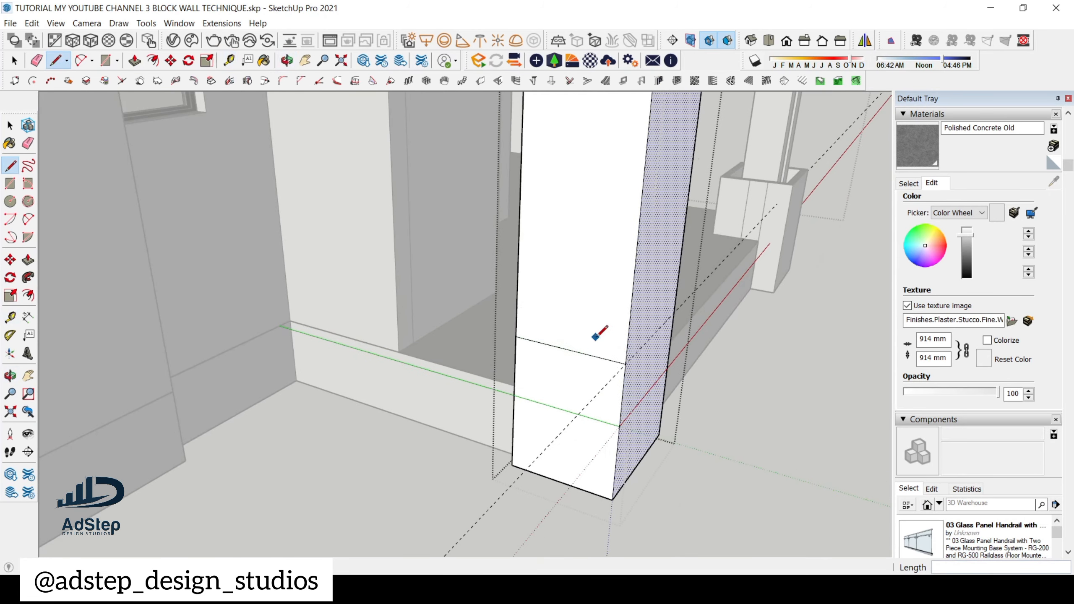
{"action": "left_click", "coordinate": [627, 363]}
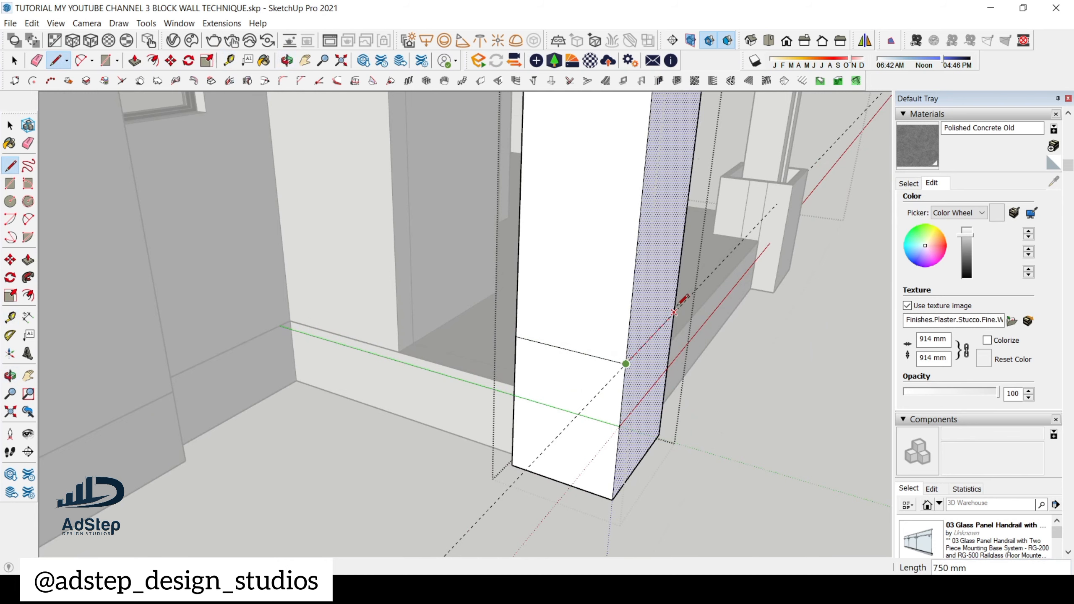
{"action": "middle_click_drag", "start_coordinate": [672, 308], "coordinate": [248, 314]}
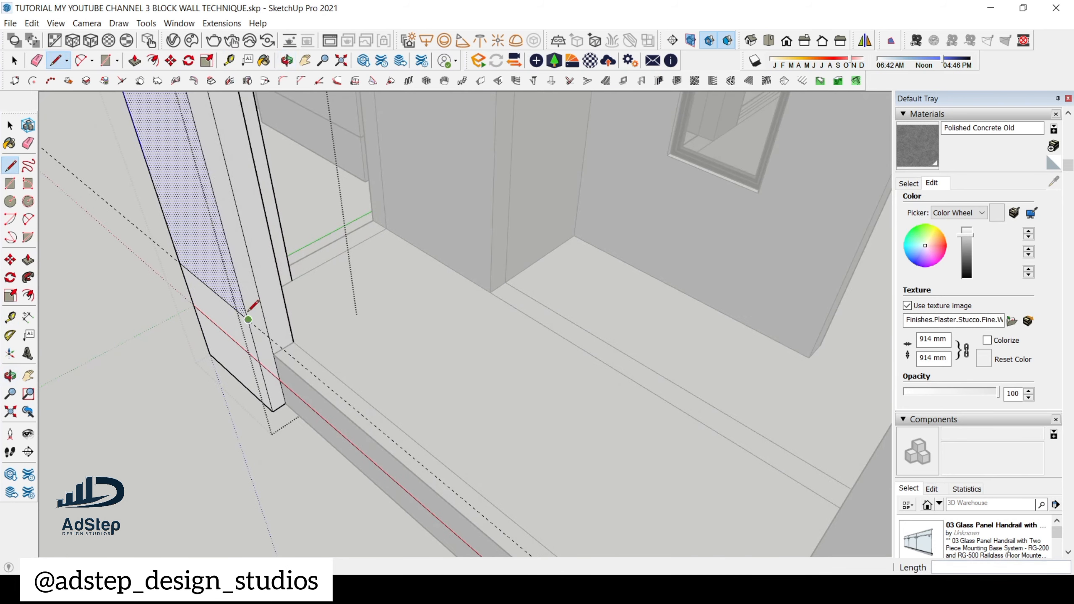
{"action": "left_click", "coordinate": [249, 317]}
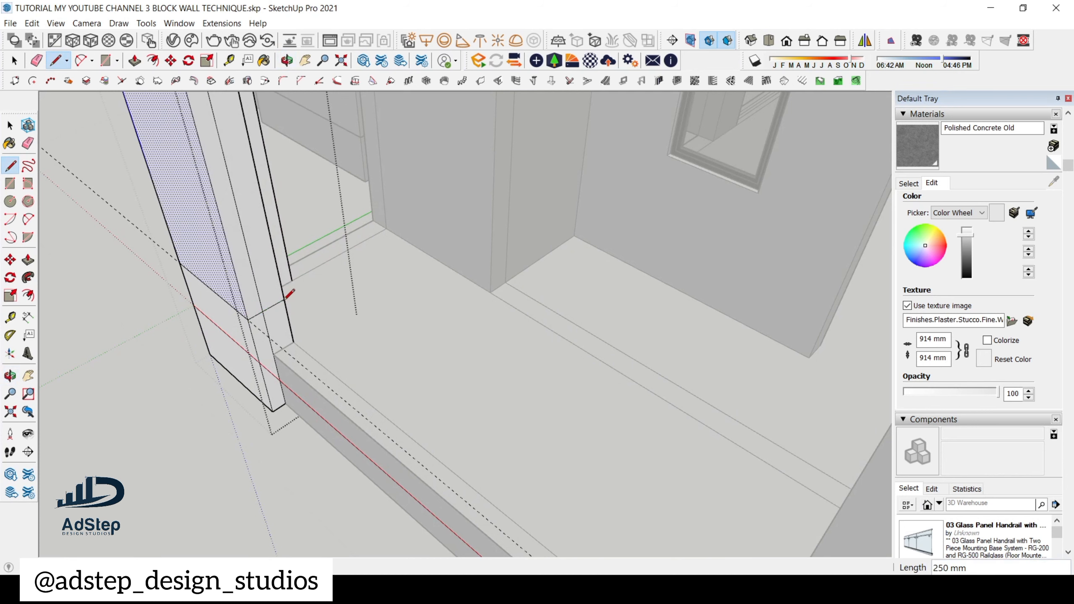
{"action": "left_click", "coordinate": [285, 299]}
{"action": "key", "text": "e"}
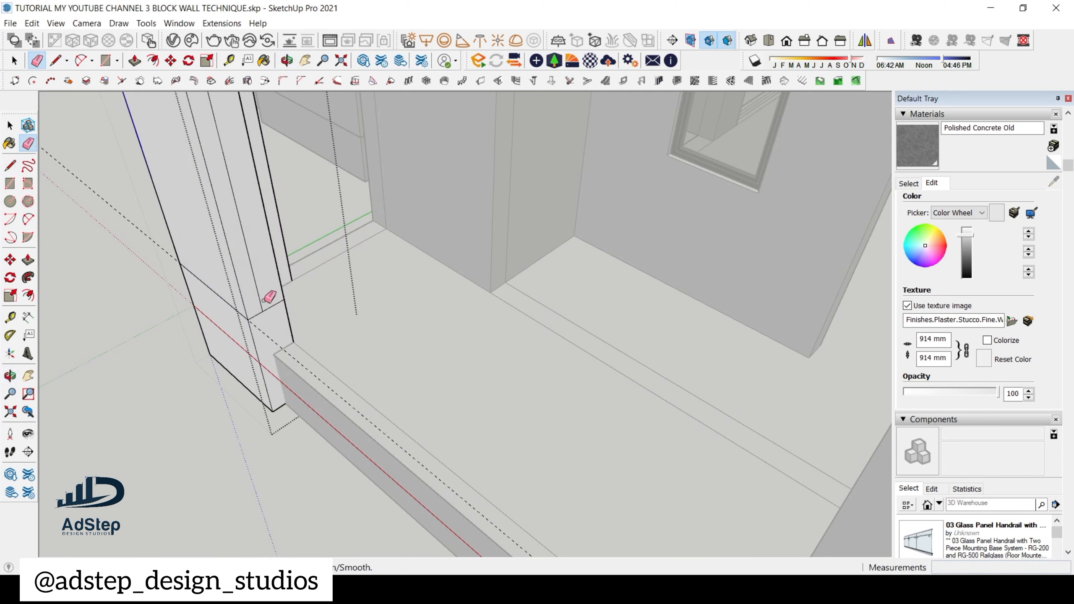
{"action": "left_click", "coordinate": [260, 301]}
- Place guide lines at matching heights on the column's front and side faces, measured down from its top edges
{"action": "scroll", "coordinate": [377, 372], "scroll_direction": "down", "scroll_amount": 8}
{"action": "mouse_move", "coordinate": [380, 375]}
{"action": "middle_mouse_down"}
{"action": "mouse_move", "coordinate": [390, 351]}
{"action": "mouse_move", "coordinate": [608, 159]}
{"action": "middle_mouse_up"}
{"action": "scroll", "coordinate": [387, 335], "scroll_direction": "down", "scroll_amount": 2}
{"action": "middle_click_drag", "start_coordinate": [306, 356], "coordinate": [461, 363]}
{"action": "scroll", "coordinate": [496, 213], "scroll_direction": "up", "scroll_amount": 6}
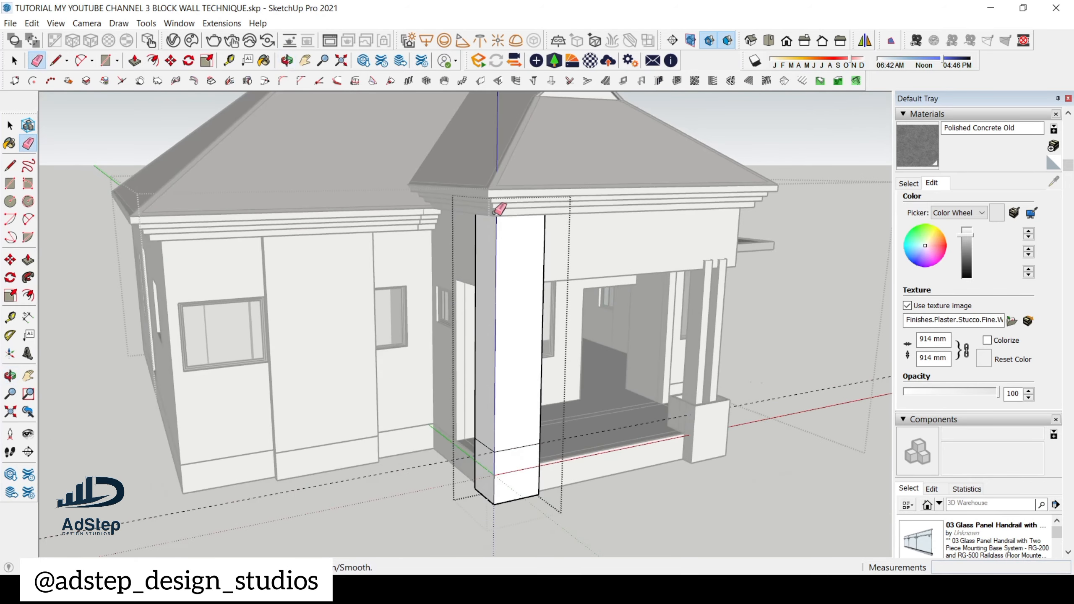
{"action": "mouse_move", "coordinate": [507, 233]}
{"action": "middle_mouse_down"}
{"action": "mouse_move", "coordinate": [398, 217]}
{"action": "mouse_move", "coordinate": [382, 192]}
{"action": "mouse_move", "coordinate": [444, 120]}
{"action": "middle_mouse_up"}
{"action": "scroll", "coordinate": [390, 217], "scroll_direction": "up", "scroll_amount": 4}
{"action": "key", "text": "e"}
{"action": "key", "text": "t"}
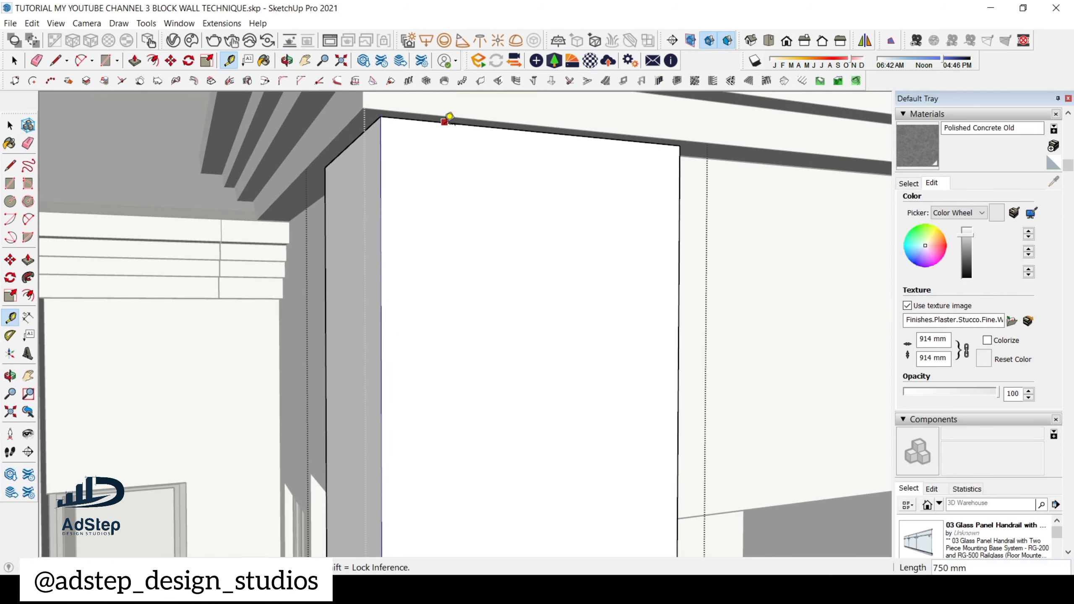
{"action": "left_click", "coordinate": [446, 134]}
{"action": "scroll", "coordinate": [455, 182], "scroll_direction": "down", "scroll_amount": 2}
{"action": "left_click", "coordinate": [457, 316]}
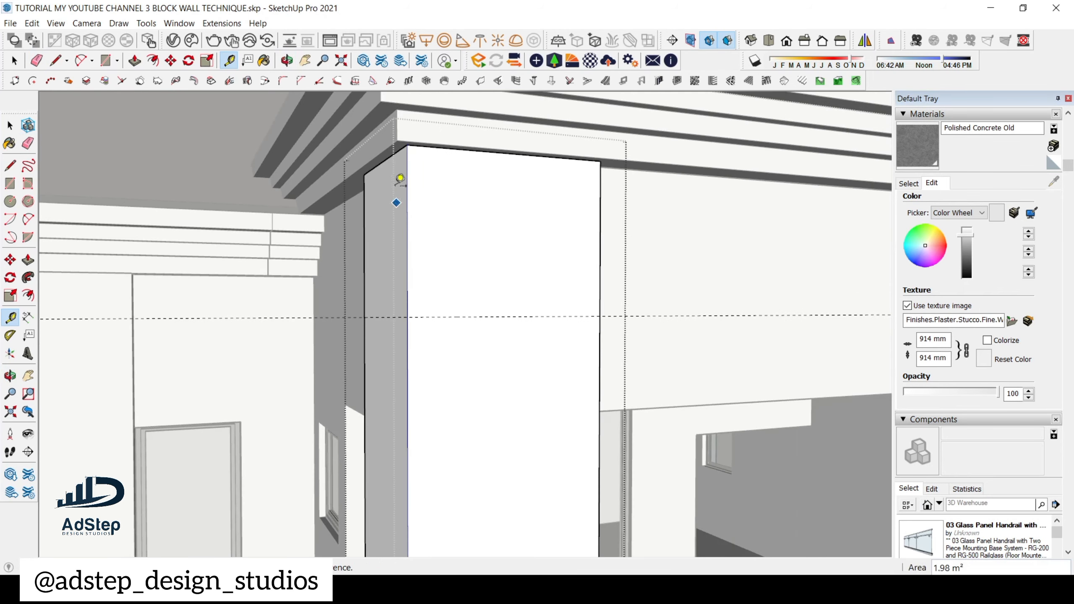
{"action": "scroll", "coordinate": [394, 159], "scroll_direction": "up", "scroll_amount": 2}
{"action": "left_click", "coordinate": [394, 151]}
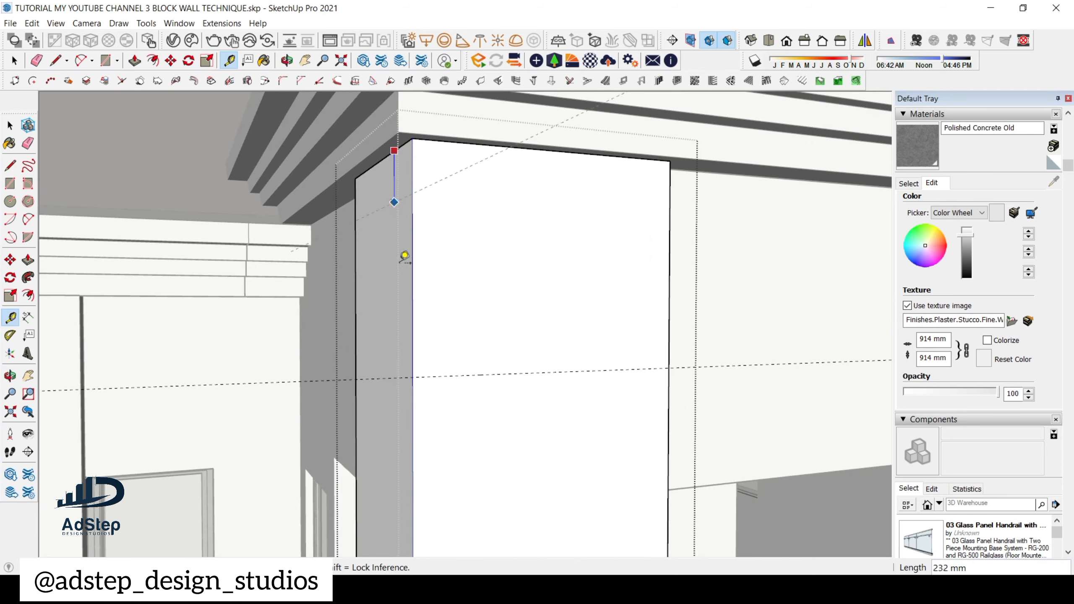
{"action": "left_click", "coordinate": [413, 376]}
- Draw edges along the upper guides across the column's front and side faces to mark off its top section
{"action": "scroll", "coordinate": [442, 319], "scroll_direction": "down", "scroll_amount": 4}
{"action": "key", "text": "l"}
{"action": "scroll", "coordinate": [580, 344], "scroll_direction": "up", "scroll_amount": 3}
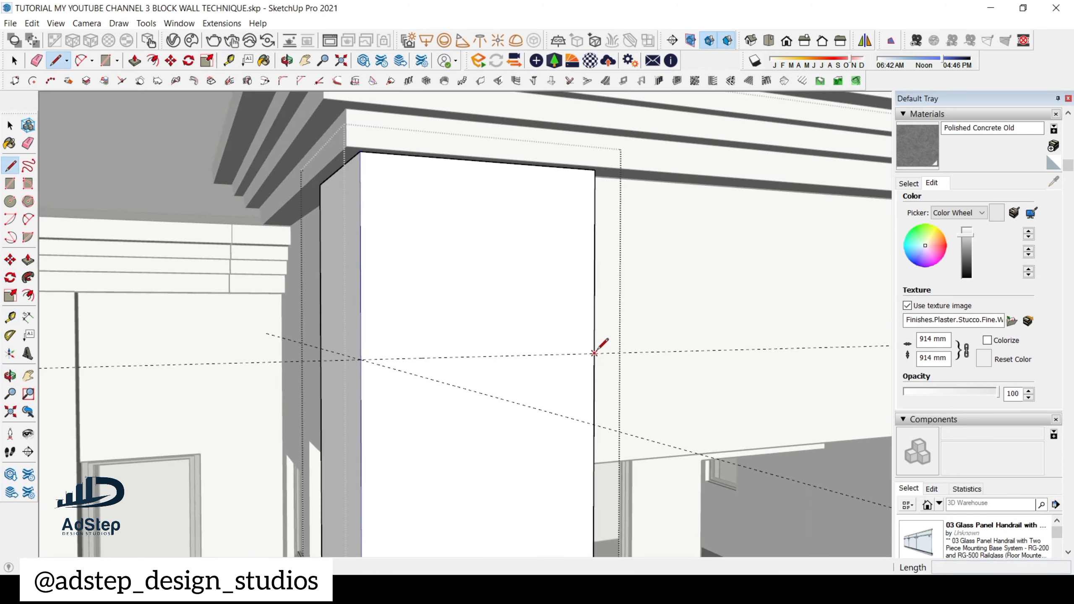
{"action": "left_click", "coordinate": [594, 352]}
{"action": "left_click", "coordinate": [362, 359]}
{"action": "key", "text": "b"}
{"action": "scroll", "coordinate": [525, 278], "scroll_direction": "down", "scroll_amount": 2}
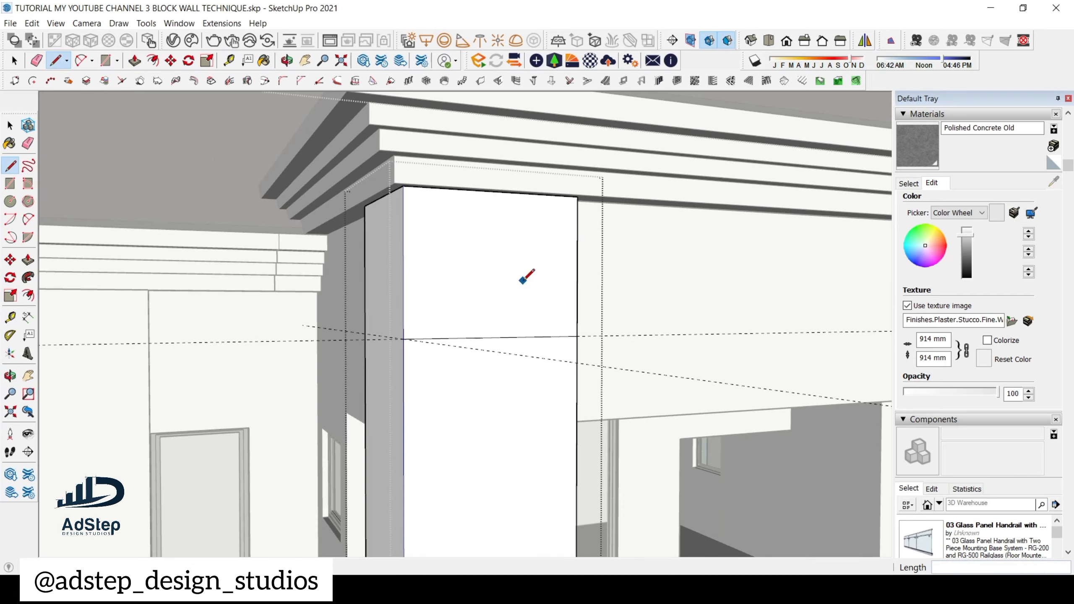
{"action": "middle_click_drag", "start_coordinate": [523, 280], "coordinate": [589, 340]}
{"action": "left_click", "coordinate": [511, 421]}
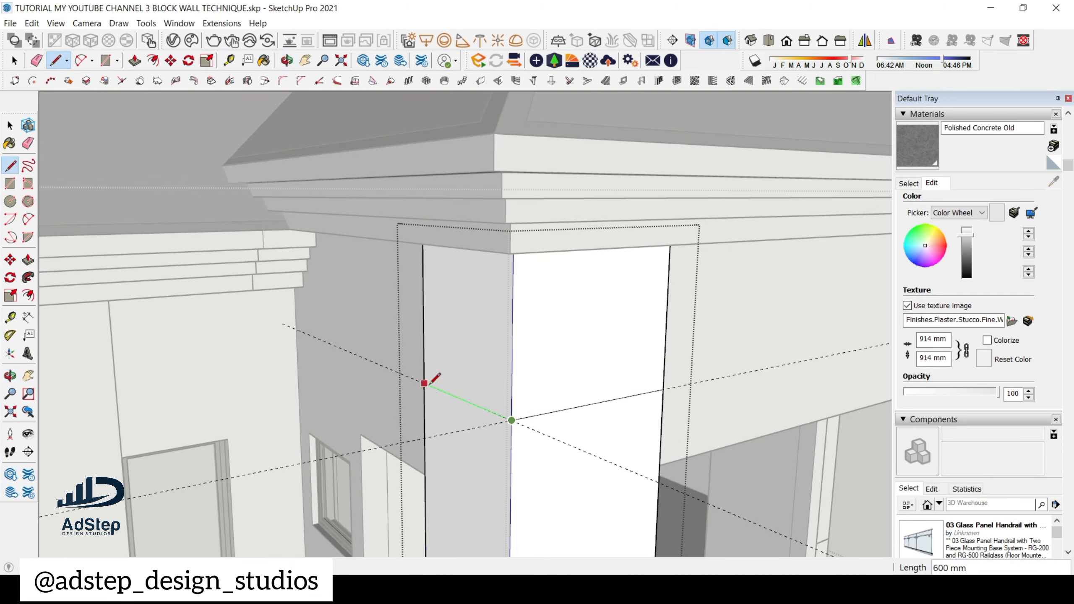
{"action": "left_click", "coordinate": [424, 384]}
{"action": "scroll", "coordinate": [431, 254], "scroll_direction": "down", "scroll_amount": 5}
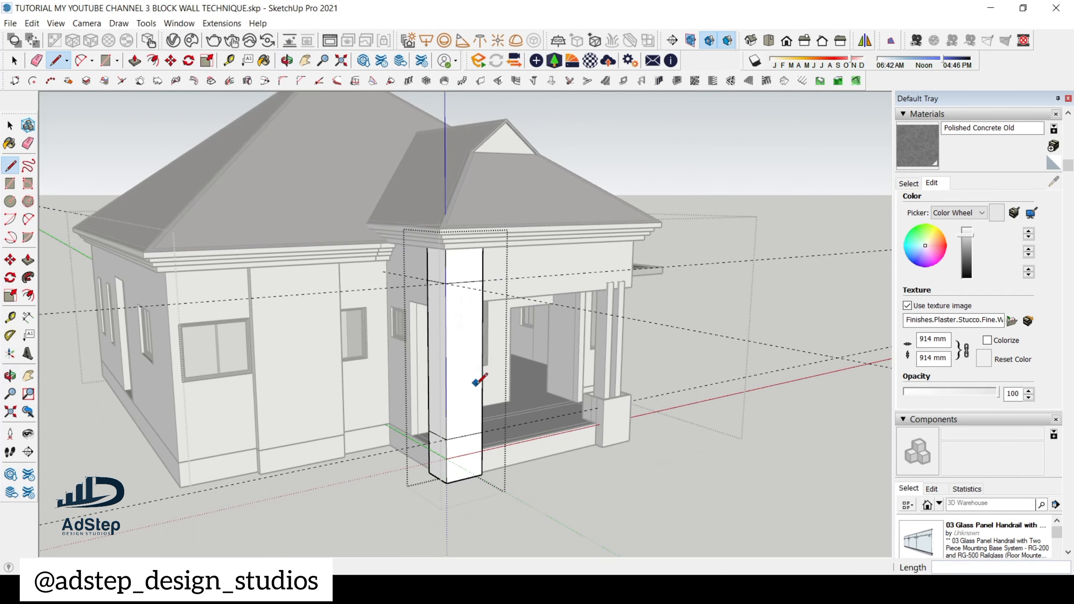
- Paint the column base section's front and side faces with Brick Tumbled from the Brick, Cladding and Siding materials
{"action": "key", "text": "space"}
{"action": "scroll", "coordinate": [472, 393], "scroll_direction": "down", "scroll_amount": 3}
{"action": "middle_click_drag", "start_coordinate": [464, 372], "coordinate": [410, 418]}
{"action": "scroll", "coordinate": [401, 434], "scroll_direction": "up", "scroll_amount": 5}
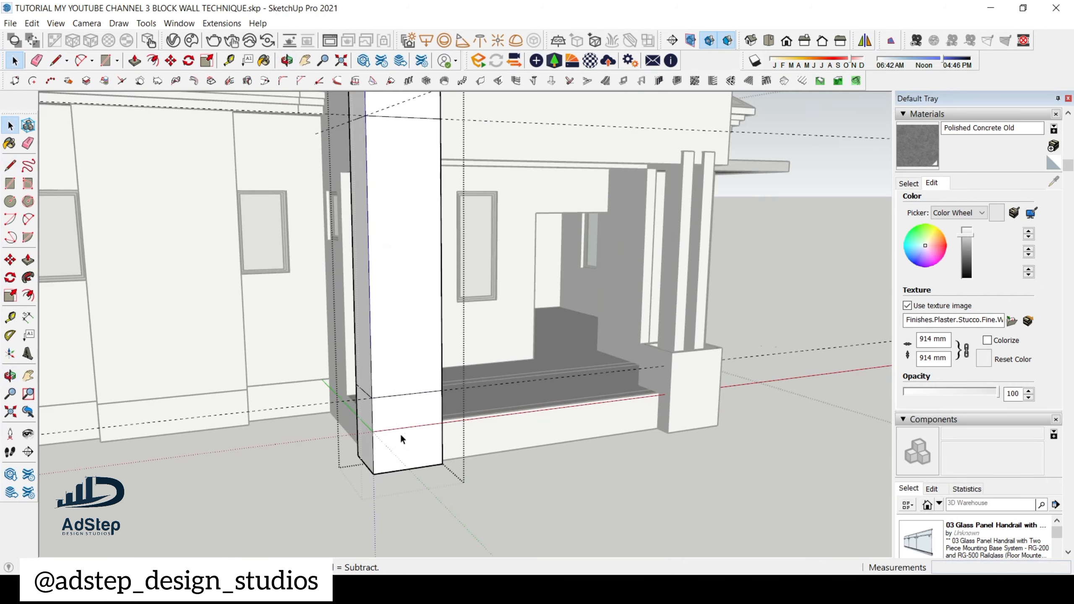
{"action": "left_click", "coordinate": [400, 434]}
{"action": "scroll", "coordinate": [401, 435], "scroll_direction": "up", "scroll_amount": 2}
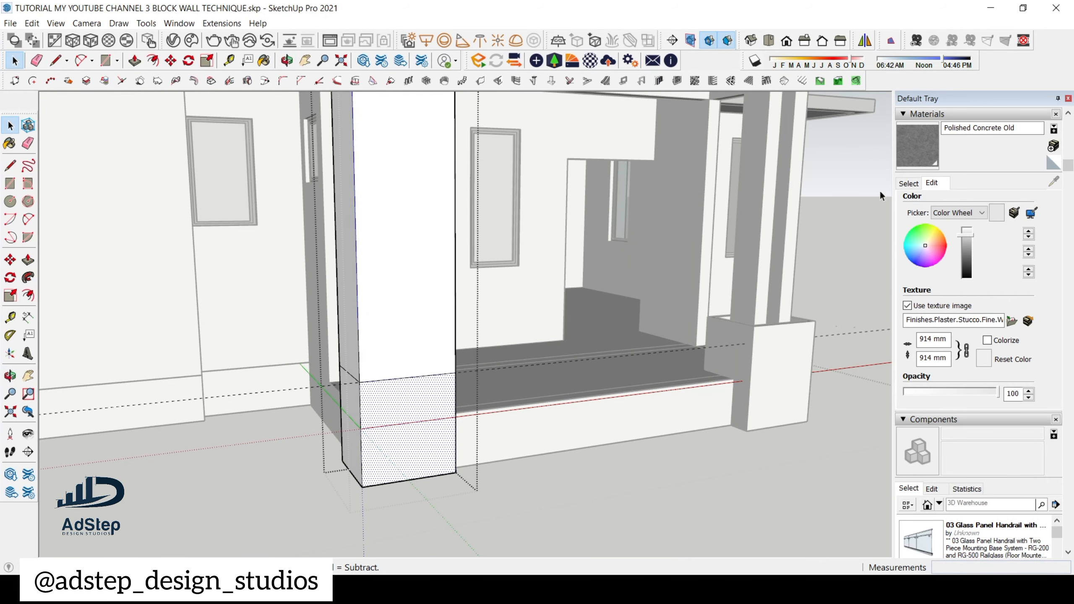
{"action": "left_click", "coordinate": [907, 183]}
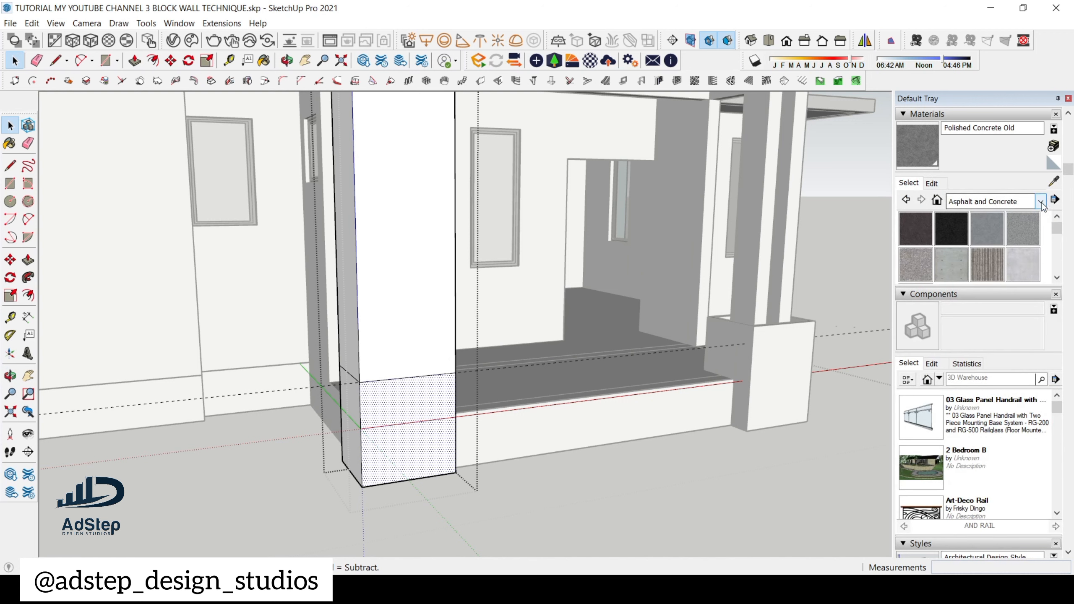
{"action": "left_click", "coordinate": [1040, 202]}
{"action": "left_click", "coordinate": [1022, 225]}
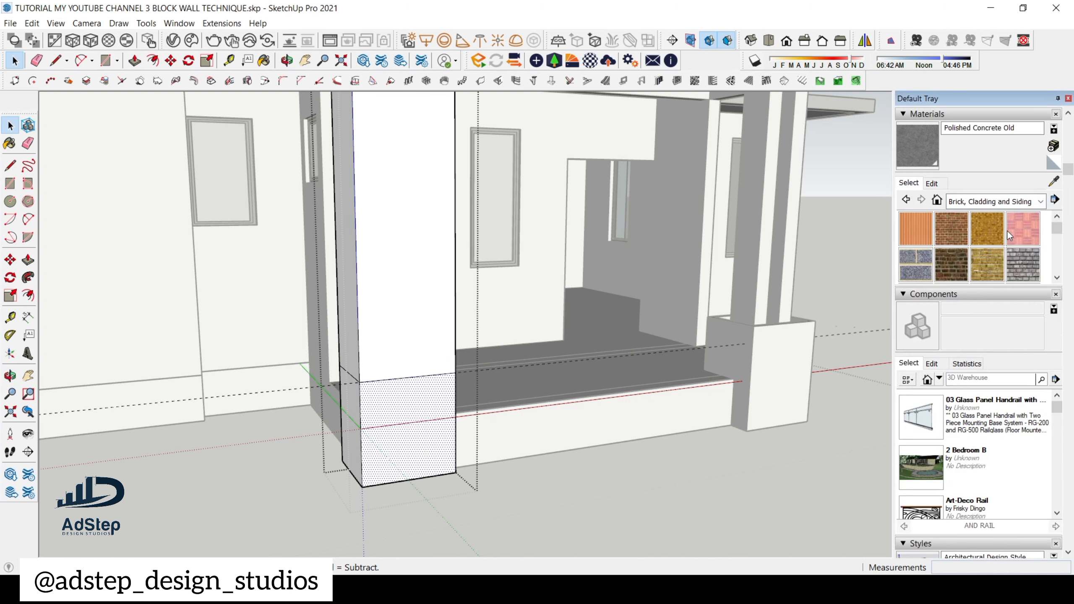
{"action": "left_click", "coordinate": [1023, 266]}
{"action": "left_click", "coordinate": [412, 422]}
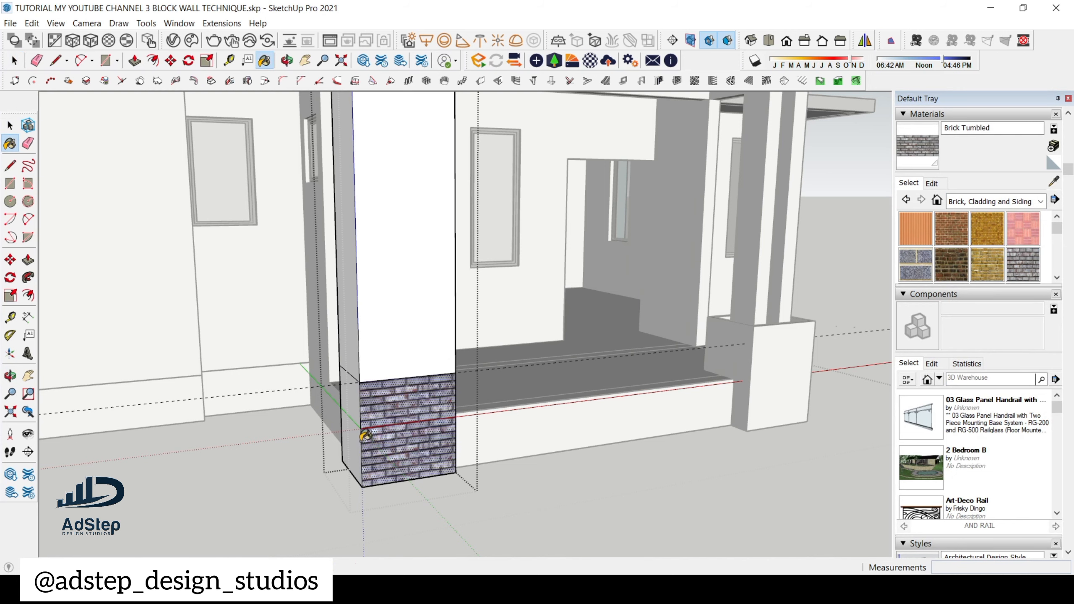
{"action": "left_click", "coordinate": [354, 425]}
{"action": "mouse_move", "coordinate": [353, 425]}
{"action": "middle_mouse_down"}
{"action": "mouse_move", "coordinate": [201, 414]}
{"action": "mouse_move", "coordinate": [264, 367]}
{"action": "mouse_move", "coordinate": [343, 391]}
{"action": "mouse_move", "coordinate": [760, 350]}
{"action": "middle_mouse_up"}
{"action": "scroll", "coordinate": [705, 292], "scroll_direction": "up", "scroll_amount": 3}
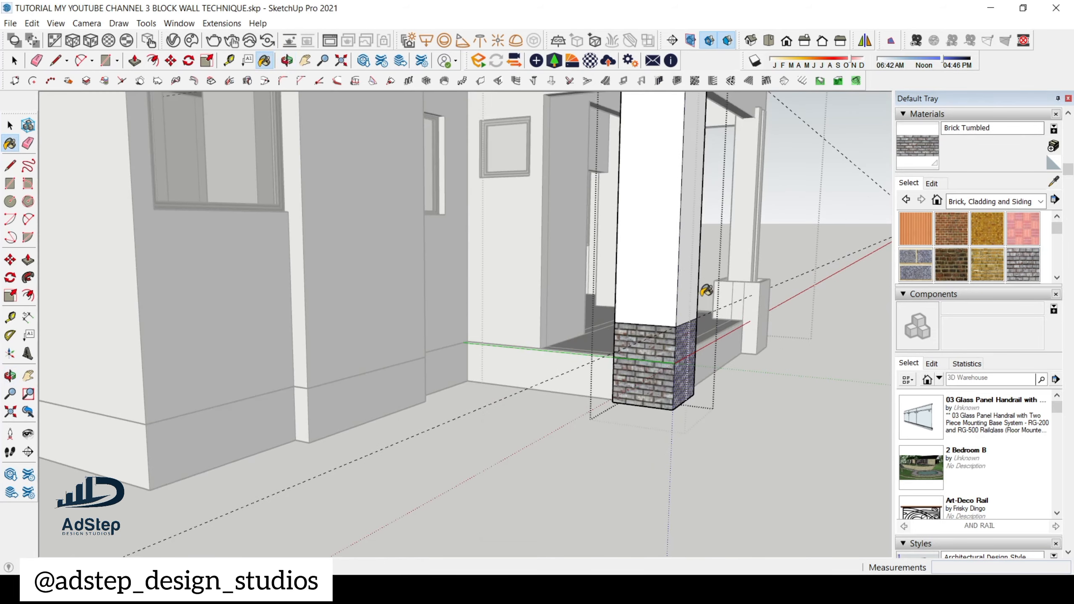
{"action": "scroll", "coordinate": [475, 367], "scroll_direction": "down", "scroll_amount": 4}
{"action": "scroll", "coordinate": [553, 367], "scroll_direction": "up", "scroll_amount": 4}
{"action": "scroll", "coordinate": [463, 401], "scroll_direction": "down", "scroll_amount": 8}
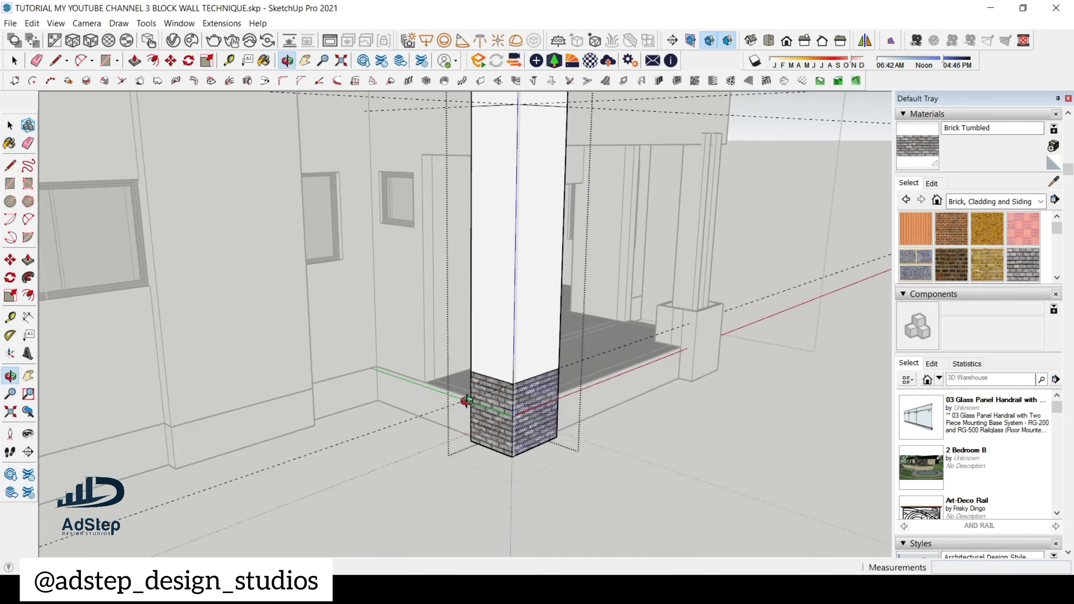
{"action": "key", "text": "space"}
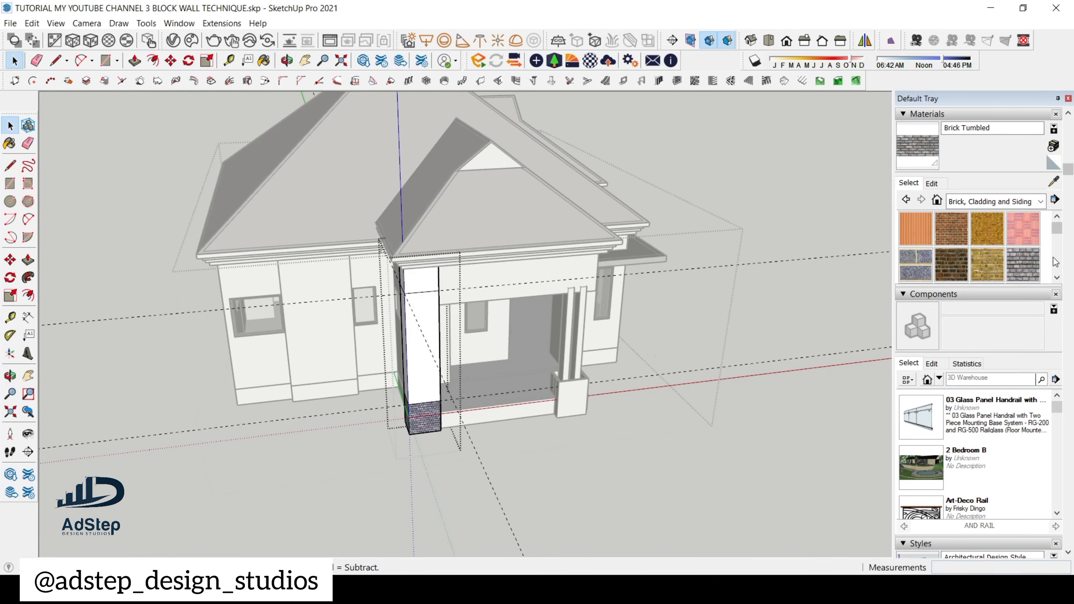
- Open the Brick Tumbled material for editing and search the replacement texture images in the Mats folder for "brick"
{"action": "left_click", "coordinate": [932, 184]}
{"action": "scroll", "coordinate": [976, 343], "scroll_direction": "down", "scroll_amount": 5}
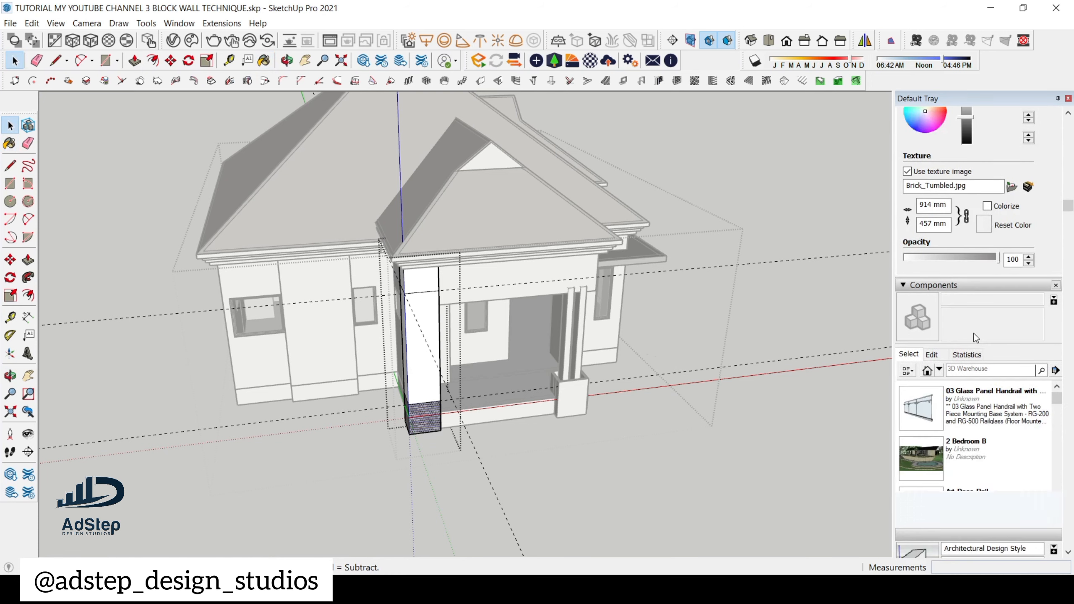
{"action": "scroll", "coordinate": [1009, 253], "scroll_direction": "up", "scroll_amount": 3}
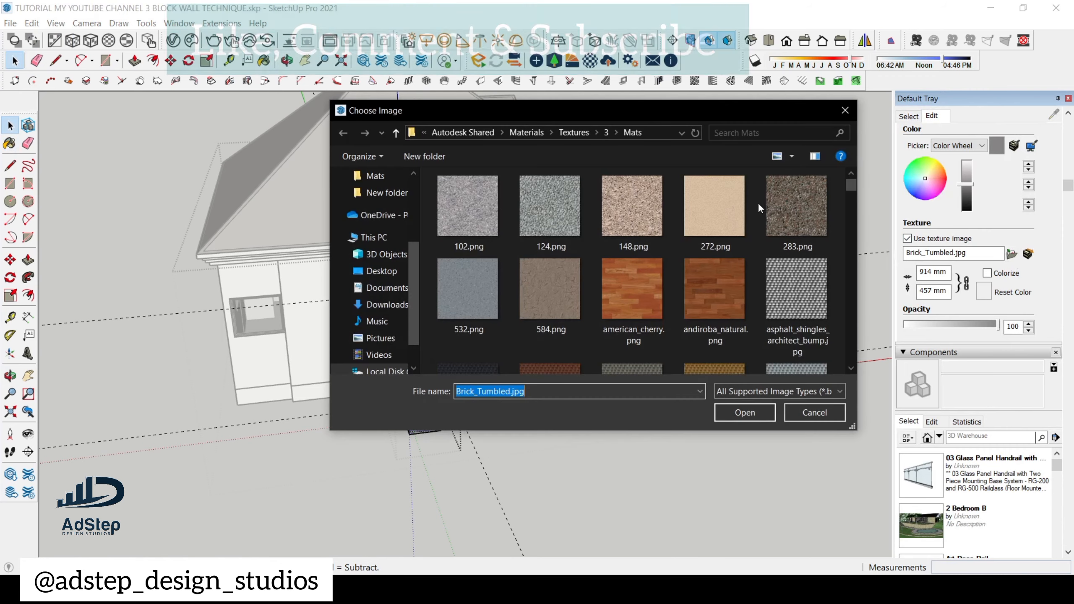
{"action": "left_click", "coordinate": [753, 133]}
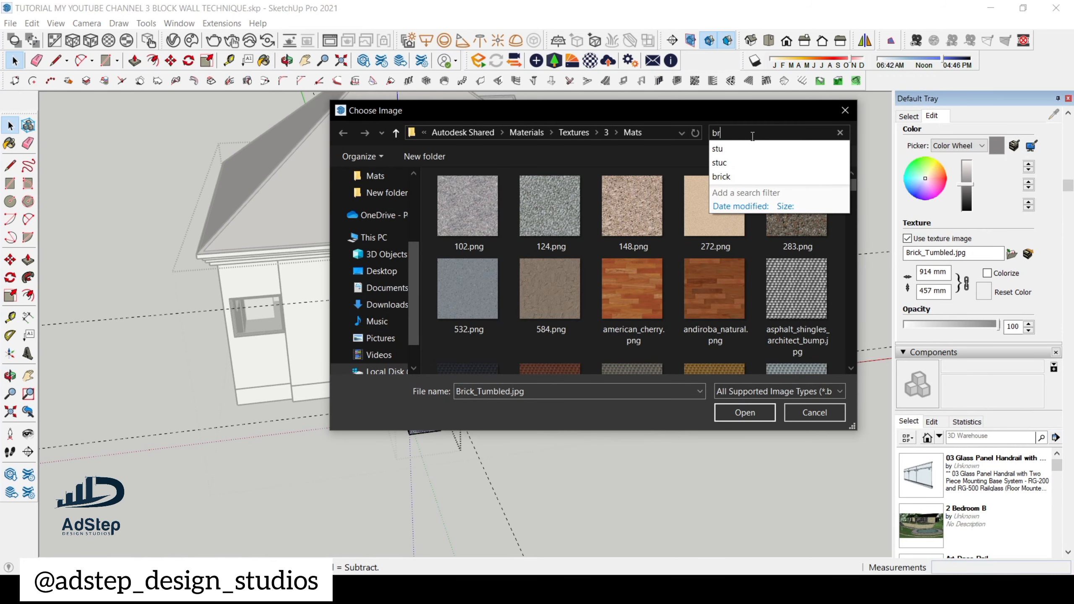
{"action": "type", "text": "bric"}
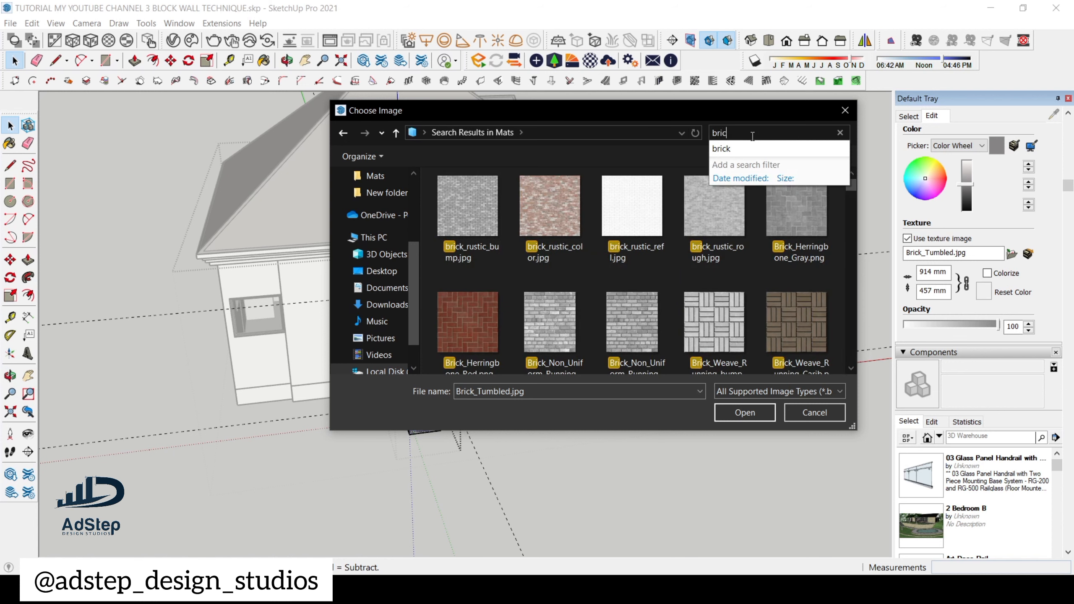
{"action": "type", "text": "k"}
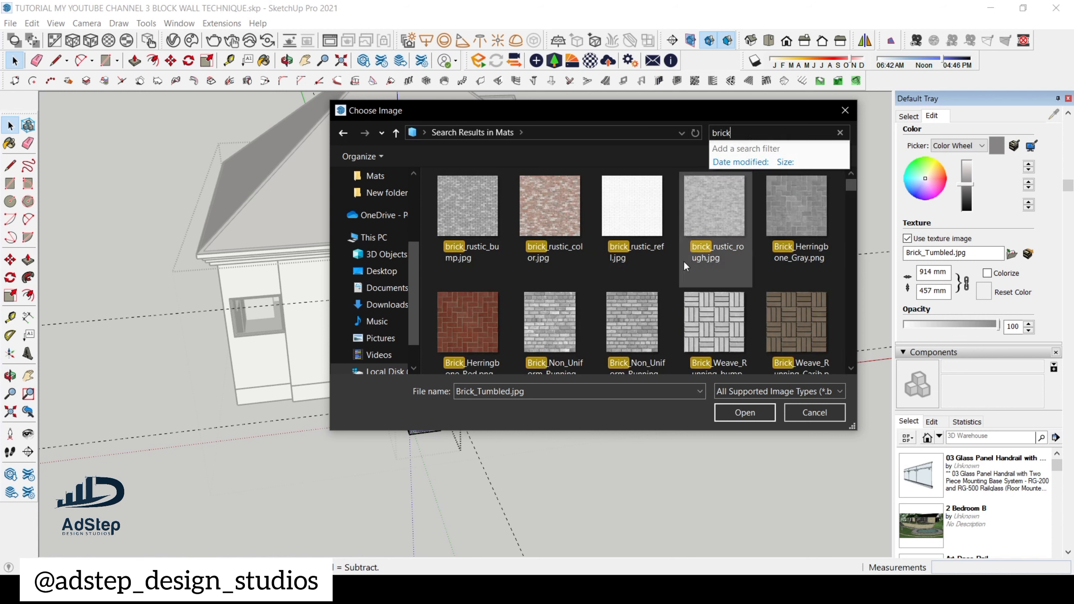
- Look through the brick texture images in the Mats folder for a suitable pattern and colour
{"action": "scroll", "coordinate": [608, 292], "scroll_direction": "down", "scroll_amount": 3}
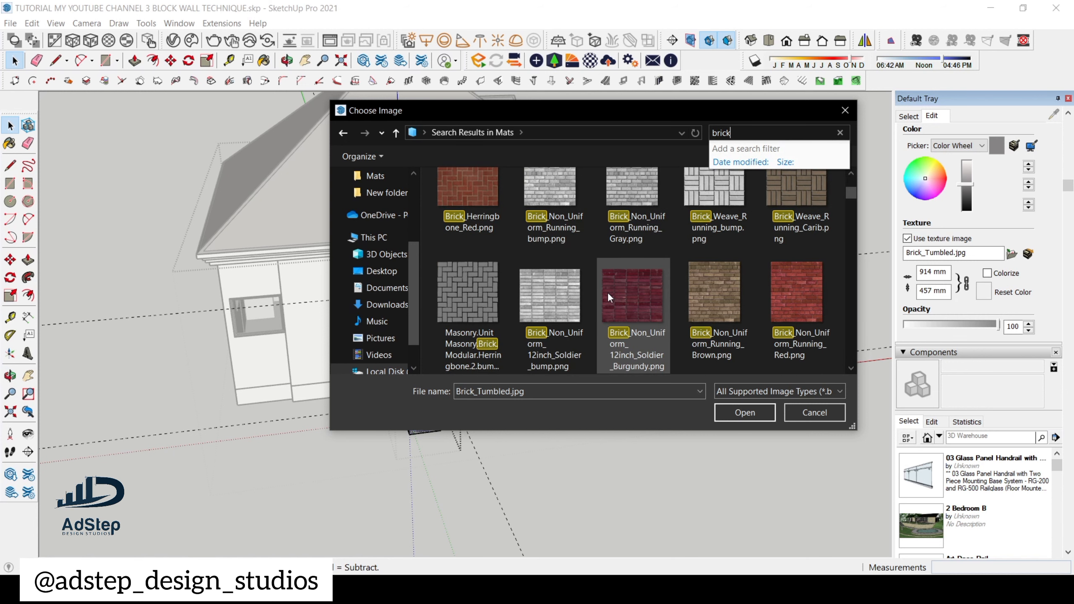
{"action": "scroll", "coordinate": [607, 296], "scroll_direction": "down", "scroll_amount": 3}
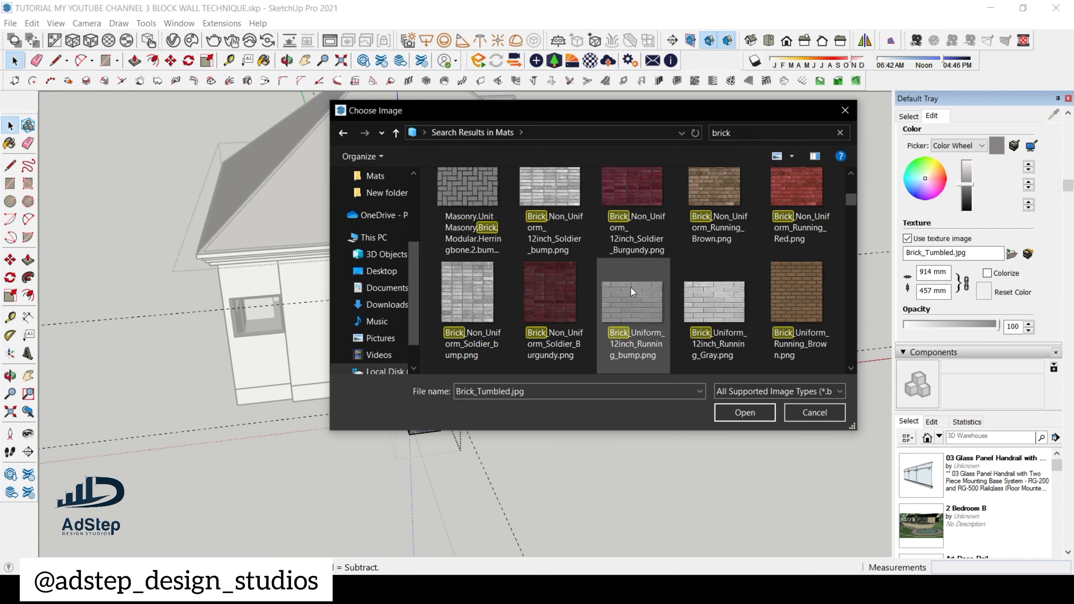
{"action": "scroll", "coordinate": [596, 283], "scroll_direction": "down", "scroll_amount": 5}
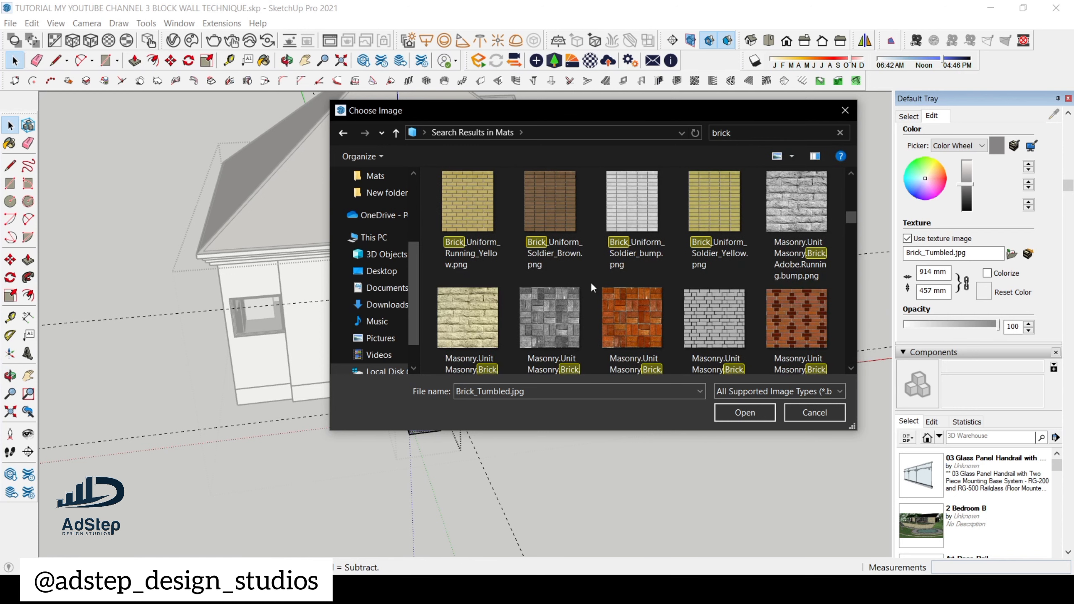
{"action": "scroll", "coordinate": [591, 283], "scroll_direction": "down", "scroll_amount": 3}
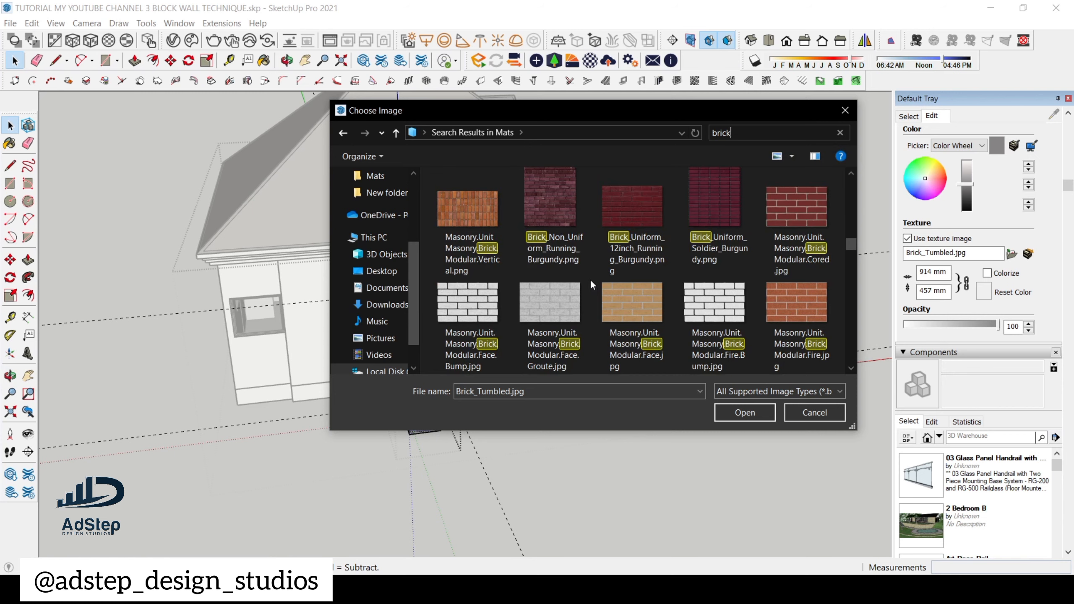
{"action": "scroll", "coordinate": [590, 279], "scroll_direction": "down", "scroll_amount": 6}
{"action": "scroll", "coordinate": [590, 281], "scroll_direction": "down", "scroll_amount": 6}
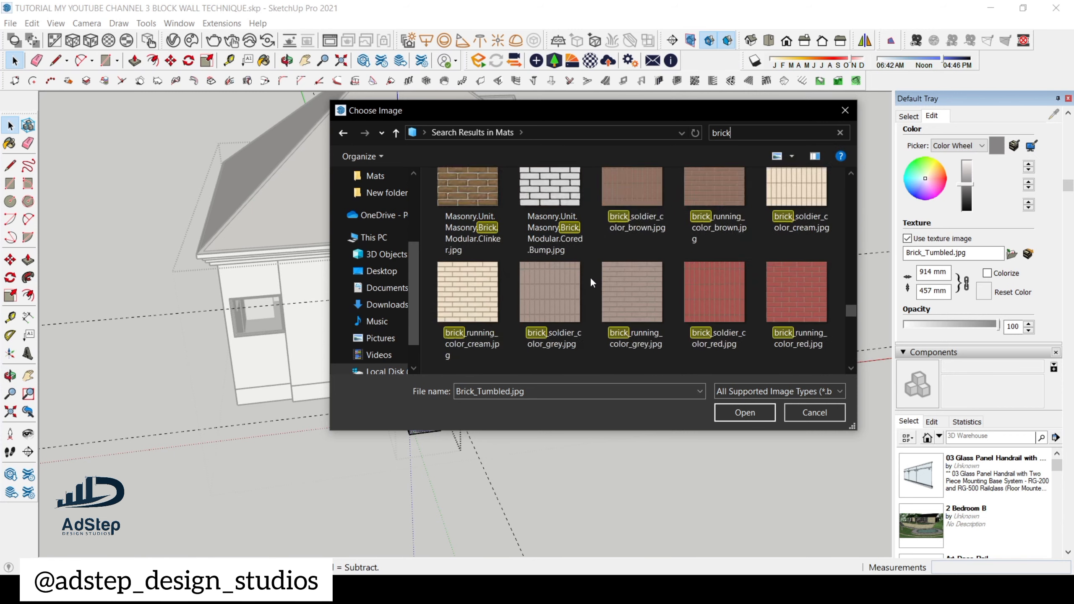
{"action": "scroll", "coordinate": [591, 277], "scroll_direction": "up", "scroll_amount": 3}
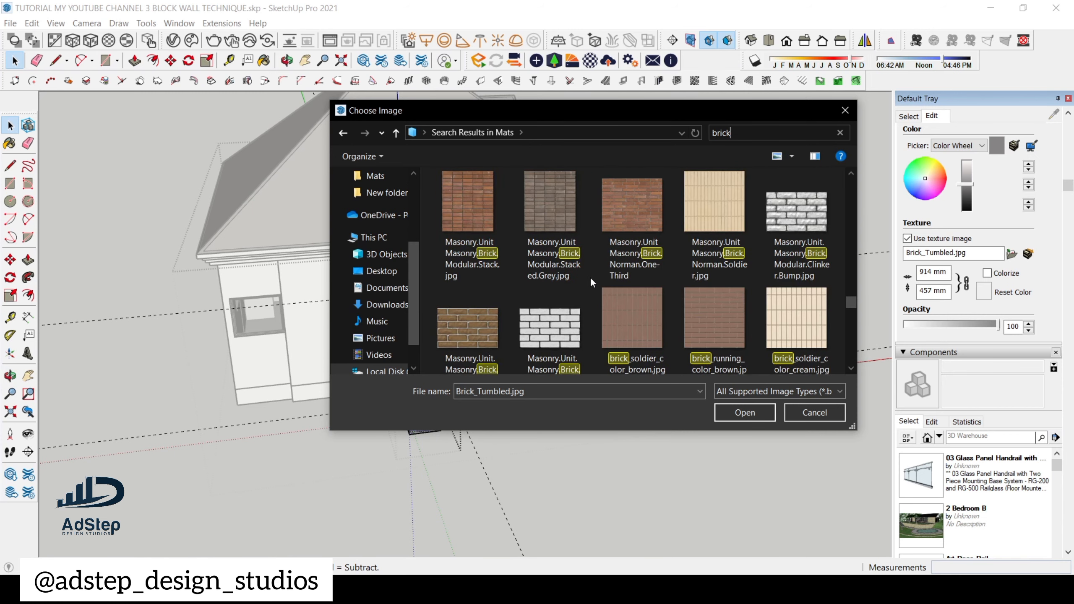
{"action": "scroll", "coordinate": [590, 278], "scroll_direction": "up", "scroll_amount": 4}
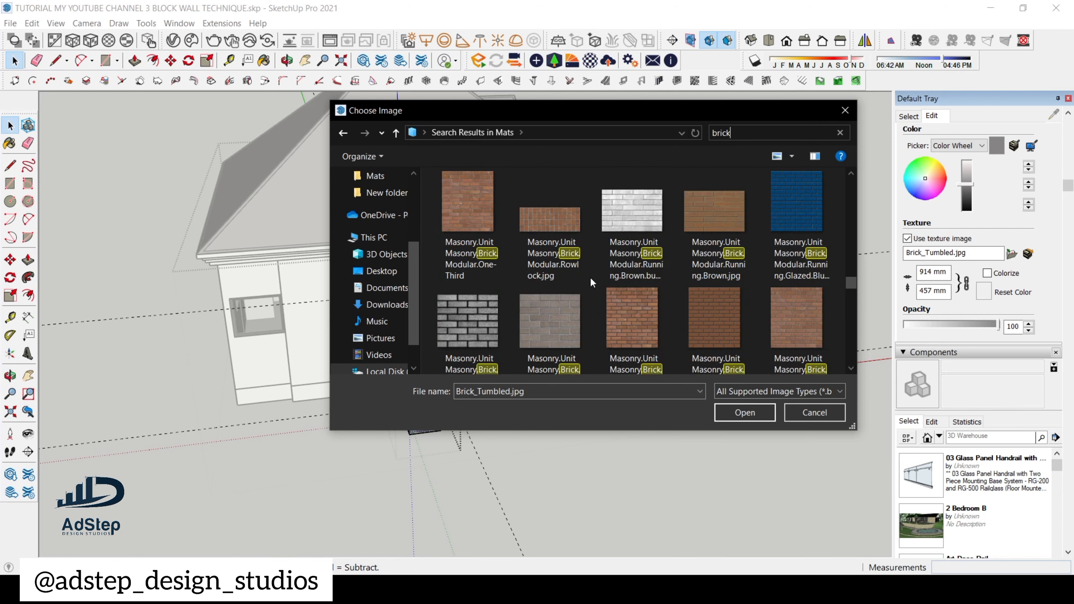
{"action": "scroll", "coordinate": [590, 277], "scroll_direction": "up", "scroll_amount": 3}
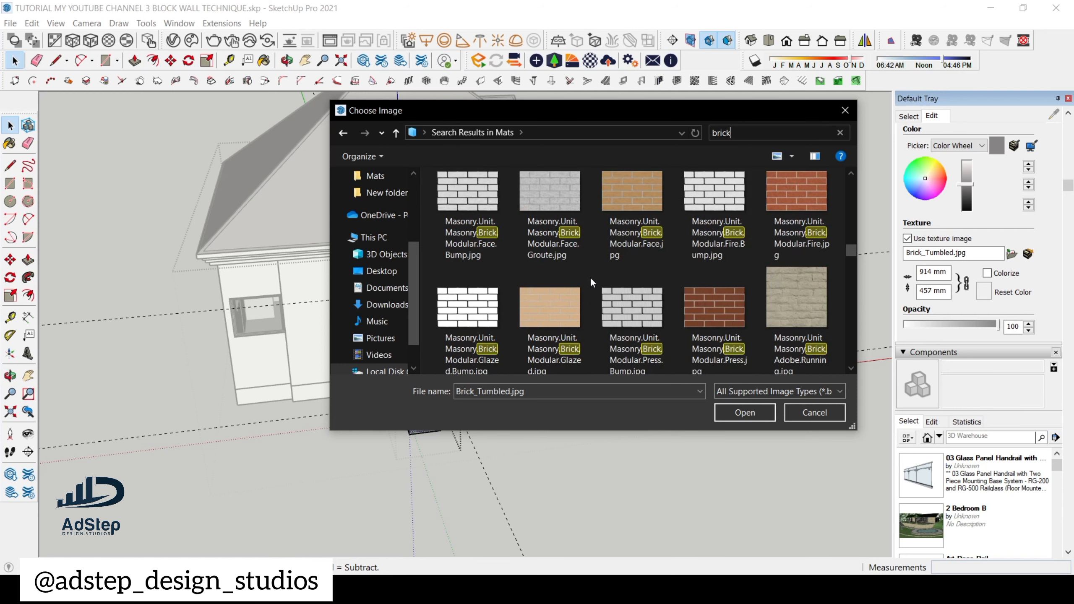
{"action": "scroll", "coordinate": [590, 277], "scroll_direction": "up", "scroll_amount": 4}
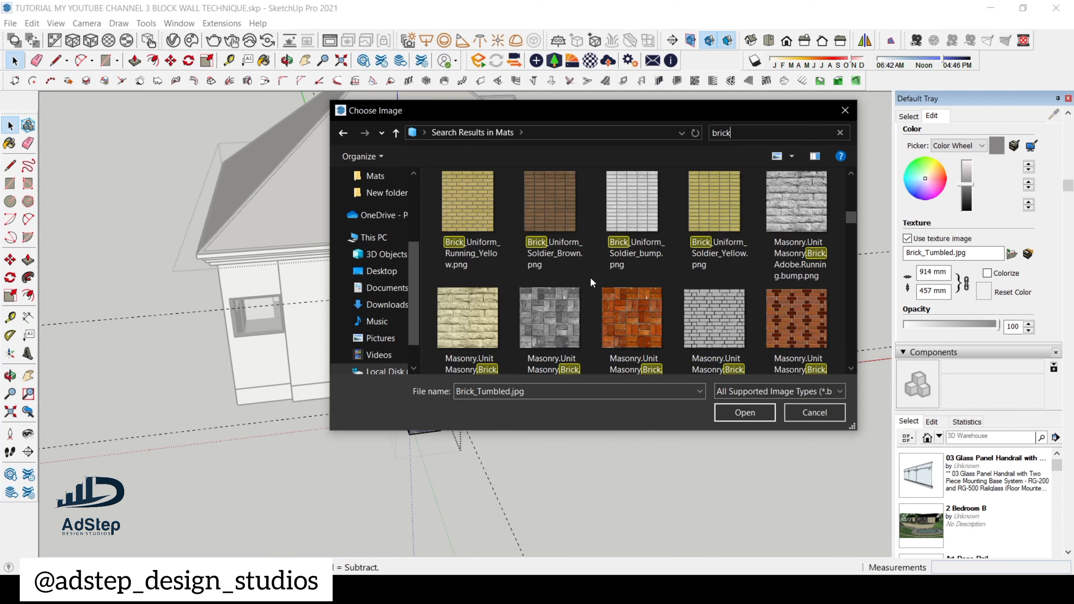
{"action": "scroll", "coordinate": [590, 278], "scroll_direction": "up", "scroll_amount": 2}
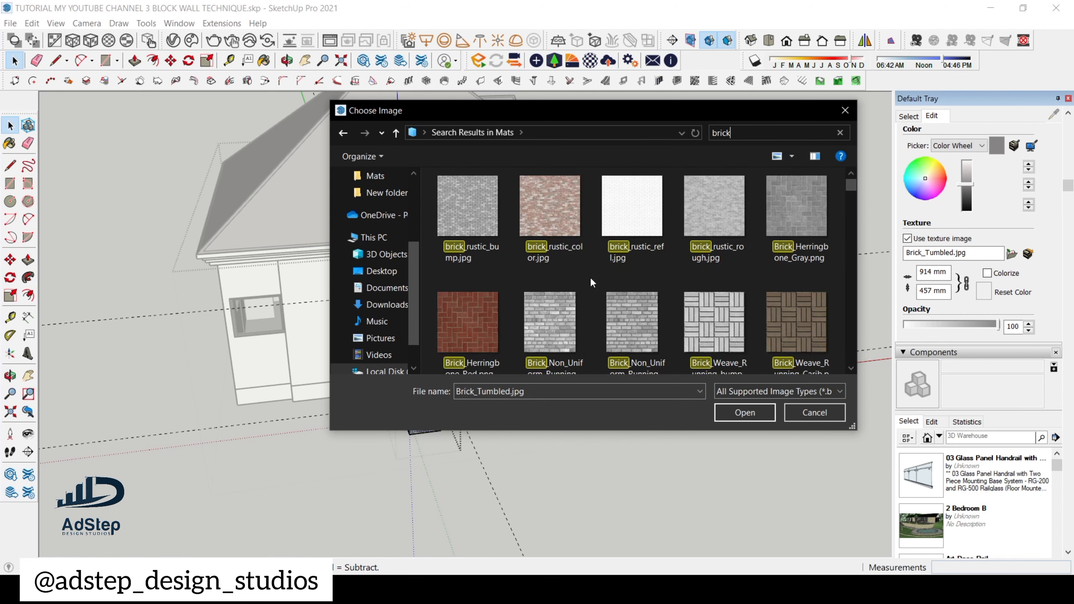
- Replace the column base material's texture image with Brick_Uniform_Running_Burgundy.png
{"action": "scroll", "coordinate": [590, 277], "scroll_direction": "down", "scroll_amount": 3}
{"action": "scroll", "coordinate": [590, 278], "scroll_direction": "down", "scroll_amount": 3}
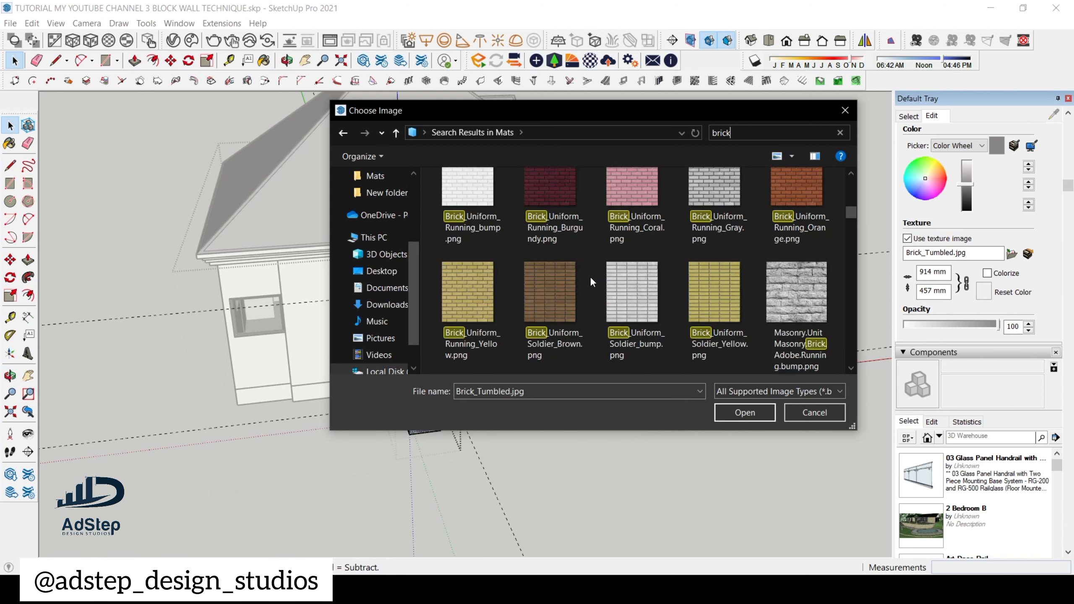
{"action": "scroll", "coordinate": [590, 276], "scroll_direction": "up", "scroll_amount": 1}
{"action": "left_click", "coordinate": [572, 221]}
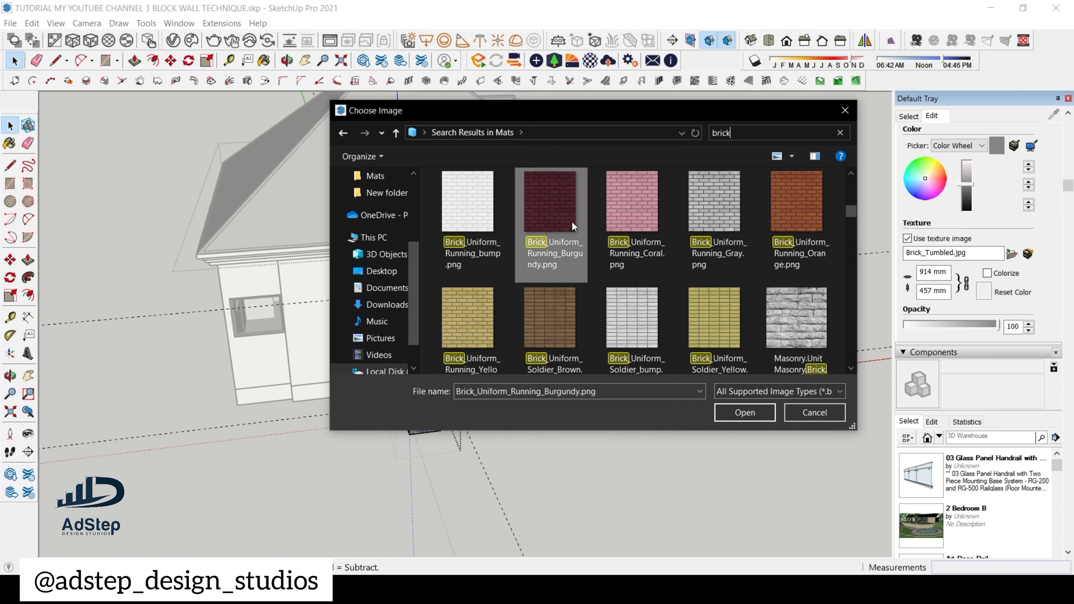
{"action": "left_click", "coordinate": [765, 411]}
{"action": "scroll", "coordinate": [392, 421], "scroll_direction": "up", "scroll_amount": 5}
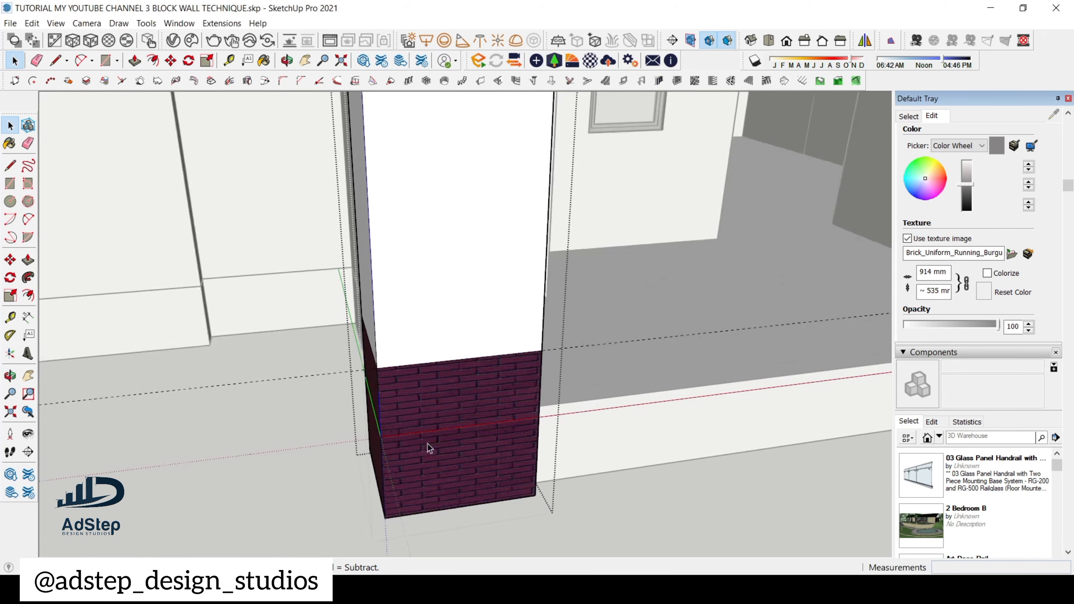
- Search the texture images for "brick" and swap the column base material's image for Brick_Uniform_Running_Coral.png
{"action": "left_click", "coordinate": [1012, 255]}
{"action": "left_click", "coordinate": [758, 133]}
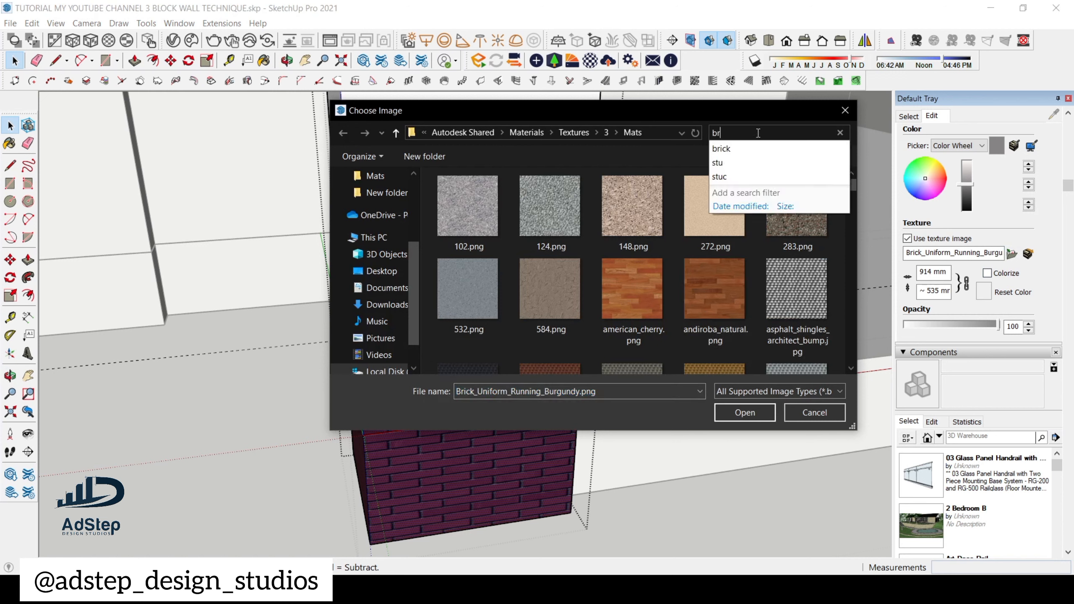
{"action": "type", "text": "bric"}
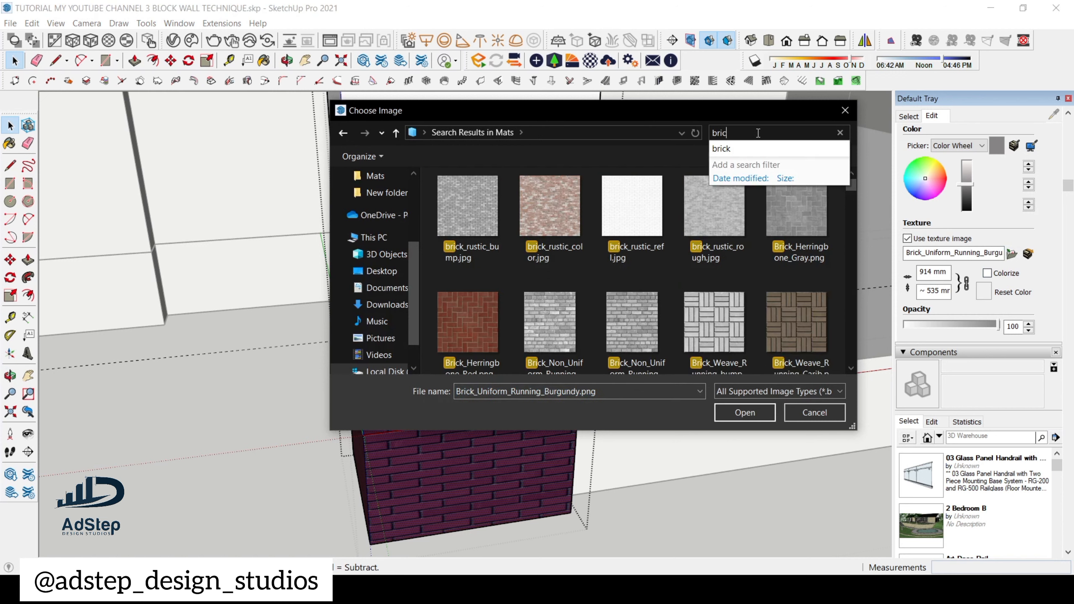
{"action": "type", "text": "k"}
{"action": "scroll", "coordinate": [656, 285], "scroll_direction": "down", "scroll_amount": 2}
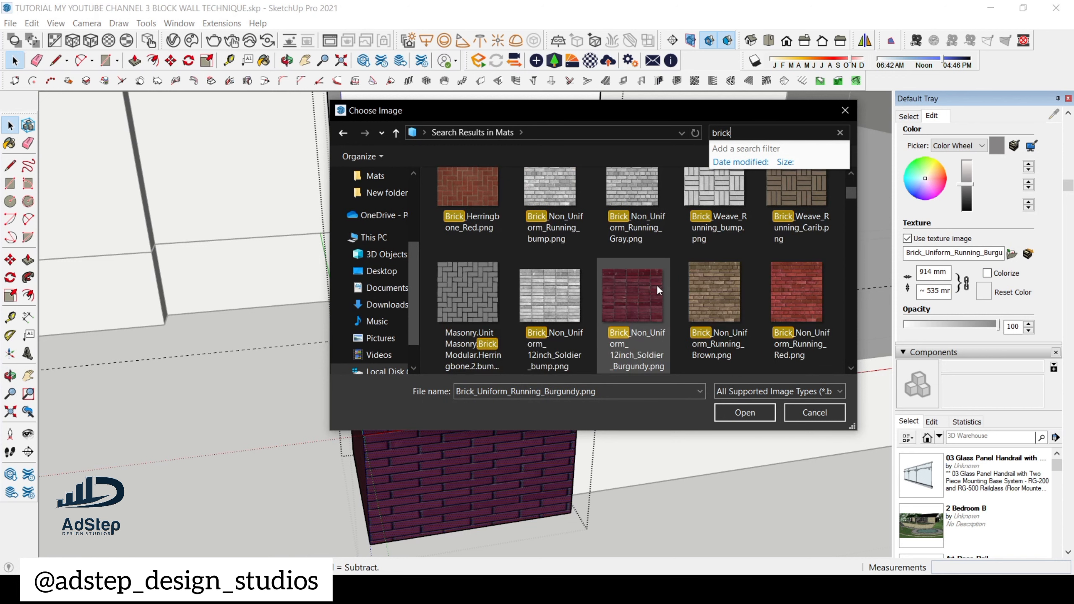
{"action": "scroll", "coordinate": [657, 285], "scroll_direction": "down", "scroll_amount": 2}
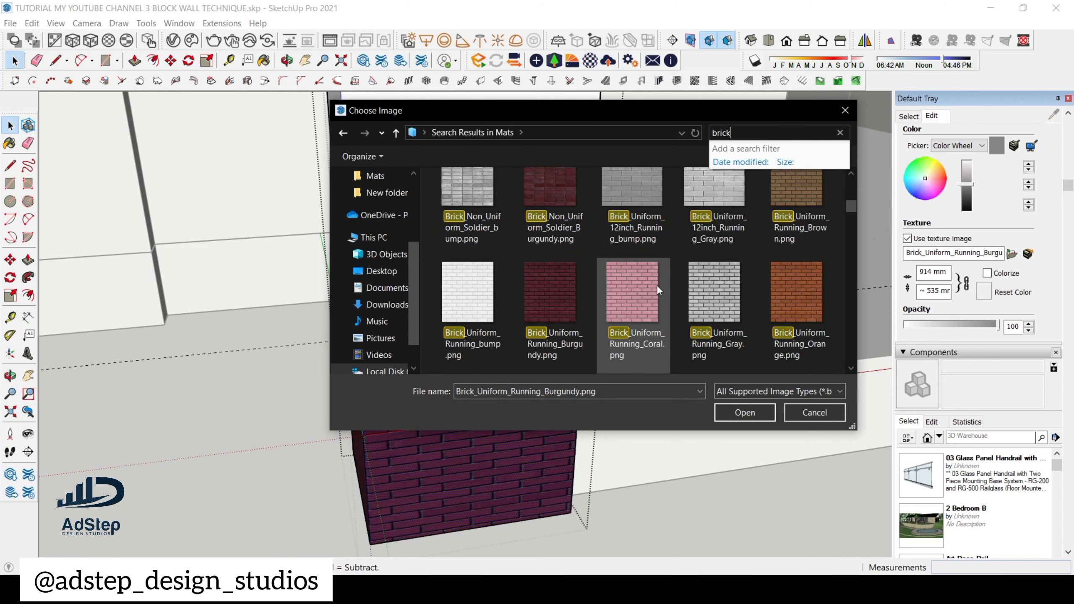
{"action": "left_click", "coordinate": [655, 291]}
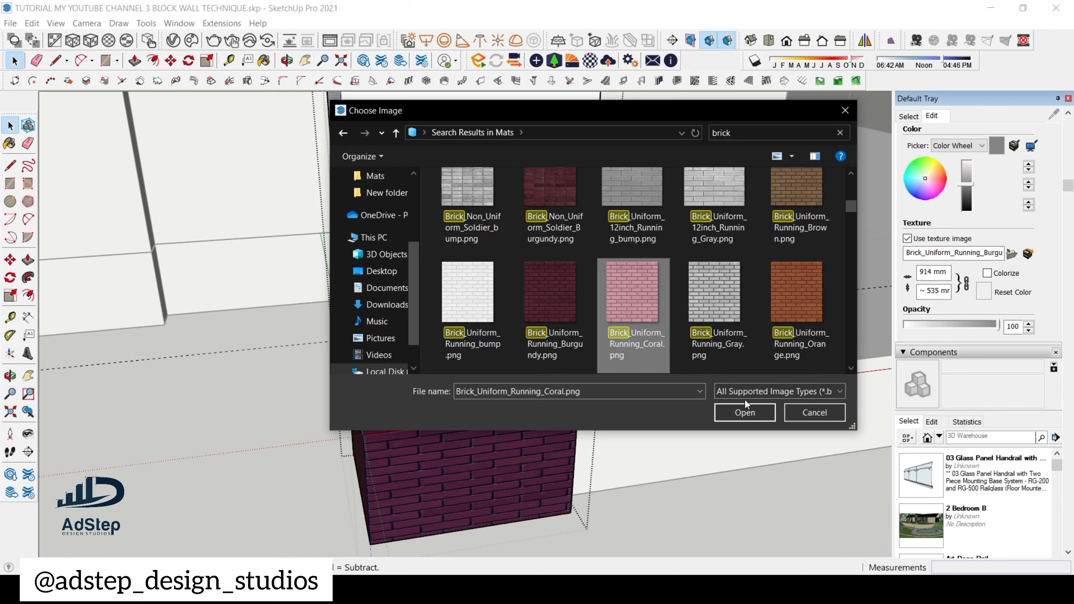
{"action": "left_click", "coordinate": [752, 408]}
{"action": "scroll", "coordinate": [521, 327], "scroll_direction": "down", "scroll_amount": 4}
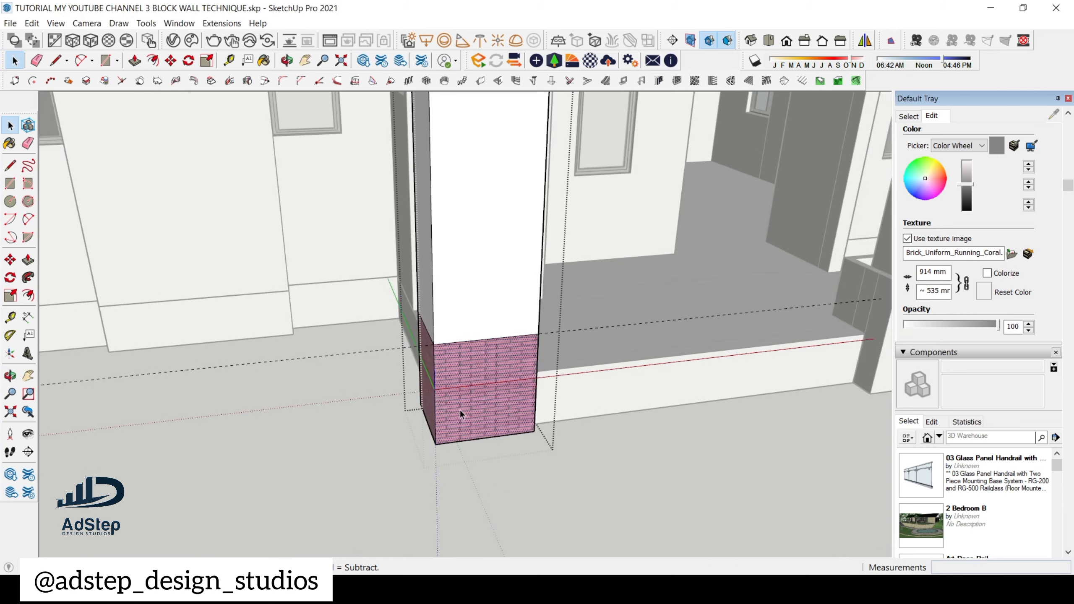
- Set the texture width of the column base's brick material to 1500 mm
{"action": "scroll", "coordinate": [460, 409], "scroll_direction": "down", "scroll_amount": 3}
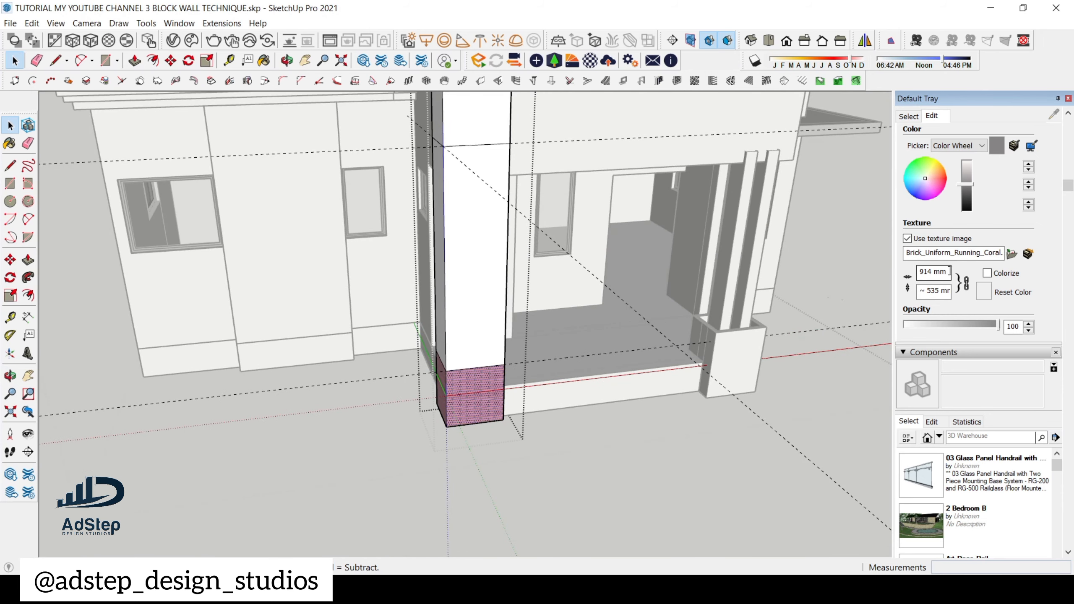
{"action": "triple_click", "coordinate": [949, 272]}
{"action": "type", "text": "1500"}
{"action": "key", "text": "Return"}
{"action": "scroll", "coordinate": [550, 370], "scroll_direction": "up", "scroll_amount": 4}
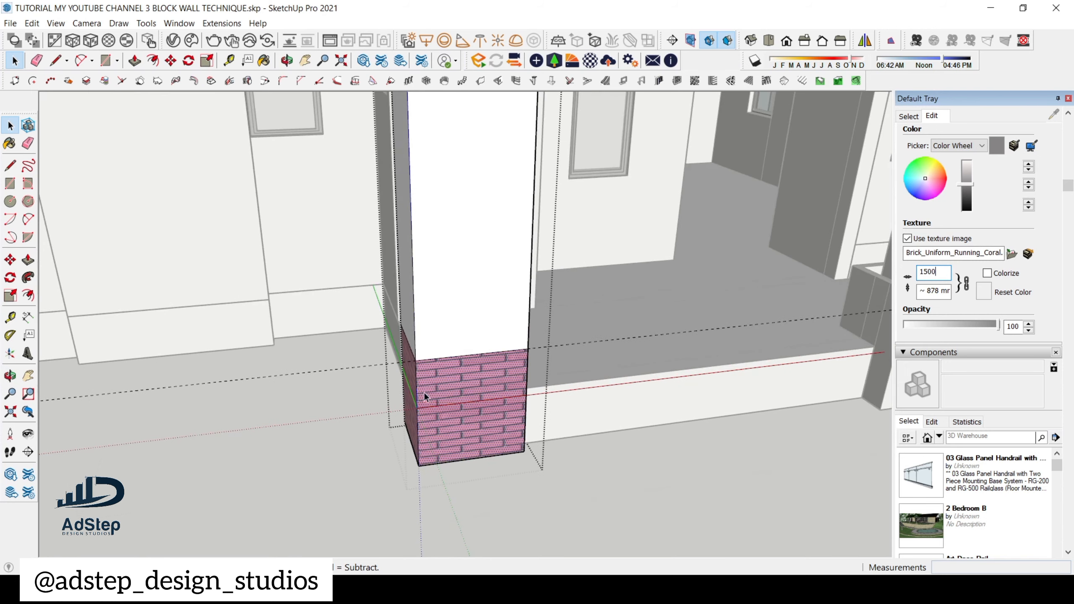
{"action": "scroll", "coordinate": [472, 346], "scroll_direction": "down", "scroll_amount": 10}
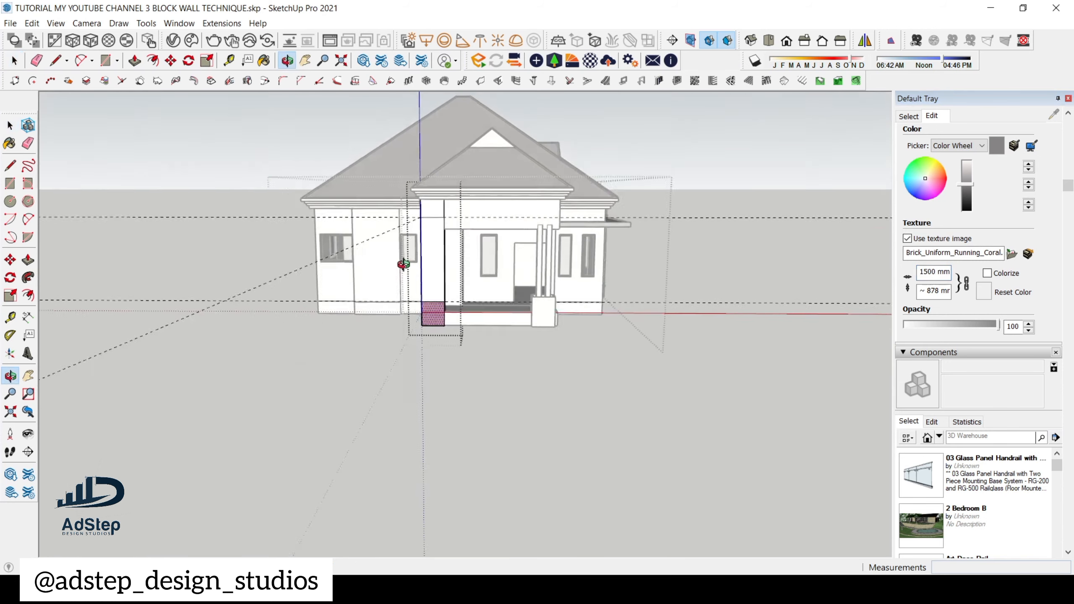
- Set the texture width of the column base's brick material to 2000 mm
{"action": "scroll", "coordinate": [388, 304], "scroll_direction": "up", "scroll_amount": 8}
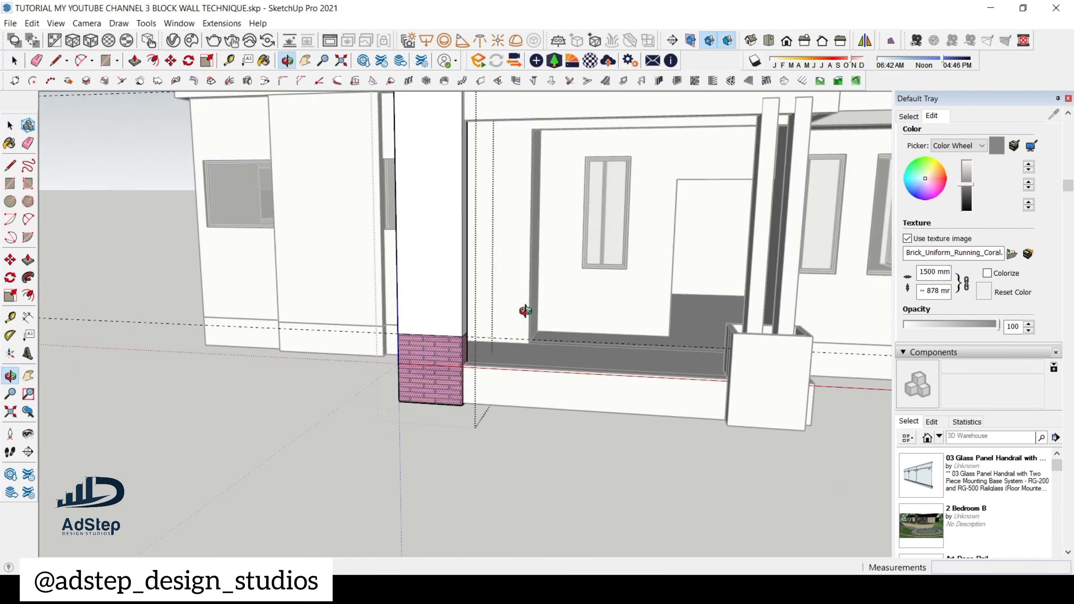
{"action": "scroll", "coordinate": [618, 357], "scroll_direction": "up", "scroll_amount": 5}
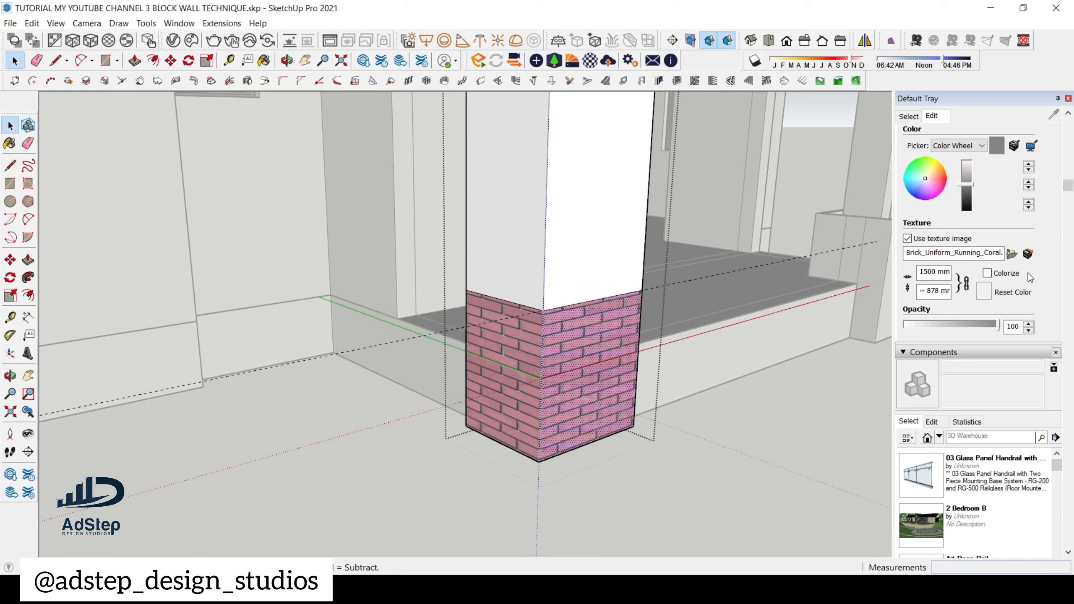
{"action": "left_click_drag", "start_coordinate": [950, 271], "coordinate": [895, 279]}
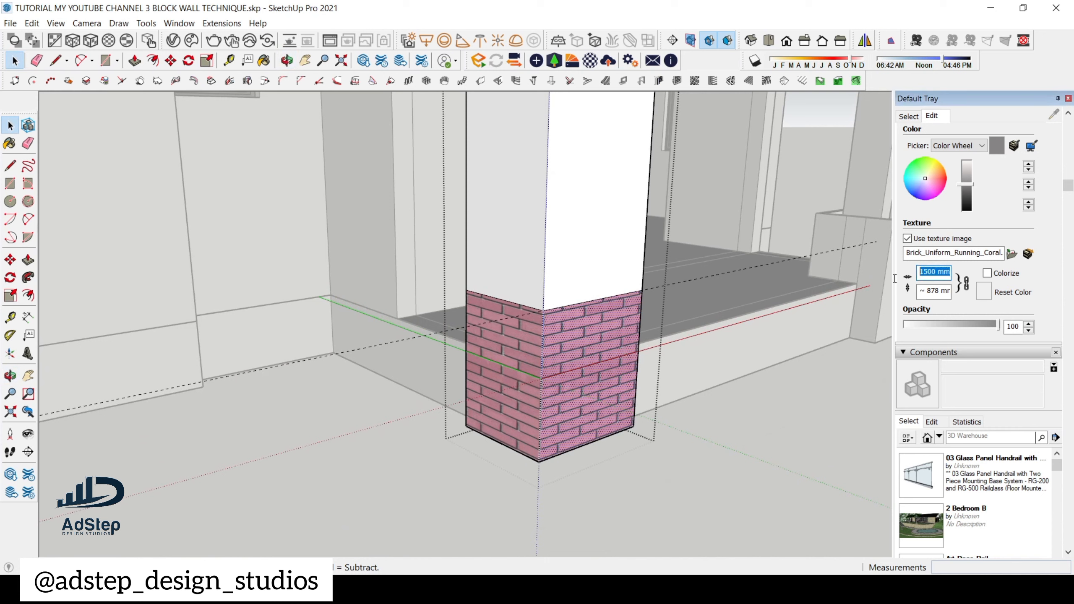
{"action": "type", "text": "2000"}
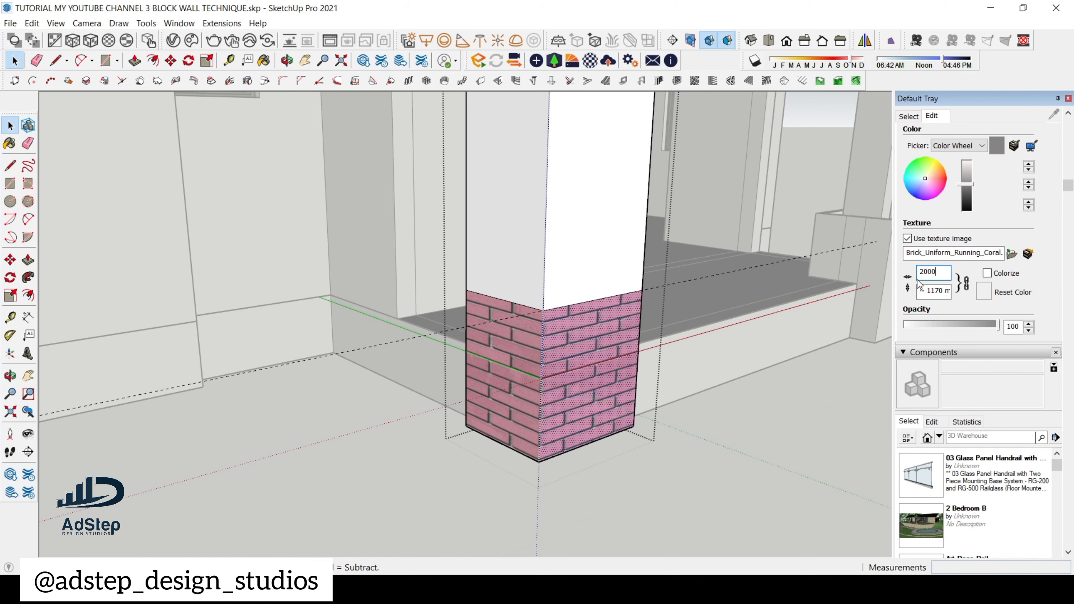
{"action": "scroll", "coordinate": [477, 420], "scroll_direction": "down", "scroll_amount": 5}
{"action": "scroll", "coordinate": [549, 384], "scroll_direction": "up", "scroll_amount": 4}
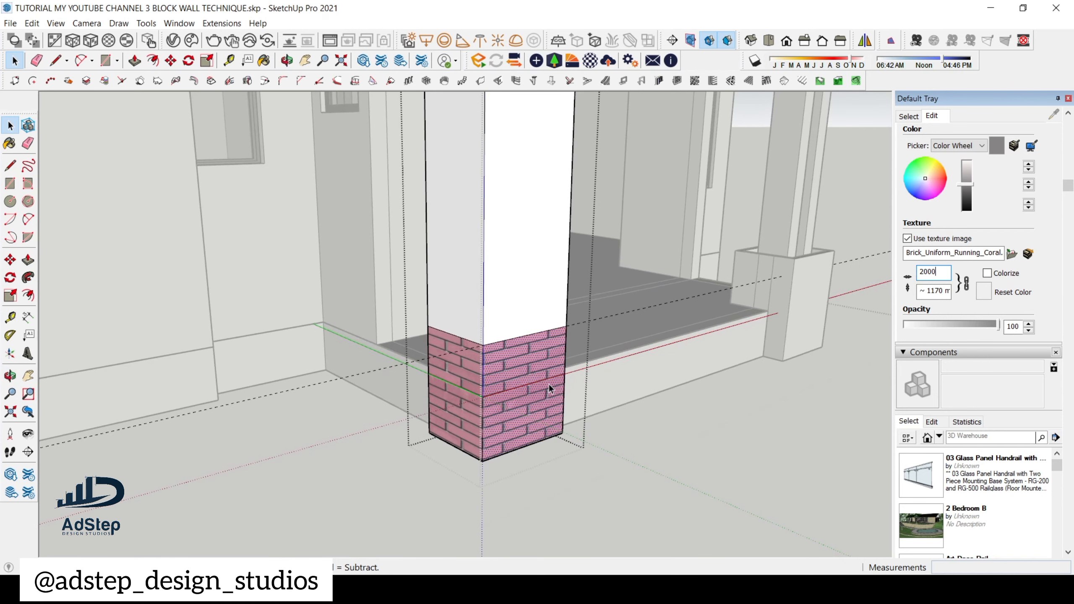
- Set the texture height of the column base's brick material to 2000 mm
{"action": "scroll", "coordinate": [941, 297], "scroll_direction": "up", "scroll_amount": 4}
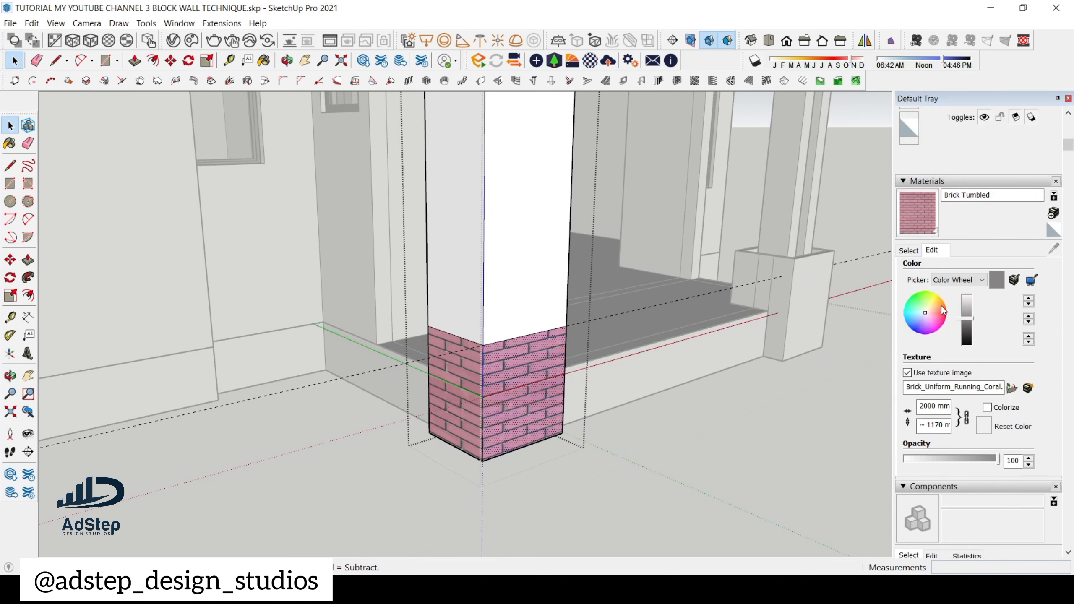
{"action": "left_click", "coordinate": [950, 426]}
{"action": "left_click_drag", "start_coordinate": [948, 429], "coordinate": [915, 429]}
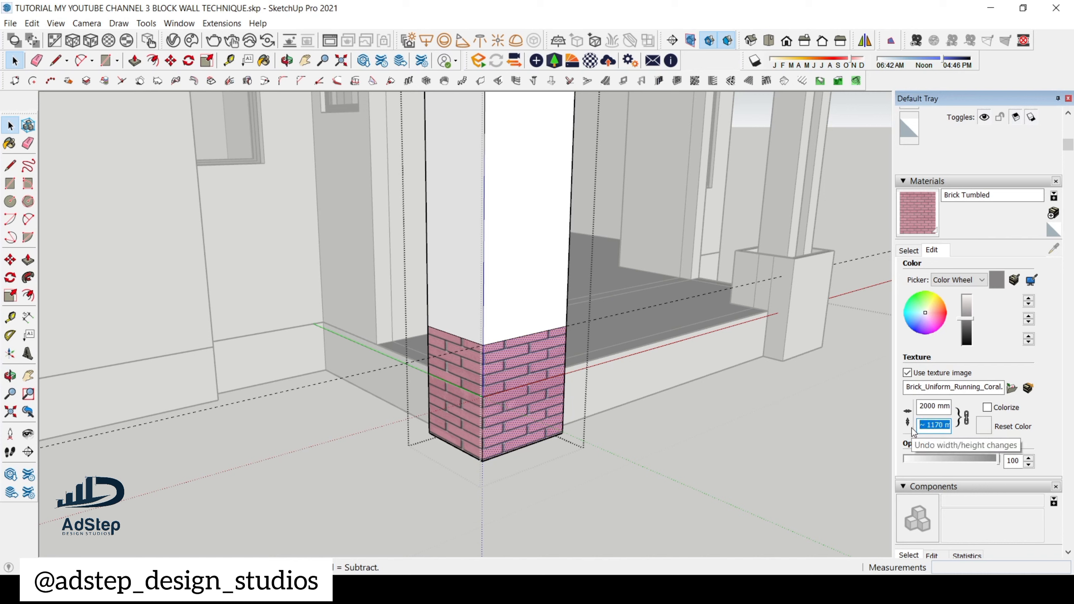
{"action": "type", "text": "2000"}
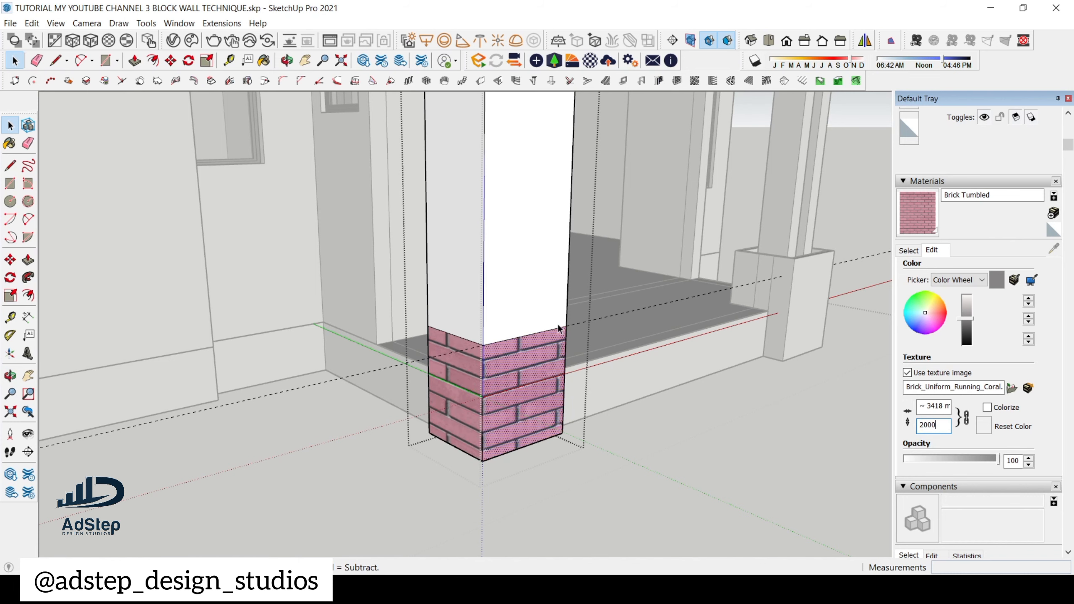
{"action": "scroll", "coordinate": [551, 330], "scroll_direction": "down", "scroll_amount": 6}
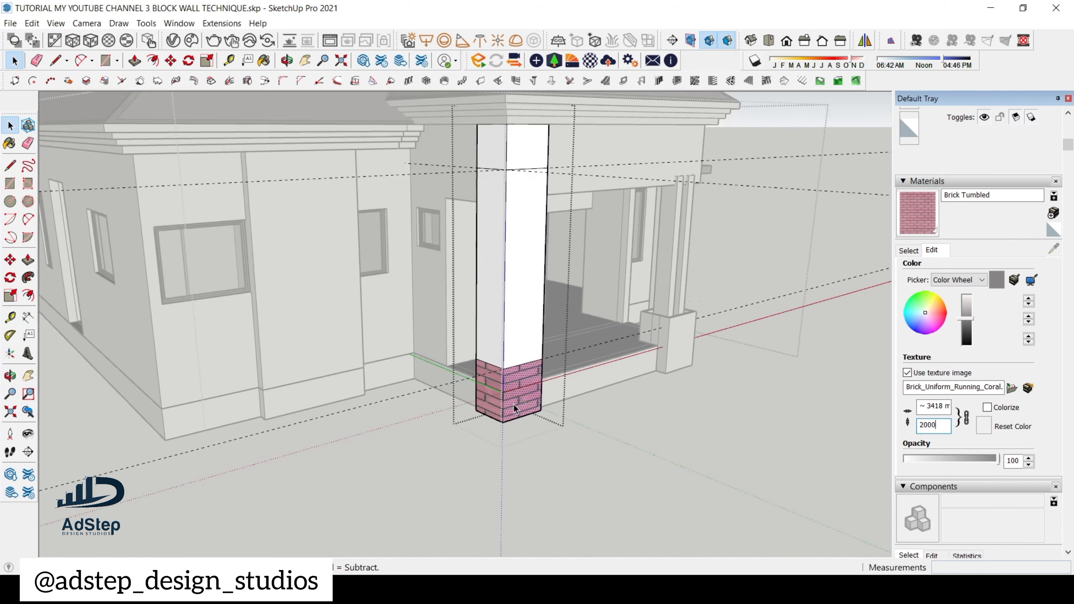
{"action": "scroll", "coordinate": [533, 382], "scroll_direction": "up", "scroll_amount": 8}
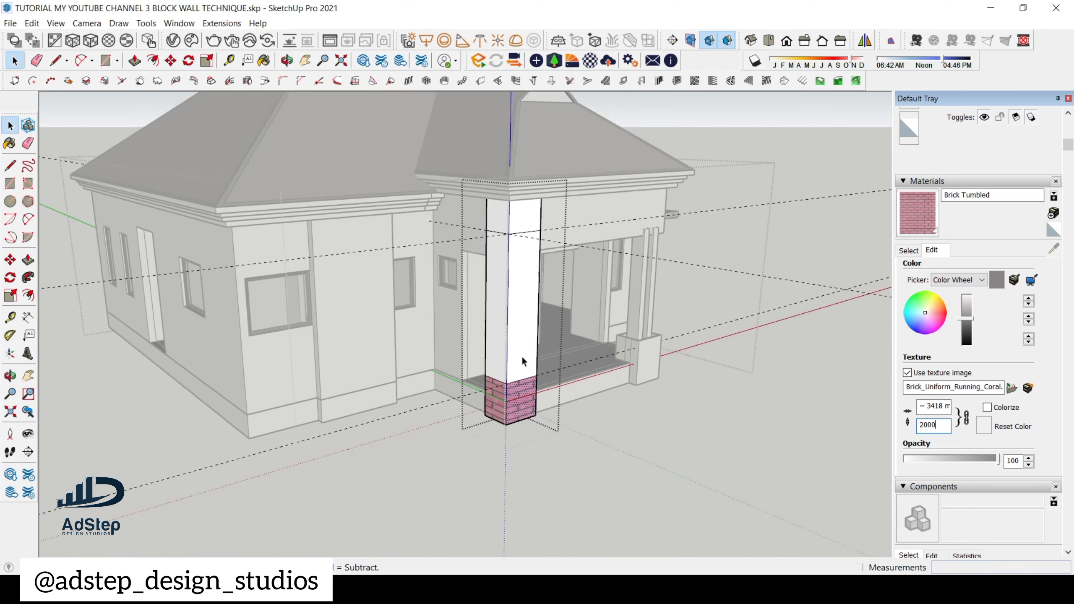
- Clear the stray characters from the brick texture's height, re-enter it as 2000 mm, and finish editing the material
{"action": "scroll", "coordinate": [524, 355], "scroll_direction": "up", "scroll_amount": 2}
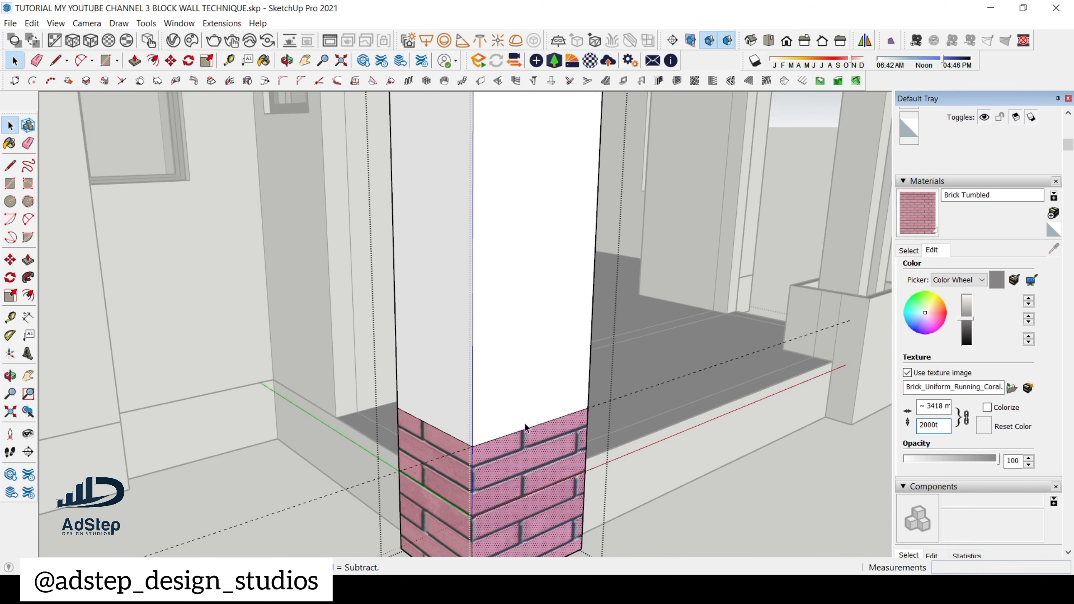
{"action": "scroll", "coordinate": [531, 383], "scroll_direction": "down", "scroll_amount": 3}
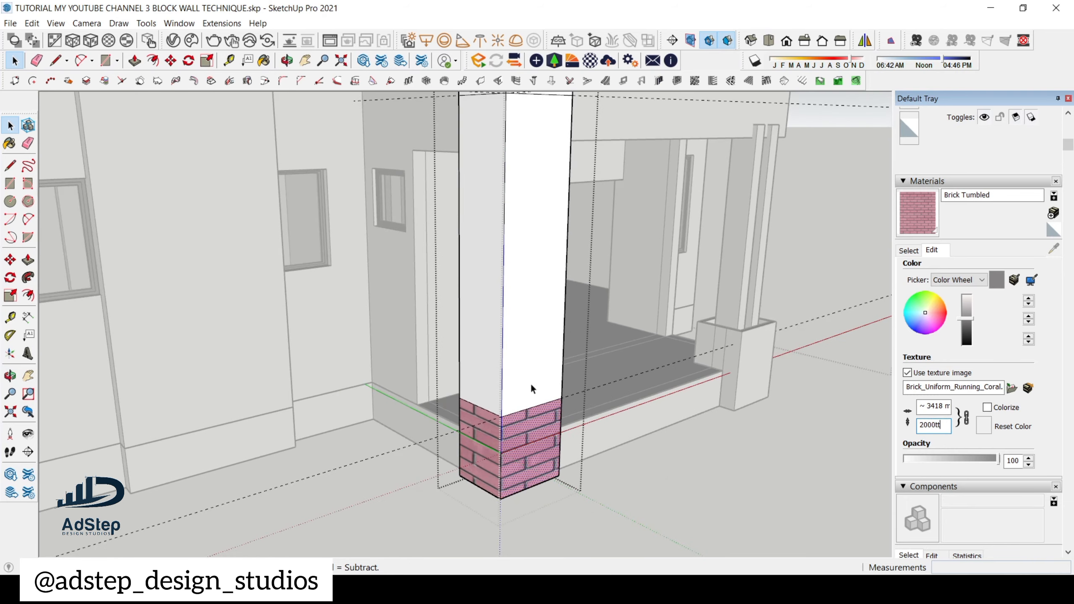
{"action": "left_click", "coordinate": [532, 398]}
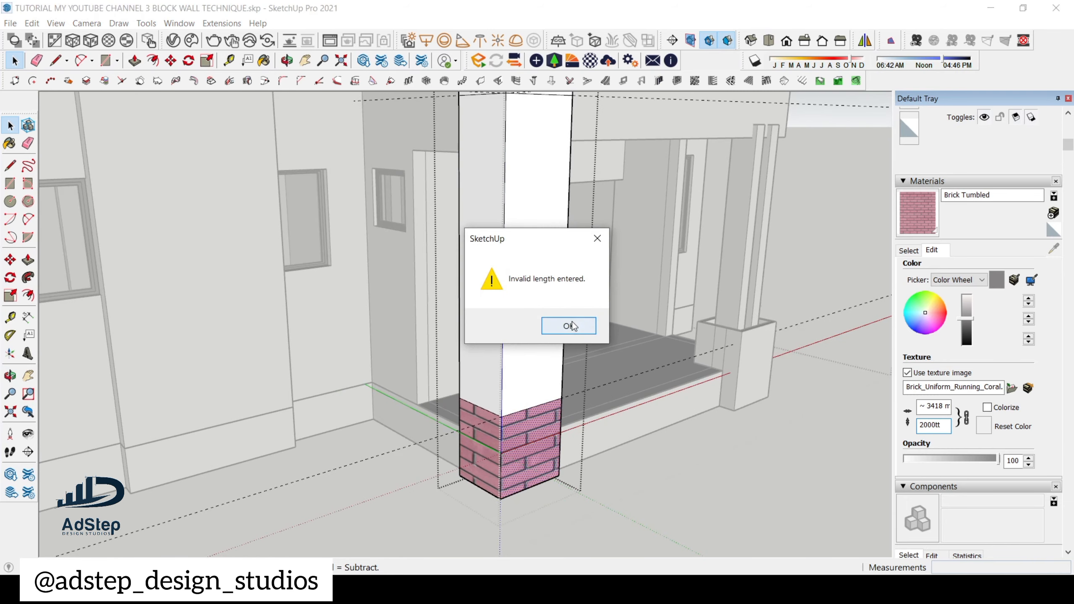
{"action": "left_click", "coordinate": [569, 326]}
{"action": "left_click", "coordinate": [535, 382]}
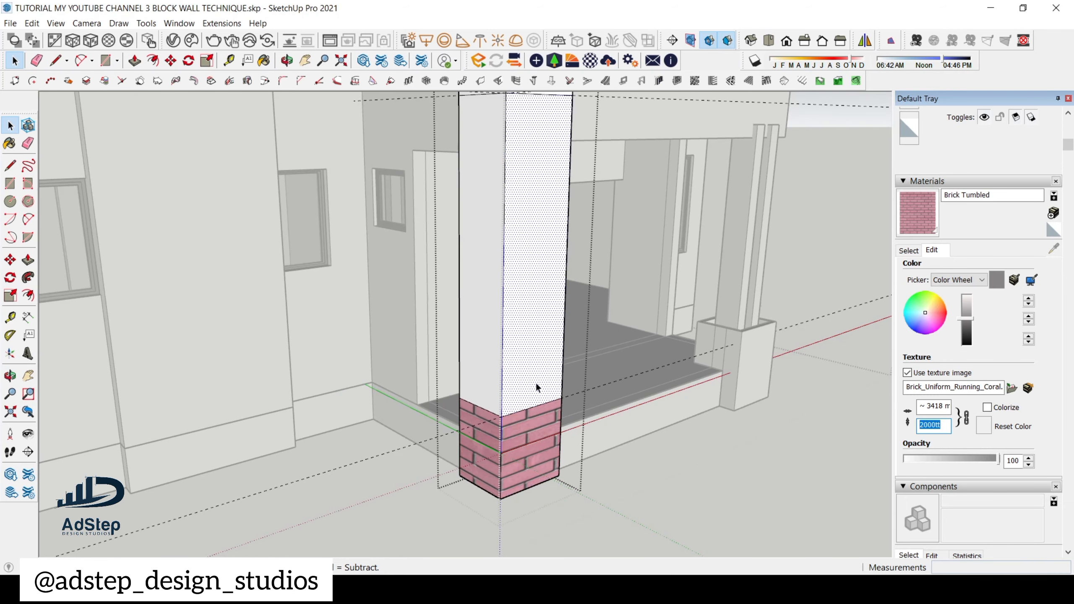
{"action": "scroll", "coordinate": [527, 409], "scroll_direction": "up", "scroll_amount": 2}
{"action": "type", "text": "t"}
{"action": "scroll", "coordinate": [544, 400], "scroll_direction": "up", "scroll_amount": 1}
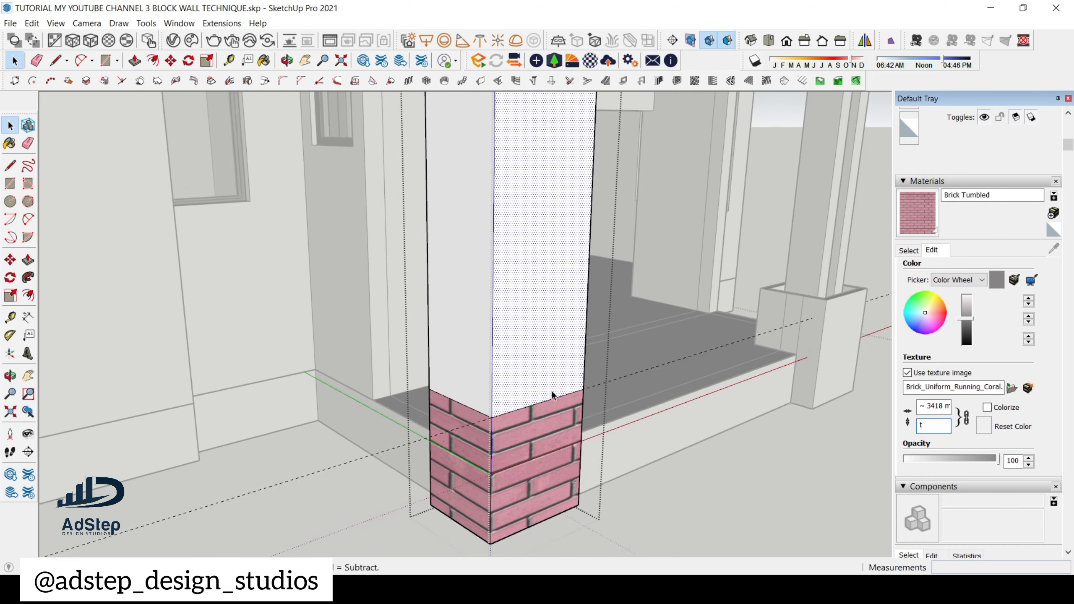
{"action": "scroll", "coordinate": [552, 396], "scroll_direction": "down", "scroll_amount": 1}
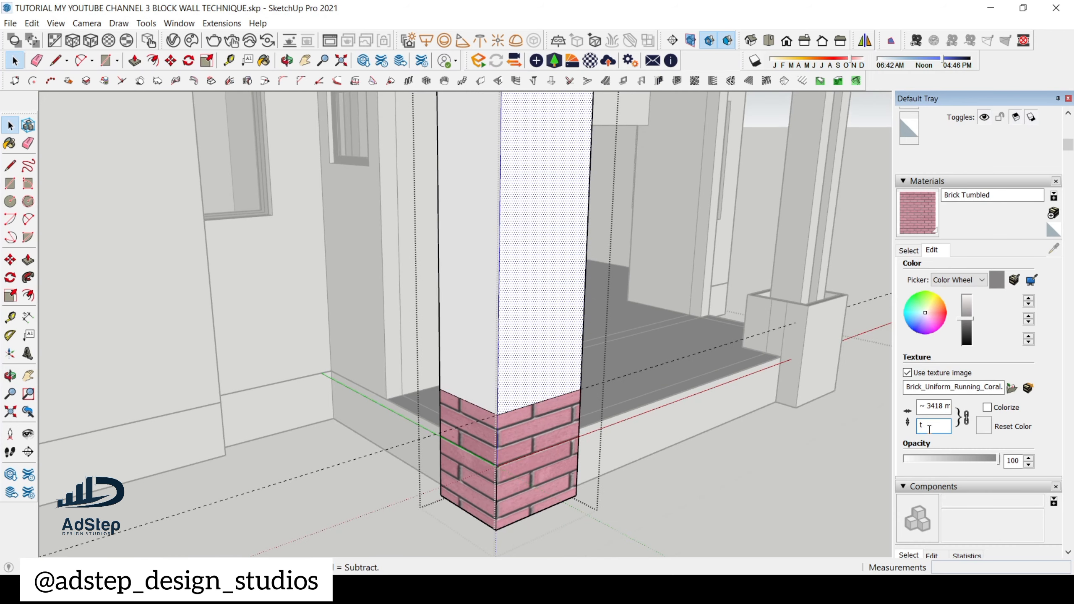
{"action": "type", "text": "200"}
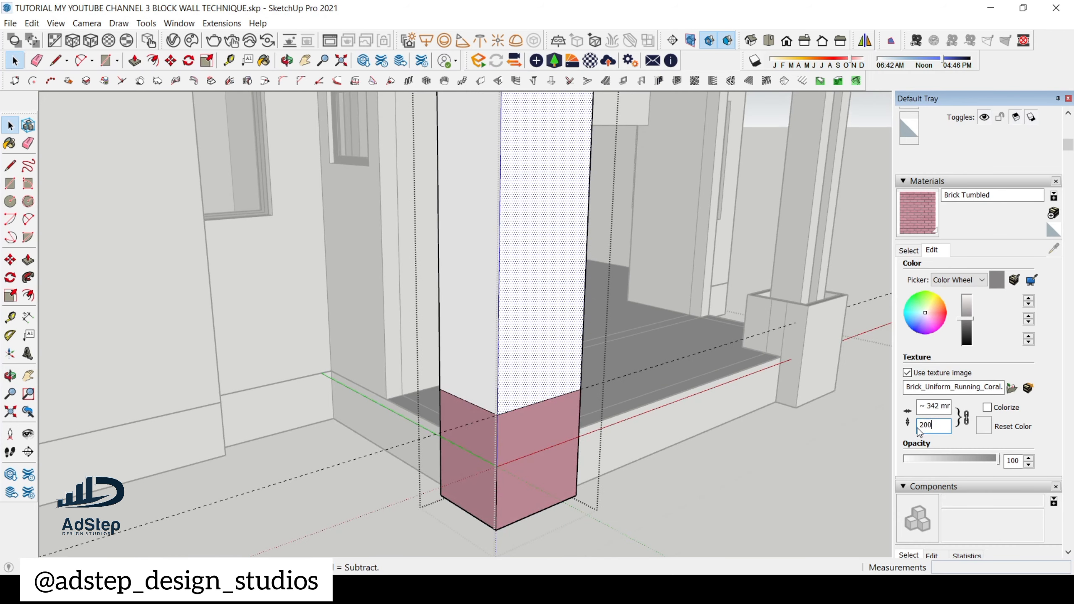
{"action": "type", "text": "0"}
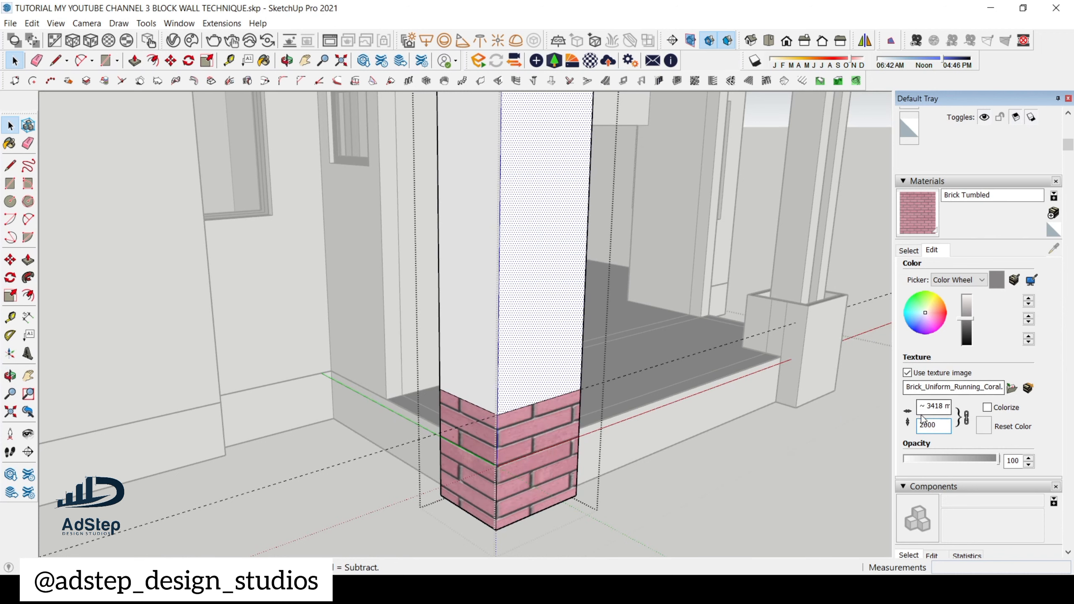
{"action": "left_click", "coordinate": [910, 251]}
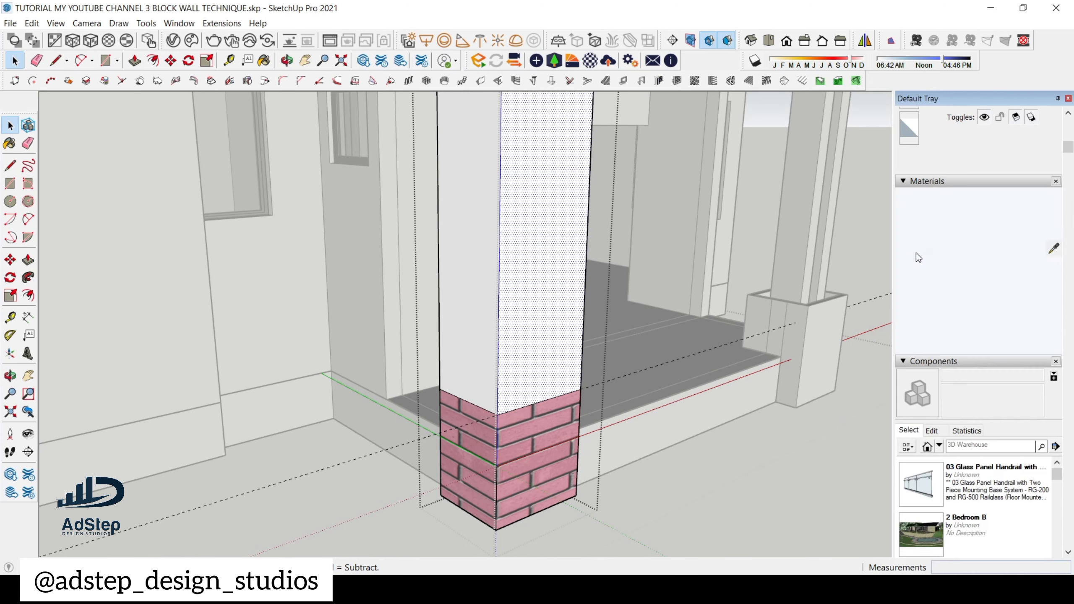
{"action": "scroll", "coordinate": [529, 406], "scroll_direction": "up", "scroll_amount": 3}
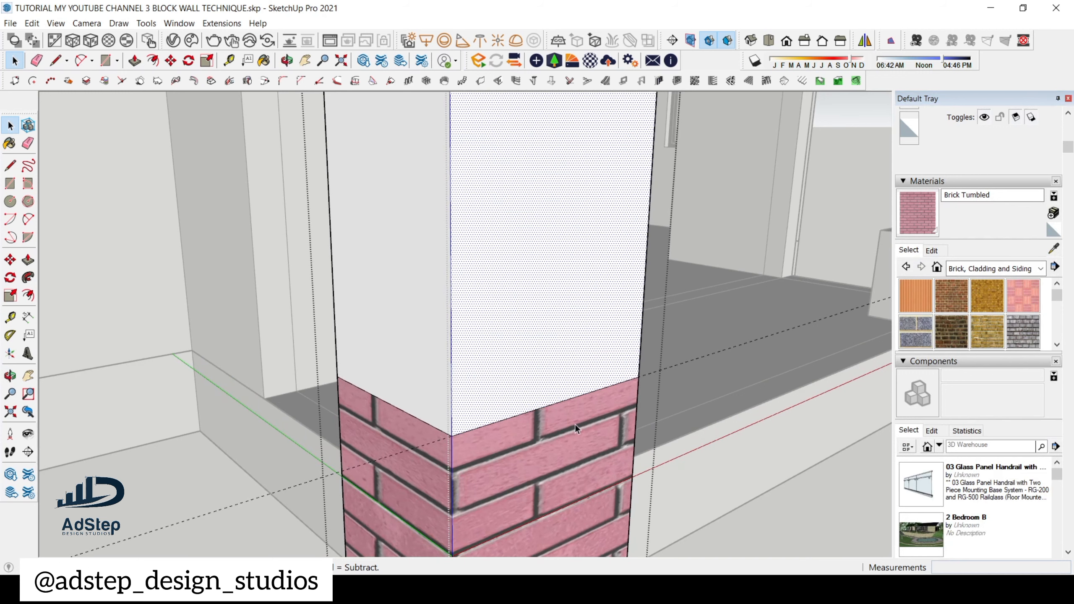
{"action": "key", "text": "t"}
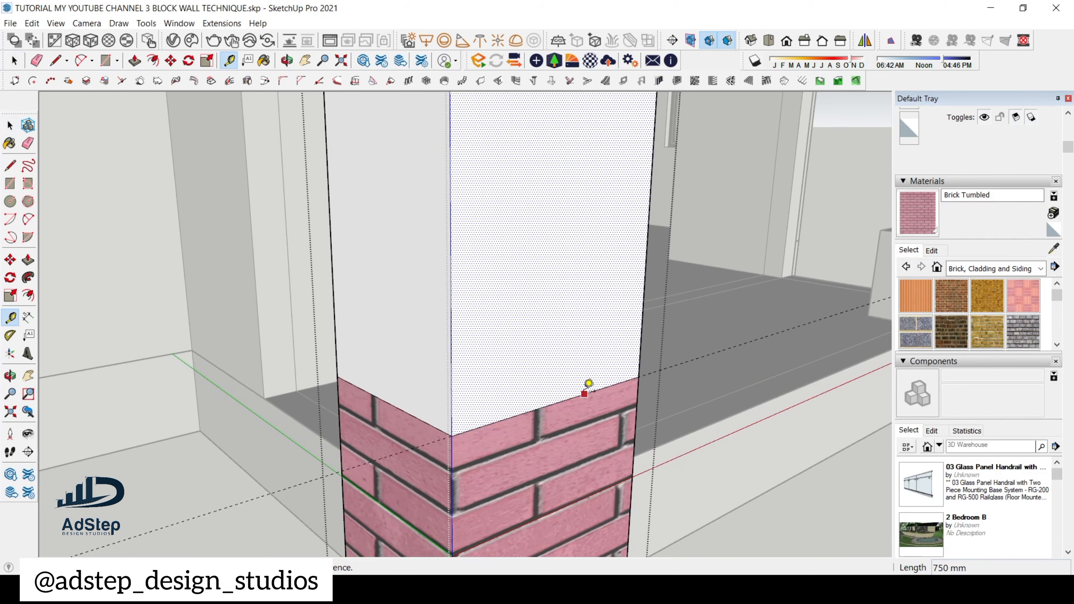
{"action": "scroll", "coordinate": [584, 339], "scroll_direction": "down", "scroll_amount": 2}
{"action": "scroll", "coordinate": [555, 363], "scroll_direction": "down", "scroll_amount": 2}
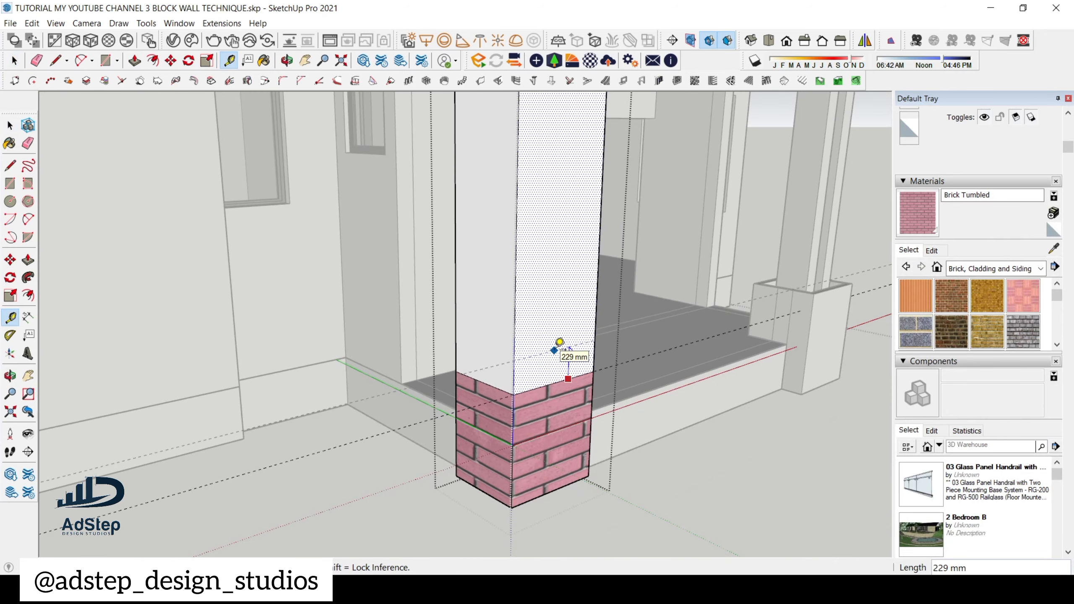
{"action": "type", "text": "75"}
{"action": "key", "text": "Escape"}
- Start a parallel guide line above the top edge of the column's brick base with the Tape Measure tool
{"action": "scroll", "coordinate": [514, 382], "scroll_direction": "up", "scroll_amount": 6}
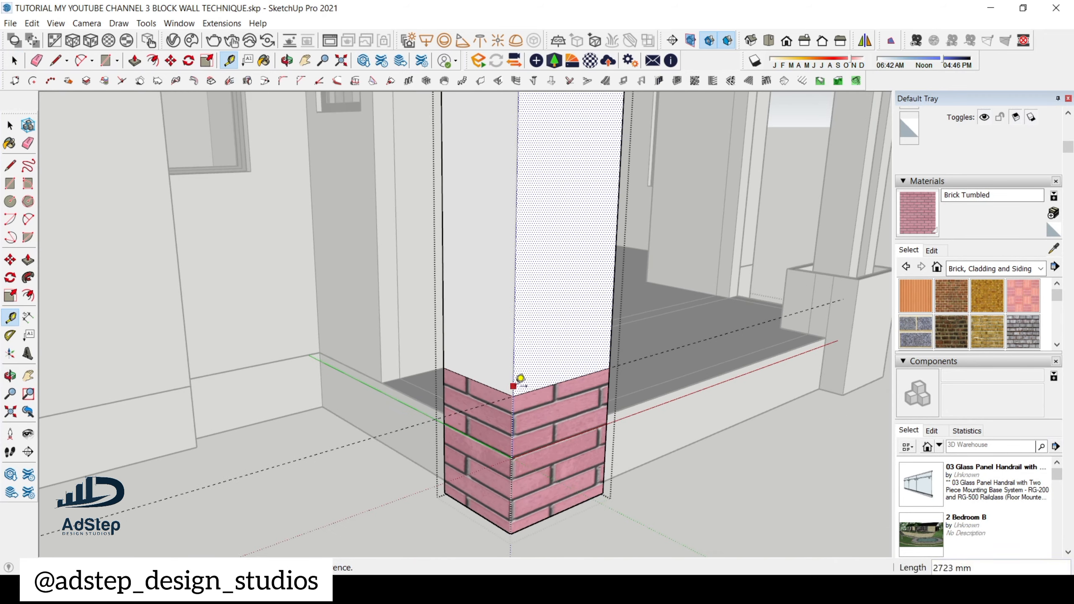
{"action": "left_click", "coordinate": [578, 376]}
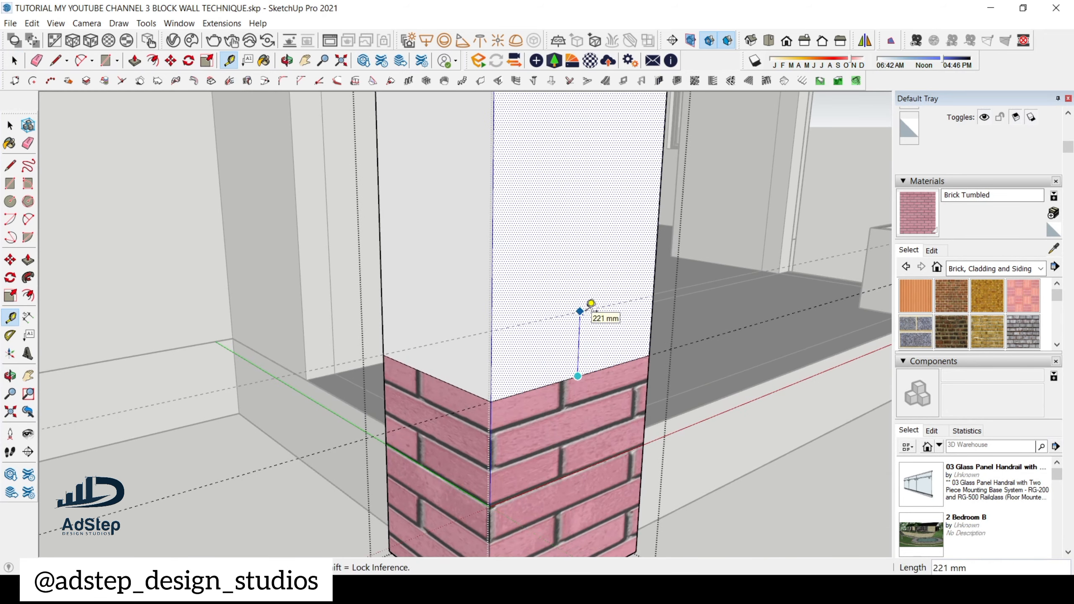
- Place a guide line above the brick's top edge on the column's shaded face, parallel to that edge
{"action": "key", "text": "Escape"}
{"action": "scroll", "coordinate": [478, 393], "scroll_direction": "up", "scroll_amount": 2}
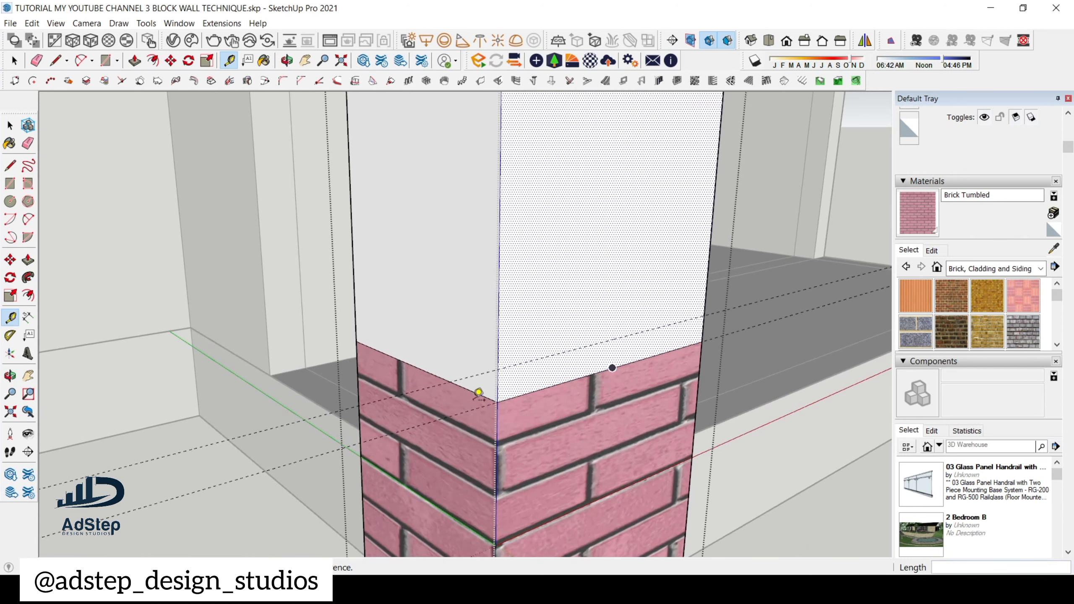
{"action": "left_click", "coordinate": [474, 391]}
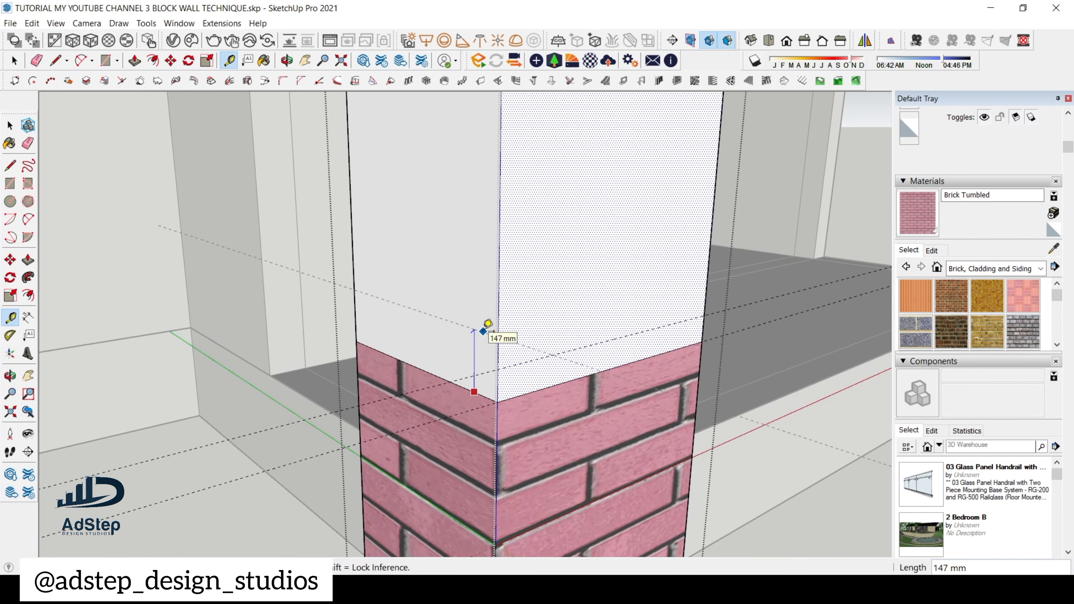
{"action": "key", "text": "Return"}
{"action": "scroll", "coordinate": [480, 355], "scroll_direction": "down", "scroll_amount": 1}
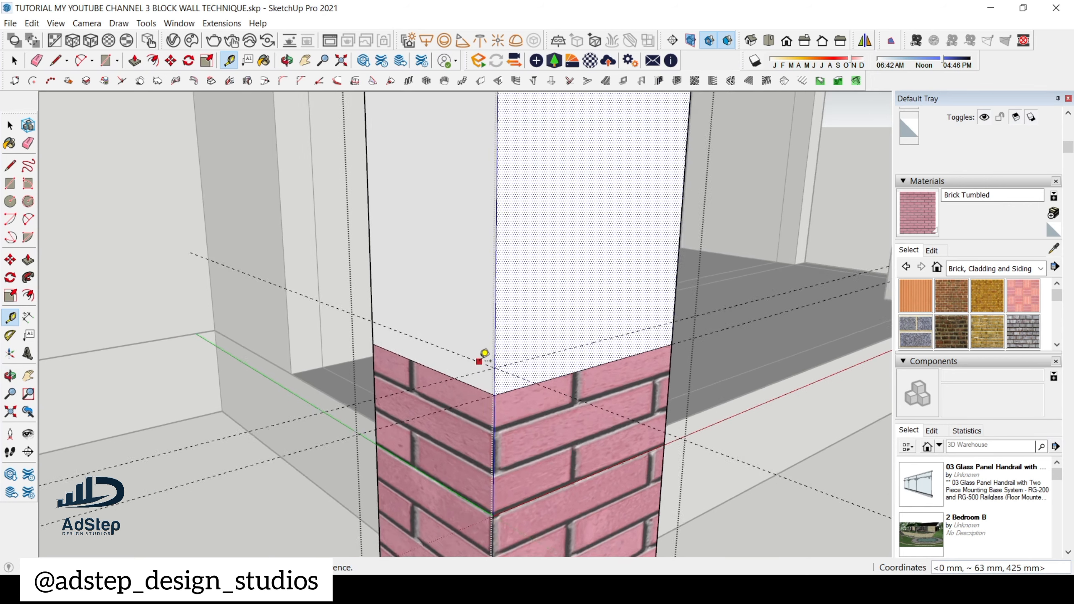
- Draw lines along the guides just above the brick base, around three faces of the column
{"action": "key", "text": "l"}
{"action": "left_click", "coordinate": [497, 367]}
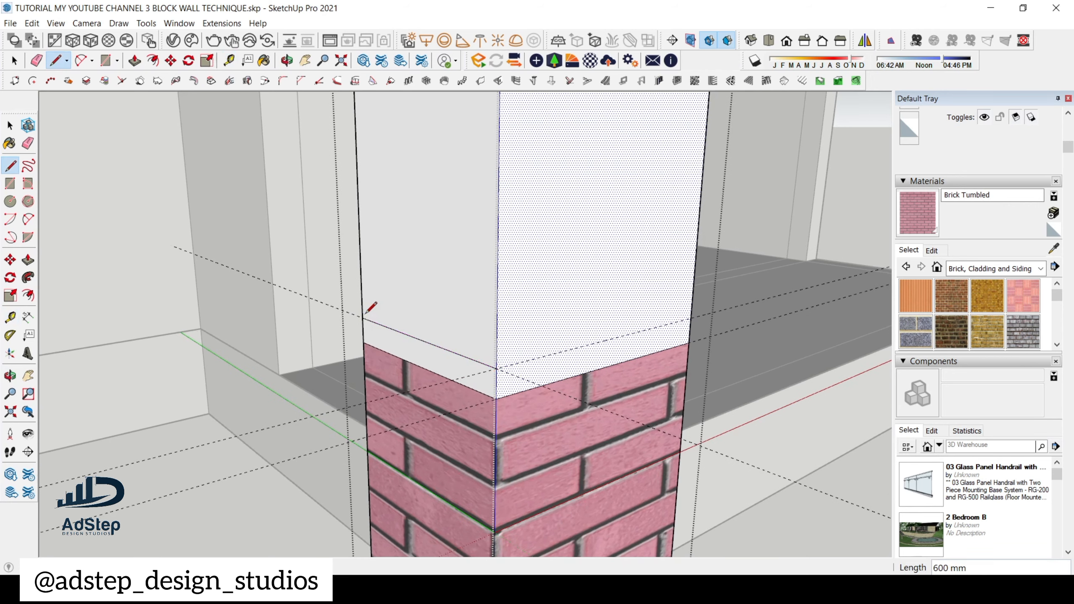
{"action": "left_click", "coordinate": [692, 317]}
{"action": "scroll", "coordinate": [442, 364], "scroll_direction": "down", "scroll_amount": 3}
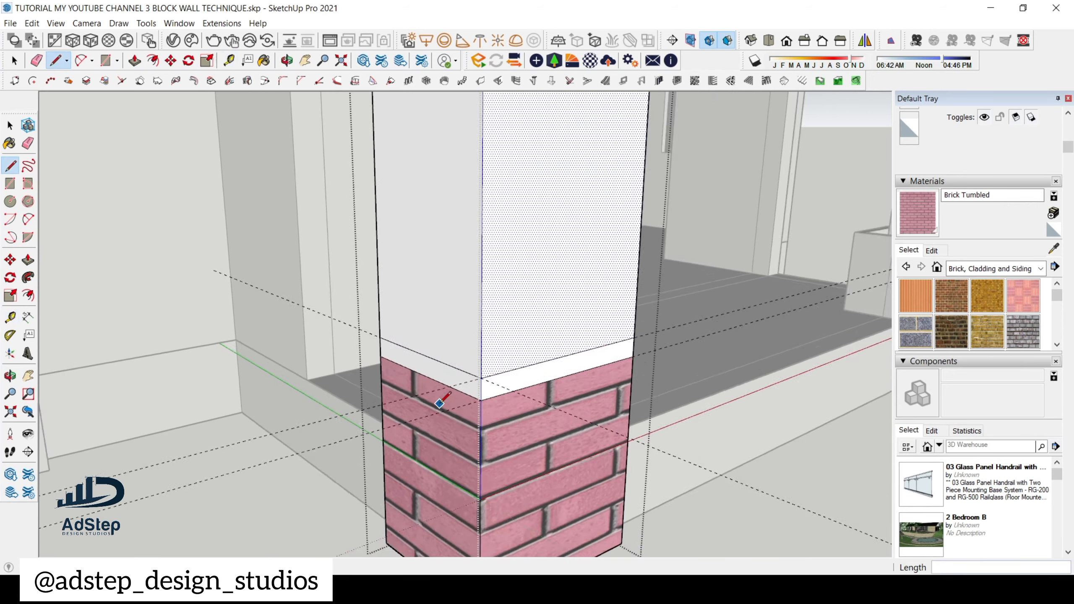
{"action": "middle_click_drag", "start_coordinate": [442, 364], "coordinate": [192, 495]}
{"action": "scroll", "coordinate": [220, 379], "scroll_direction": "up", "scroll_amount": 4}
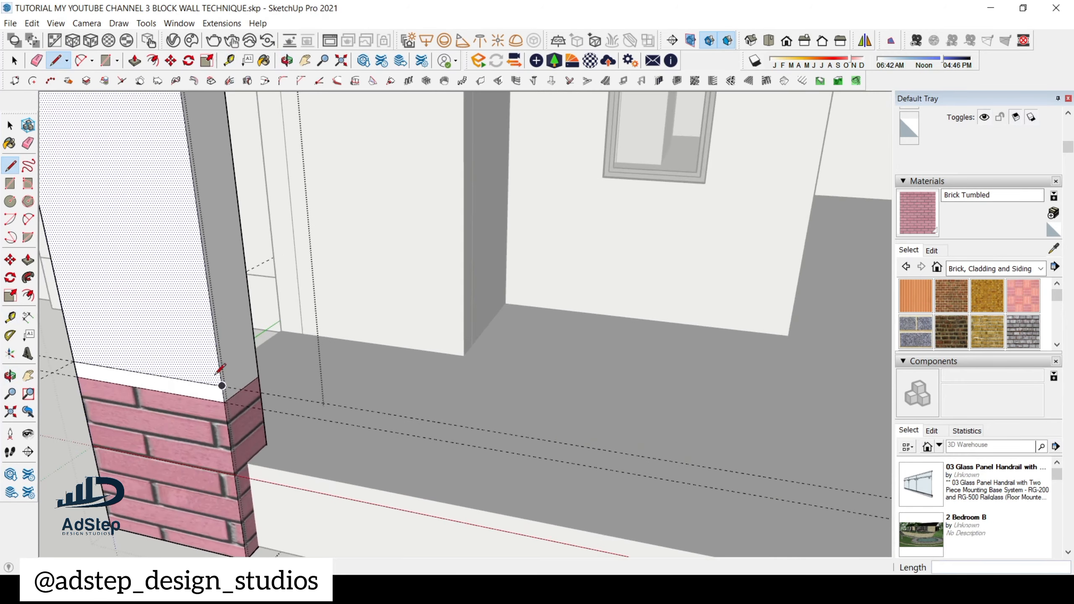
{"action": "left_click", "coordinate": [224, 387]}
{"action": "scroll", "coordinate": [287, 384], "scroll_direction": "down", "scroll_amount": 2}
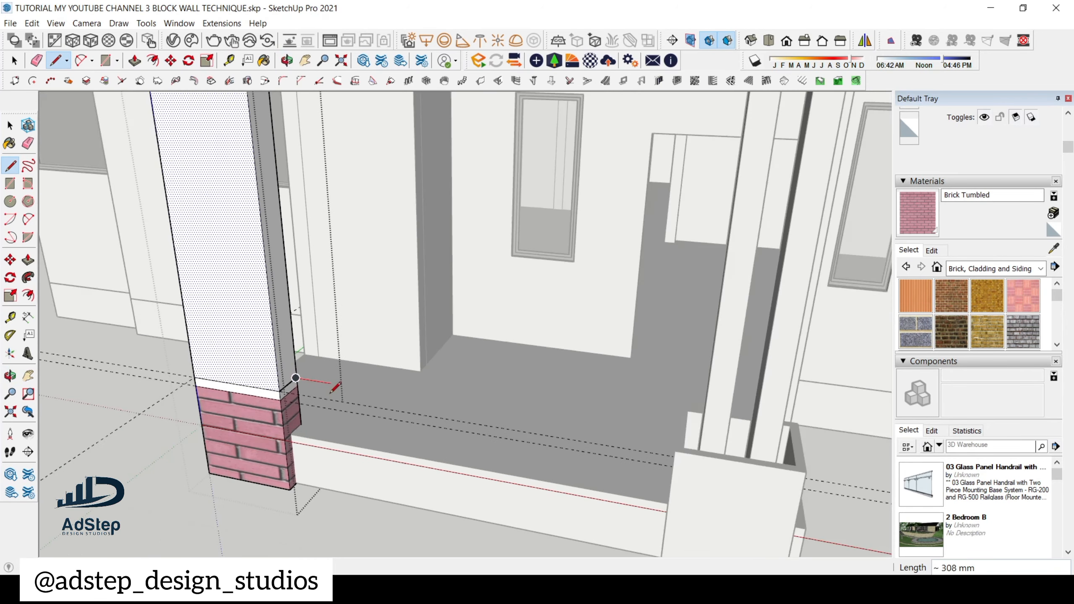
{"action": "scroll", "coordinate": [297, 377], "scroll_direction": "up", "scroll_amount": 1}
{"action": "scroll", "coordinate": [298, 376], "scroll_direction": "up", "scroll_amount": 3}
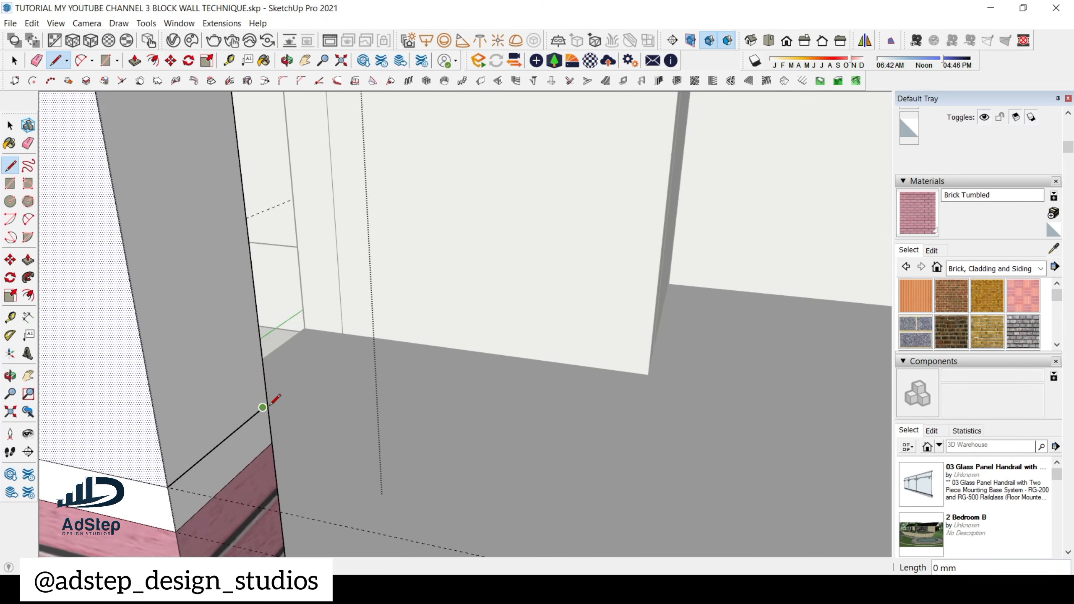
{"action": "mouse_move", "coordinate": [305, 380]}
{"action": "middle_mouse_down"}
{"action": "mouse_move", "coordinate": [288, 384]}
{"action": "mouse_move", "coordinate": [313, 374]}
{"action": "middle_mouse_up"}
- Examine the upper part of the column and its junction with the porch beam from several sides
{"action": "key", "text": "e"}
{"action": "scroll", "coordinate": [313, 376], "scroll_direction": "down", "scroll_amount": 3}
{"action": "scroll", "coordinate": [424, 446], "scroll_direction": "down", "scroll_amount": 3}
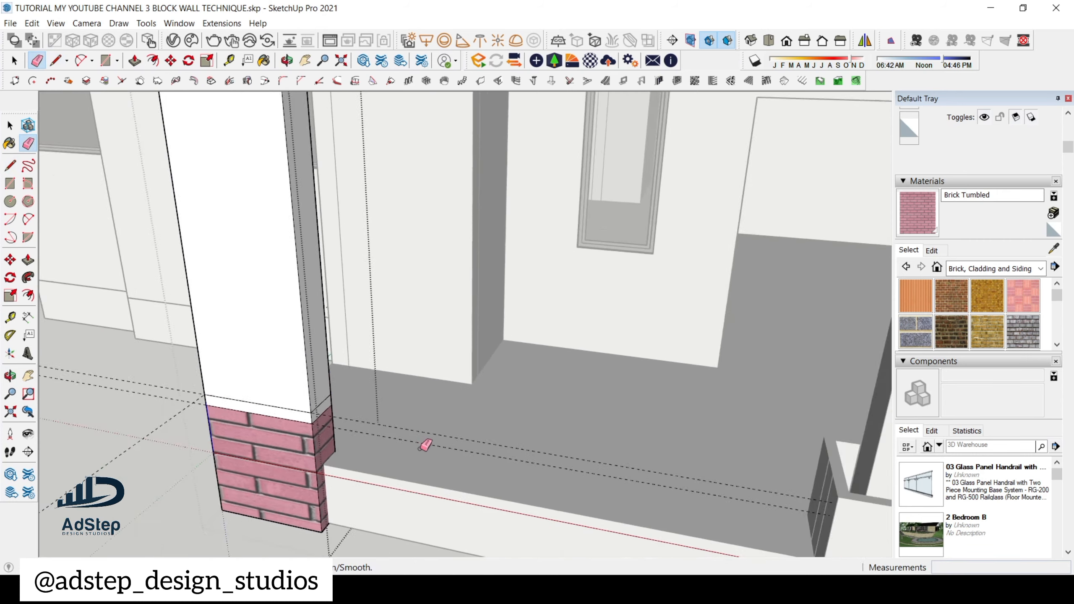
{"action": "scroll", "coordinate": [446, 359], "scroll_direction": "down", "scroll_amount": 3}
{"action": "middle_click_drag", "start_coordinate": [446, 360], "coordinate": [773, 312]}
{"action": "scroll", "coordinate": [671, 222], "scroll_direction": "up", "scroll_amount": 5}
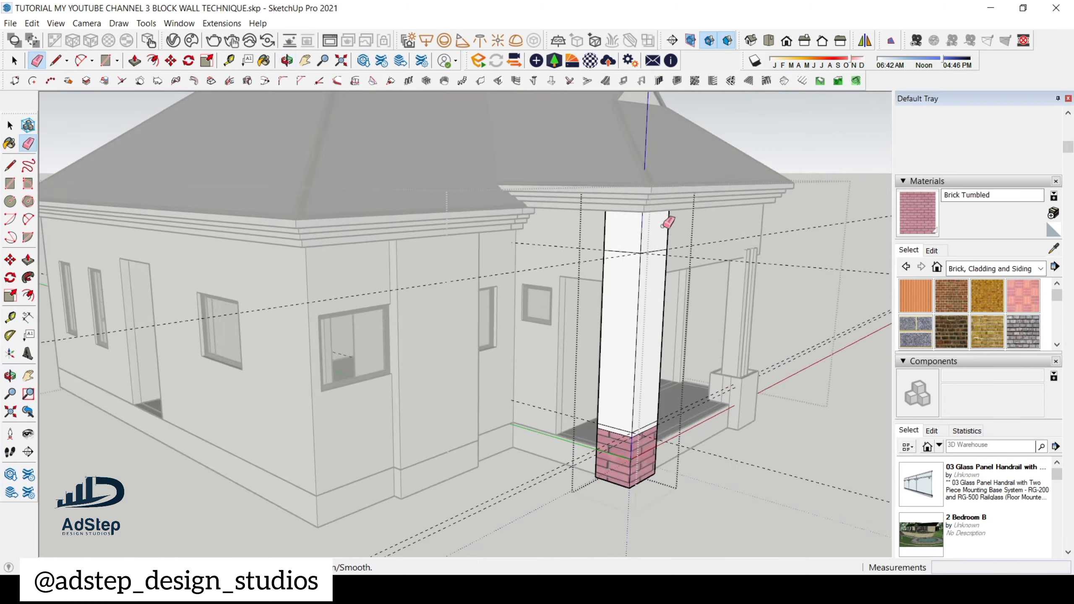
{"action": "middle_click_drag", "start_coordinate": [668, 252], "coordinate": [404, 281]}
{"action": "scroll", "coordinate": [415, 240], "scroll_direction": "down", "scroll_amount": 5}
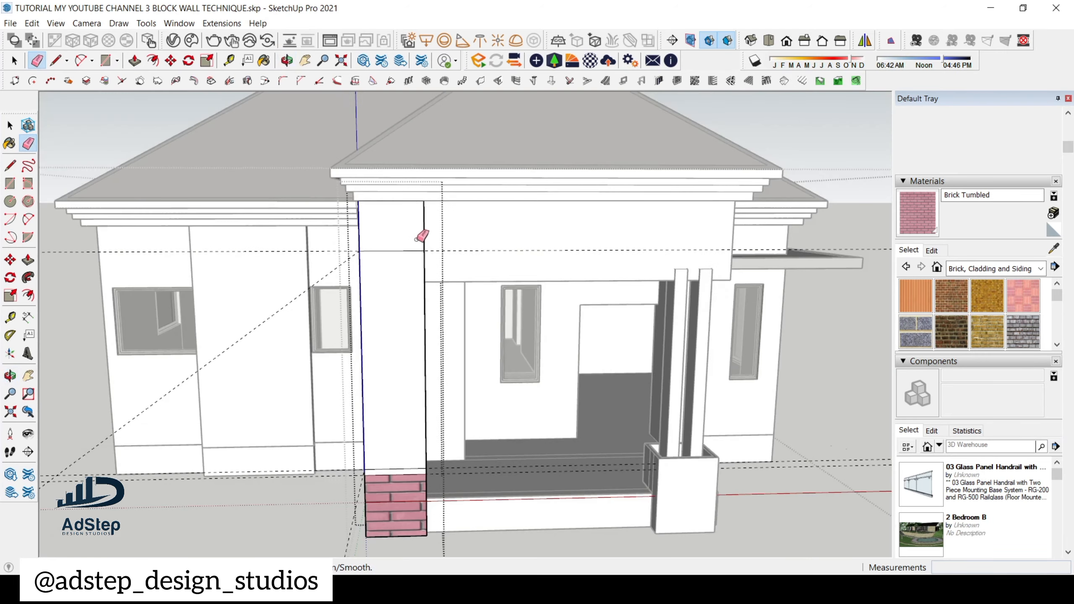
{"action": "middle_click_drag", "start_coordinate": [417, 240], "coordinate": [334, 261]}
{"action": "scroll", "coordinate": [365, 184], "scroll_direction": "up", "scroll_amount": 2}
{"action": "scroll", "coordinate": [523, 272], "scroll_direction": "down", "scroll_amount": 4}
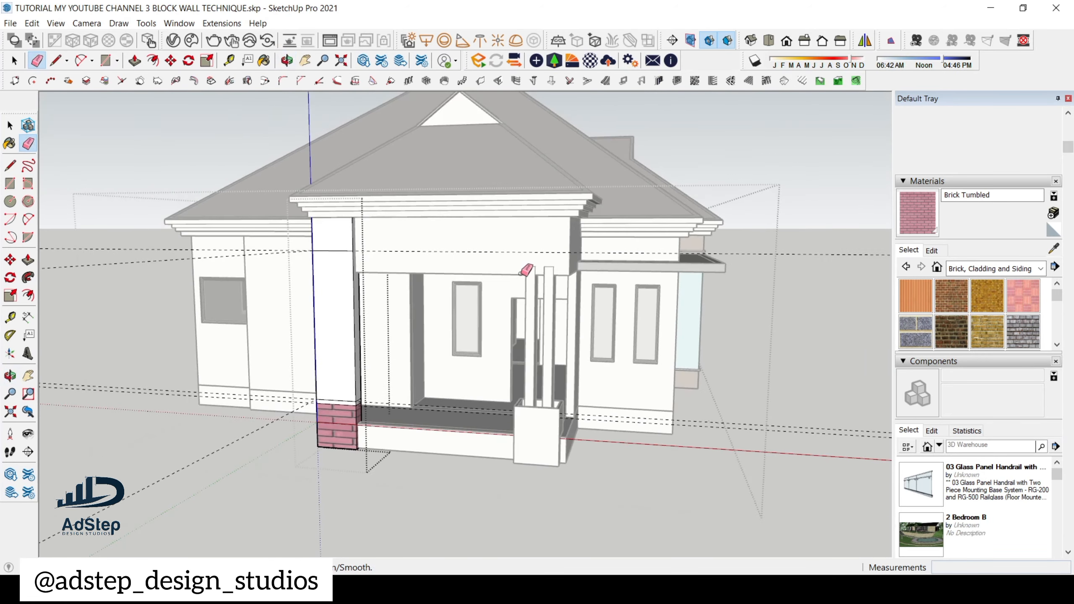
{"action": "scroll", "coordinate": [407, 235], "scroll_direction": "up", "scroll_amount": 2}
{"action": "middle_click_drag", "start_coordinate": [407, 235], "coordinate": [459, 263]}
{"action": "scroll", "coordinate": [600, 306], "scroll_direction": "down", "scroll_amount": 2}
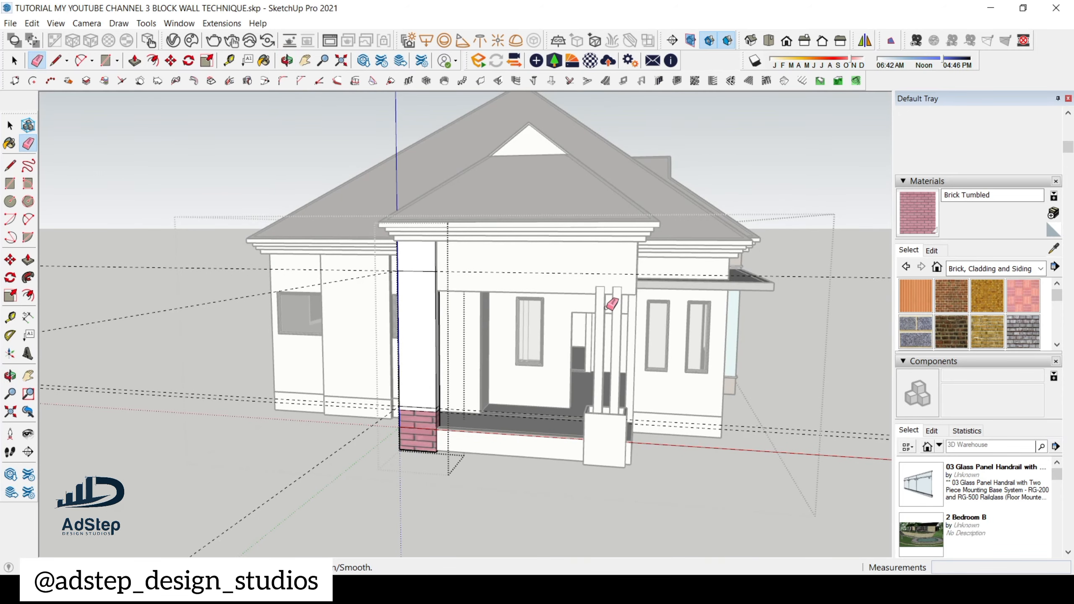
{"action": "middle_click_drag", "start_coordinate": [573, 277], "coordinate": [634, 240]}
{"action": "scroll", "coordinate": [472, 295], "scroll_direction": "up", "scroll_amount": 3}
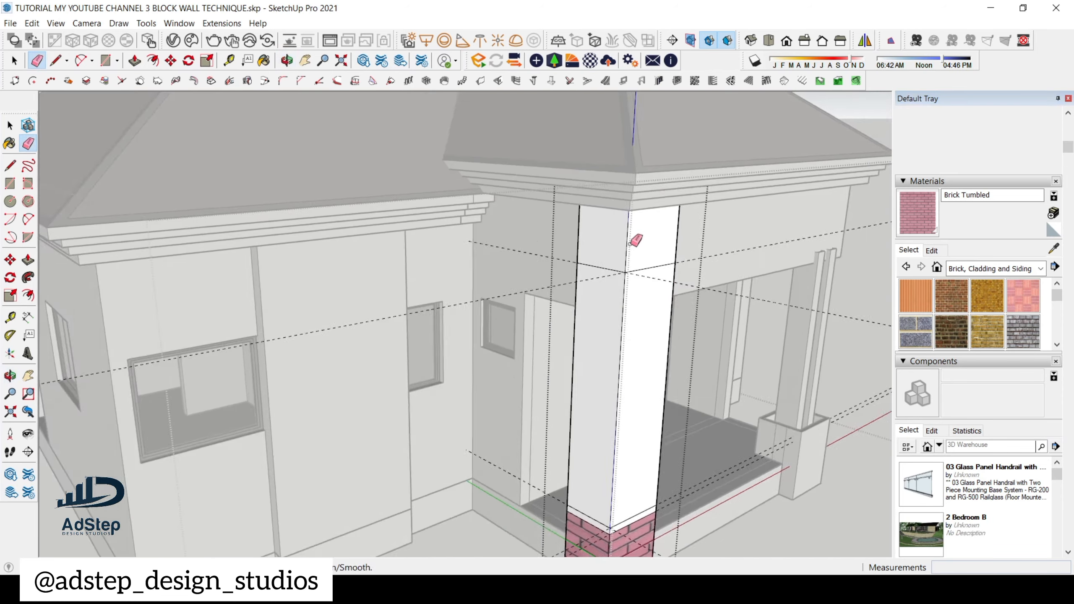
{"action": "scroll", "coordinate": [639, 253], "scroll_direction": "up", "scroll_amount": 2}
{"action": "scroll", "coordinate": [638, 252], "scroll_direction": "down", "scroll_amount": 6}
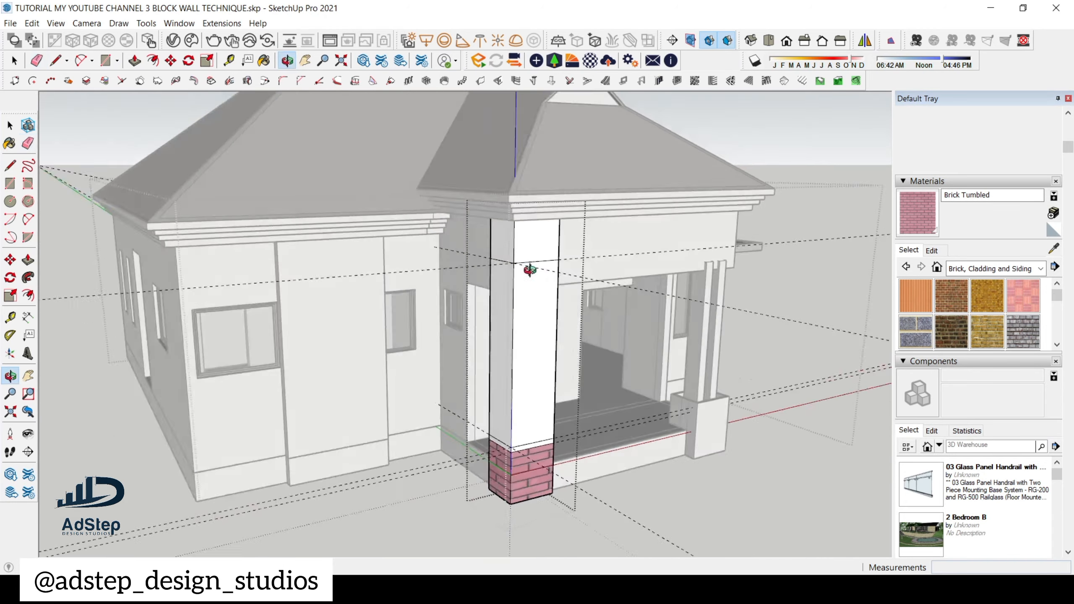
{"action": "mouse_move", "coordinate": [528, 271]}
{"action": "middle_mouse_down"}
{"action": "mouse_move", "coordinate": [348, 247]}
{"action": "mouse_move", "coordinate": [338, 224]}
{"action": "mouse_move", "coordinate": [307, 221]}
{"action": "mouse_move", "coordinate": [303, 208]}
{"action": "mouse_move", "coordinate": [341, 210]}
{"action": "middle_mouse_up"}
{"action": "key", "text": "e"}
{"action": "scroll", "coordinate": [334, 210], "scroll_direction": "up", "scroll_amount": 3}
{"action": "scroll", "coordinate": [322, 228], "scroll_direction": "up", "scroll_amount": 2}
{"action": "scroll", "coordinate": [320, 214], "scroll_direction": "up", "scroll_amount": 2}
{"action": "scroll", "coordinate": [327, 211], "scroll_direction": "down", "scroll_amount": 5}
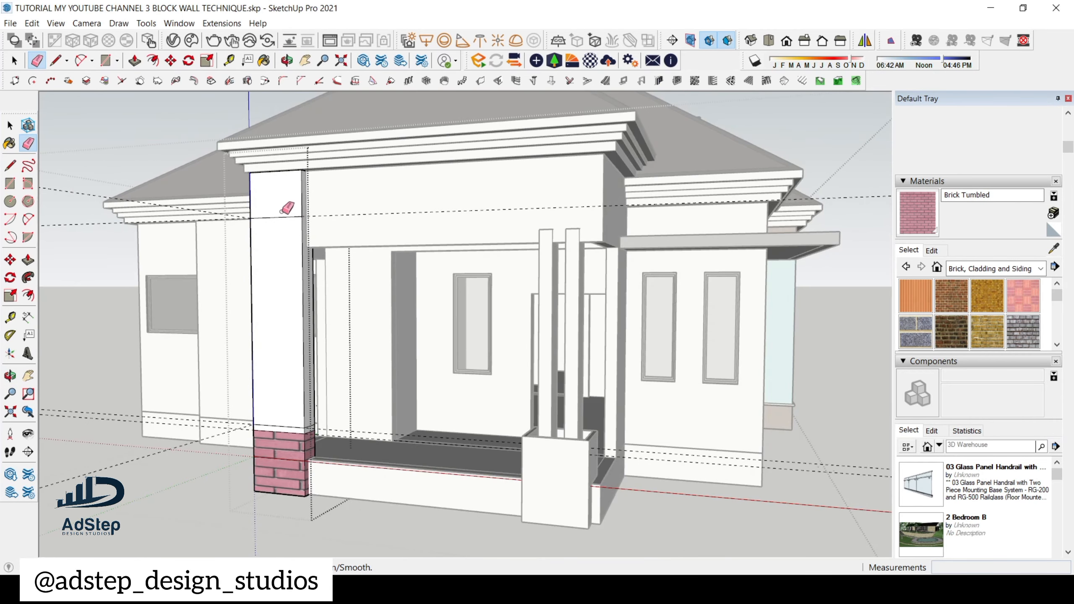
{"action": "scroll", "coordinate": [287, 210], "scroll_direction": "up", "scroll_amount": 5}
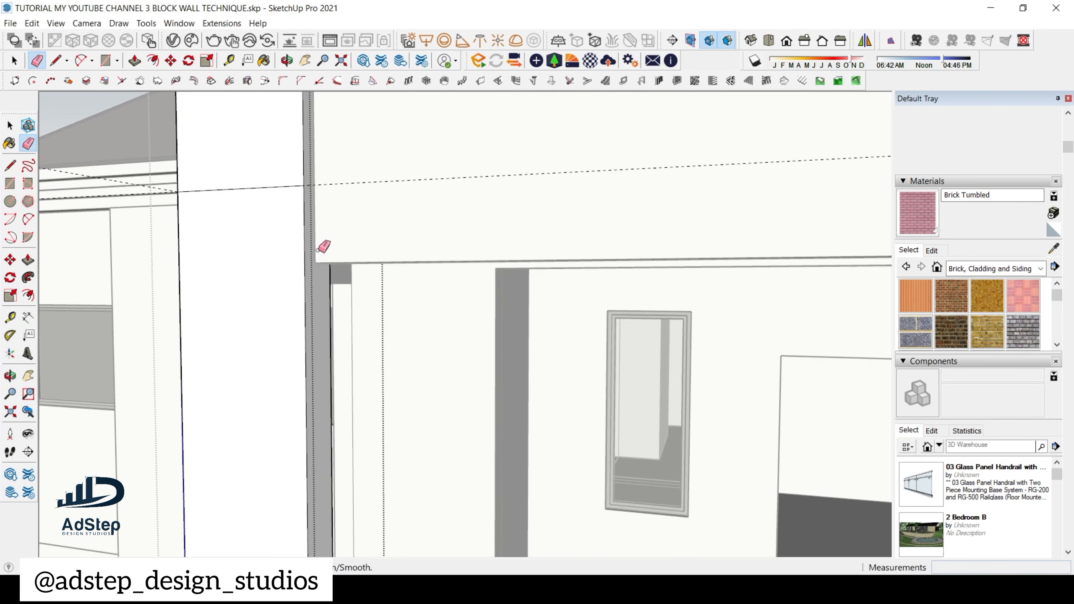
{"action": "scroll", "coordinate": [401, 291], "scroll_direction": "down", "scroll_amount": 5}
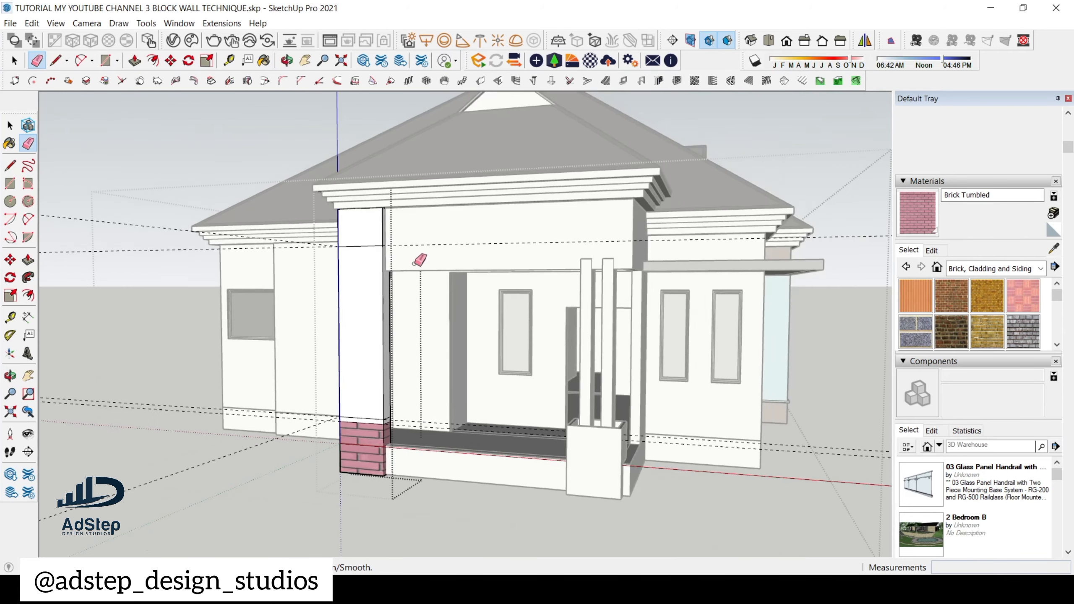
- Draw lines across the column's front and adjacent outer side face, level with the underside of the porch beam
{"action": "scroll", "coordinate": [386, 271], "scroll_direction": "up", "scroll_amount": 3}
{"action": "scroll", "coordinate": [386, 271], "scroll_direction": "up", "scroll_amount": 3}
{"action": "key", "text": "l"}
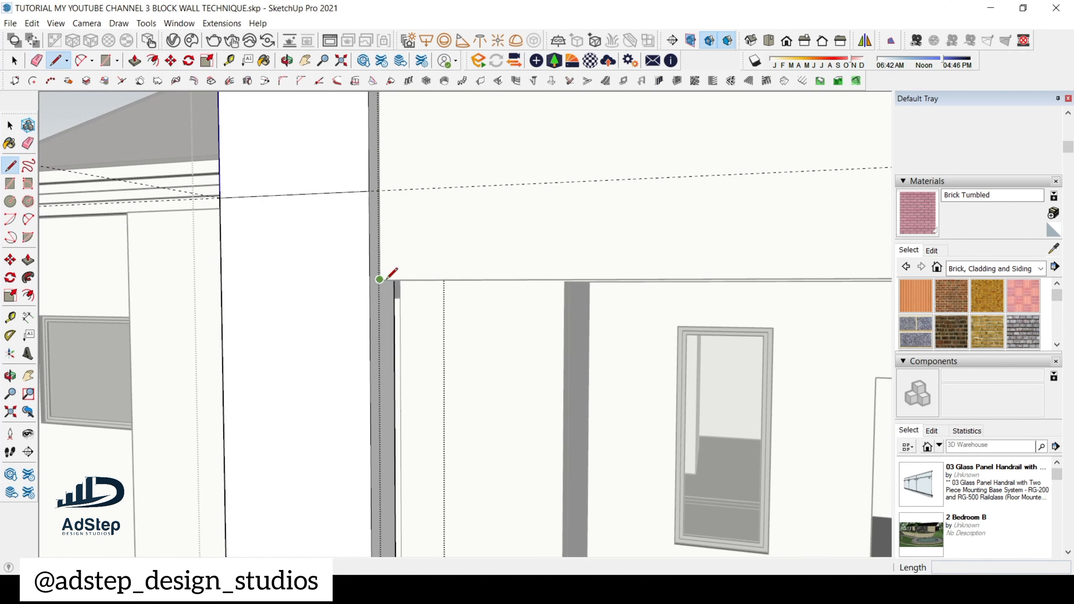
{"action": "left_click", "coordinate": [380, 278]}
{"action": "scroll", "coordinate": [372, 278], "scroll_direction": "down", "scroll_amount": 2}
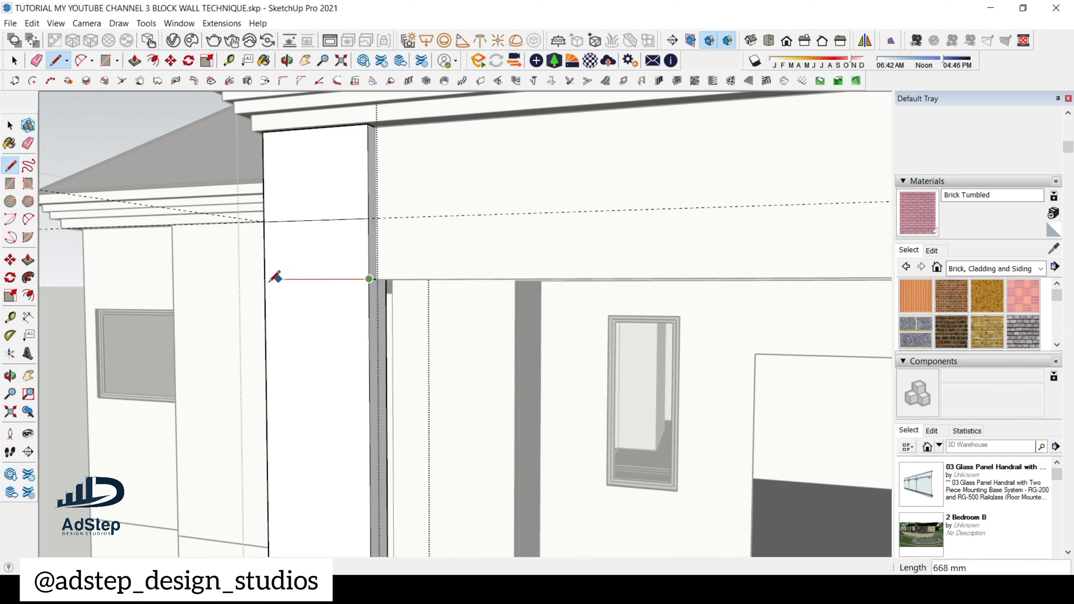
{"action": "left_click", "coordinate": [264, 278]}
{"action": "middle_click_drag", "start_coordinate": [356, 266], "coordinate": [576, 306]}
{"action": "left_click", "coordinate": [527, 320]}
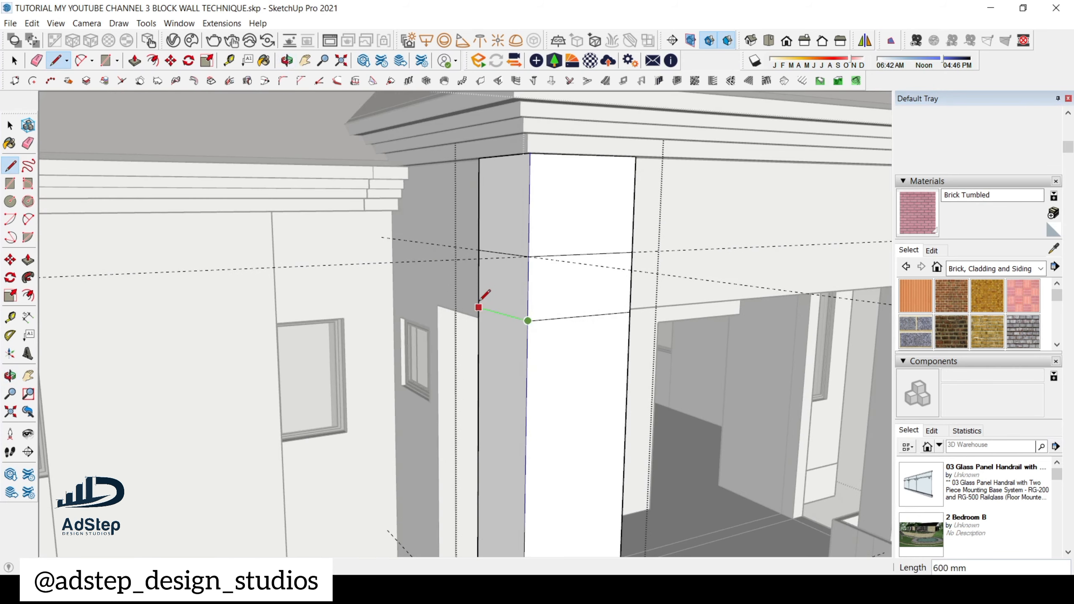
{"action": "left_click", "coordinate": [478, 308]}
{"action": "middle_click_drag", "start_coordinate": [478, 308], "coordinate": [540, 269]}
- Erase the two upper guide lines and the old edges across the column above the beam-level line
{"action": "key", "text": "e"}
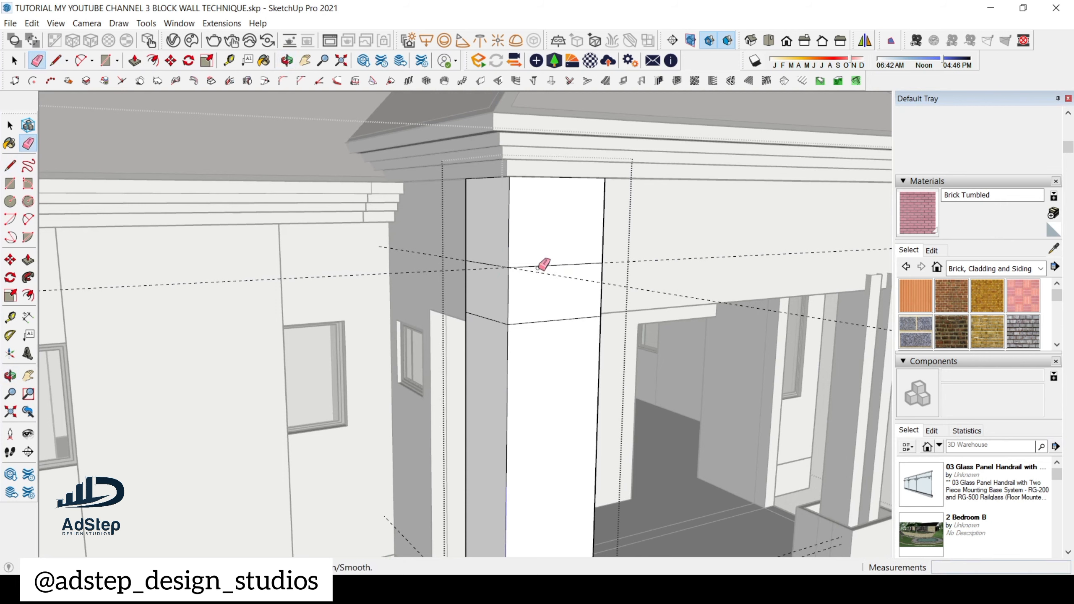
{"action": "left_click", "coordinate": [532, 271]}
{"action": "scroll", "coordinate": [529, 265], "scroll_direction": "up", "scroll_amount": 3}
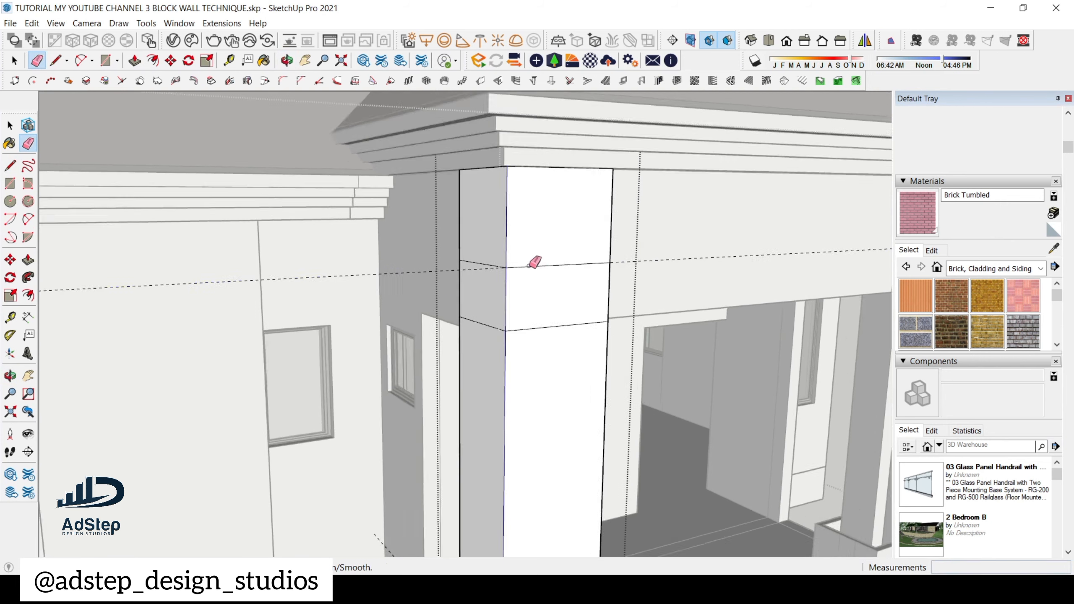
{"action": "left_click", "coordinate": [528, 265]}
{"action": "left_click", "coordinate": [524, 266]}
{"action": "left_click", "coordinate": [491, 267]}
{"action": "scroll", "coordinate": [493, 267], "scroll_direction": "down", "scroll_amount": 2}
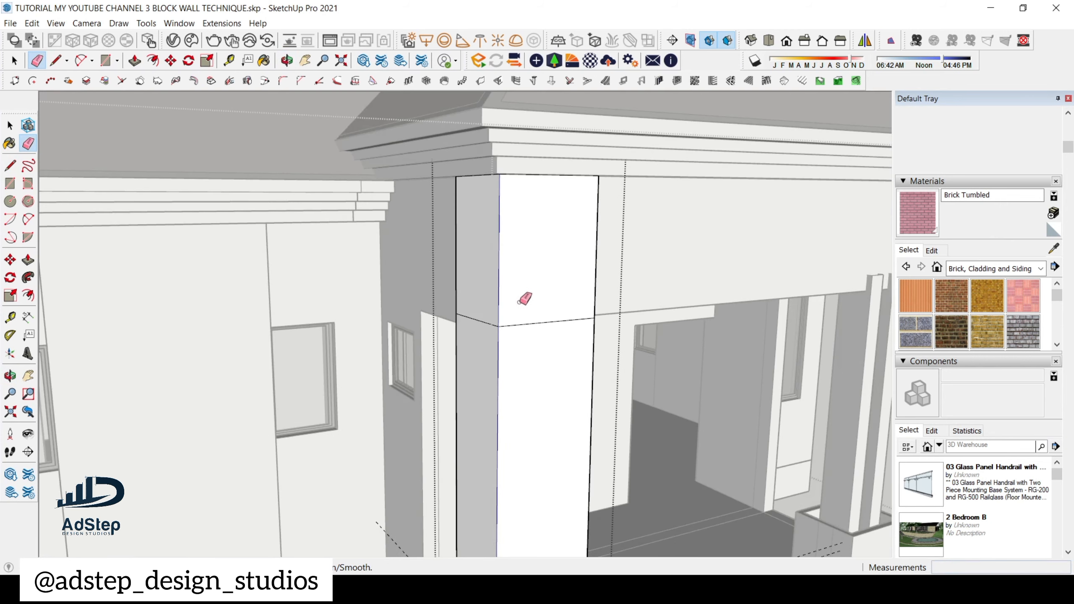
- Place guides 75 mm above the beam-level line on the column's front face and narrow inner side face
{"action": "mouse_move", "coordinate": [523, 300]}
{"action": "middle_mouse_down"}
{"action": "mouse_move", "coordinate": [403, 298]}
{"action": "mouse_move", "coordinate": [317, 314]}
{"action": "middle_mouse_up"}
{"action": "scroll", "coordinate": [318, 314], "scroll_direction": "up", "scroll_amount": 2}
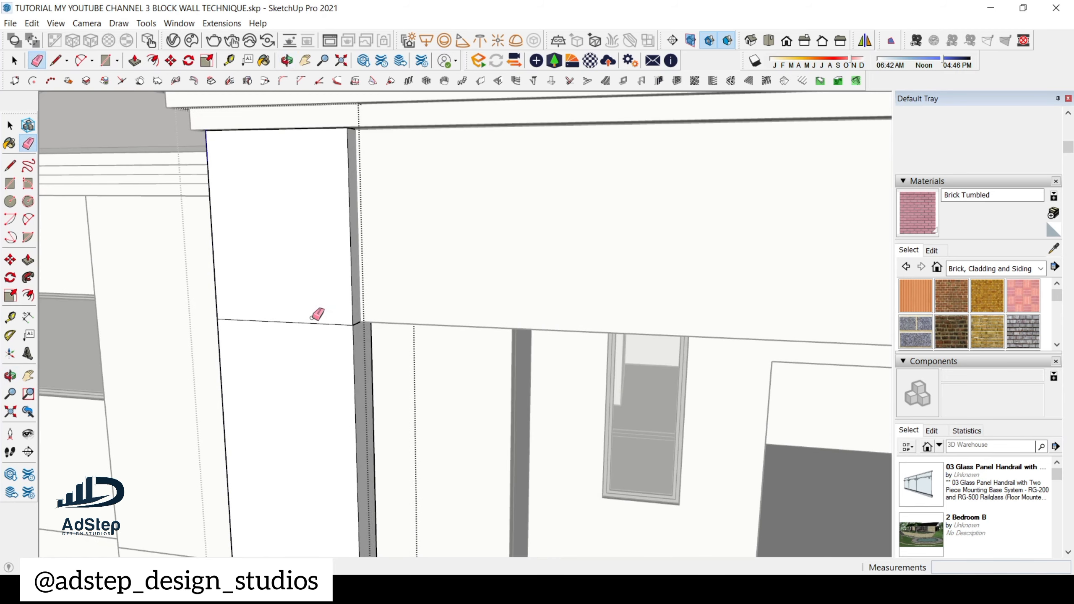
{"action": "key", "text": "t"}
{"action": "left_click", "coordinate": [334, 324]}
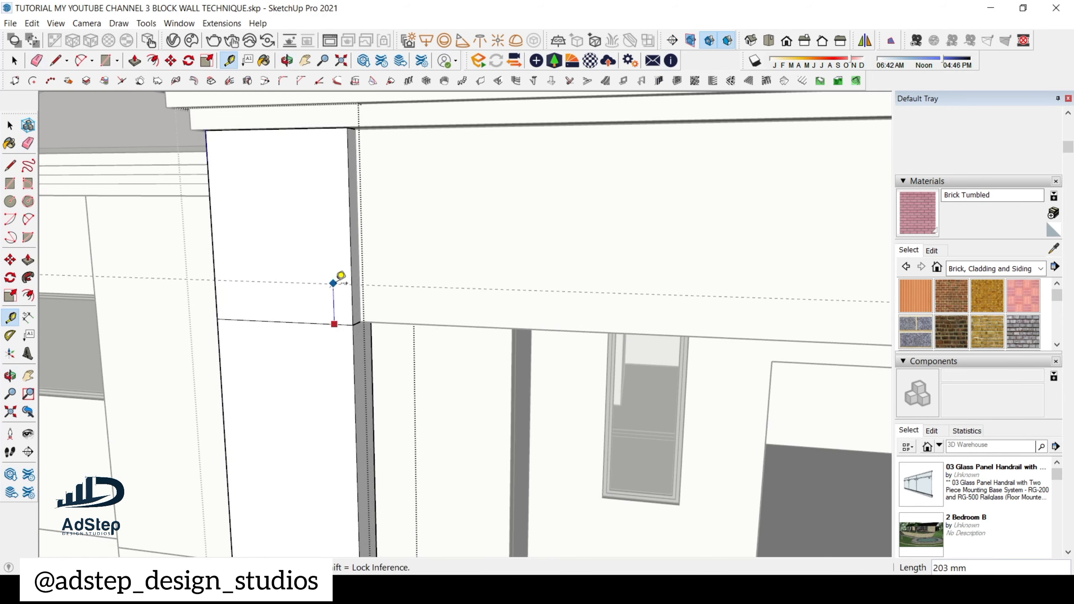
{"action": "key", "text": "Return"}
{"action": "scroll", "coordinate": [341, 308], "scroll_direction": "up", "scroll_amount": 5}
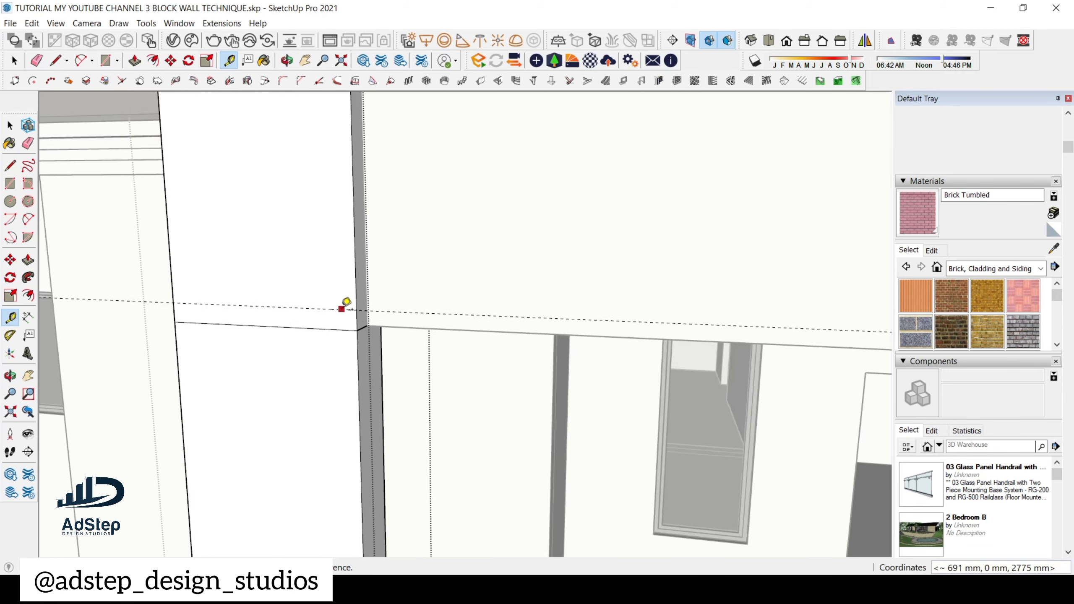
{"action": "left_click", "coordinate": [377, 325]}
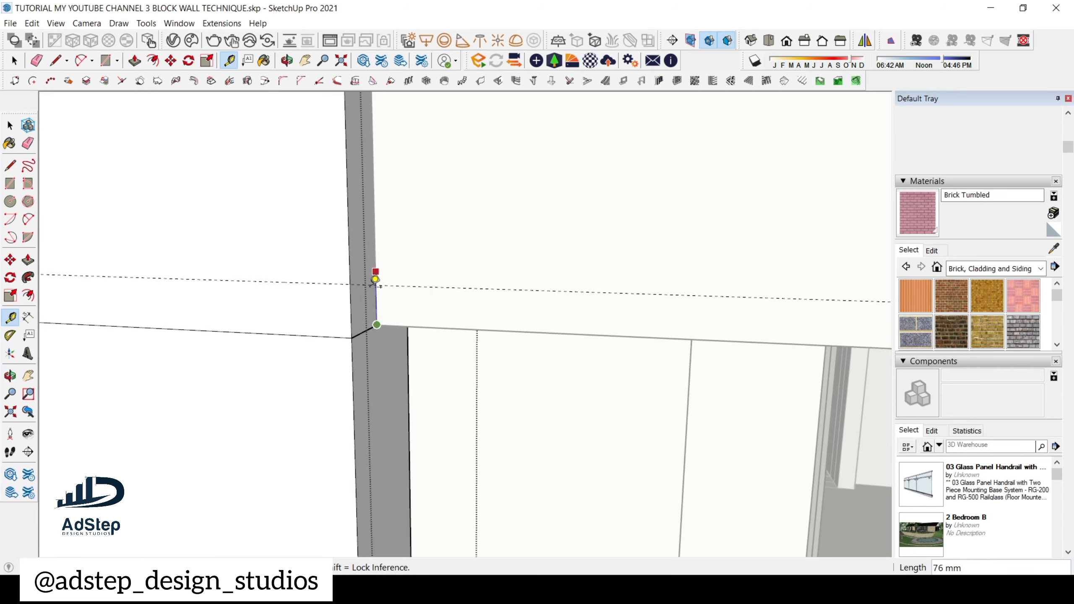
{"action": "key", "text": "Escape"}
{"action": "scroll", "coordinate": [372, 323], "scroll_direction": "up", "scroll_amount": 1}
{"action": "left_click", "coordinate": [364, 333]}
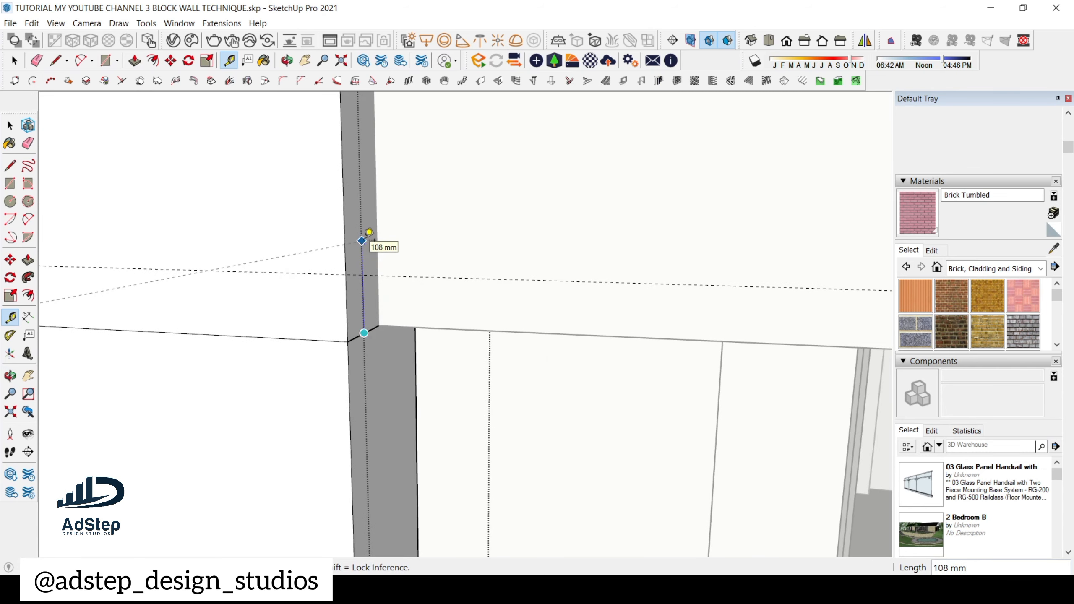
{"action": "type", "text": "75"}
{"action": "key", "text": "Return"}
- Draw rectangles between the beam-level line and the guides on the column's narrow inner side and front face
{"action": "key", "text": "r"}
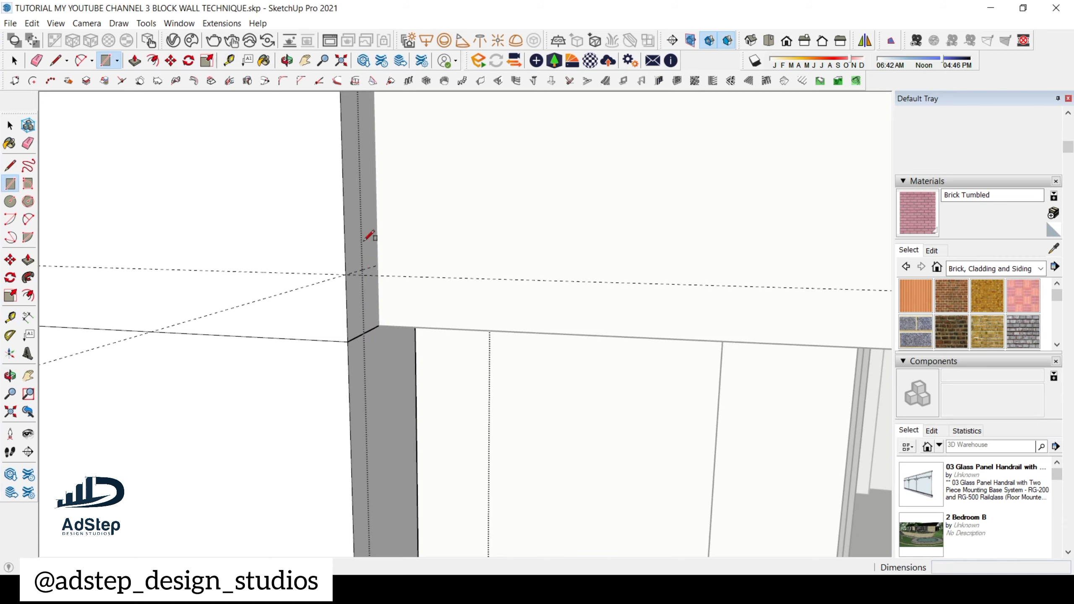
{"action": "scroll", "coordinate": [375, 256], "scroll_direction": "up", "scroll_amount": 2}
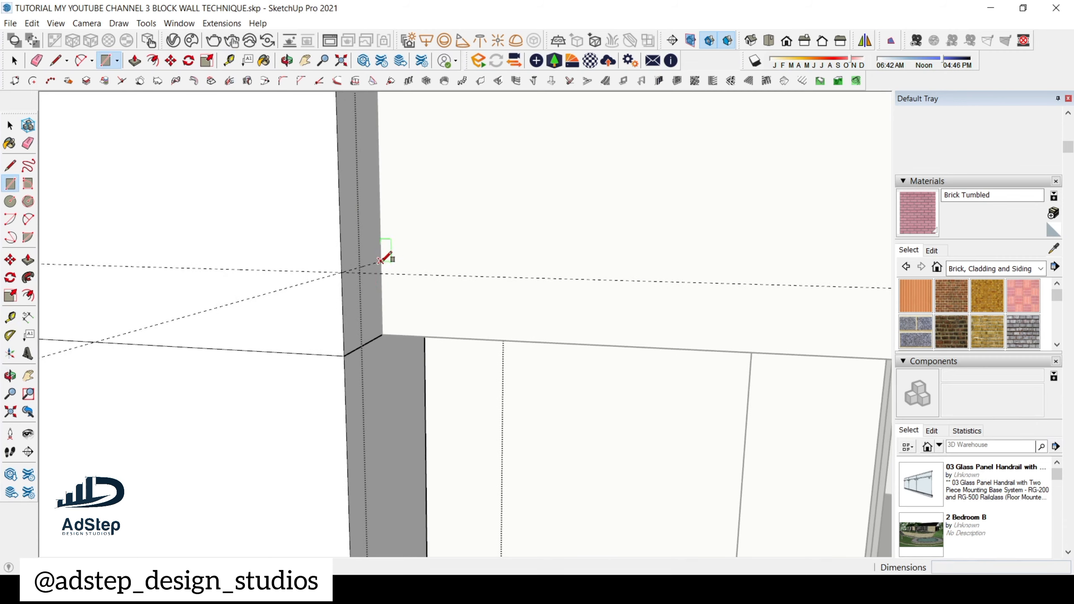
{"action": "left_click", "coordinate": [381, 261]}
{"action": "left_click", "coordinate": [344, 356]}
{"action": "scroll", "coordinate": [556, 288], "scroll_direction": "down", "scroll_amount": 2}
{"action": "scroll", "coordinate": [578, 271], "scroll_direction": "down", "scroll_amount": 2}
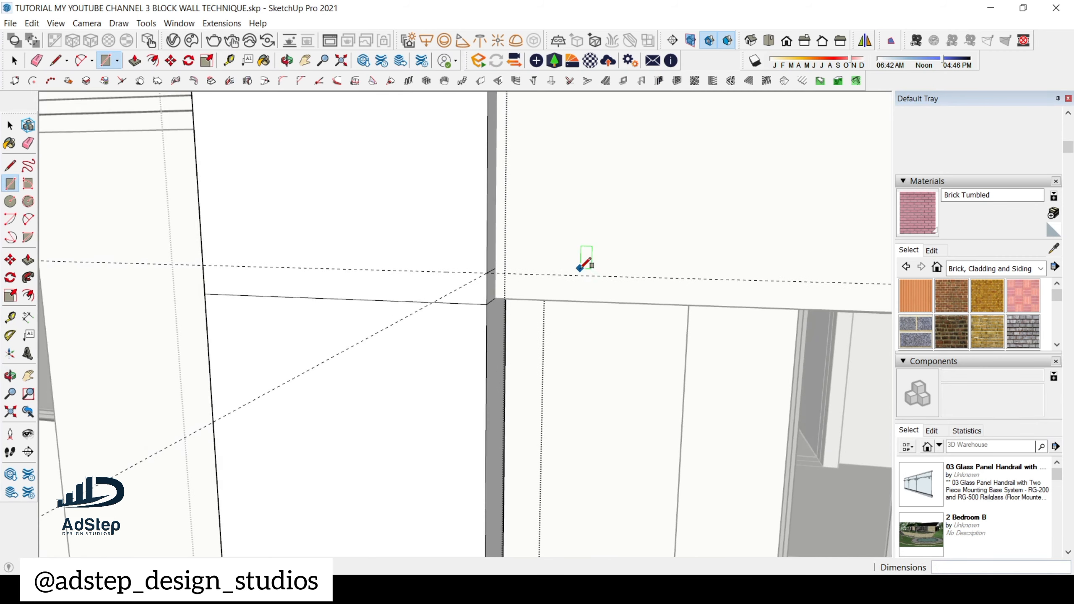
{"action": "left_click", "coordinate": [206, 293]}
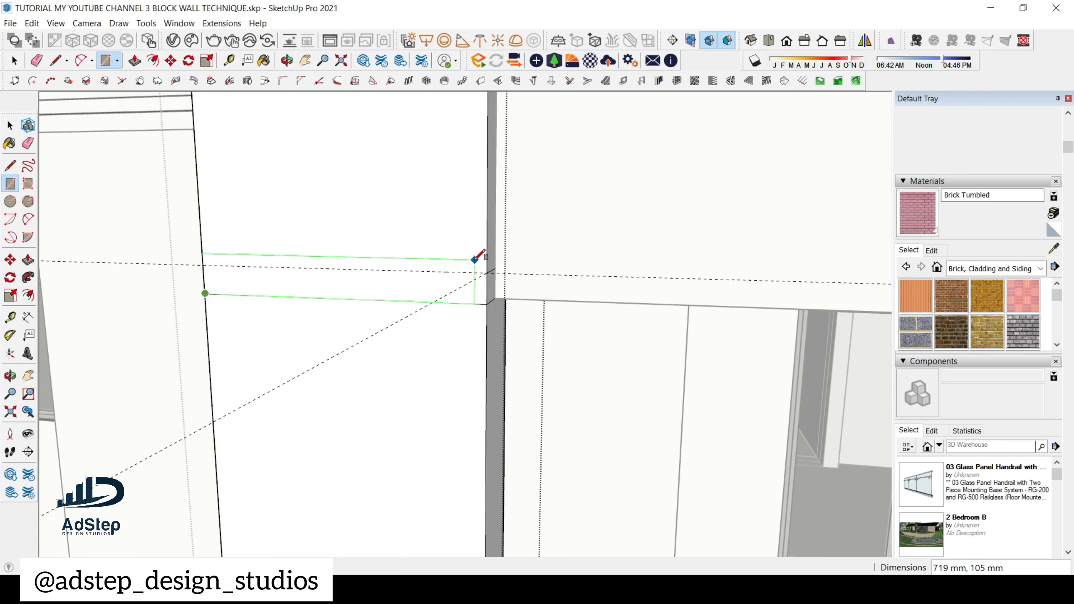
{"action": "left_click", "coordinate": [490, 270]}
- Draw a line across the column's outer side face, continuing the top edge of the front face's narrow band
{"action": "scroll", "coordinate": [482, 280], "scroll_direction": "down", "scroll_amount": 2}
{"action": "left_click_drag", "start_coordinate": [747, 351], "coordinate": [828, 307]}
{"action": "key", "text": "l"}
{"action": "left_click", "coordinate": [785, 329]}
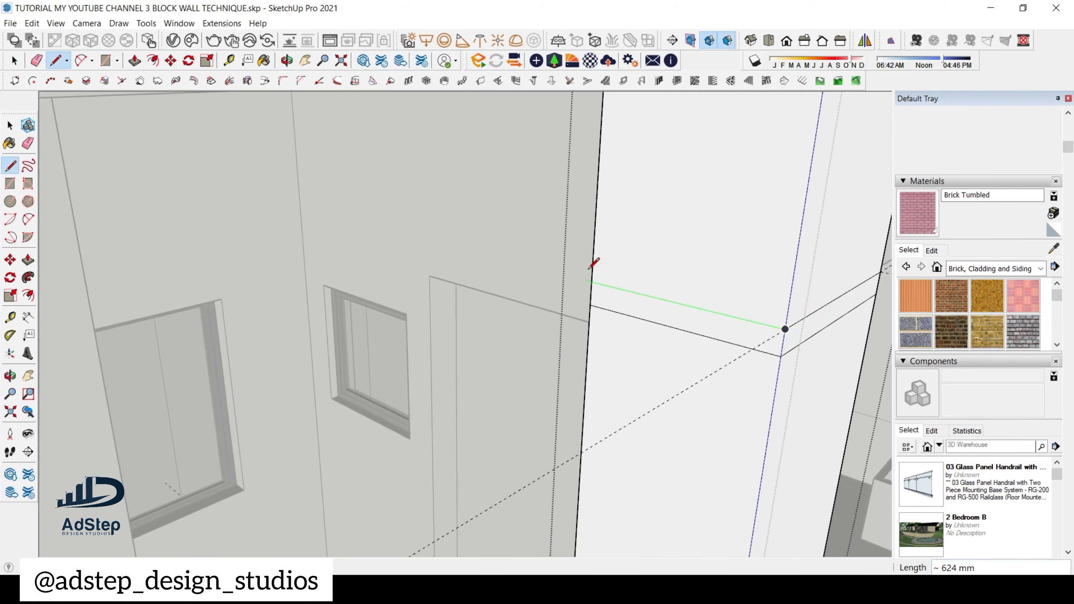
{"action": "left_click", "coordinate": [593, 283]}
{"action": "middle_click_drag", "start_coordinate": [599, 271], "coordinate": [477, 278]}
{"action": "scroll", "coordinate": [476, 278], "scroll_direction": "down", "scroll_amount": 5}
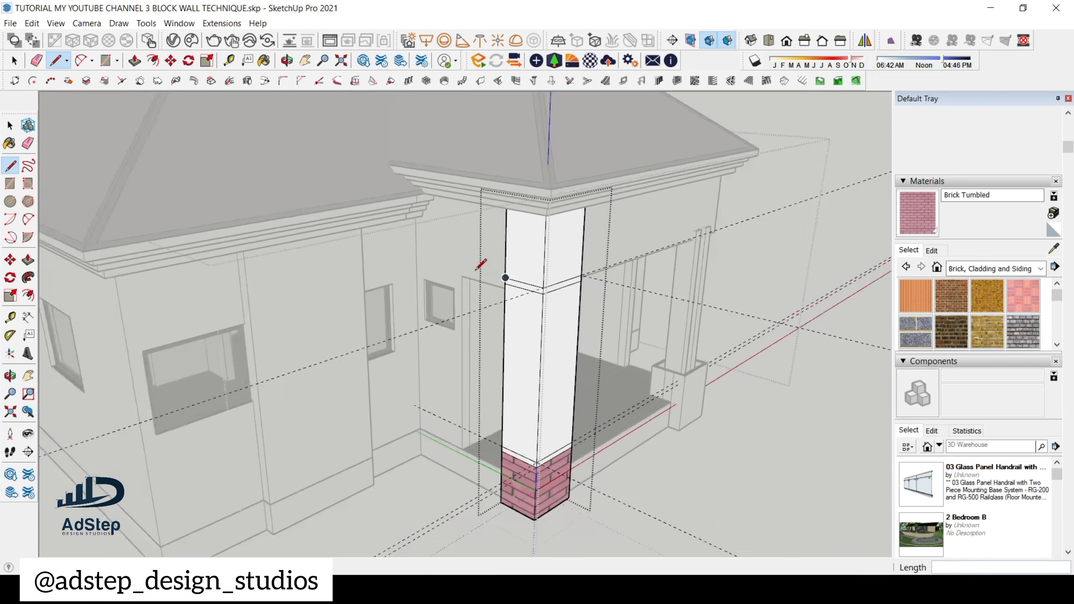
- Push/Pull the beam-level band and the band above the bricks outward 50 mm on the column's outer side and front faces
{"action": "key", "text": "space"}
{"action": "scroll", "coordinate": [530, 291], "scroll_direction": "up", "scroll_amount": 5}
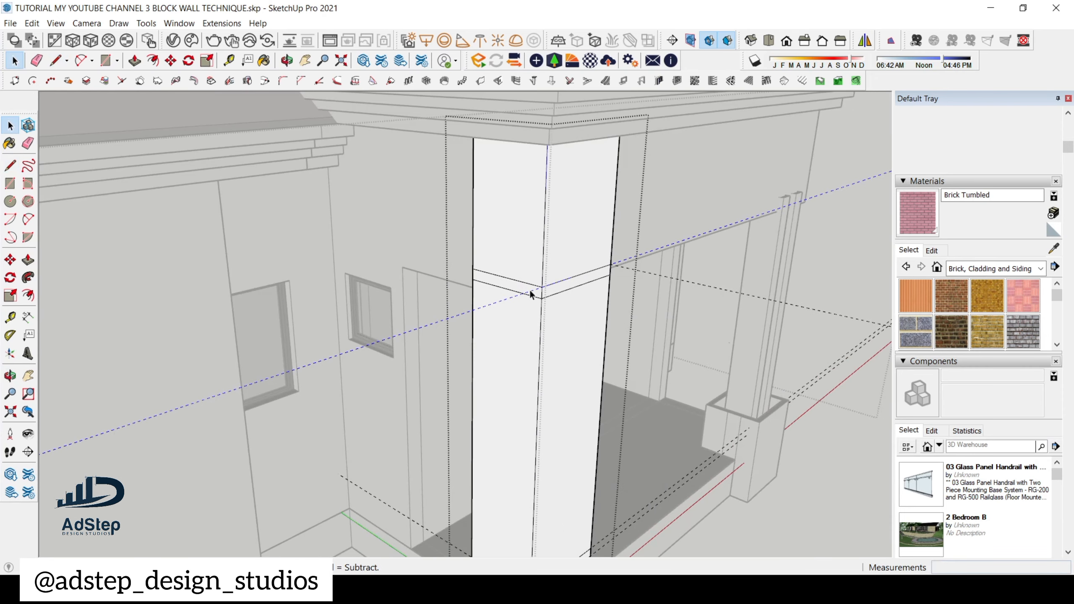
{"action": "scroll", "coordinate": [529, 291], "scroll_direction": "up", "scroll_amount": 4}
{"action": "left_click", "coordinate": [538, 294]}
{"action": "key", "text": "p"}
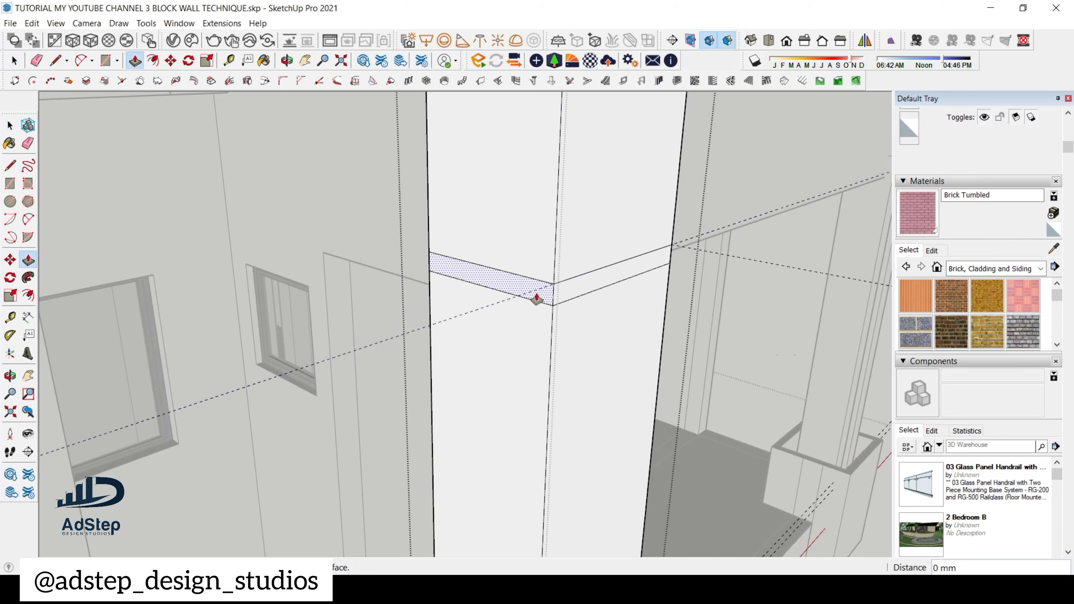
{"action": "left_click", "coordinate": [537, 295]}
{"action": "type", "text": "50"}
{"action": "key", "text": "Return"}
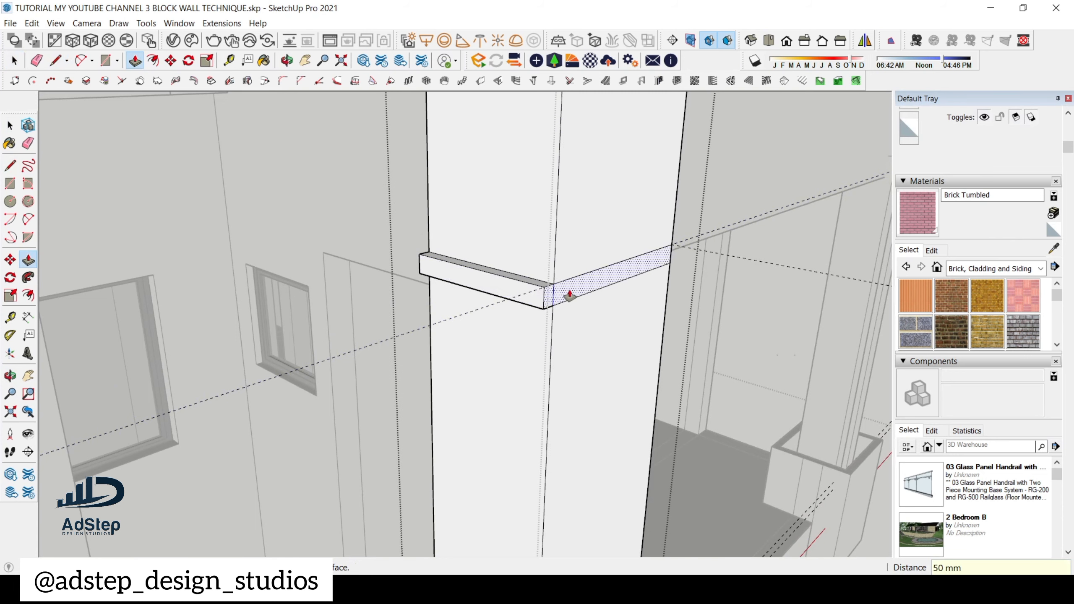
{"action": "double_click", "coordinate": [571, 293]}
{"action": "scroll", "coordinate": [446, 197], "scroll_direction": "down", "scroll_amount": 5}
{"action": "scroll", "coordinate": [473, 462], "scroll_direction": "up", "scroll_amount": 5}
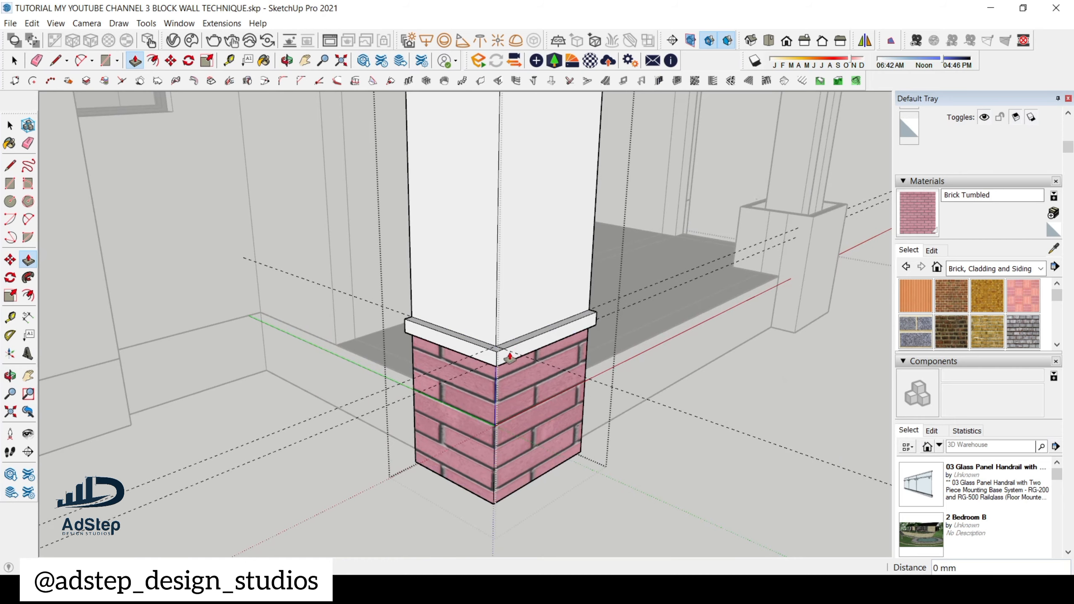
- Paint the front of the column's upper section, above the beam-level band, with the Brick Tumbled material
{"action": "scroll", "coordinate": [512, 354], "scroll_direction": "down", "scroll_amount": 6}
{"action": "scroll", "coordinate": [445, 366], "scroll_direction": "down", "scroll_amount": 3}
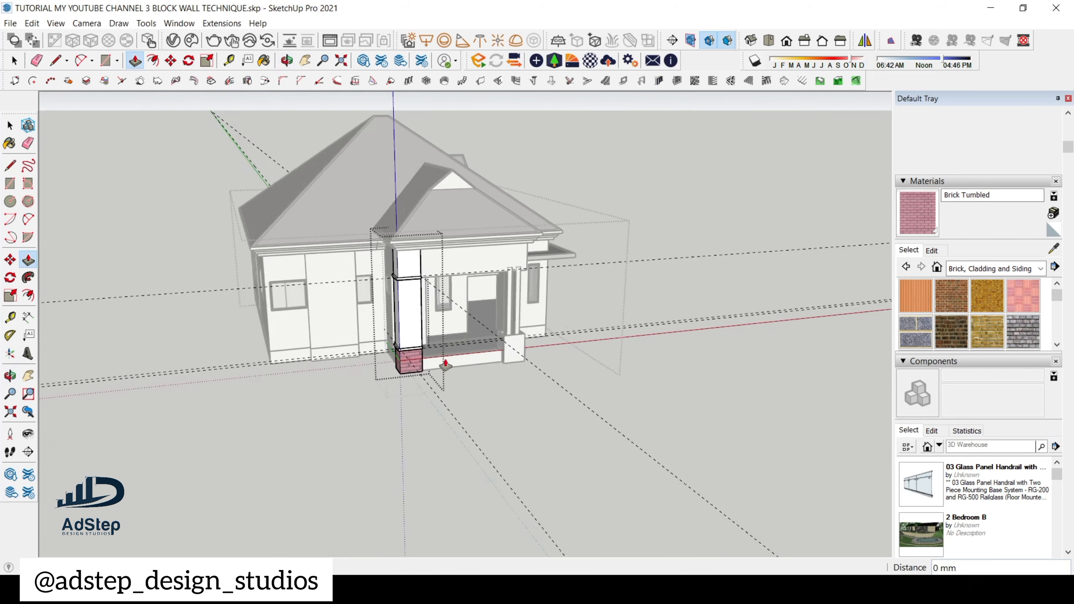
{"action": "mouse_move", "coordinate": [446, 367]}
{"action": "middle_mouse_down"}
{"action": "mouse_move", "coordinate": [283, 293]}
{"action": "mouse_move", "coordinate": [262, 260]}
{"action": "mouse_move", "coordinate": [390, 241]}
{"action": "middle_mouse_up"}
{"action": "scroll", "coordinate": [324, 260], "scroll_direction": "up", "scroll_amount": 4}
{"action": "key", "text": "b"}
{"action": "left_click", "coordinate": [390, 242]}
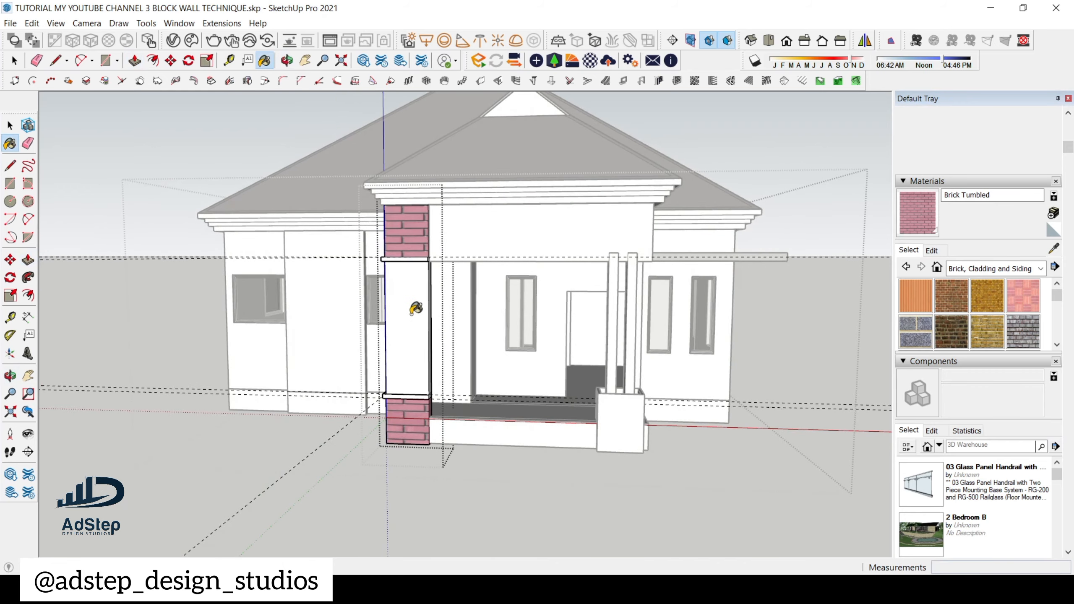
- Try to paint the column's narrow inner side face above the beam-level band with Brick Tumbled
{"action": "mouse_move", "coordinate": [416, 308]}
{"action": "middle_mouse_down"}
{"action": "mouse_move", "coordinate": [466, 321]}
{"action": "mouse_move", "coordinate": [516, 305]}
{"action": "mouse_move", "coordinate": [560, 266]}
{"action": "mouse_move", "coordinate": [349, 335]}
{"action": "mouse_move", "coordinate": [334, 326]}
{"action": "middle_mouse_up"}
{"action": "scroll", "coordinate": [299, 233], "scroll_direction": "up", "scroll_amount": 8}
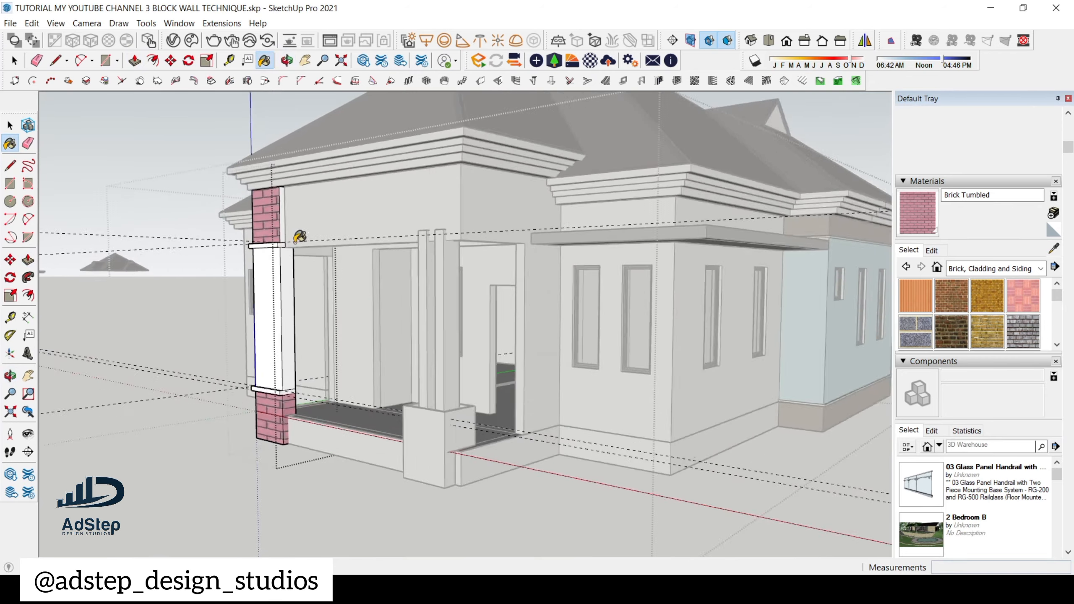
{"action": "left_click", "coordinate": [297, 226]}
{"action": "scroll", "coordinate": [317, 233], "scroll_direction": "down", "scroll_amount": 3}
{"action": "scroll", "coordinate": [320, 233], "scroll_direction": "down", "scroll_amount": 2}
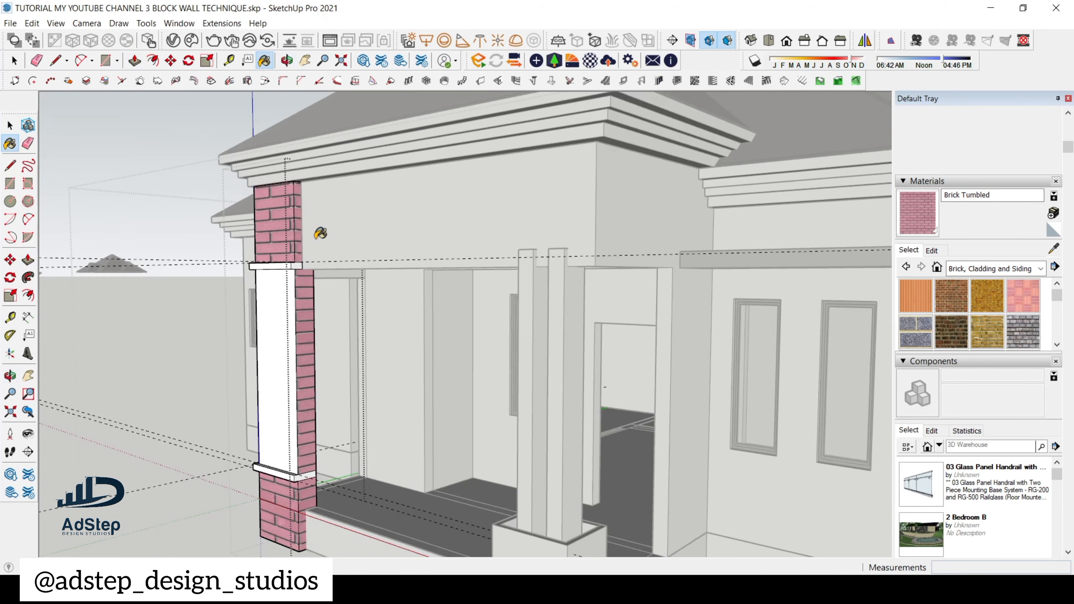
- Push/Pull the beam-level band's inner side face outward 50 mm
{"action": "scroll", "coordinate": [308, 236], "scroll_direction": "up", "scroll_amount": 8}
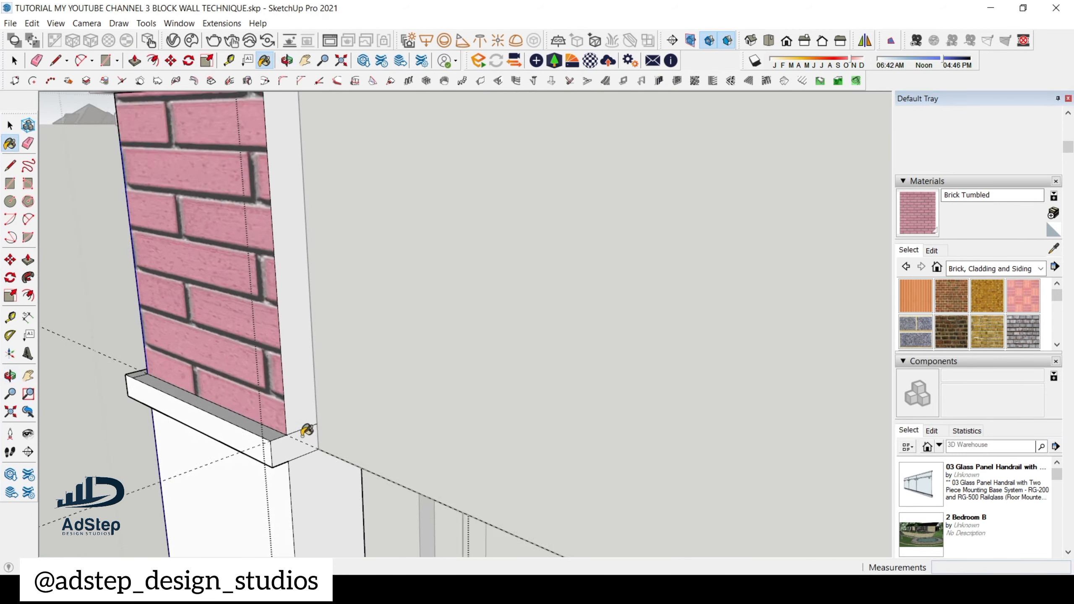
{"action": "key", "text": "p"}
{"action": "left_click", "coordinate": [287, 443]}
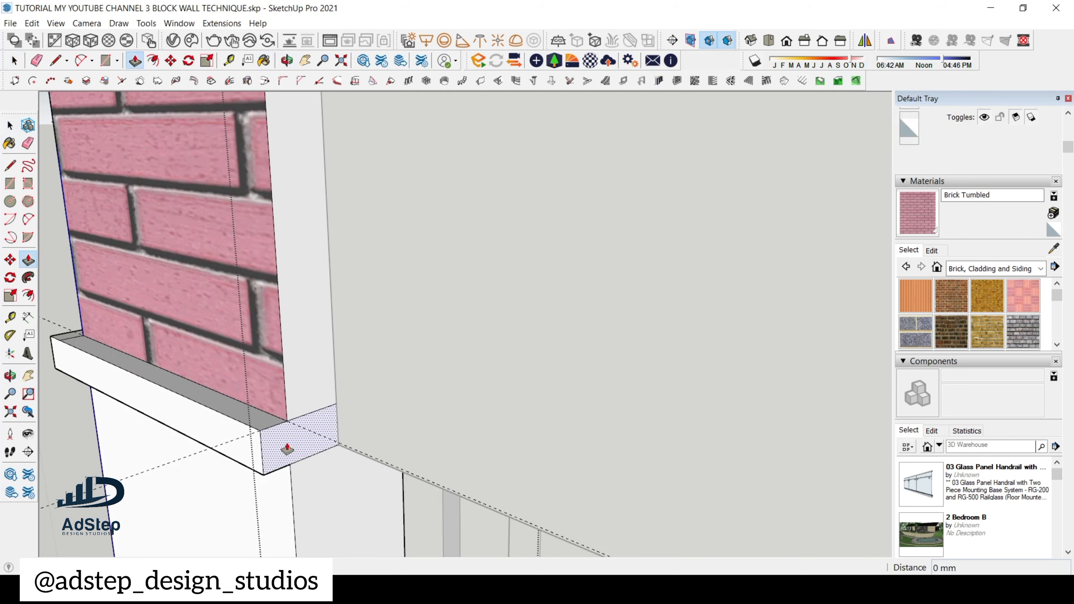
{"action": "type", "text": "50"}
{"action": "key", "text": "Return"}
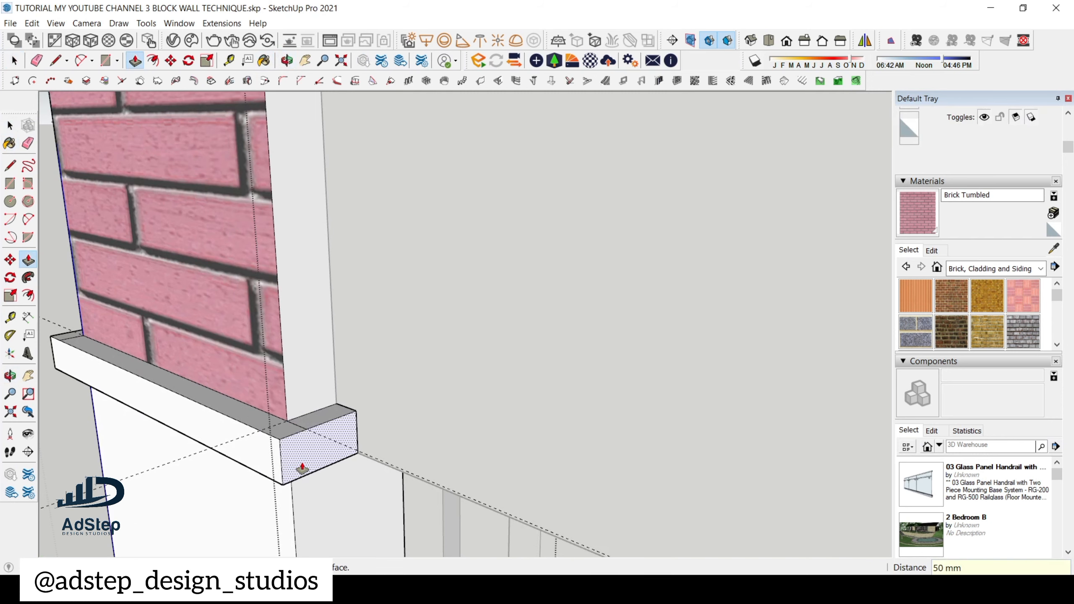
- Draw a line across the column's narrow inner side face where it meets the top of the beam-level band
{"action": "scroll", "coordinate": [360, 435], "scroll_direction": "down", "scroll_amount": 6}
{"action": "middle_click_drag", "start_coordinate": [388, 362], "coordinate": [347, 262]}
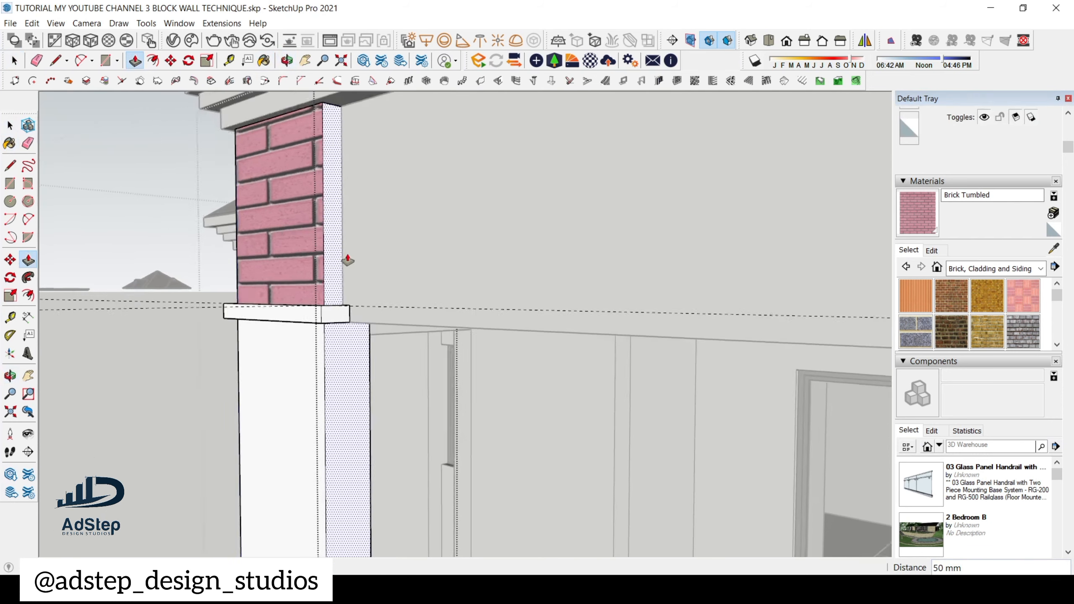
{"action": "scroll", "coordinate": [329, 277], "scroll_direction": "up", "scroll_amount": 4}
{"action": "middle_click_drag", "start_coordinate": [313, 318], "coordinate": [317, 432]}
{"action": "scroll", "coordinate": [332, 464], "scroll_direction": "up", "scroll_amount": 1}
{"action": "scroll", "coordinate": [335, 465], "scroll_direction": "up", "scroll_amount": 1}
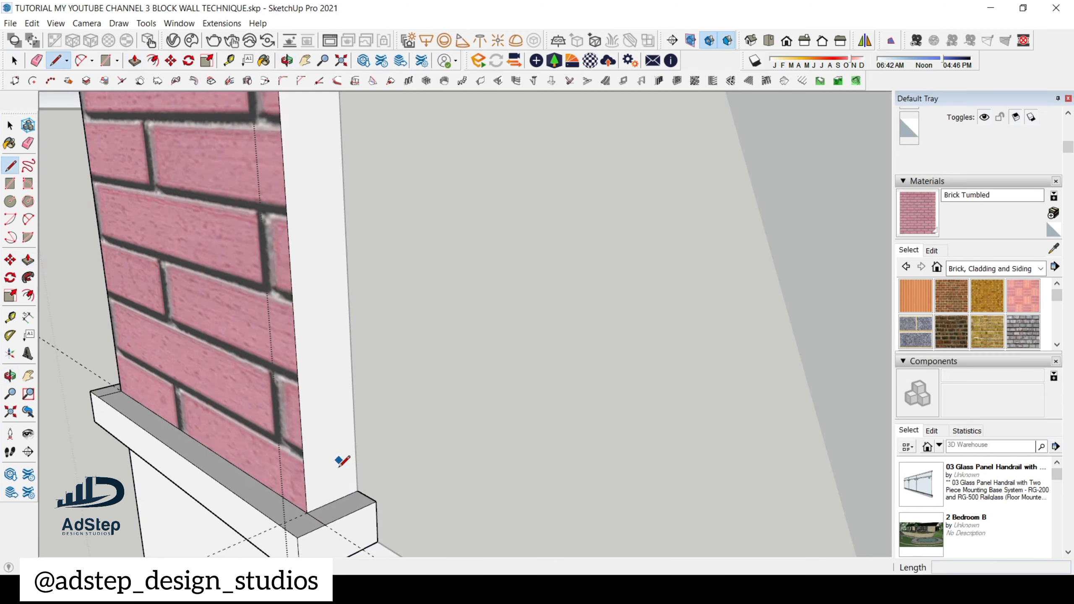
{"action": "key", "text": "l"}
{"action": "left_click", "coordinate": [307, 512]}
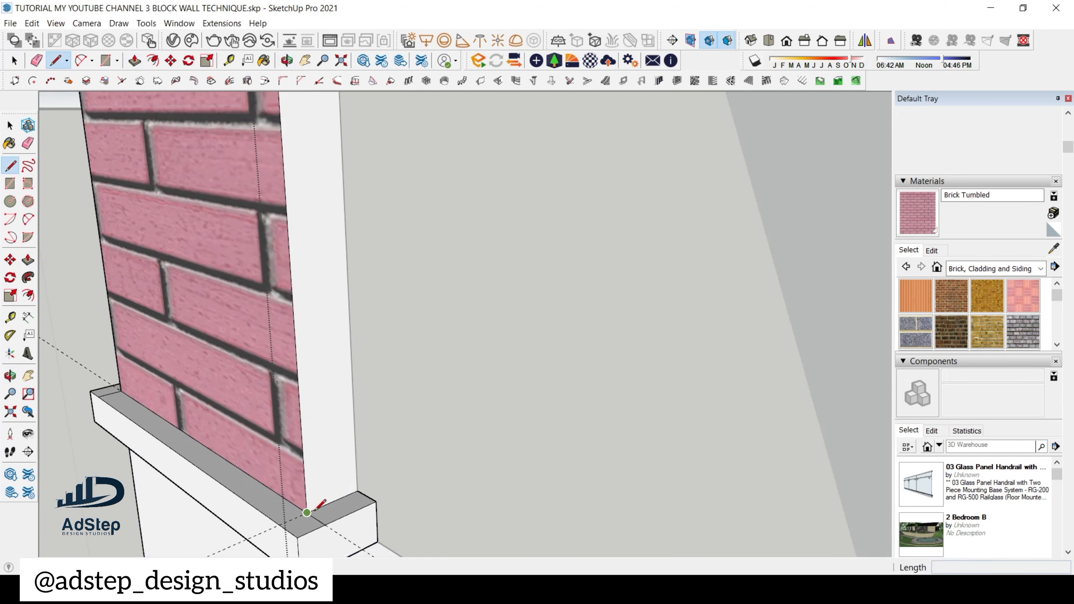
{"action": "left_click", "coordinate": [359, 492]}
{"action": "scroll", "coordinate": [363, 481], "scroll_direction": "down", "scroll_amount": 2}
{"action": "scroll", "coordinate": [360, 478], "scroll_direction": "down", "scroll_amount": 3}
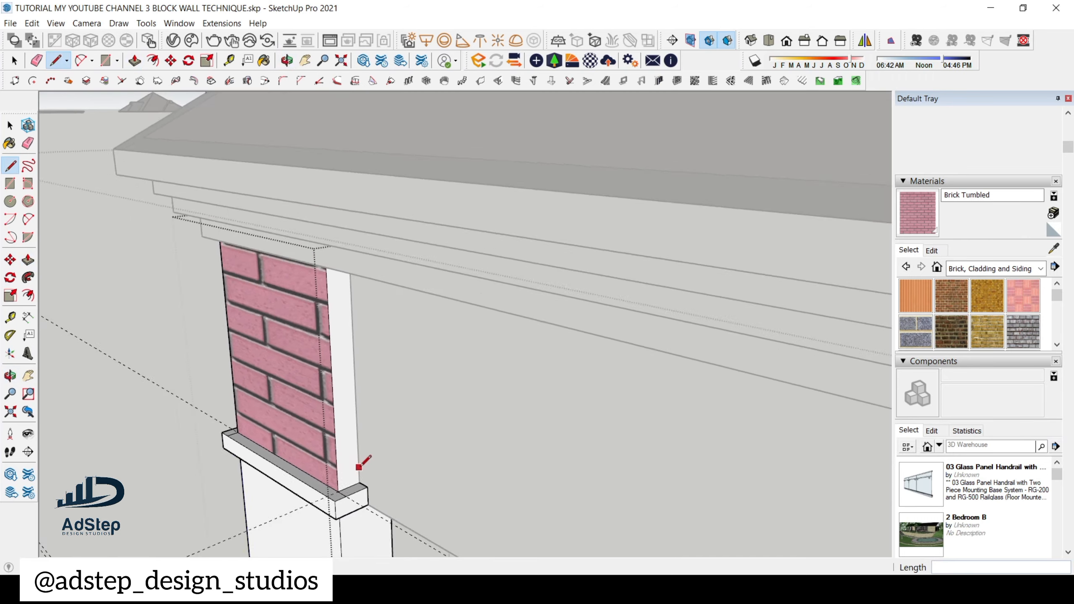
- Draw a rectangle over the upper section's narrow inner side face, from the roof moulding down to the beam-level band
{"action": "middle_click_drag", "start_coordinate": [360, 468], "coordinate": [391, 364]}
{"action": "left_click", "coordinate": [388, 142]}
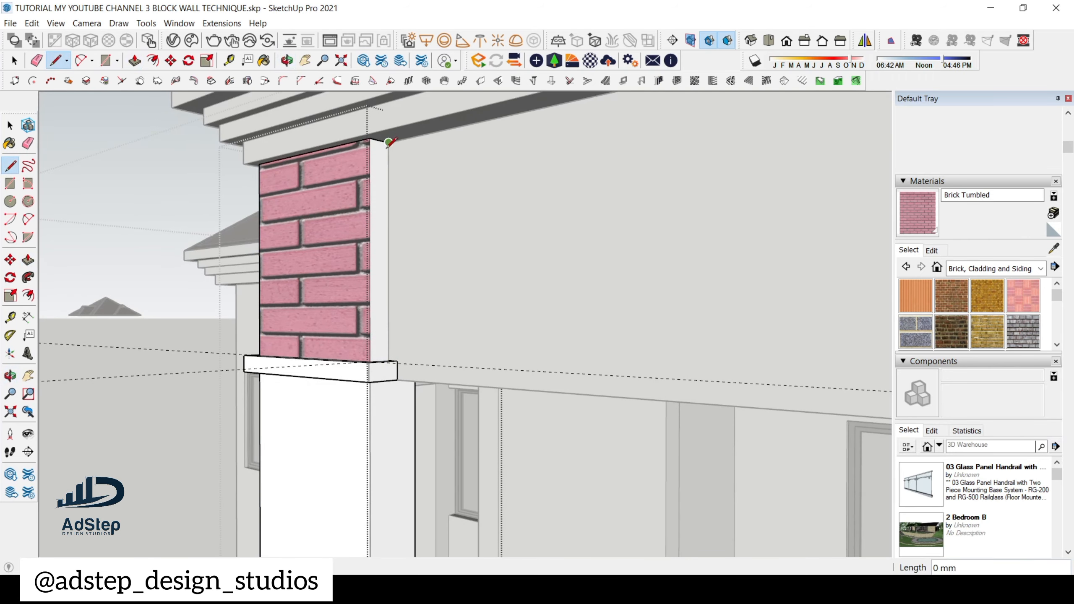
{"action": "scroll", "coordinate": [389, 142], "scroll_direction": "up", "scroll_amount": 1}
{"action": "key", "text": "r"}
{"action": "left_click", "coordinate": [388, 141]}
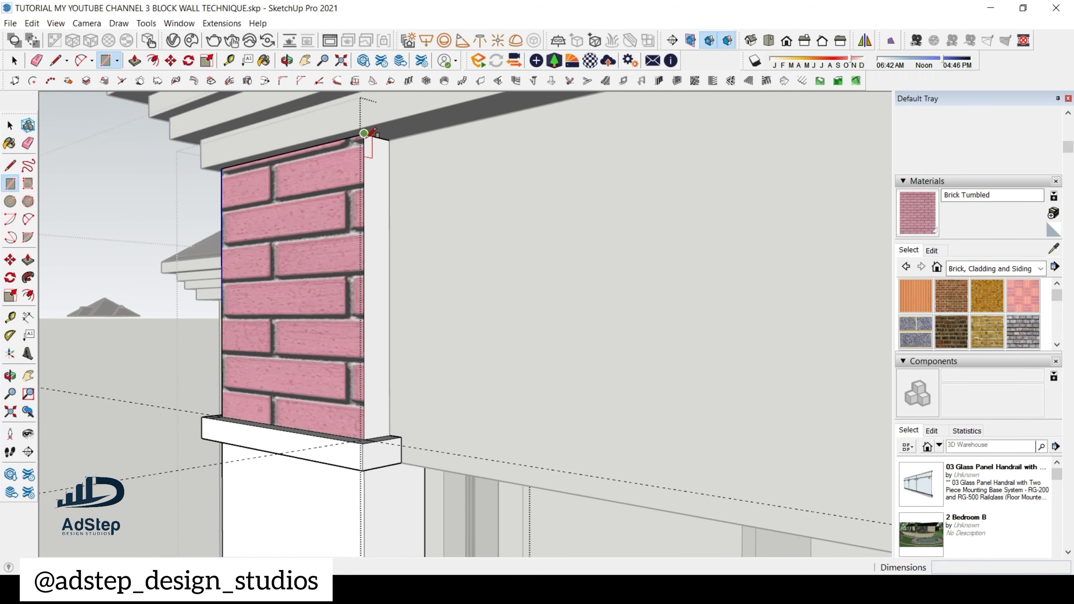
{"action": "scroll", "coordinate": [391, 410], "scroll_direction": "up", "scroll_amount": 1}
{"action": "left_click", "coordinate": [390, 436]}
{"action": "scroll", "coordinate": [390, 432], "scroll_direction": "down", "scroll_amount": 3}
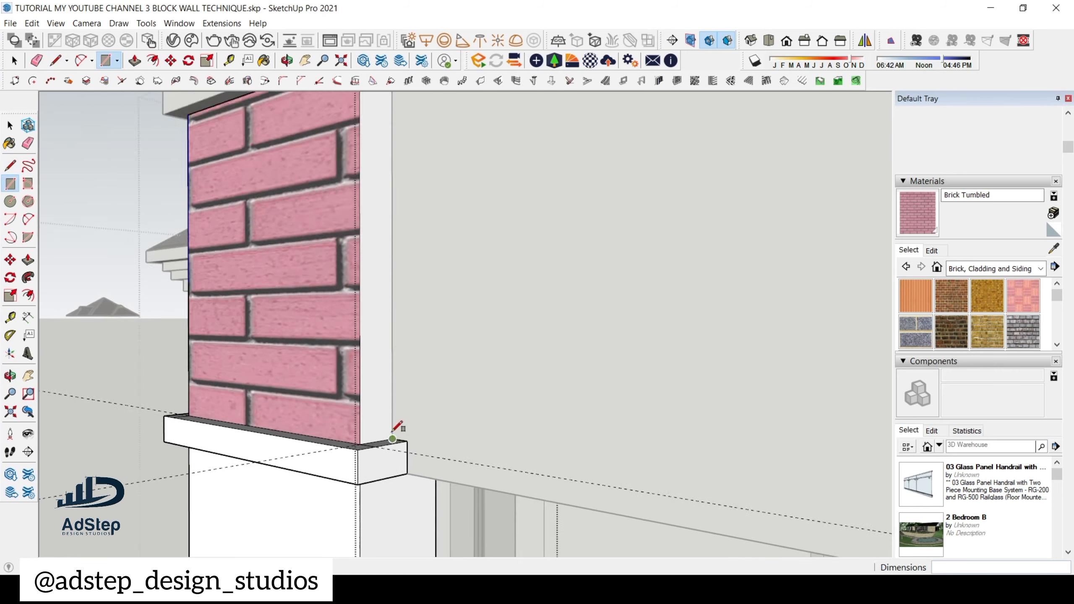
- Paint the upper section's narrow inner side face with the Brick Tumbled material
{"action": "key", "text": "space"}
{"action": "left_click", "coordinate": [898, 232]}
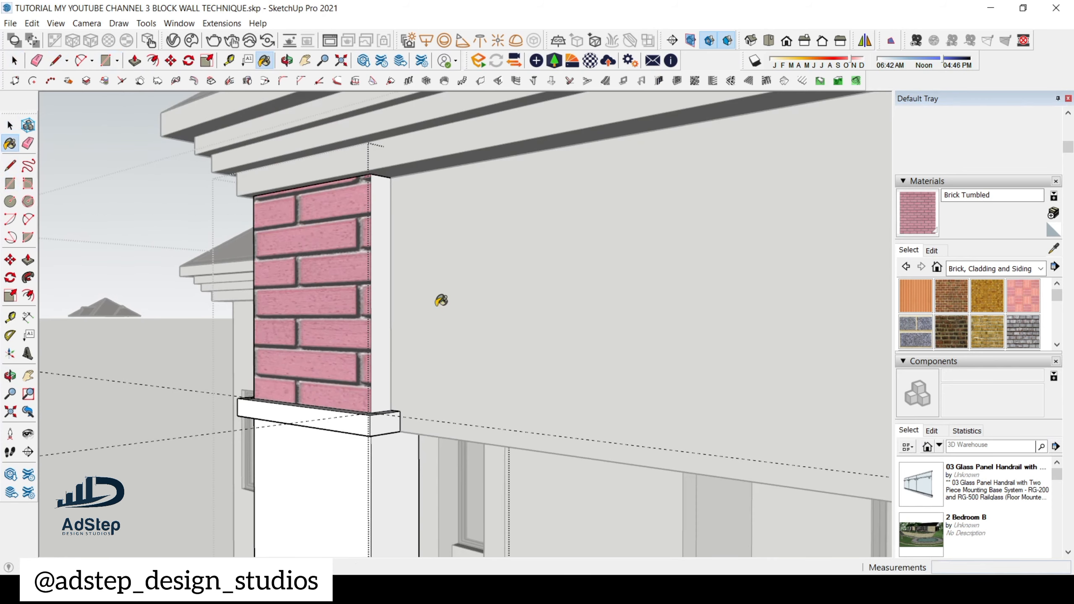
{"action": "left_click", "coordinate": [386, 319]}
- Erase all the dashed guide lines running past the column and the house
{"action": "scroll", "coordinate": [383, 296], "scroll_direction": "down", "scroll_amount": 4}
{"action": "scroll", "coordinate": [376, 258], "scroll_direction": "down", "scroll_amount": 5}
{"action": "mouse_move", "coordinate": [391, 275]}
{"action": "middle_mouse_down"}
{"action": "mouse_move", "coordinate": [571, 399]}
{"action": "mouse_move", "coordinate": [609, 348]}
{"action": "mouse_move", "coordinate": [567, 325]}
{"action": "mouse_move", "coordinate": [444, 307]}
{"action": "middle_mouse_up"}
{"action": "scroll", "coordinate": [608, 346], "scroll_direction": "up", "scroll_amount": 2}
{"action": "scroll", "coordinate": [508, 268], "scroll_direction": "down", "scroll_amount": 5}
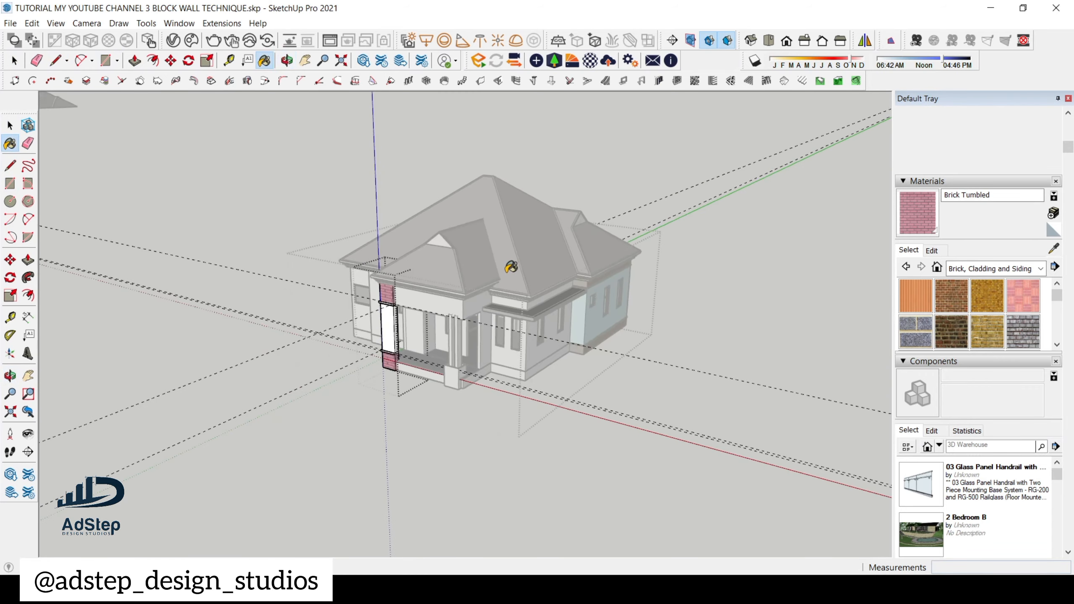
{"action": "scroll", "coordinate": [485, 372], "scroll_direction": "up", "scroll_amount": 3}
{"action": "scroll", "coordinate": [484, 372], "scroll_direction": "up", "scroll_amount": 1}
{"action": "key", "text": "e"}
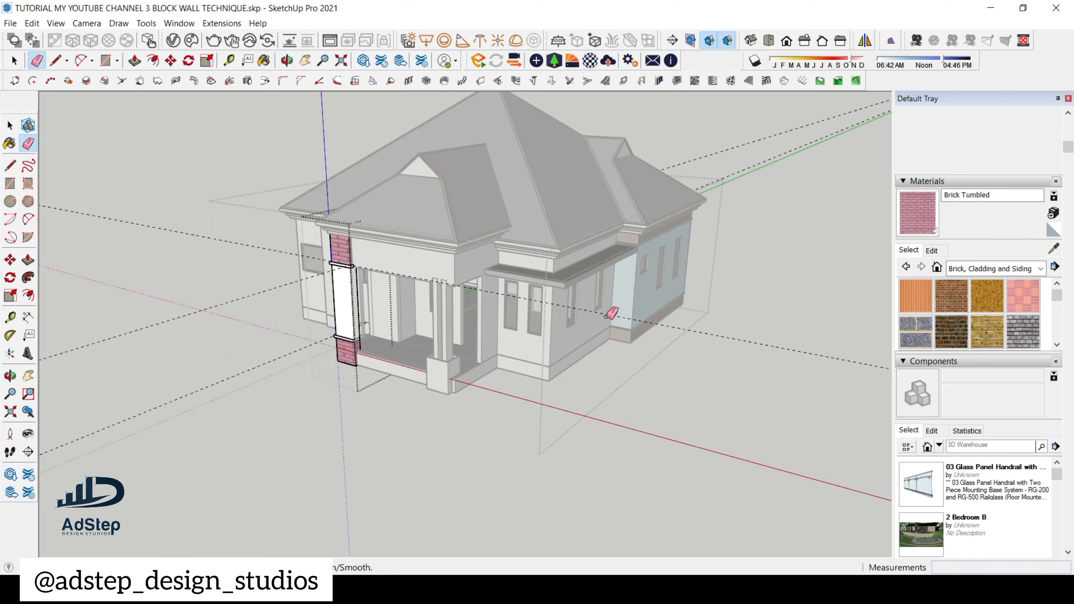
{"action": "middle_click_drag", "start_coordinate": [604, 311], "coordinate": [565, 389]}
{"action": "scroll", "coordinate": [564, 389], "scroll_direction": "down", "scroll_amount": 4}
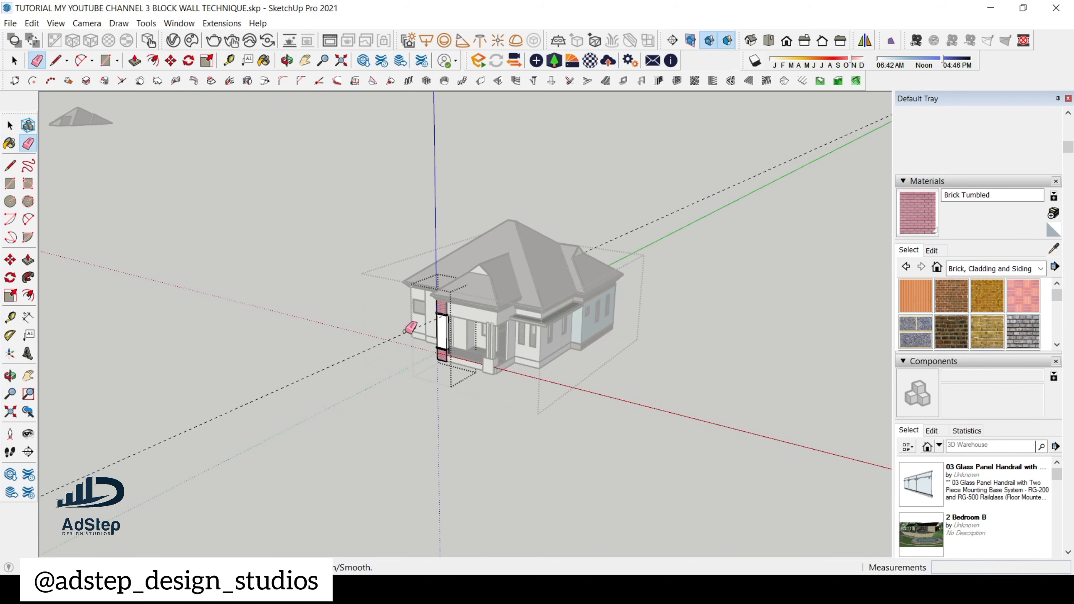
{"action": "mouse_move", "coordinate": [407, 332]}
{"action": "middle_mouse_down"}
{"action": "mouse_move", "coordinate": [482, 360]}
{"action": "mouse_move", "coordinate": [465, 338]}
{"action": "mouse_move", "coordinate": [493, 336]}
{"action": "mouse_move", "coordinate": [421, 315]}
{"action": "mouse_move", "coordinate": [496, 358]}
{"action": "mouse_move", "coordinate": [458, 305]}
{"action": "mouse_move", "coordinate": [550, 312]}
{"action": "mouse_move", "coordinate": [472, 337]}
{"action": "mouse_move", "coordinate": [496, 375]}
{"action": "mouse_move", "coordinate": [411, 367]}
{"action": "mouse_move", "coordinate": [401, 330]}
{"action": "mouse_move", "coordinate": [425, 326]}
{"action": "middle_mouse_up"}
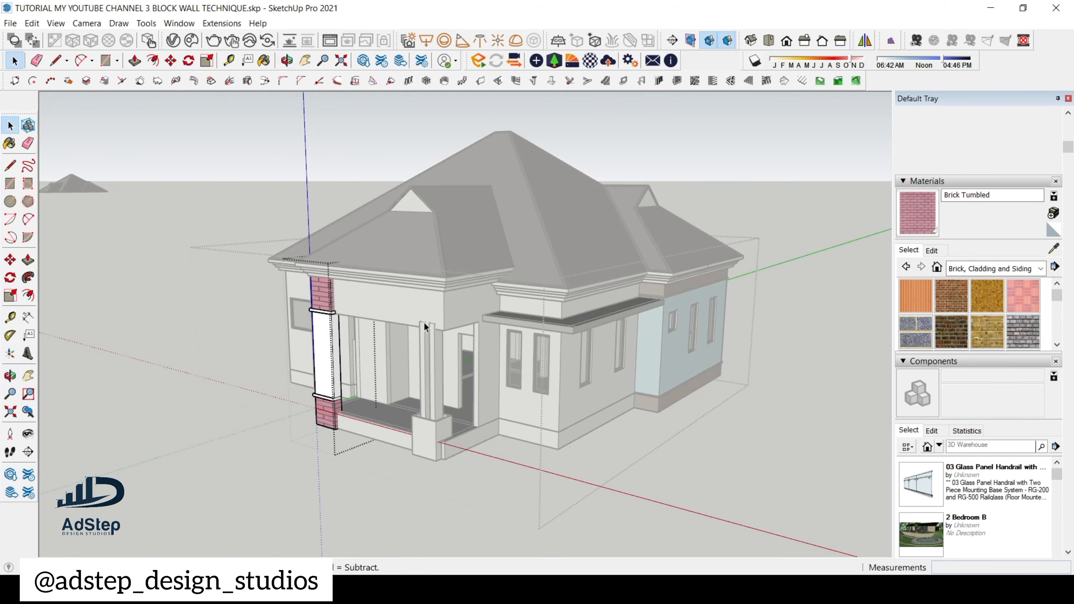
- Finish editing the porch column group and return to the whole house model
{"action": "scroll", "coordinate": [421, 278], "scroll_direction": "up", "scroll_amount": 2}
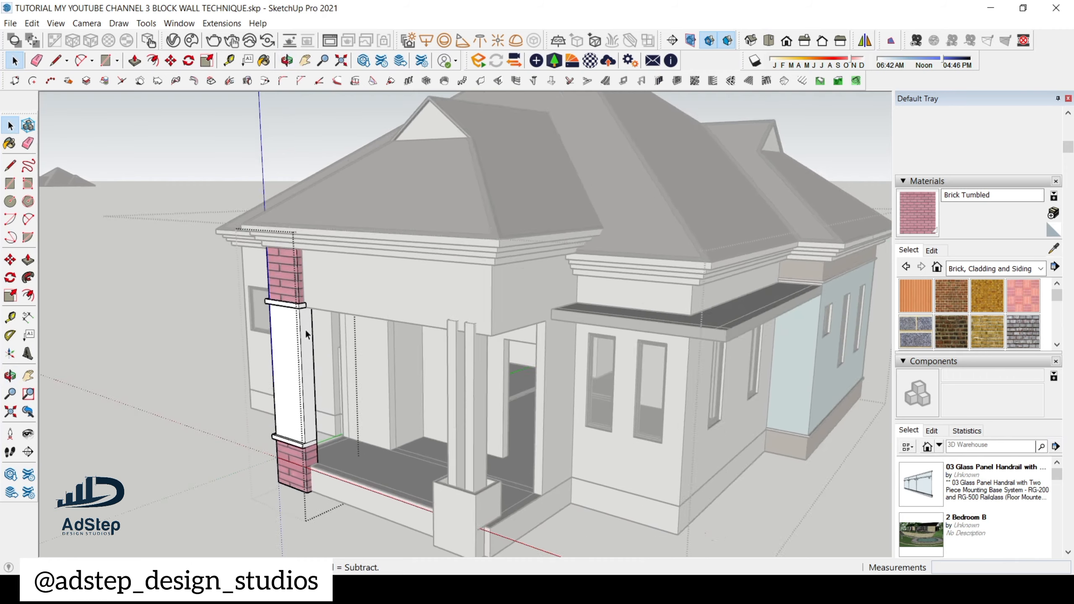
{"action": "scroll", "coordinate": [305, 330], "scroll_direction": "up", "scroll_amount": 2}
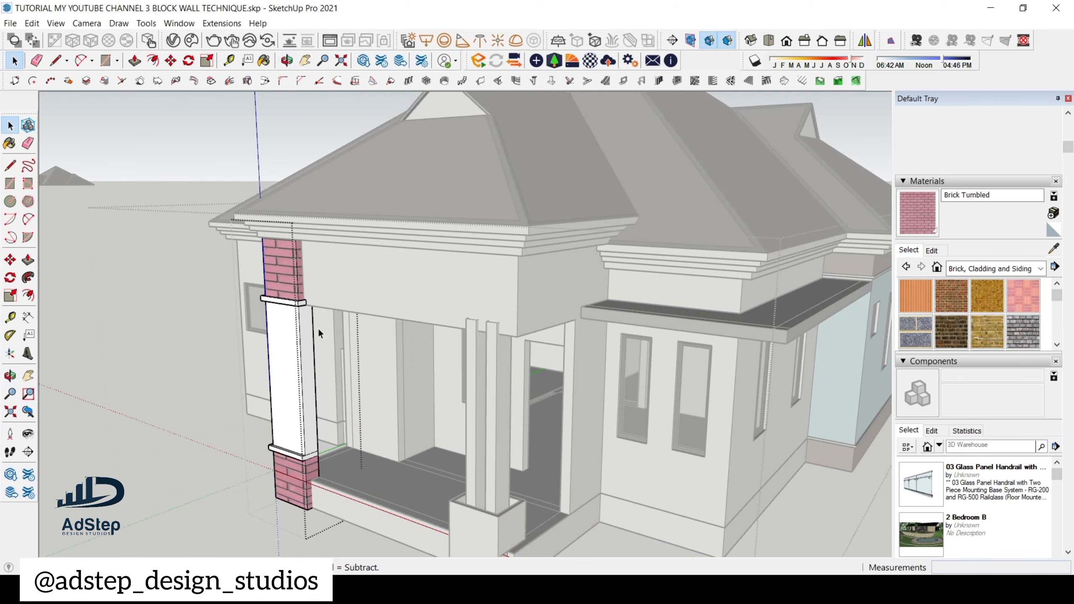
{"action": "scroll", "coordinate": [458, 299], "scroll_direction": "down", "scroll_amount": 2}
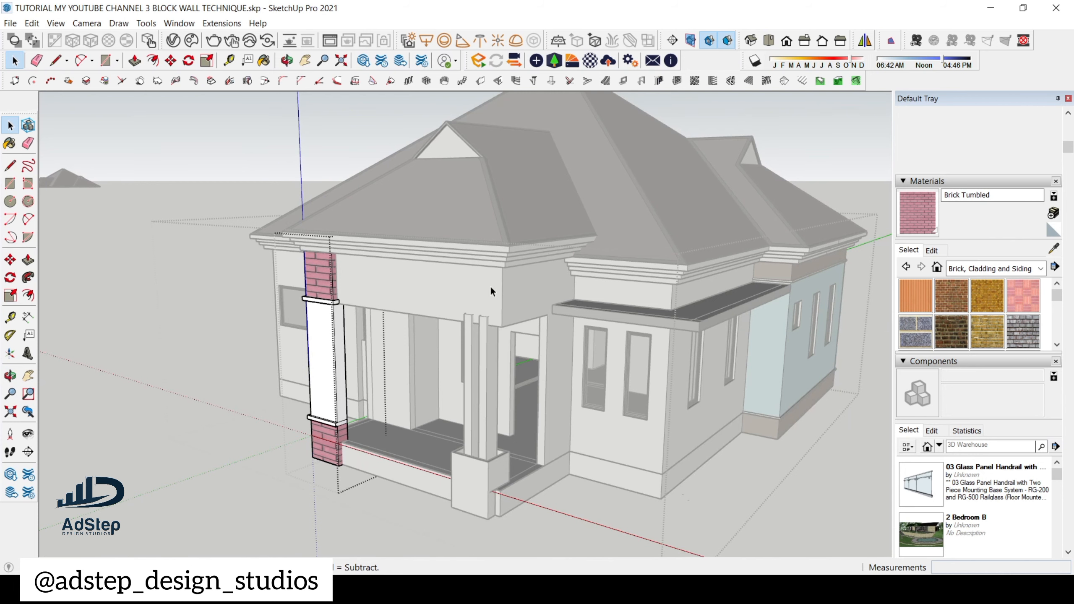
{"action": "middle_click_drag", "start_coordinate": [491, 288], "coordinate": [456, 403]}
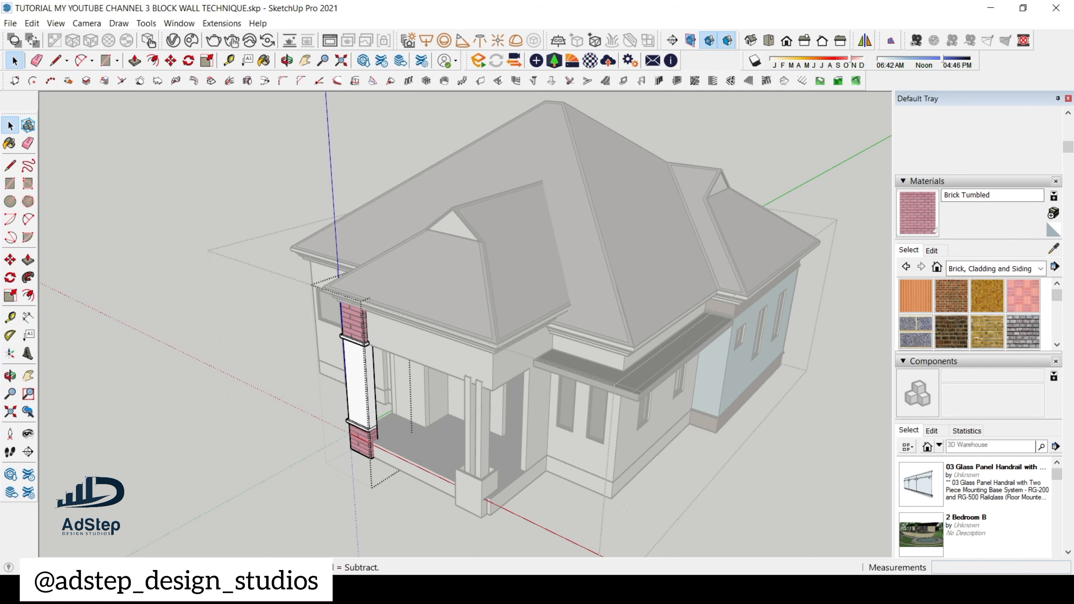
{"action": "scroll", "coordinate": [519, 250], "scroll_direction": "down", "scroll_amount": 5}
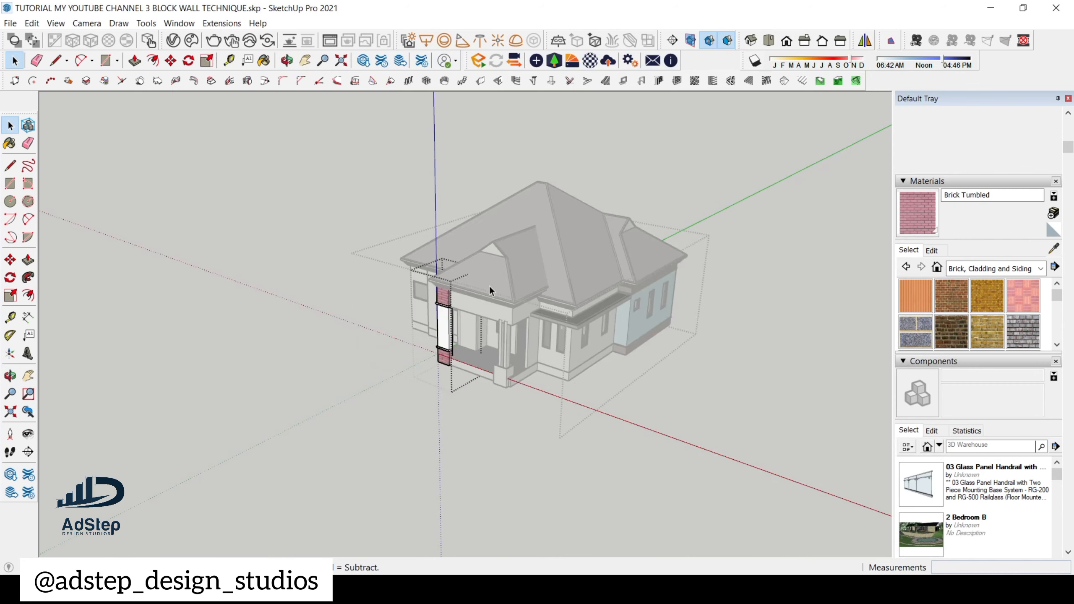
{"action": "scroll", "coordinate": [489, 286], "scroll_direction": "up", "scroll_amount": 3}
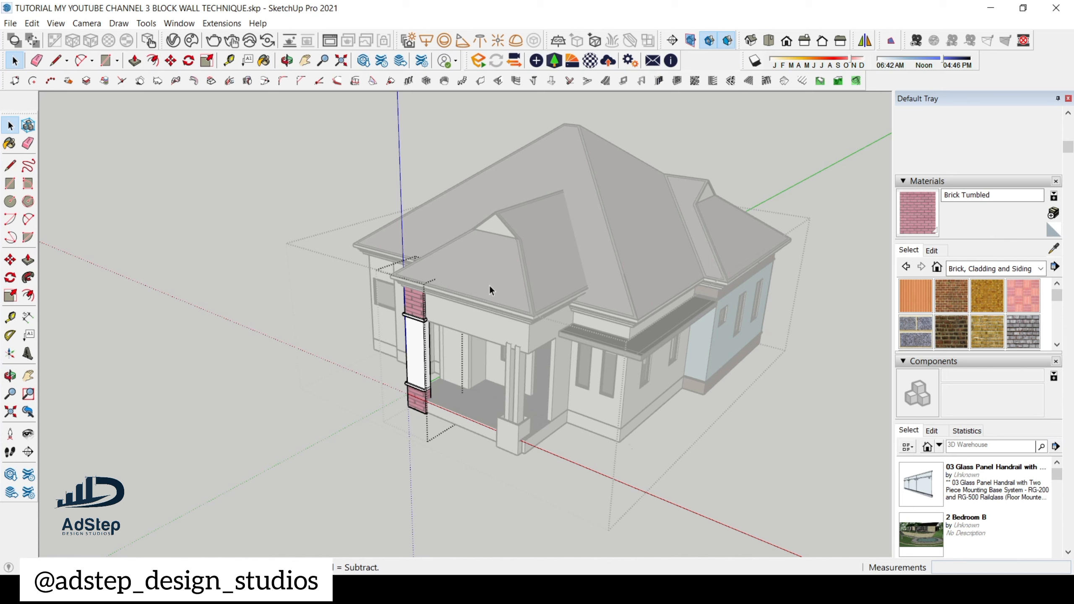
{"action": "left_click", "coordinate": [153, 199]}
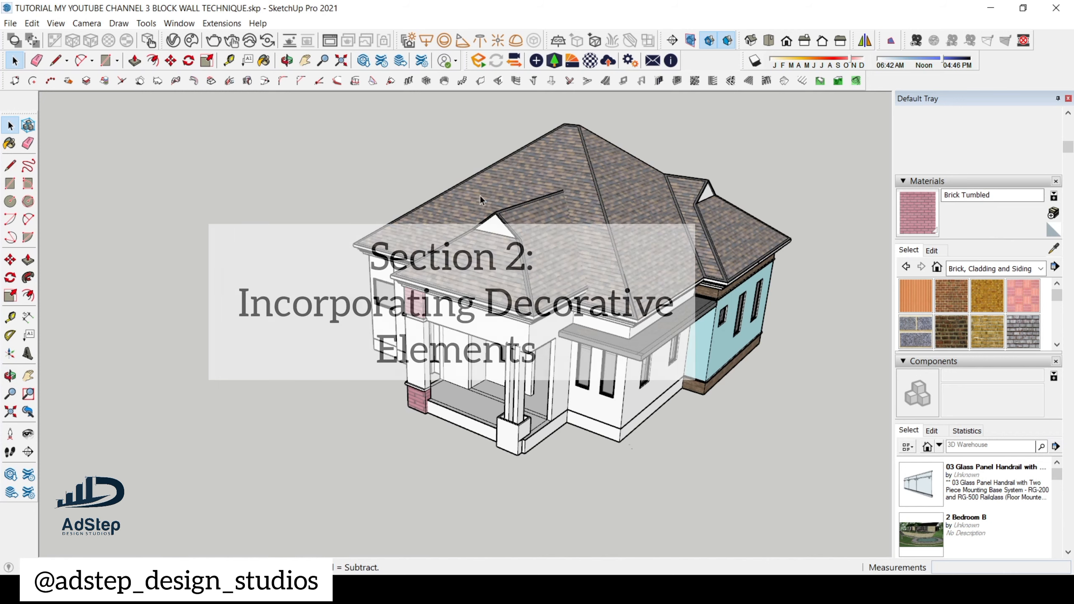
- Select the low base solid running along the foot of the house walls
{"action": "scroll", "coordinate": [519, 243], "scroll_direction": "up", "scroll_amount": 3}
{"action": "scroll", "coordinate": [537, 296], "scroll_direction": "down", "scroll_amount": 5}
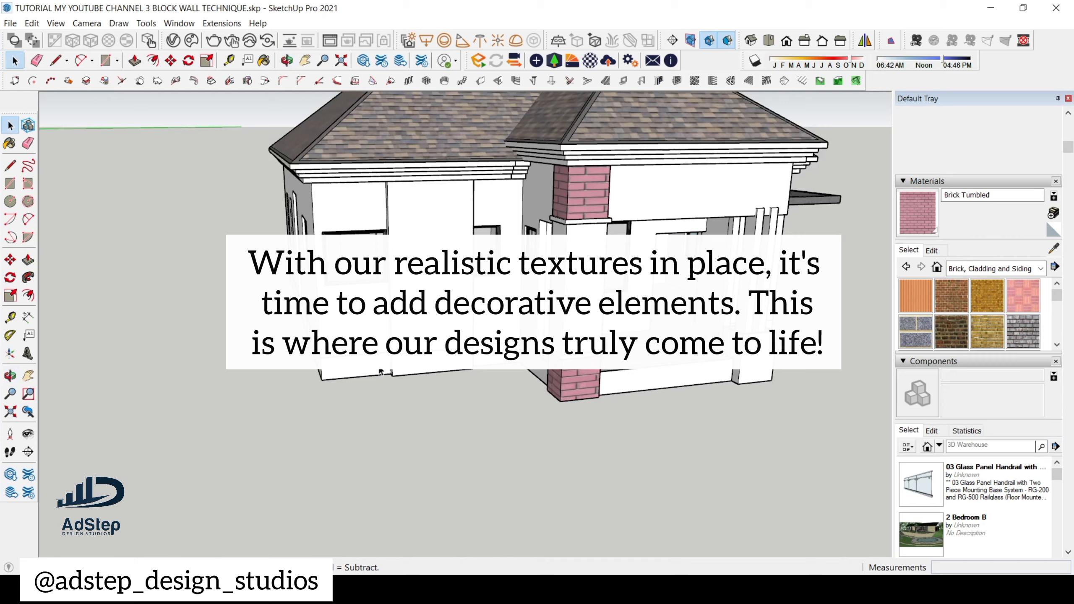
{"action": "scroll", "coordinate": [571, 382], "scroll_direction": "down", "scroll_amount": 4}
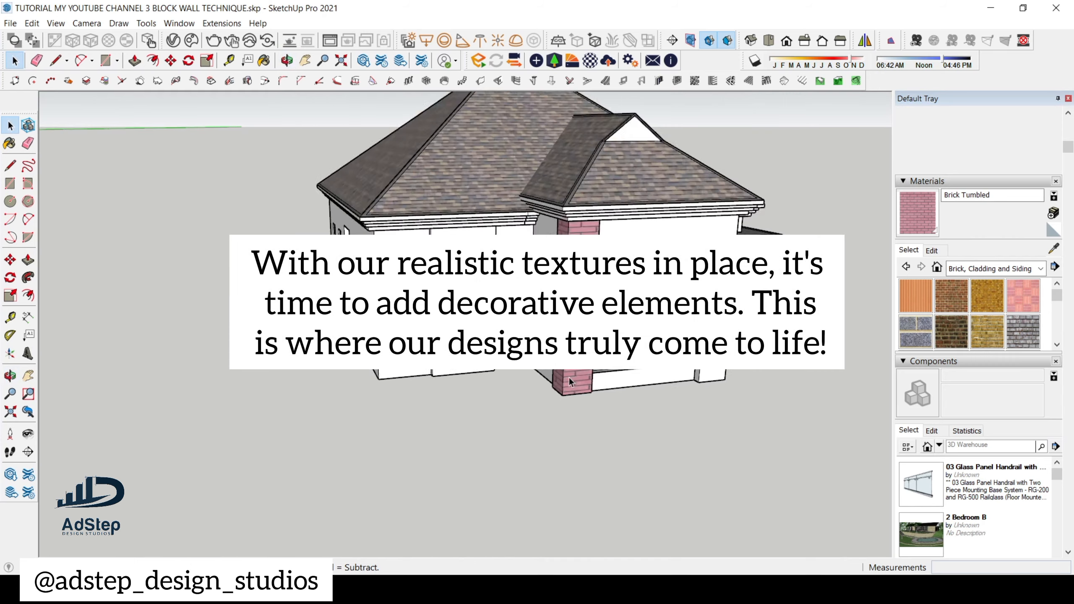
{"action": "scroll", "coordinate": [434, 376], "scroll_direction": "up", "scroll_amount": 6}
{"action": "middle_click_drag", "start_coordinate": [434, 376], "coordinate": [506, 375]}
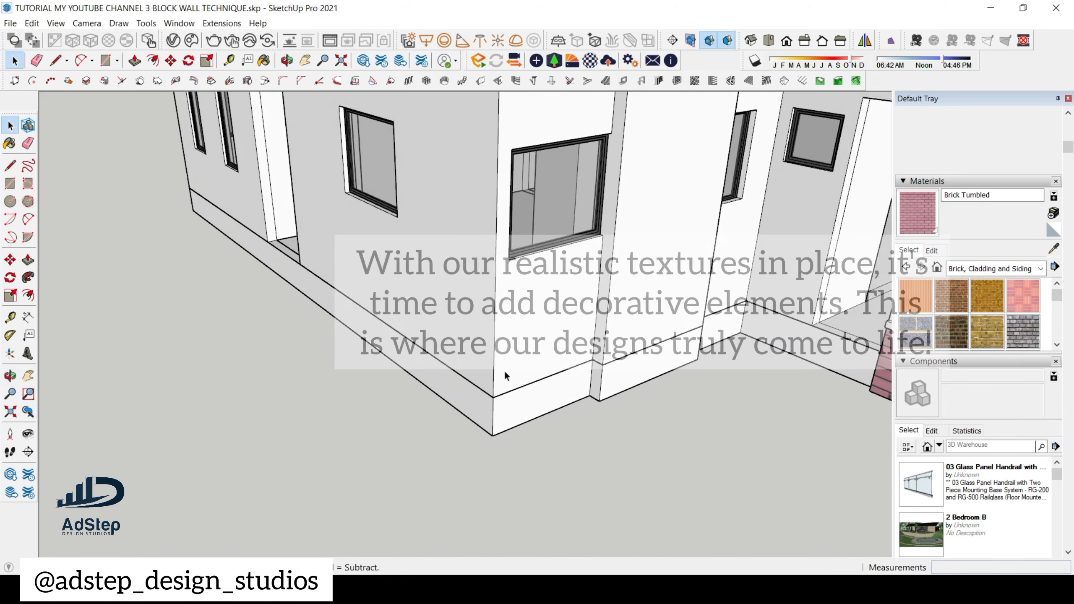
{"action": "scroll", "coordinate": [544, 394], "scroll_direction": "up", "scroll_amount": 4}
{"action": "left_click", "coordinate": [513, 386]}
- Examine the selected base around the porch and the floor between the porch columns
{"action": "scroll", "coordinate": [291, 287], "scroll_direction": "down", "scroll_amount": 5}
{"action": "scroll", "coordinate": [280, 283], "scroll_direction": "down", "scroll_amount": 3}
{"action": "middle_click_drag", "start_coordinate": [444, 277], "coordinate": [330, 313]}
{"action": "scroll", "coordinate": [537, 350], "scroll_direction": "up", "scroll_amount": 4}
{"action": "scroll", "coordinate": [520, 365], "scroll_direction": "down", "scroll_amount": 1}
{"action": "scroll", "coordinate": [507, 366], "scroll_direction": "down", "scroll_amount": 1}
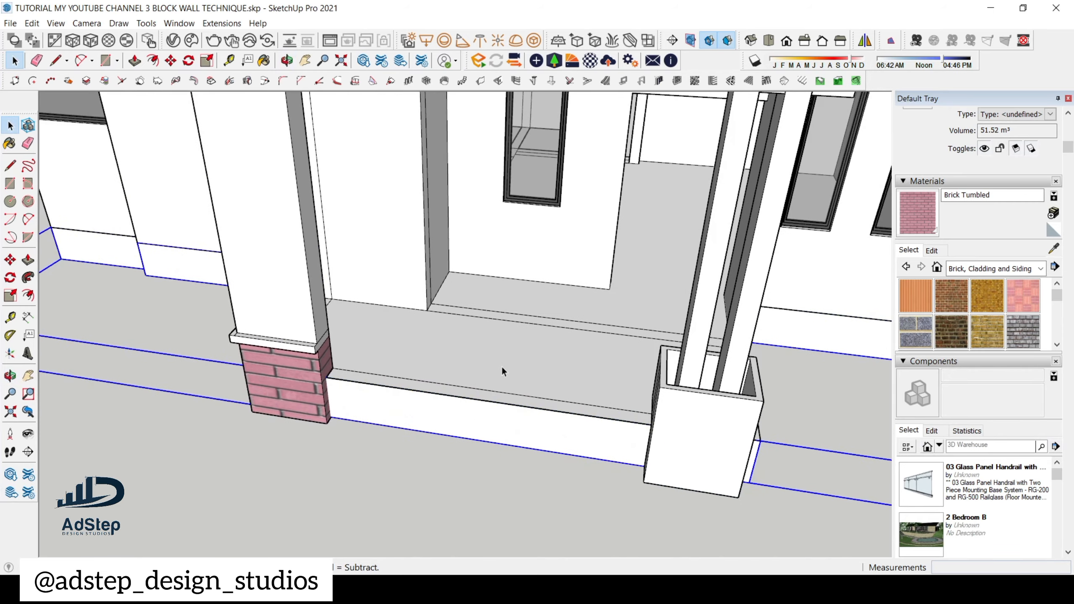
{"action": "scroll", "coordinate": [542, 341], "scroll_direction": "up", "scroll_amount": 6}
{"action": "scroll", "coordinate": [534, 367], "scroll_direction": "down", "scroll_amount": 6}
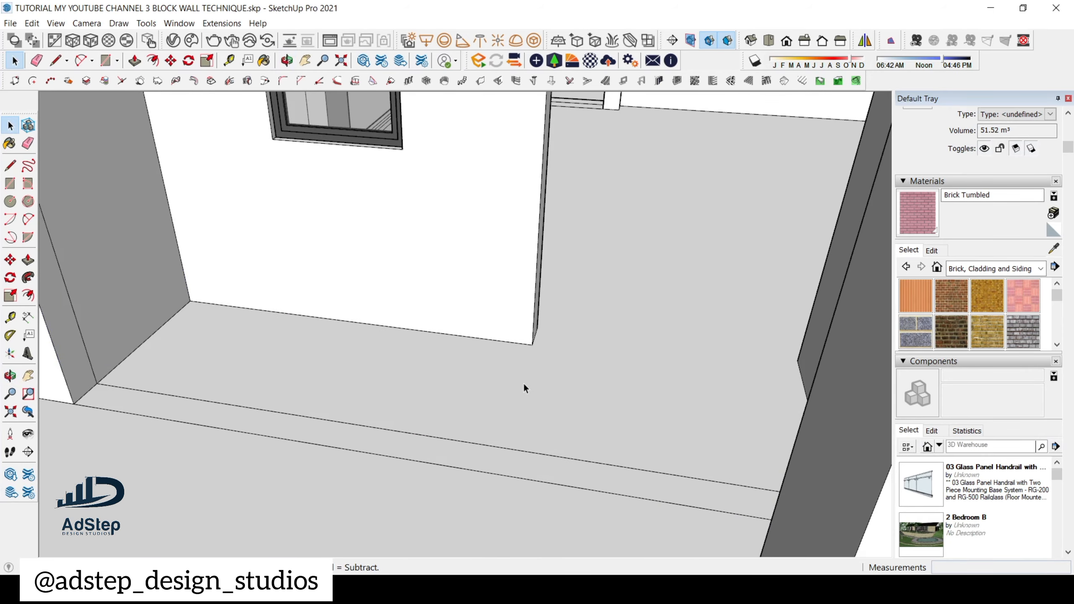
- Open the base solid for editing and select its top face forming the porch floor
{"action": "scroll", "coordinate": [475, 429], "scroll_direction": "up", "scroll_amount": 1}
{"action": "left_click", "coordinate": [480, 420]}
{"action": "scroll", "coordinate": [480, 419], "scroll_direction": "down", "scroll_amount": 5}
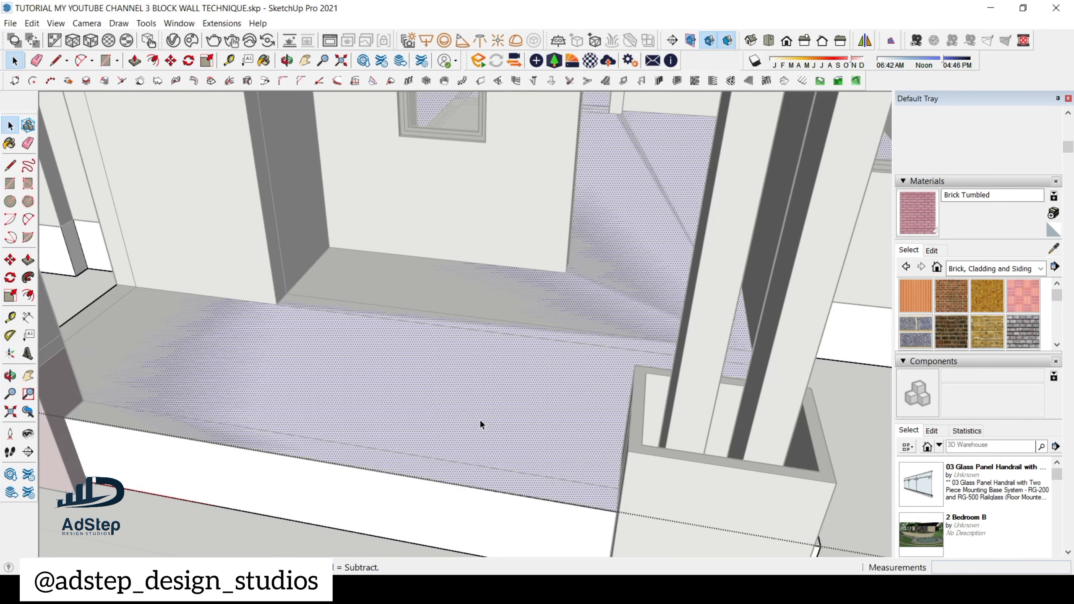
{"action": "scroll", "coordinate": [484, 405], "scroll_direction": "up", "scroll_amount": 5}
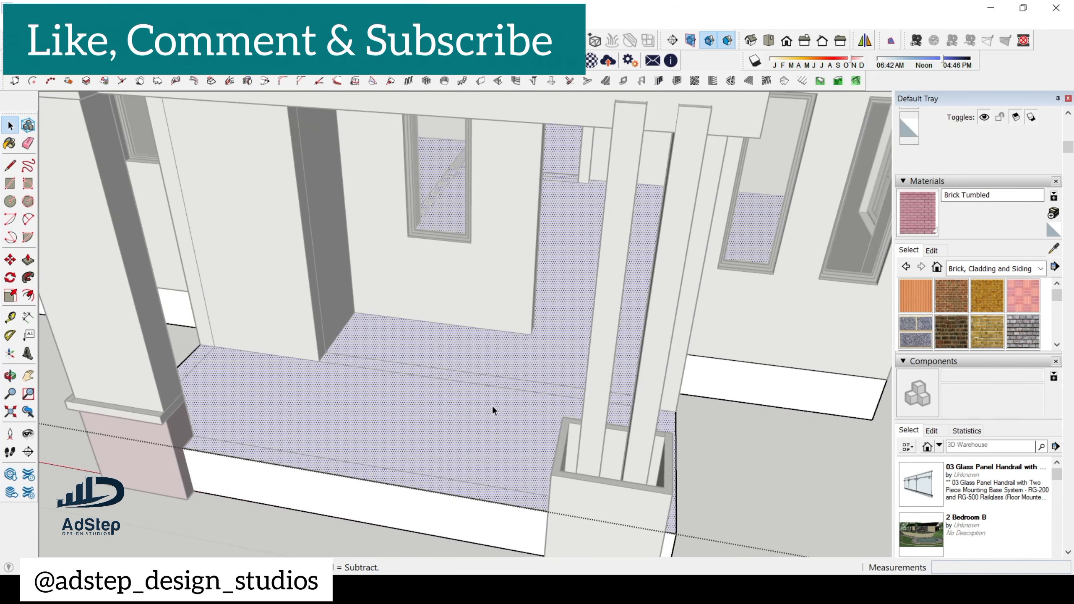
{"action": "scroll", "coordinate": [465, 415], "scroll_direction": "up", "scroll_amount": 3}
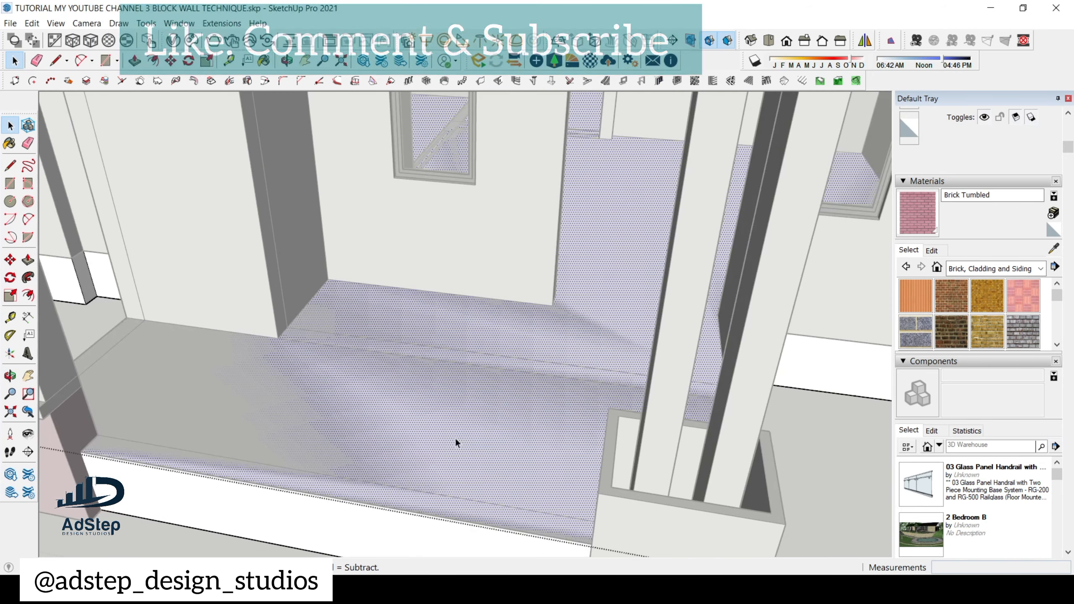
{"action": "scroll", "coordinate": [549, 301], "scroll_direction": "up", "scroll_amount": 2}
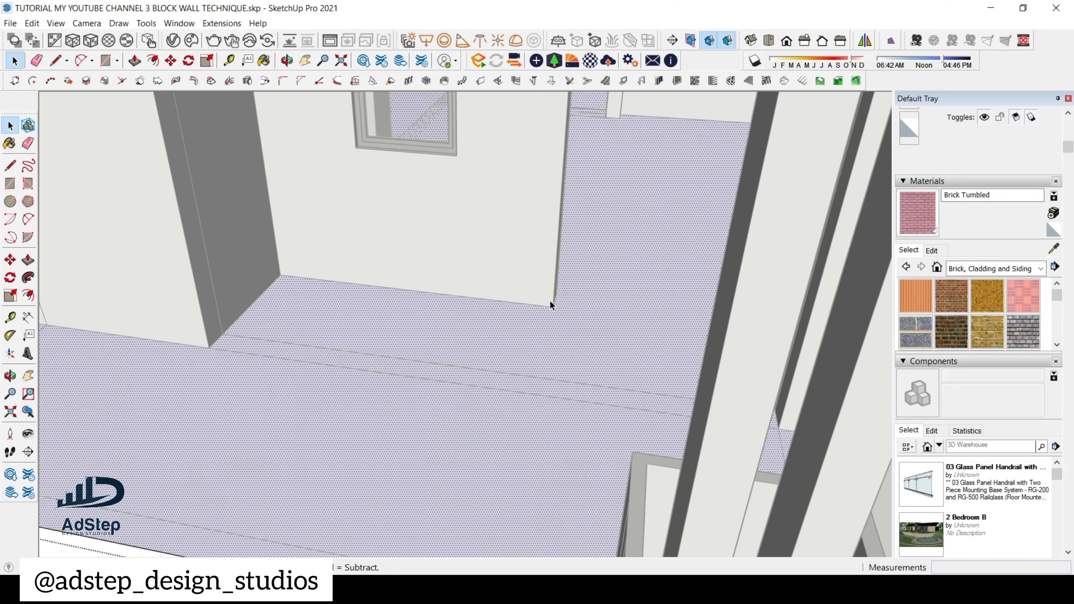
- Draw a line about 1200 mm long on the floor across the opening, from the wall corner to the opposite wall
{"action": "key", "text": "l"}
{"action": "left_click", "coordinate": [552, 306]}
{"action": "scroll", "coordinate": [474, 323], "scroll_direction": "down", "scroll_amount": 4}
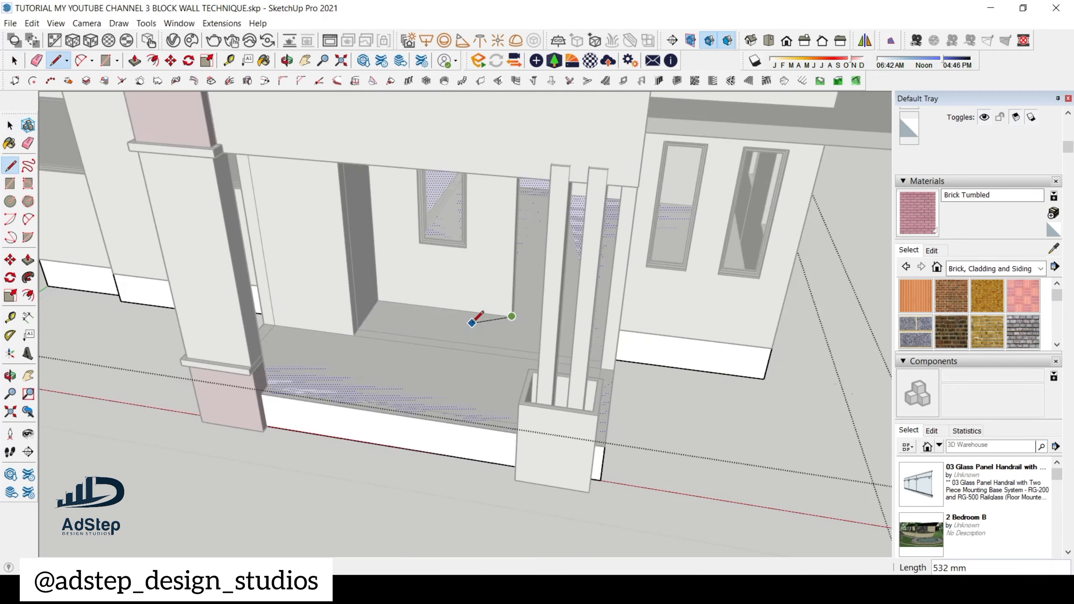
{"action": "scroll", "coordinate": [556, 322], "scroll_direction": "up", "scroll_amount": 1}
{"action": "middle_click_drag", "start_coordinate": [600, 316], "coordinate": [572, 406]}
{"action": "scroll", "coordinate": [438, 304], "scroll_direction": "up", "scroll_amount": 3}
{"action": "middle_click_drag", "start_coordinate": [438, 303], "coordinate": [630, 296]}
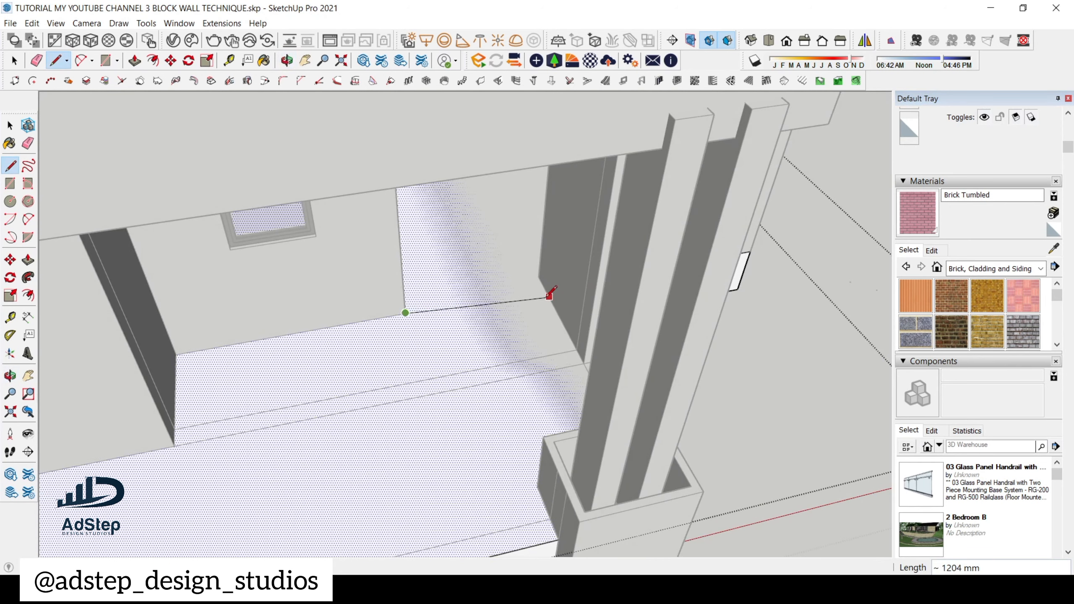
{"action": "left_click", "coordinate": [547, 289]}
{"action": "scroll", "coordinate": [542, 237], "scroll_direction": "down", "scroll_amount": 3}
{"action": "scroll", "coordinate": [526, 261], "scroll_direction": "up", "scroll_amount": 2}
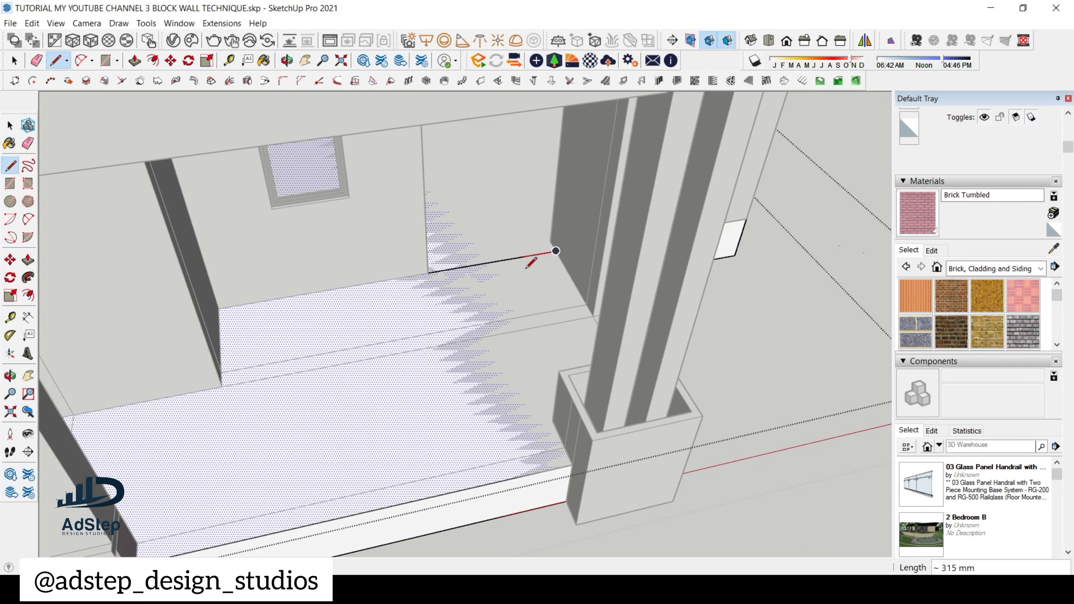
- Check how the line divides the base by selecting its porch floor and side faces, reopening the base as needed
{"action": "key", "text": "space"}
{"action": "scroll", "coordinate": [525, 269], "scroll_direction": "down", "scroll_amount": 3}
{"action": "scroll", "coordinate": [497, 333], "scroll_direction": "up", "scroll_amount": 2}
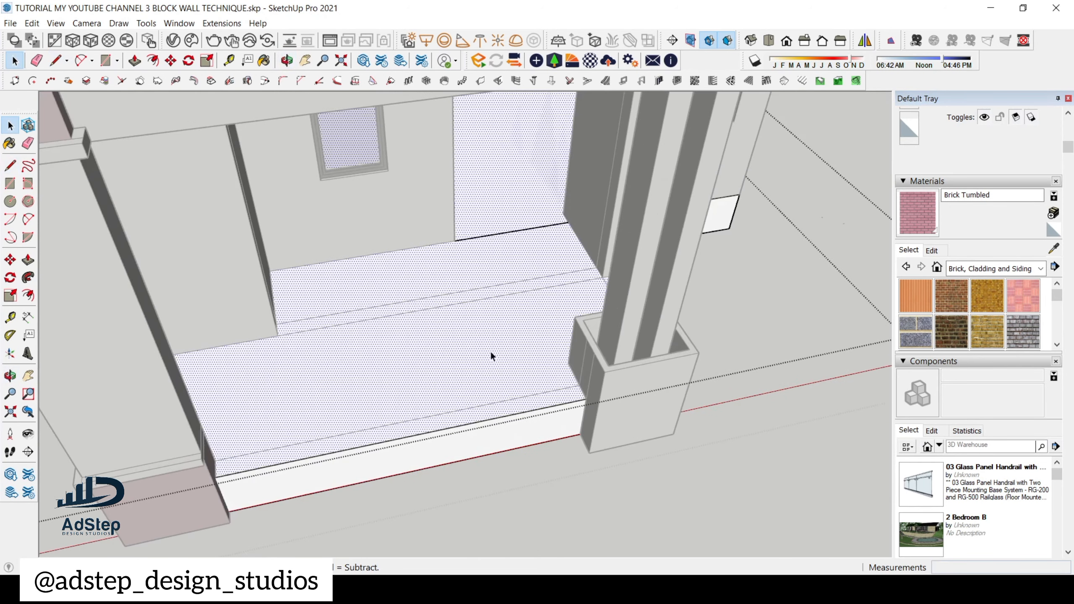
{"action": "key", "text": "Escape"}
{"action": "scroll", "coordinate": [502, 340], "scroll_direction": "down", "scroll_amount": 2}
{"action": "double_click", "coordinate": [501, 342]}
{"action": "left_click", "coordinate": [500, 352]}
{"action": "scroll", "coordinate": [515, 336], "scroll_direction": "down", "scroll_amount": 3}
{"action": "scroll", "coordinate": [516, 334], "scroll_direction": "down", "scroll_amount": 2}
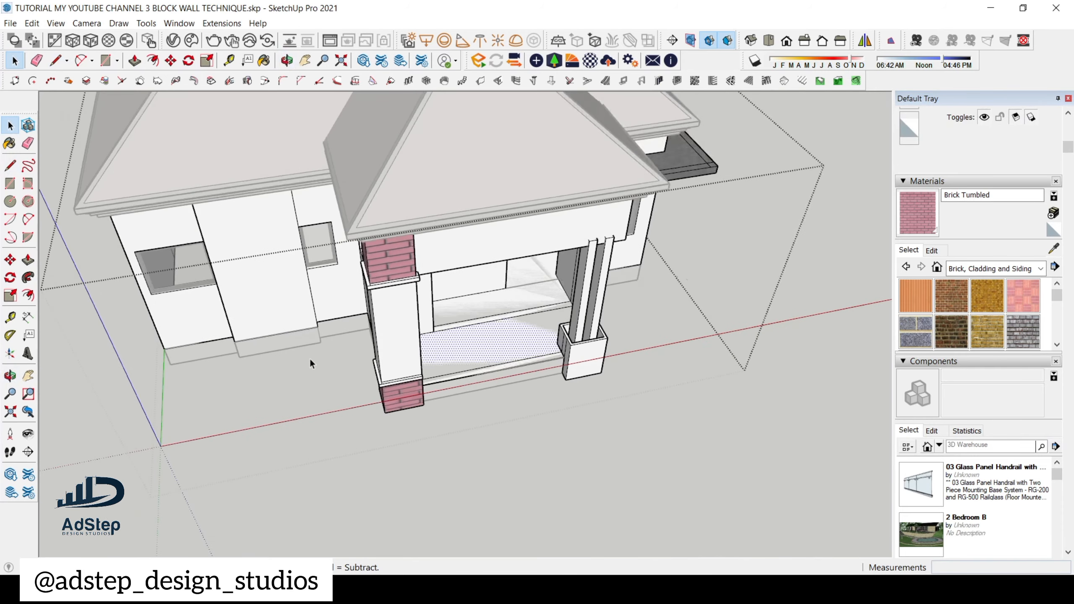
{"action": "scroll", "coordinate": [312, 343], "scroll_direction": "up", "scroll_amount": 2}
{"action": "key", "text": "Escape"}
{"action": "double_click", "coordinate": [317, 329]}
{"action": "left_click", "coordinate": [335, 324]}
{"action": "scroll", "coordinate": [506, 331], "scroll_direction": "up", "scroll_amount": 3}
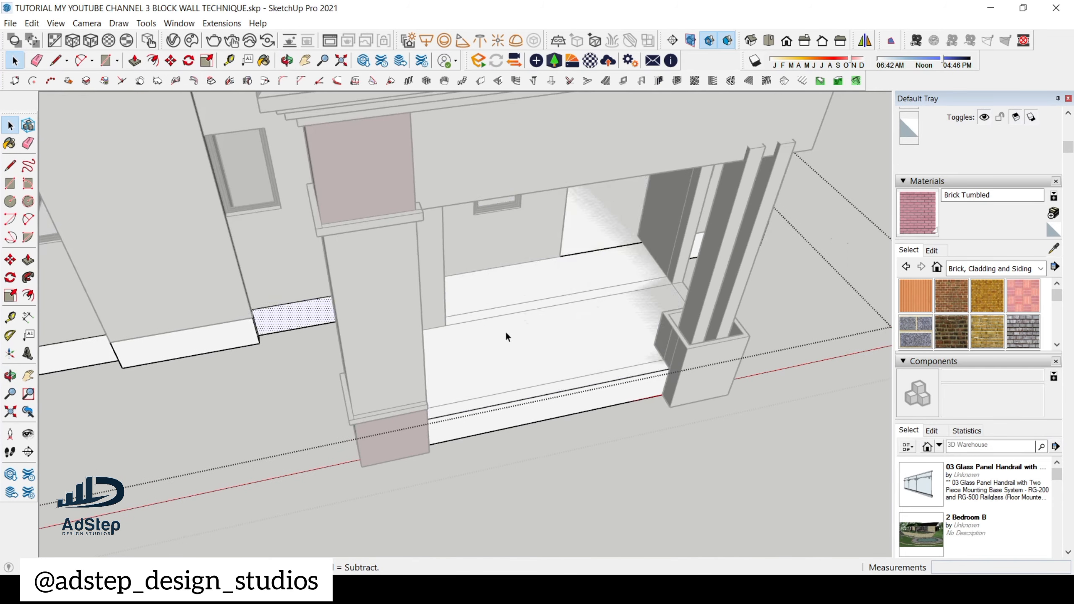
{"action": "left_click", "coordinate": [506, 332]}
{"action": "scroll", "coordinate": [637, 252], "scroll_direction": "up", "scroll_amount": 2}
{"action": "scroll", "coordinate": [638, 254], "scroll_direction": "up", "scroll_amount": 3}
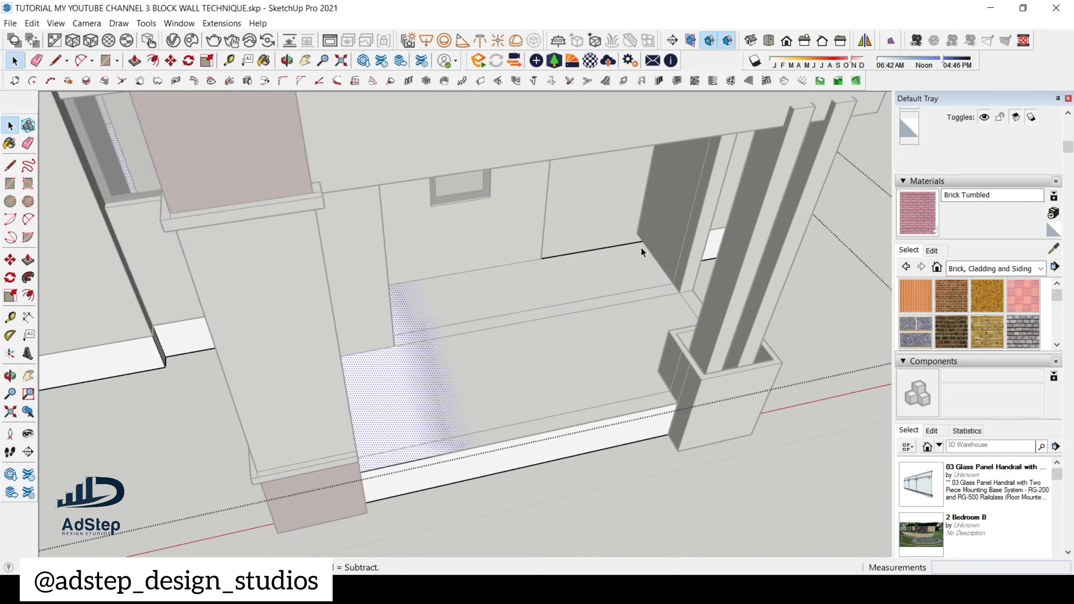
- Retrace the floor line across the opening and draw a 900 mm line along the foot of the recess's side wall
{"action": "key", "text": "l"}
{"action": "left_click", "coordinate": [506, 261]}
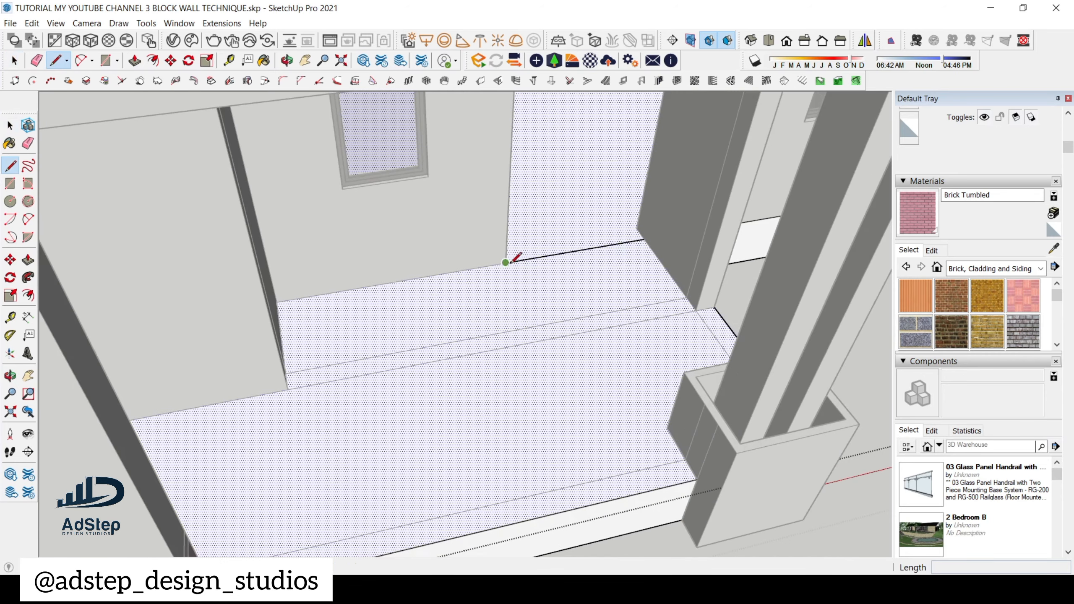
{"action": "left_click", "coordinate": [644, 240]}
{"action": "scroll", "coordinate": [644, 235], "scroll_direction": "down", "scroll_amount": 5}
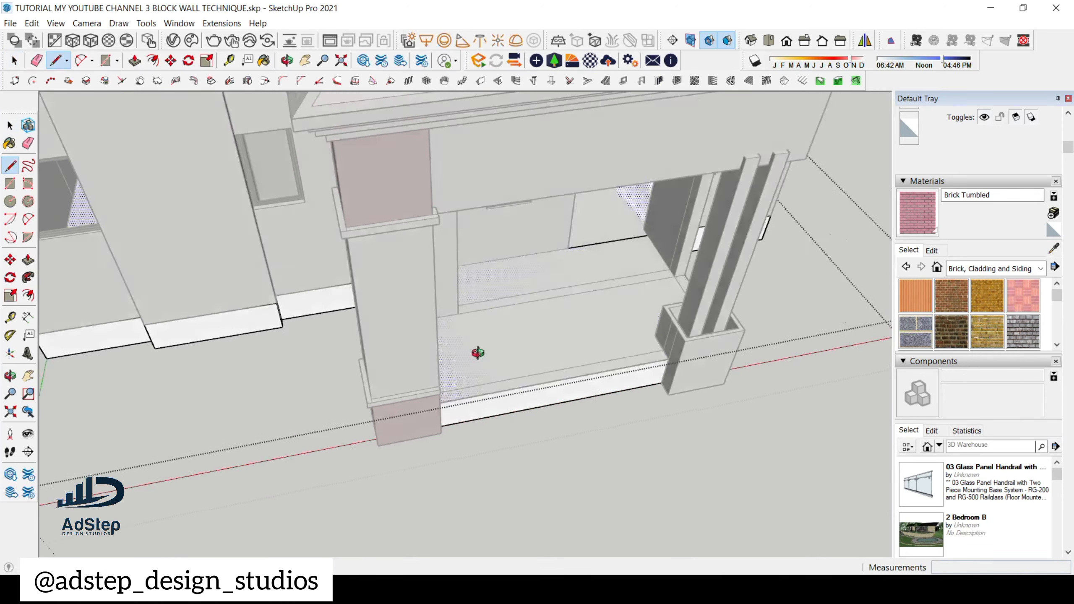
{"action": "middle_click_drag", "start_coordinate": [477, 352], "coordinate": [397, 303]}
{"action": "scroll", "coordinate": [512, 289], "scroll_direction": "up", "scroll_amount": 4}
{"action": "scroll", "coordinate": [512, 289], "scroll_direction": "down", "scroll_amount": 5}
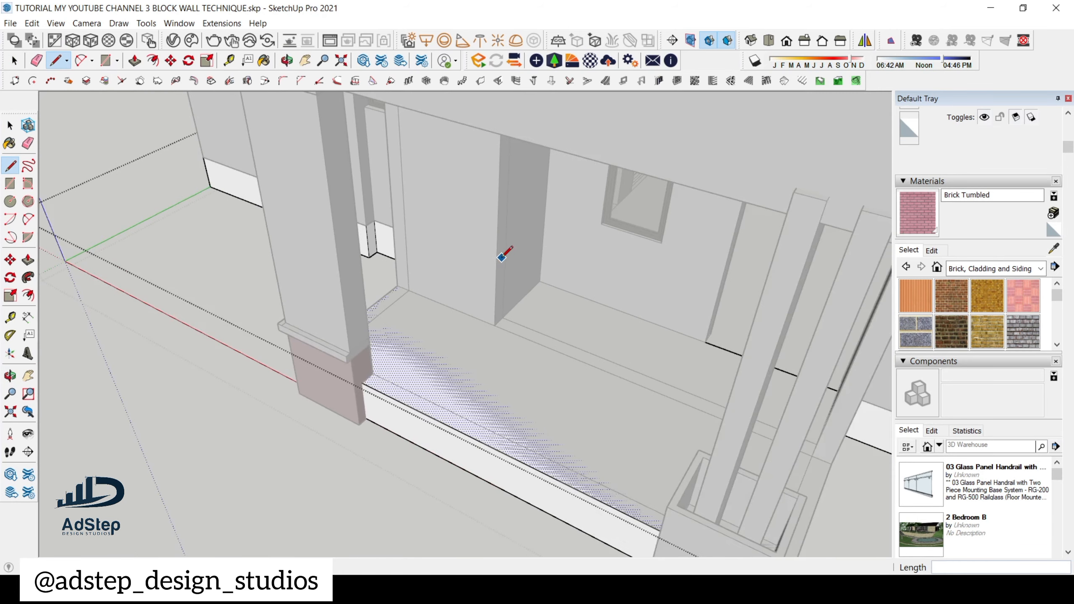
{"action": "left_click", "coordinate": [541, 282]}
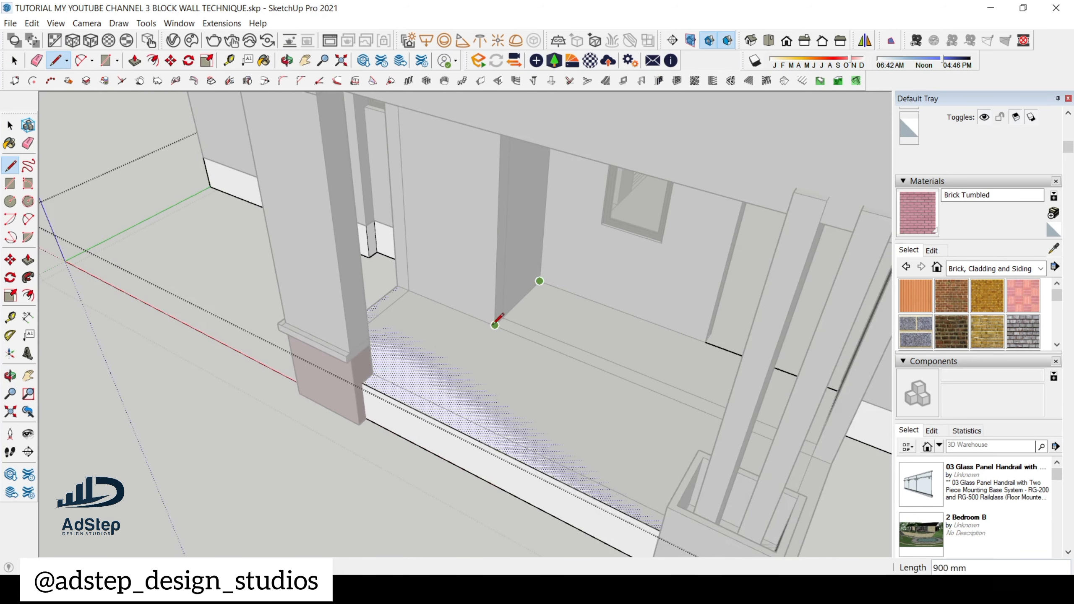
{"action": "left_click", "coordinate": [495, 324]}
{"action": "scroll", "coordinate": [494, 302], "scroll_direction": "down", "scroll_amount": 4}
{"action": "key", "text": "space"}
- Draw a rectangle on the porch floor from the recess's inner wall corner to the porch's front edge
{"action": "scroll", "coordinate": [530, 313], "scroll_direction": "up", "scroll_amount": 3}
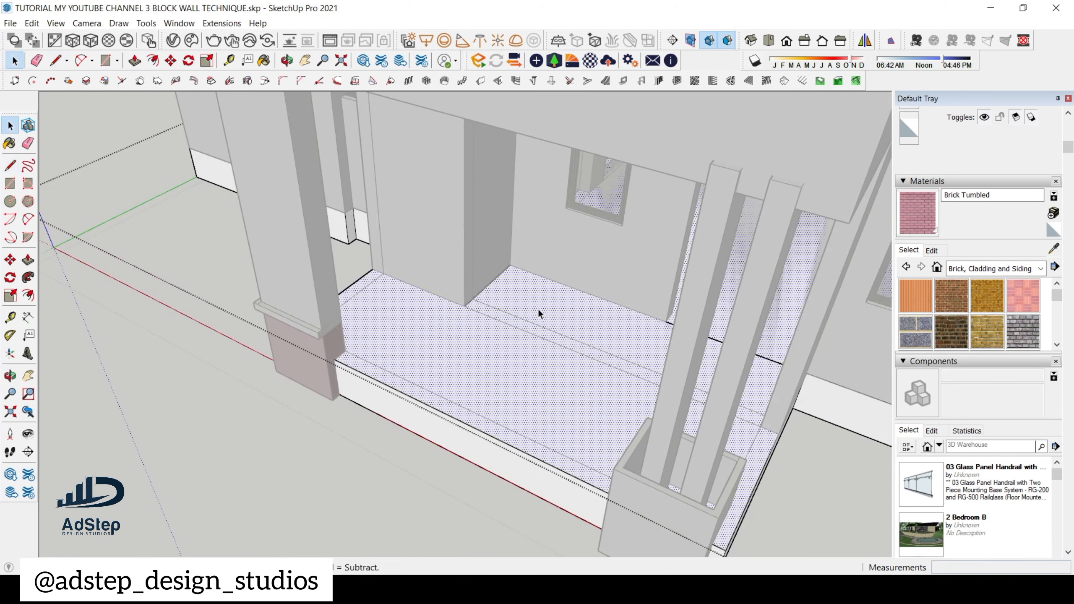
{"action": "scroll", "coordinate": [536, 308], "scroll_direction": "down", "scroll_amount": 1}
{"action": "scroll", "coordinate": [536, 308], "scroll_direction": "down", "scroll_amount": 6}
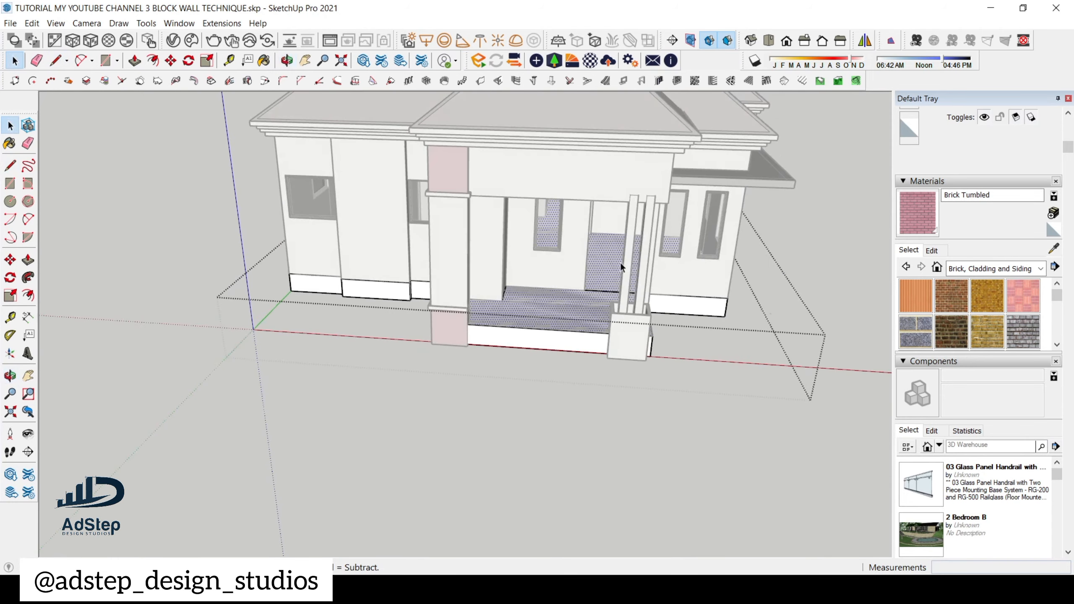
{"action": "scroll", "coordinate": [507, 337], "scroll_direction": "up", "scroll_amount": 6}
{"action": "left_click", "coordinate": [507, 336]}
{"action": "middle_click_drag", "start_coordinate": [493, 333], "coordinate": [342, 369]}
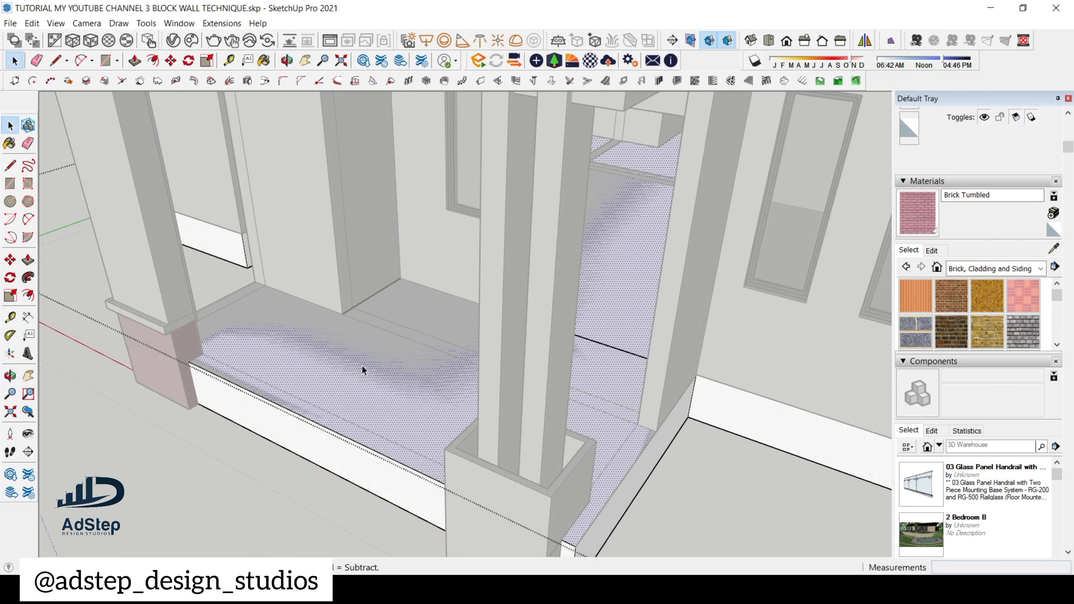
{"action": "key", "text": "r"}
{"action": "left_click", "coordinate": [400, 278]}
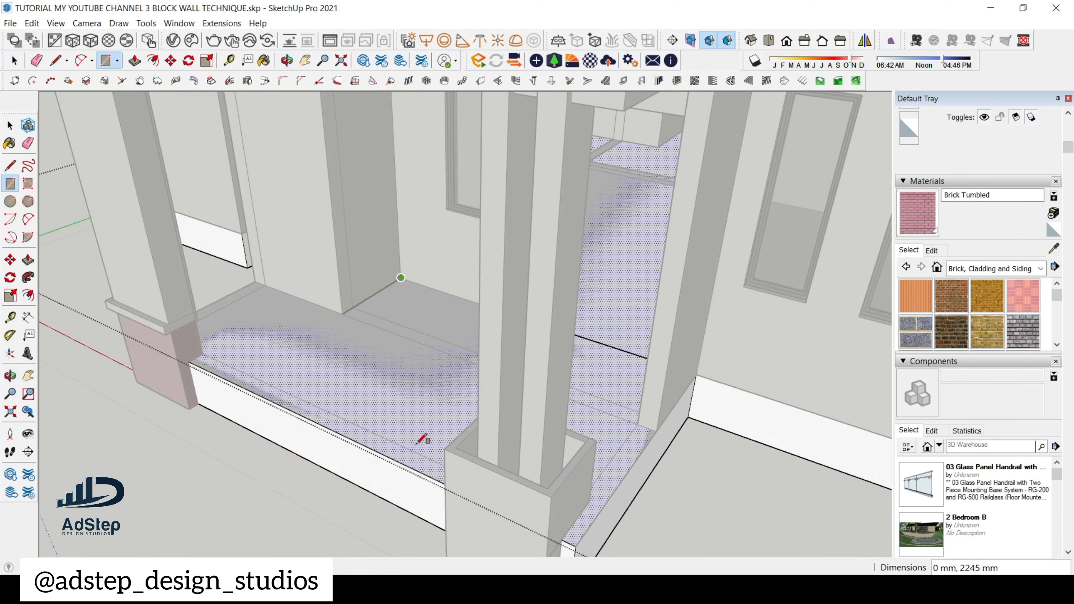
{"action": "left_click", "coordinate": [421, 472]}
{"action": "key", "text": "space"}
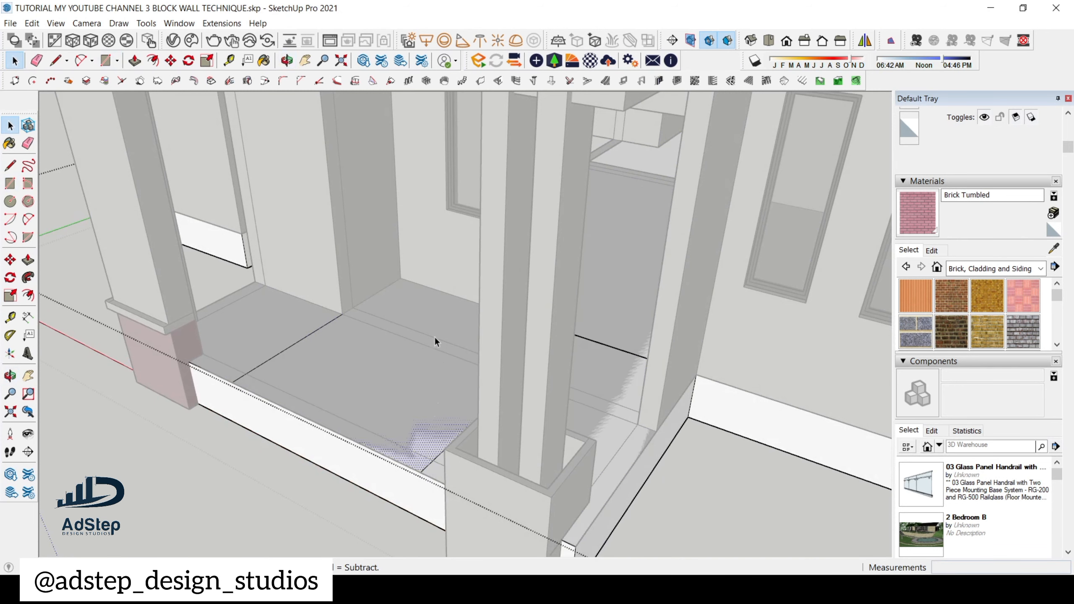
- Apply the Concrete Pavers Block Multi tile material to the rectangular area of the porch floor and leave the base
{"action": "scroll", "coordinate": [428, 365], "scroll_direction": "down", "scroll_amount": 3}
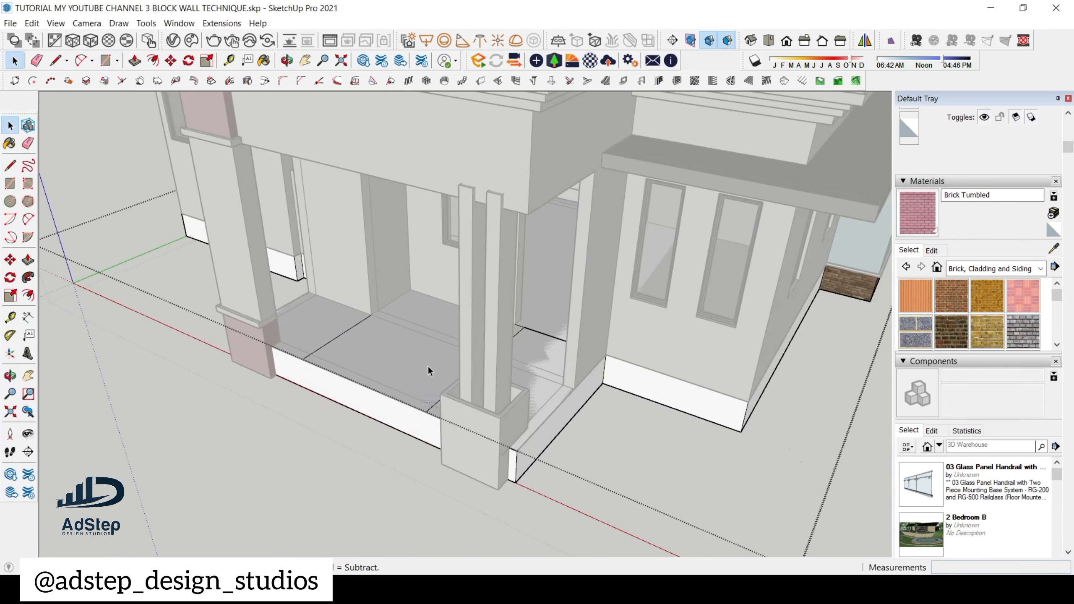
{"action": "left_click", "coordinate": [1042, 269]}
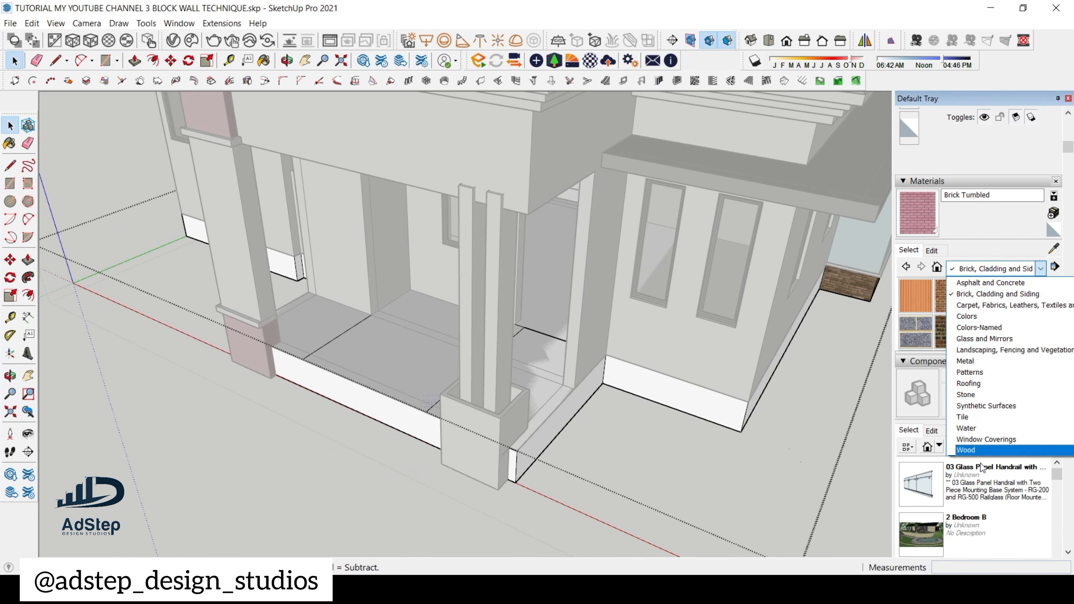
{"action": "left_click", "coordinate": [998, 417]}
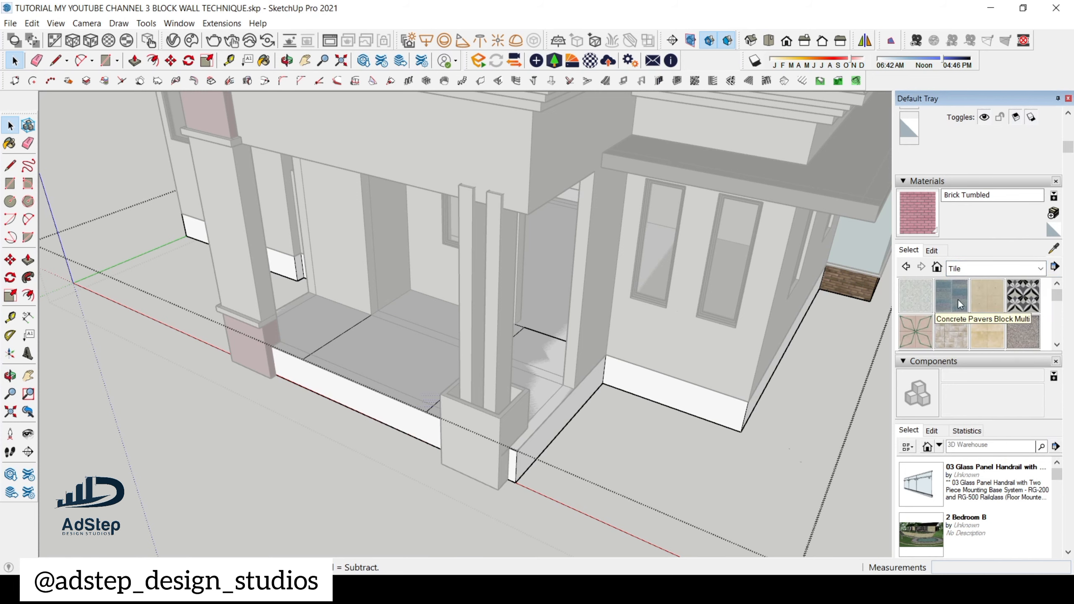
{"action": "left_click", "coordinate": [958, 299]}
{"action": "scroll", "coordinate": [444, 379], "scroll_direction": "up", "scroll_amount": 5}
{"action": "left_click", "coordinate": [432, 404]}
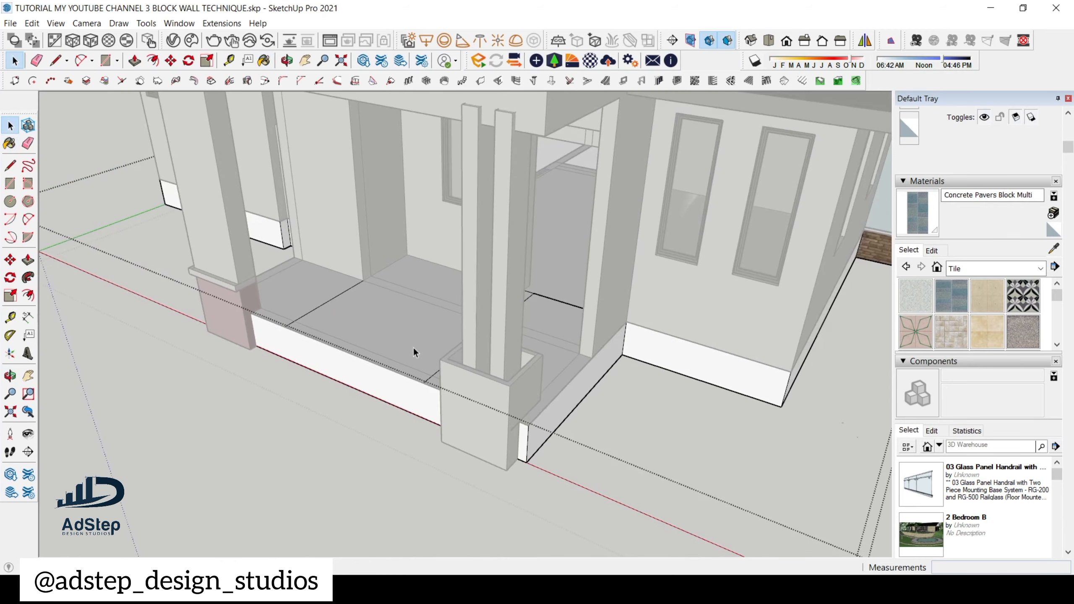
{"action": "scroll", "coordinate": [413, 346], "scroll_direction": "up", "scroll_amount": 3}
{"action": "left_click", "coordinate": [435, 355]}
{"action": "scroll", "coordinate": [435, 351], "scroll_direction": "down", "scroll_amount": 4}
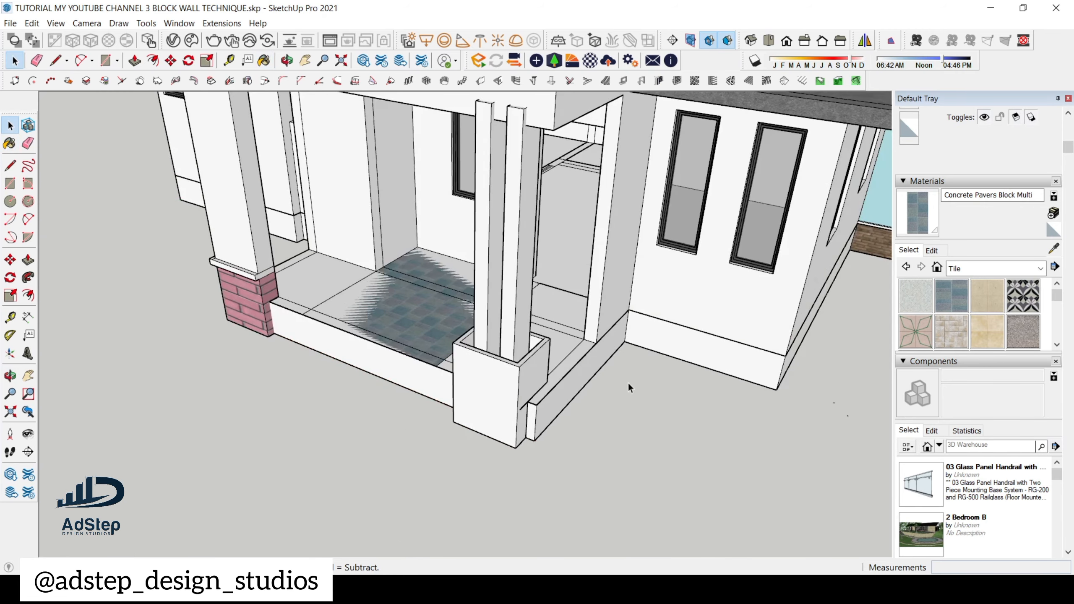
- Reopen the base for editing and examine the tiled floor area behind the porch columns
{"action": "left_click", "coordinate": [656, 344]}
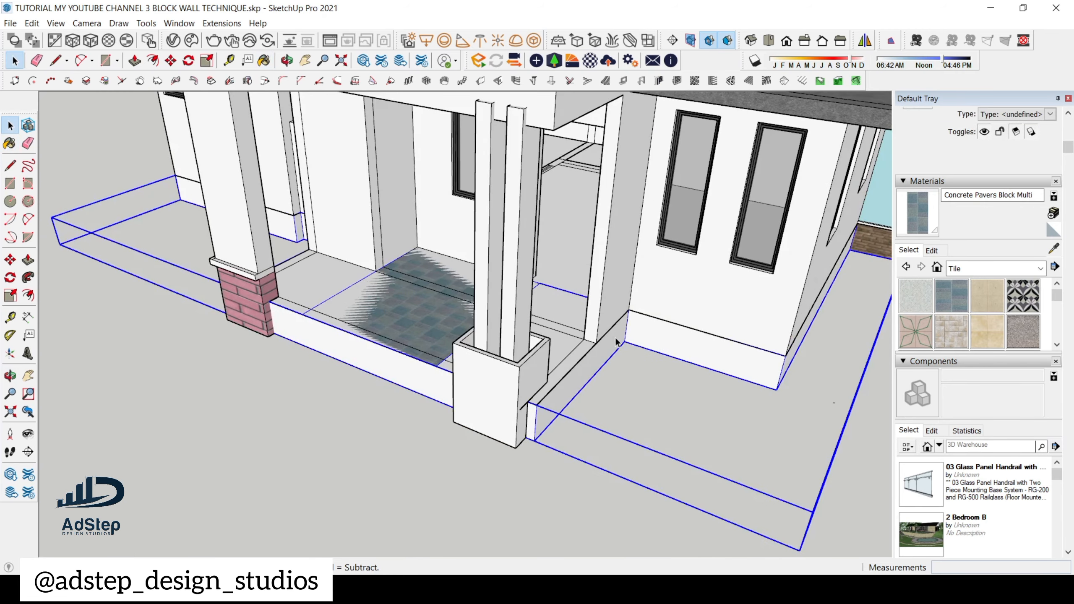
{"action": "double_click", "coordinate": [556, 316]}
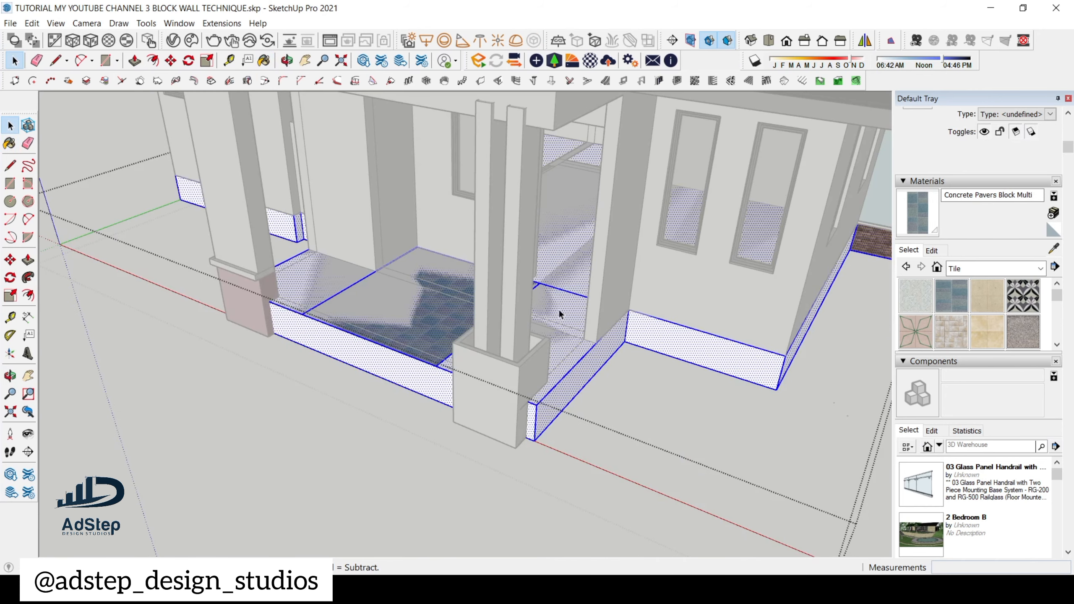
{"action": "left_click", "coordinate": [570, 265]}
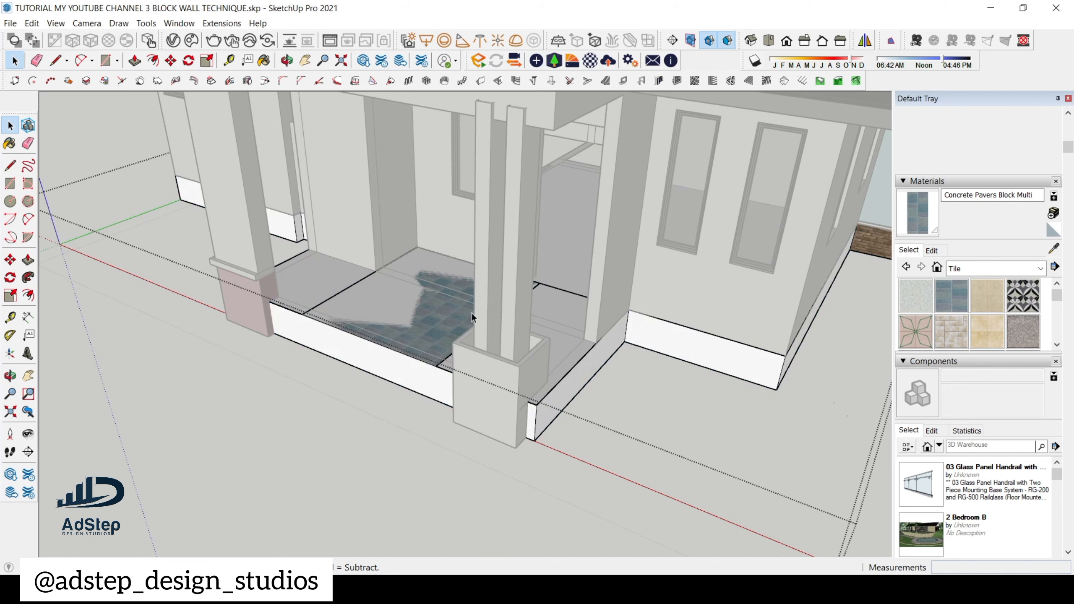
{"action": "scroll", "coordinate": [435, 324], "scroll_direction": "down", "scroll_amount": 3}
{"action": "scroll", "coordinate": [531, 303], "scroll_direction": "up", "scroll_amount": 3}
{"action": "scroll", "coordinate": [531, 304], "scroll_direction": "up", "scroll_amount": 3}
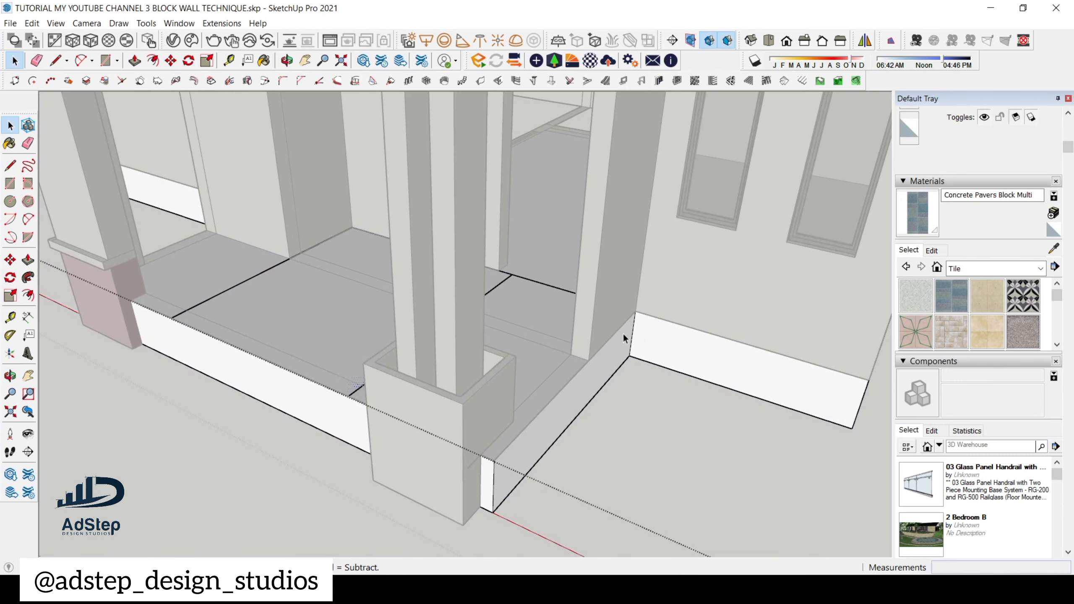
{"action": "left_click", "coordinate": [644, 336]}
{"action": "scroll", "coordinate": [645, 336], "scroll_direction": "down", "scroll_amount": 2}
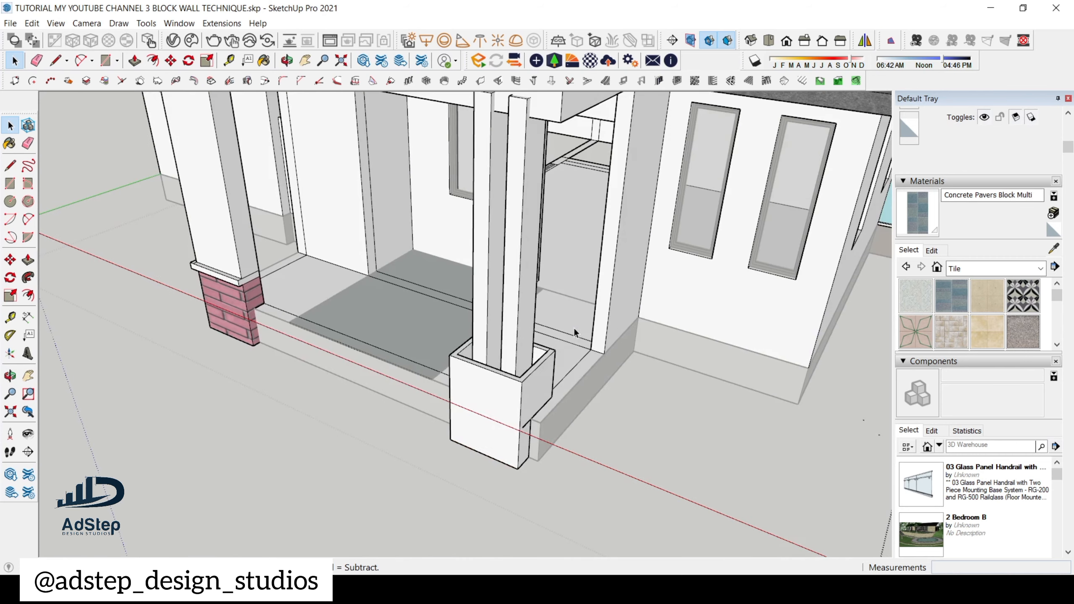
{"action": "left_click", "coordinate": [569, 330]}
{"action": "middle_click_drag", "start_coordinate": [559, 314], "coordinate": [640, 292]}
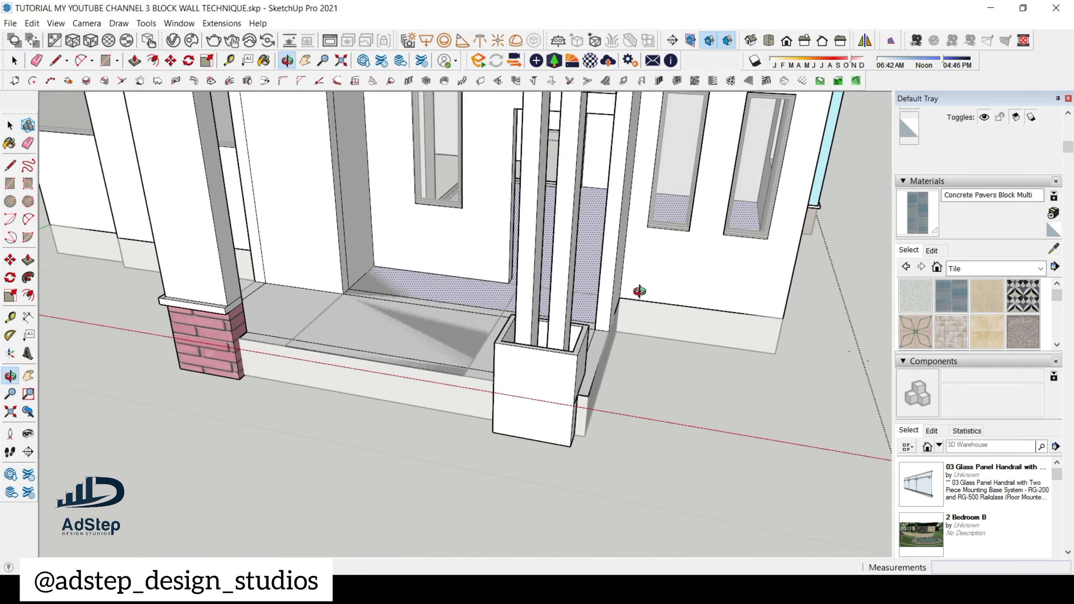
{"action": "key", "text": "ctrl+z"}
{"action": "key", "text": "ctrl+z"}
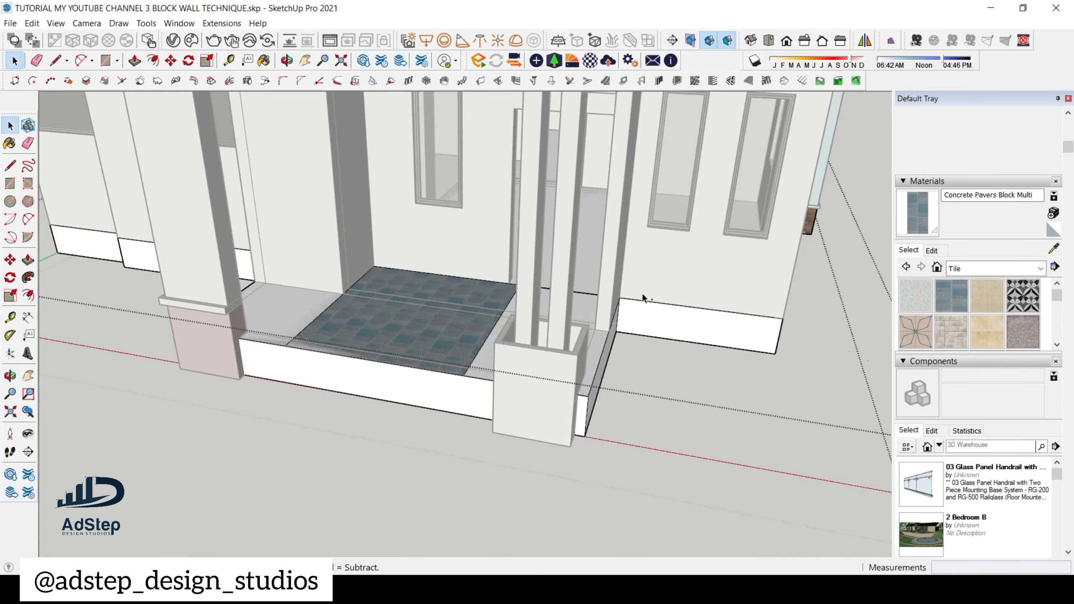
- Reselect the tiled porch floor face inside the base and examine the floor from the front of the whole house
{"action": "left_click", "coordinate": [643, 294]}
{"action": "left_click", "coordinate": [431, 350]}
{"action": "scroll", "coordinate": [436, 348], "scroll_direction": "up", "scroll_amount": 2}
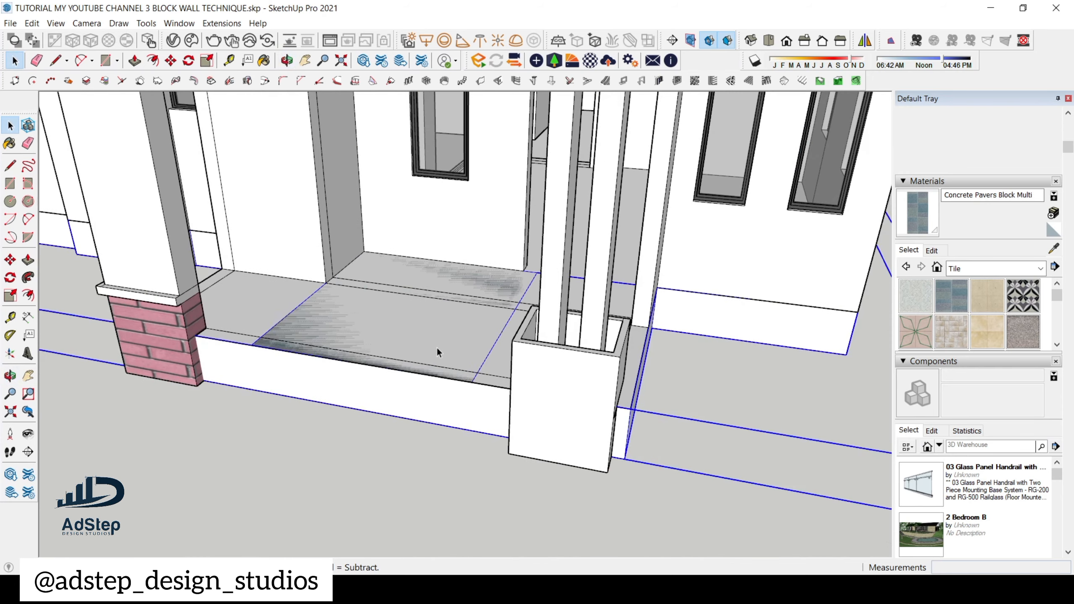
{"action": "scroll", "coordinate": [439, 342], "scroll_direction": "down", "scroll_amount": 3}
{"action": "double_click", "coordinate": [439, 342]}
{"action": "left_click", "coordinate": [422, 343]}
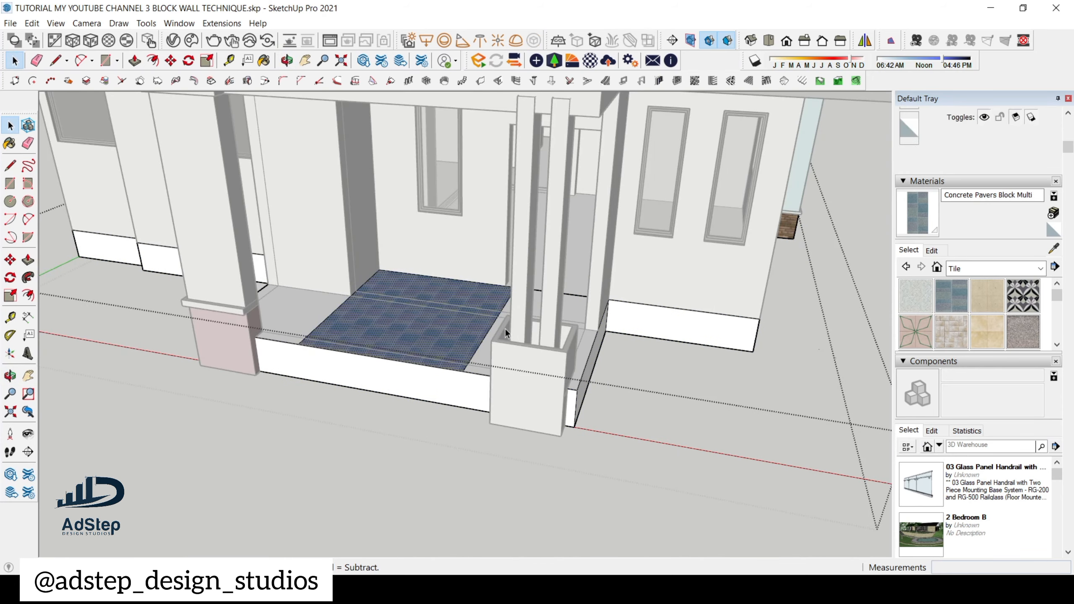
{"action": "scroll", "coordinate": [505, 329], "scroll_direction": "down", "scroll_amount": 2}
{"action": "middle_click_drag", "start_coordinate": [514, 334], "coordinate": [477, 350]}
{"action": "key", "text": "Escape"}
{"action": "scroll", "coordinate": [530, 331], "scroll_direction": "up", "scroll_amount": 3}
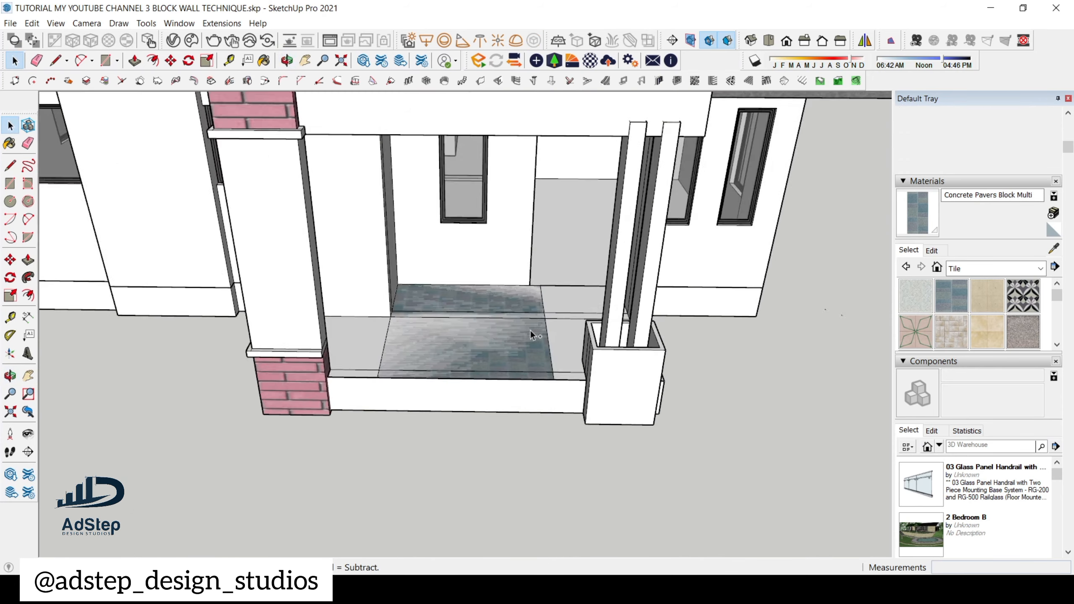
- Undo the tile painting and the rectangle division on the porch floor
{"action": "double_click", "coordinate": [530, 331]}
{"action": "key", "text": "ctrl+z"}
{"action": "key", "text": "ctrl+z"}
{"action": "key", "text": "ctrl+z"}
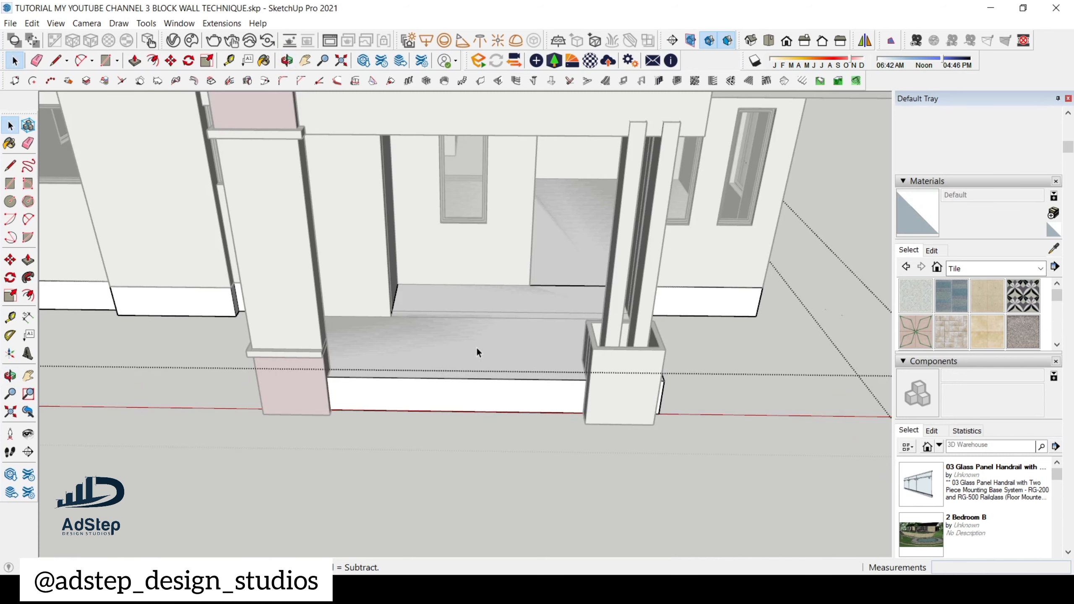
- Try to paint the base's undivided porch floor face with the Concrete Pavers Block Multi material
{"action": "left_click", "coordinate": [478, 348]}
{"action": "scroll", "coordinate": [490, 346], "scroll_direction": "down", "scroll_amount": 2}
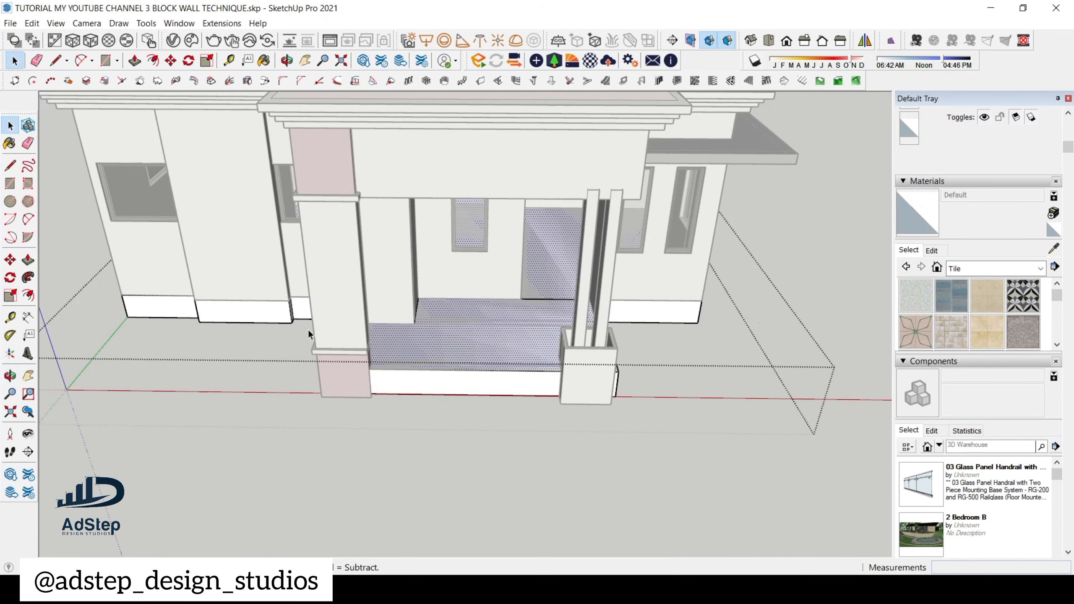
{"action": "left_click", "coordinate": [267, 317]}
{"action": "scroll", "coordinate": [494, 322], "scroll_direction": "up", "scroll_amount": 3}
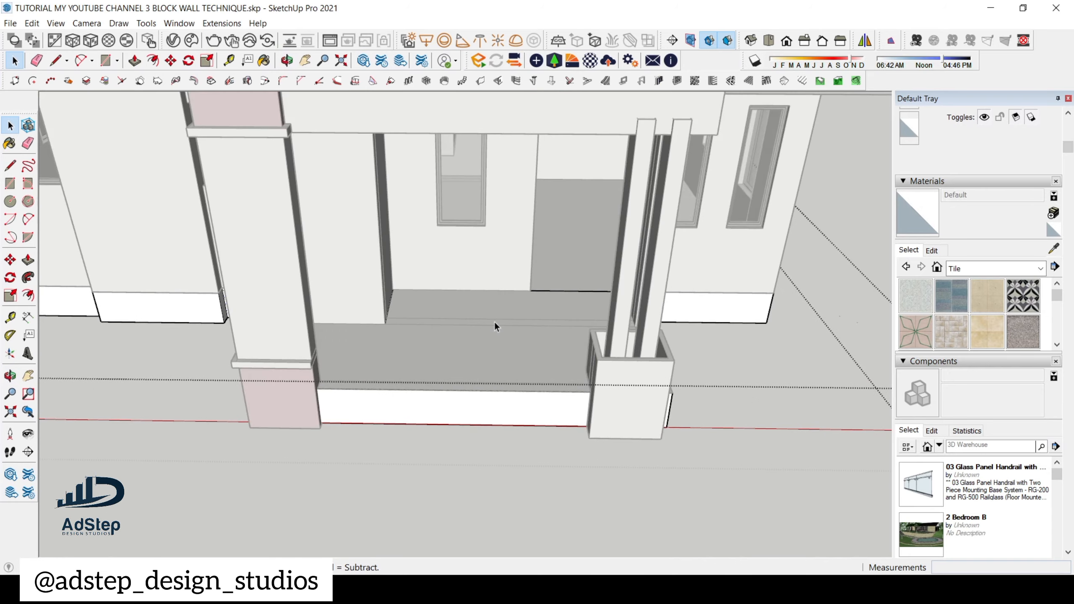
{"action": "left_click", "coordinate": [950, 304]}
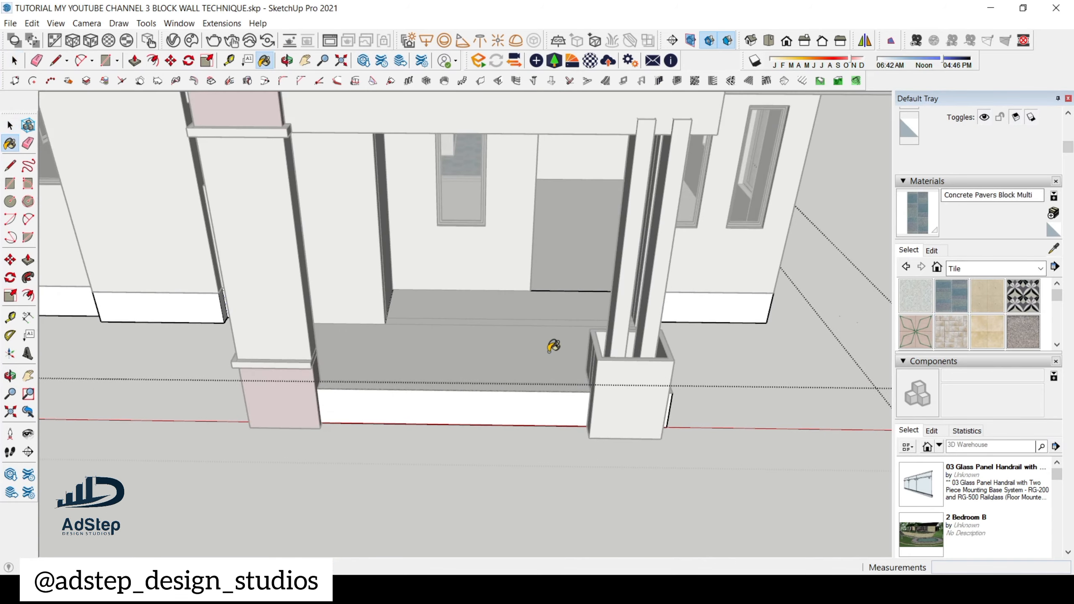
{"action": "key", "text": "ctrl+z"}
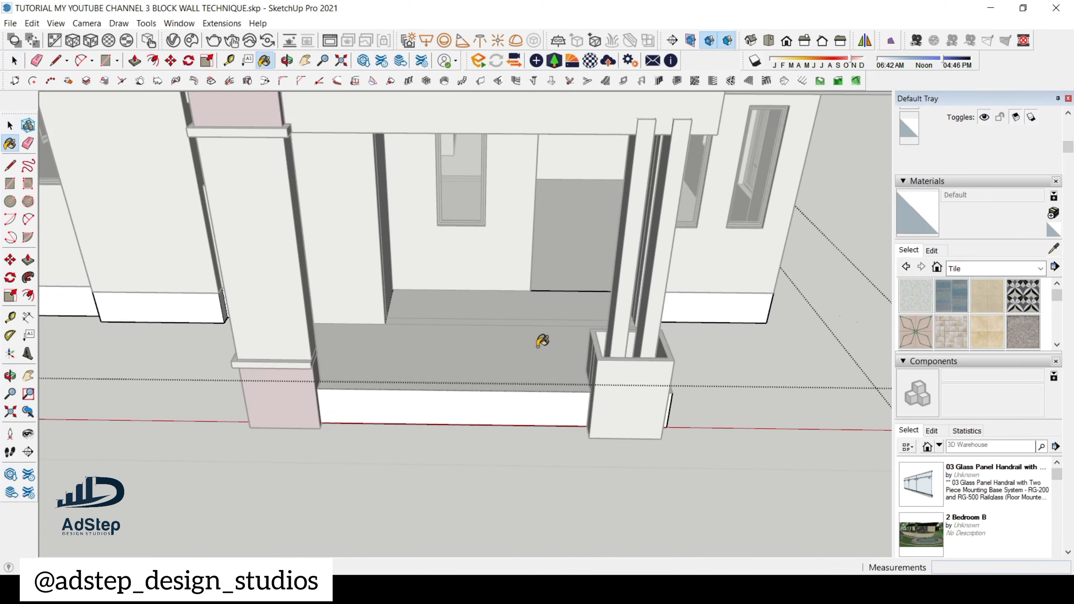
- Leave the base group and hide it to expose the wall group's faces beneath the porch
{"action": "scroll", "coordinate": [538, 346], "scroll_direction": "down", "scroll_amount": 3}
{"action": "mouse_move", "coordinate": [538, 346]}
{"action": "middle_mouse_down"}
{"action": "mouse_move", "coordinate": [408, 367]}
{"action": "mouse_move", "coordinate": [391, 350]}
{"action": "middle_mouse_up"}
{"action": "key", "text": "space"}
{"action": "scroll", "coordinate": [391, 349], "scroll_direction": "up", "scroll_amount": 6}
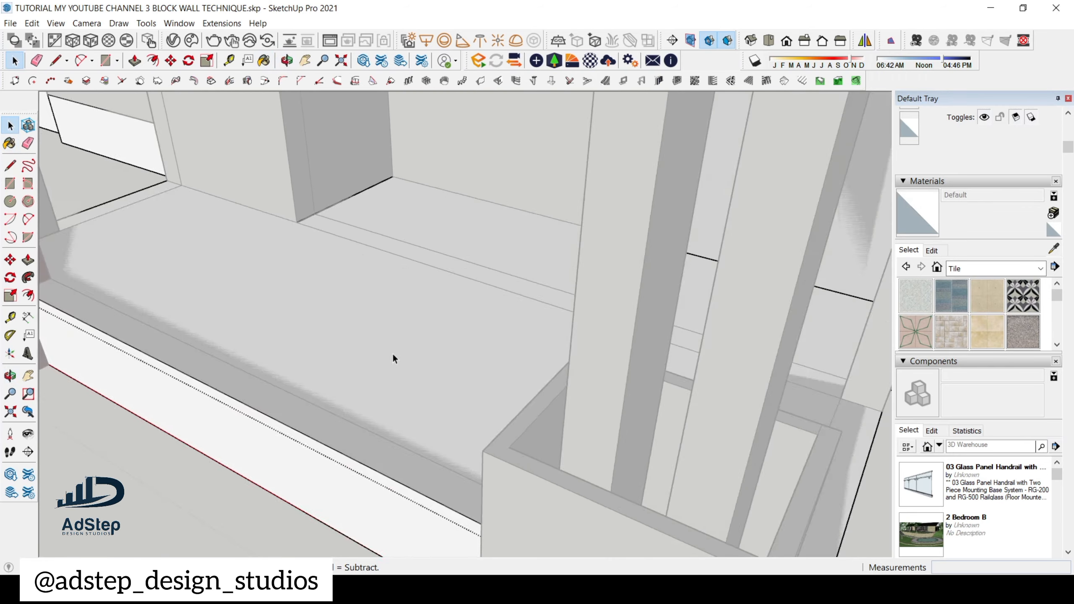
{"action": "scroll", "coordinate": [393, 353], "scroll_direction": "down", "scroll_amount": 5}
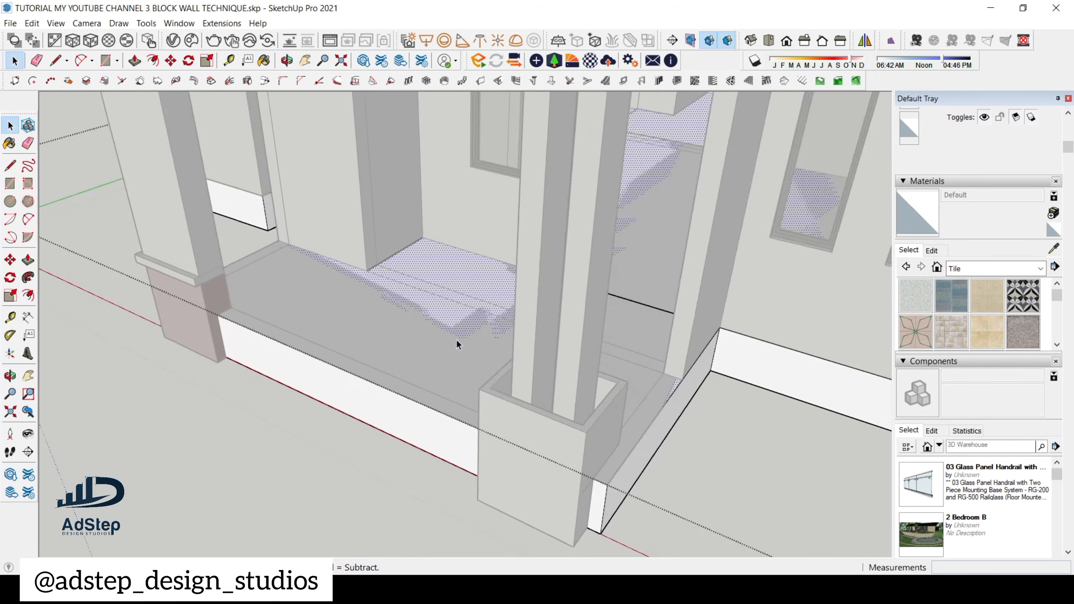
{"action": "scroll", "coordinate": [457, 339], "scroll_direction": "down", "scroll_amount": 3}
{"action": "scroll", "coordinate": [452, 343], "scroll_direction": "down", "scroll_amount": 5}
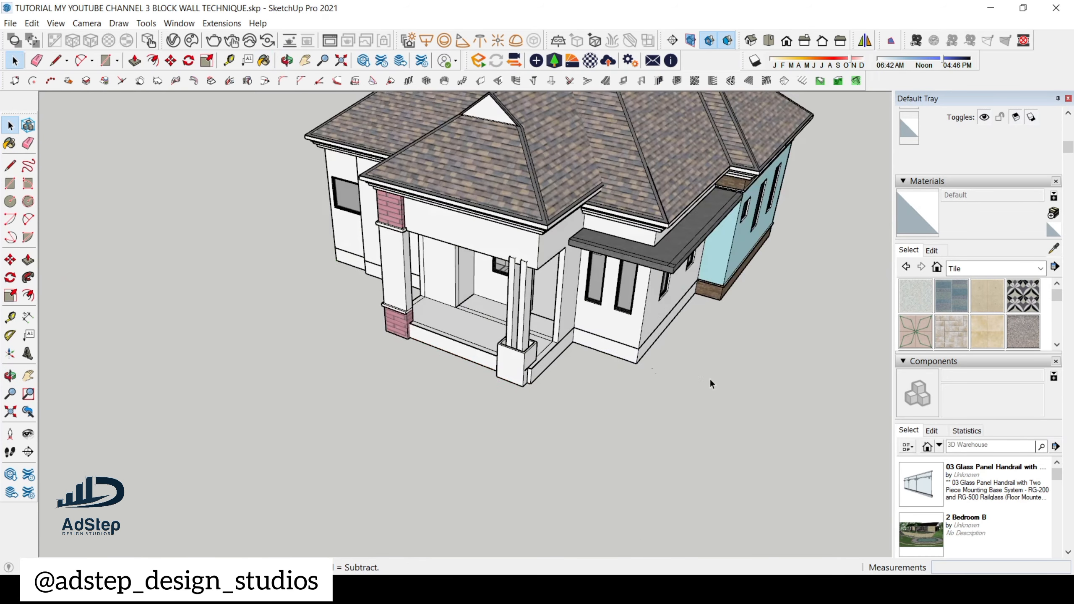
{"action": "left_click", "coordinate": [636, 363]}
{"action": "right_click", "coordinate": [633, 364]}
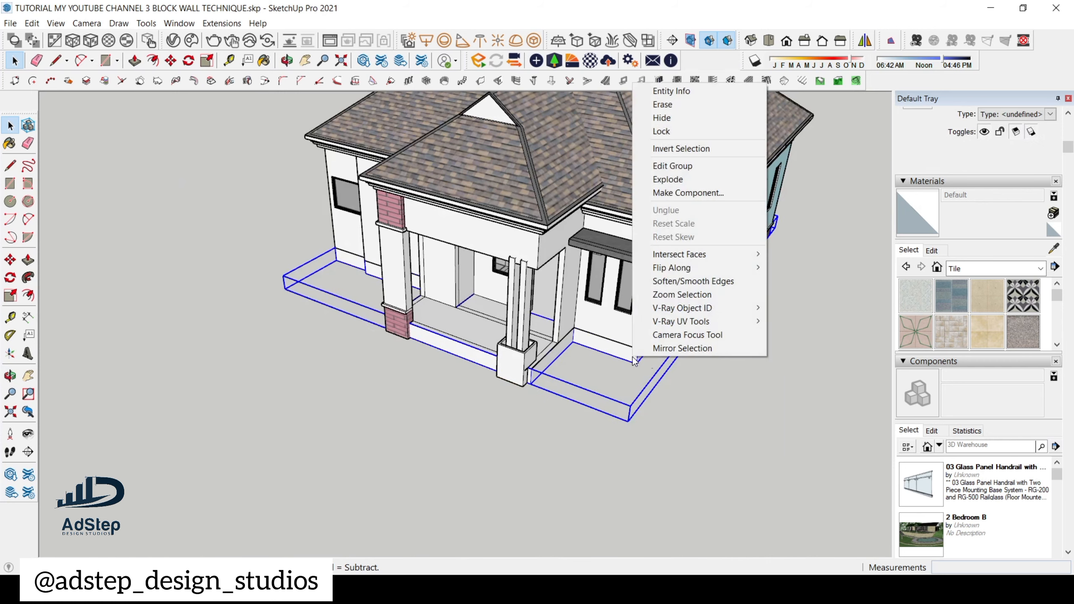
{"action": "left_click", "coordinate": [723, 119]}
- Open the wall group for editing and delete its floor face and front edges between the porch columns
{"action": "scroll", "coordinate": [478, 333], "scroll_direction": "up", "scroll_amount": 5}
{"action": "middle_click_drag", "start_coordinate": [478, 332], "coordinate": [501, 329]}
{"action": "scroll", "coordinate": [502, 331], "scroll_direction": "up", "scroll_amount": 3}
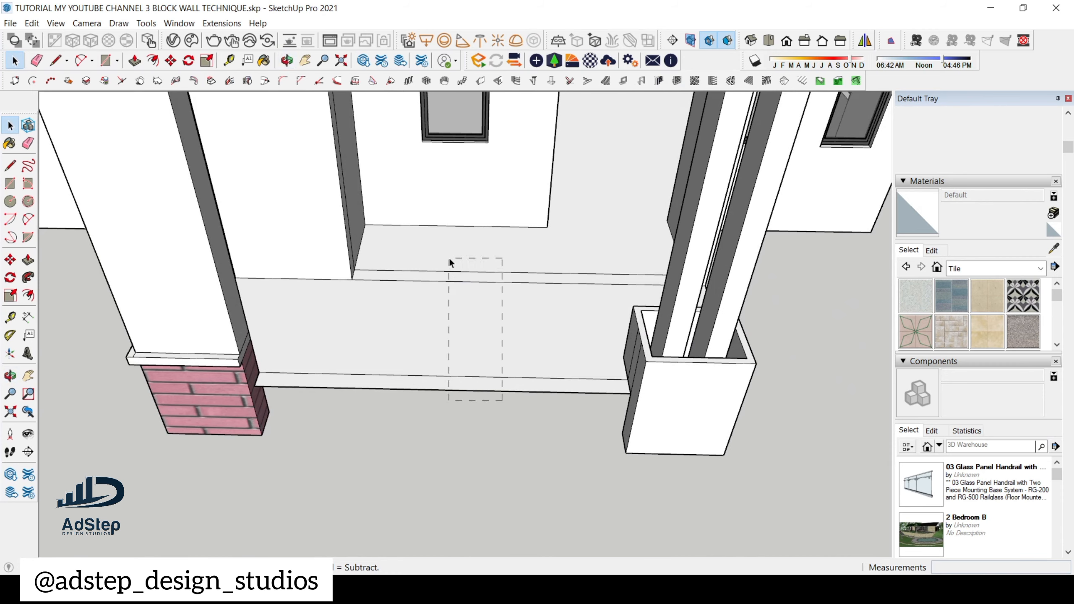
{"action": "left_click_drag", "start_coordinate": [449, 260], "coordinate": [448, 267]}
{"action": "scroll", "coordinate": [463, 367], "scroll_direction": "down", "scroll_amount": 3}
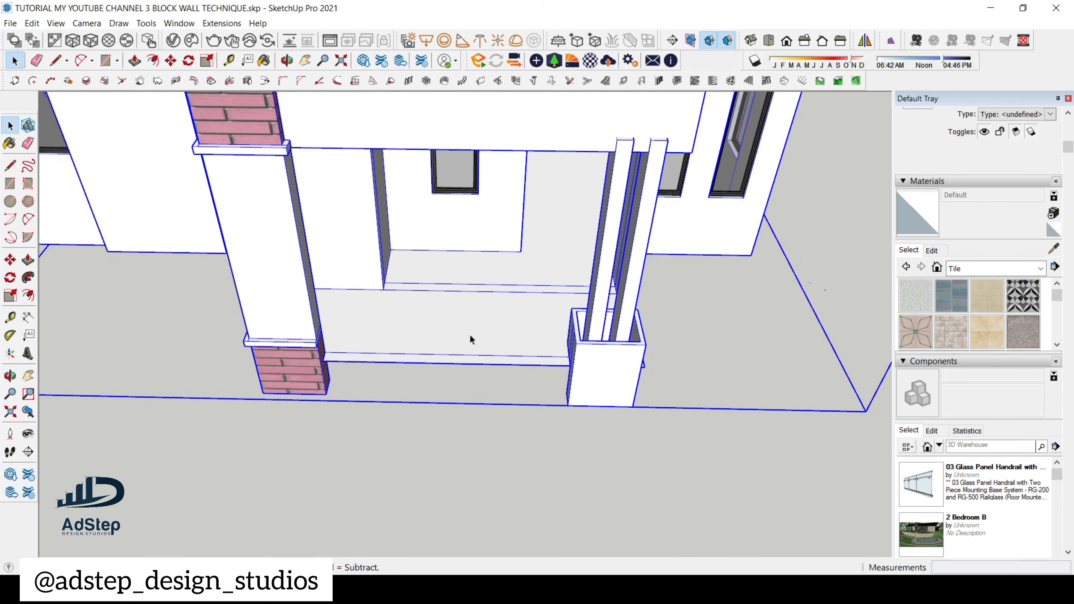
{"action": "double_click", "coordinate": [478, 323]}
{"action": "left_click", "coordinate": [483, 327]}
{"action": "left_click_drag", "start_coordinate": [490, 398], "coordinate": [458, 269]}
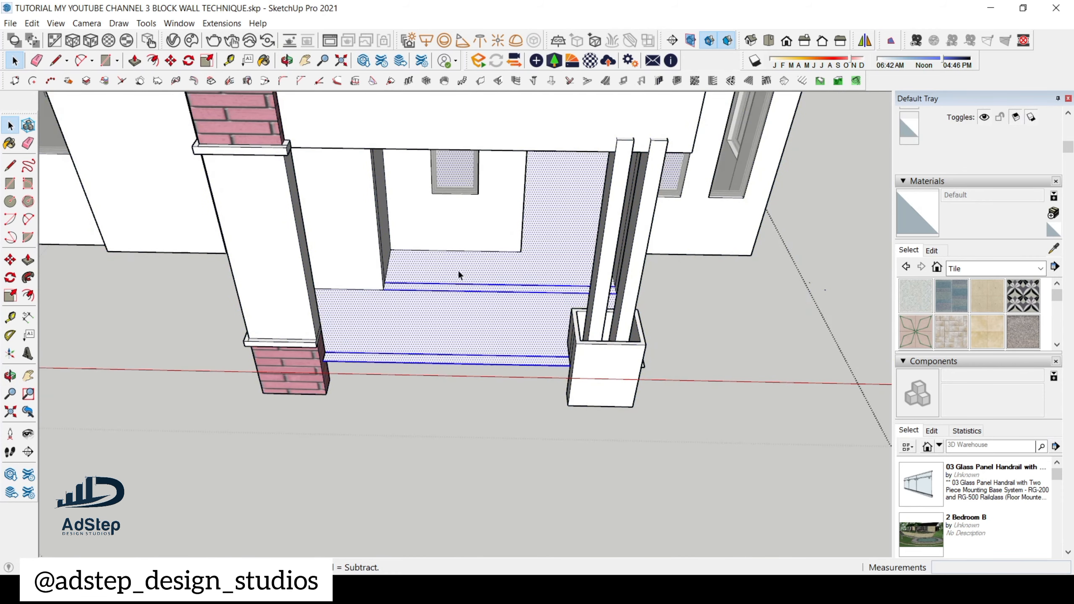
{"action": "left_click_drag", "start_coordinate": [483, 411], "coordinate": [432, 333]}
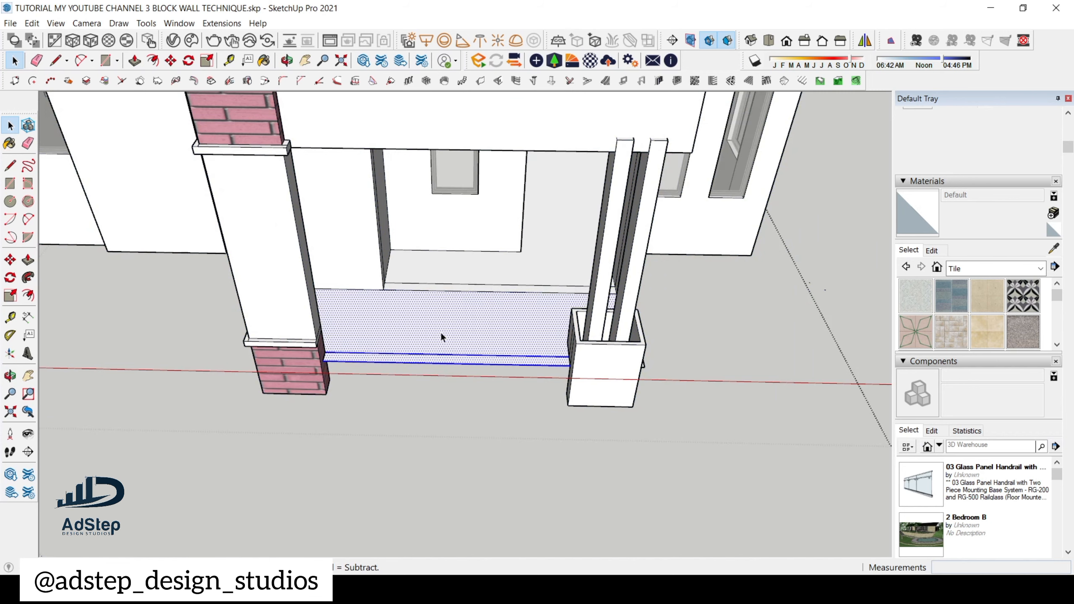
{"action": "key", "text": "Delete"}
- Draw a 1200 mm line across the base of the front doorway and delete the recess floor face
{"action": "scroll", "coordinate": [490, 243], "scroll_direction": "up", "scroll_amount": 4}
{"action": "scroll", "coordinate": [506, 278], "scroll_direction": "down", "scroll_amount": 3}
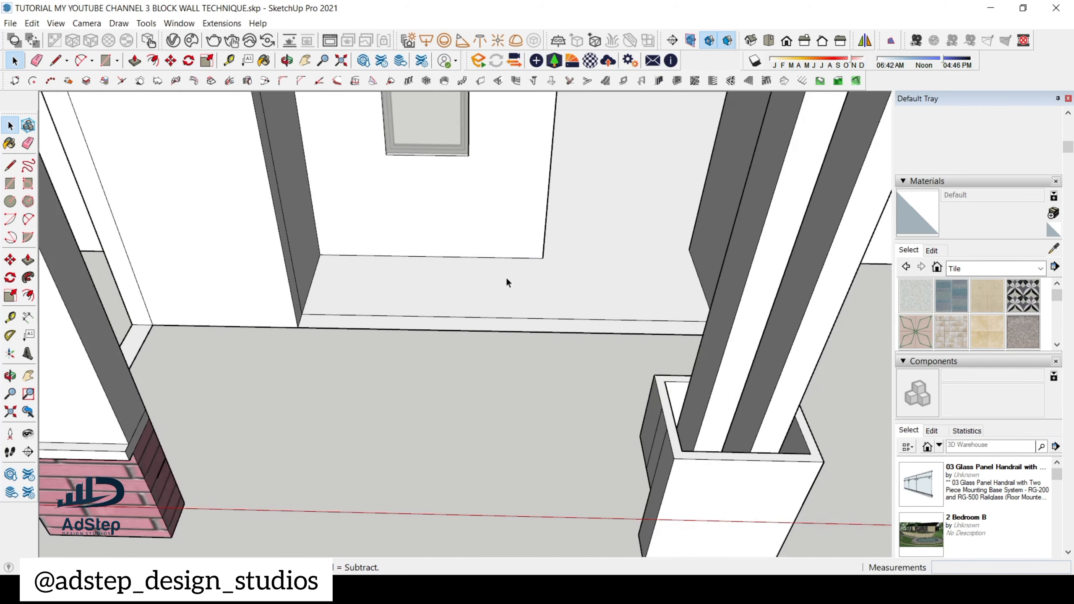
{"action": "key", "text": "l"}
{"action": "scroll", "coordinate": [519, 271], "scroll_direction": "up", "scroll_amount": 3}
{"action": "left_click", "coordinate": [537, 259]}
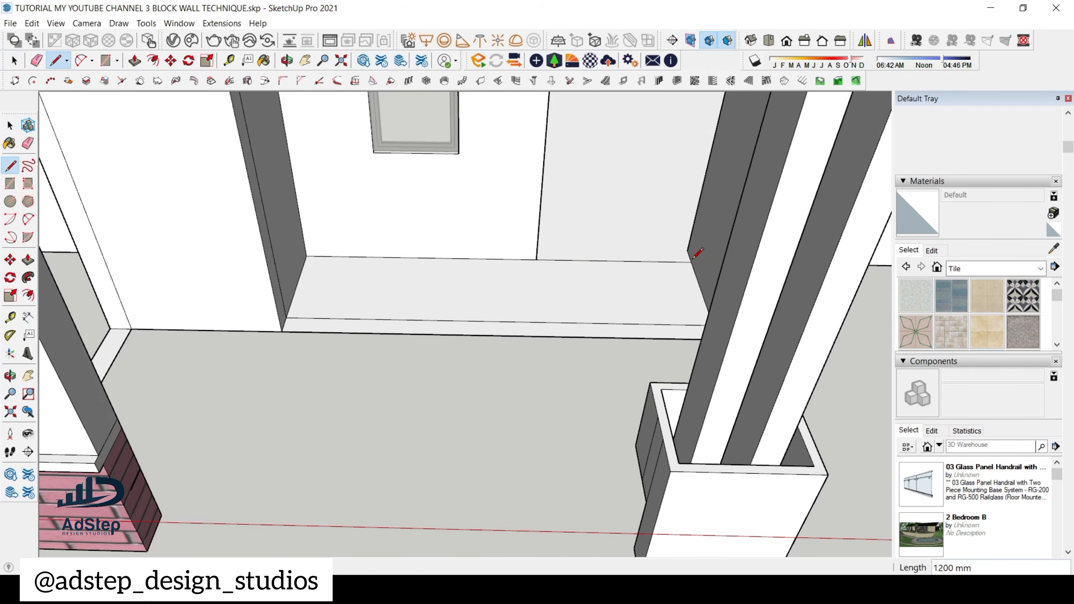
{"action": "left_click", "coordinate": [692, 259]}
{"action": "key", "text": "space"}
{"action": "left_click", "coordinate": [617, 300]}
{"action": "key", "text": "Delete"}
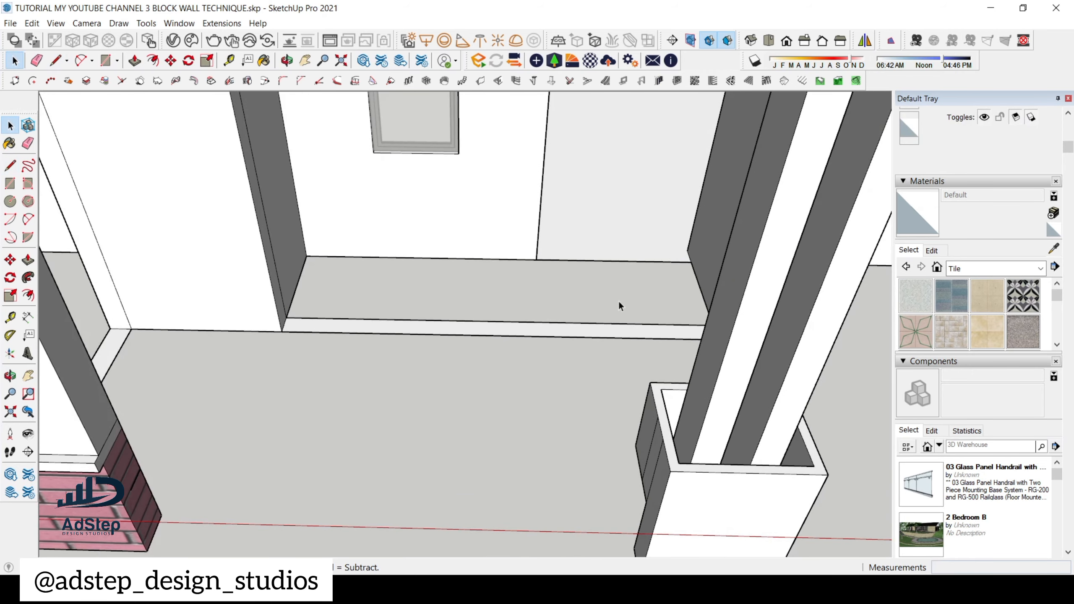
- Erase the leftover floor strip's edges in front of the recess and the line across the front doorway
{"action": "key", "text": "e"}
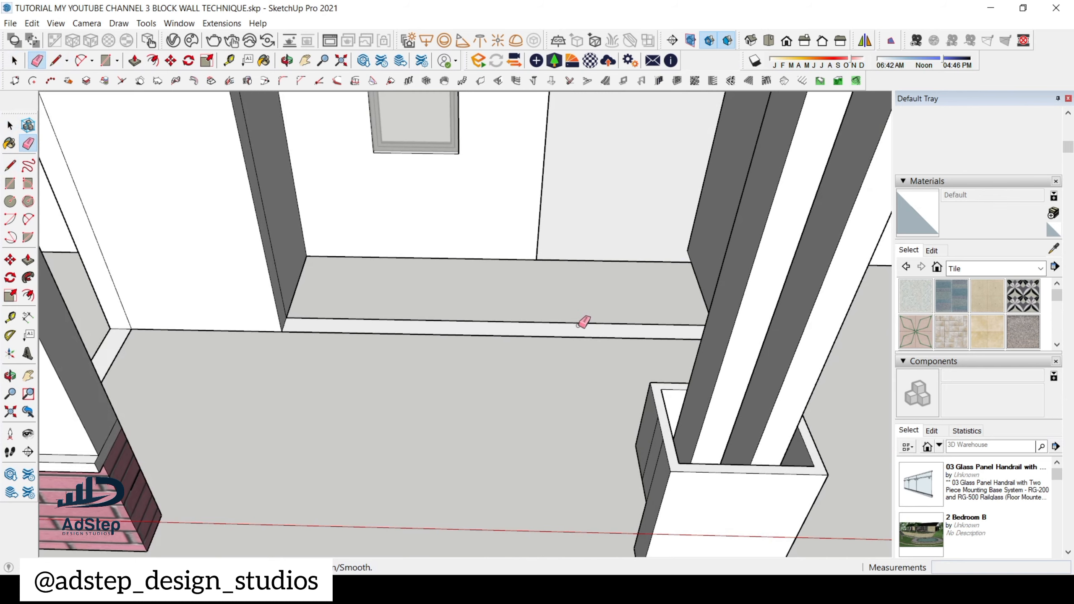
{"action": "left_click", "coordinate": [590, 324]}
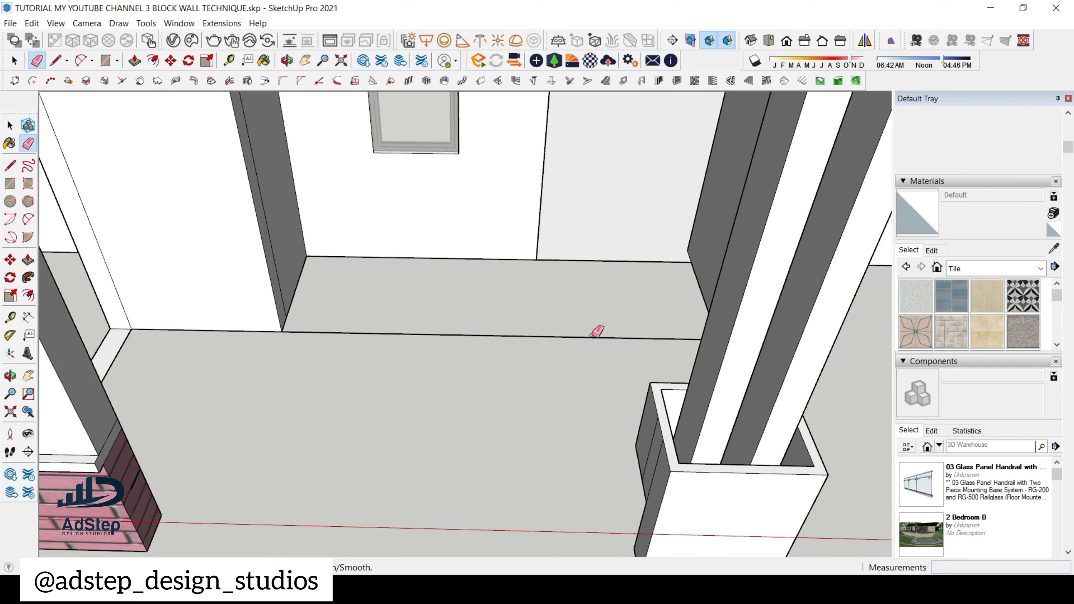
{"action": "left_click", "coordinate": [591, 337]}
{"action": "scroll", "coordinate": [491, 328], "scroll_direction": "down", "scroll_amount": 6}
{"action": "middle_click_drag", "start_coordinate": [505, 303], "coordinate": [490, 218]}
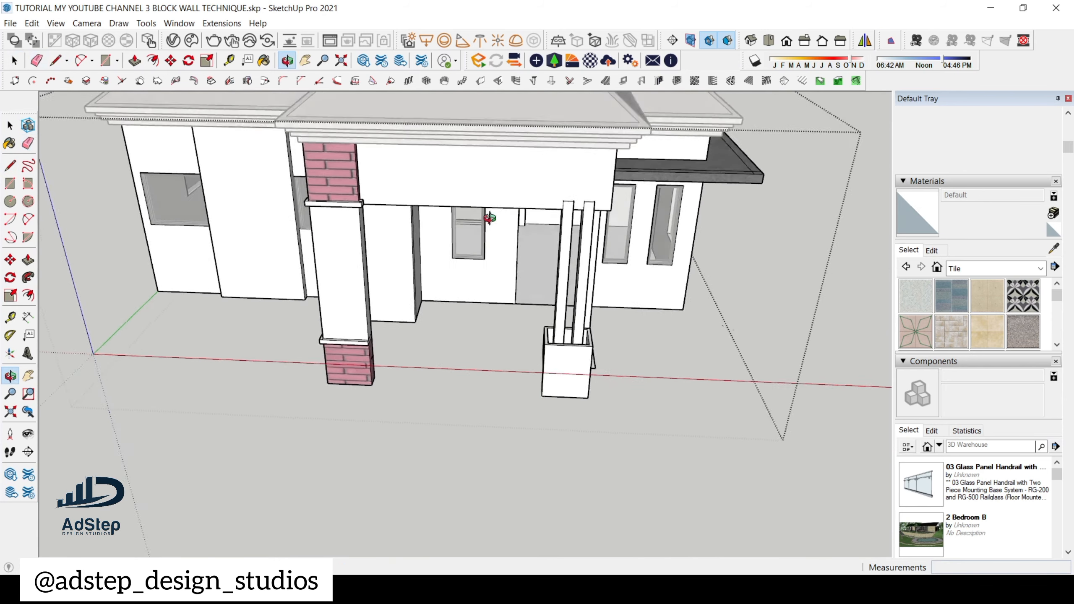
{"action": "scroll", "coordinate": [550, 245], "scroll_direction": "up", "scroll_amount": 8}
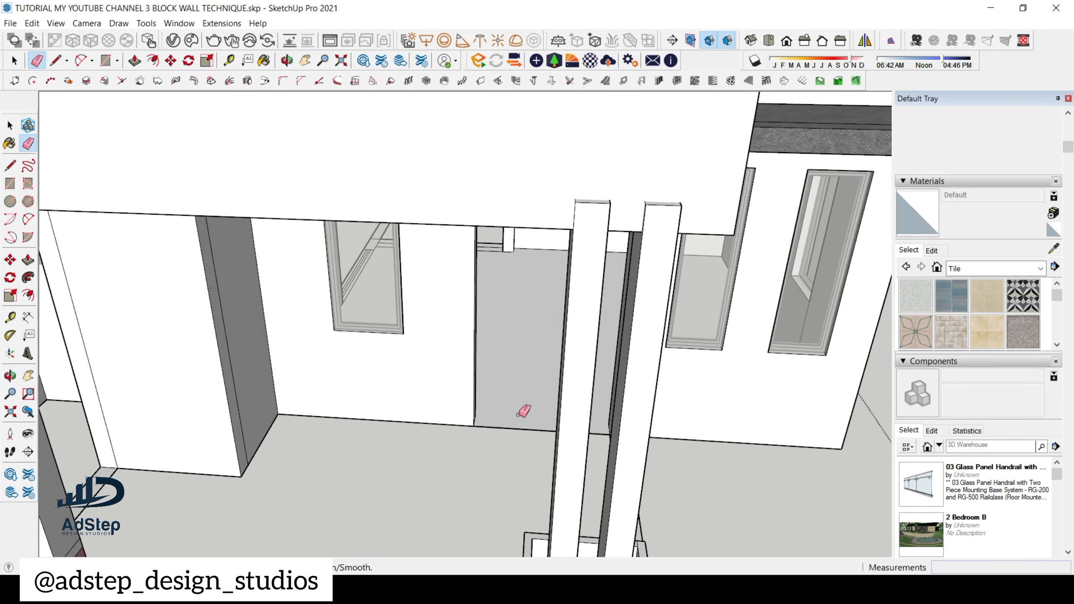
{"action": "left_click", "coordinate": [523, 427]}
- Erase the leftover threshold edge at the bottom of the side wall's door opening
{"action": "scroll", "coordinate": [530, 301], "scroll_direction": "down", "scroll_amount": 10}
{"action": "mouse_move", "coordinate": [516, 235]}
{"action": "middle_mouse_down"}
{"action": "mouse_move", "coordinate": [442, 192]}
{"action": "mouse_move", "coordinate": [718, 203]}
{"action": "mouse_move", "coordinate": [536, 245]}
{"action": "middle_mouse_up"}
{"action": "scroll", "coordinate": [550, 243], "scroll_direction": "down", "scroll_amount": 6}
{"action": "mouse_move", "coordinate": [443, 271]}
{"action": "middle_mouse_down"}
{"action": "mouse_move", "coordinate": [582, 269]}
{"action": "mouse_move", "coordinate": [513, 264]}
{"action": "middle_mouse_up"}
{"action": "key", "text": "space"}
{"action": "scroll", "coordinate": [365, 242], "scroll_direction": "up", "scroll_amount": 3}
{"action": "middle_click_drag", "start_coordinate": [367, 242], "coordinate": [592, 302]}
{"action": "scroll", "coordinate": [384, 316], "scroll_direction": "up", "scroll_amount": 3}
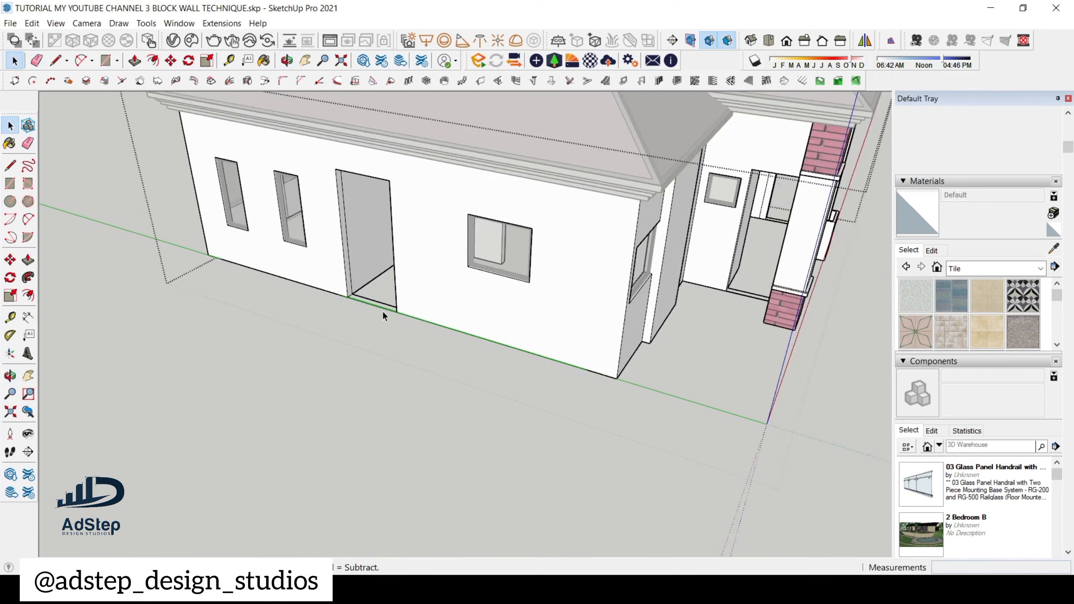
{"action": "middle_click_drag", "start_coordinate": [384, 314], "coordinate": [547, 276]}
{"action": "scroll", "coordinate": [417, 333], "scroll_direction": "up", "scroll_amount": 5}
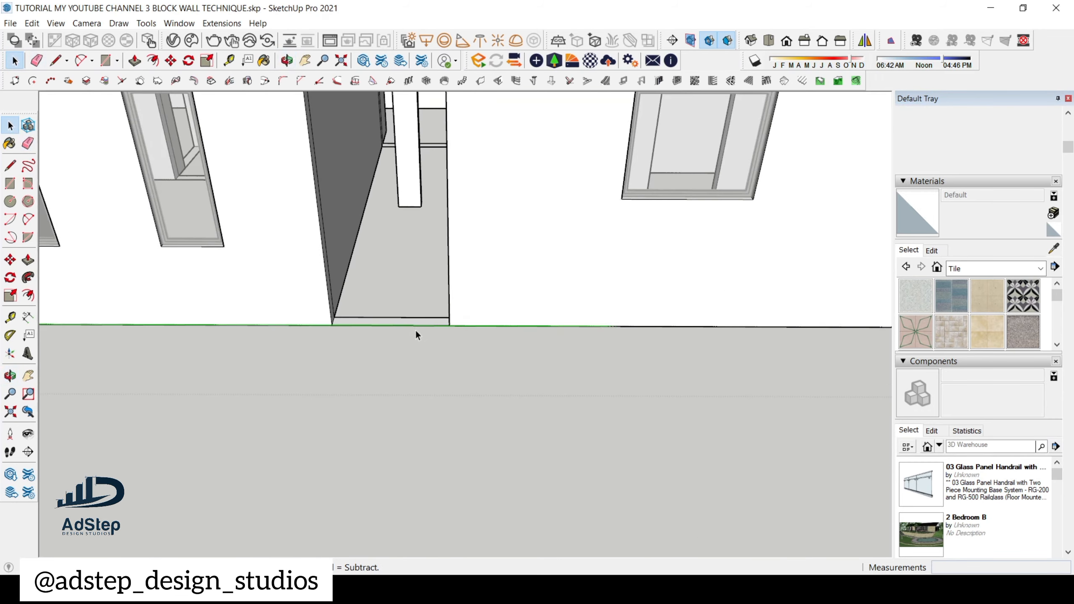
{"action": "scroll", "coordinate": [414, 329], "scroll_direction": "up", "scroll_amount": 2}
{"action": "key", "text": "e"}
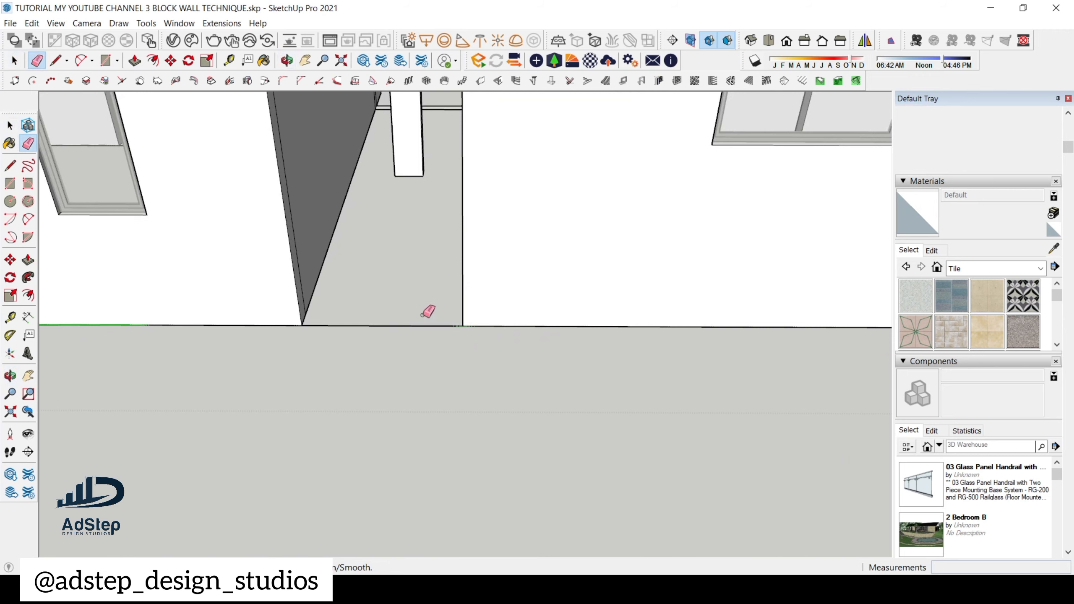
- Unhide the last hidden object, the base, and open it for editing
{"action": "scroll", "coordinate": [427, 322], "scroll_direction": "down", "scroll_amount": 6}
{"action": "middle_click_drag", "start_coordinate": [541, 271], "coordinate": [271, 370]}
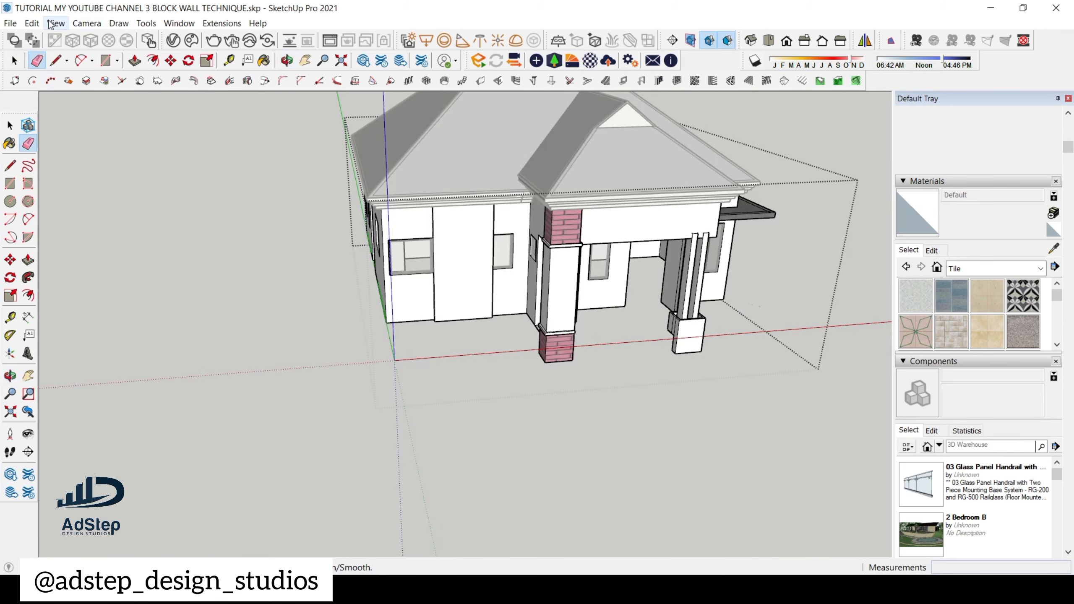
{"action": "left_click", "coordinate": [32, 23]}
{"action": "mouse_move", "coordinate": [139, 211]}
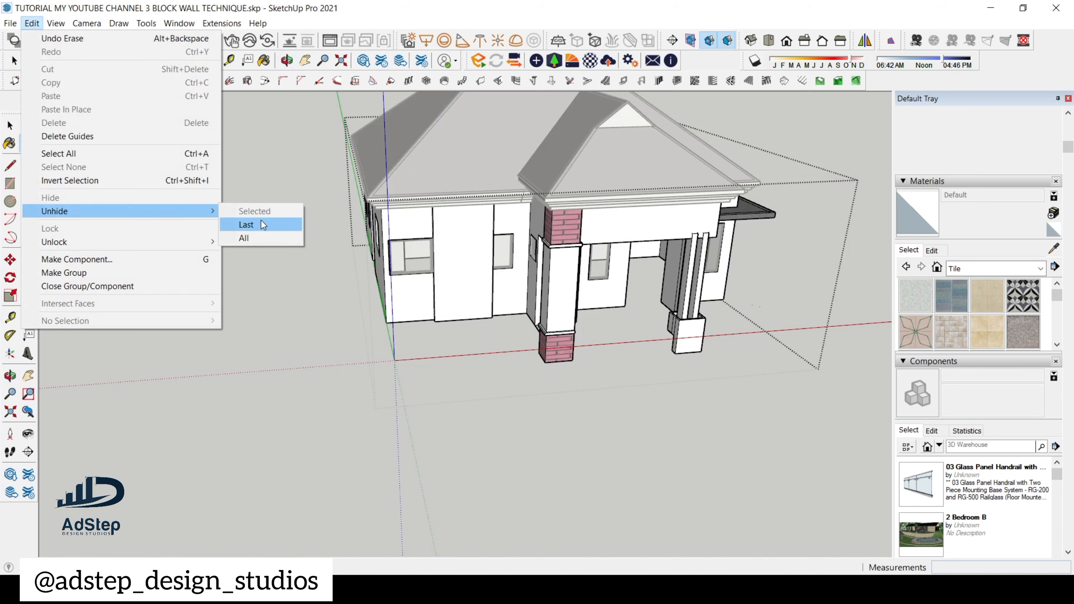
{"action": "left_click", "coordinate": [259, 224]}
{"action": "middle_click_drag", "start_coordinate": [693, 341], "coordinate": [499, 381]}
{"action": "key", "text": "space"}
{"action": "scroll", "coordinate": [477, 392], "scroll_direction": "up", "scroll_amount": 5}
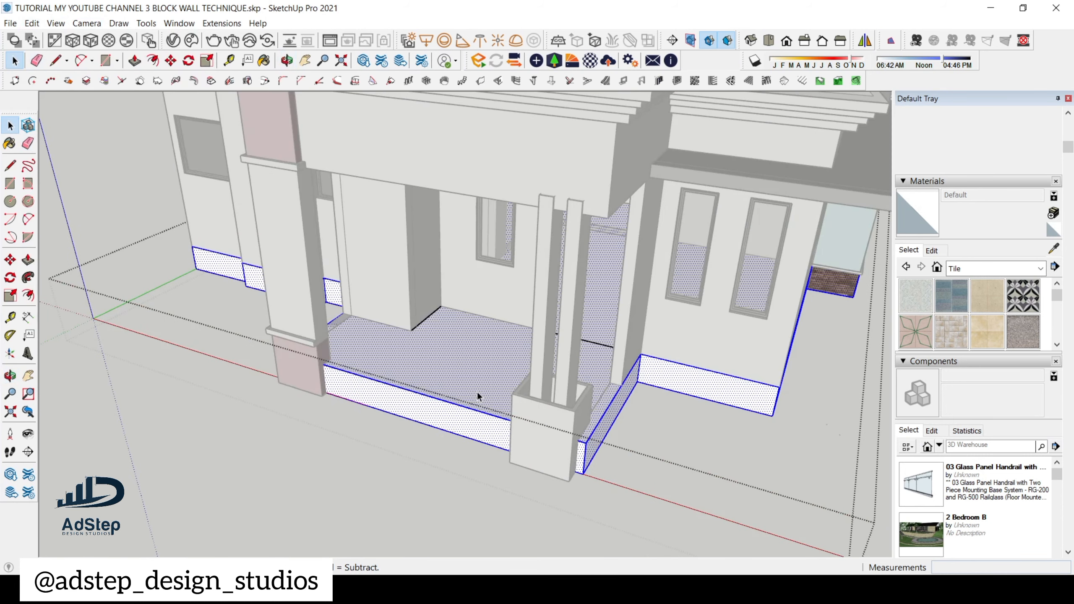
- Draw a 3550 mm by 2250 mm rectangle on the porch floor from the doorway's inner corner to the brick column's front corner
{"action": "left_click", "coordinate": [484, 377]}
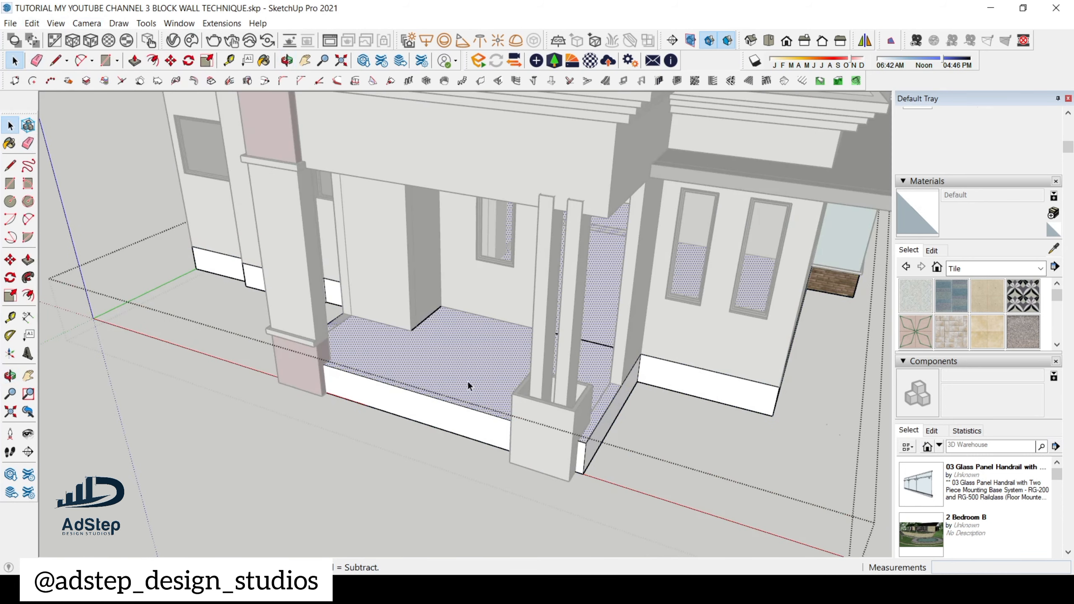
{"action": "middle_click_drag", "start_coordinate": [622, 404], "coordinate": [686, 387]}
{"action": "scroll", "coordinate": [637, 298], "scroll_direction": "up", "scroll_amount": 4}
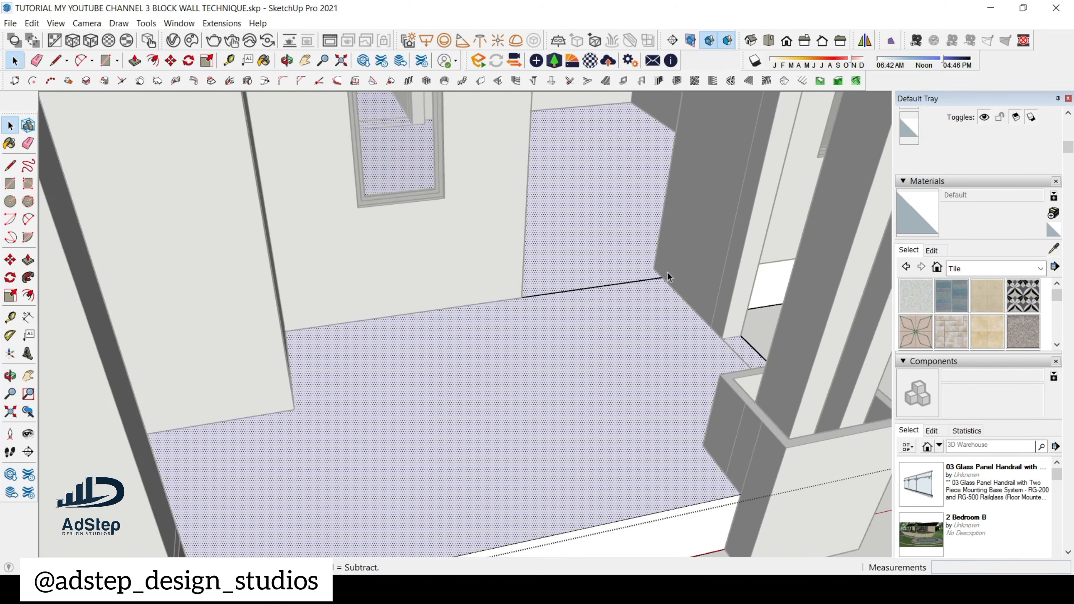
{"action": "scroll", "coordinate": [667, 274], "scroll_direction": "down", "scroll_amount": 2}
{"action": "scroll", "coordinate": [628, 291], "scroll_direction": "down", "scroll_amount": 1}
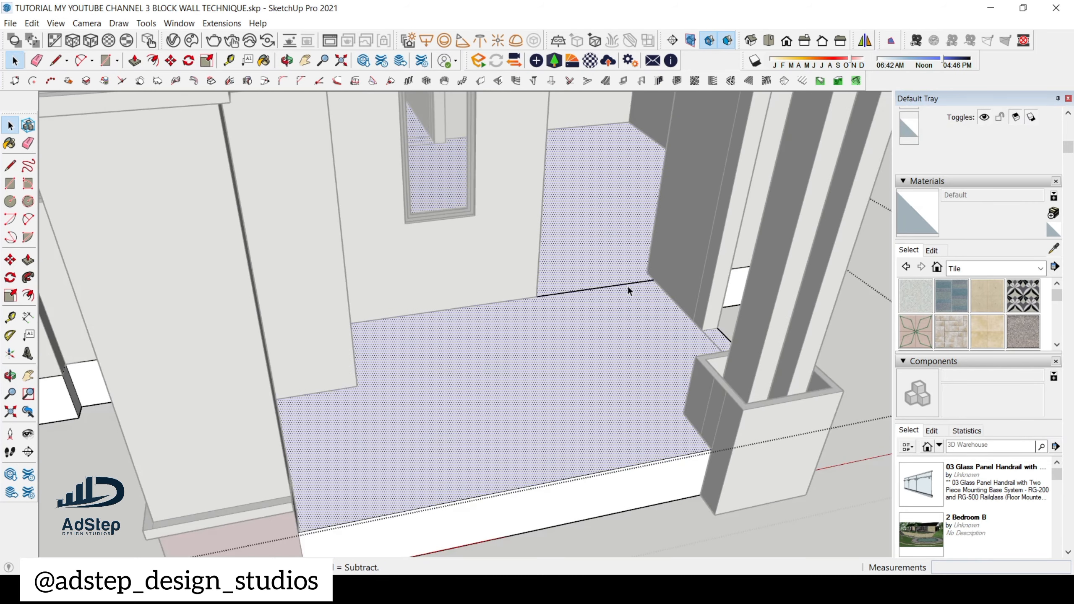
{"action": "scroll", "coordinate": [628, 291], "scroll_direction": "down", "scroll_amount": 2}
{"action": "scroll", "coordinate": [521, 335], "scroll_direction": "up", "scroll_amount": 1}
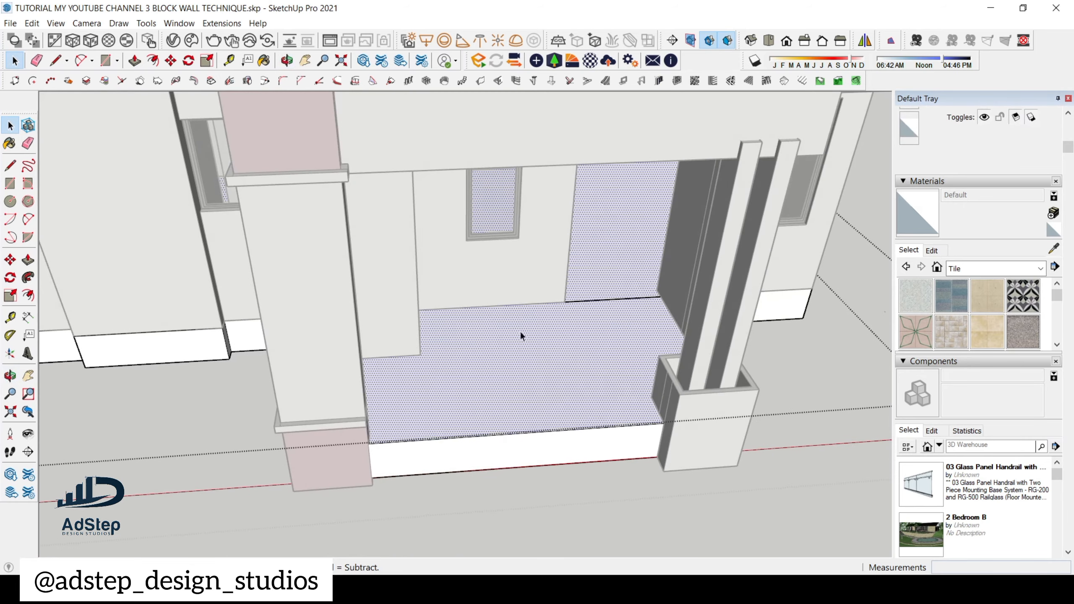
{"action": "scroll", "coordinate": [525, 325], "scroll_direction": "up", "scroll_amount": 2}
{"action": "scroll", "coordinate": [550, 323], "scroll_direction": "down", "scroll_amount": 2}
{"action": "scroll", "coordinate": [573, 337], "scroll_direction": "up", "scroll_amount": 1}
{"action": "scroll", "coordinate": [613, 322], "scroll_direction": "up", "scroll_amount": 1}
{"action": "key", "text": "r"}
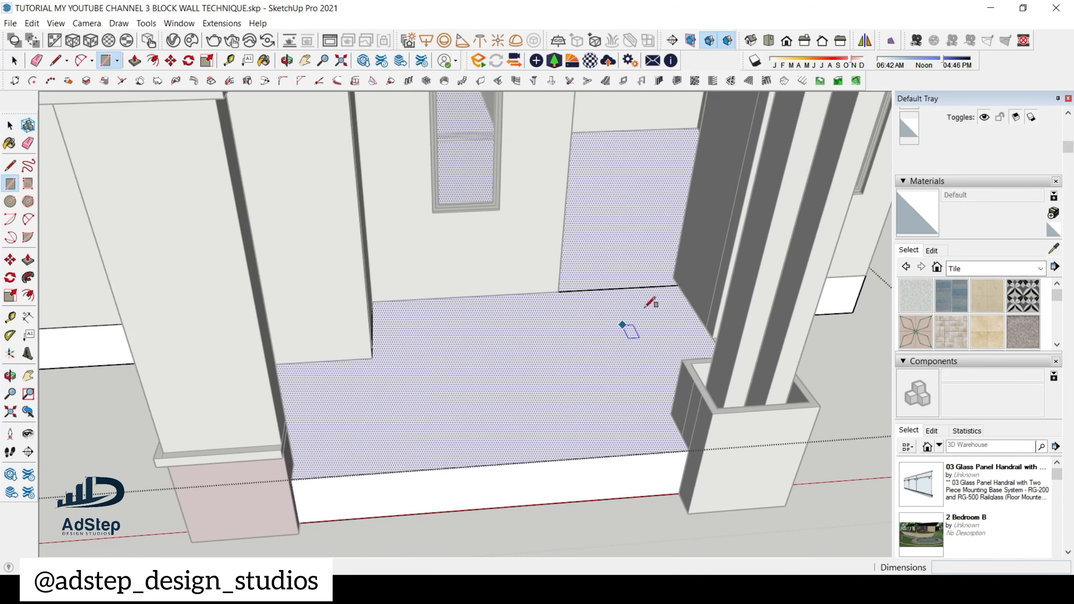
{"action": "left_click", "coordinate": [679, 285]}
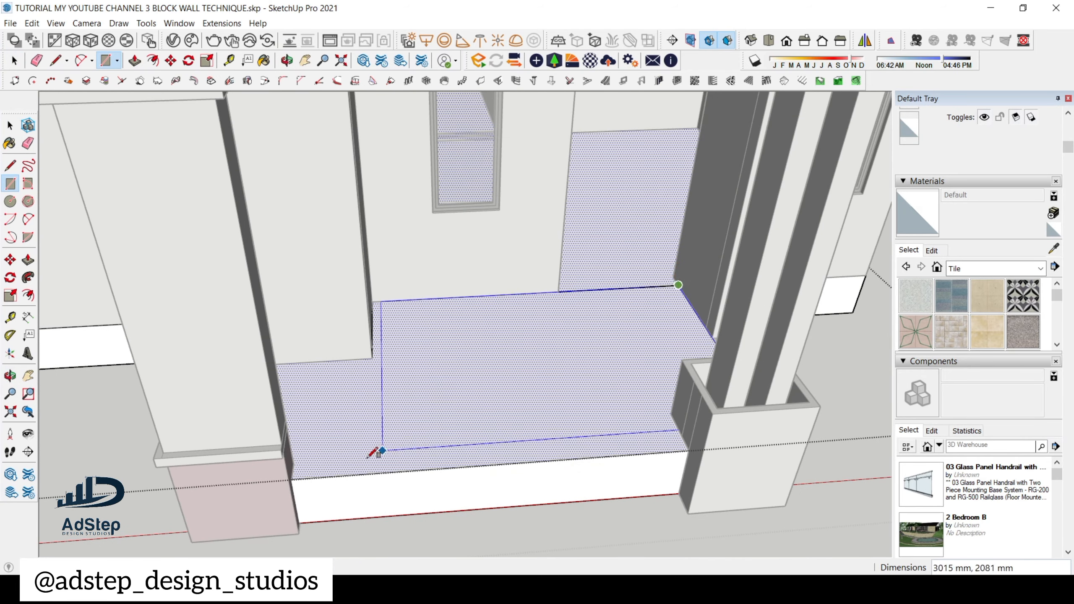
{"action": "left_click", "coordinate": [292, 475]}
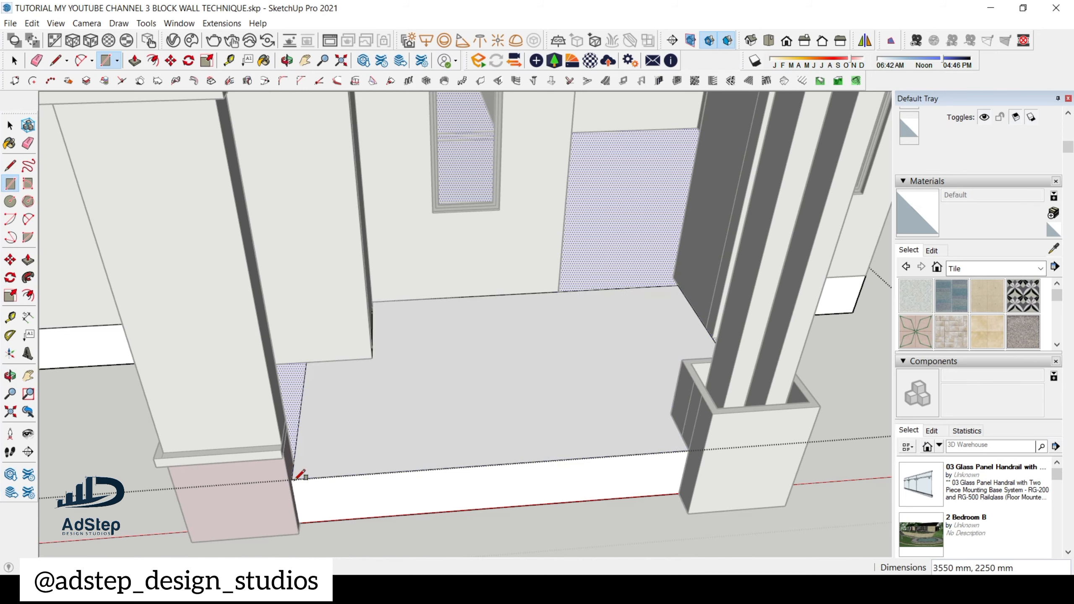
- Draw a line along the side wall's base, from the rectangle's edge to the outer corner of the narrow floor strip behind the column
{"action": "scroll", "coordinate": [435, 372], "scroll_direction": "down", "scroll_amount": 3}
{"action": "middle_click_drag", "start_coordinate": [421, 404], "coordinate": [257, 458]}
{"action": "scroll", "coordinate": [312, 343], "scroll_direction": "up", "scroll_amount": 5}
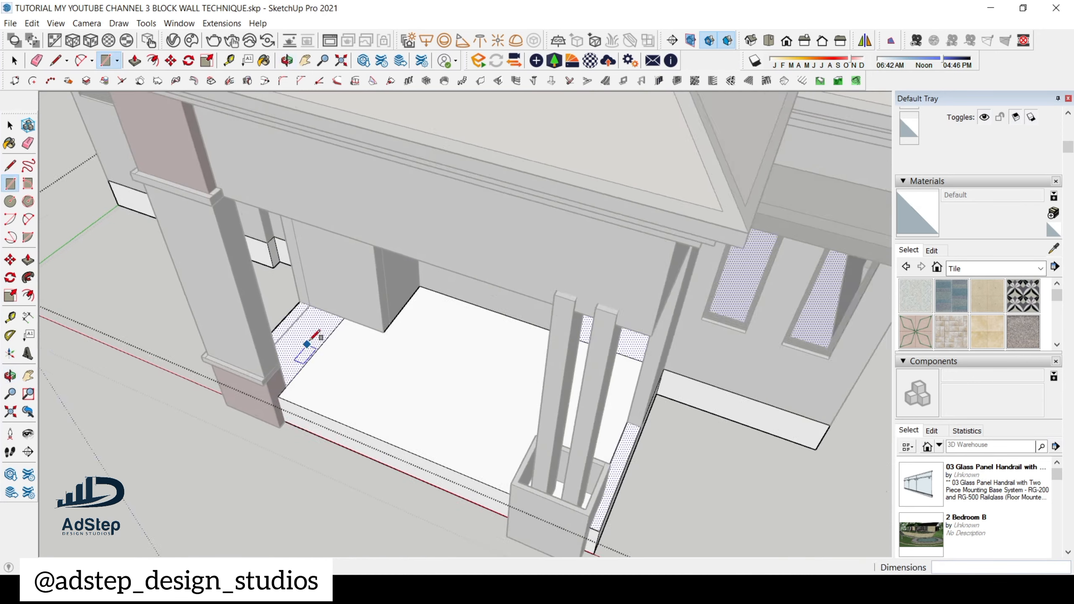
{"action": "key", "text": "l"}
{"action": "scroll", "coordinate": [334, 328], "scroll_direction": "up", "scroll_amount": 2}
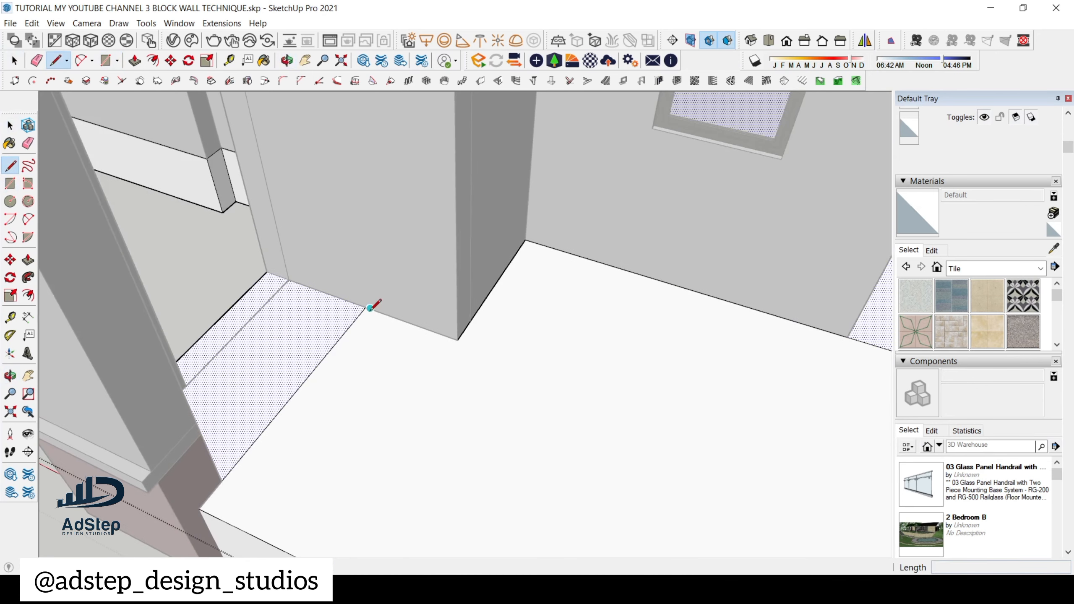
{"action": "left_click", "coordinate": [366, 308]}
{"action": "left_click", "coordinate": [267, 272]}
{"action": "scroll", "coordinate": [357, 297], "scroll_direction": "down", "scroll_amount": 3}
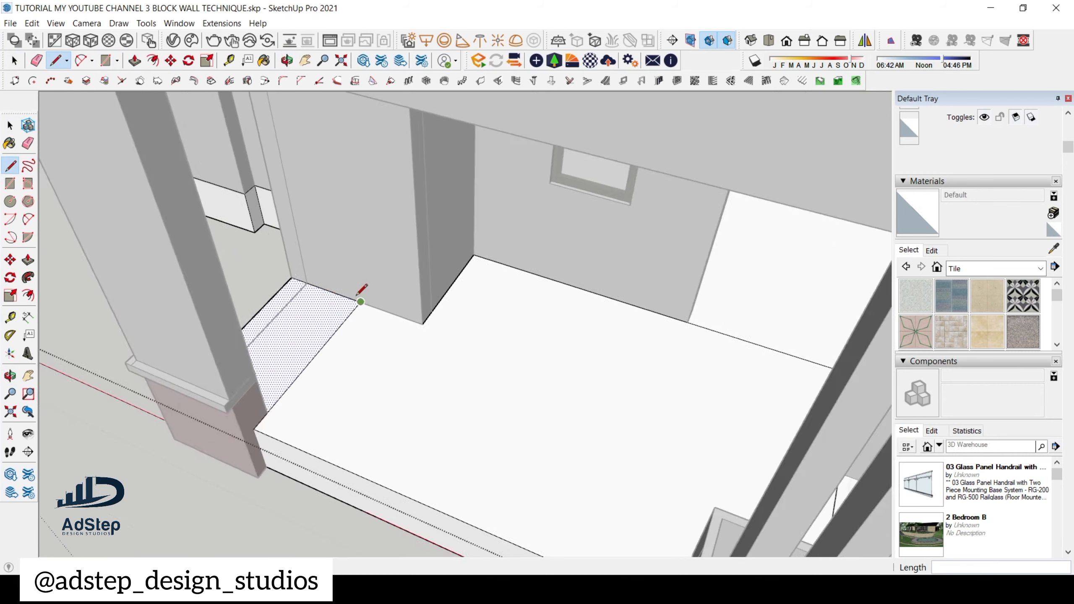
{"action": "scroll", "coordinate": [360, 299], "scroll_direction": "down", "scroll_amount": 3}
{"action": "key", "text": "space"}
{"action": "scroll", "coordinate": [346, 324], "scroll_direction": "down", "scroll_amount": 5}
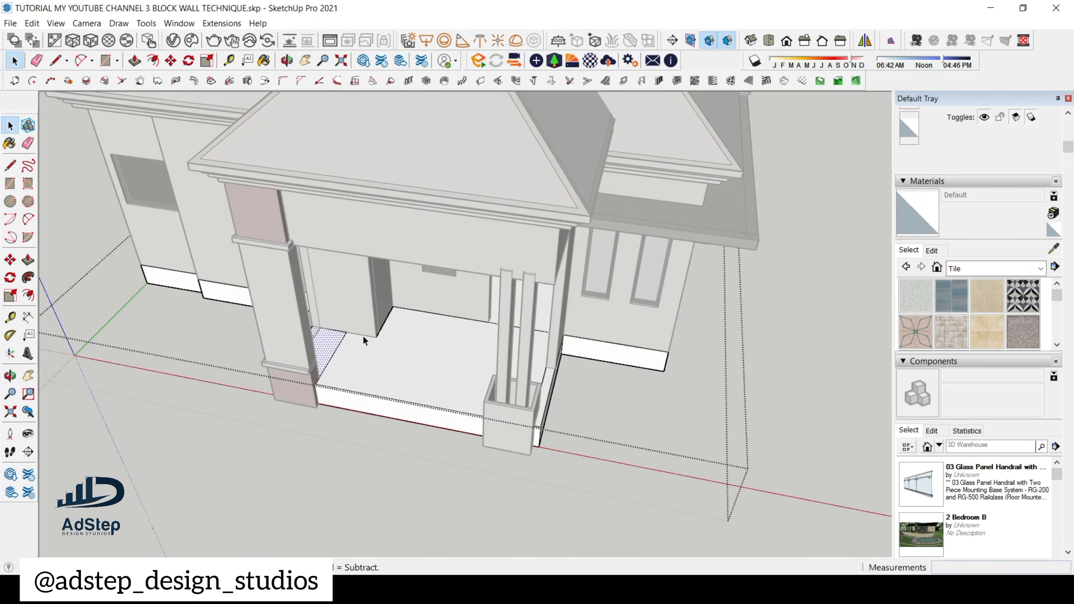
- Erase the line dividing the narrow strip behind the column from the main porch floor
{"action": "scroll", "coordinate": [363, 336], "scroll_direction": "up", "scroll_amount": 4}
{"action": "key", "text": "e"}
{"action": "left_click", "coordinate": [333, 342]}
{"action": "key", "text": "space"}
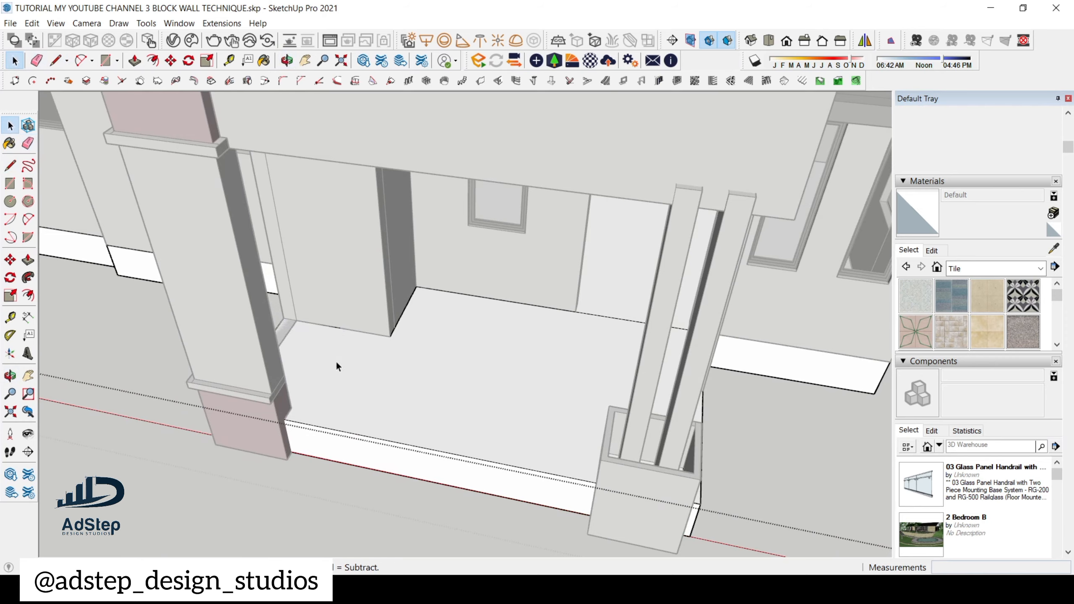
- Cover the merged porch floor face with the Concrete Pavers Block Multi tile material
{"action": "left_click", "coordinate": [336, 366]}
{"action": "scroll", "coordinate": [338, 365], "scroll_direction": "down", "scroll_amount": 3}
{"action": "scroll", "coordinate": [402, 372], "scroll_direction": "down", "scroll_amount": 2}
{"action": "scroll", "coordinate": [440, 335], "scroll_direction": "up", "scroll_amount": 3}
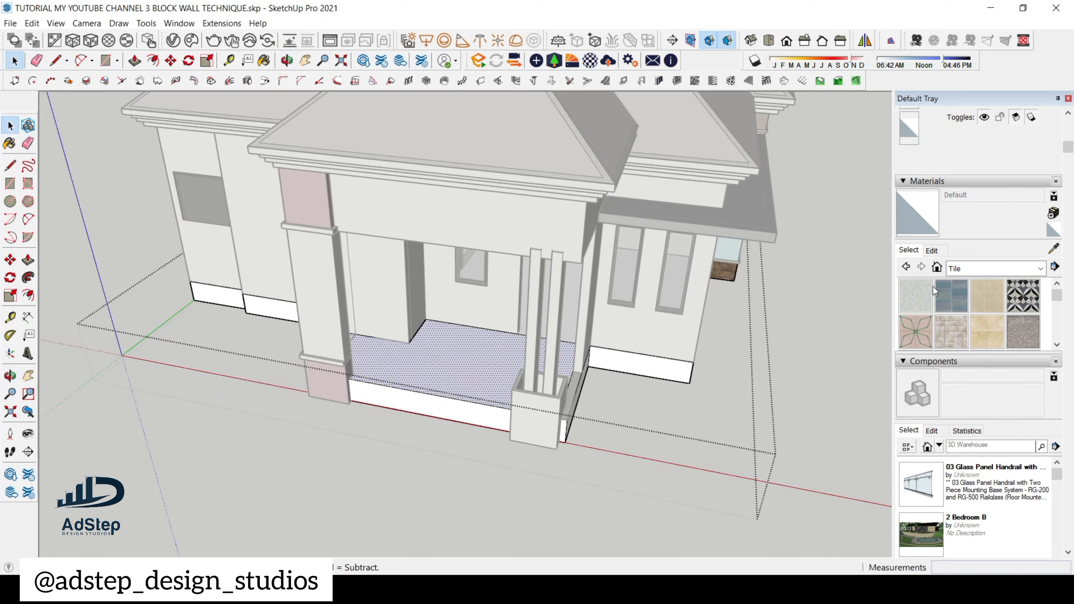
{"action": "left_click", "coordinate": [934, 288]}
{"action": "left_click", "coordinate": [475, 327]}
{"action": "scroll", "coordinate": [436, 390], "scroll_direction": "up", "scroll_amount": 4}
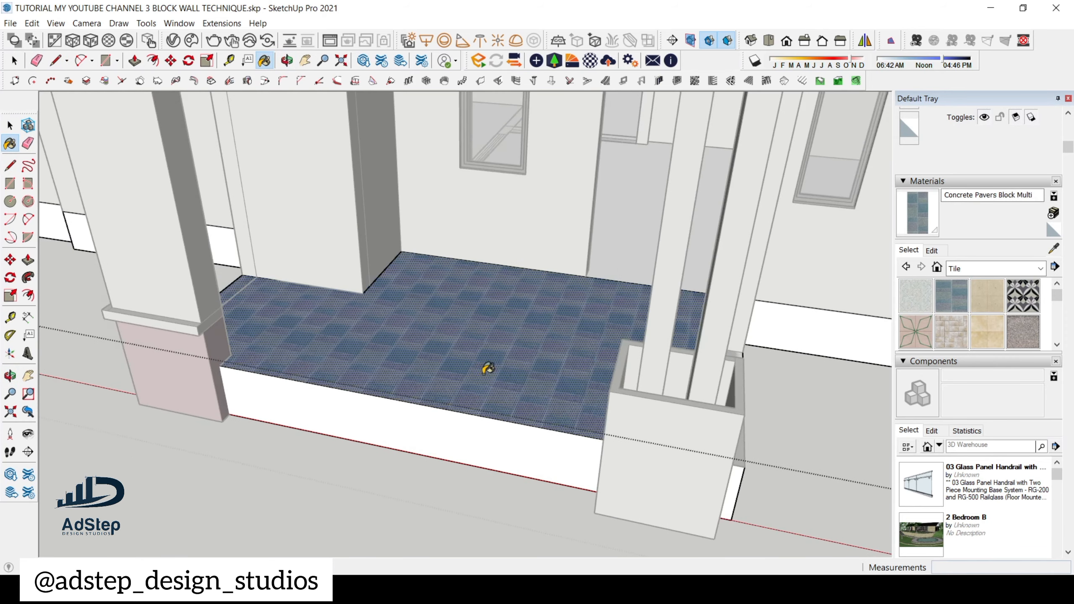
- Examine the tiled porch floor from several angles and distances
{"action": "scroll", "coordinate": [488, 369], "scroll_direction": "down", "scroll_amount": 8}
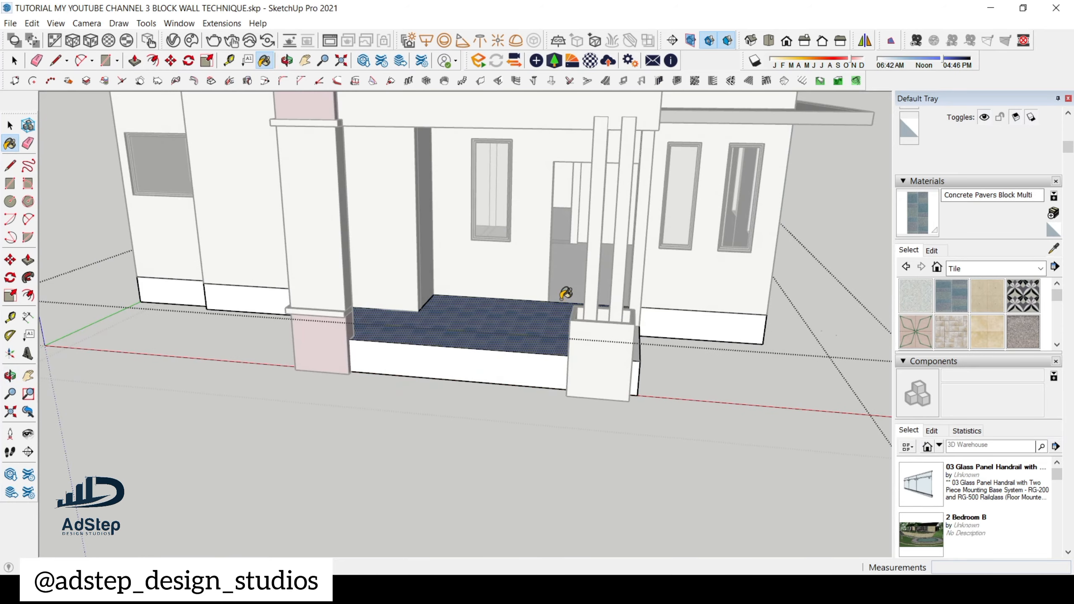
{"action": "scroll", "coordinate": [513, 293], "scroll_direction": "down", "scroll_amount": 5}
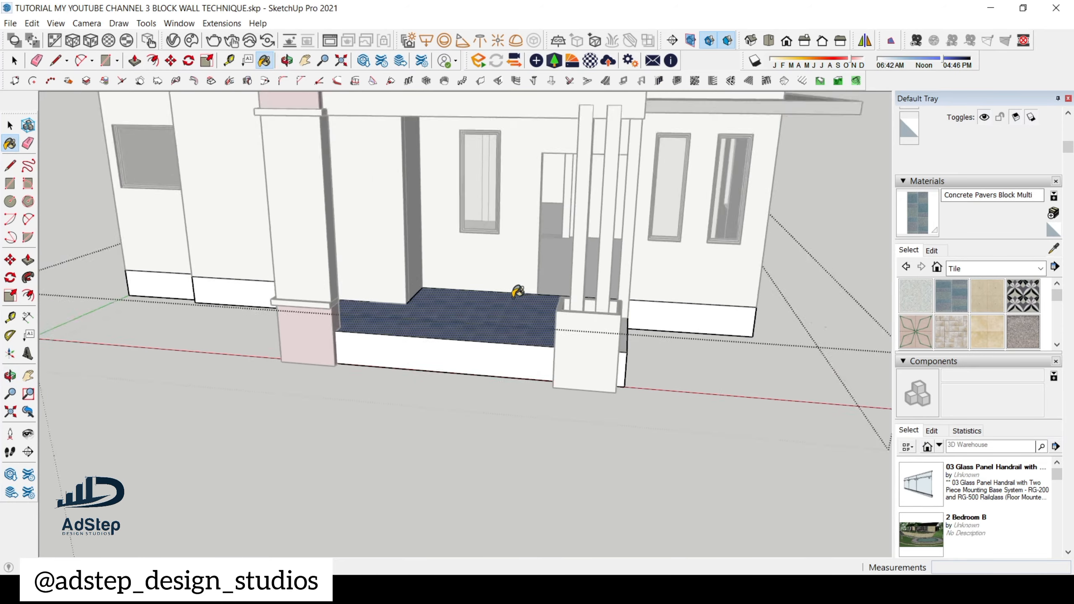
{"action": "middle_click_drag", "start_coordinate": [513, 293], "coordinate": [507, 313]}
{"action": "scroll", "coordinate": [504, 302], "scroll_direction": "up", "scroll_amount": 4}
{"action": "scroll", "coordinate": [448, 403], "scroll_direction": "down", "scroll_amount": 5}
{"action": "mouse_move", "coordinate": [448, 403]}
{"action": "middle_mouse_down"}
{"action": "mouse_move", "coordinate": [540, 252]}
{"action": "mouse_move", "coordinate": [528, 367]}
{"action": "mouse_move", "coordinate": [342, 363]}
{"action": "mouse_move", "coordinate": [614, 387]}
{"action": "mouse_move", "coordinate": [465, 460]}
{"action": "mouse_move", "coordinate": [408, 424]}
{"action": "mouse_move", "coordinate": [509, 384]}
{"action": "middle_mouse_up"}
{"action": "scroll", "coordinate": [385, 380], "scroll_direction": "up", "scroll_amount": 3}
{"action": "scroll", "coordinate": [385, 380], "scroll_direction": "down", "scroll_amount": 5}
{"action": "scroll", "coordinate": [435, 355], "scroll_direction": "up", "scroll_amount": 5}
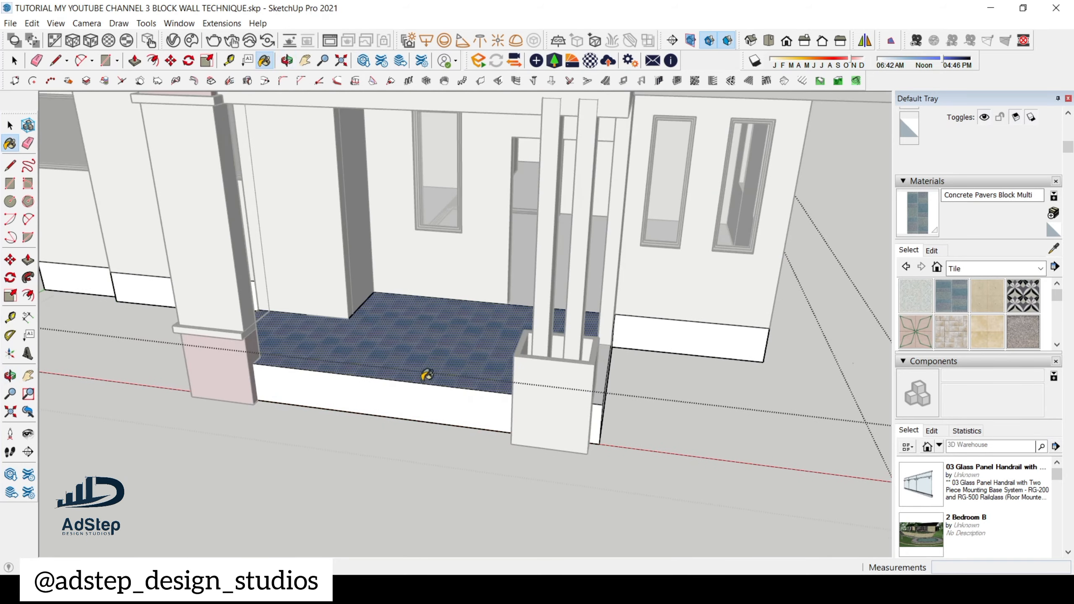
{"action": "scroll", "coordinate": [492, 358], "scroll_direction": "down", "scroll_amount": 5}
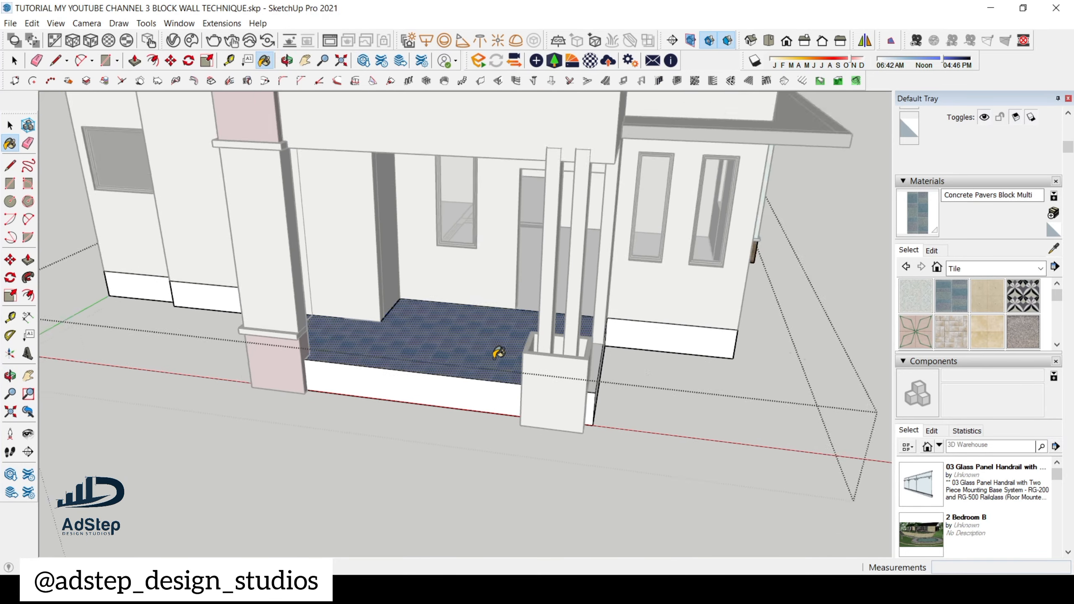
{"action": "middle_click_drag", "start_coordinate": [496, 353], "coordinate": [553, 387]}
{"action": "scroll", "coordinate": [487, 423], "scroll_direction": "up", "scroll_amount": 6}
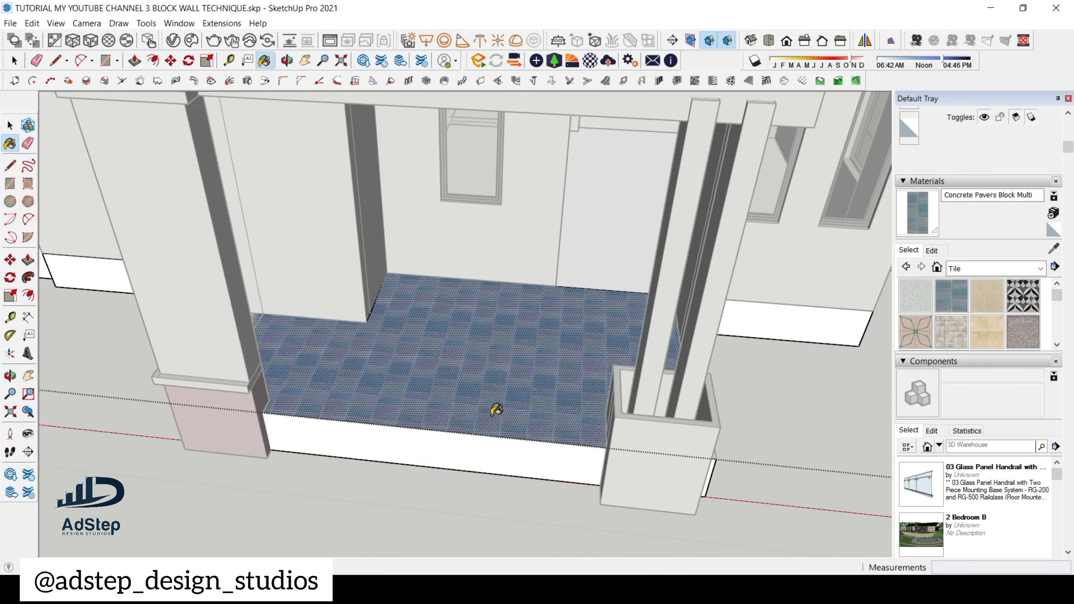
- Set the Concrete Pavers Block Multi texture width to 500 mm, keeping its proportions locked
{"action": "key", "text": "space"}
{"action": "left_click", "coordinate": [932, 251]}
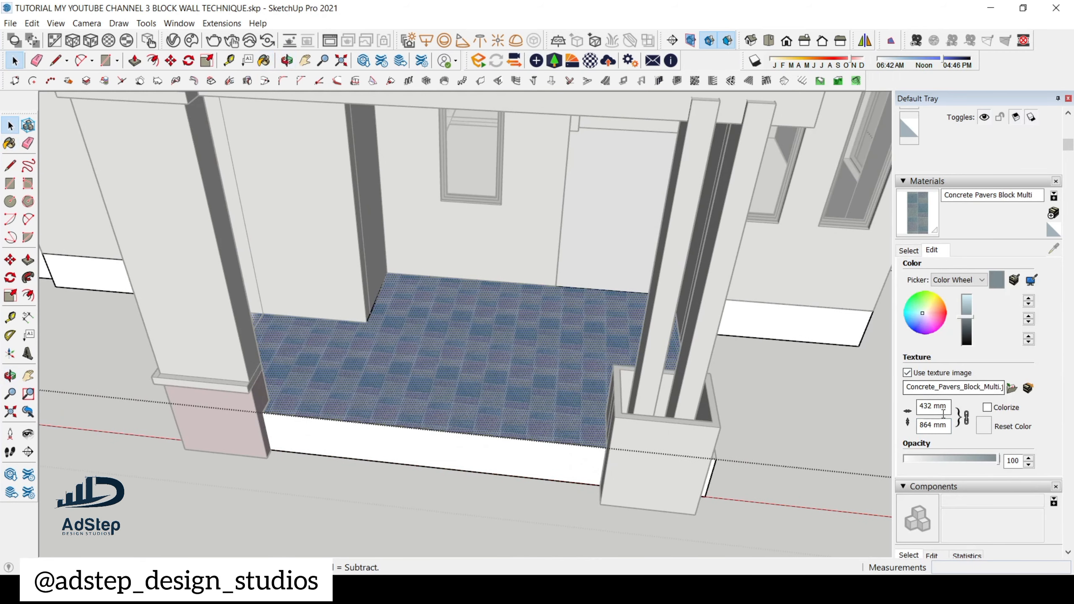
{"action": "left_click_drag", "start_coordinate": [949, 412], "coordinate": [904, 416]}
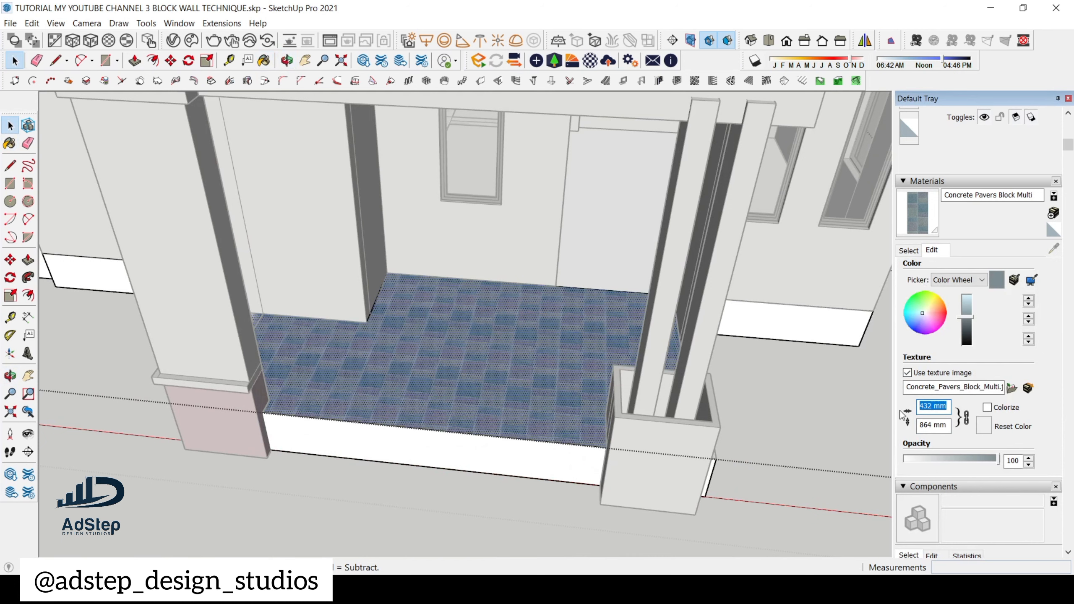
{"action": "type", "text": "500"}
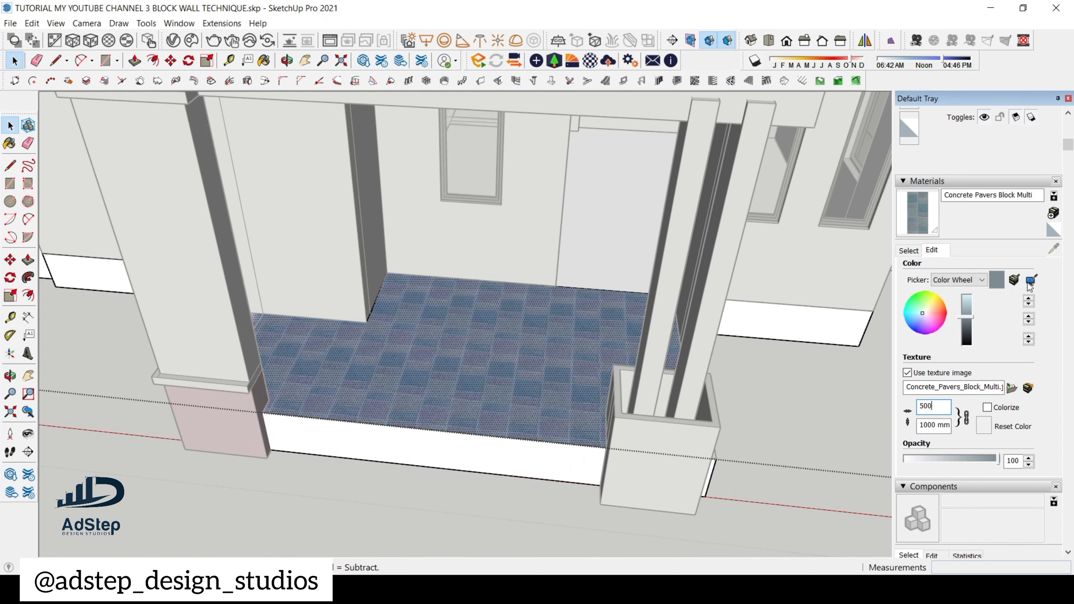
{"action": "left_click", "coordinate": [909, 252]}
- Draw two vertical 450 mm lines down the porch's front face, spaced about 1222 mm apart, to mark the width of the steps
{"action": "scroll", "coordinate": [531, 342], "scroll_direction": "down", "scroll_amount": 6}
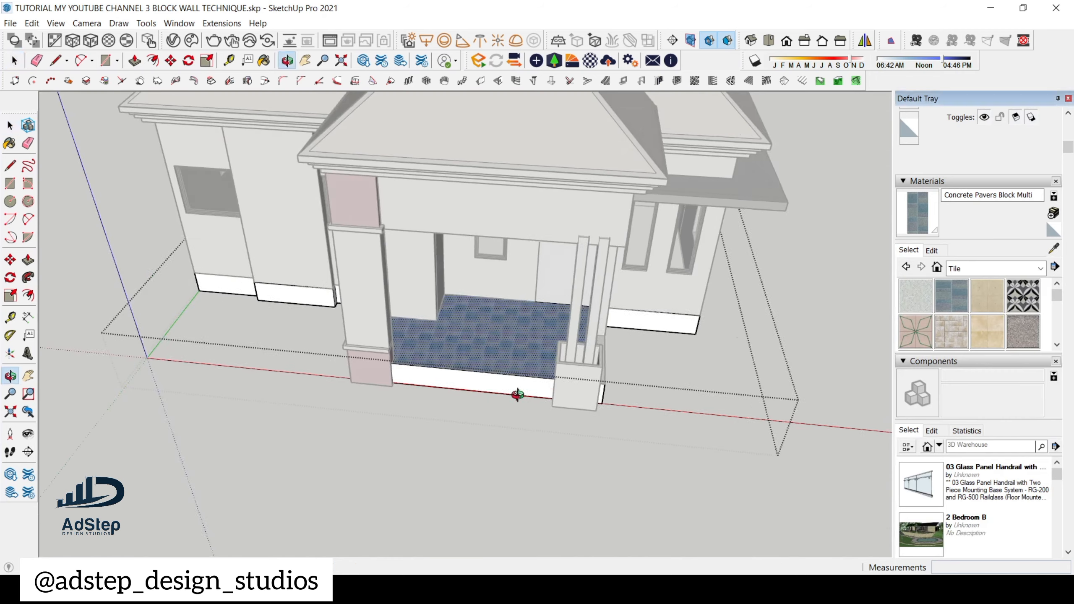
{"action": "scroll", "coordinate": [398, 358], "scroll_direction": "up", "scroll_amount": 6}
{"action": "scroll", "coordinate": [474, 341], "scroll_direction": "up", "scroll_amount": 5}
{"action": "key", "text": "l"}
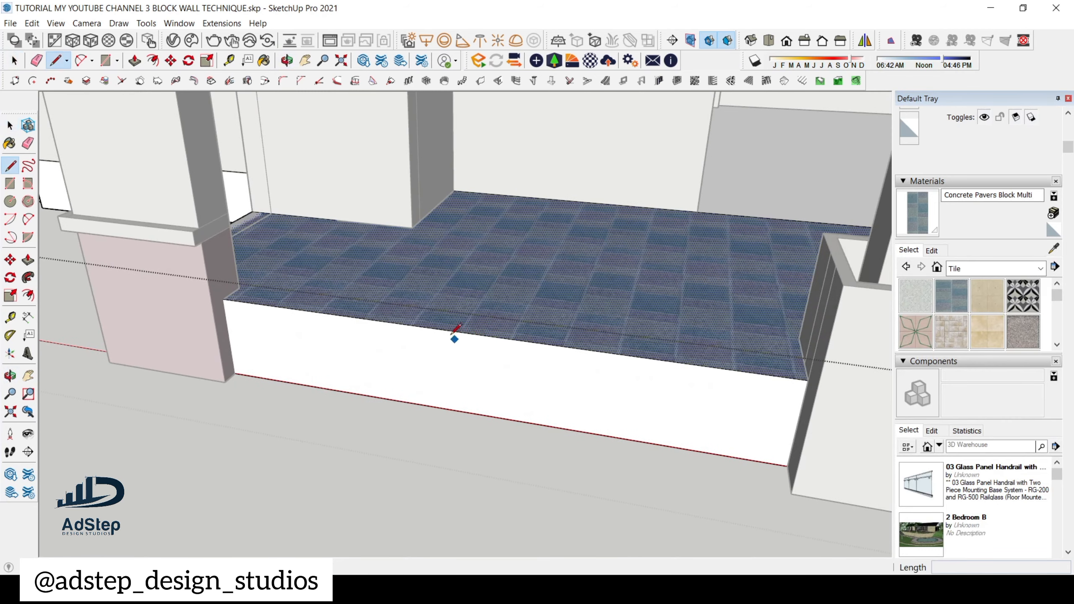
{"action": "left_click", "coordinate": [442, 329]}
{"action": "scroll", "coordinate": [443, 333], "scroll_direction": "down", "scroll_amount": 2}
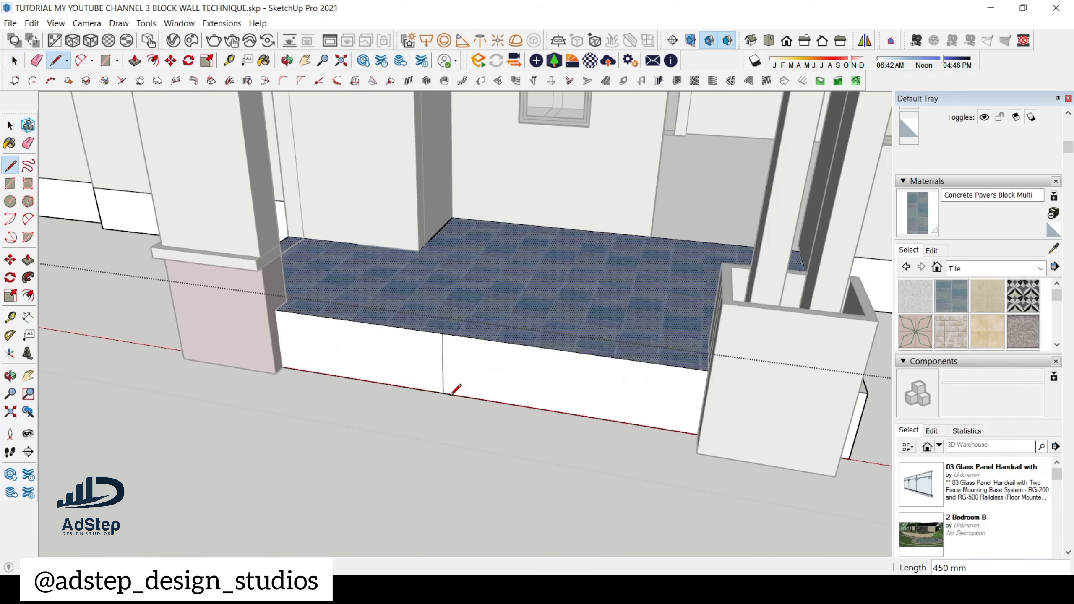
{"action": "left_click", "coordinate": [628, 422]}
{"action": "scroll", "coordinate": [562, 385], "scroll_direction": "up", "scroll_amount": 3}
- Place two horizontal guides at 150 mm intervals below the porch floor's front edge
{"action": "key", "text": "t"}
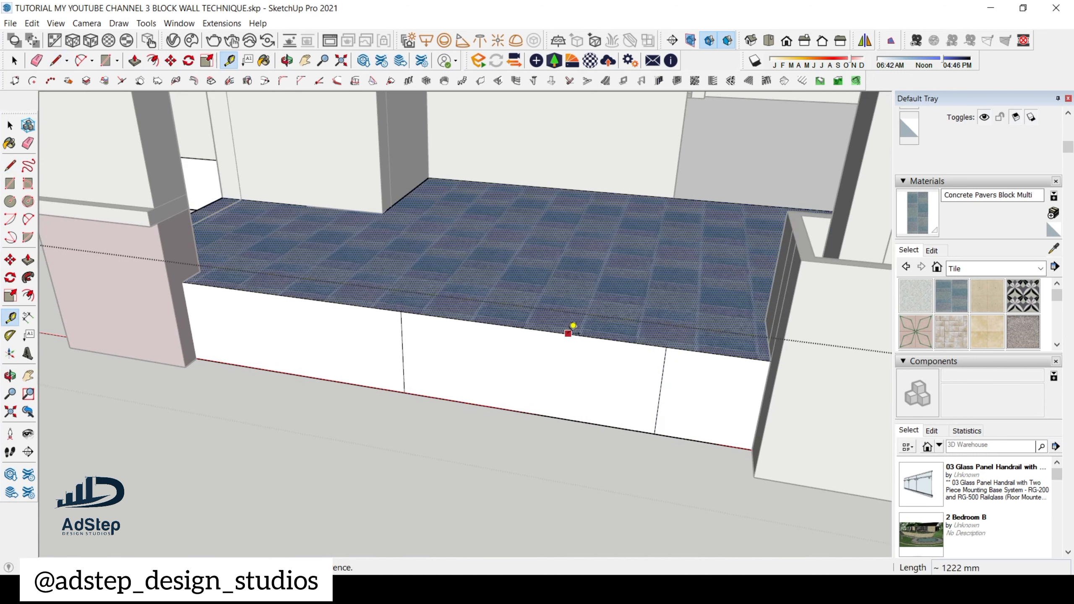
{"action": "left_click", "coordinate": [574, 325]}
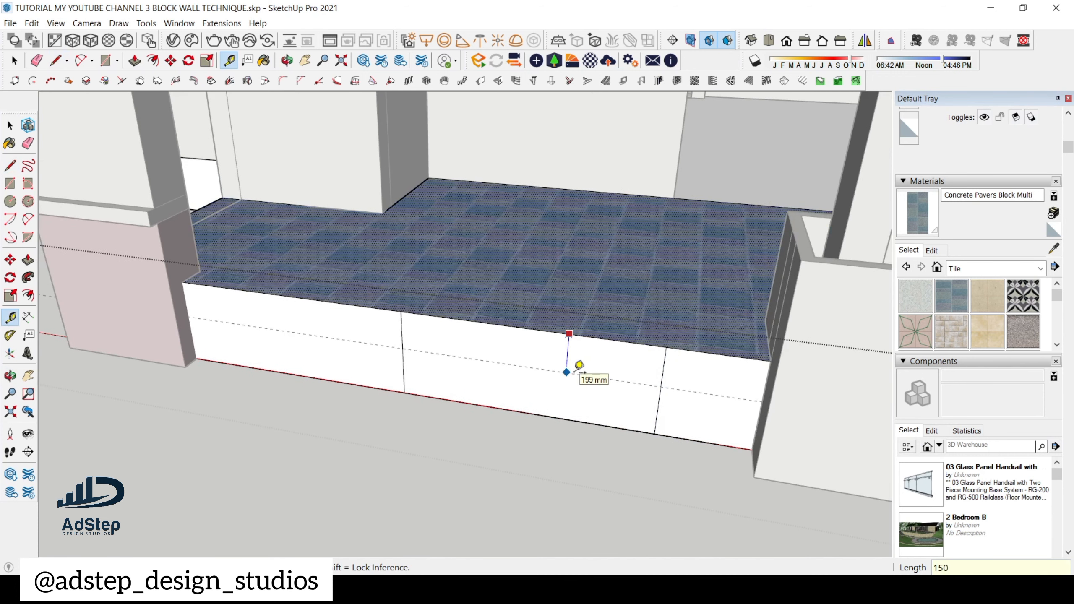
{"action": "type", "text": "150"}
{"action": "key", "text": "Return"}
{"action": "left_click", "coordinate": [582, 365]}
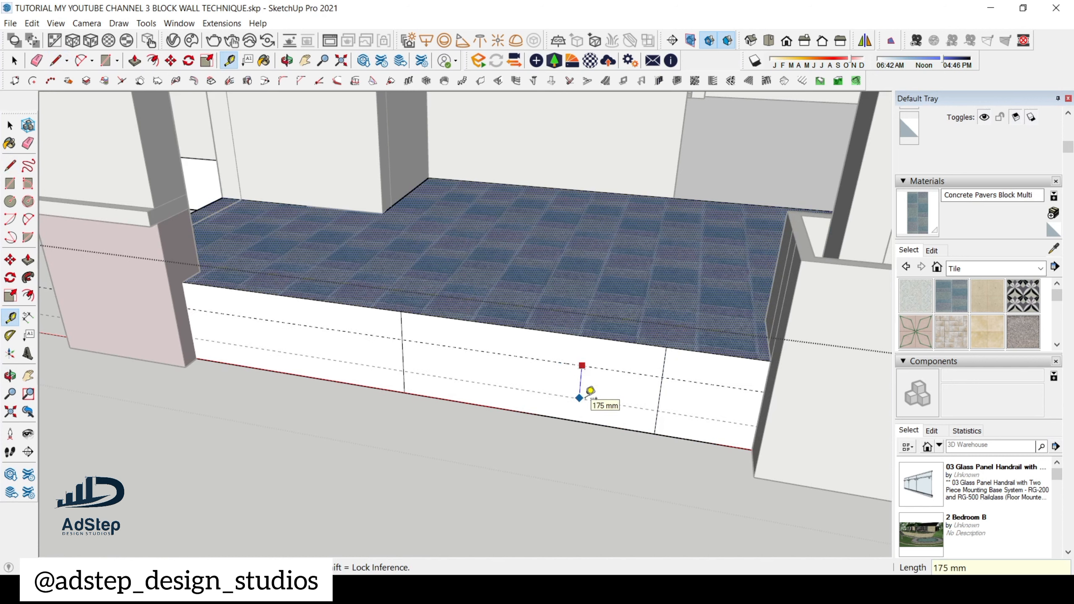
- Draw a 150 mm by about 1222 mm rectangle between the two guides and the two vertical lines on the porch front
{"action": "key", "text": "r"}
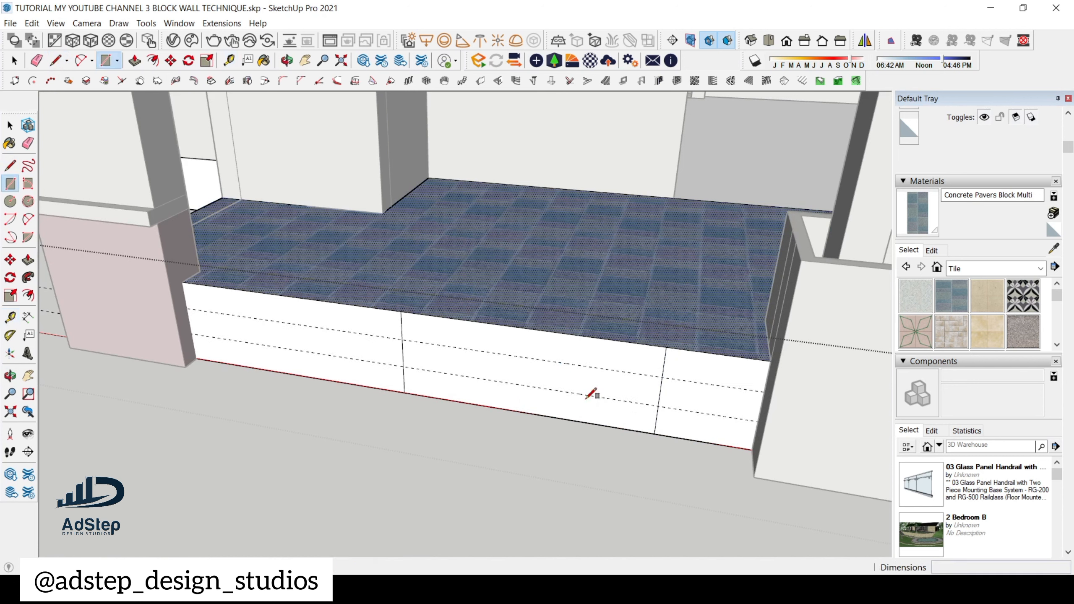
{"action": "left_click", "coordinate": [402, 338]}
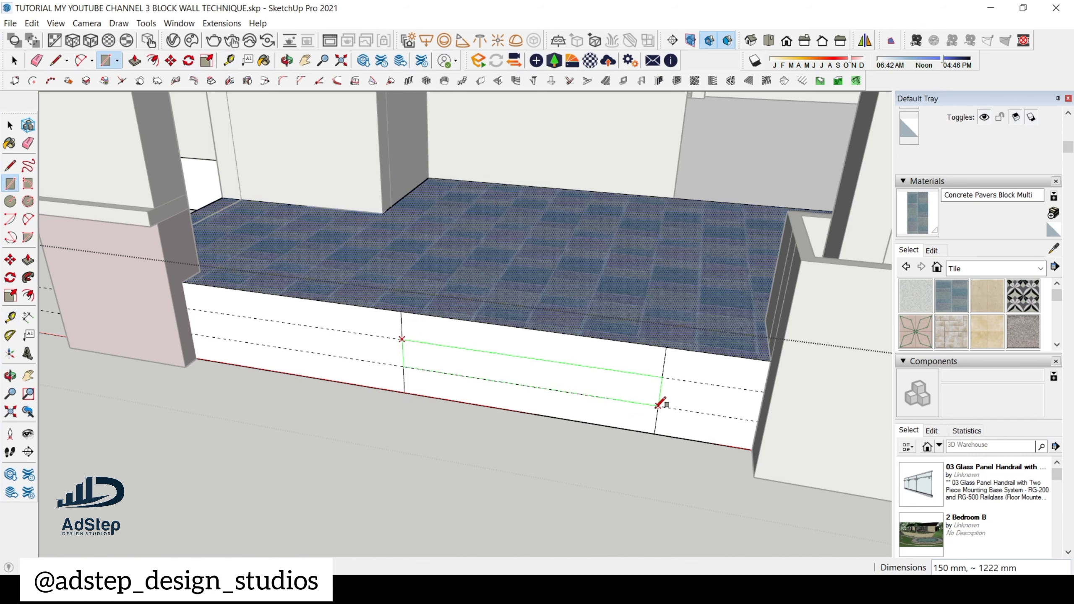
{"action": "left_click", "coordinate": [658, 400]}
- Extrude the middle band of the marked step area outward by 300 mm
{"action": "key", "text": "space"}
{"action": "middle_click_drag", "start_coordinate": [614, 397], "coordinate": [576, 397]}
{"action": "key", "text": "p"}
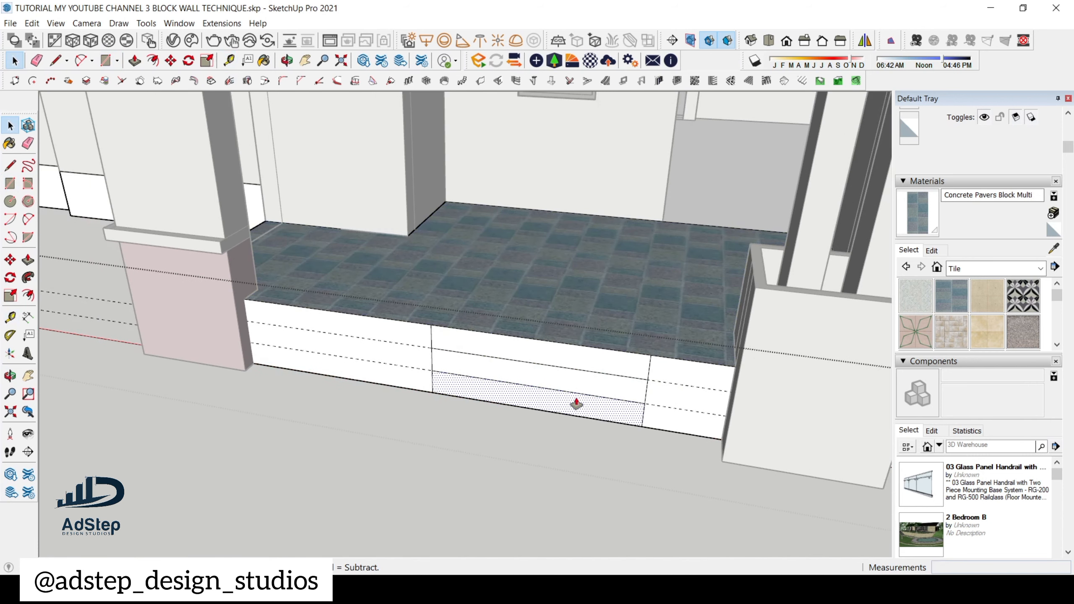
{"action": "left_click", "coordinate": [576, 400]}
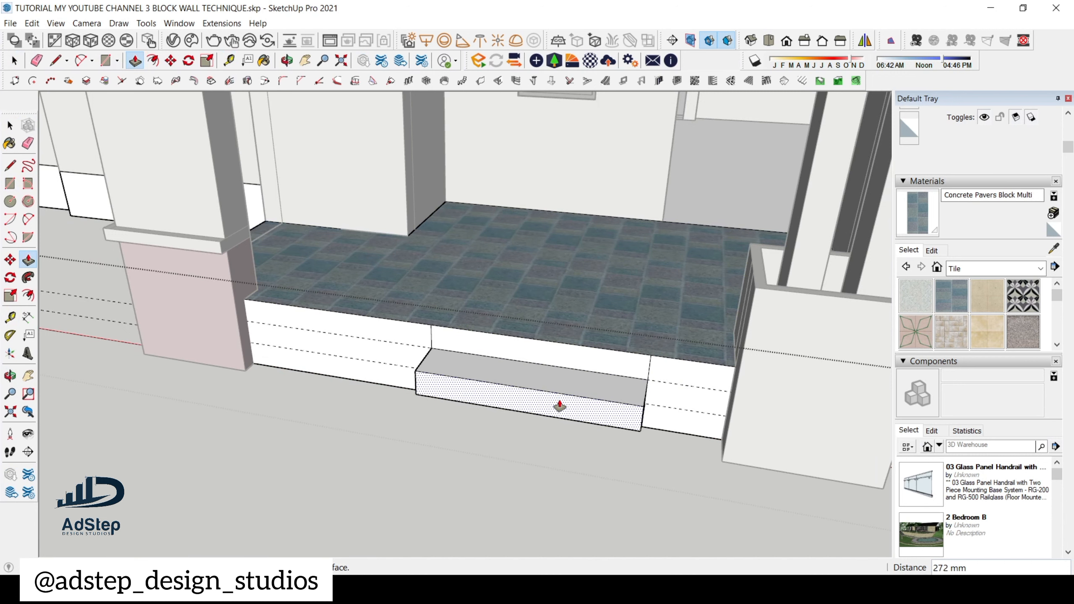
{"action": "type", "text": "300"}
{"action": "key", "text": "Return"}
- Extrude the bottom band outward with two successive 300 mm pulls to form the lower step
{"action": "middle_click_drag", "start_coordinate": [640, 420], "coordinate": [571, 376]}
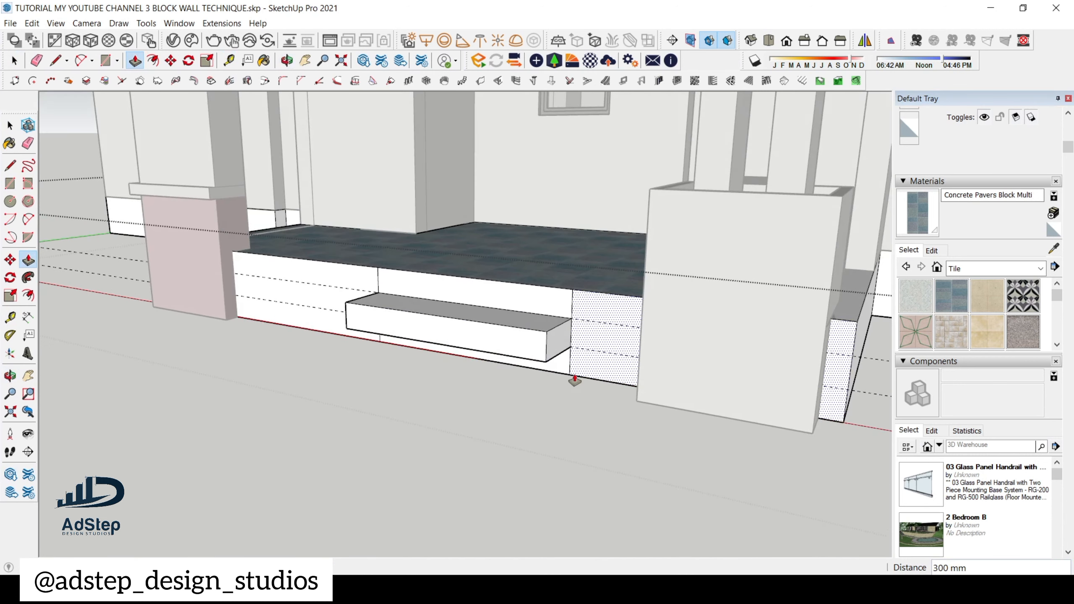
{"action": "double_click", "coordinate": [554, 366]}
{"action": "double_click", "coordinate": [539, 377]}
{"action": "scroll", "coordinate": [525, 378], "scroll_direction": "down", "scroll_amount": 2}
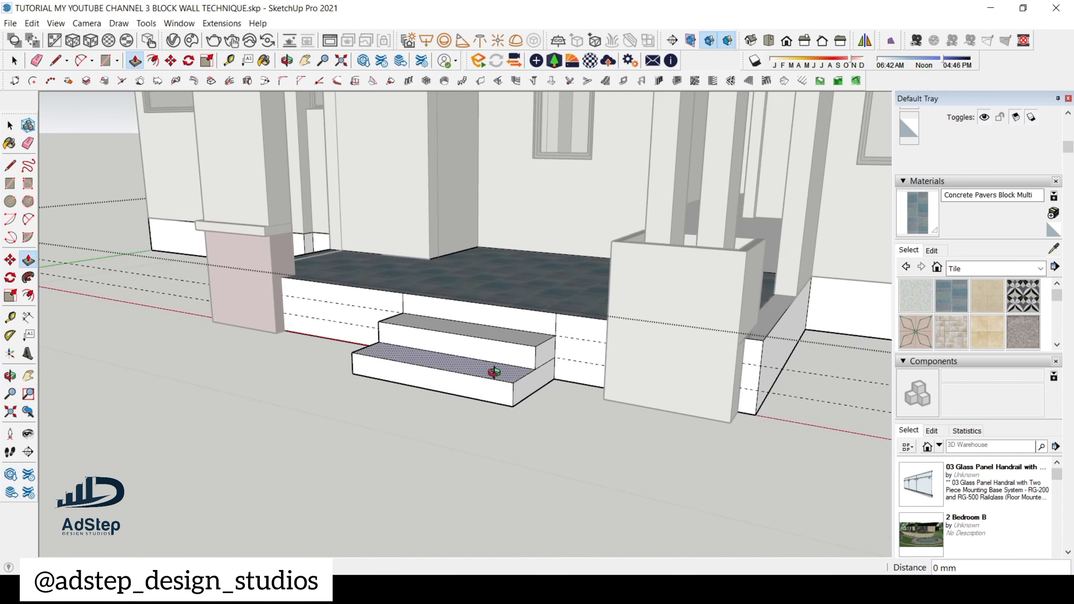
- Erase the short vertical edges above the top step and the horizontal guides on the porch front
{"action": "middle_click_drag", "start_coordinate": [494, 372], "coordinate": [578, 473]}
{"action": "scroll", "coordinate": [501, 402], "scroll_direction": "up", "scroll_amount": 3}
{"action": "key", "text": "e"}
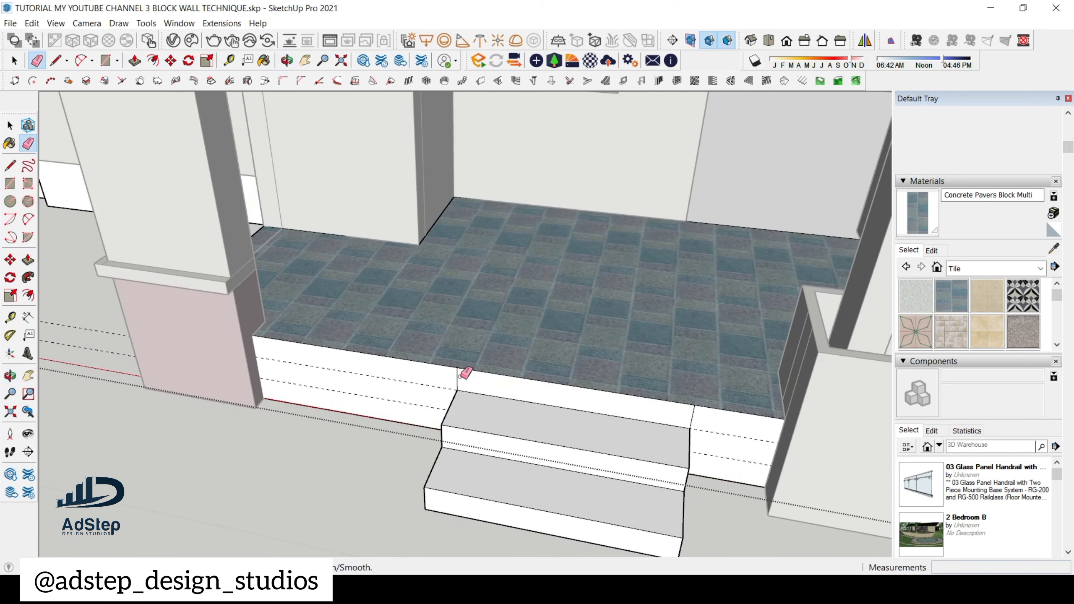
{"action": "scroll", "coordinate": [587, 395], "scroll_direction": "down", "scroll_amount": 4}
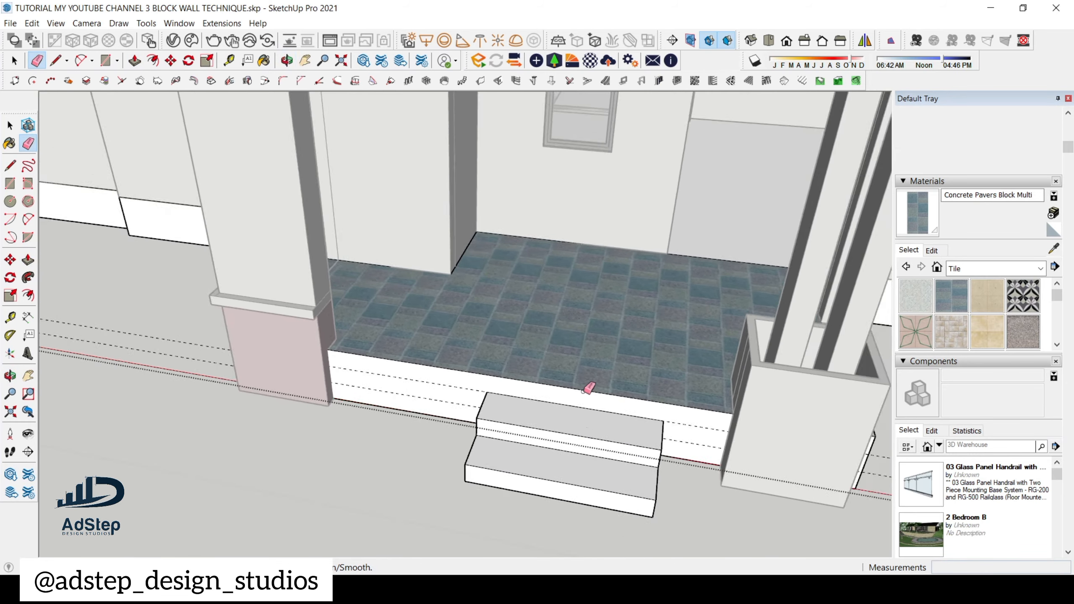
{"action": "mouse_move", "coordinate": [646, 457]}
{"action": "middle_mouse_down"}
{"action": "mouse_move", "coordinate": [599, 391]}
{"action": "mouse_move", "coordinate": [564, 387]}
{"action": "mouse_move", "coordinate": [664, 413]}
{"action": "mouse_move", "coordinate": [630, 438]}
{"action": "middle_mouse_up"}
{"action": "scroll", "coordinate": [561, 391], "scroll_direction": "up", "scroll_amount": 2}
{"action": "scroll", "coordinate": [569, 406], "scroll_direction": "up", "scroll_amount": 2}
{"action": "left_click", "coordinate": [561, 397]}
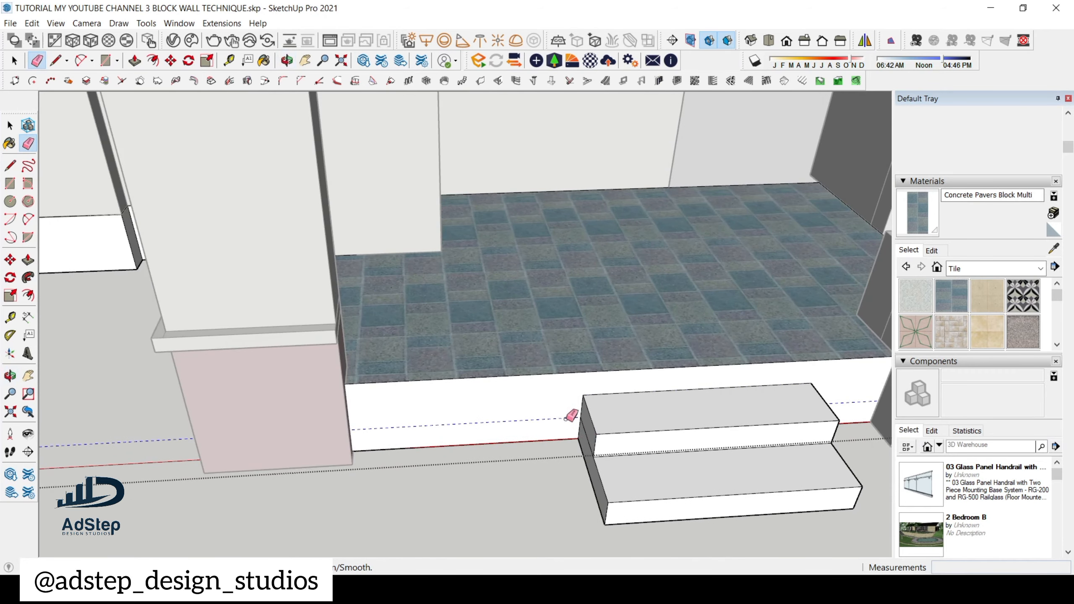
- Paint the porch base's front face with the Field Square Tile material
{"action": "scroll", "coordinate": [529, 393], "scroll_direction": "down", "scroll_amount": 6}
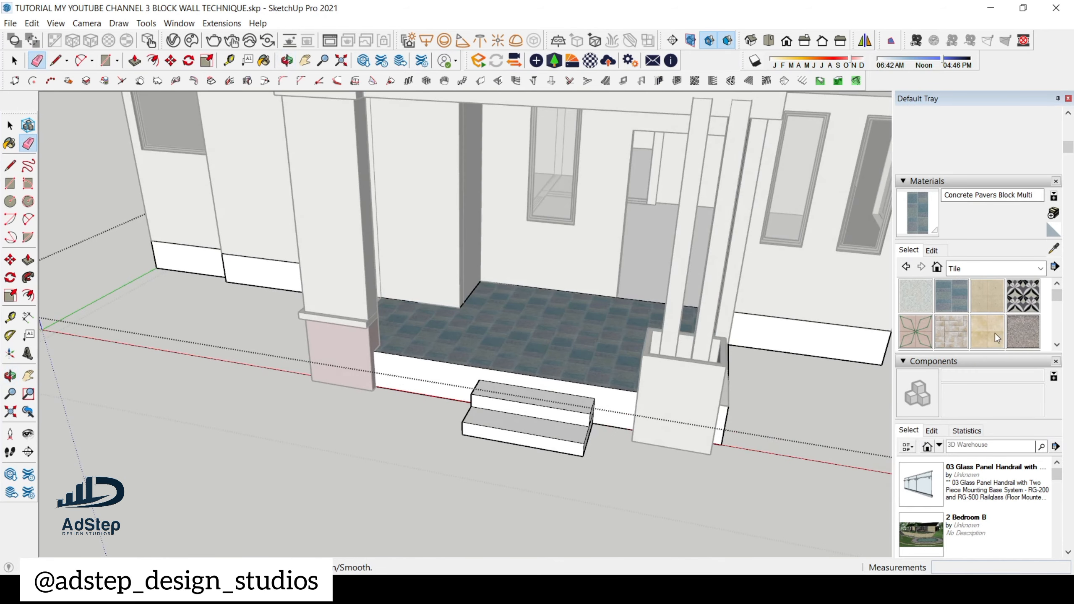
{"action": "left_click", "coordinate": [995, 334]}
{"action": "left_click", "coordinate": [468, 383]}
{"action": "mouse_move", "coordinate": [468, 383]}
{"action": "middle_mouse_down"}
{"action": "mouse_move", "coordinate": [549, 365]}
{"action": "mouse_move", "coordinate": [455, 283]}
{"action": "middle_mouse_up"}
{"action": "scroll", "coordinate": [517, 366], "scroll_direction": "down", "scroll_amount": 2}
{"action": "left_click", "coordinate": [496, 321]}
{"action": "scroll", "coordinate": [496, 321], "scroll_direction": "up", "scroll_amount": 6}
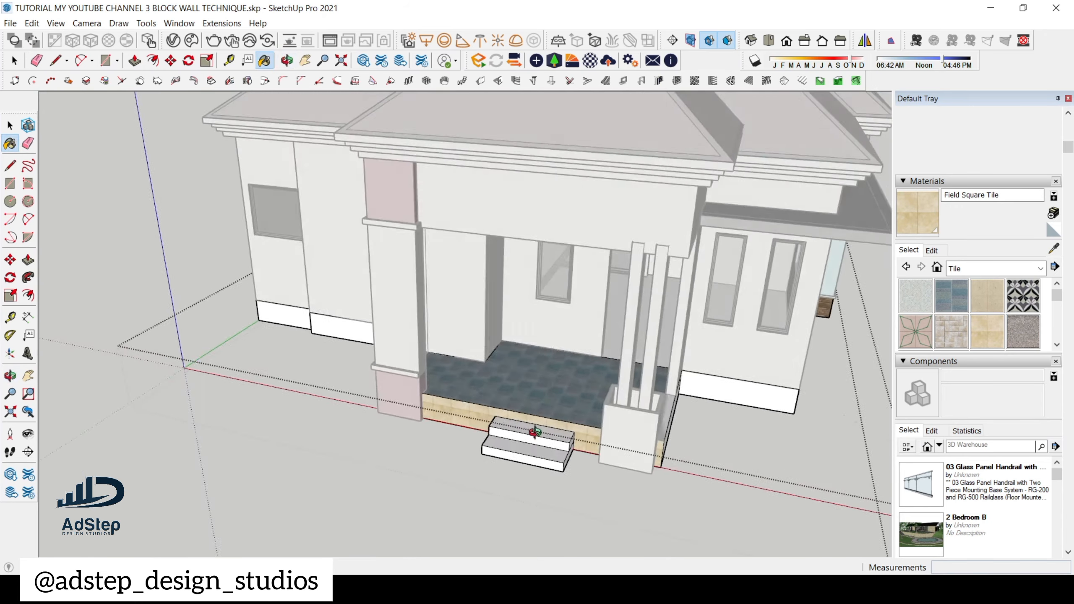
- Sample the porch floor's Concrete Pavers Block Multi material and paint both step treads and the upper riser with it
{"action": "key", "text": "space"}
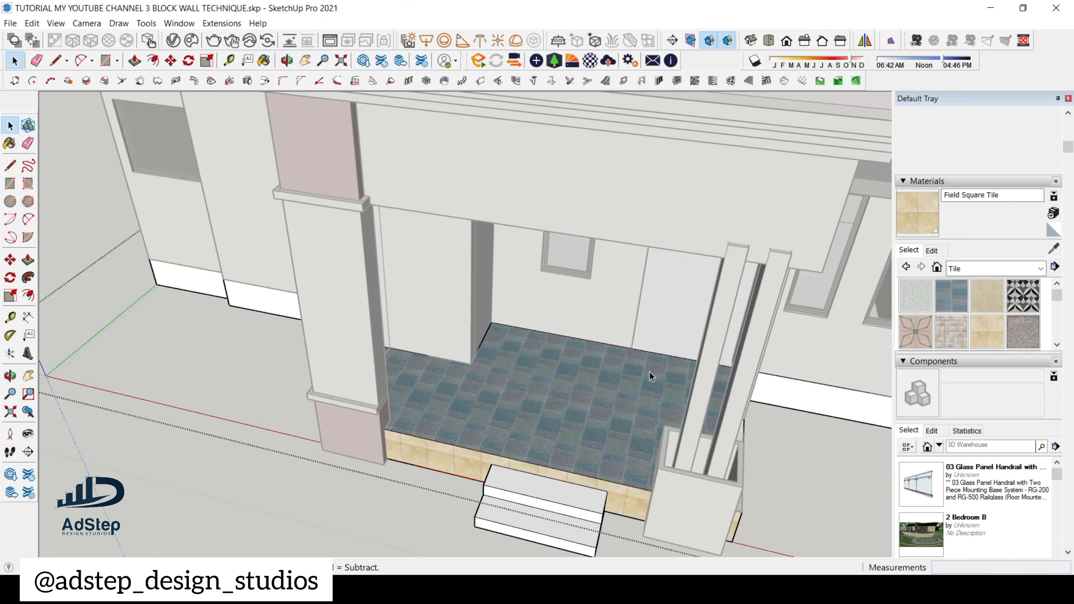
{"action": "left_click", "coordinate": [1053, 250]}
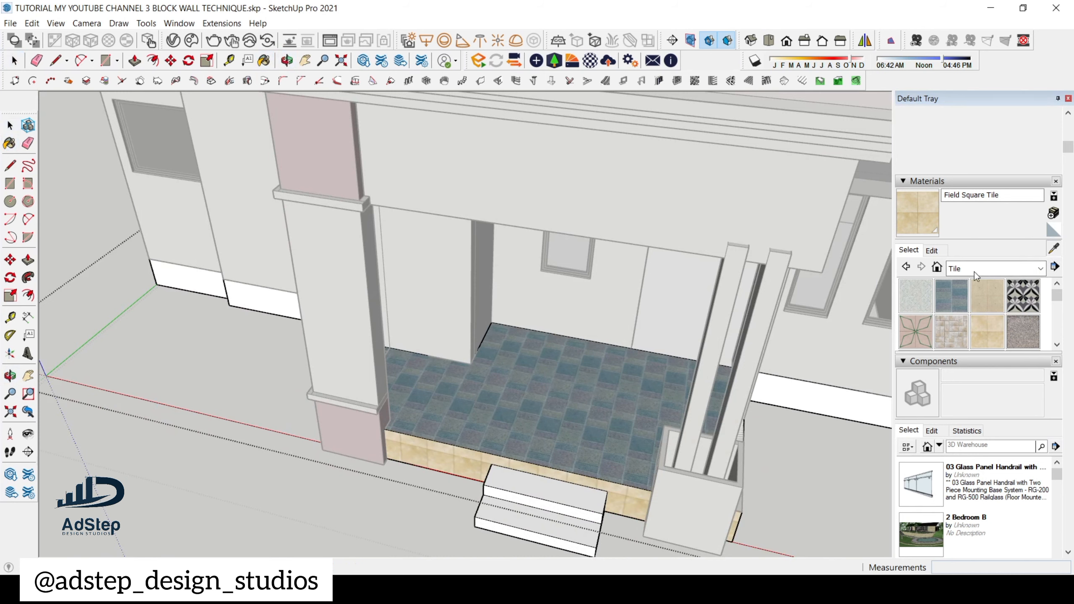
{"action": "left_click", "coordinate": [591, 436]}
{"action": "scroll", "coordinate": [603, 364], "scroll_direction": "down", "scroll_amount": 5}
{"action": "middle_click_drag", "start_coordinate": [588, 454], "coordinate": [668, 381]}
{"action": "scroll", "coordinate": [668, 378], "scroll_direction": "up", "scroll_amount": 6}
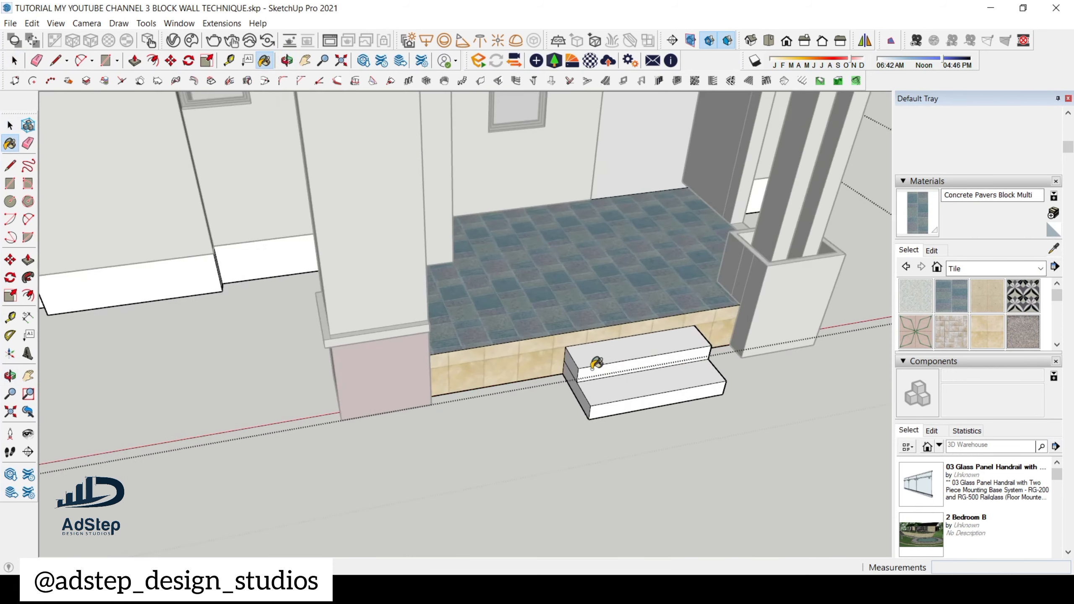
{"action": "scroll", "coordinate": [596, 363], "scroll_direction": "up", "scroll_amount": 2}
{"action": "left_click", "coordinate": [633, 391]}
{"action": "left_click", "coordinate": [605, 354]}
{"action": "scroll", "coordinate": [596, 368], "scroll_direction": "up", "scroll_amount": 2}
{"action": "left_click", "coordinate": [595, 376]}
{"action": "scroll", "coordinate": [575, 370], "scroll_direction": "up", "scroll_amount": 3}
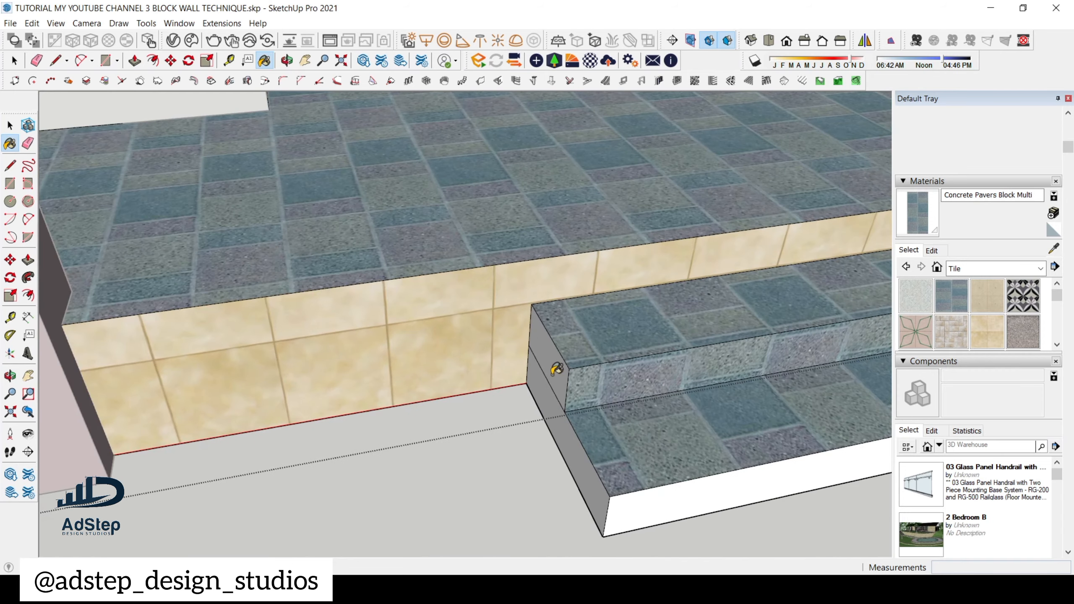
- Paint the lower riser and the side faces of the two steps with the Concrete Pavers Block Multi material
{"action": "left_click", "coordinate": [556, 374]}
{"action": "scroll", "coordinate": [553, 408], "scroll_direction": "down", "scroll_amount": 5}
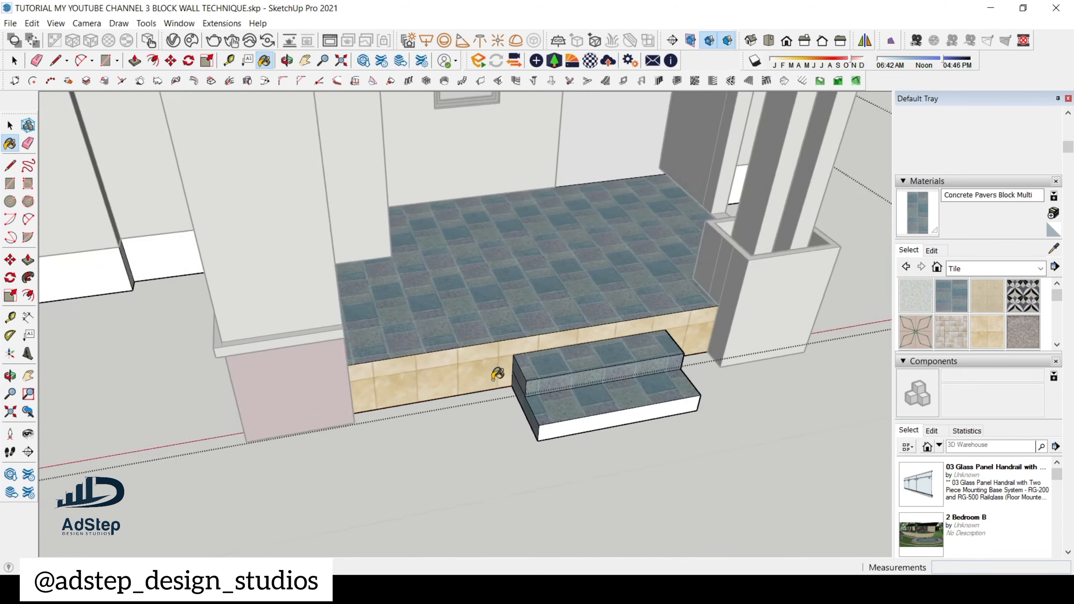
{"action": "middle_click_drag", "start_coordinate": [503, 377], "coordinate": [457, 368]}
{"action": "scroll", "coordinate": [464, 401], "scroll_direction": "up", "scroll_amount": 3}
{"action": "left_click", "coordinate": [476, 426]}
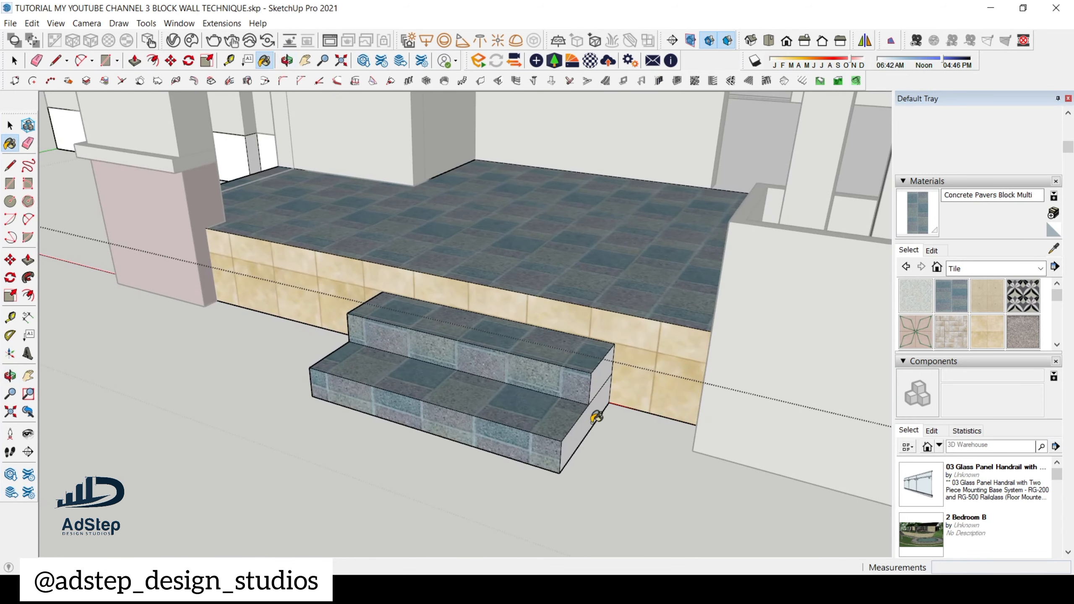
{"action": "left_click", "coordinate": [596, 418]}
{"action": "scroll", "coordinate": [507, 393], "scroll_direction": "down", "scroll_amount": 8}
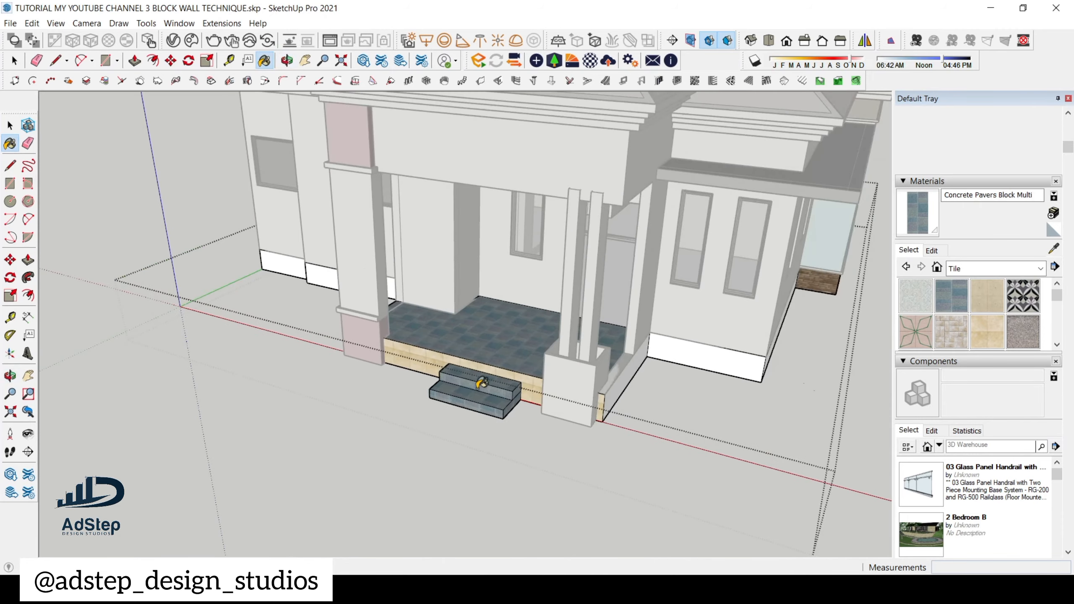
{"action": "middle_click_drag", "start_coordinate": [495, 382], "coordinate": [487, 279]}
{"action": "scroll", "coordinate": [487, 280], "scroll_direction": "up", "scroll_amount": 10}
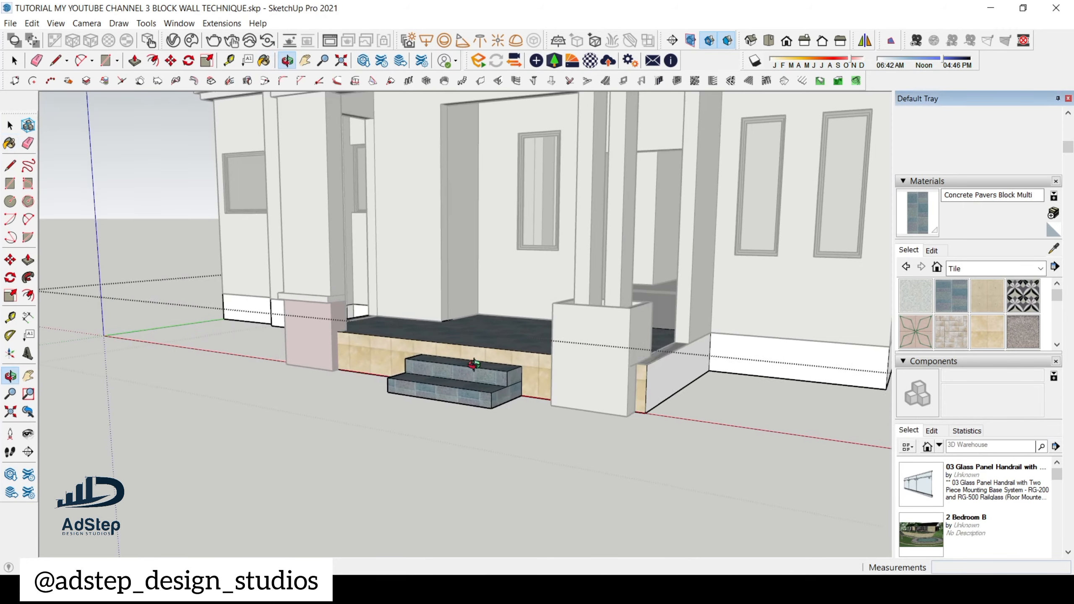
{"action": "scroll", "coordinate": [561, 397], "scroll_direction": "up", "scroll_amount": 3}
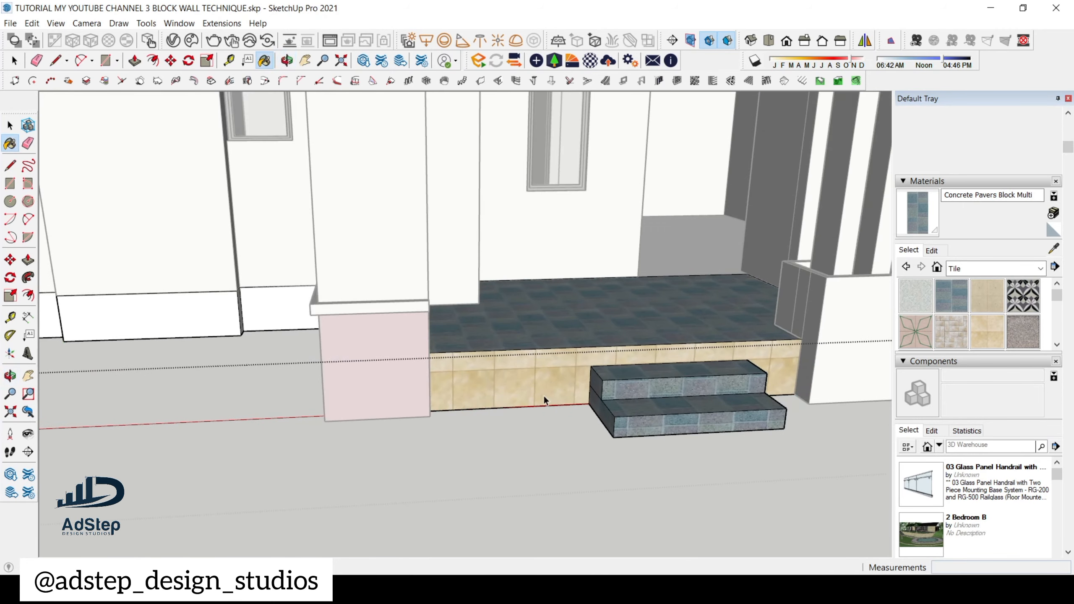
{"action": "scroll", "coordinate": [544, 396], "scroll_direction": "down", "scroll_amount": 8}
{"action": "middle_click_drag", "start_coordinate": [580, 388], "coordinate": [485, 359]}
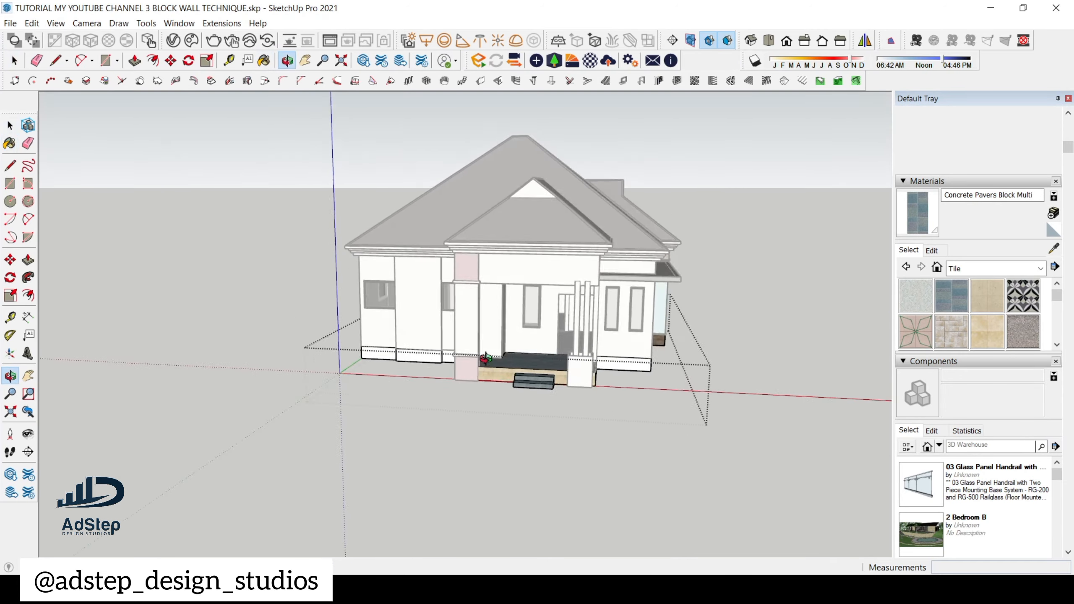
{"action": "scroll", "coordinate": [512, 363], "scroll_direction": "up", "scroll_amount": 6}
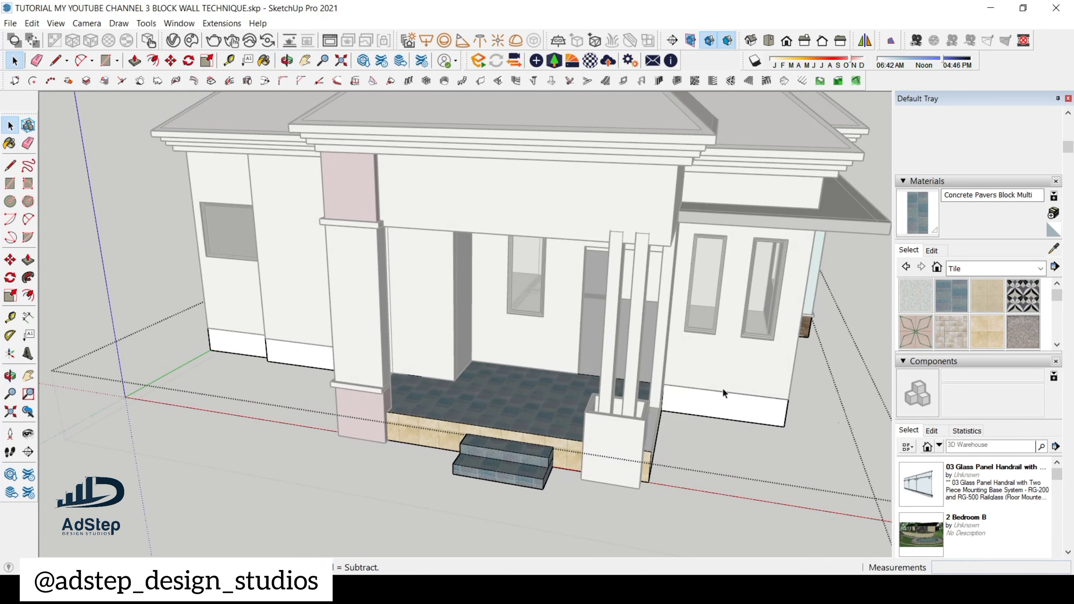
- Browse for a replacement texture image for the Concrete Pavers Block Multi material and search the Mats folder for "floor tile"
{"action": "left_click", "coordinate": [933, 251]}
{"action": "scroll", "coordinate": [980, 394], "scroll_direction": "down", "scroll_amount": 5}
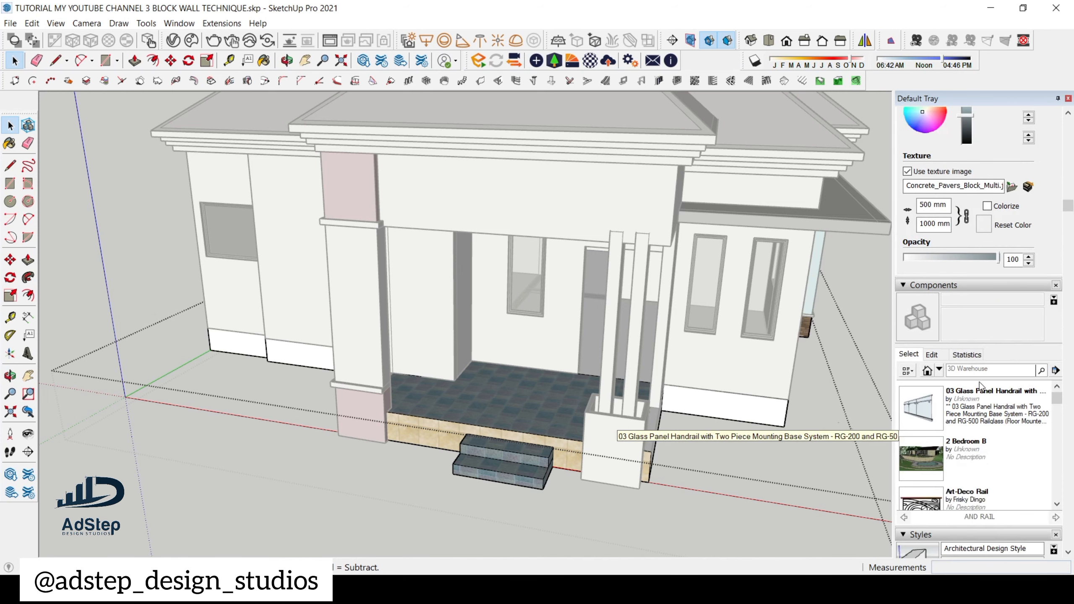
{"action": "scroll", "coordinate": [1011, 212], "scroll_direction": "up", "scroll_amount": 2}
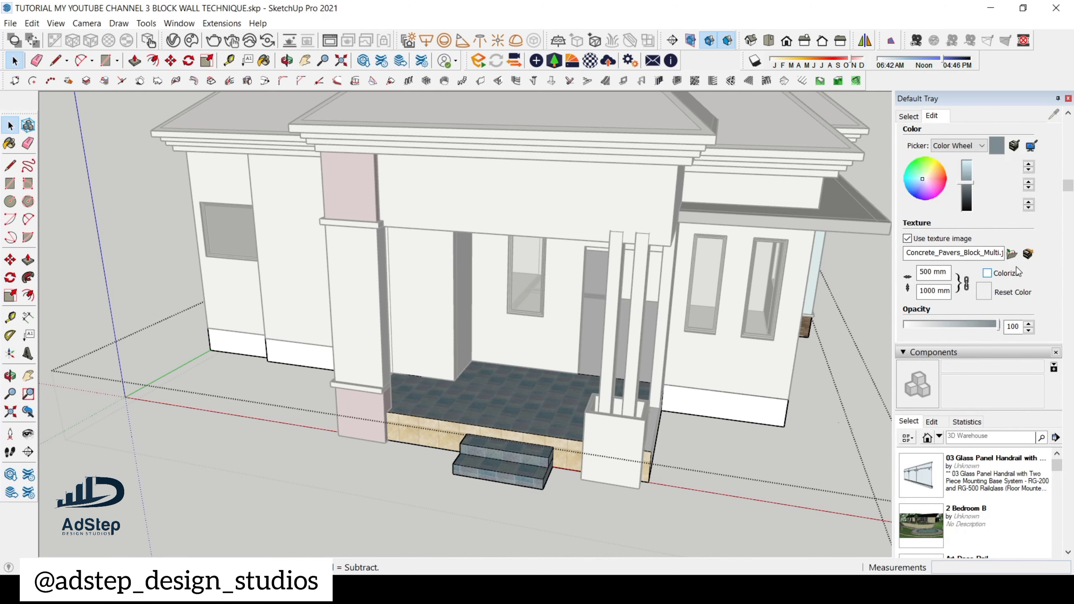
{"action": "left_click", "coordinate": [1013, 254]}
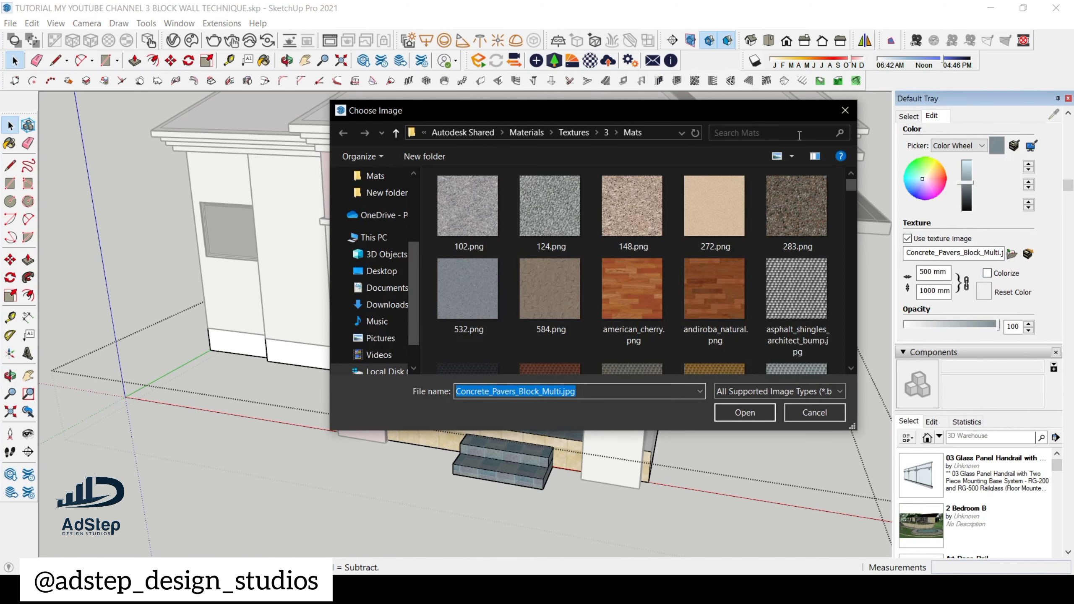
{"action": "left_click", "coordinate": [804, 133]}
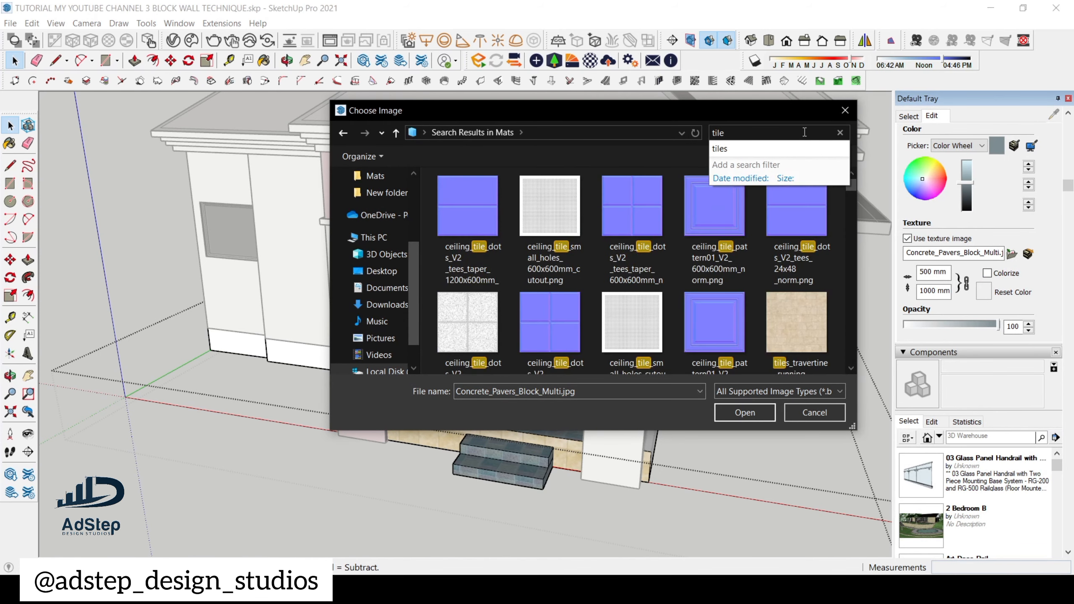
{"action": "key", "text": "BackSpace"}
{"action": "key", "text": "BackSpace"}
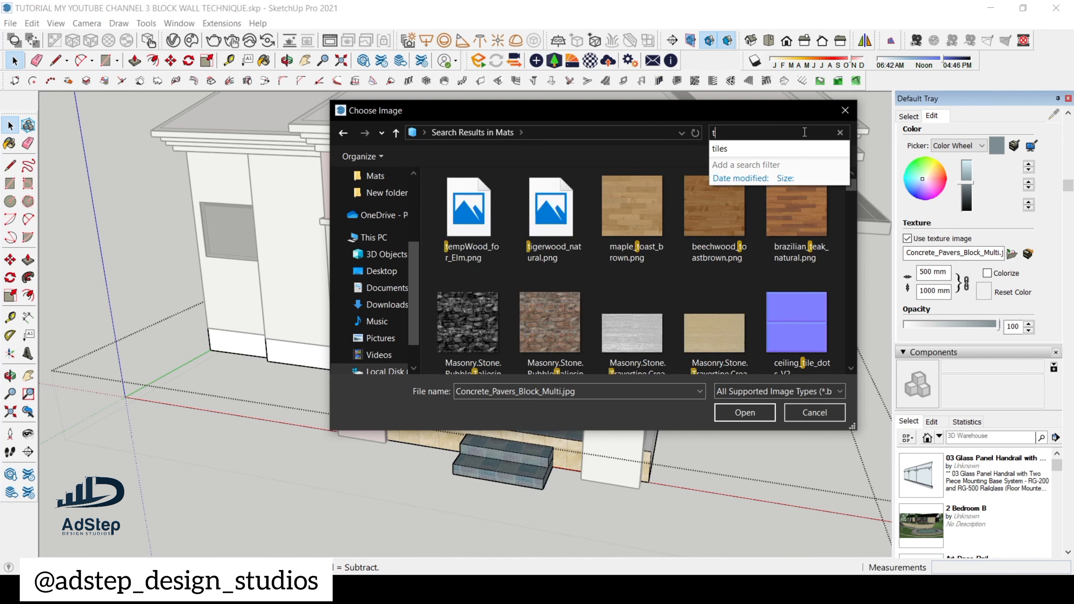
{"action": "type", "text": "floor tile"}
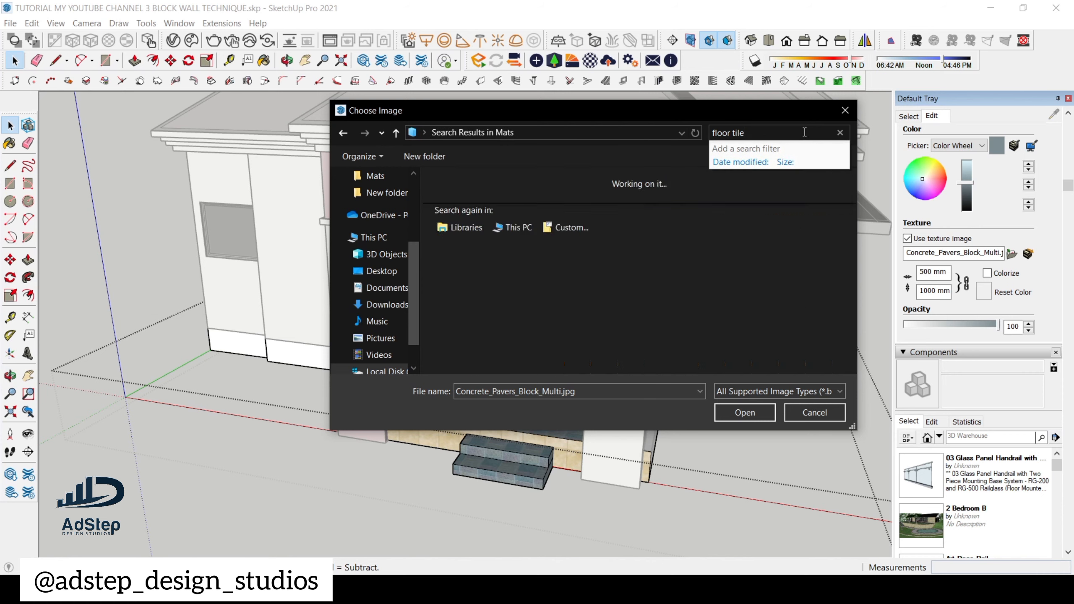
- Replace the material's texture image with Finishes.Flooring.Tile.Square.Grey.Dark.jpg
{"action": "scroll", "coordinate": [689, 271], "scroll_direction": "down", "scroll_amount": 5}
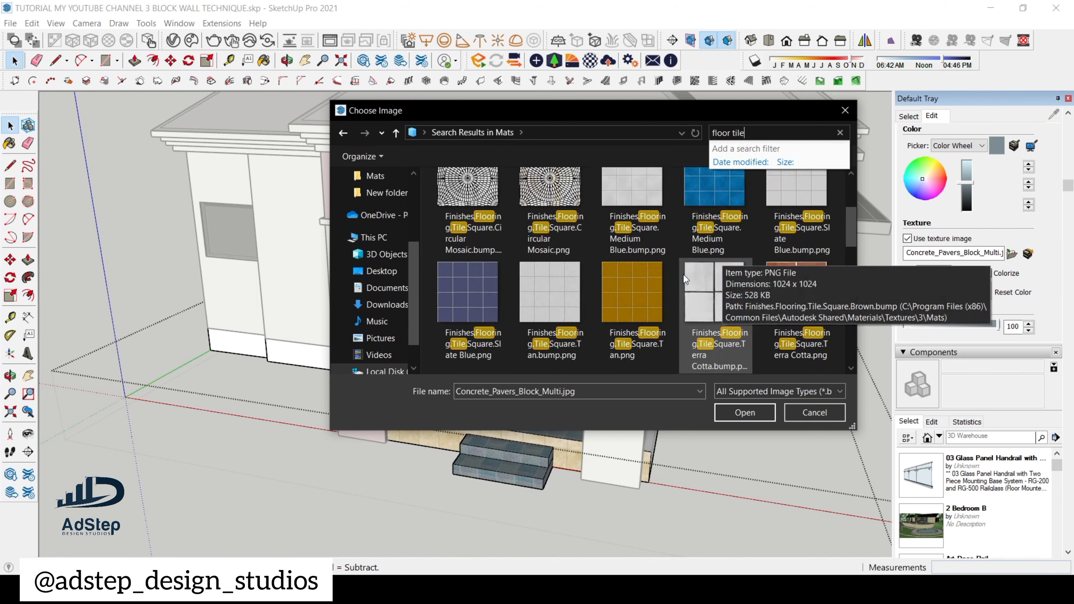
{"action": "scroll", "coordinate": [683, 274], "scroll_direction": "down", "scroll_amount": 3}
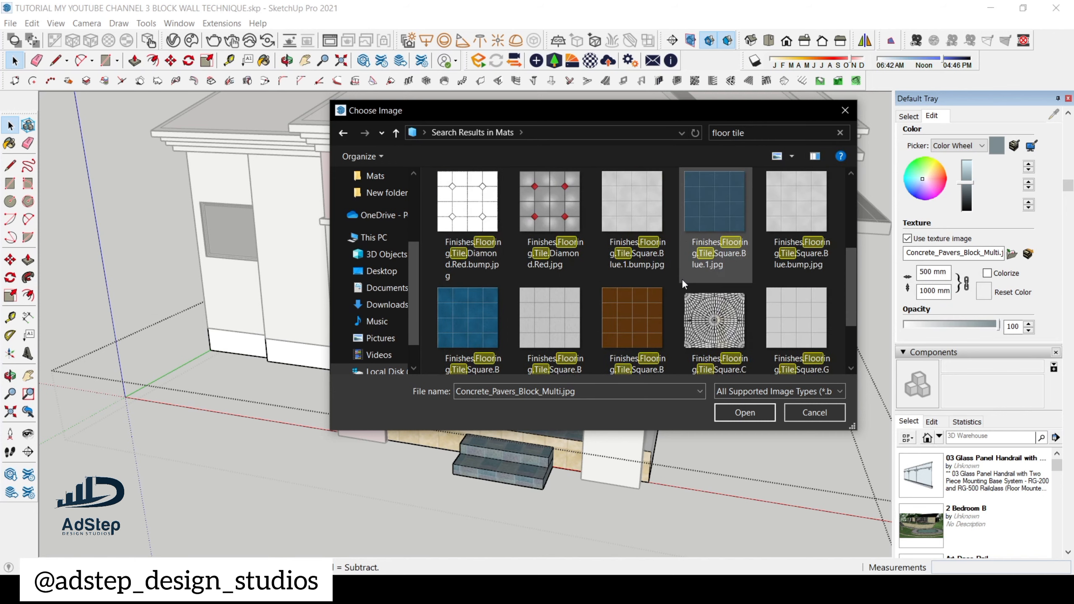
{"action": "scroll", "coordinate": [614, 282], "scroll_direction": "up", "scroll_amount": 3}
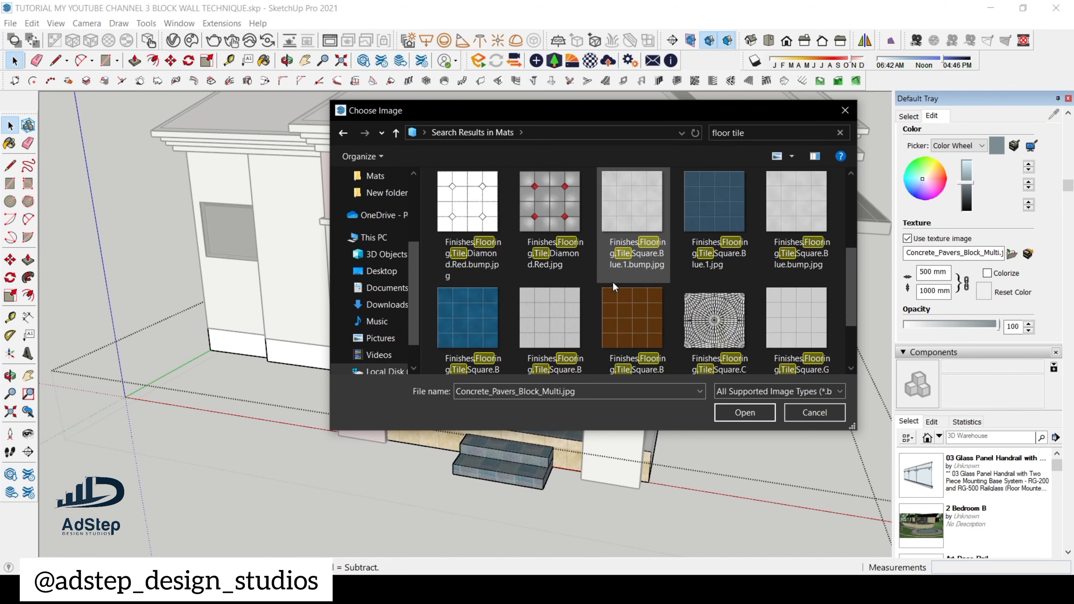
{"action": "scroll", "coordinate": [614, 285], "scroll_direction": "up", "scroll_amount": 1}
{"action": "scroll", "coordinate": [674, 246], "scroll_direction": "up", "scroll_amount": 8}
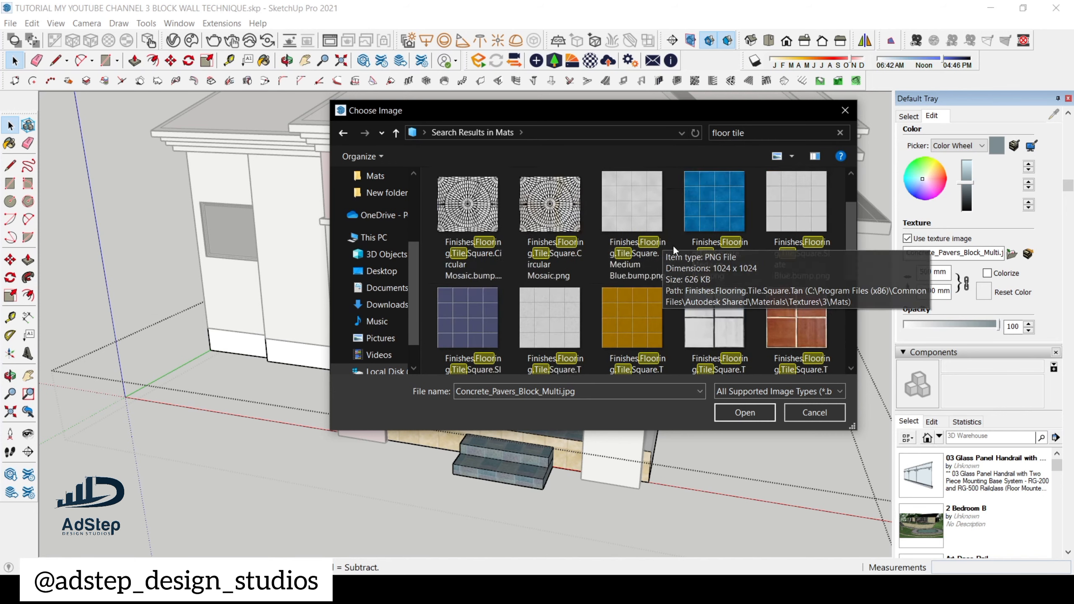
{"action": "scroll", "coordinate": [674, 247], "scroll_direction": "down", "scroll_amount": 5}
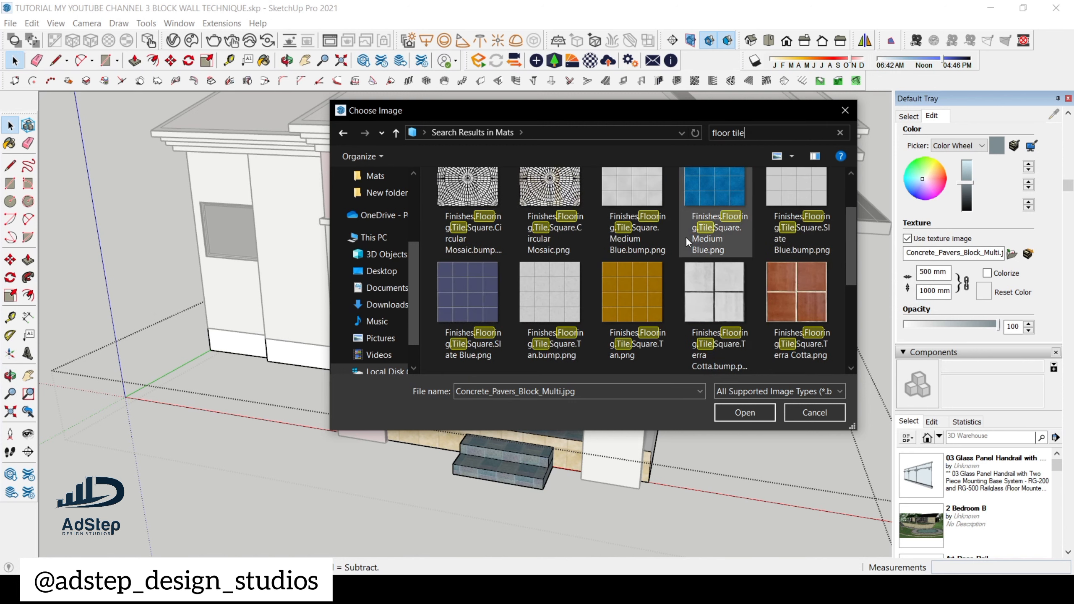
{"action": "scroll", "coordinate": [686, 237], "scroll_direction": "up", "scroll_amount": 3}
{"action": "scroll", "coordinate": [677, 241], "scroll_direction": "down", "scroll_amount": 3}
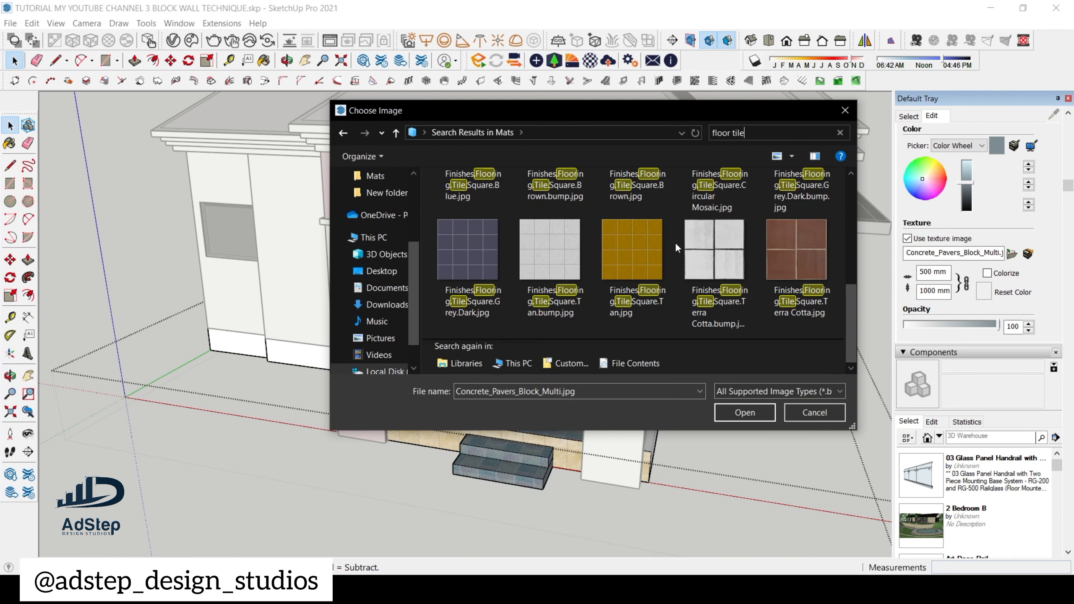
{"action": "left_click", "coordinate": [469, 258]}
{"action": "left_click", "coordinate": [744, 412]}
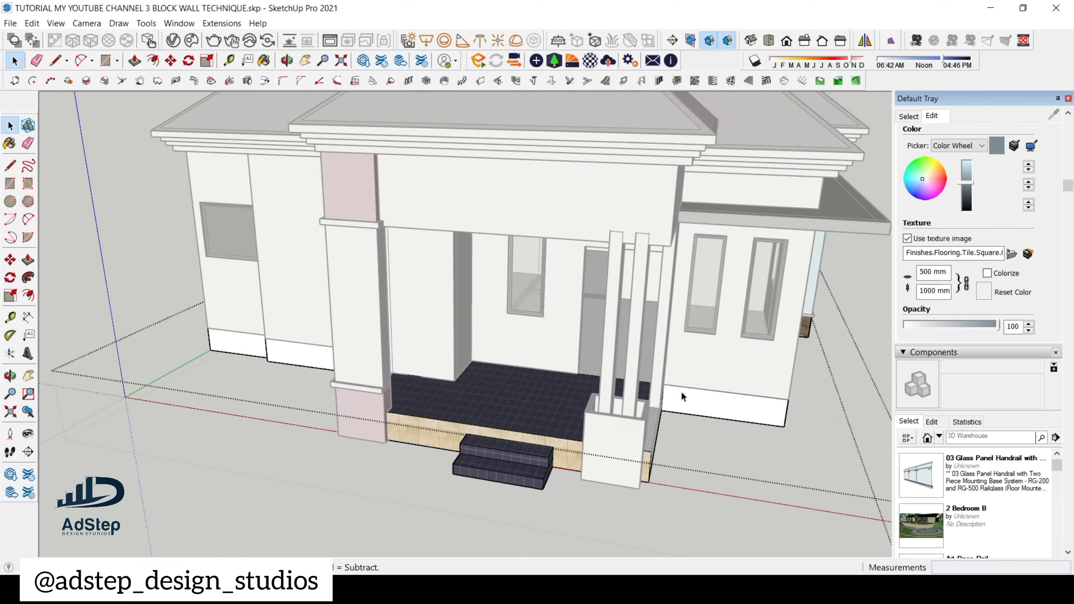
- Return to the Tile material library and exit editing of the house base group
{"action": "scroll", "coordinate": [458, 423], "scroll_direction": "up", "scroll_amount": 6}
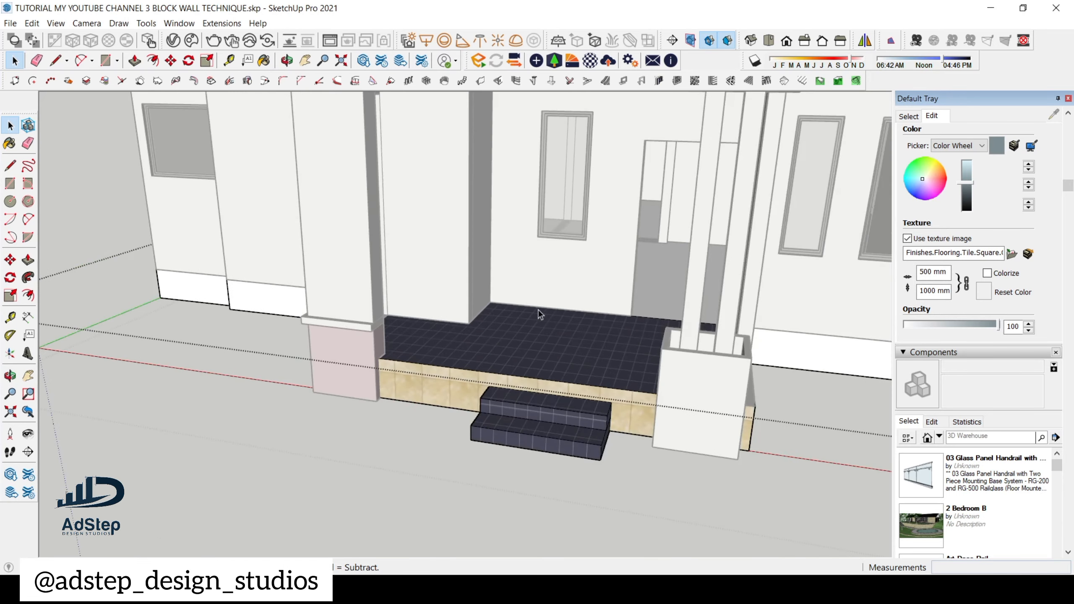
{"action": "middle_click_drag", "start_coordinate": [540, 314], "coordinate": [851, 185]}
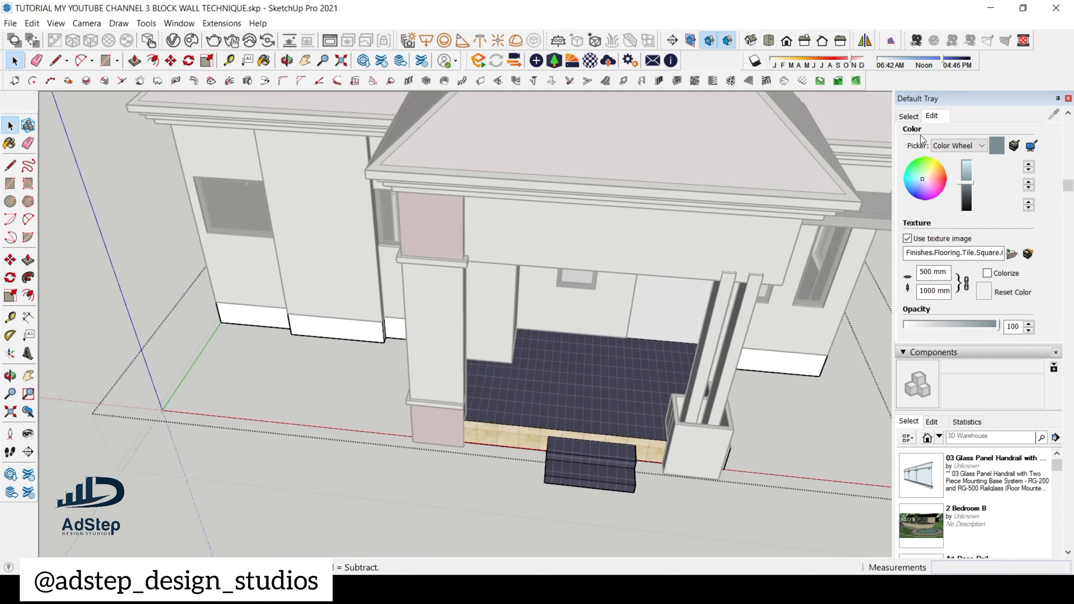
{"action": "scroll", "coordinate": [931, 169], "scroll_direction": "up", "scroll_amount": 5}
{"action": "left_click", "coordinate": [910, 319]}
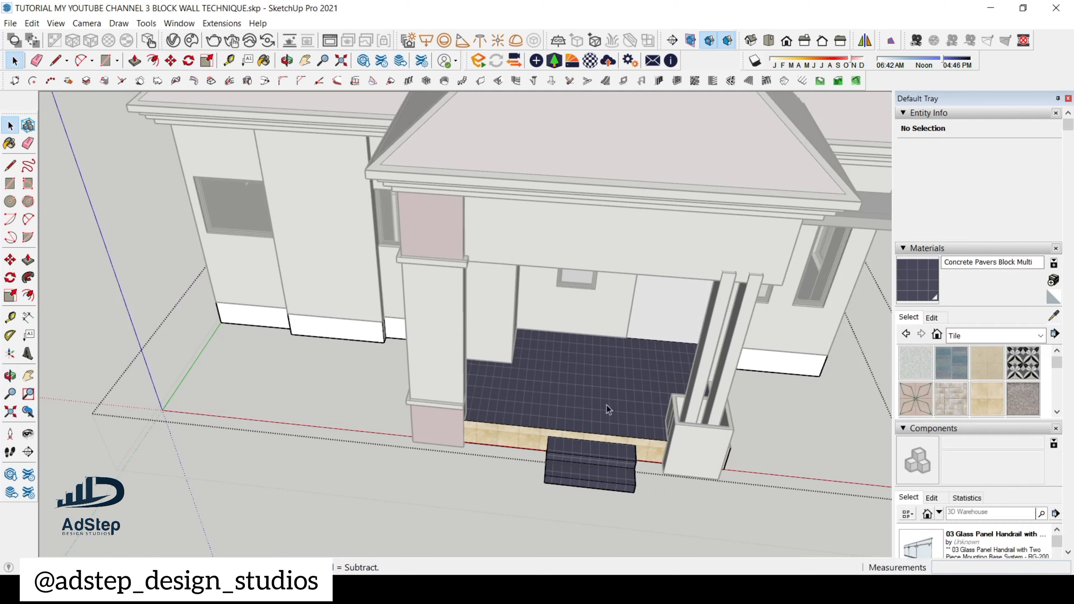
{"action": "scroll", "coordinate": [606, 404], "scroll_direction": "down", "scroll_amount": 5}
{"action": "middle_click_drag", "start_coordinate": [611, 369], "coordinate": [530, 322]}
{"action": "left_click", "coordinate": [497, 424]}
{"action": "scroll", "coordinate": [497, 423], "scroll_direction": "up", "scroll_amount": 10}
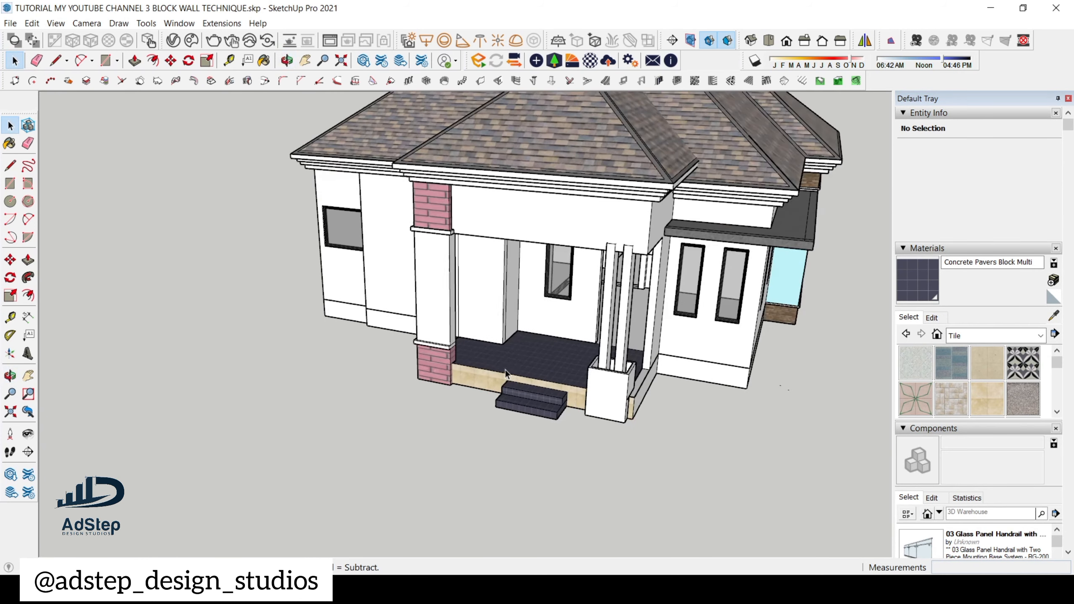
{"action": "scroll", "coordinate": [558, 345], "scroll_direction": "down", "scroll_amount": 6}
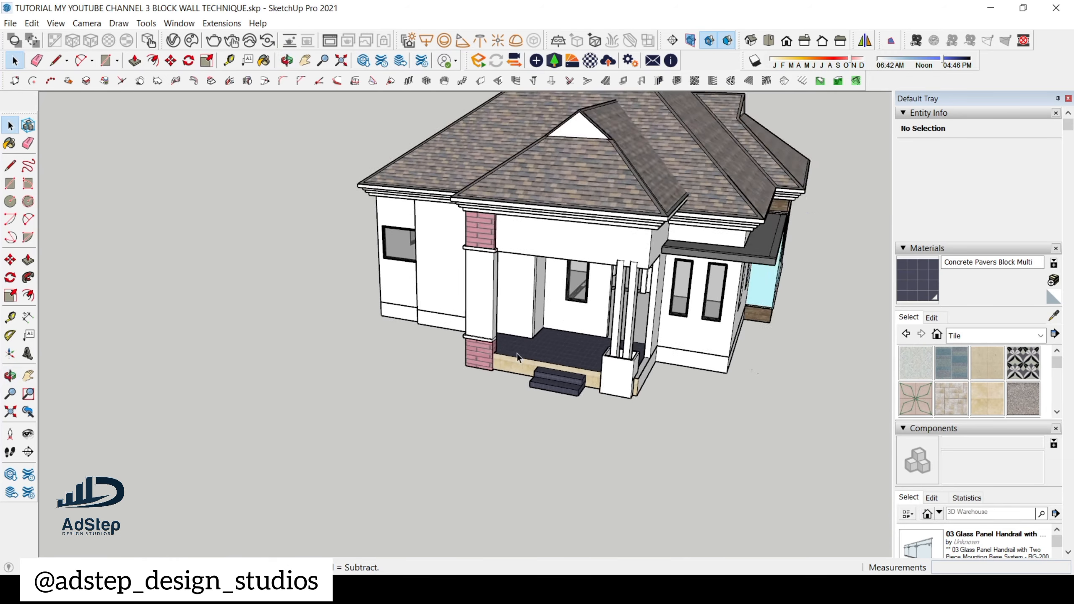
{"action": "middle_click_drag", "start_coordinate": [520, 351], "coordinate": [543, 296]}
{"action": "scroll", "coordinate": [544, 296], "scroll_direction": "up", "scroll_amount": 1}
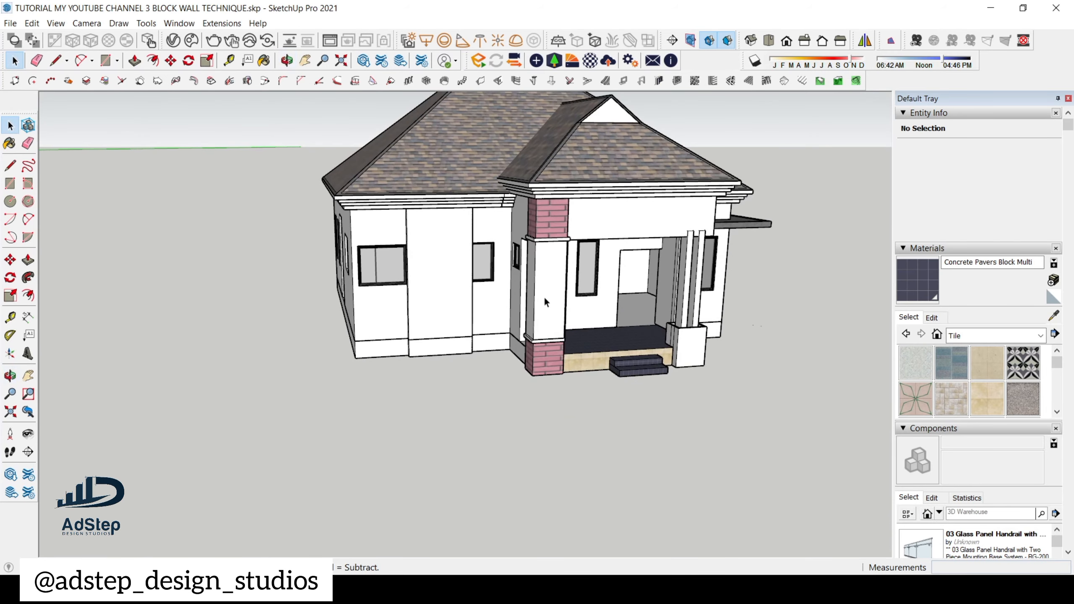
{"action": "scroll", "coordinate": [573, 329], "scroll_direction": "up", "scroll_amount": 2}
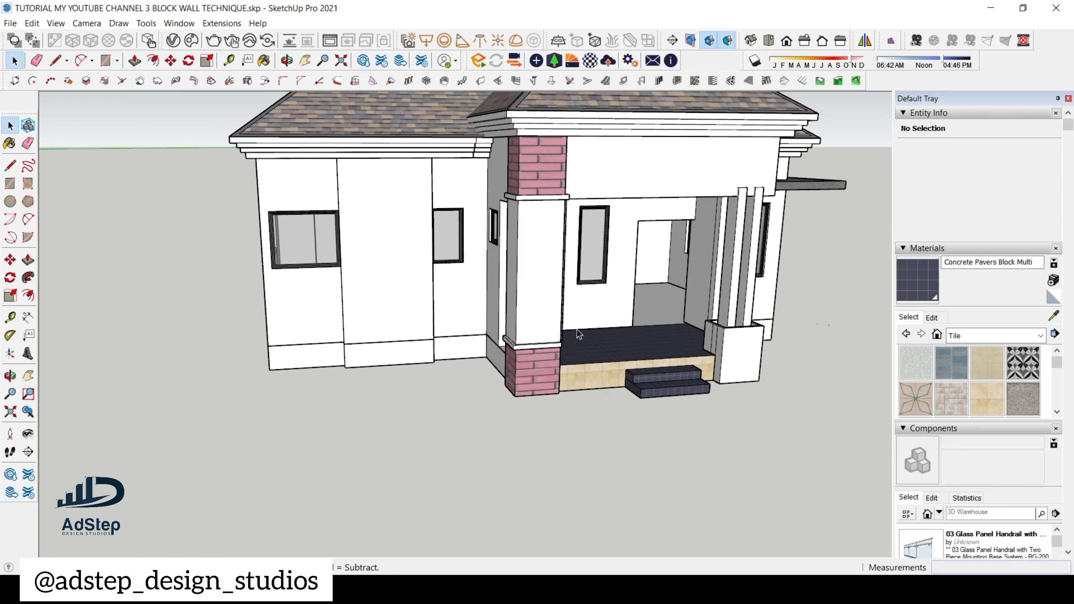
- Open the house base group for editing and select the short front plinth face at the corner of the house
{"action": "scroll", "coordinate": [615, 324], "scroll_direction": "down", "scroll_amount": 4}
{"action": "middle_click_drag", "start_coordinate": [615, 323], "coordinate": [669, 376]}
{"action": "scroll", "coordinate": [339, 341], "scroll_direction": "up", "scroll_amount": 3}
{"action": "scroll", "coordinate": [585, 343], "scroll_direction": "up", "scroll_amount": 5}
{"action": "triple_click", "coordinate": [551, 380]}
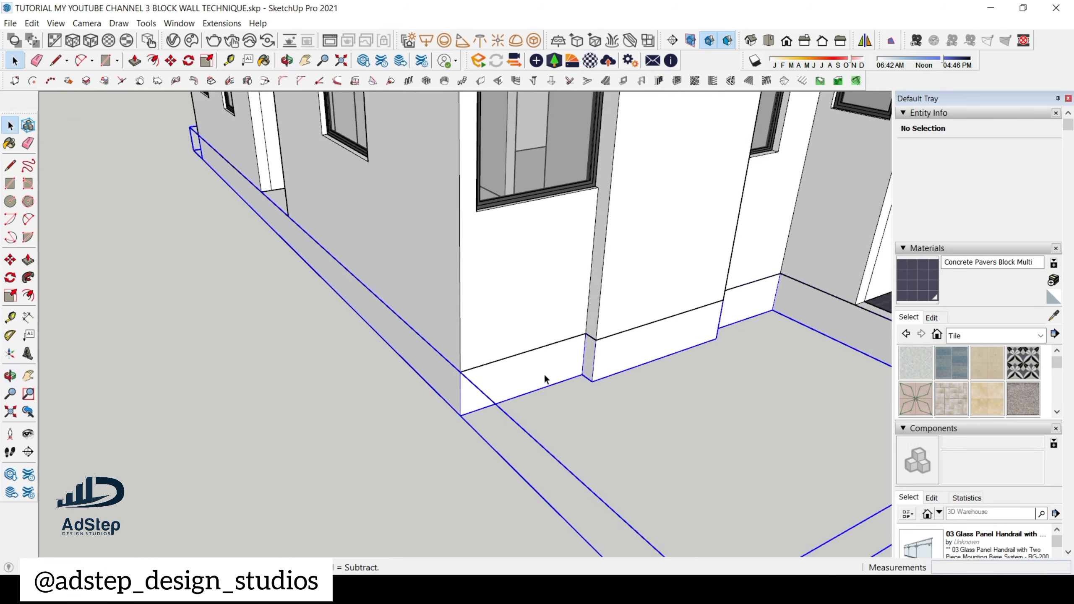
{"action": "scroll", "coordinate": [545, 380], "scroll_direction": "down", "scroll_amount": 4}
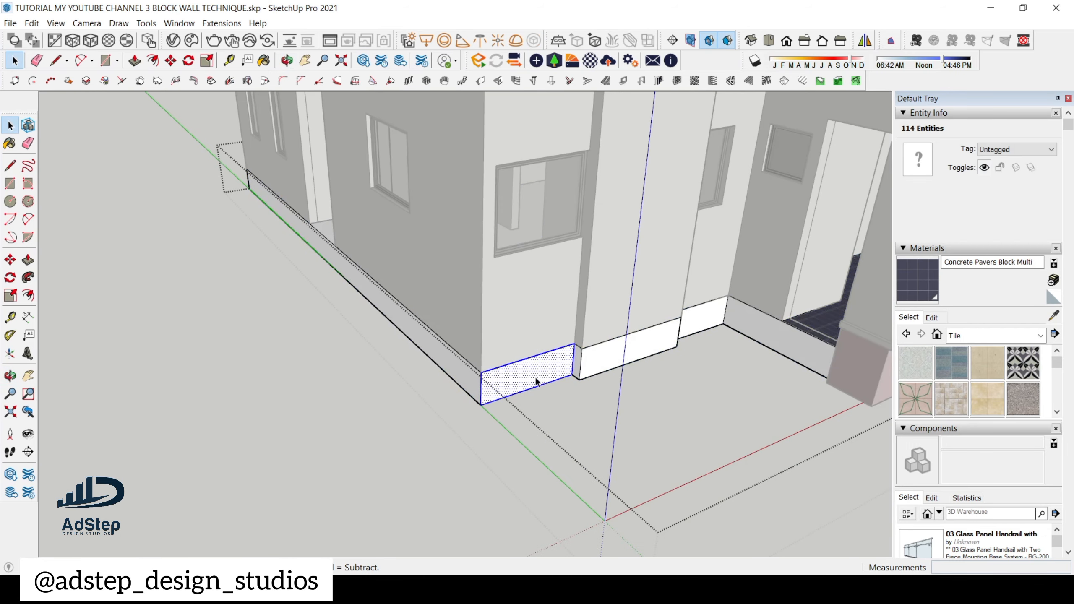
{"action": "scroll", "coordinate": [535, 382], "scroll_direction": "up", "scroll_amount": 3}
{"action": "left_click", "coordinate": [551, 384]}
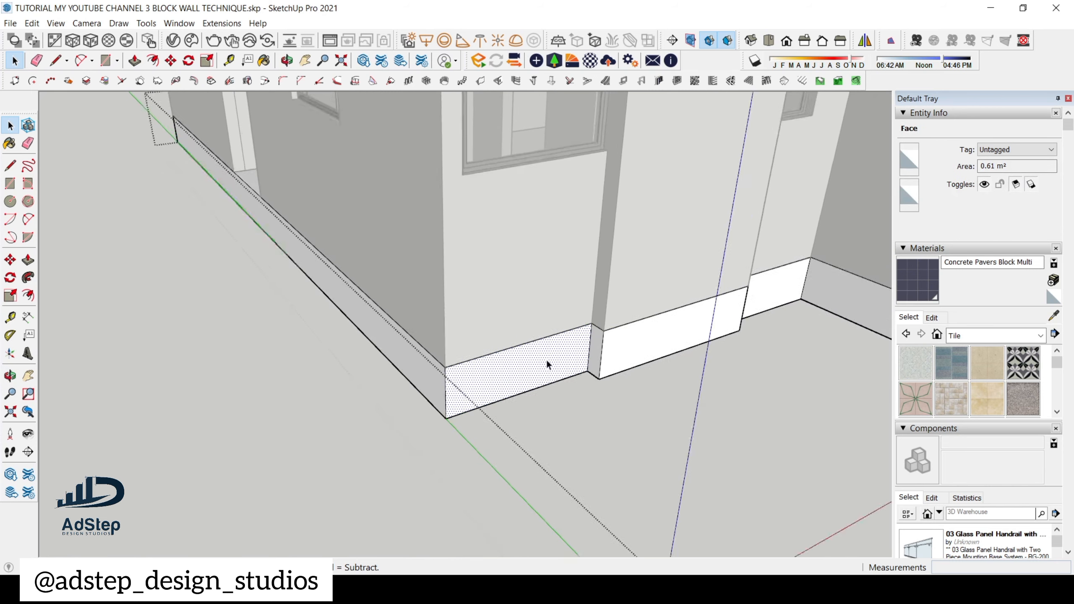
{"action": "scroll", "coordinate": [493, 383], "scroll_direction": "down", "scroll_amount": 3}
{"action": "scroll", "coordinate": [498, 384], "scroll_direction": "up", "scroll_amount": 3}
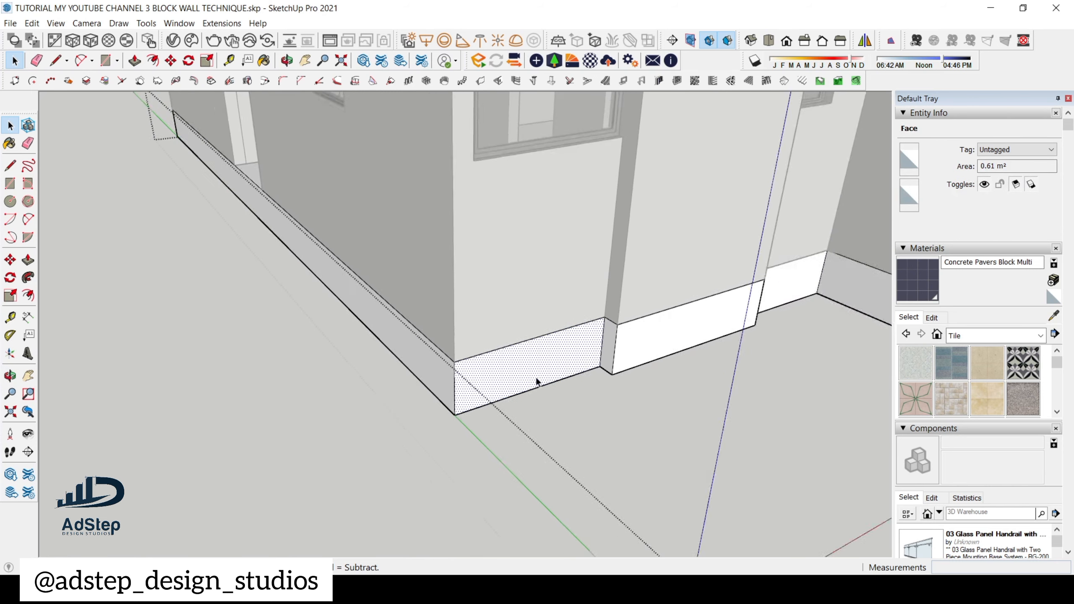
{"action": "scroll", "coordinate": [536, 381], "scroll_direction": "down", "scroll_amount": 1}
{"action": "scroll", "coordinate": [553, 379], "scroll_direction": "up", "scroll_amount": 5}
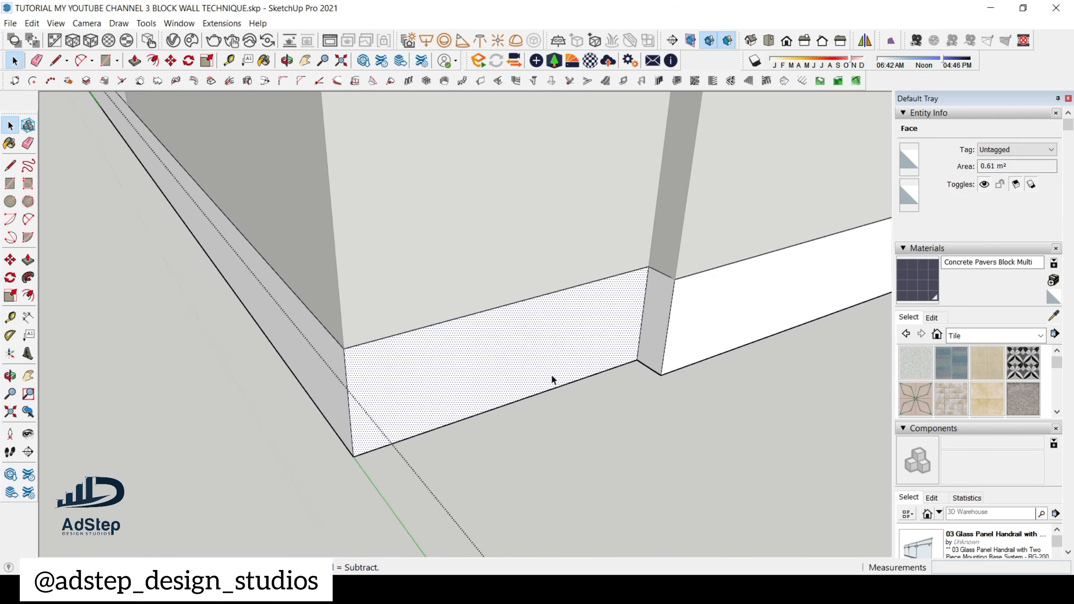
- Draw a rectangle over the corner plinth face and turn the face with its edges into a group
{"action": "key", "text": "r"}
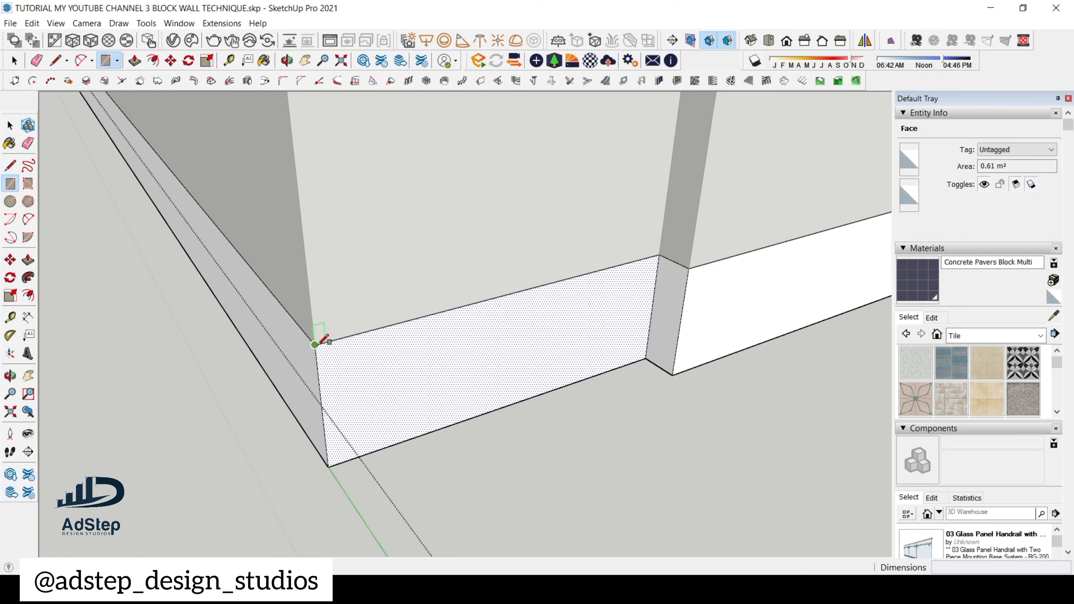
{"action": "left_click", "coordinate": [315, 344]}
{"action": "left_click", "coordinate": [646, 359]}
{"action": "key", "text": "space"}
{"action": "left_click", "coordinate": [561, 363]}
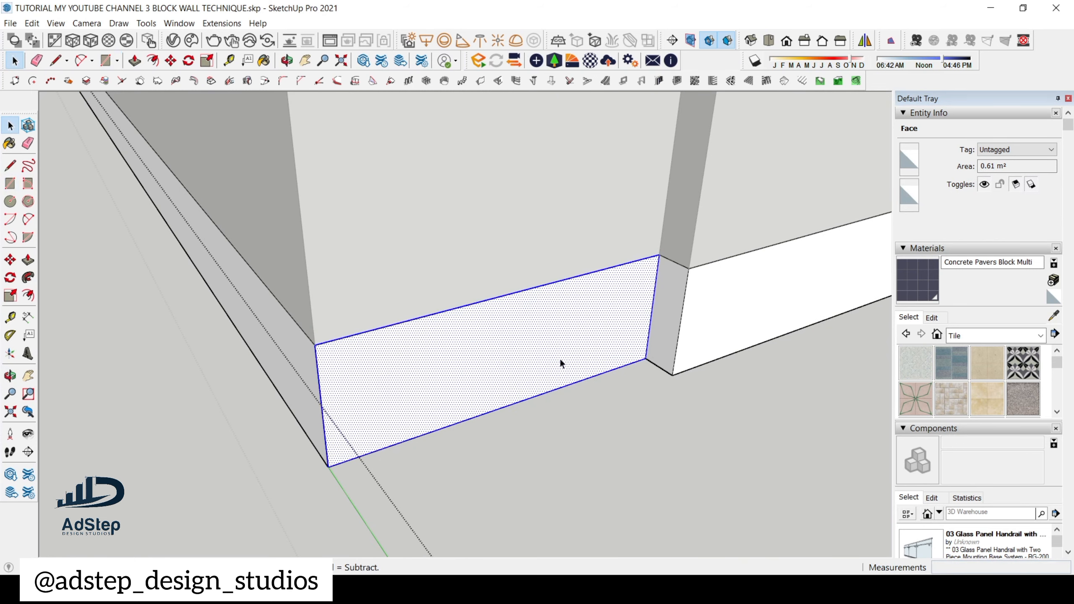
{"action": "right_click", "coordinate": [559, 358]}
{"action": "left_click", "coordinate": [652, 218]}
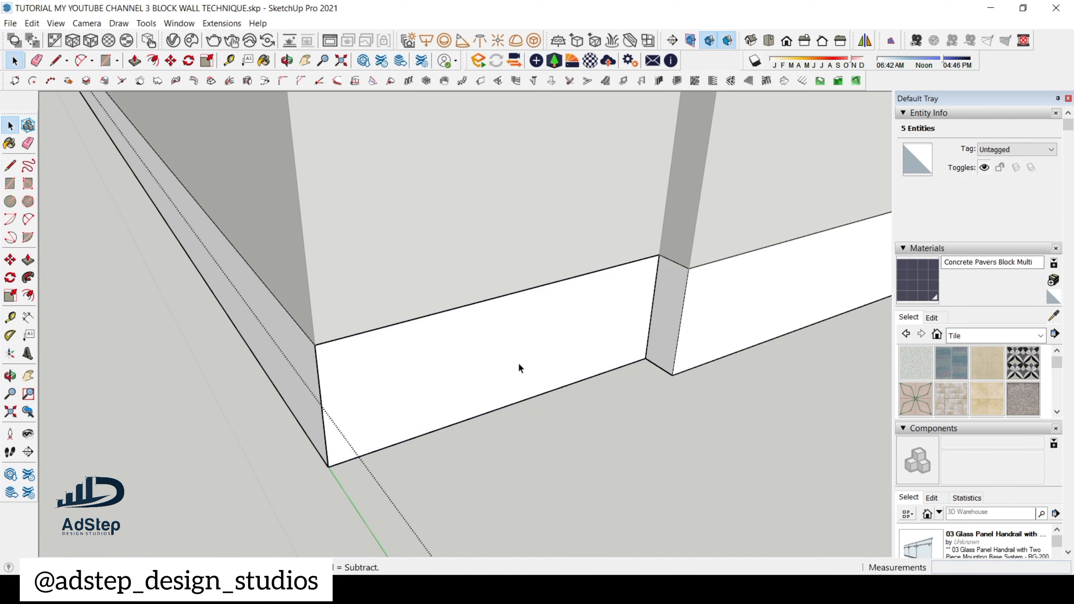
- Open the new plinth face group and extrude the face 600 mm outward from the wall
{"action": "double_click", "coordinate": [518, 363]}
{"action": "left_click", "coordinate": [498, 376]}
{"action": "key", "text": "p"}
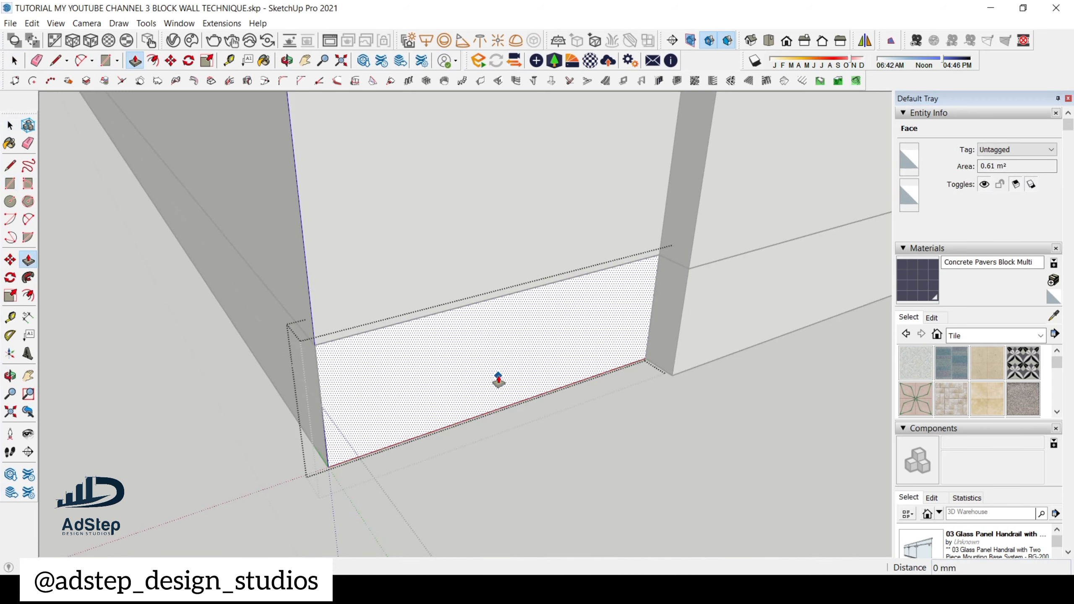
{"action": "left_click", "coordinate": [499, 376]}
{"action": "scroll", "coordinate": [499, 378], "scroll_direction": "down", "scroll_amount": 5}
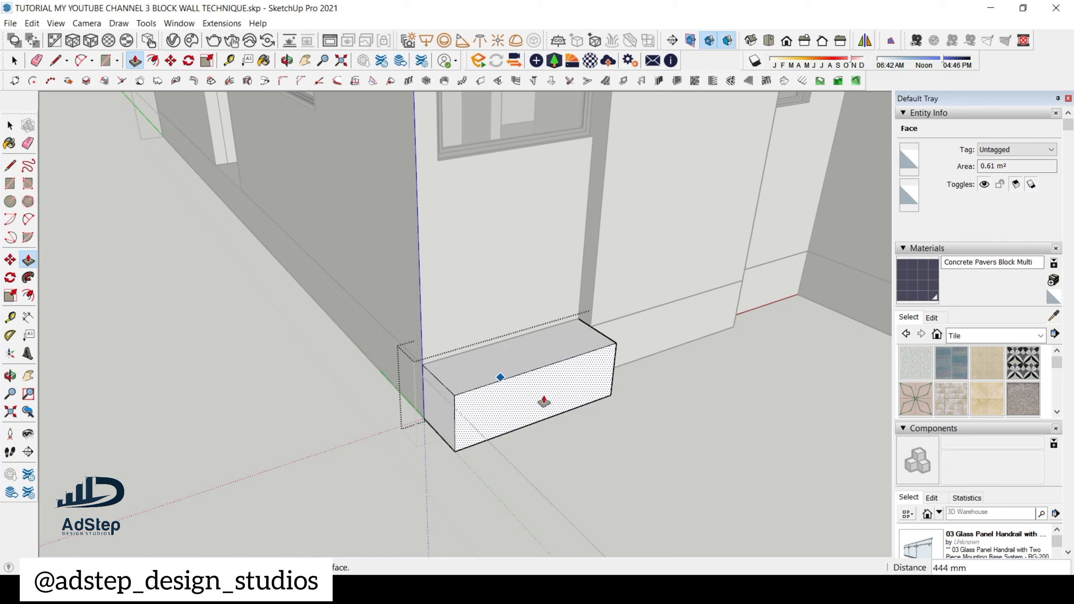
{"action": "left_click", "coordinate": [559, 416]}
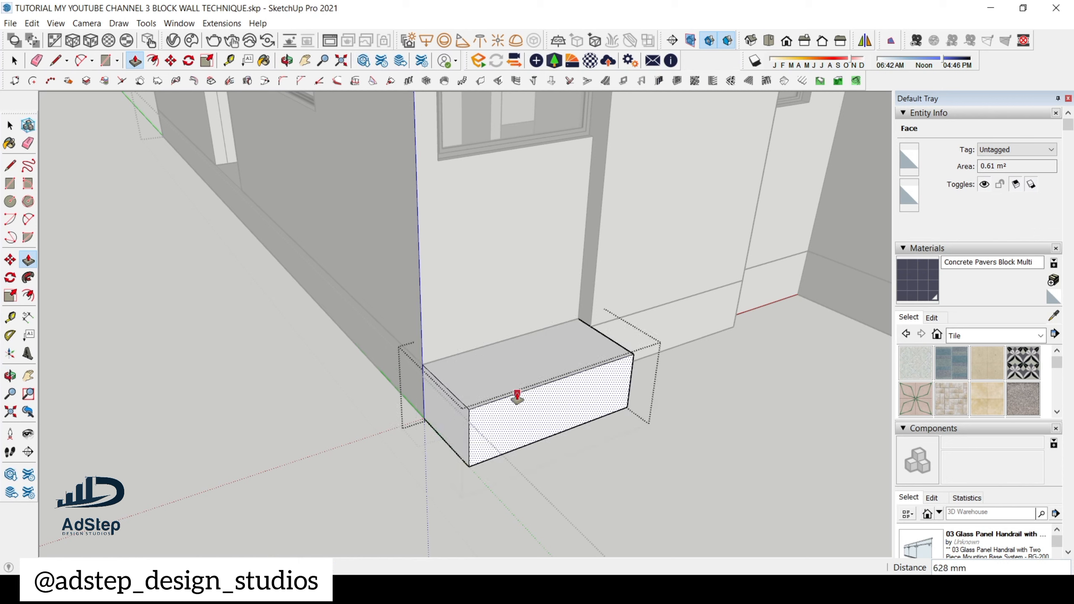
{"action": "key", "text": "ctrl+z"}
{"action": "left_click", "coordinate": [516, 378]}
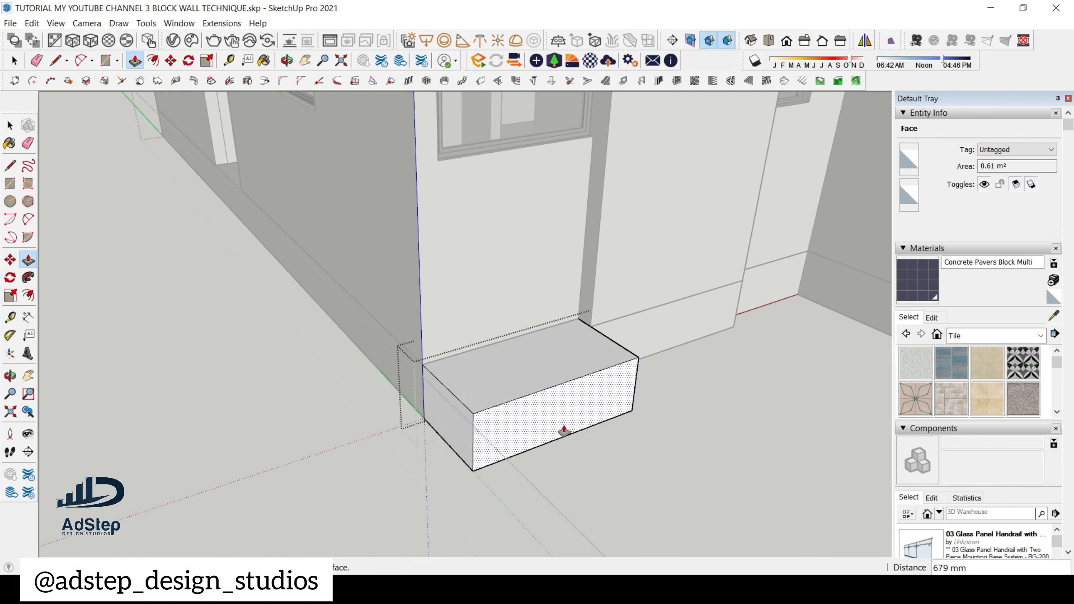
{"action": "type", "text": "600"}
{"action": "key", "text": "Return"}
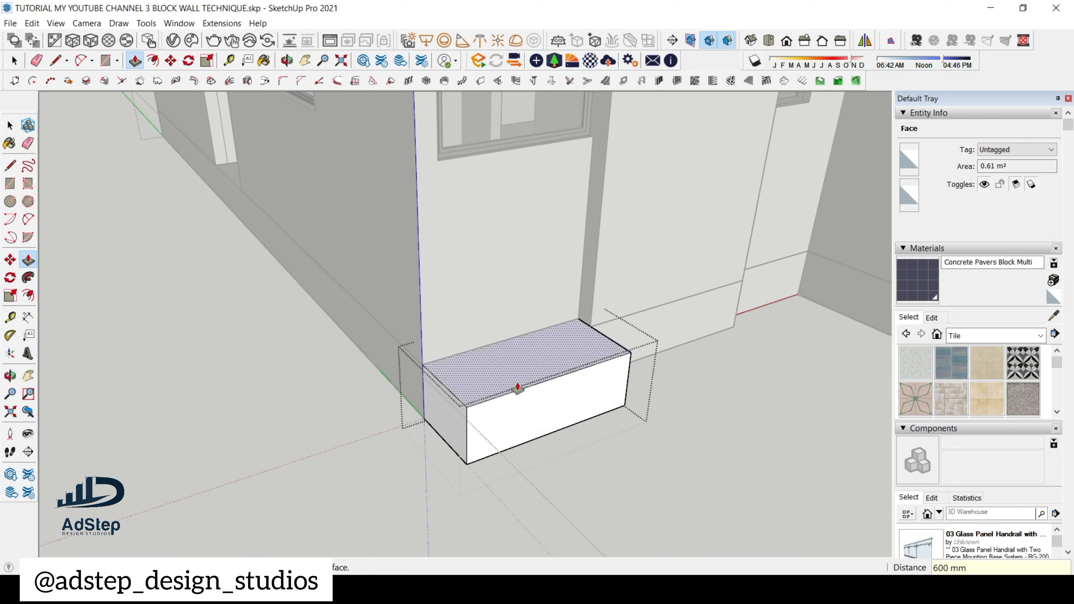
- Offset the top face of the extruded box 50 mm inward to outline a planter rim
{"action": "middle_click_drag", "start_coordinate": [479, 385], "coordinate": [396, 387]}
{"action": "scroll", "coordinate": [396, 387], "scroll_direction": "up", "scroll_amount": 2}
{"action": "left_click", "coordinate": [413, 381]}
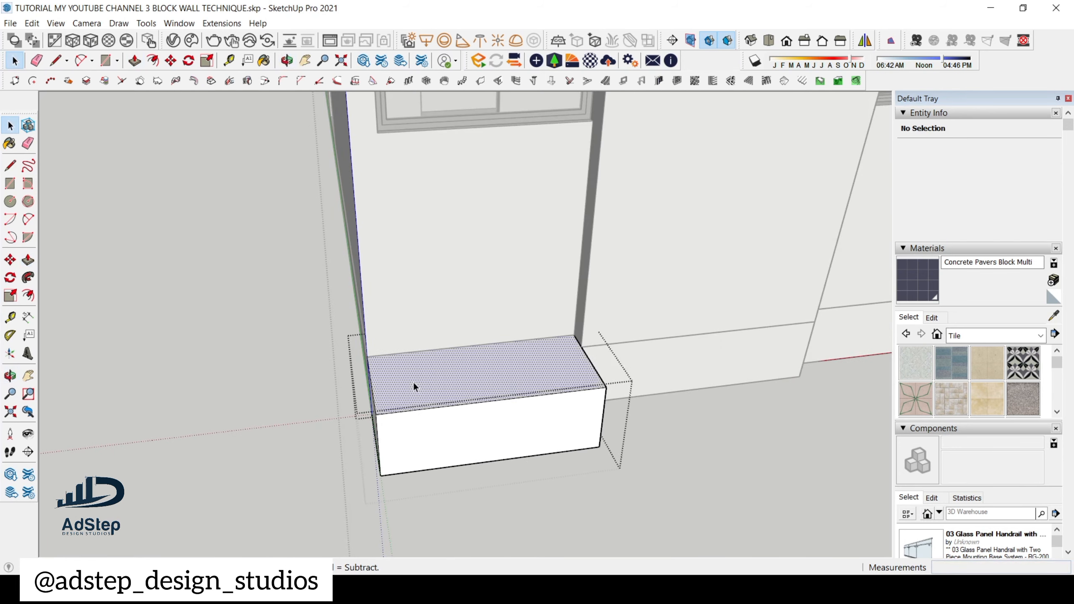
{"action": "left_click", "coordinate": [28, 295]}
{"action": "scroll", "coordinate": [311, 378], "scroll_direction": "up", "scroll_amount": 2}
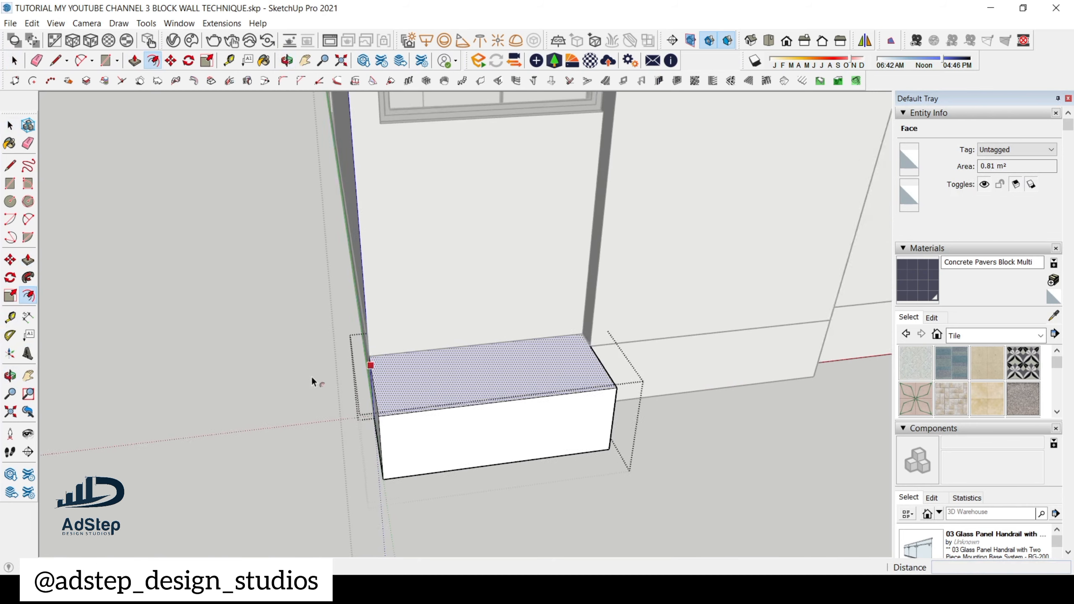
{"action": "left_click", "coordinate": [377, 373]}
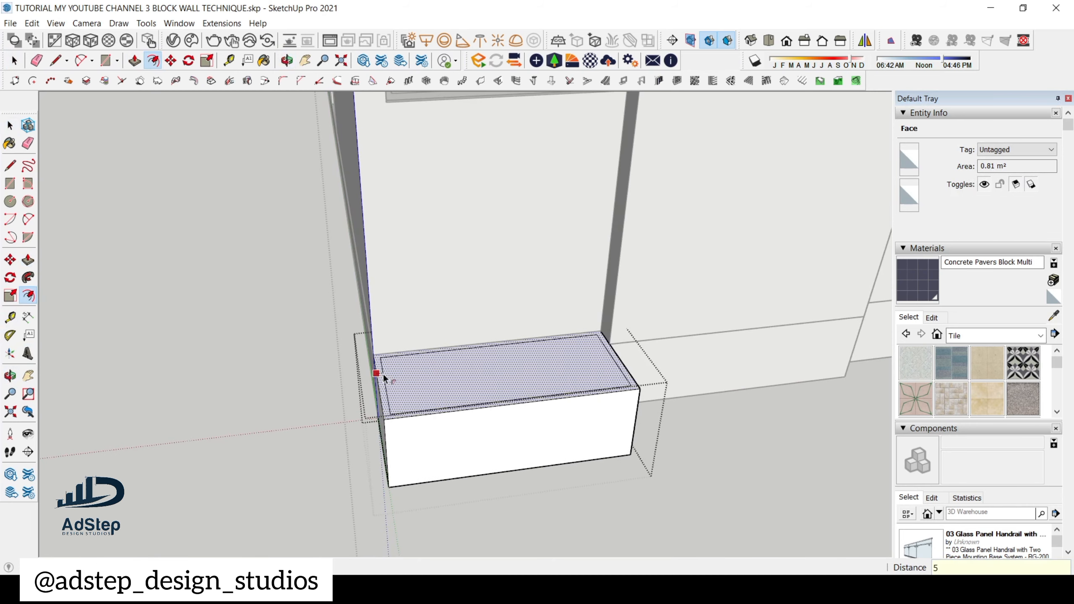
{"action": "type", "text": "50"}
{"action": "key", "text": "Return"}
- Push the inner top face of the planter box down about 80 mm to hollow it out
{"action": "scroll", "coordinate": [411, 383], "scroll_direction": "up", "scroll_amount": 3}
{"action": "key", "text": "space"}
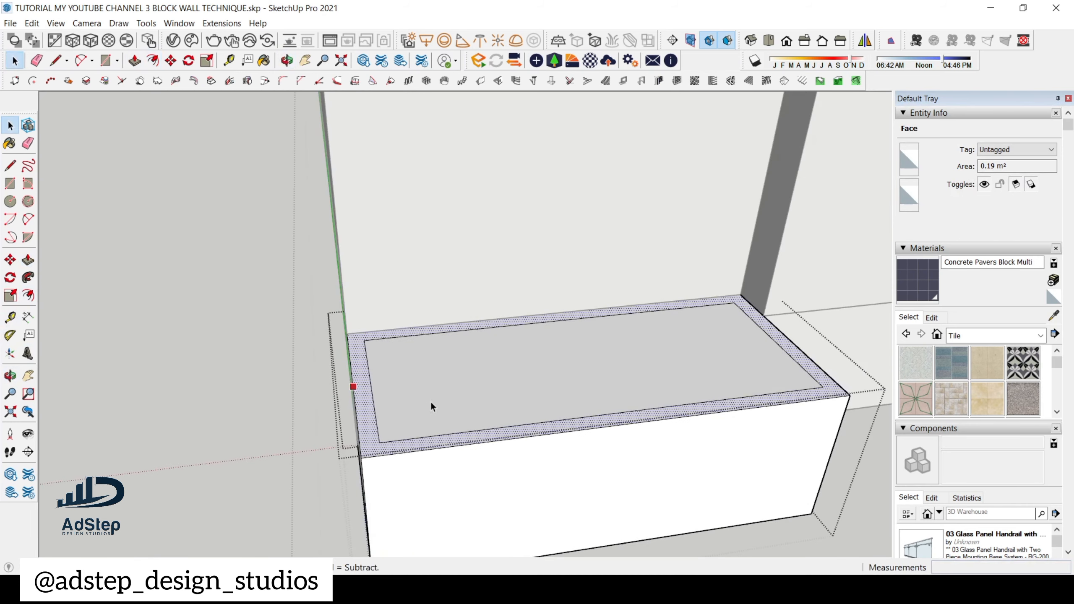
{"action": "left_click", "coordinate": [432, 404]}
{"action": "key", "text": "p"}
{"action": "left_click", "coordinate": [427, 408]}
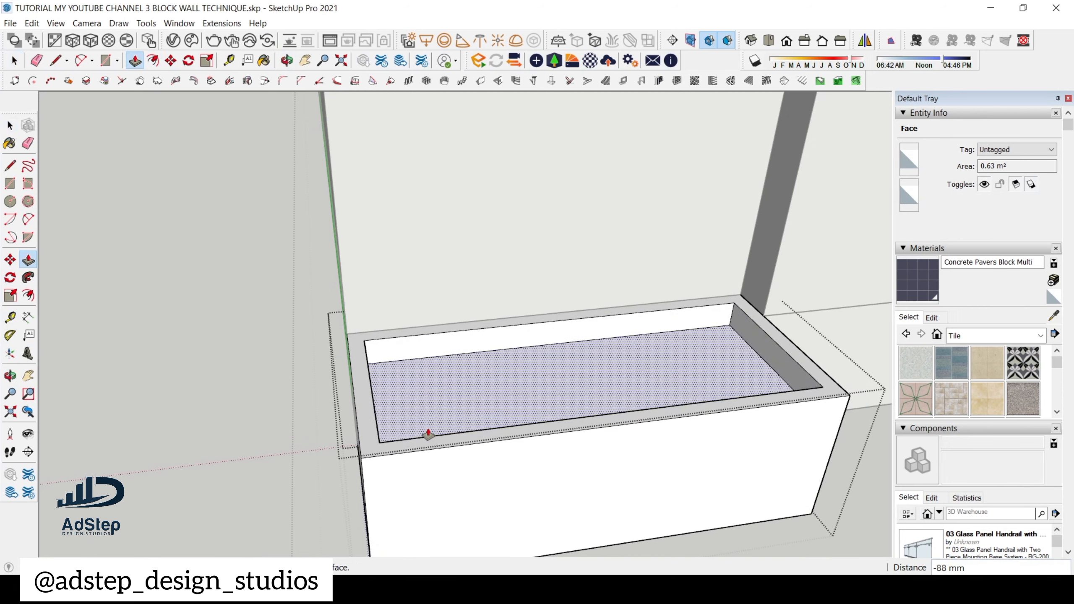
{"action": "scroll", "coordinate": [427, 426], "scroll_direction": "down", "scroll_amount": 2}
{"action": "scroll", "coordinate": [478, 365], "scroll_direction": "down", "scroll_amount": 2}
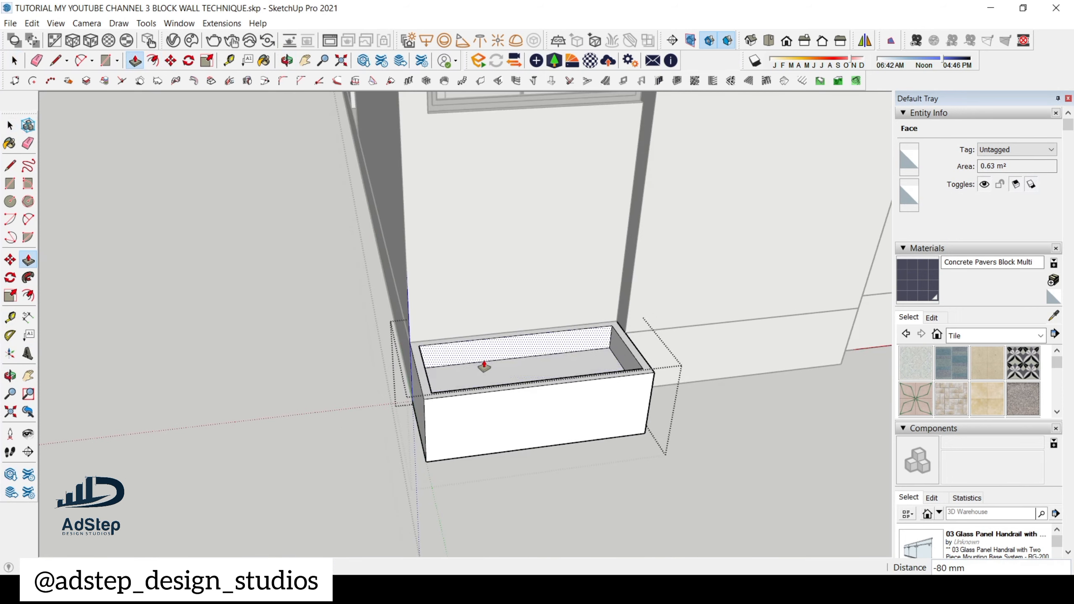
{"action": "scroll", "coordinate": [491, 373], "scroll_direction": "down", "scroll_amount": 1}
- Offset the planter's rim face 50 mm outward to form an overhanging border
{"action": "middle_click_drag", "start_coordinate": [497, 382], "coordinate": [295, 289]}
{"action": "middle_click_drag", "start_coordinate": [516, 367], "coordinate": [580, 344]}
{"action": "scroll", "coordinate": [499, 344], "scroll_direction": "down", "scroll_amount": 4}
{"action": "middle_click_drag", "start_coordinate": [490, 341], "coordinate": [660, 343]}
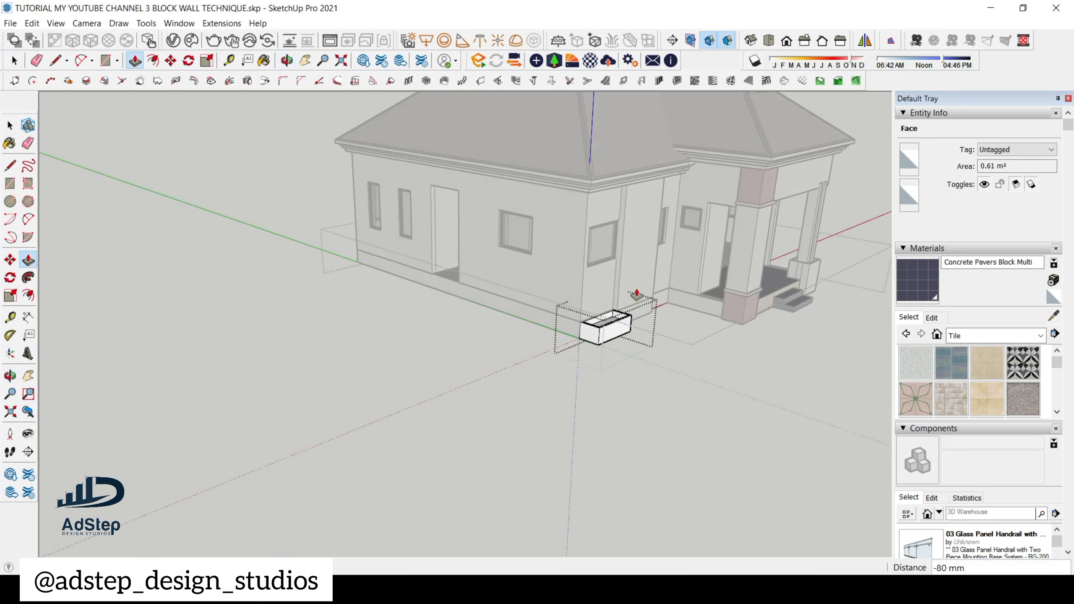
{"action": "scroll", "coordinate": [629, 300], "scroll_direction": "up", "scroll_amount": 3}
{"action": "scroll", "coordinate": [634, 332], "scroll_direction": "up", "scroll_amount": 4}
{"action": "key", "text": "space"}
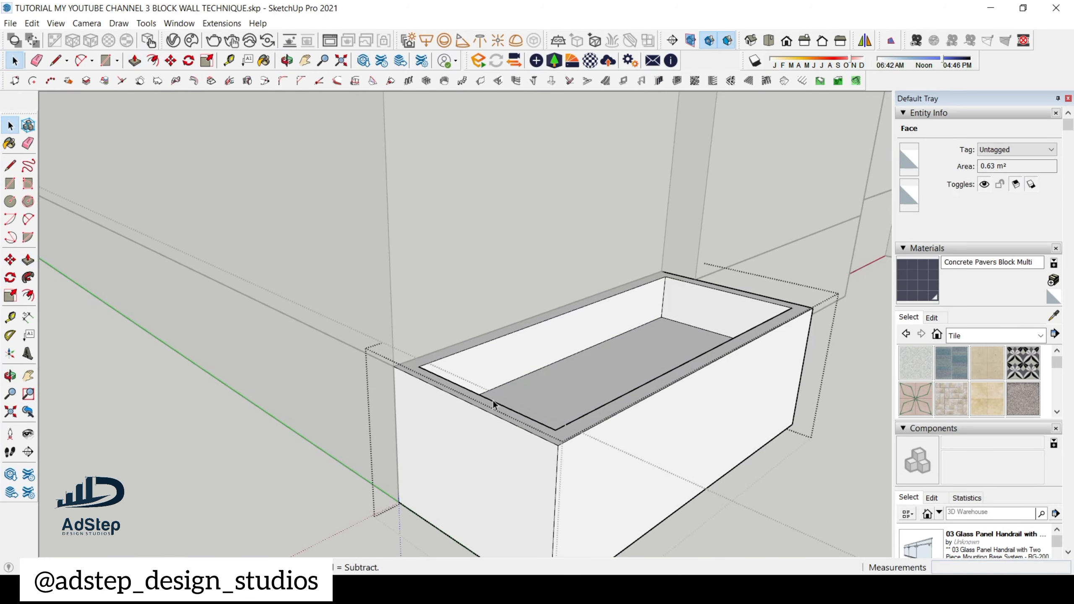
{"action": "left_click", "coordinate": [493, 412]}
{"action": "left_click", "coordinate": [28, 295]}
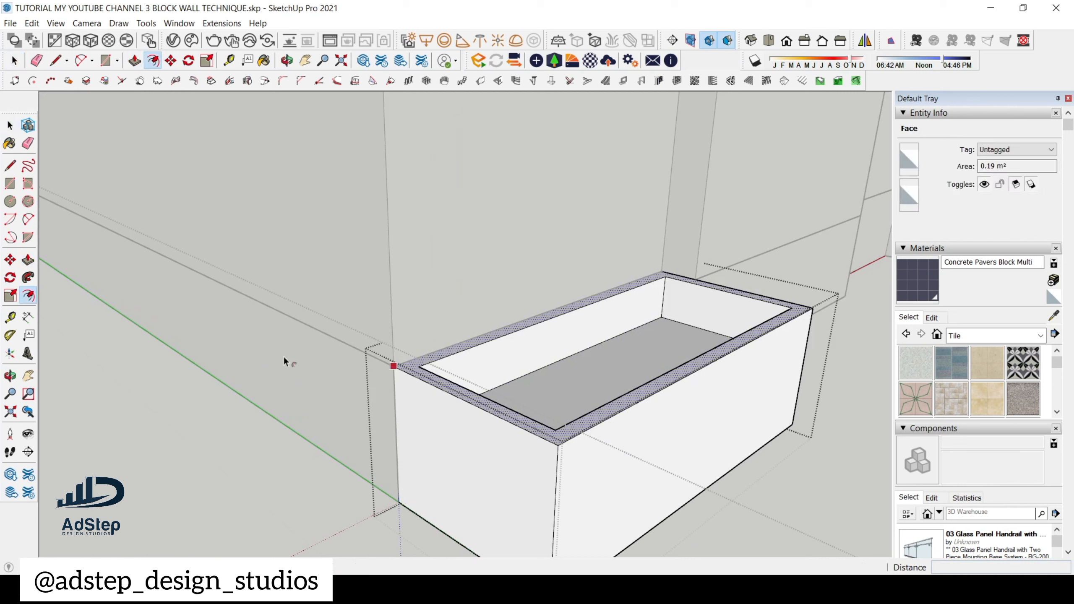
{"action": "left_click", "coordinate": [437, 390]}
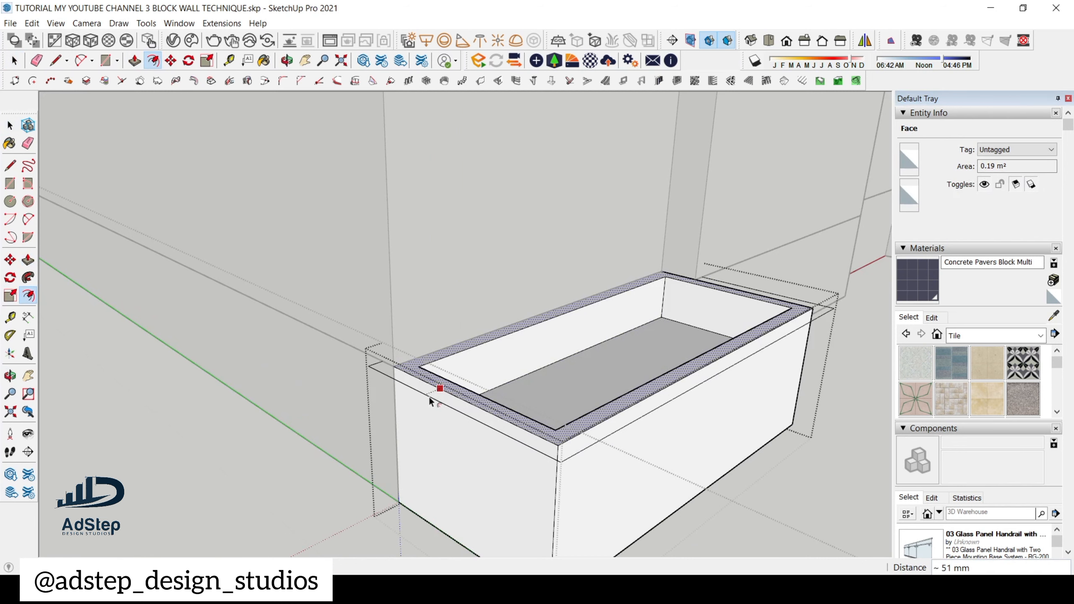
{"action": "type", "text": "50"}
{"action": "key", "text": "Return"}
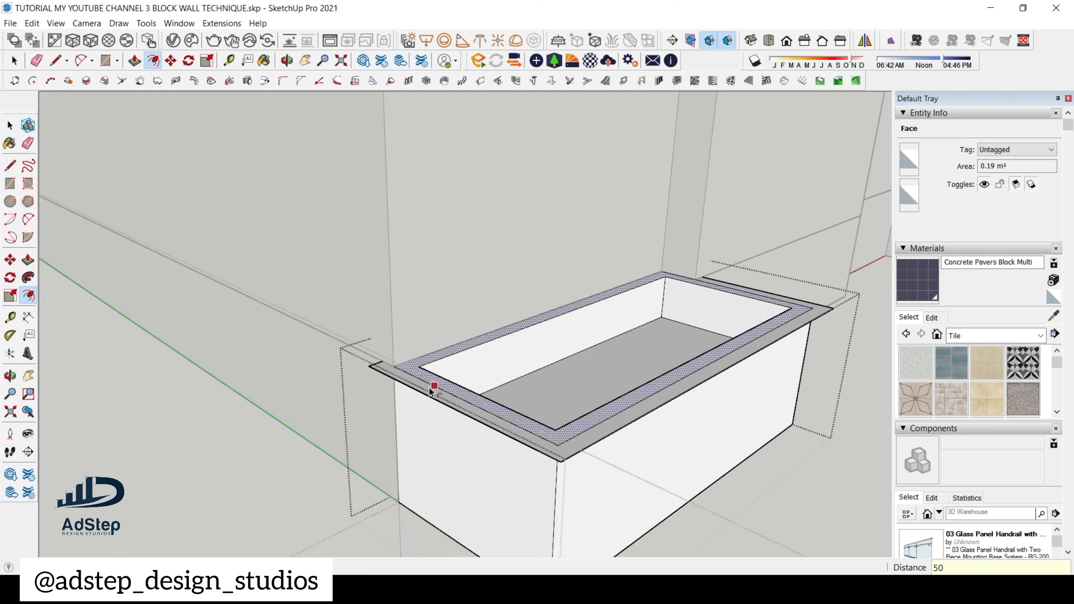
- Draw lines along the wall faces to close both ends of the planter's overhanging border
{"action": "scroll", "coordinate": [404, 354], "scroll_direction": "up", "scroll_amount": 4}
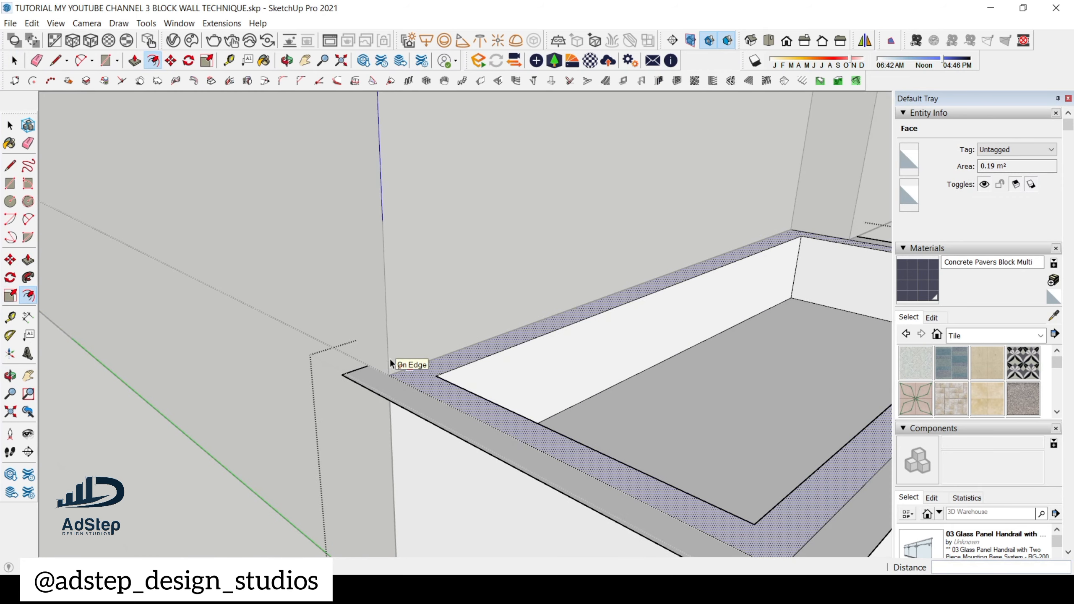
{"action": "key", "text": "l"}
{"action": "scroll", "coordinate": [372, 375], "scroll_direction": "down", "scroll_amount": 5}
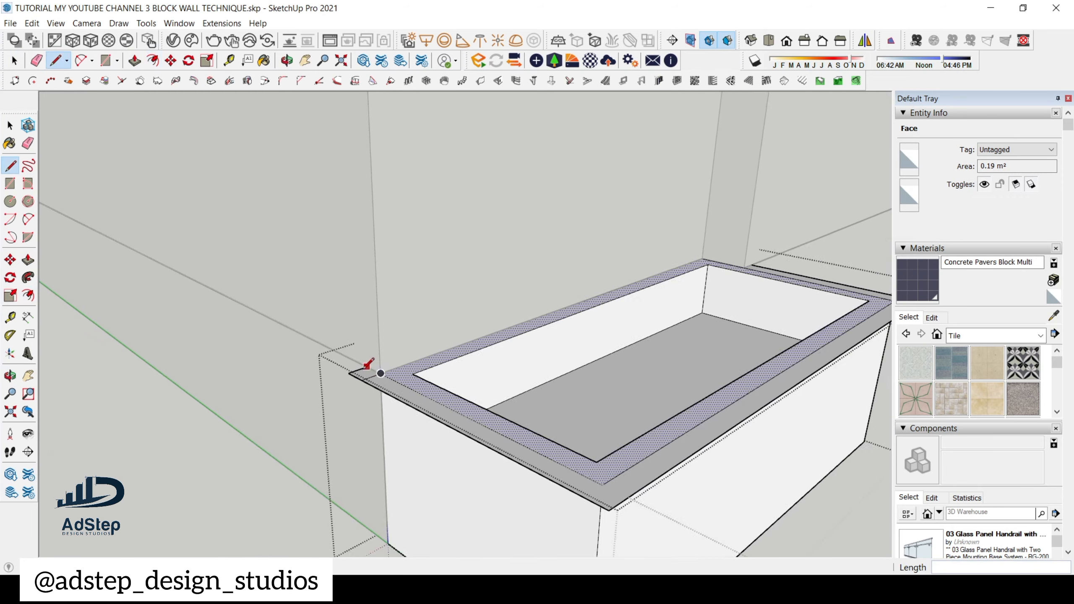
{"action": "scroll", "coordinate": [637, 336], "scroll_direction": "up", "scroll_amount": 6}
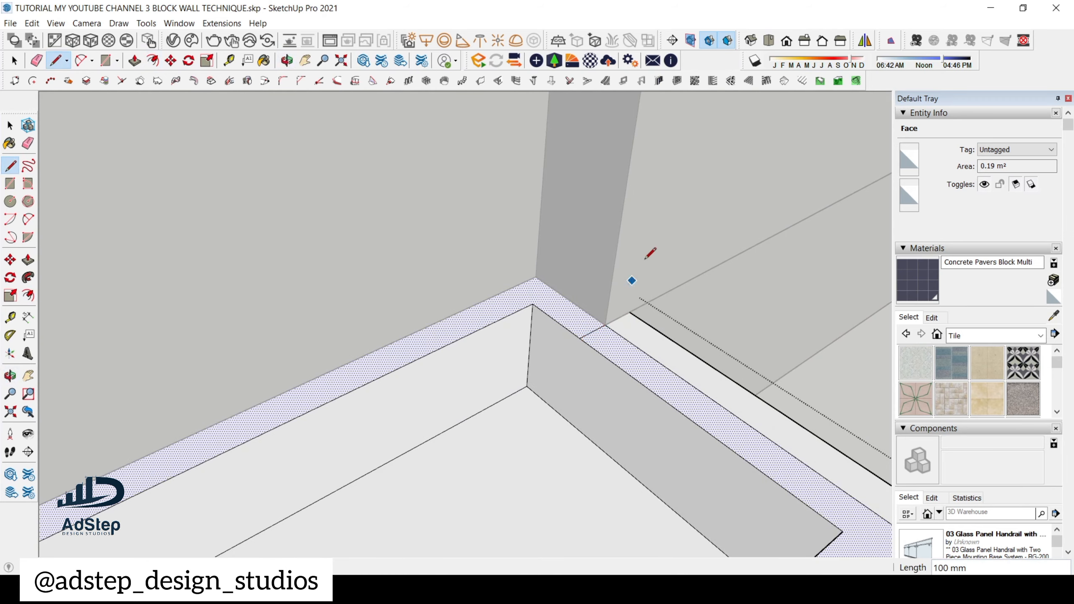
{"action": "scroll", "coordinate": [644, 243], "scroll_direction": "down", "scroll_amount": 5}
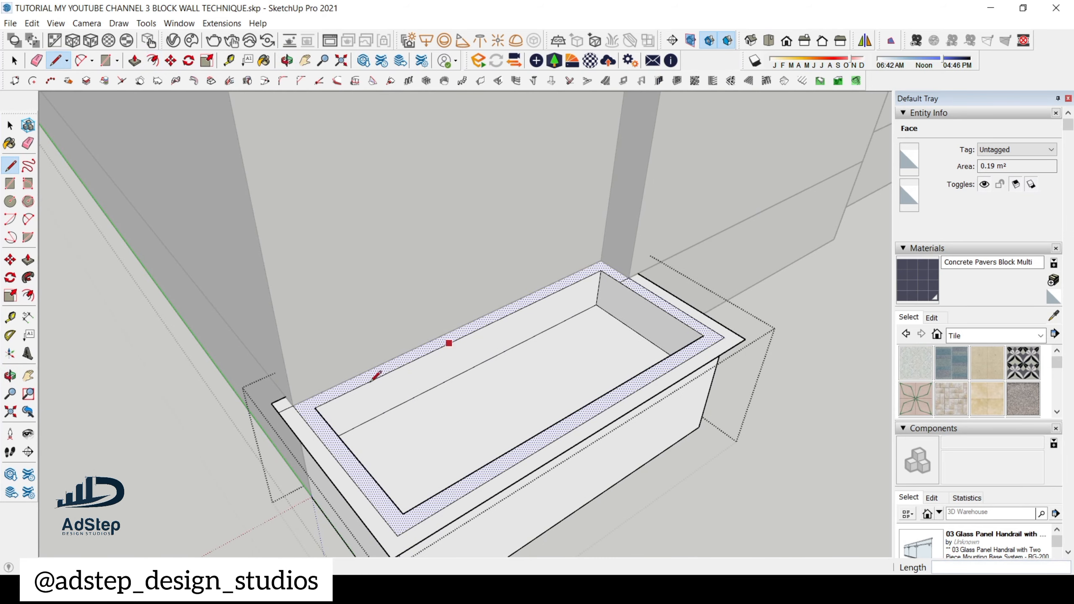
- Erase the surplus border edges that run past the wall corners at the ends of the planter
{"action": "scroll", "coordinate": [282, 406], "scroll_direction": "up", "scroll_amount": 4}
{"action": "key", "text": "e"}
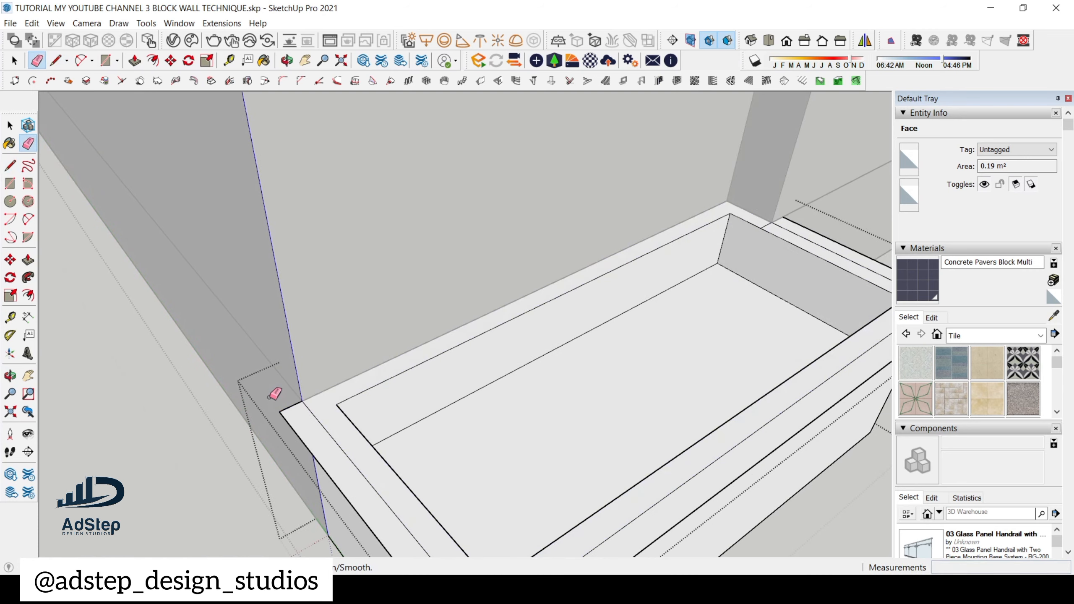
{"action": "scroll", "coordinate": [412, 337], "scroll_direction": "down", "scroll_amount": 5}
{"action": "scroll", "coordinate": [403, 403], "scroll_direction": "up", "scroll_amount": 4}
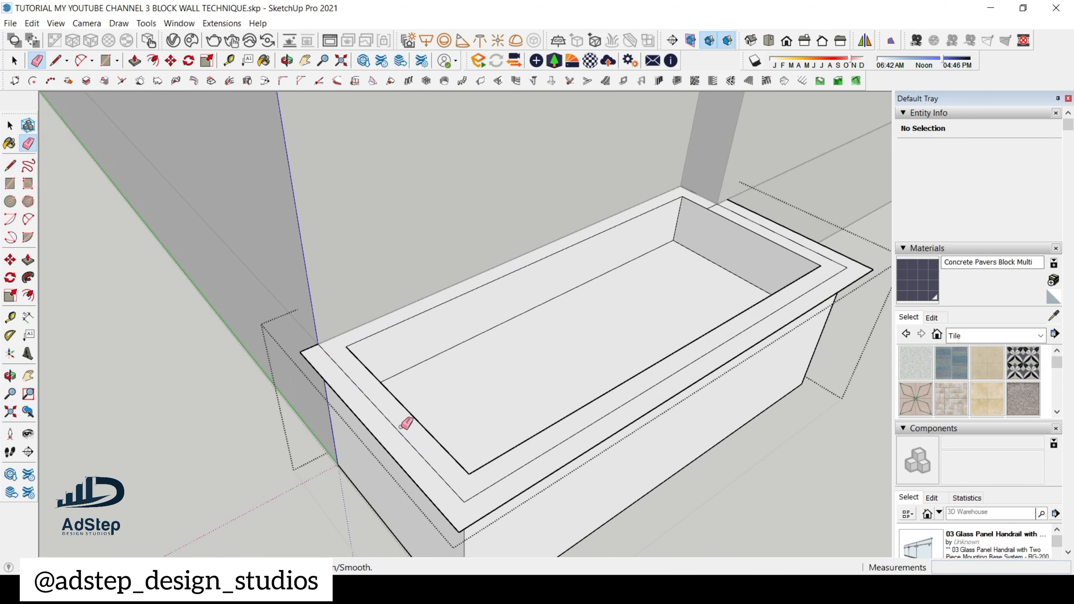
{"action": "middle_click_drag", "start_coordinate": [404, 424], "coordinate": [450, 484]}
{"action": "key", "text": "space"}
{"action": "left_click", "coordinate": [451, 490]}
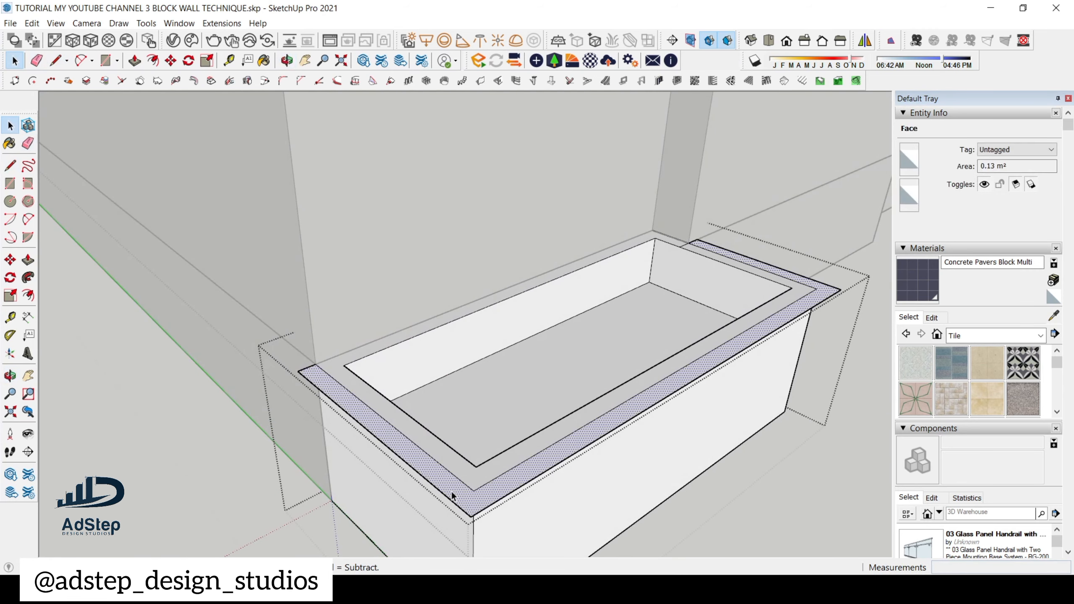
{"action": "key", "text": "p"}
{"action": "left_click", "coordinate": [452, 492]}
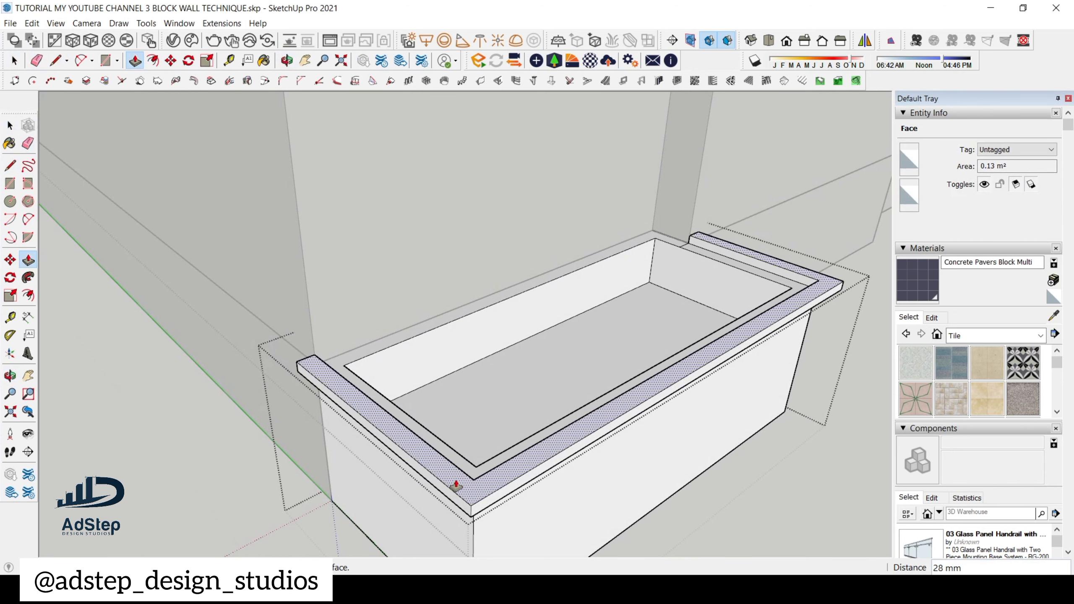
{"action": "key", "text": "Escape"}
- Paint the planter's overhanging border face with the 0135_DarkGray color from the Colors-Named collection
{"action": "left_click", "coordinate": [1019, 336]}
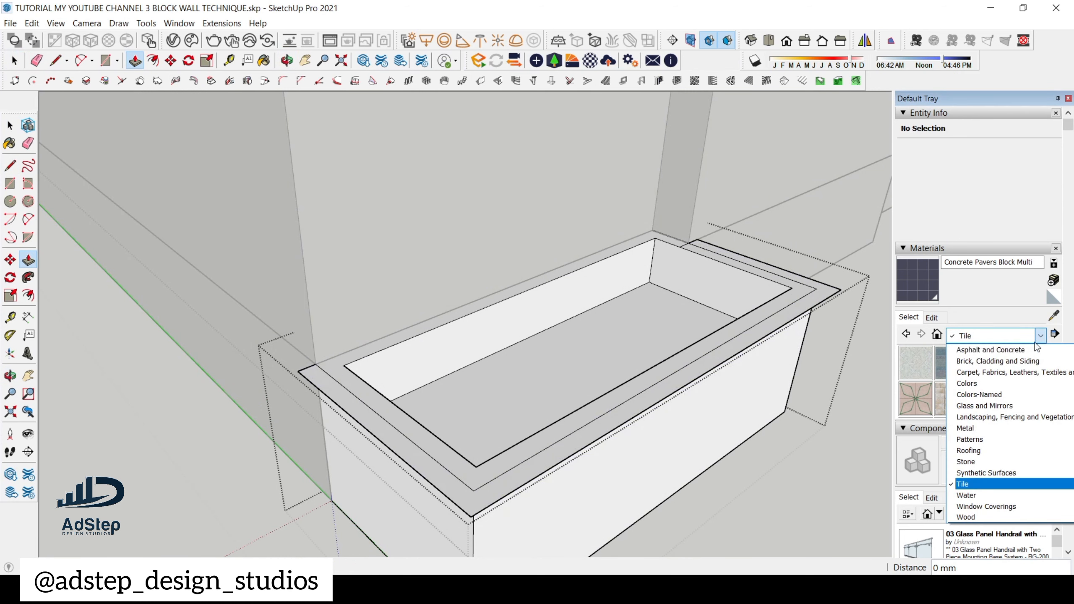
{"action": "left_click", "coordinate": [1018, 394]}
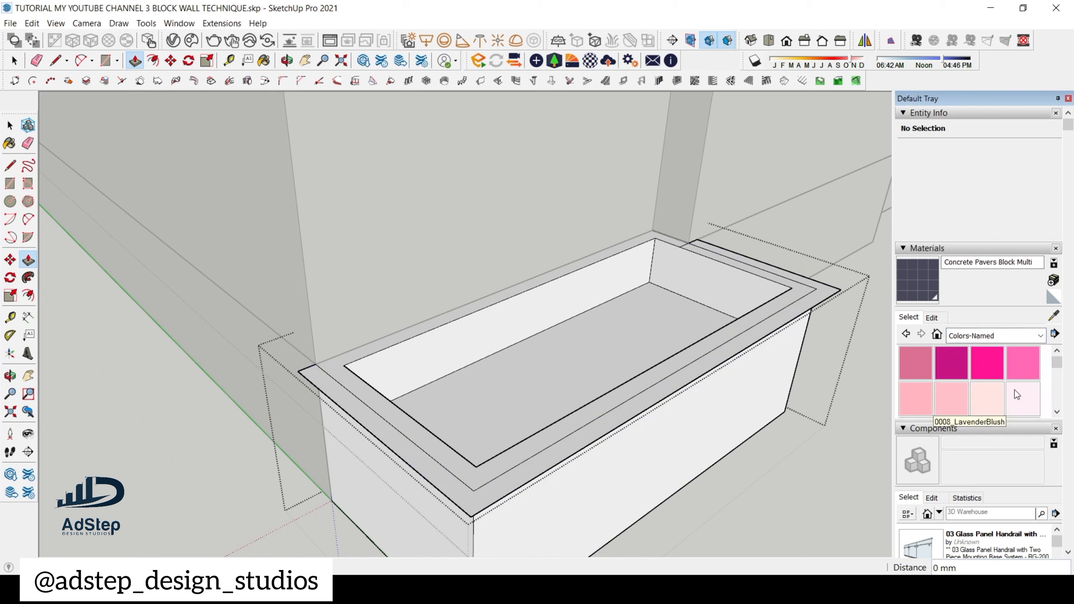
{"action": "scroll", "coordinate": [1007, 368], "scroll_direction": "down", "scroll_amount": 15}
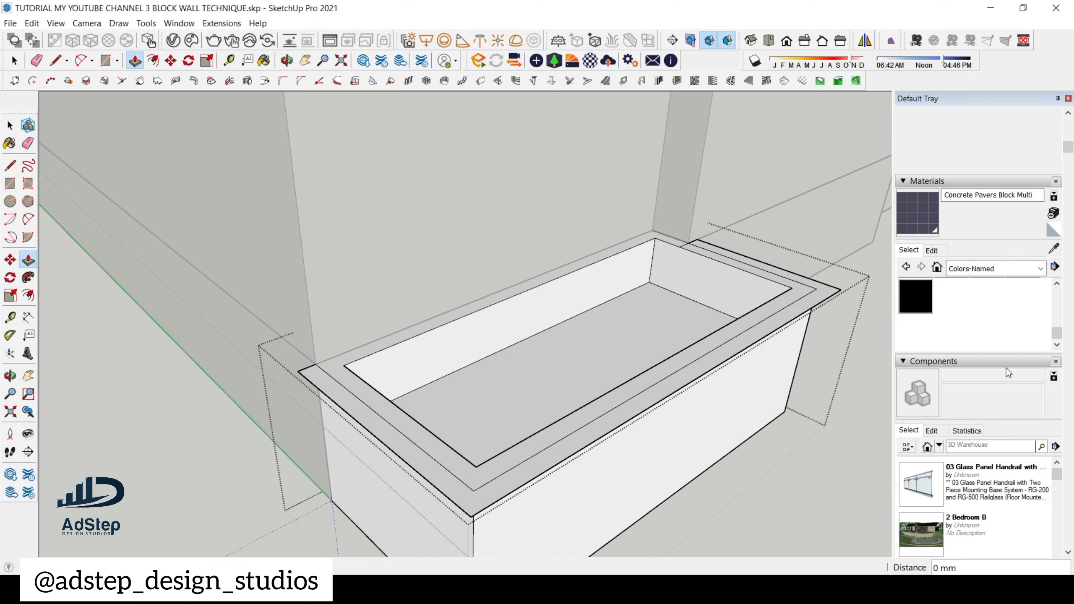
{"action": "scroll", "coordinate": [1002, 326], "scroll_direction": "up", "scroll_amount": 2}
{"action": "left_click", "coordinate": [999, 334]}
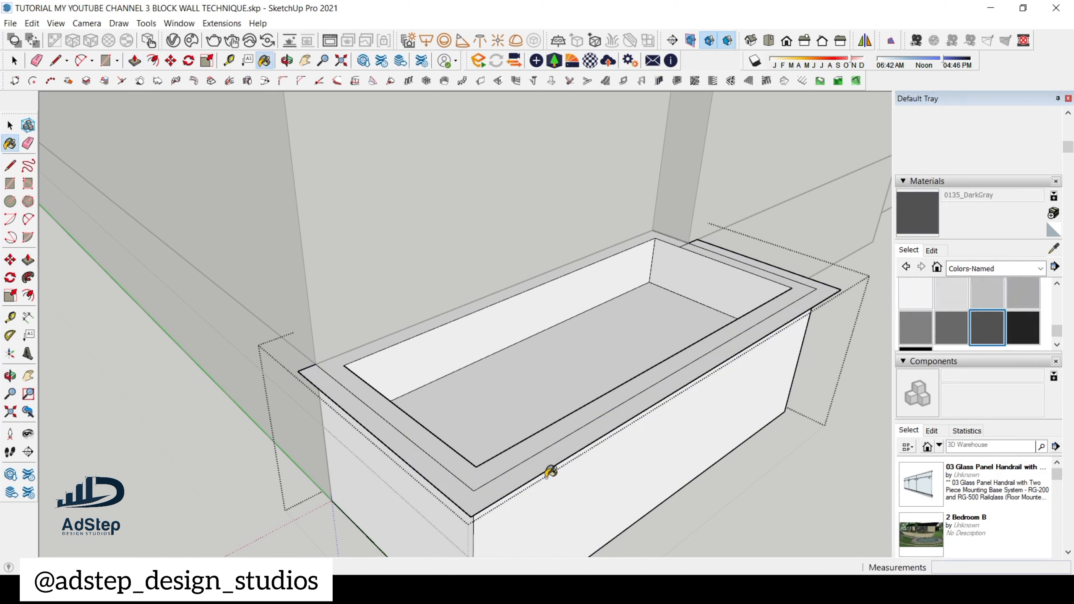
{"action": "left_click", "coordinate": [519, 483]}
- Extrude the dark gray border face of the planter upward by 35 mm
{"action": "key", "text": "p"}
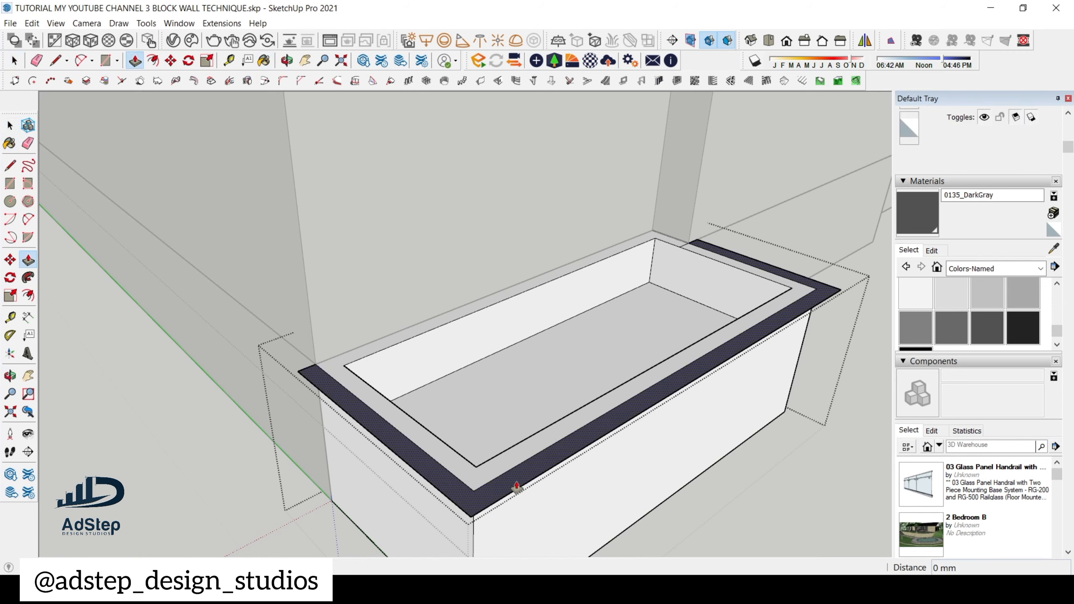
{"action": "left_click", "coordinate": [517, 486]}
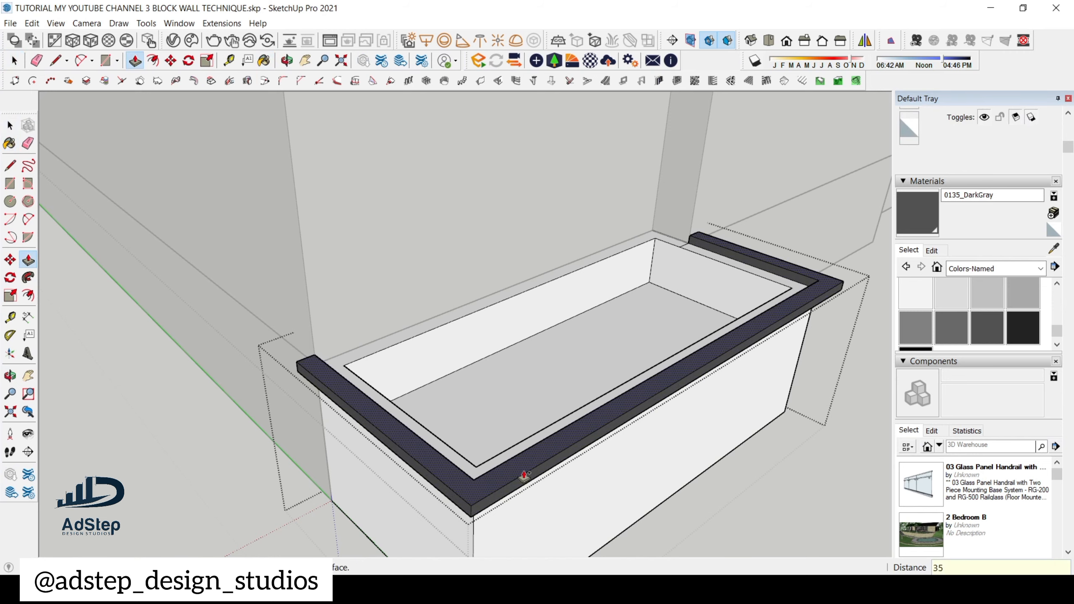
{"action": "key", "text": "Return"}
{"action": "scroll", "coordinate": [521, 318], "scroll_direction": "down", "scroll_amount": 6}
{"action": "middle_click_drag", "start_coordinate": [537, 376], "coordinate": [433, 369]}
{"action": "key", "text": "space"}
{"action": "scroll", "coordinate": [534, 340], "scroll_direction": "up", "scroll_amount": 2}
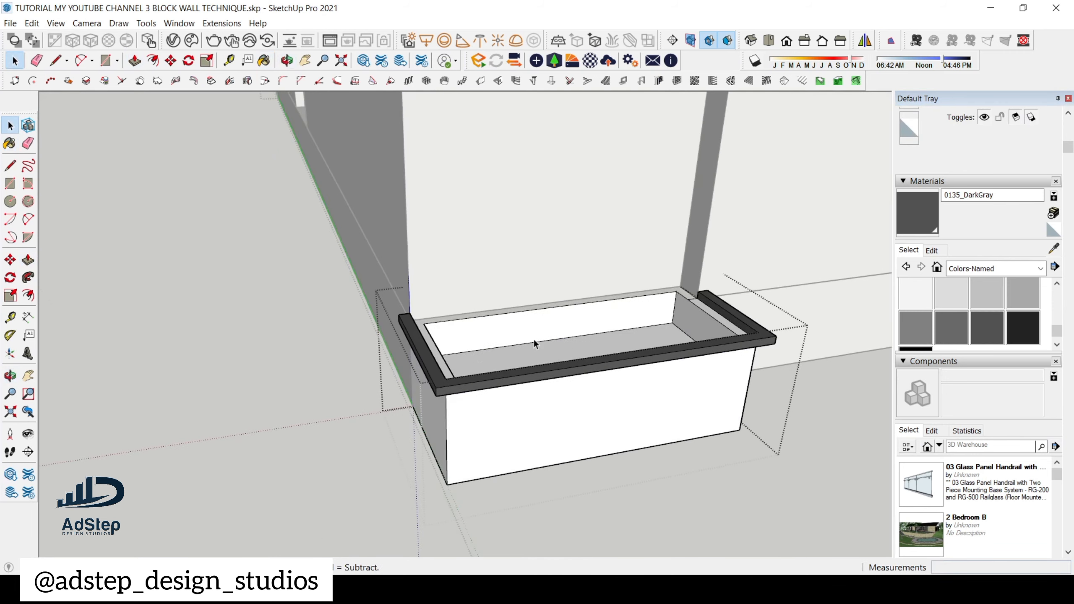
- Paint the recessed floor inside the planter with Grass Dark Green from the landscaping materials
{"action": "middle_click_drag", "start_coordinate": [534, 343], "coordinate": [513, 480]}
{"action": "left_click", "coordinate": [569, 348]}
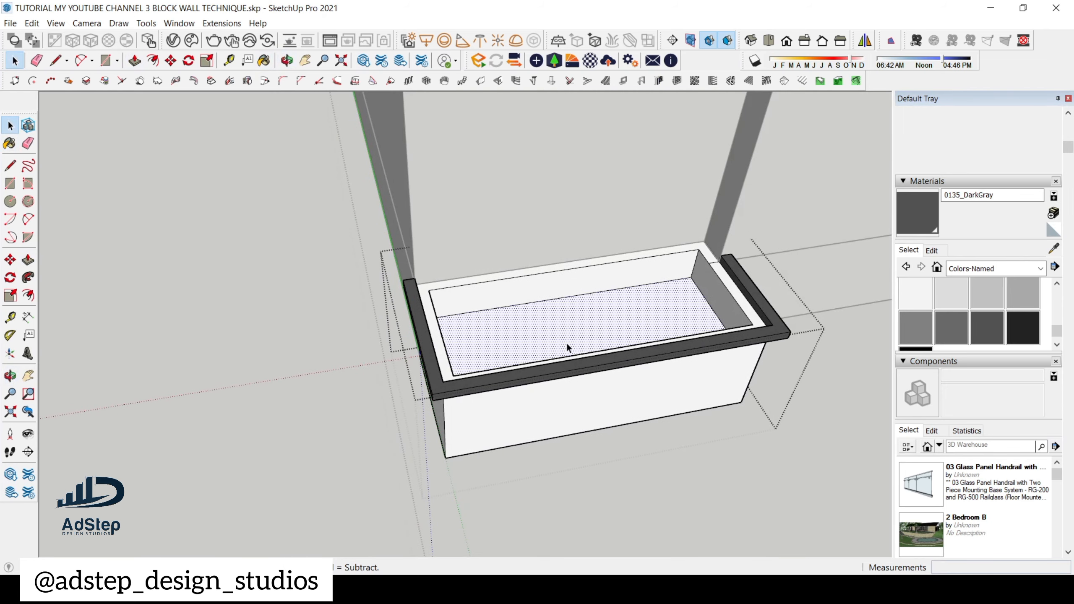
{"action": "left_click", "coordinate": [1032, 268]}
{"action": "left_click", "coordinate": [1023, 307]}
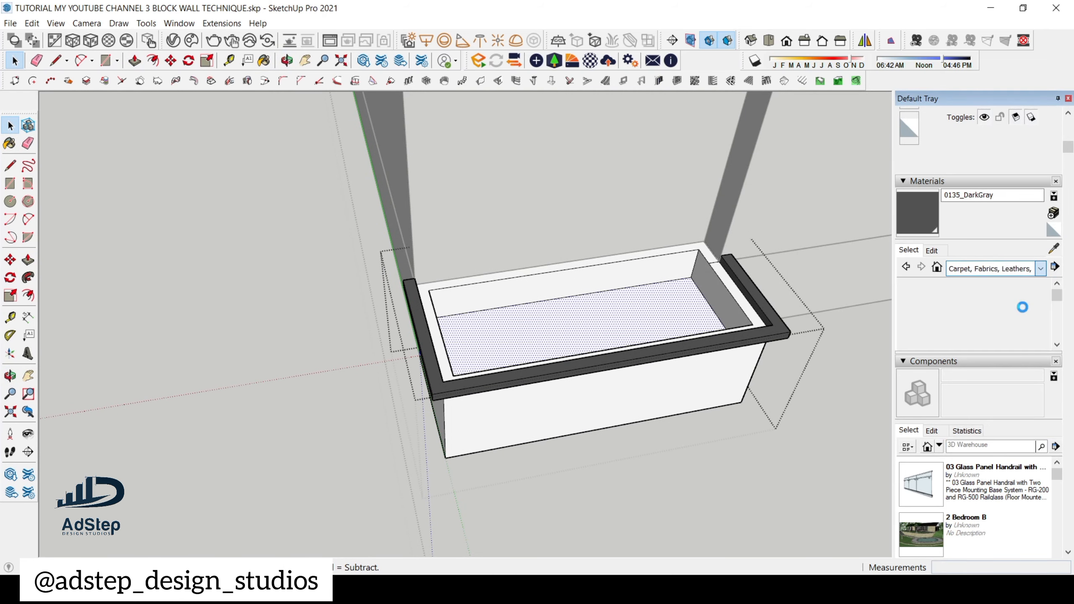
{"action": "left_click", "coordinate": [1038, 270]}
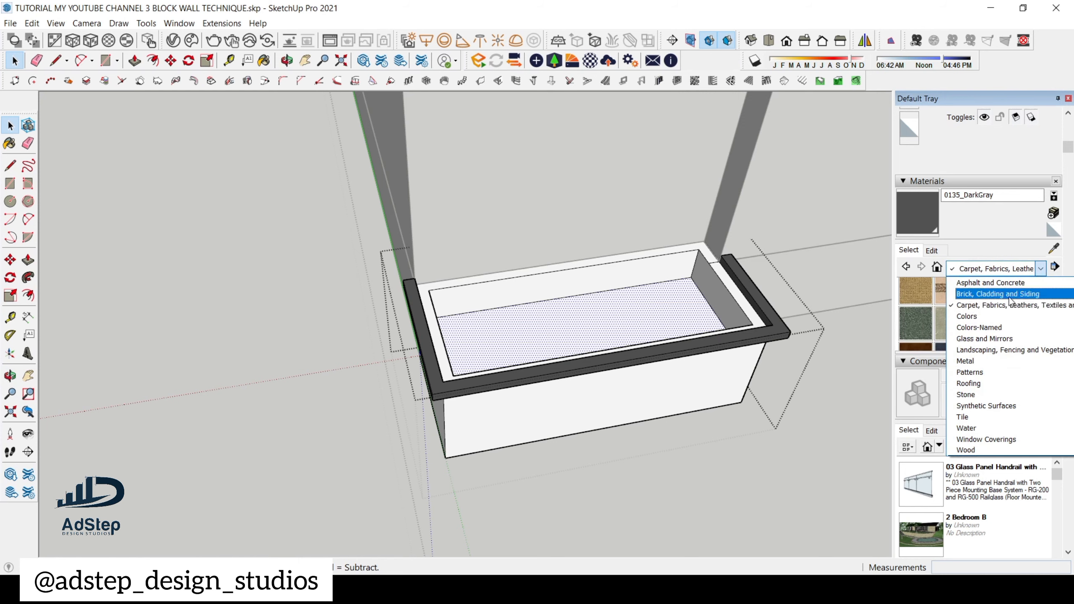
{"action": "left_click", "coordinate": [1010, 350]}
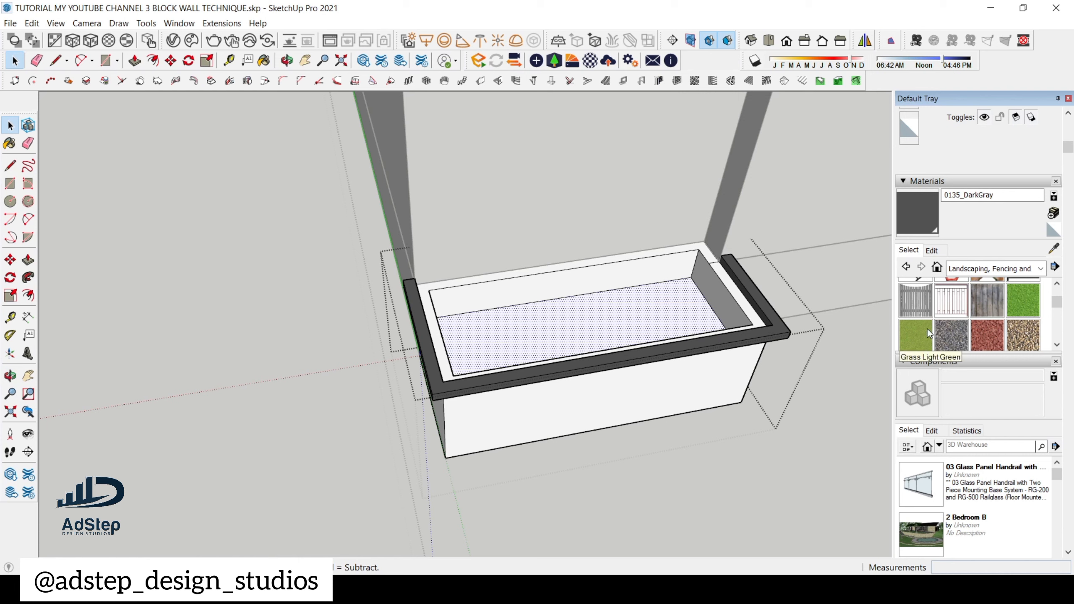
{"action": "left_click", "coordinate": [1024, 296]}
{"action": "left_click", "coordinate": [646, 320]}
{"action": "mouse_move", "coordinate": [646, 319]}
{"action": "middle_mouse_down"}
{"action": "mouse_move", "coordinate": [558, 334]}
{"action": "mouse_move", "coordinate": [554, 374]}
{"action": "mouse_move", "coordinate": [628, 355]}
{"action": "mouse_move", "coordinate": [569, 401]}
{"action": "mouse_move", "coordinate": [669, 325]}
{"action": "middle_mouse_up"}
- Select the planter's long front face below the dark gray border
{"action": "scroll", "coordinate": [660, 333], "scroll_direction": "up", "scroll_amount": 4}
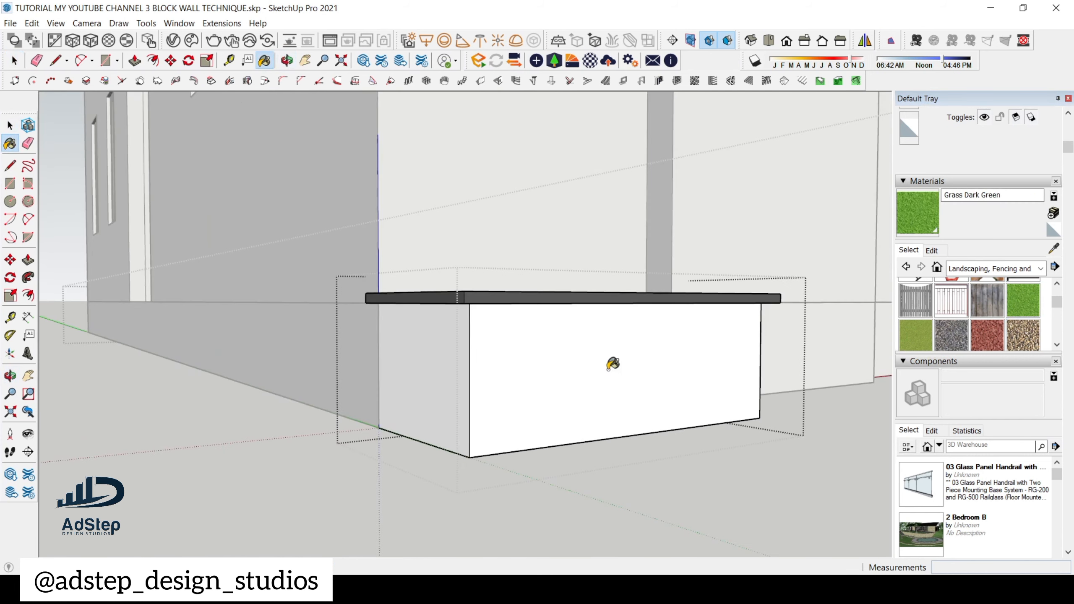
{"action": "middle_click_drag", "start_coordinate": [570, 367], "coordinate": [576, 314]}
{"action": "scroll", "coordinate": [558, 362], "scroll_direction": "up", "scroll_amount": 2}
{"action": "key", "text": "space"}
{"action": "left_click", "coordinate": [512, 368]}
{"action": "mouse_move", "coordinate": [512, 368]}
{"action": "middle_mouse_down"}
{"action": "mouse_move", "coordinate": [508, 444]}
{"action": "mouse_move", "coordinate": [510, 374]}
{"action": "middle_mouse_up"}
{"action": "scroll", "coordinate": [510, 370], "scroll_direction": "down", "scroll_amount": 2}
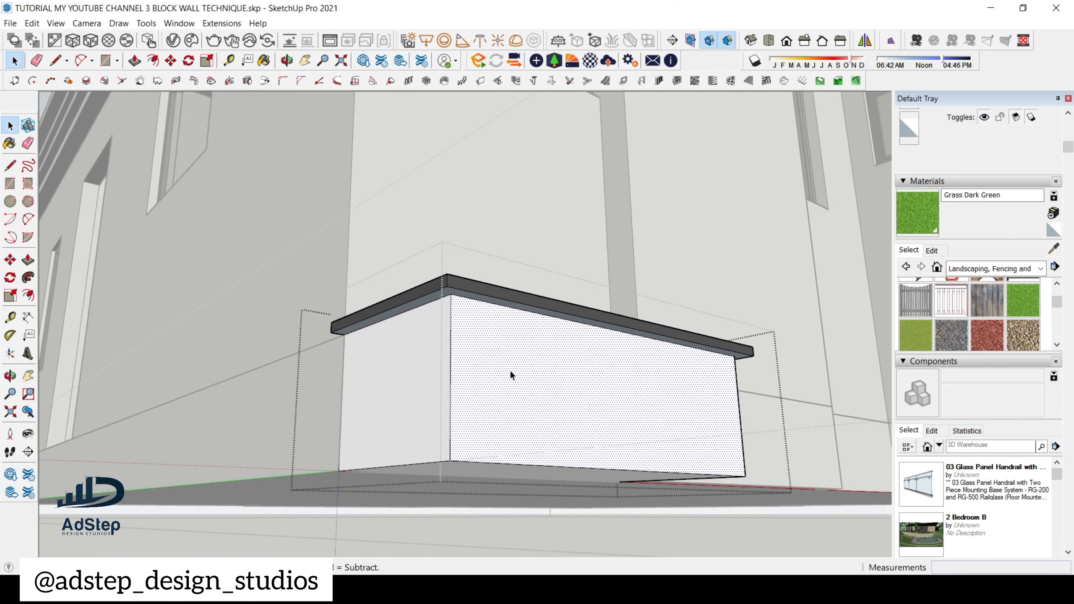
{"action": "key", "text": "l"}
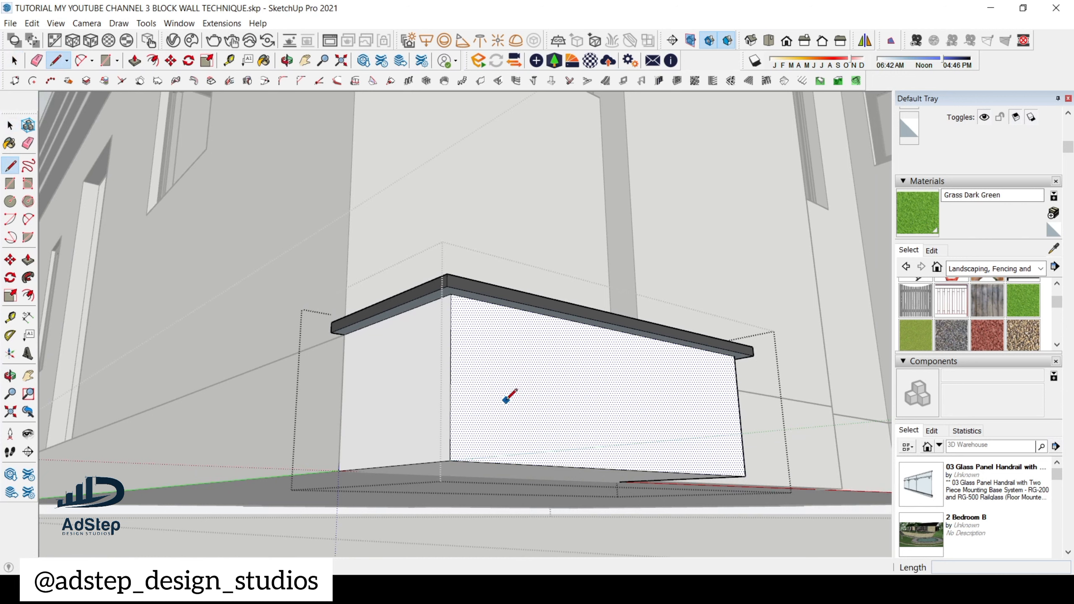
{"action": "key", "text": "t"}
{"action": "scroll", "coordinate": [516, 456], "scroll_direction": "up", "scroll_amount": 1}
{"action": "left_click", "coordinate": [524, 466]}
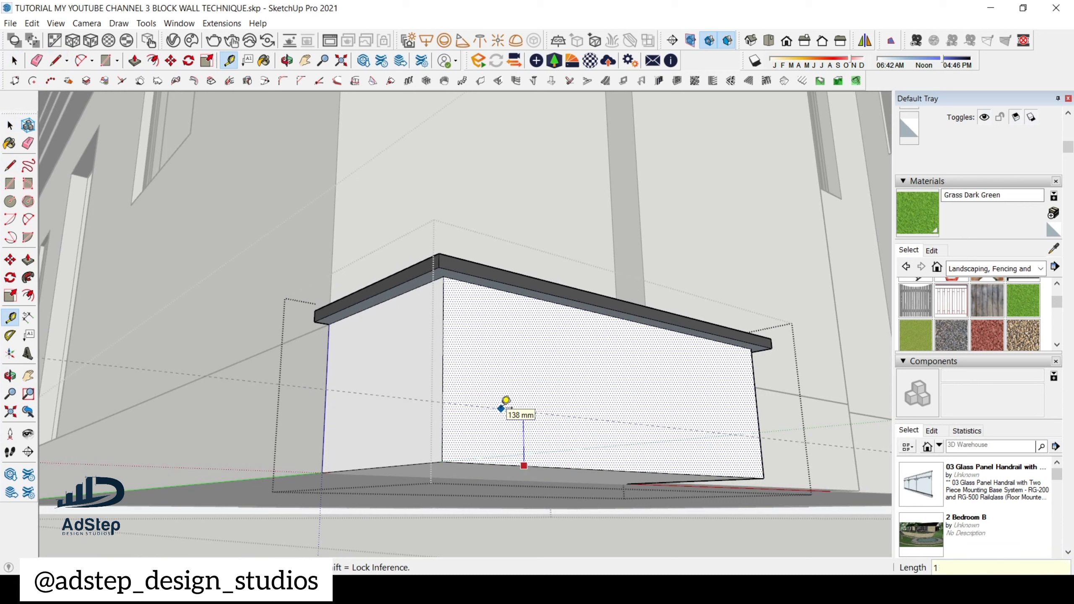
{"action": "type", "text": "12"}
{"action": "key", "text": "Return"}
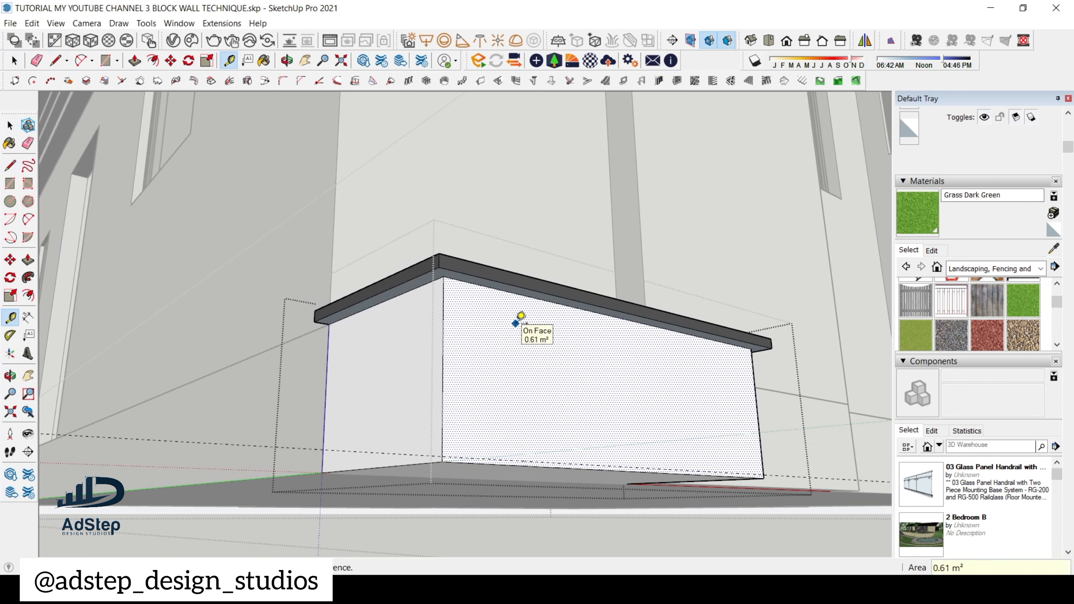
- Place horizontal guides above the front face's bottom edge and draw a full-width rectangle between them to form a band
{"action": "left_click", "coordinate": [545, 467]}
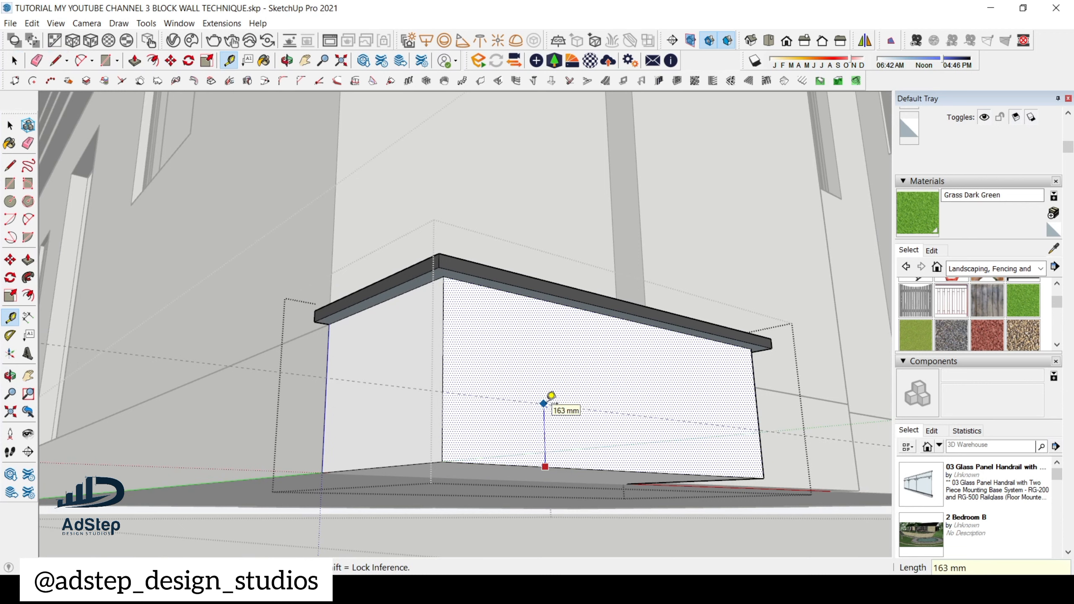
{"action": "key", "text": "Return"}
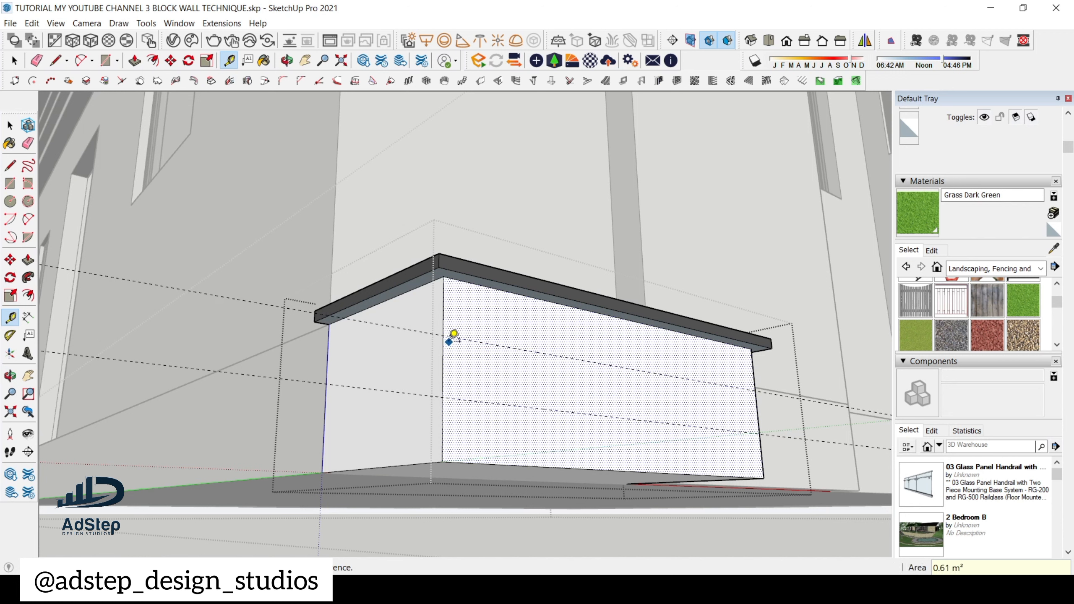
{"action": "key", "text": "r"}
{"action": "left_click", "coordinate": [443, 336]}
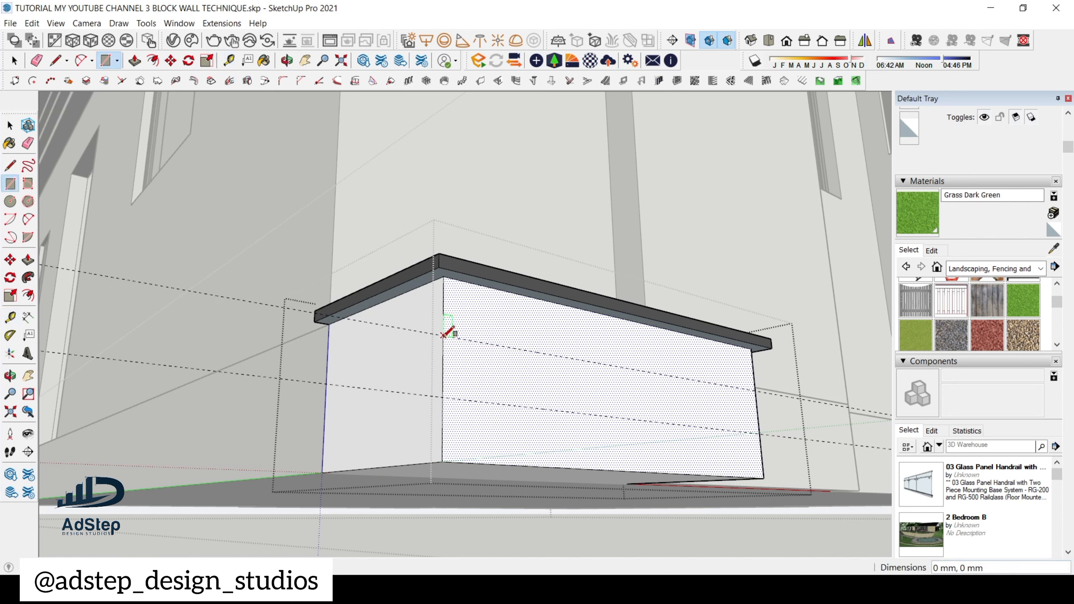
{"action": "left_click", "coordinate": [754, 431]}
{"action": "key", "text": "space"}
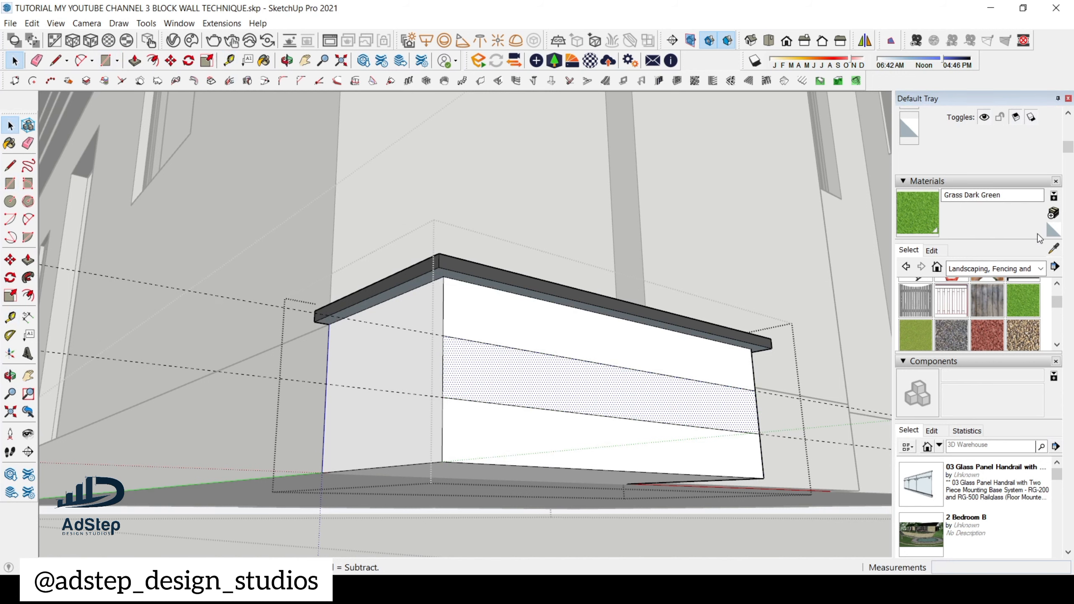
- Paint the band on the planter's front face with Brick Tumbled from the Brick, Cladding and Siding collection
{"action": "left_click", "coordinate": [1041, 269]}
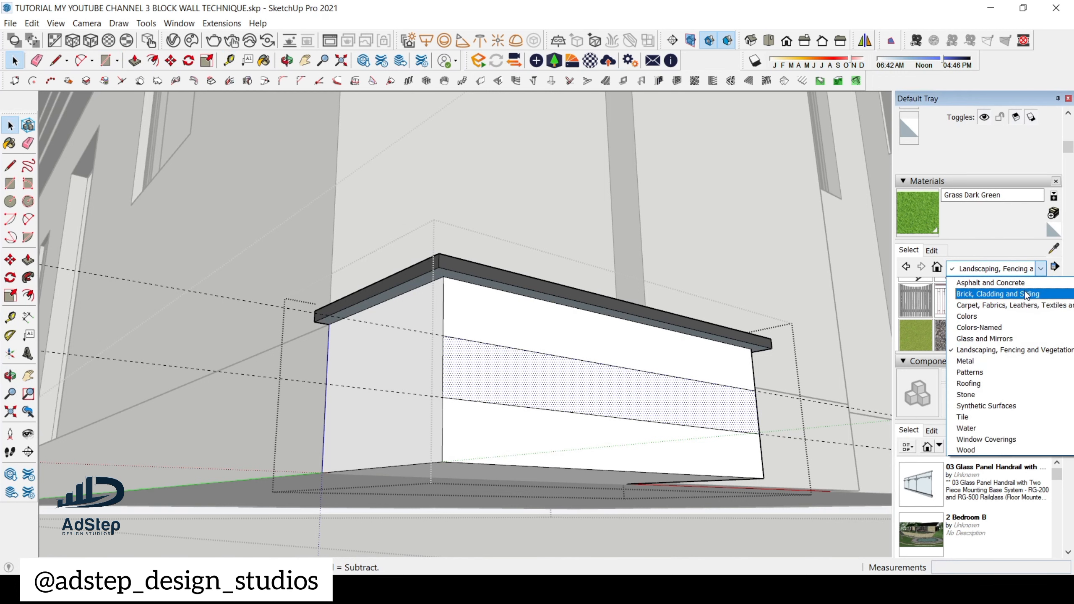
{"action": "left_click", "coordinate": [1024, 293]}
{"action": "left_click", "coordinate": [1024, 326]}
{"action": "left_click", "coordinate": [631, 384]}
{"action": "scroll", "coordinate": [523, 373], "scroll_direction": "down", "scroll_amount": 3}
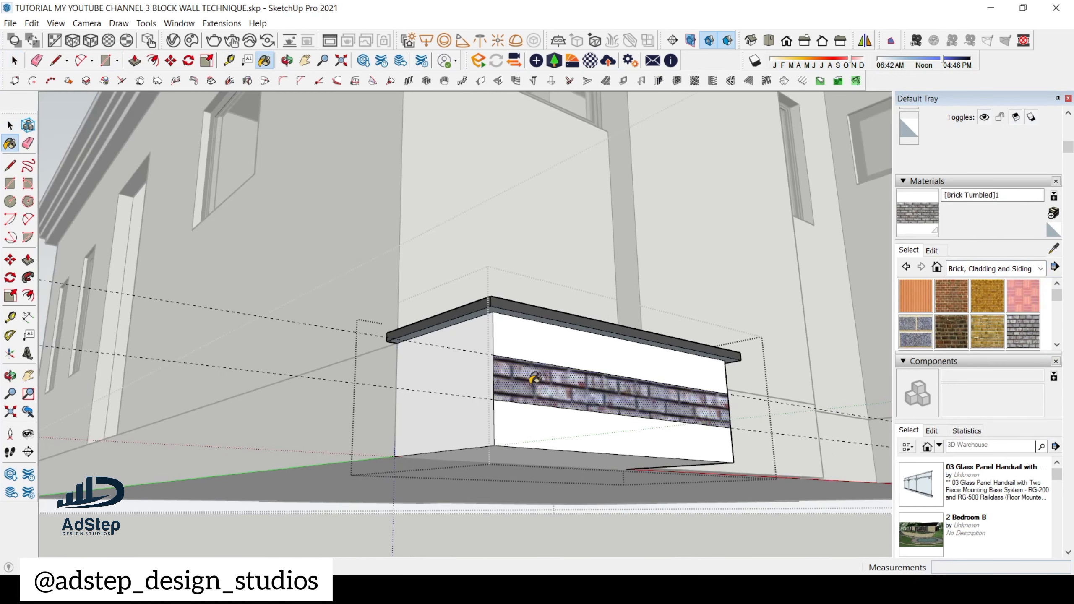
- Draw two lines across the planter's left end face, continuing the upper and lower edges of the brick band to the wall
{"action": "scroll", "coordinate": [516, 372], "scroll_direction": "up", "scroll_amount": 4}
{"action": "key", "text": "l"}
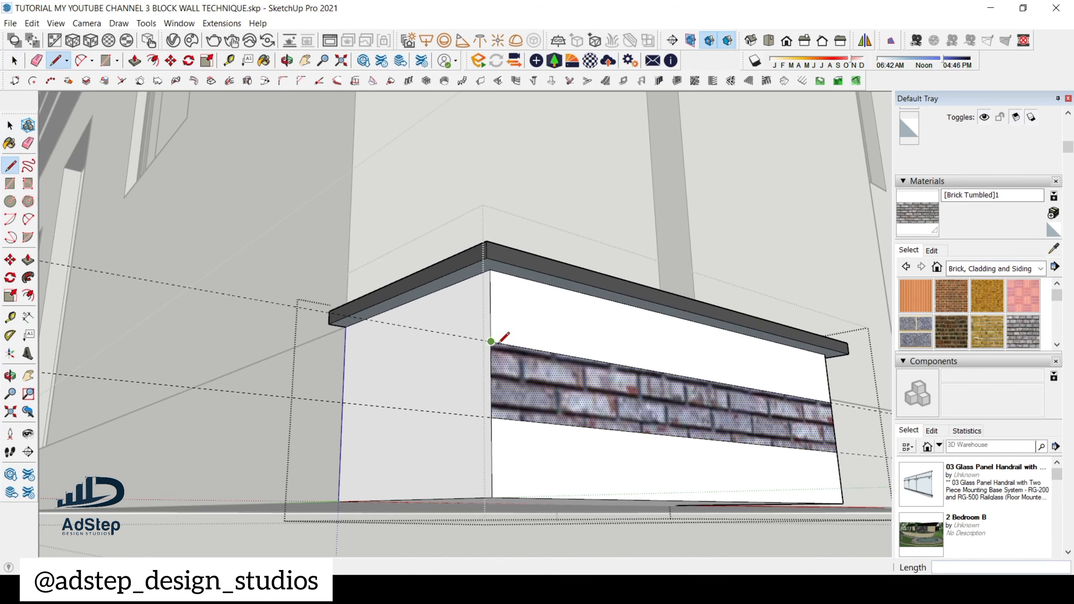
{"action": "middle_click_drag", "start_coordinate": [347, 354], "coordinate": [359, 482]}
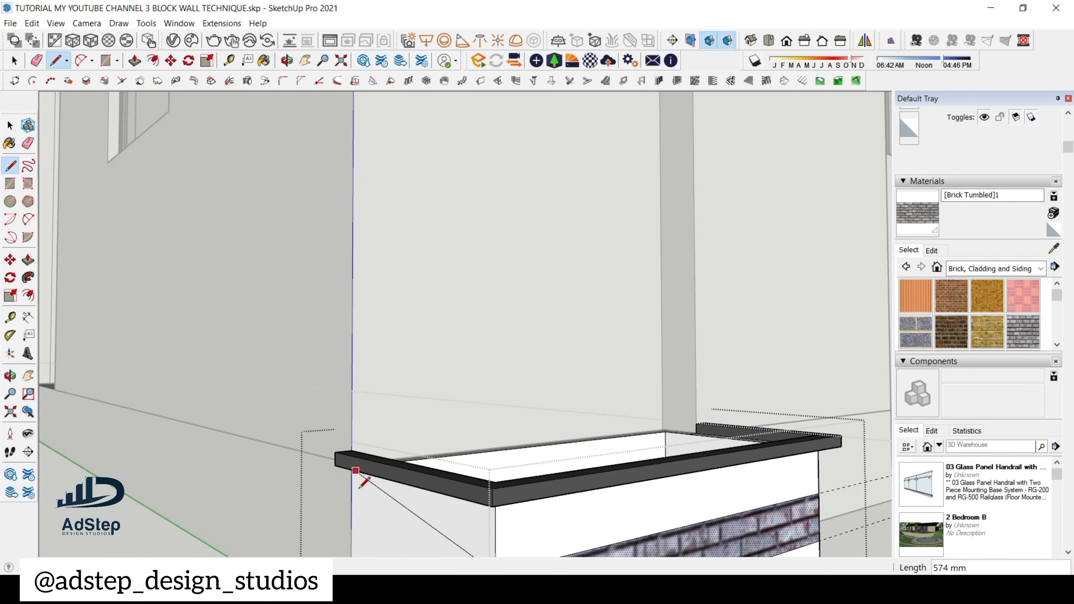
{"action": "scroll", "coordinate": [361, 359], "scroll_direction": "down", "scroll_amount": 4}
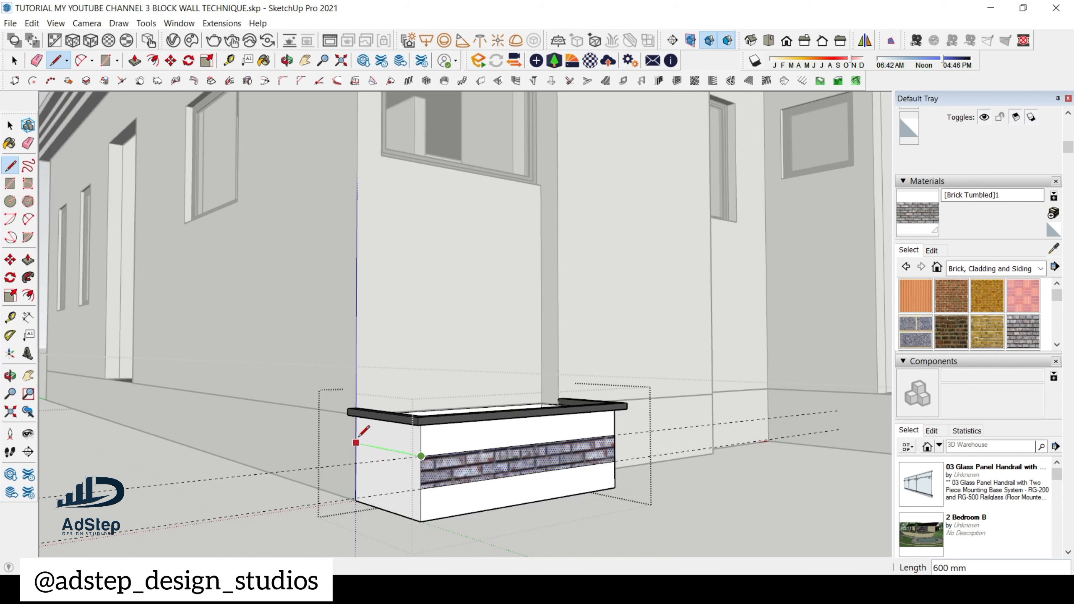
{"action": "left_click", "coordinate": [356, 442]}
{"action": "left_click", "coordinate": [356, 470]}
{"action": "left_click", "coordinate": [421, 488]}
{"action": "scroll", "coordinate": [363, 467], "scroll_direction": "down", "scroll_amount": 3}
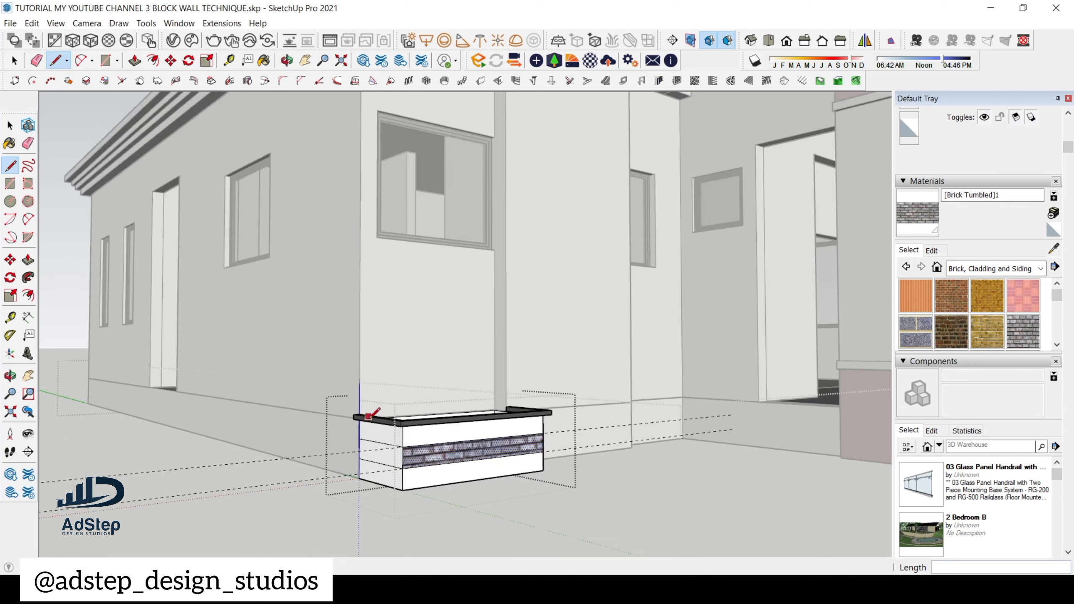
- Paint the band on the planter's left end face with the Brick Tumbled material
{"action": "key", "text": "space"}
{"action": "key", "text": "b"}
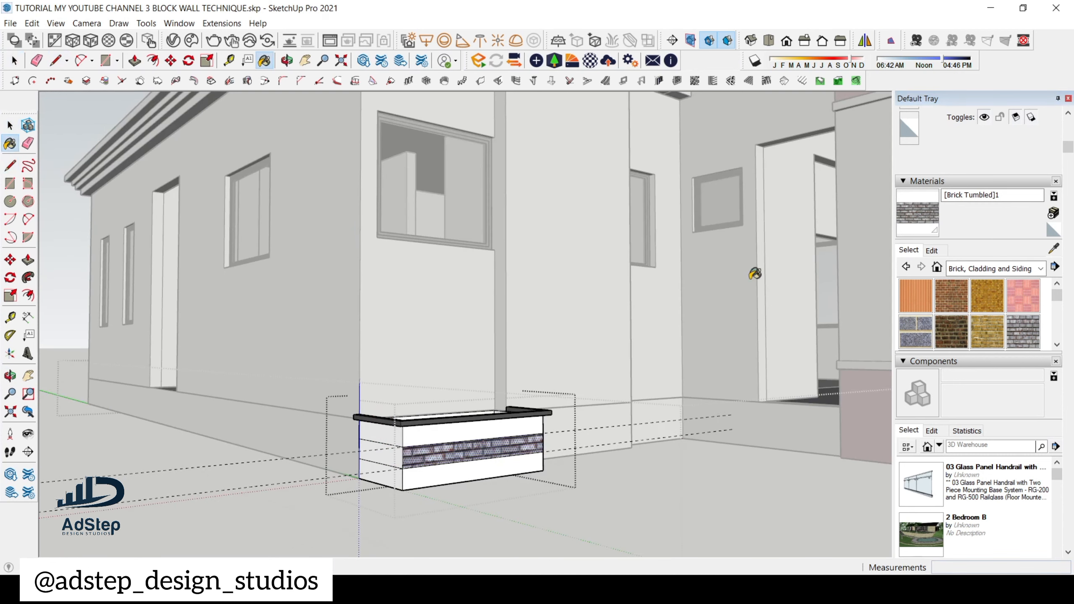
{"action": "left_click", "coordinate": [392, 458]}
- Draw two lines across the planter's right end face, continuing the brick band's edges to the wall
{"action": "scroll", "coordinate": [440, 425], "scroll_direction": "down", "scroll_amount": 5}
{"action": "mouse_move", "coordinate": [439, 426]}
{"action": "middle_mouse_down"}
{"action": "mouse_move", "coordinate": [316, 456]}
{"action": "mouse_move", "coordinate": [212, 442]}
{"action": "middle_mouse_up"}
{"action": "scroll", "coordinate": [259, 440], "scroll_direction": "up", "scroll_amount": 5}
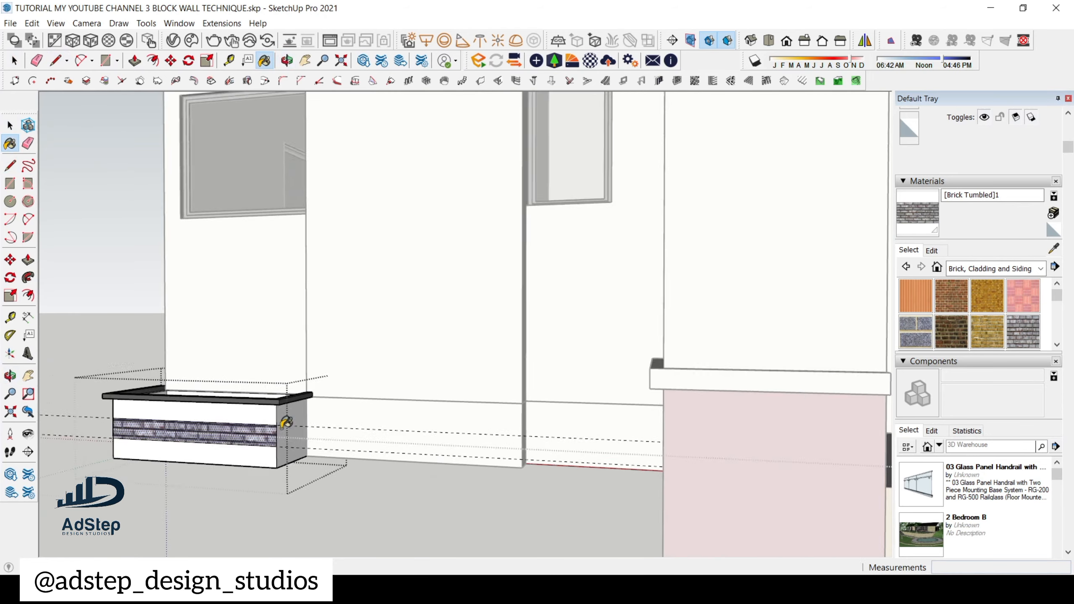
{"action": "scroll", "coordinate": [286, 423], "scroll_direction": "up", "scroll_amount": 4}
{"action": "key", "text": "l"}
{"action": "left_click", "coordinate": [275, 459]}
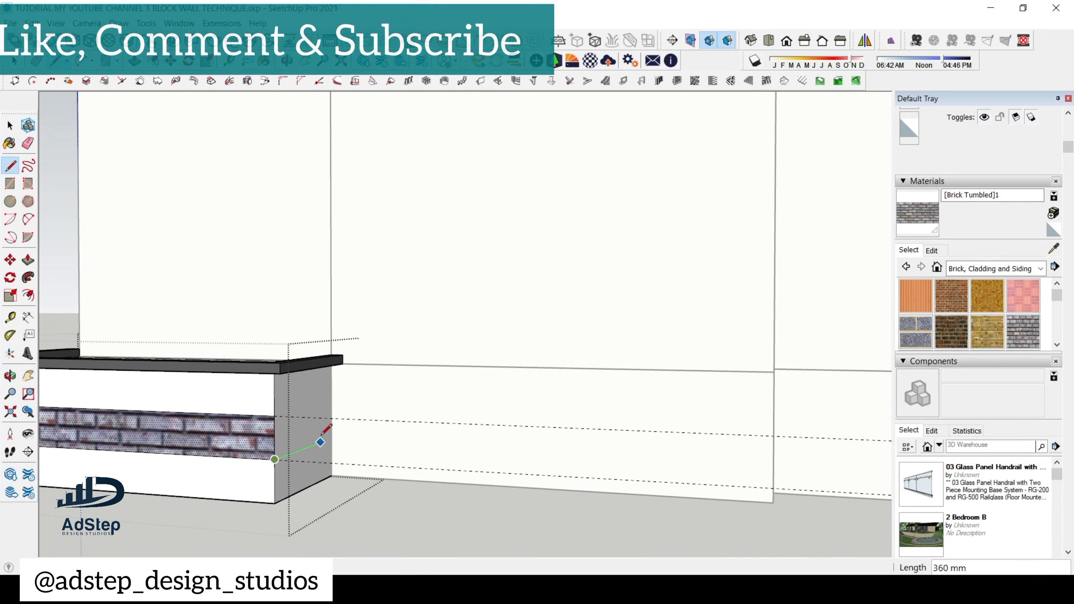
{"action": "left_click", "coordinate": [332, 439]}
{"action": "left_click", "coordinate": [275, 417]}
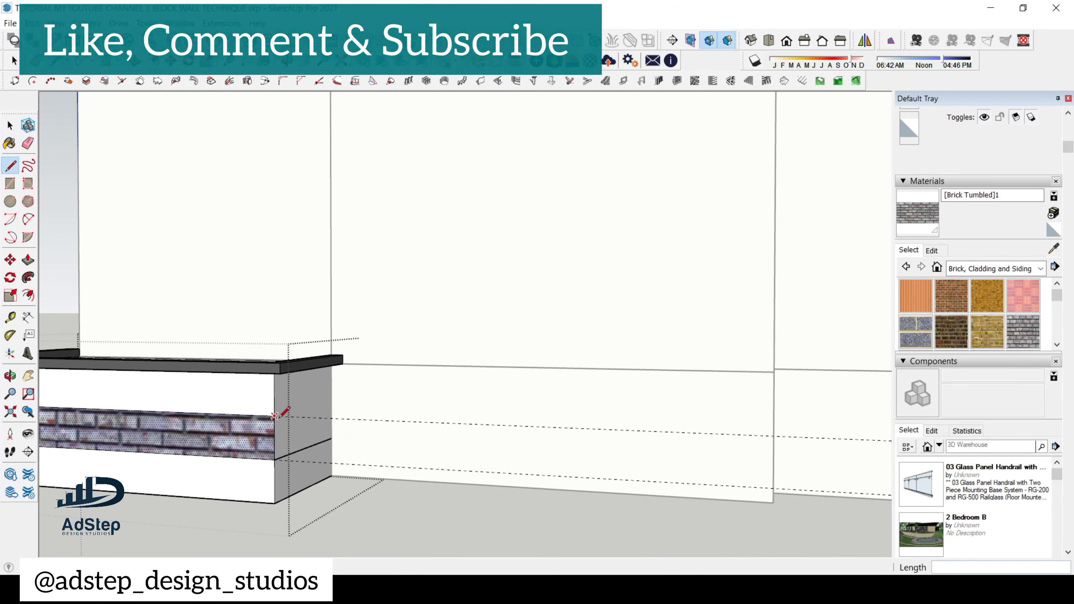
{"action": "left_click", "coordinate": [332, 401]}
- Draw a vertical line at the wall between the two band lines to separate the band on the right end face
{"action": "key", "text": "space"}
{"action": "scroll", "coordinate": [287, 461], "scroll_direction": "up", "scroll_amount": 2}
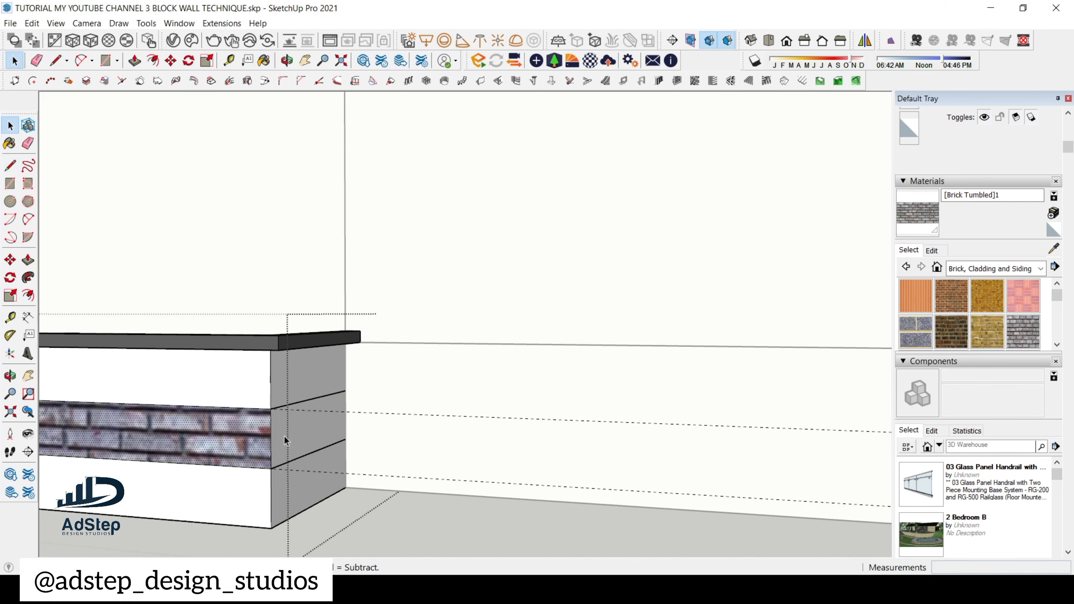
{"action": "left_click", "coordinate": [301, 435]}
{"action": "scroll", "coordinate": [311, 429], "scroll_direction": "up", "scroll_amount": 2}
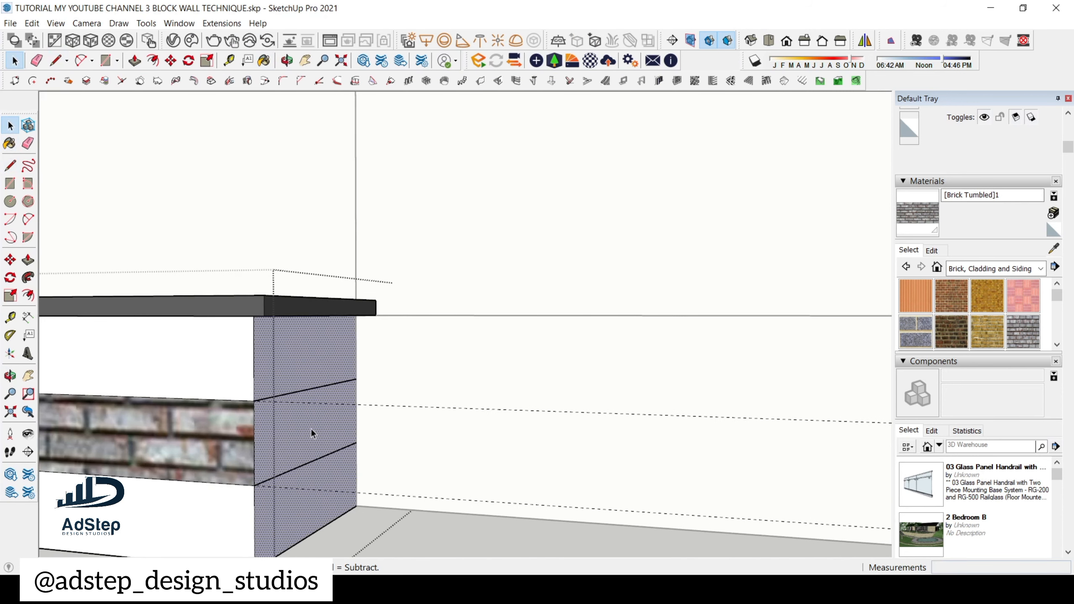
{"action": "key", "text": "l"}
{"action": "left_click", "coordinate": [357, 441]}
{"action": "left_click", "coordinate": [357, 378]}
- Paint the separated band on the planter's right end face with the Brick Tumbled material
{"action": "scroll", "coordinate": [355, 374], "scroll_direction": "down", "scroll_amount": 3}
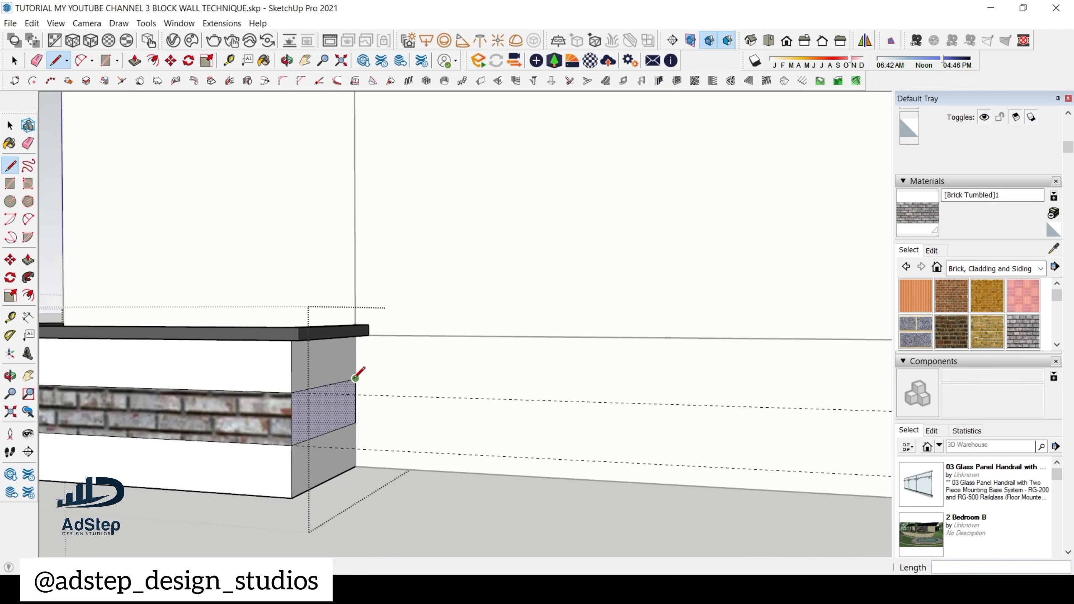
{"action": "key", "text": "b"}
{"action": "left_click", "coordinate": [334, 396]}
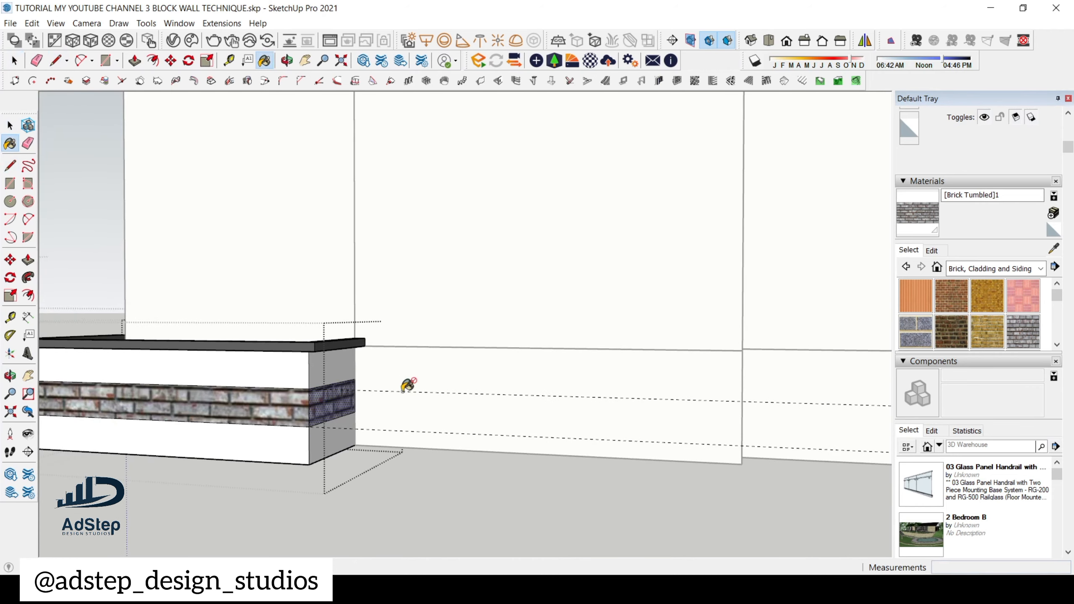
- Finish editing the planter and close the open groups around it
{"action": "scroll", "coordinate": [408, 384], "scroll_direction": "down", "scroll_amount": 6}
{"action": "scroll", "coordinate": [448, 459], "scroll_direction": "up", "scroll_amount": 2}
{"action": "key", "text": "e"}
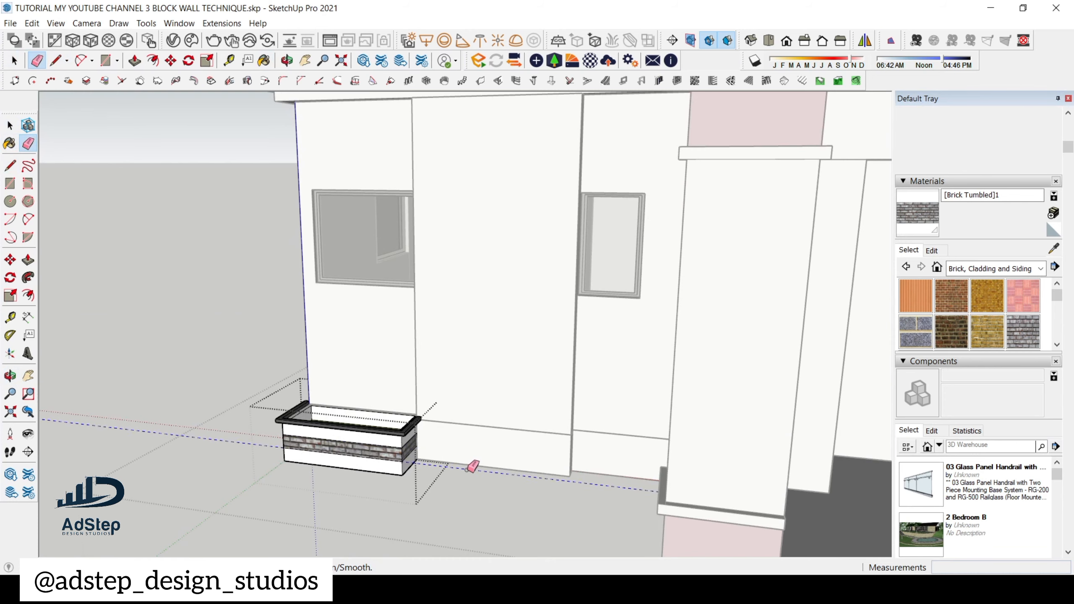
{"action": "scroll", "coordinate": [474, 463], "scroll_direction": "down", "scroll_amount": 5}
{"action": "key", "text": "space"}
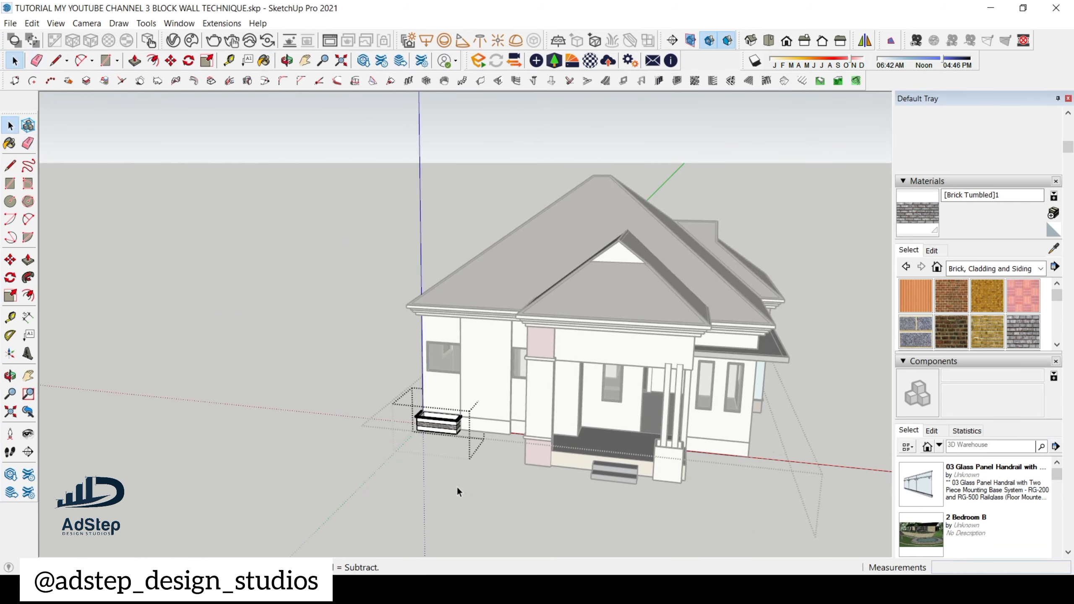
{"action": "double_click", "coordinate": [457, 487]}
{"action": "scroll", "coordinate": [478, 469], "scroll_direction": "down", "scroll_amount": 2}
{"action": "middle_click_drag", "start_coordinate": [483, 466], "coordinate": [589, 412]}
{"action": "scroll", "coordinate": [498, 422], "scroll_direction": "up", "scroll_amount": 6}
{"action": "scroll", "coordinate": [498, 423], "scroll_direction": "up", "scroll_amount": 2}
- Open the base group and copy the planter about 3009 mm along the red axis to the recessed wall beside the porch
{"action": "left_click", "coordinate": [448, 428]}
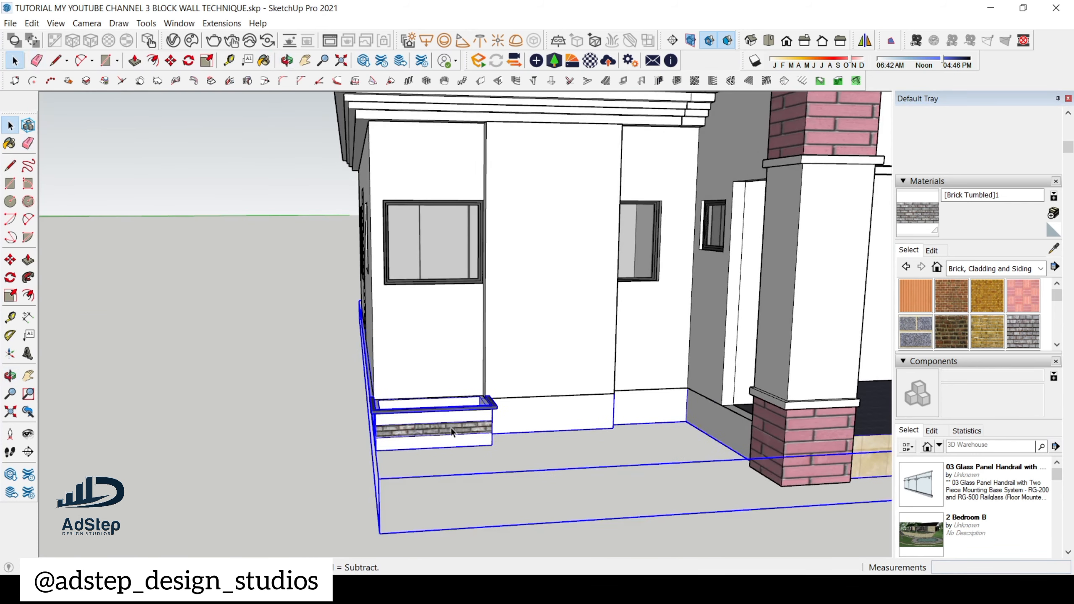
{"action": "middle_click_drag", "start_coordinate": [446, 429], "coordinate": [499, 457]}
{"action": "double_click", "coordinate": [461, 444]}
{"action": "left_click", "coordinate": [440, 435]}
{"action": "scroll", "coordinate": [515, 468], "scroll_direction": "up", "scroll_amount": 3}
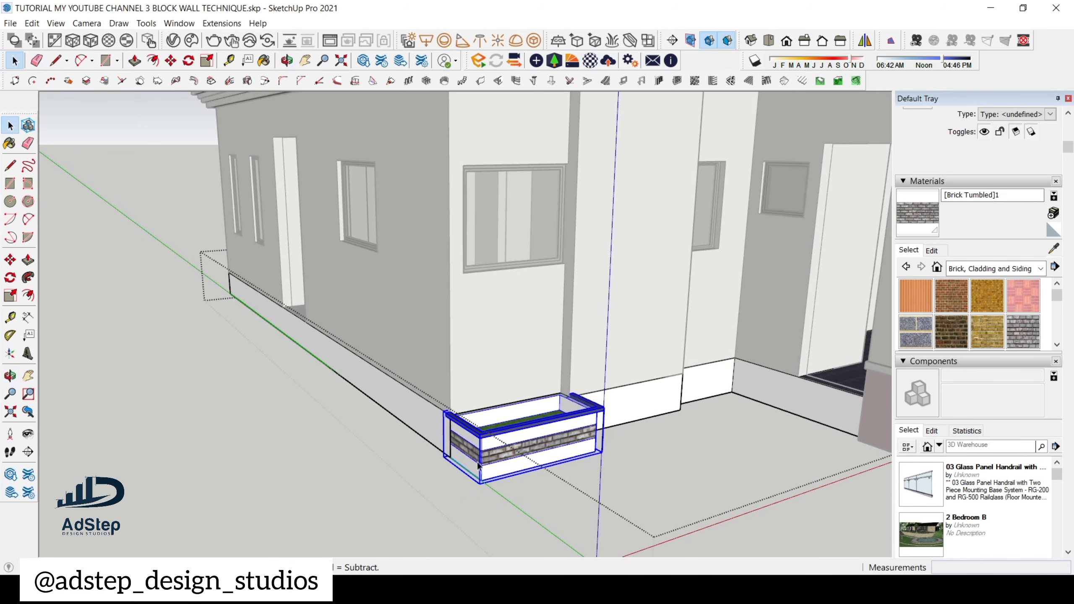
{"action": "scroll", "coordinate": [479, 466], "scroll_direction": "up", "scroll_amount": 2}
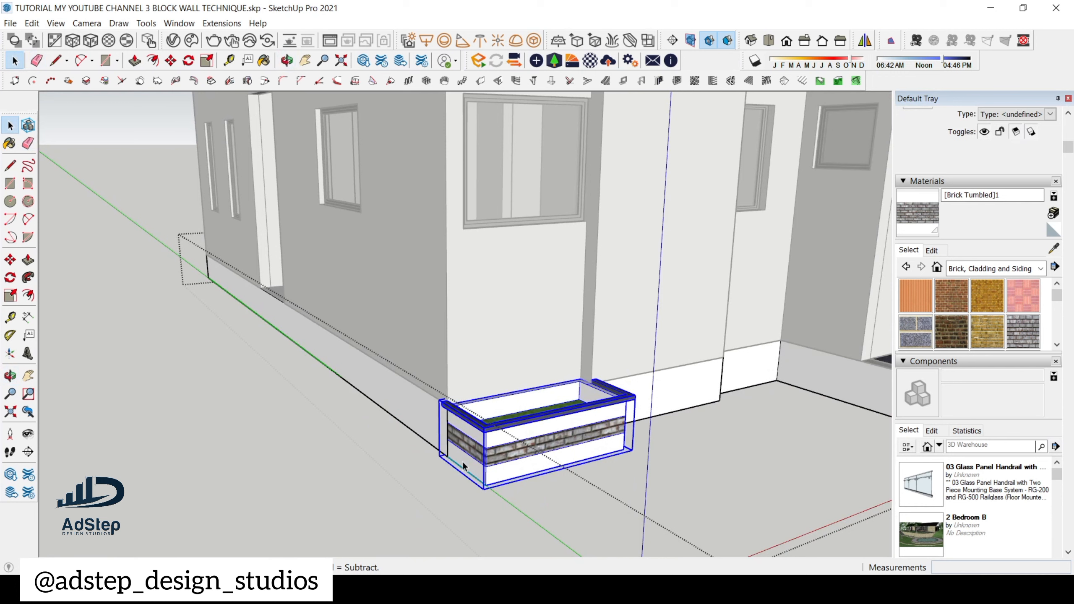
{"action": "key", "text": "m"}
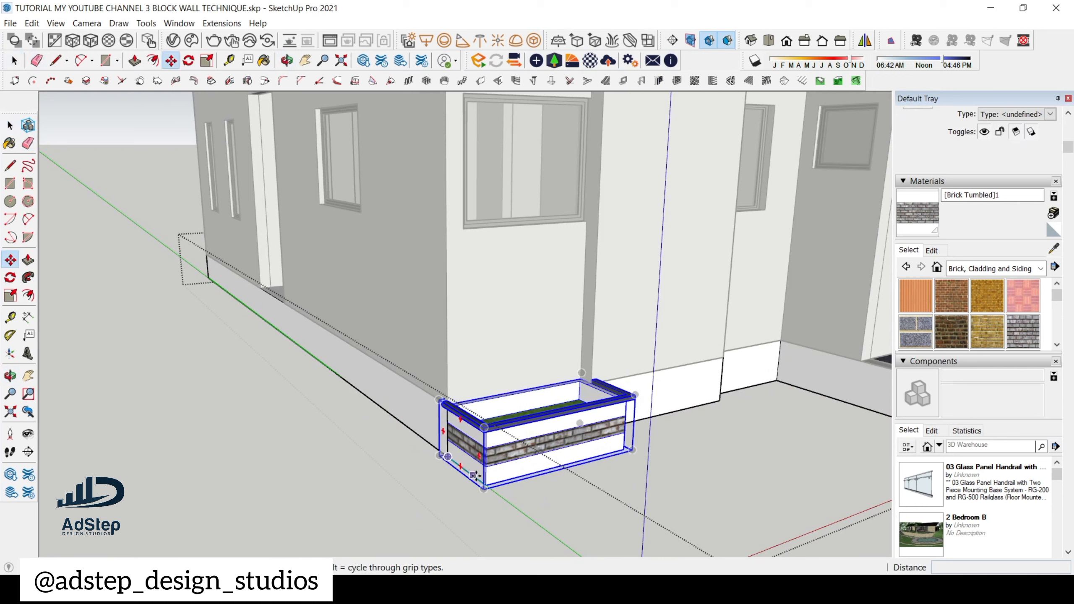
{"action": "key", "text": "ctrl"}
{"action": "left_click", "coordinate": [486, 485]}
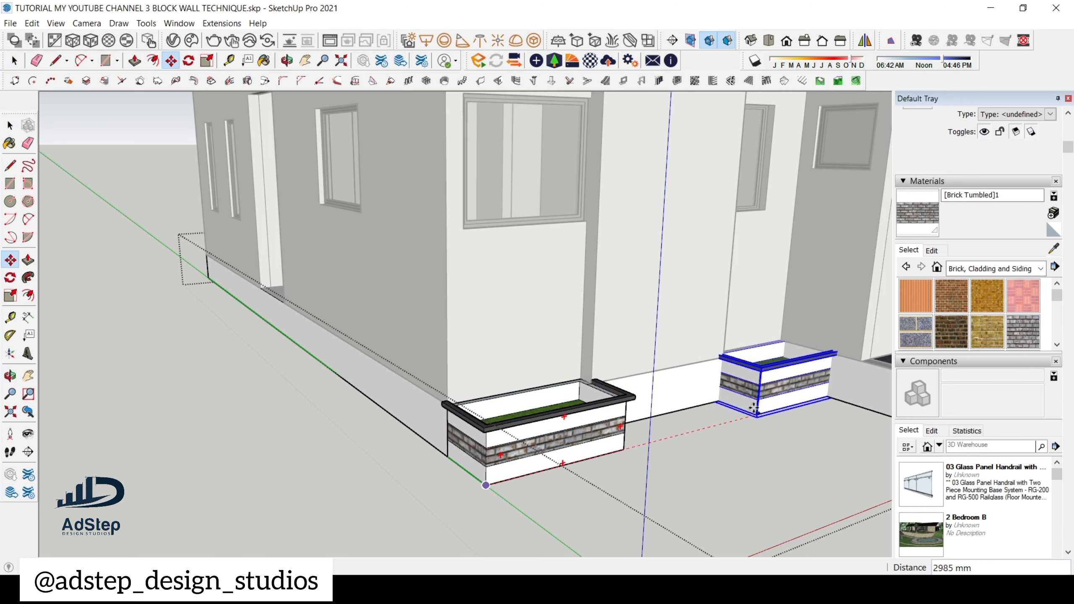
{"action": "left_click", "coordinate": [756, 409]}
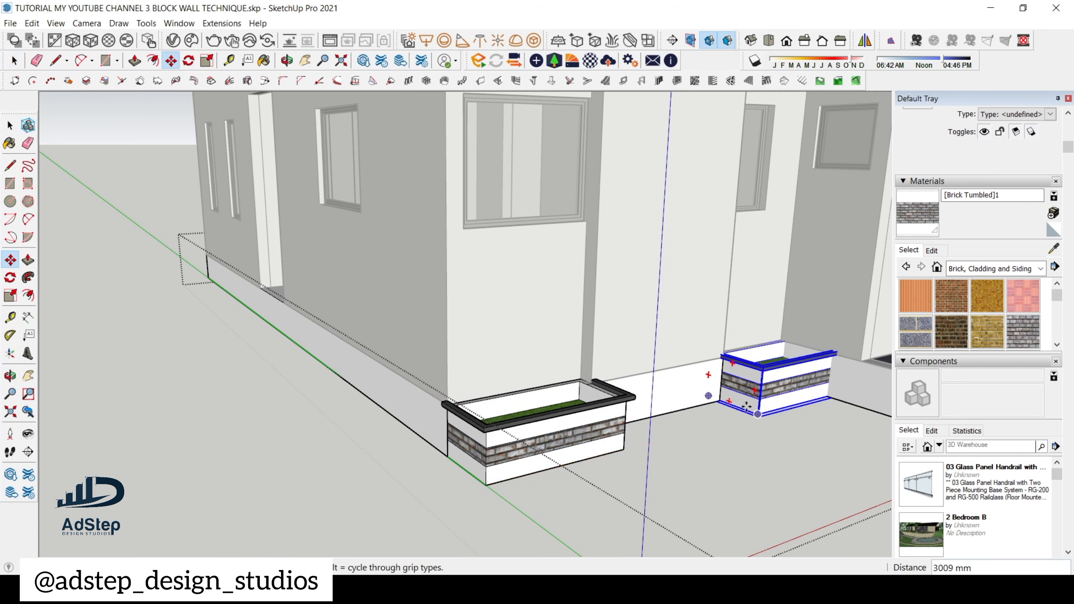
{"action": "scroll", "coordinate": [707, 374], "scroll_direction": "down", "scroll_amount": 2}
{"action": "middle_click_drag", "start_coordinate": [707, 375], "coordinate": [569, 509]}
{"action": "scroll", "coordinate": [624, 269], "scroll_direction": "down", "scroll_amount": 1}
{"action": "scroll", "coordinate": [622, 508], "scroll_direction": "up", "scroll_amount": 4}
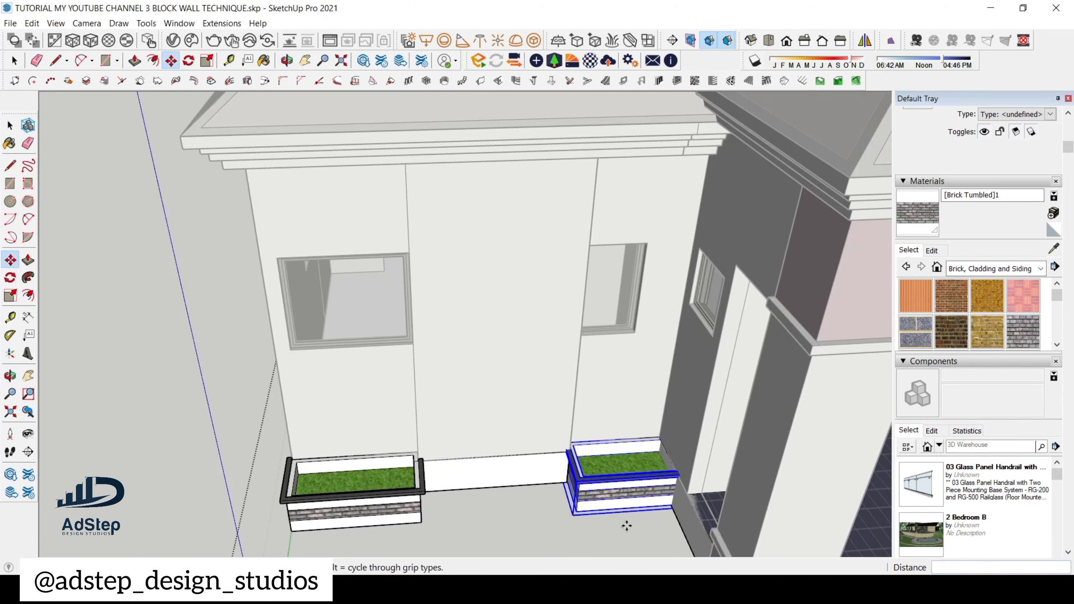
- Move the copied planter about 357 mm back toward the original so its end clears the porch side wall
{"action": "key", "text": "s"}
{"action": "scroll", "coordinate": [639, 403], "scroll_direction": "up", "scroll_amount": 2}
{"action": "scroll", "coordinate": [587, 499], "scroll_direction": "down", "scroll_amount": 2}
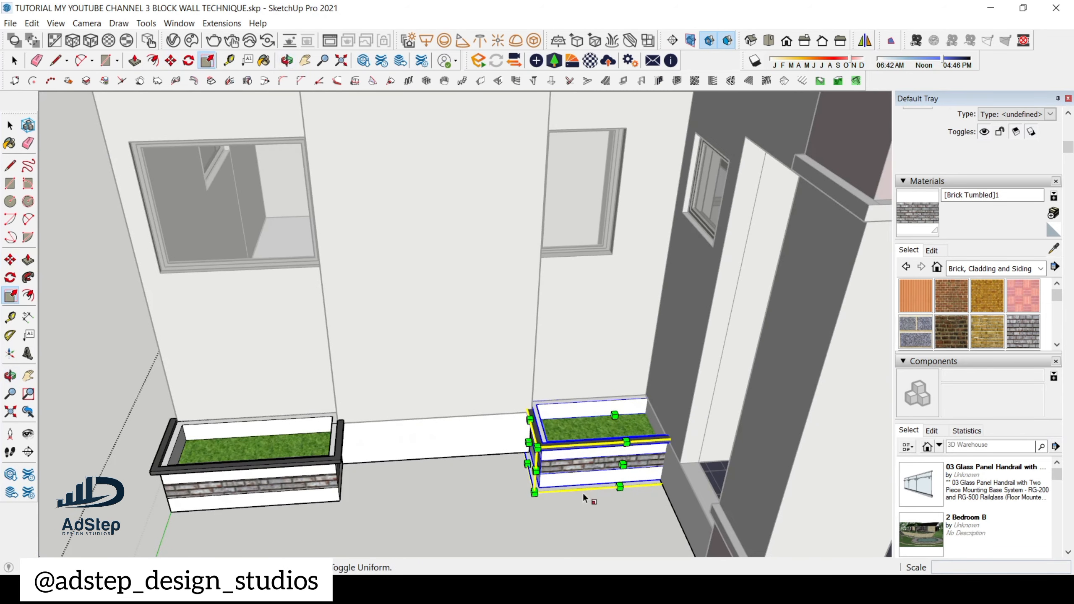
{"action": "scroll", "coordinate": [583, 501], "scroll_direction": "up", "scroll_amount": 2}
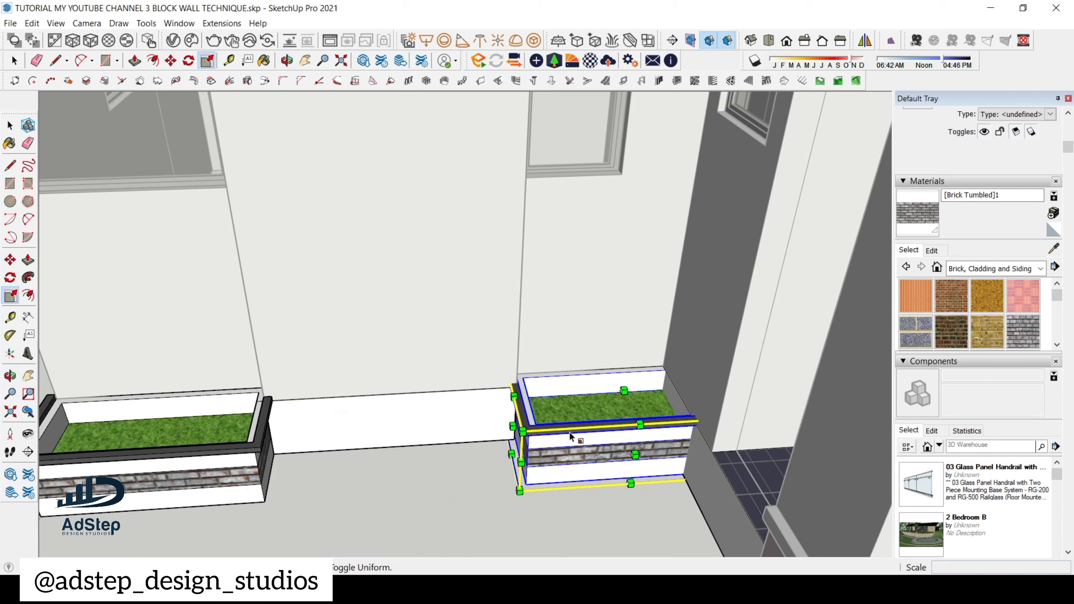
{"action": "key", "text": "m"}
{"action": "left_click", "coordinate": [604, 470]}
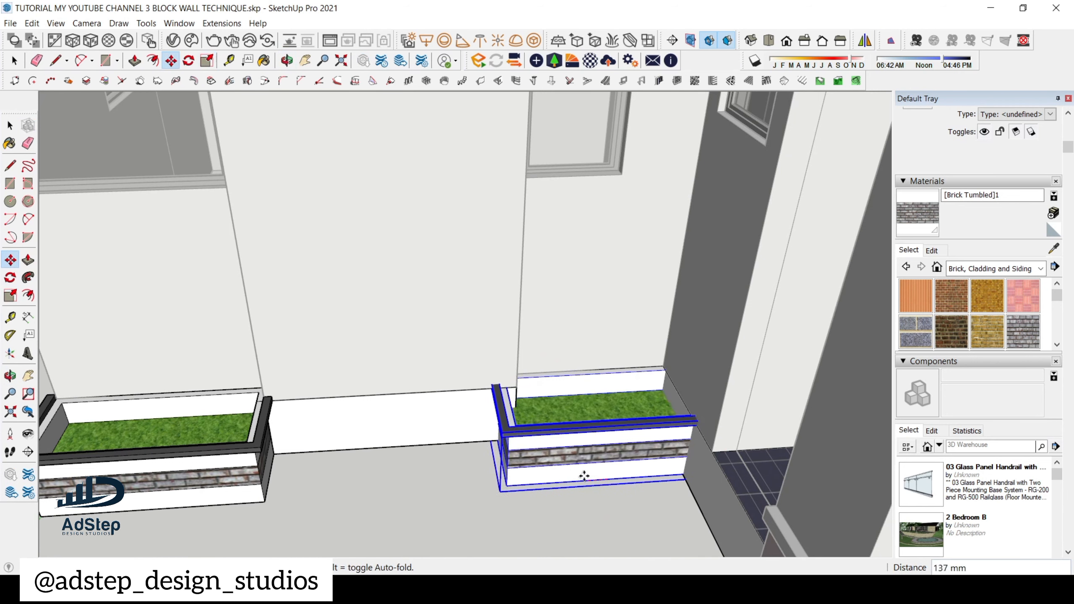
{"action": "left_click", "coordinate": [553, 476]}
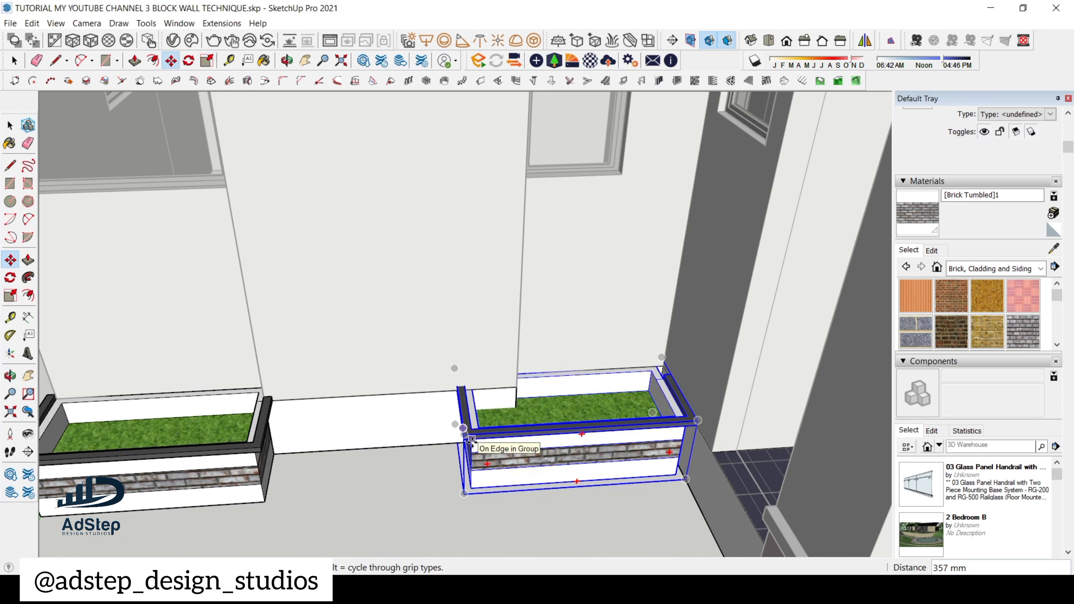
- Shrink the copied planter lengthwise along the red axis so its near end meets the corner of the projecting wall
{"action": "key", "text": "s"}
{"action": "left_click", "coordinate": [455, 425]}
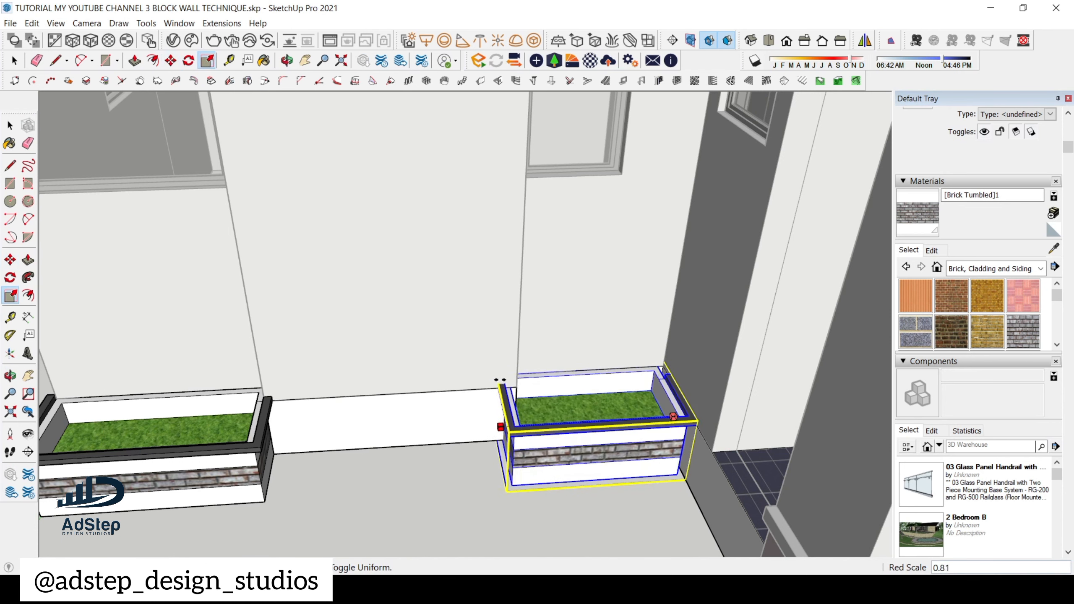
{"action": "left_click", "coordinate": [517, 368]}
{"action": "scroll", "coordinate": [514, 389], "scroll_direction": "down", "scroll_amount": 15}
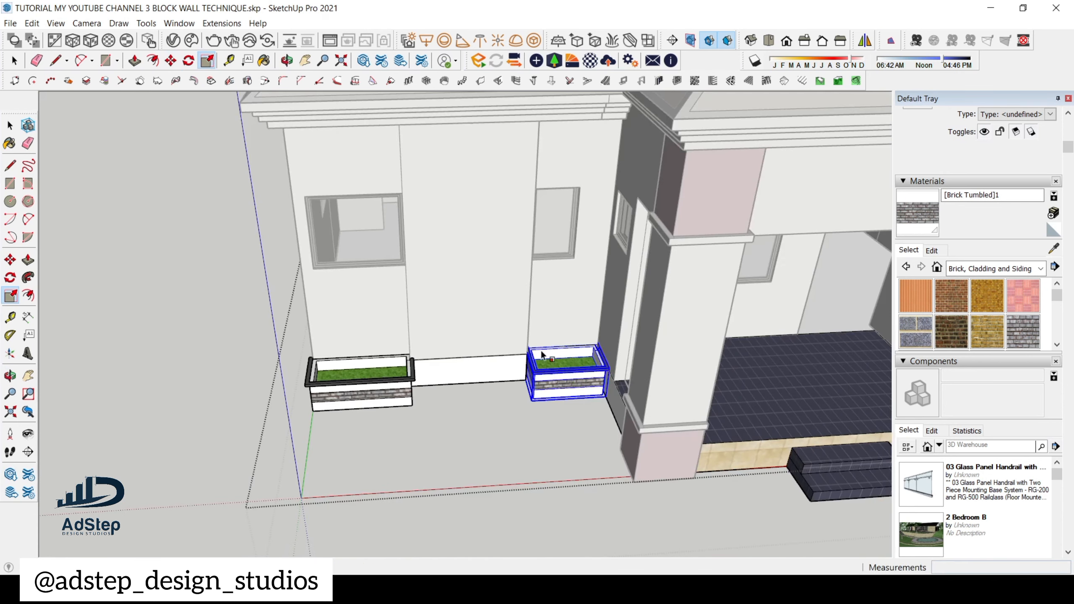
{"action": "middle_click_drag", "start_coordinate": [514, 408], "coordinate": [588, 285]}
- Open the wall group and paint the projecting front wall face between the two windows with Wood Floor Dark
{"action": "key", "text": "space"}
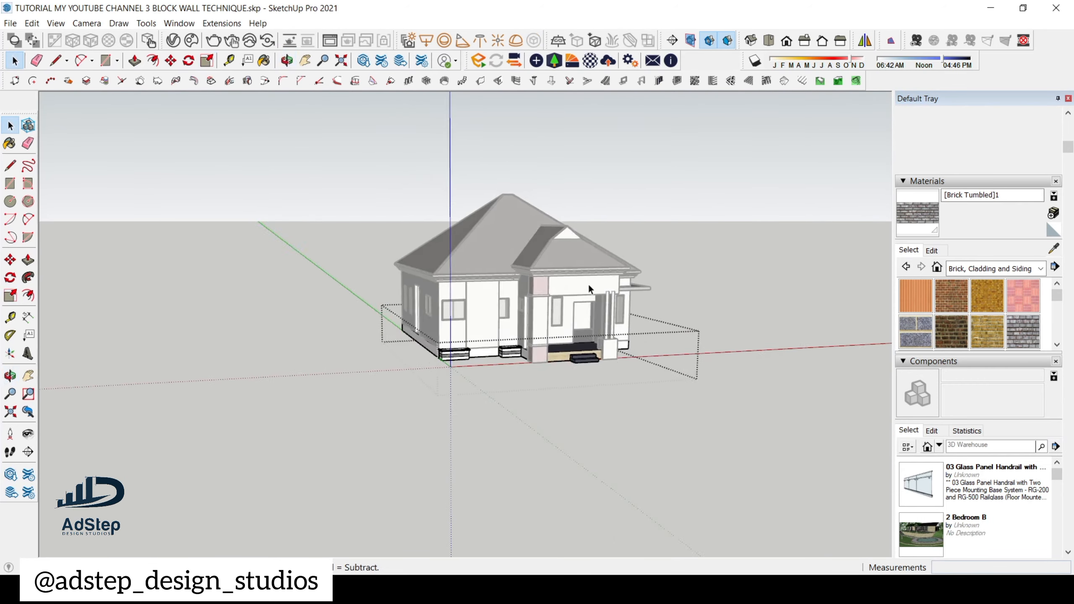
{"action": "scroll", "coordinate": [565, 303], "scroll_direction": "up", "scroll_amount": 5}
{"action": "mouse_move", "coordinate": [560, 319]}
{"action": "middle_mouse_down"}
{"action": "mouse_move", "coordinate": [396, 330]}
{"action": "mouse_move", "coordinate": [546, 339]}
{"action": "mouse_move", "coordinate": [391, 316]}
{"action": "mouse_move", "coordinate": [542, 323]}
{"action": "middle_mouse_up"}
{"action": "scroll", "coordinate": [406, 372], "scroll_direction": "up", "scroll_amount": 5}
{"action": "double_click", "coordinate": [407, 373]}
{"action": "scroll", "coordinate": [490, 394], "scroll_direction": "down", "scroll_amount": 5}
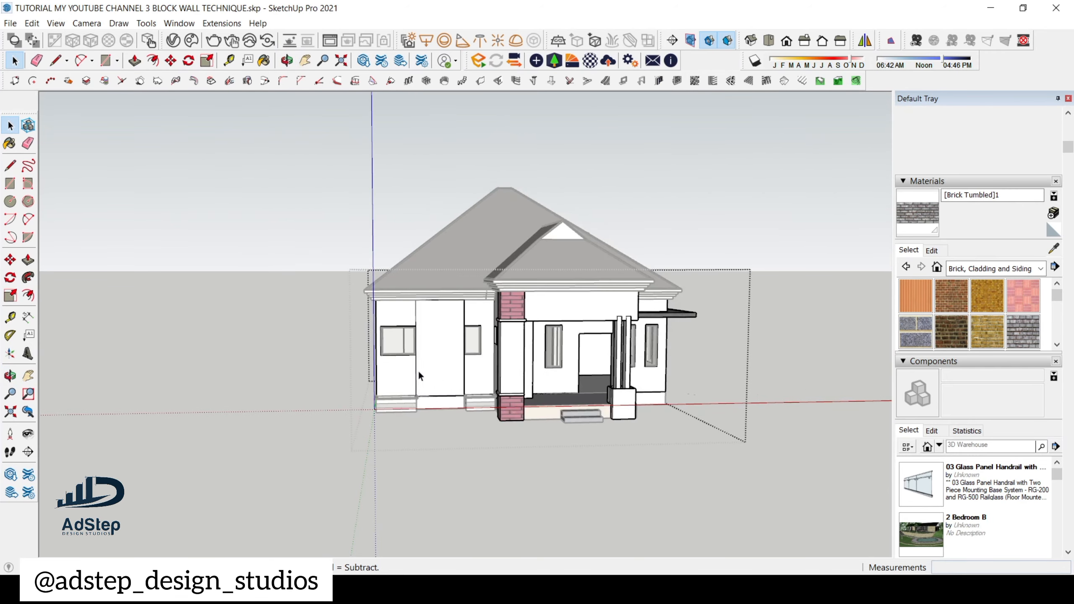
{"action": "left_click", "coordinate": [429, 371]}
{"action": "scroll", "coordinate": [432, 370], "scroll_direction": "up", "scroll_amount": 5}
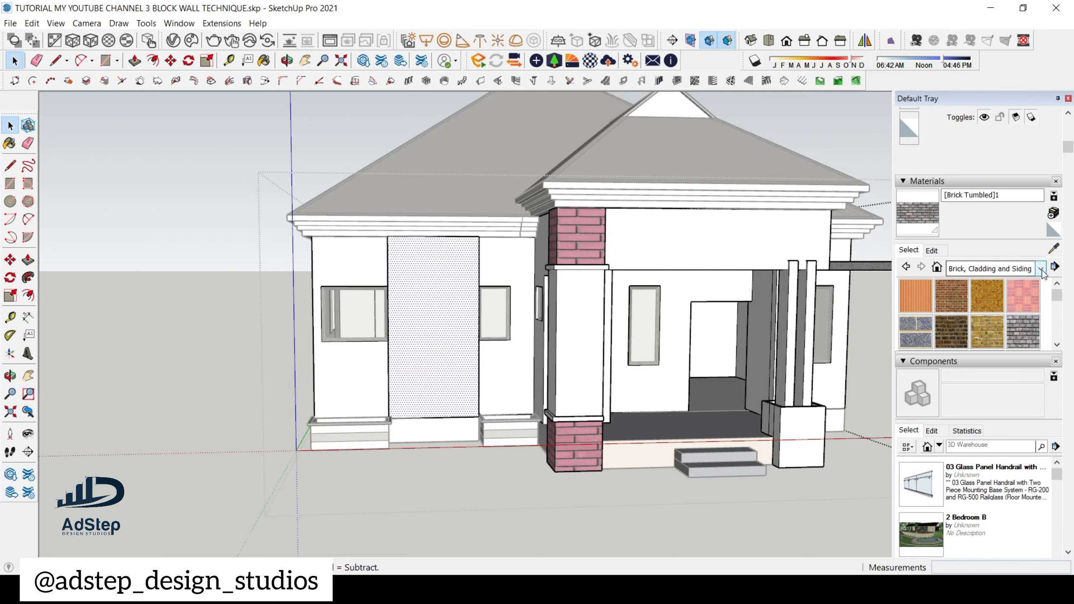
{"action": "left_click", "coordinate": [1015, 268]}
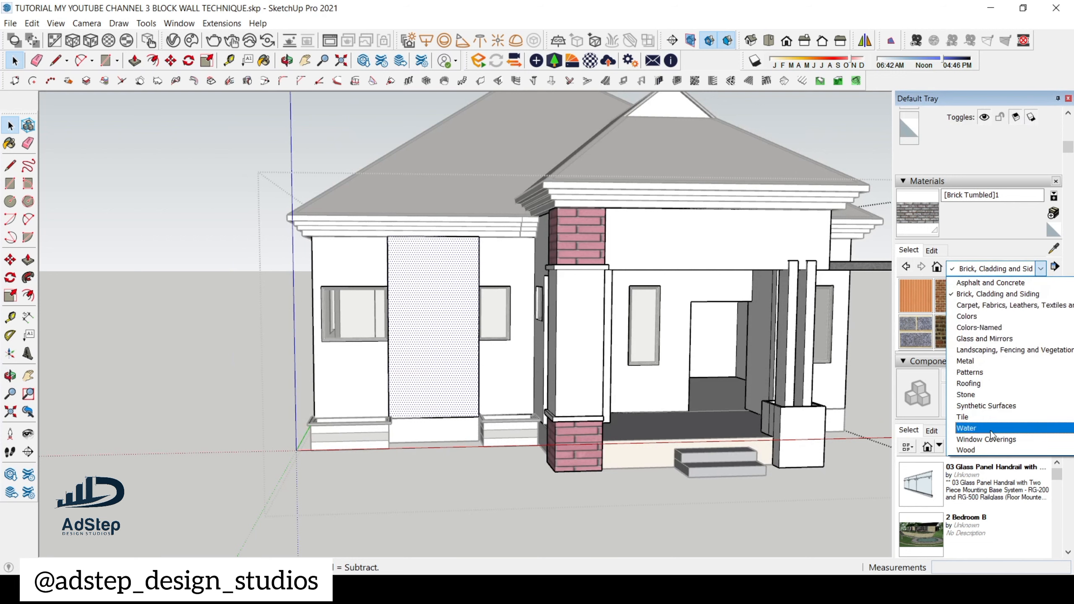
{"action": "left_click", "coordinate": [991, 450]}
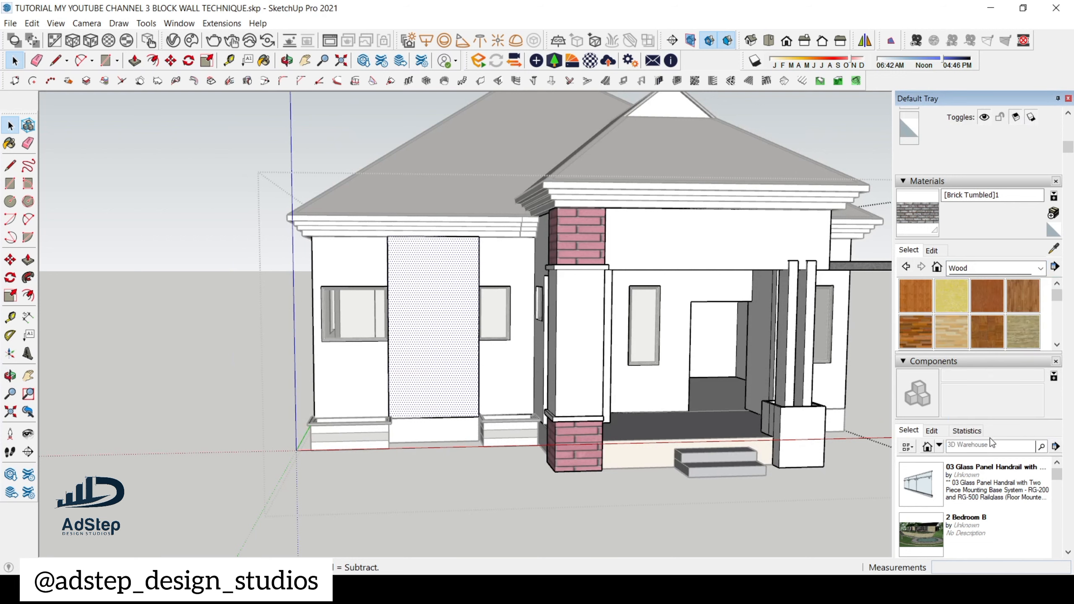
{"action": "left_click", "coordinate": [918, 337]}
{"action": "left_click", "coordinate": [445, 378]}
{"action": "scroll", "coordinate": [440, 377], "scroll_direction": "down", "scroll_amount": 5}
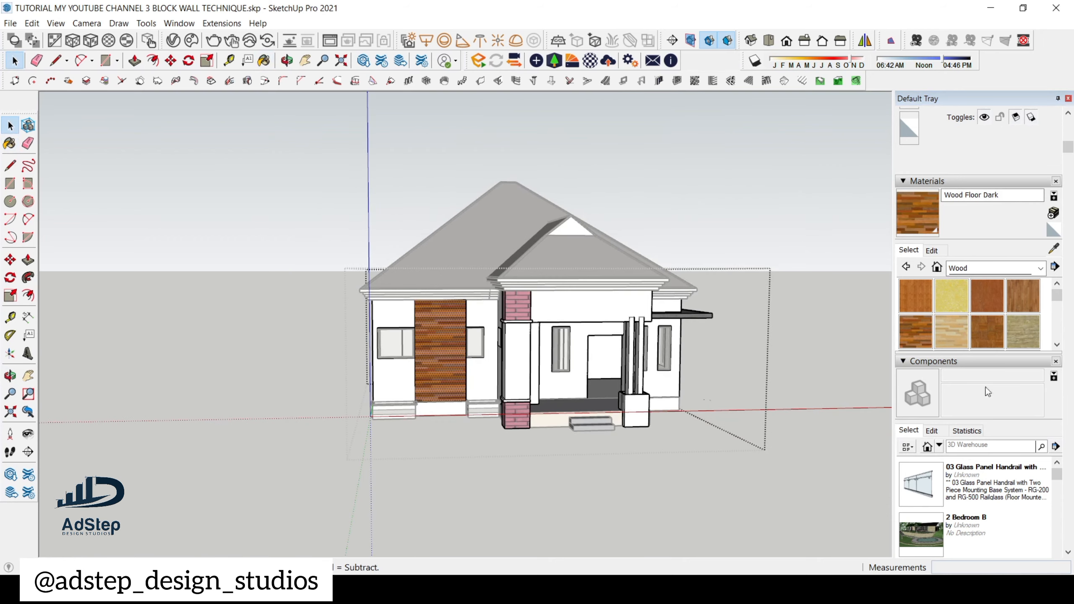
- Edit the Wood Floor Dark material and search for "wood" among the replacement texture images in the Mats folder
{"action": "left_click", "coordinate": [933, 251]}
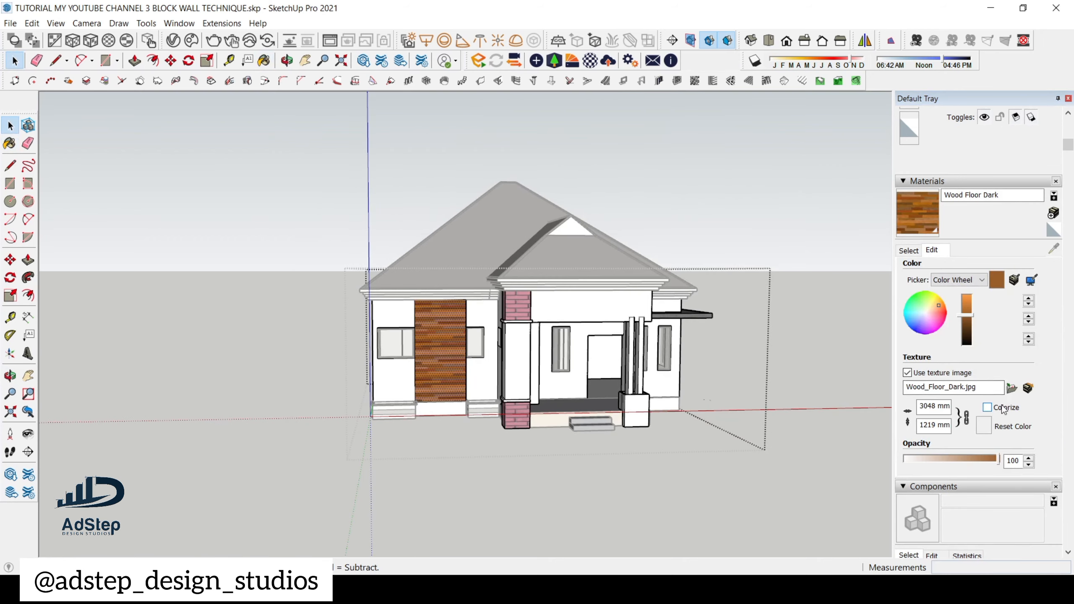
{"action": "left_click", "coordinate": [1013, 389]}
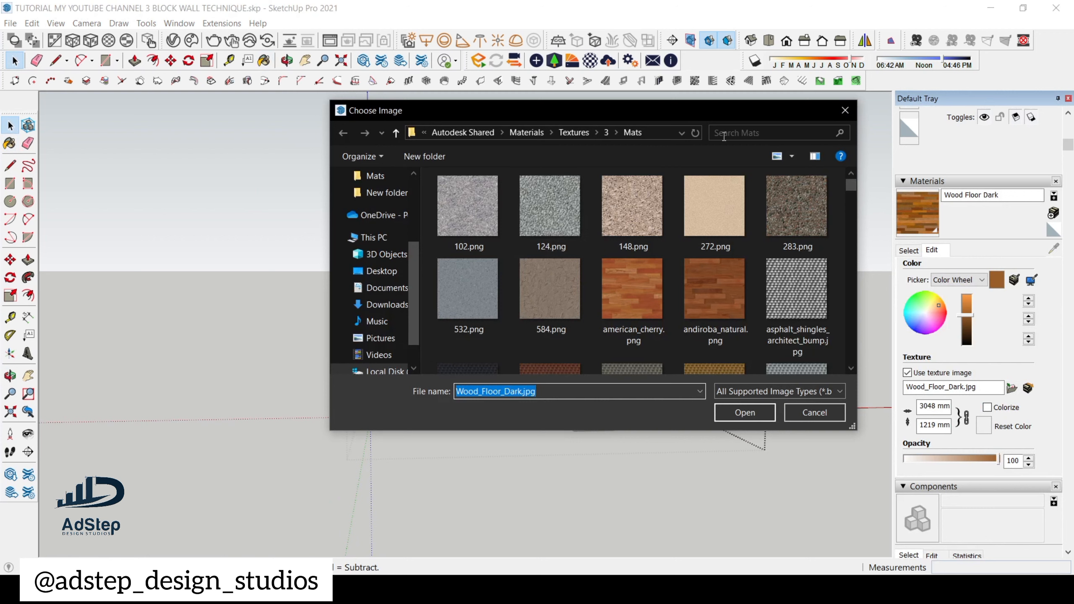
{"action": "left_click", "coordinate": [721, 133]}
{"action": "type", "text": "woo"}
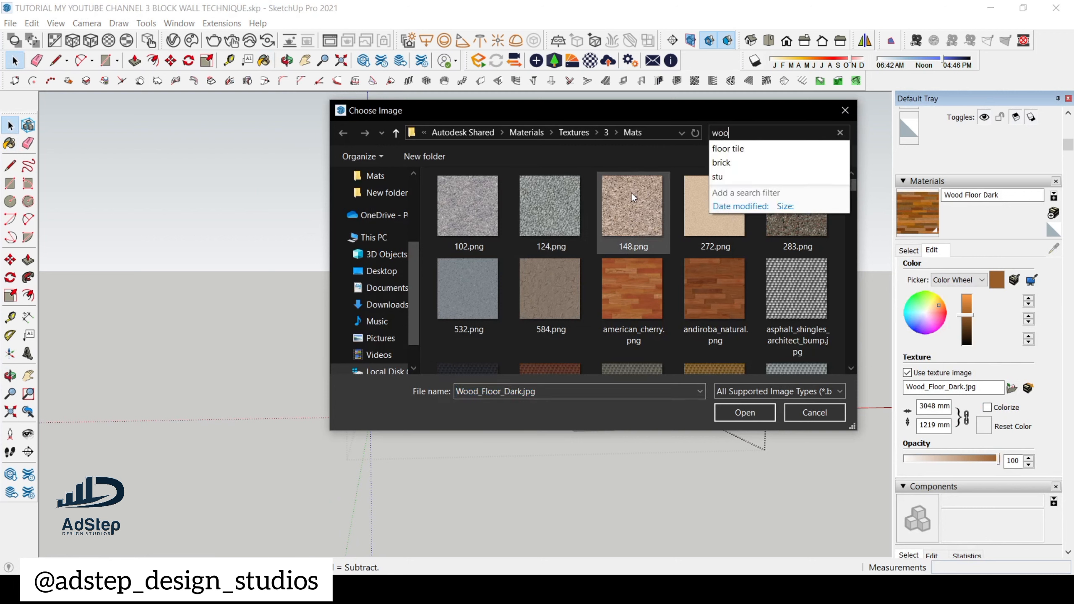
{"action": "type", "text": "d"}
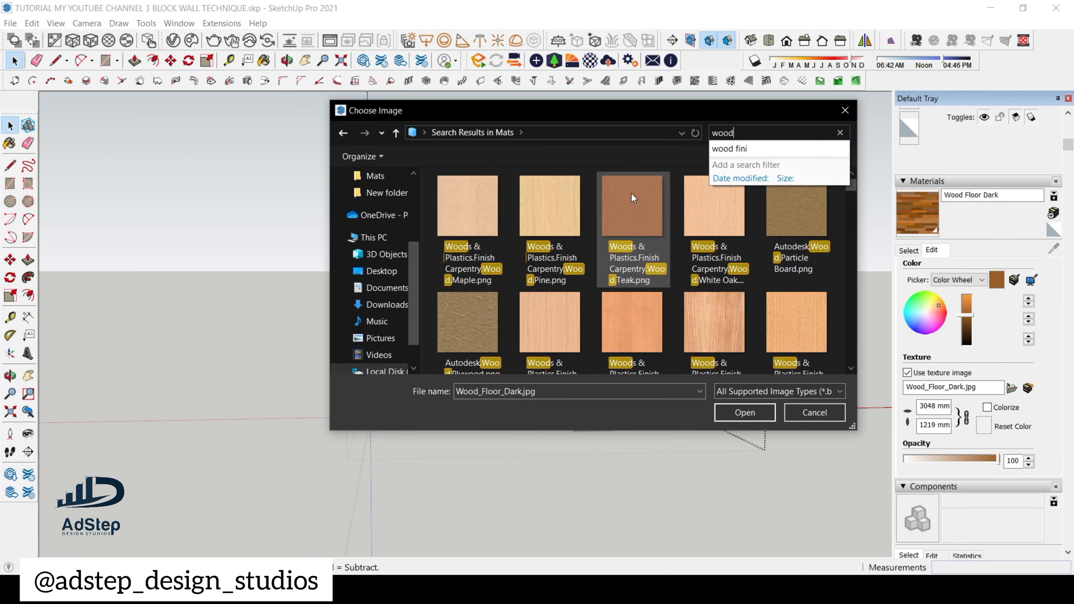
- Load the light beige Thermal_Moisture.Roofing_Siding Panels Wood image as the Wood Floor Dark texture
{"action": "scroll", "coordinate": [631, 232], "scroll_direction": "down", "scroll_amount": 2}
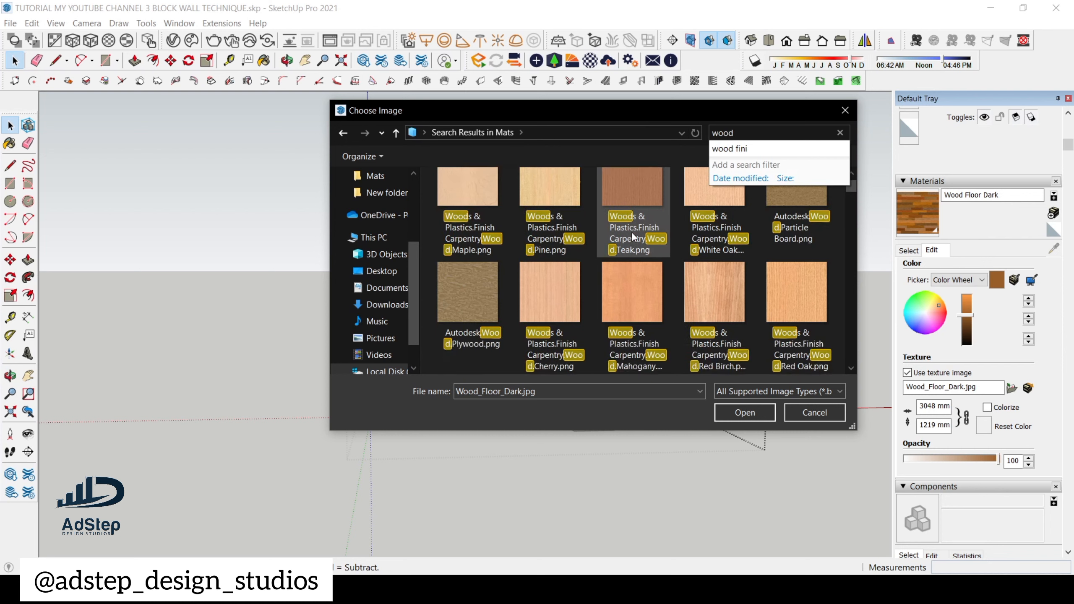
{"action": "scroll", "coordinate": [631, 232], "scroll_direction": "down", "scroll_amount": 3}
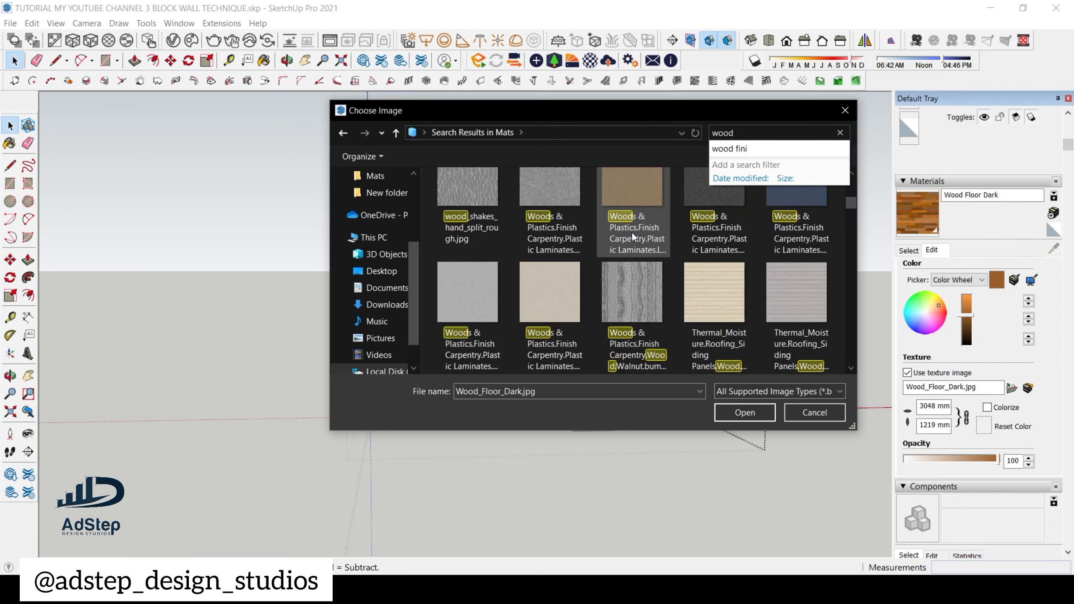
{"action": "scroll", "coordinate": [633, 236], "scroll_direction": "up", "scroll_amount": 3}
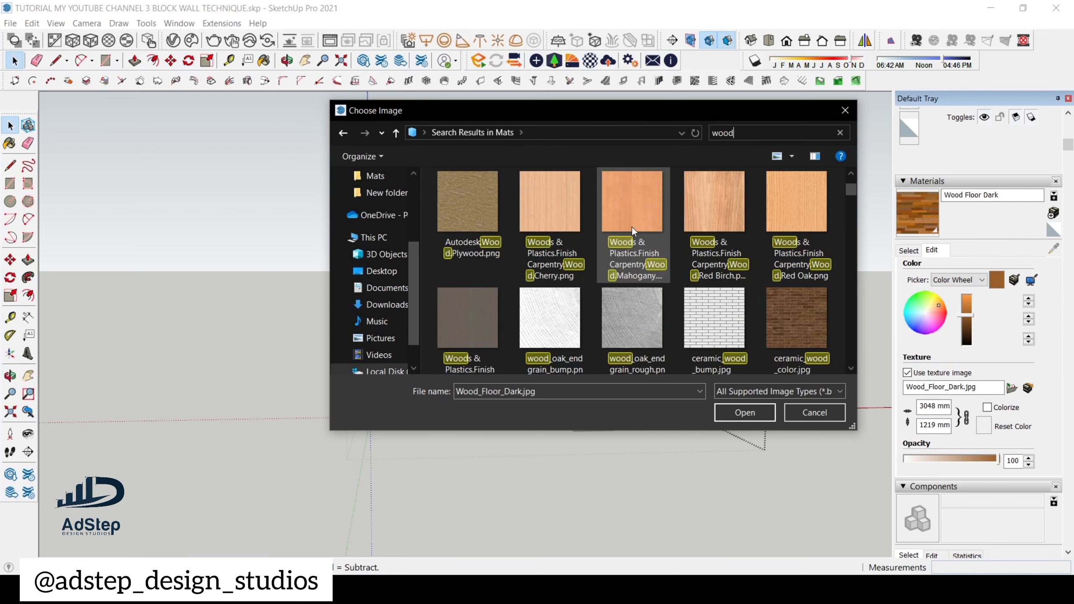
{"action": "scroll", "coordinate": [632, 225], "scroll_direction": "up", "scroll_amount": 2}
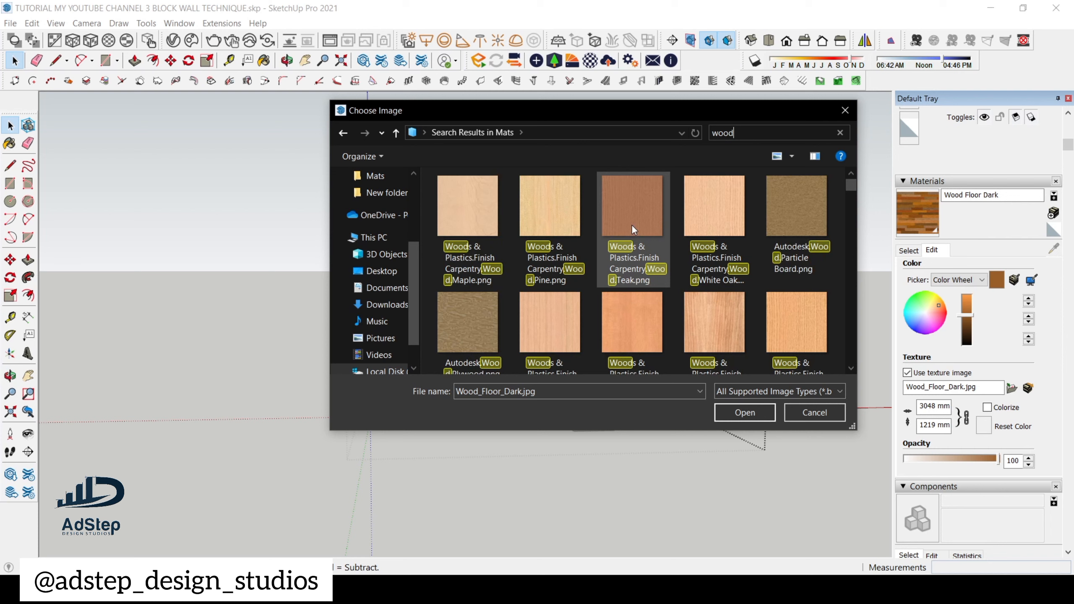
{"action": "scroll", "coordinate": [633, 227], "scroll_direction": "down", "scroll_amount": 3}
{"action": "scroll", "coordinate": [632, 228], "scroll_direction": "down", "scroll_amount": 3}
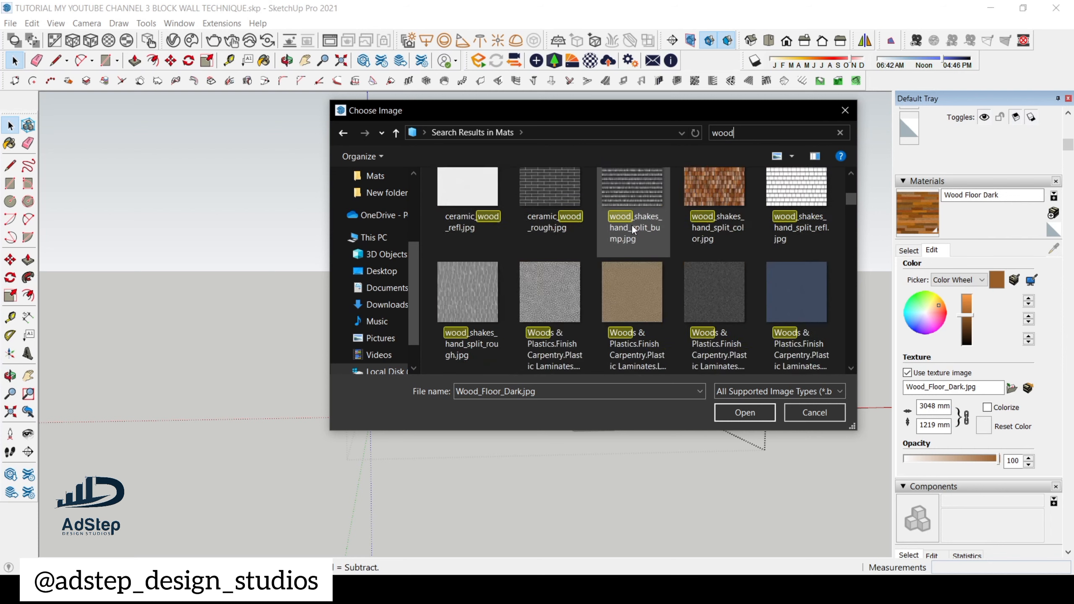
{"action": "scroll", "coordinate": [631, 224], "scroll_direction": "down", "scroll_amount": 1}
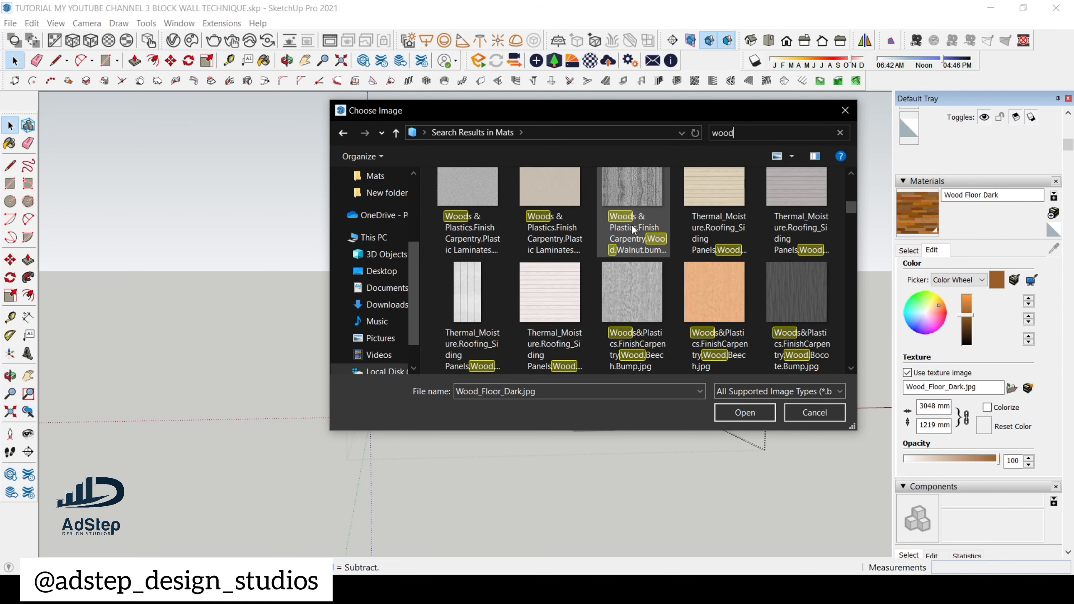
{"action": "left_click", "coordinate": [728, 207]}
{"action": "left_click", "coordinate": [769, 416]}
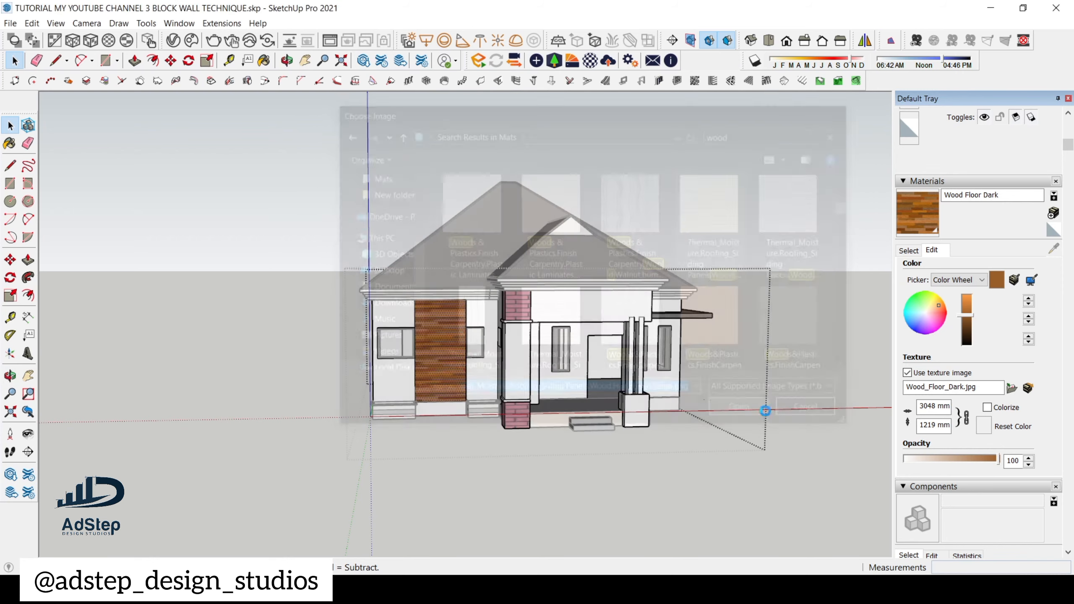
- Close the wall group and check the new wood cladding on the front wall panel
{"action": "scroll", "coordinate": [436, 402], "scroll_direction": "up", "scroll_amount": 5}
{"action": "scroll", "coordinate": [444, 390], "scroll_direction": "down", "scroll_amount": 5}
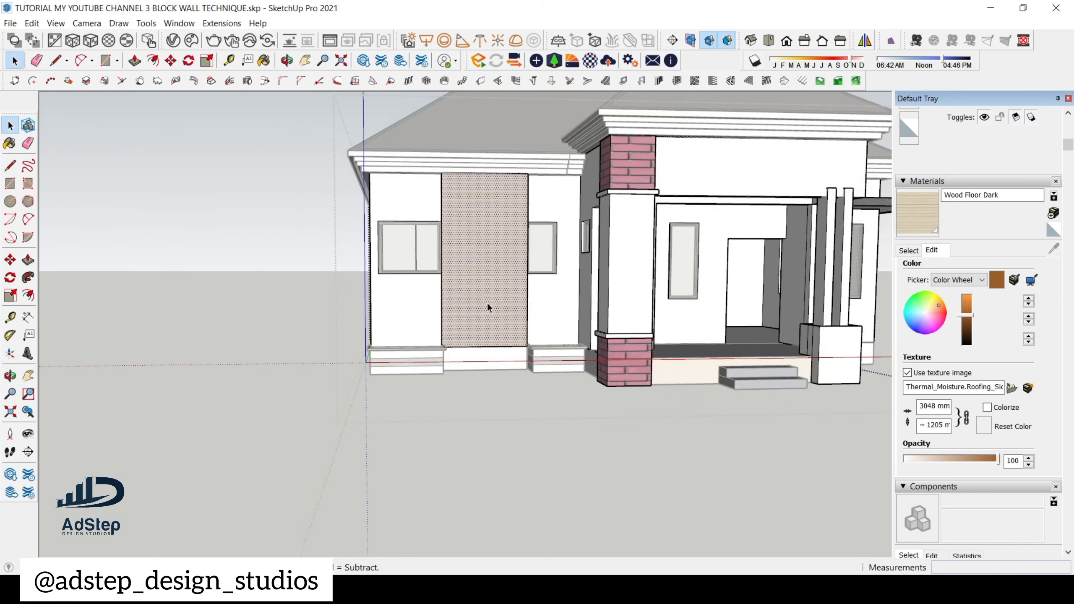
{"action": "middle_click_drag", "start_coordinate": [487, 302], "coordinate": [648, 402]}
{"action": "left_click", "coordinate": [672, 451]}
{"action": "scroll", "coordinate": [606, 350], "scroll_direction": "up", "scroll_amount": 4}
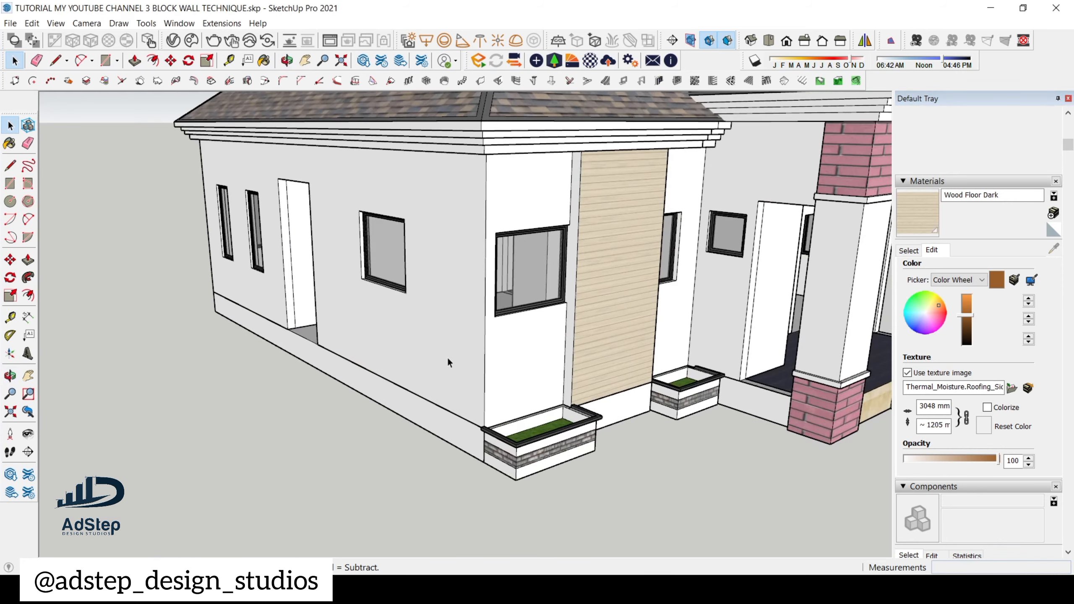
- Open the wall group, sample the panel's wood cladding and paint the narrow side return next to the large window with it
{"action": "scroll", "coordinate": [446, 356], "scroll_direction": "down", "scroll_amount": 3}
{"action": "scroll", "coordinate": [551, 321], "scroll_direction": "up", "scroll_amount": 3}
{"action": "middle_click_drag", "start_coordinate": [566, 356], "coordinate": [519, 367]}
{"action": "scroll", "coordinate": [517, 367], "scroll_direction": "up", "scroll_amount": 2}
{"action": "double_click", "coordinate": [517, 360]}
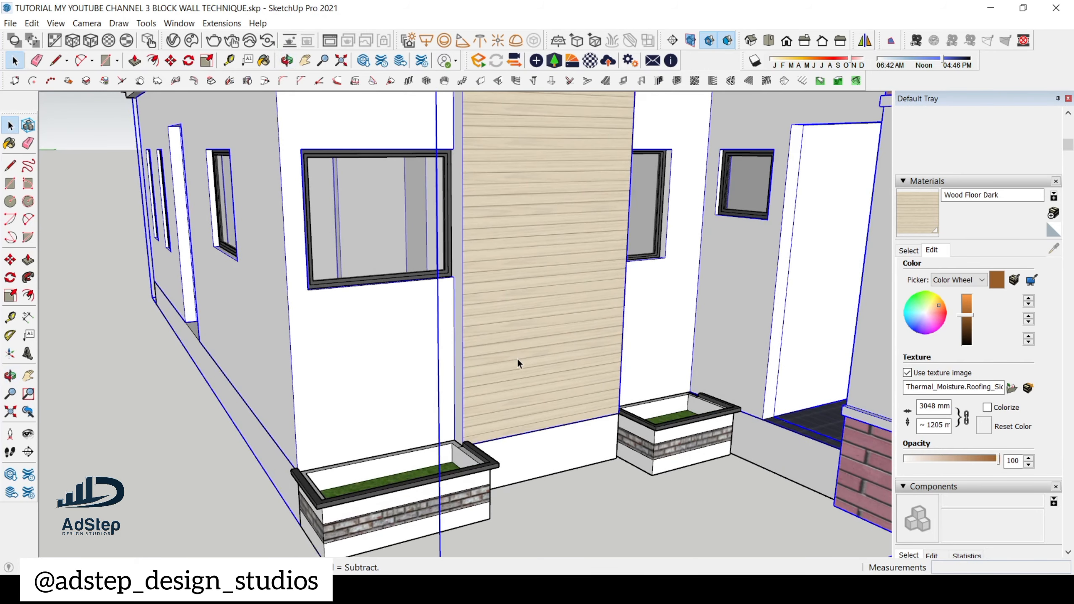
{"action": "left_click", "coordinate": [542, 361]}
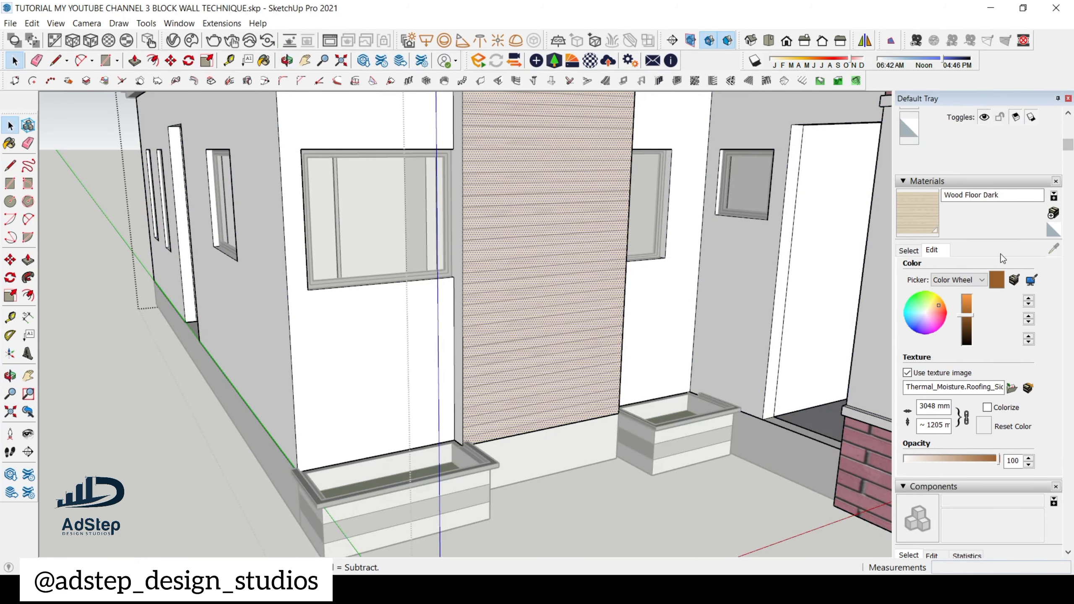
{"action": "left_click", "coordinate": [909, 250]}
{"action": "key", "text": "b"}
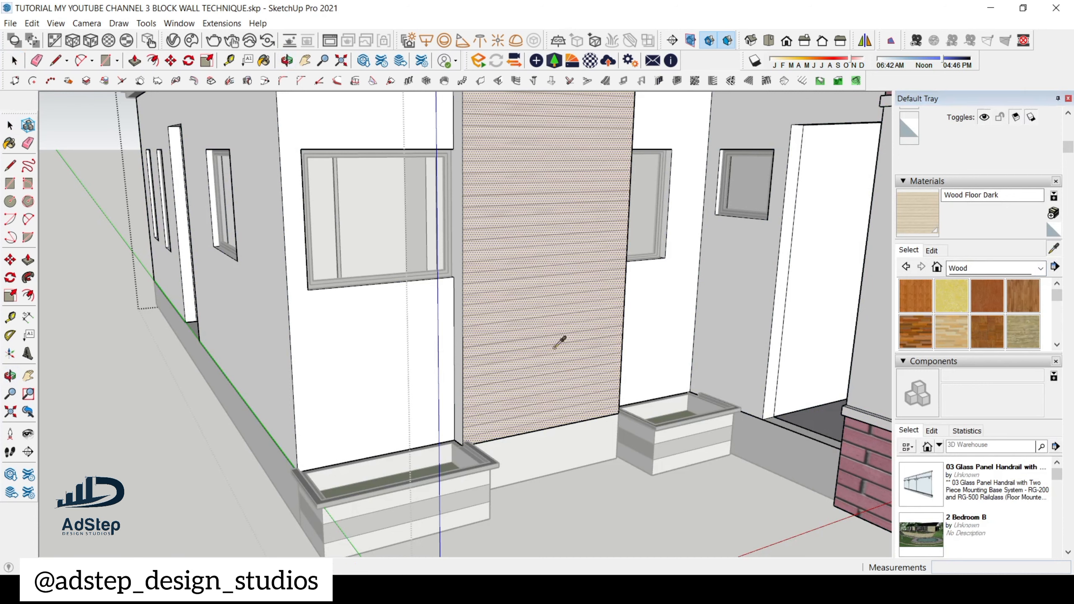
{"action": "left_click", "coordinate": [463, 360]}
{"action": "key", "text": "space"}
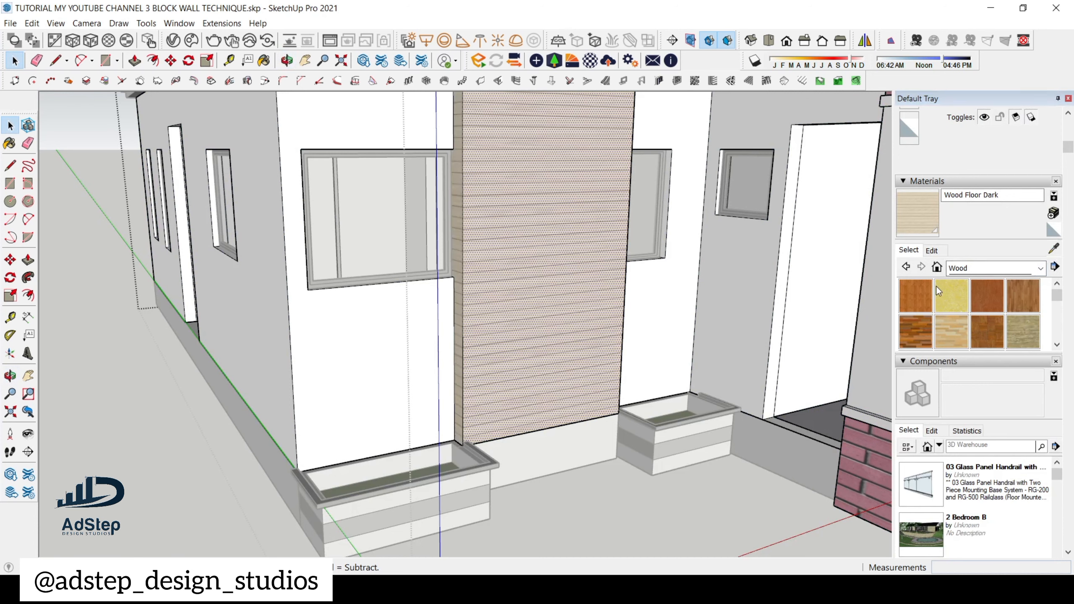
- Set the Wood Floor Dark texture width to 3000 mm
{"action": "left_click", "coordinate": [932, 250]}
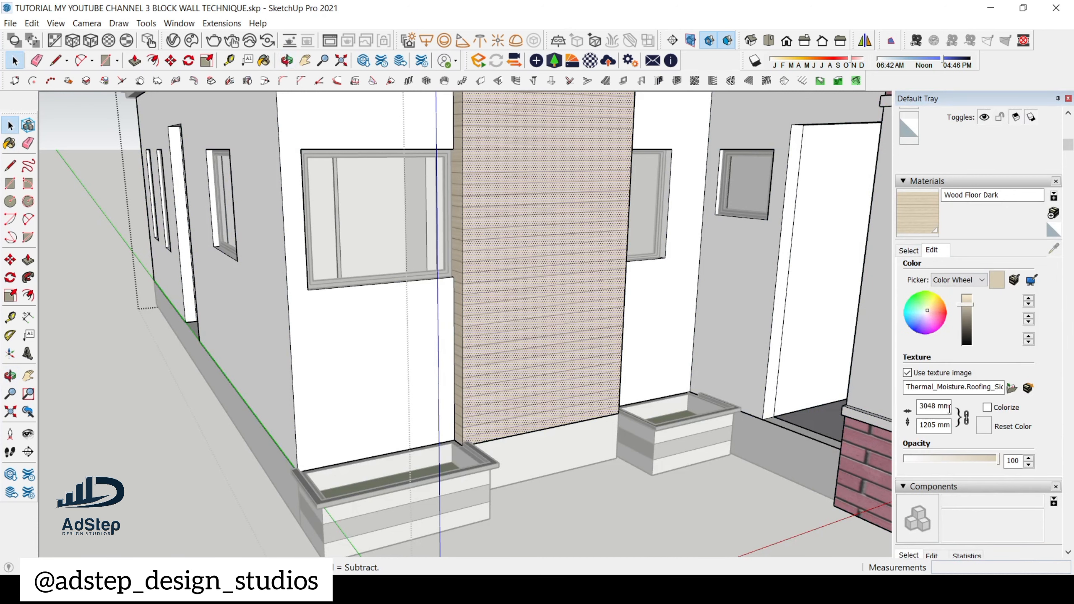
{"action": "left_click_drag", "start_coordinate": [949, 406], "coordinate": [927, 406]}
{"action": "type", "text": "300"}
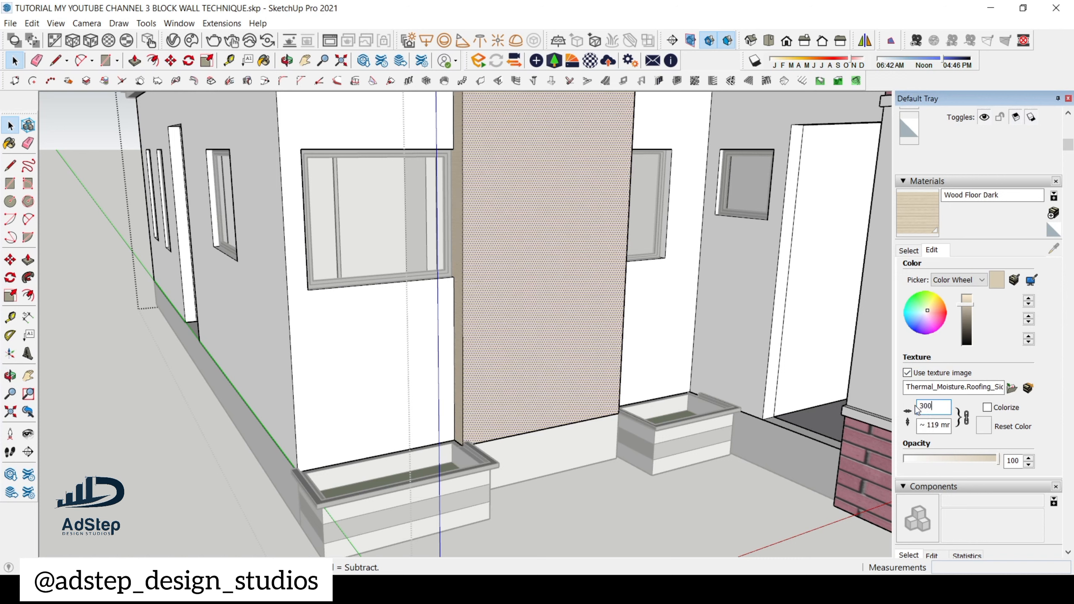
{"action": "type", "text": "0"}
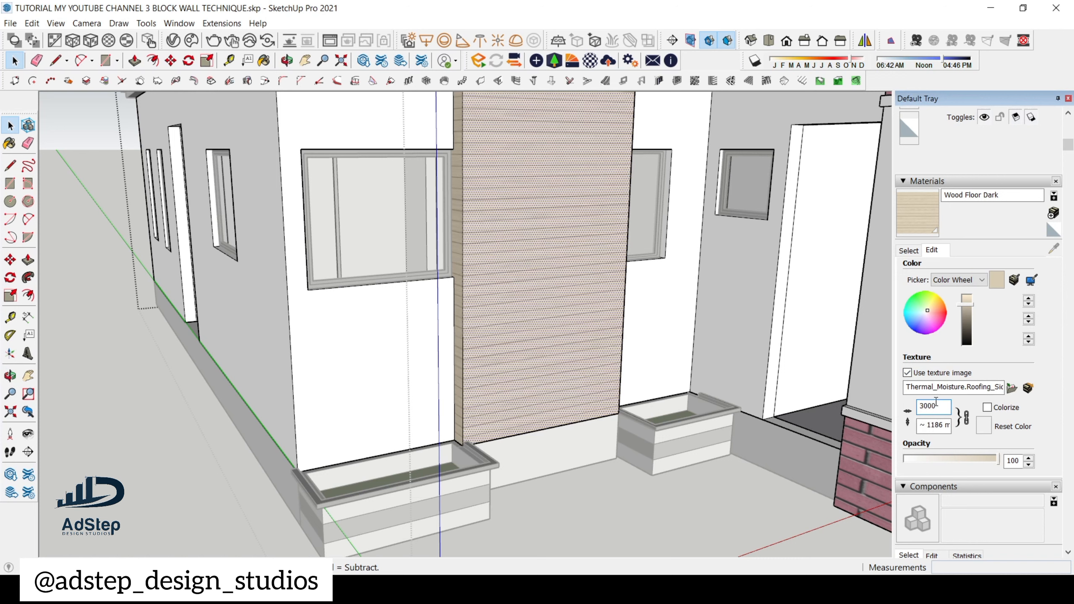
- Try to paint the cladding panel's side return nearest the porch with Wood Floor Dark and undo it
{"action": "scroll", "coordinate": [527, 307], "scroll_direction": "down", "scroll_amount": 5}
{"action": "middle_click_drag", "start_coordinate": [534, 310], "coordinate": [304, 317]}
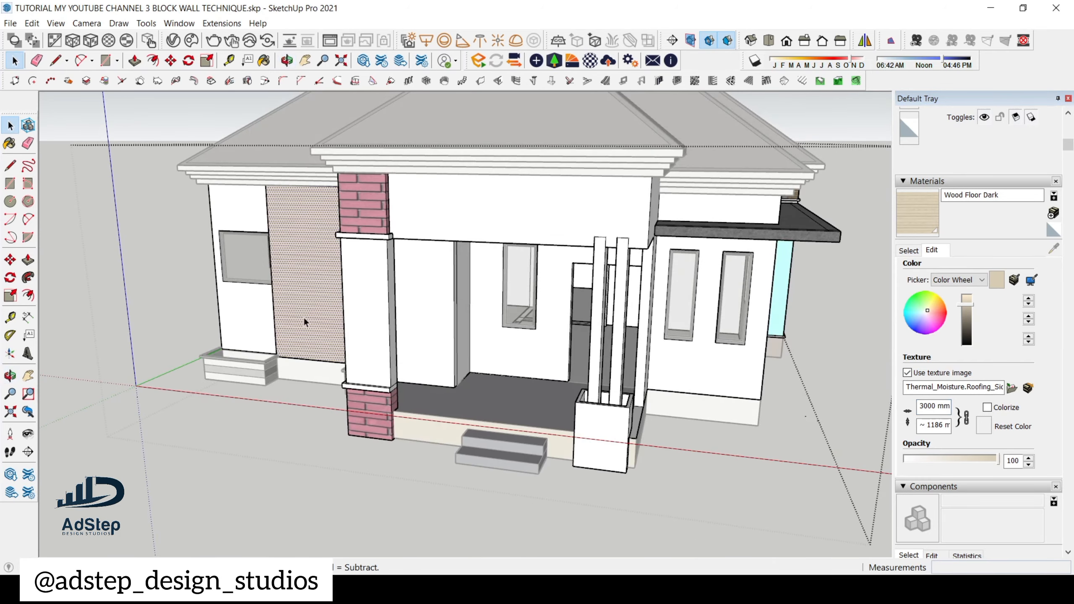
{"action": "scroll", "coordinate": [331, 298], "scroll_direction": "up", "scroll_amount": 5}
{"action": "left_click", "coordinate": [908, 251]}
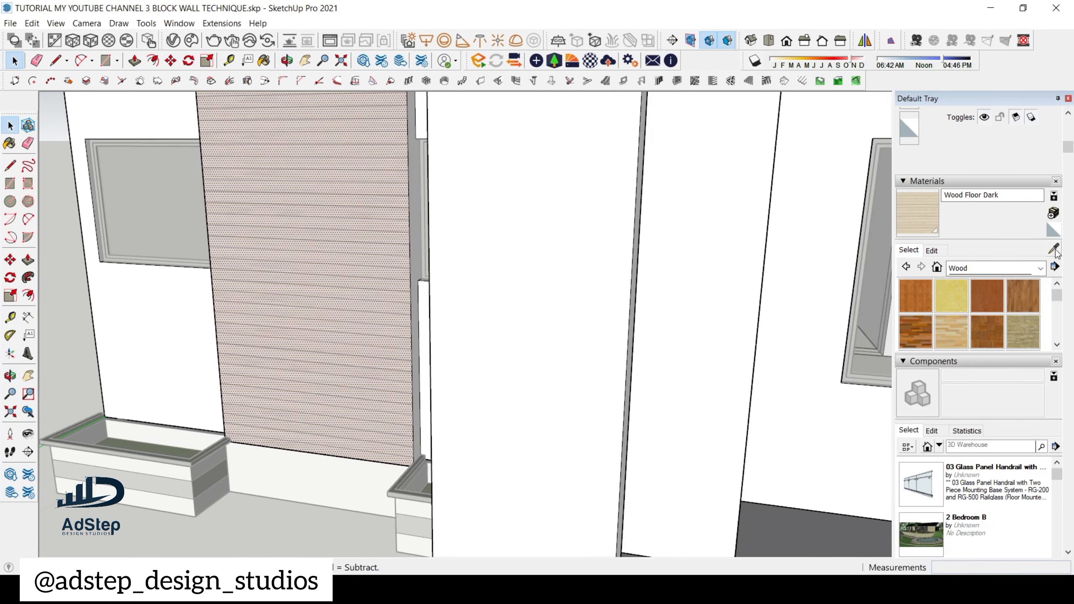
{"action": "middle_click_drag", "start_coordinate": [772, 247], "coordinate": [397, 243]}
{"action": "key", "text": "b"}
{"action": "left_click", "coordinate": [428, 253]}
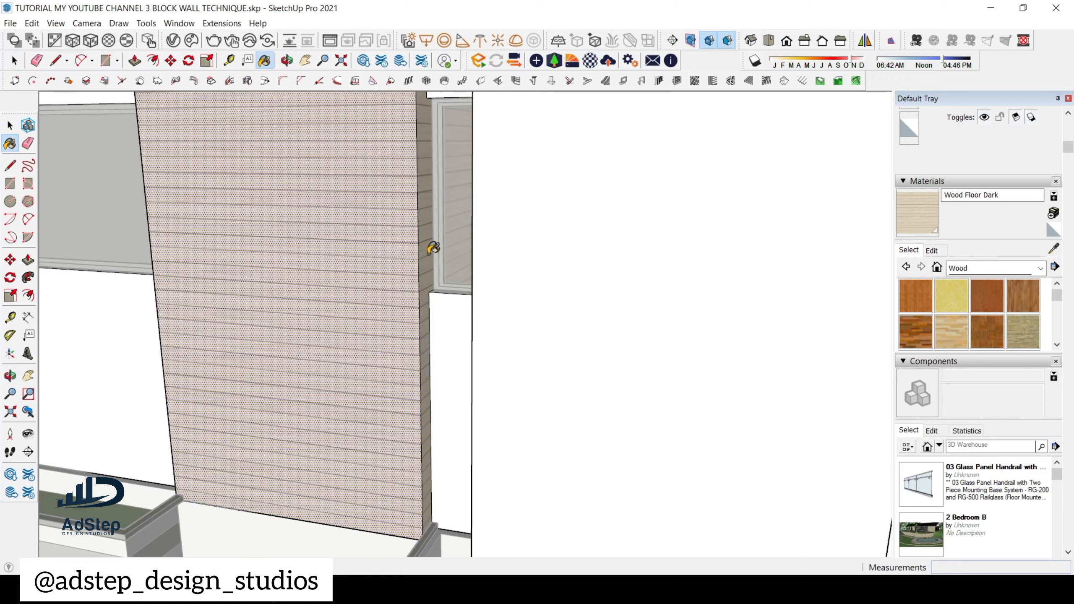
{"action": "scroll", "coordinate": [436, 246], "scroll_direction": "down", "scroll_amount": 5}
{"action": "scroll", "coordinate": [429, 324], "scroll_direction": "up", "scroll_amount": 3}
{"action": "scroll", "coordinate": [429, 329], "scroll_direction": "up", "scroll_amount": 1}
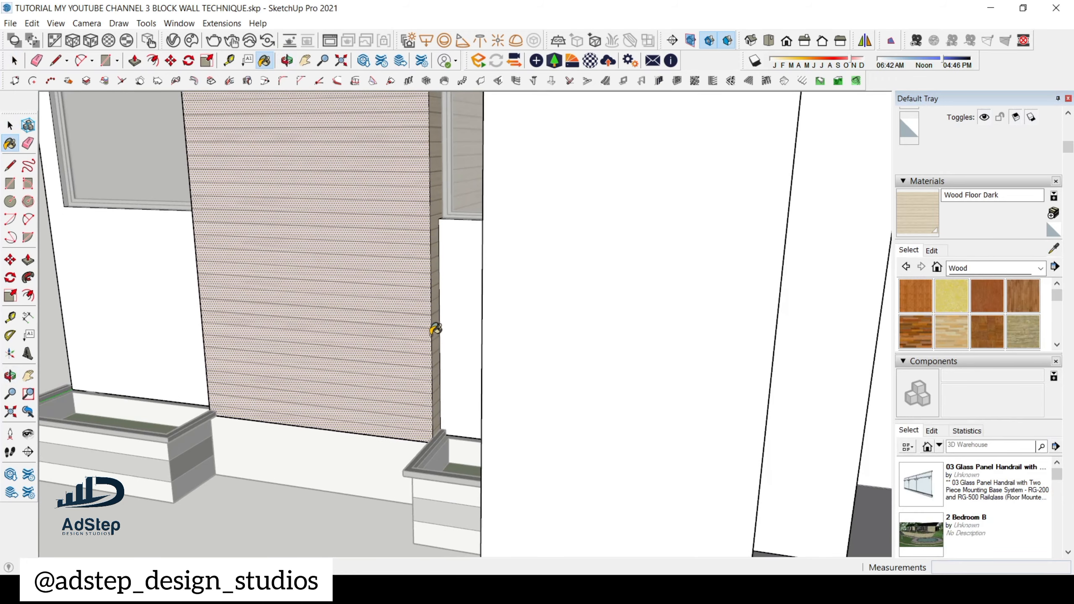
{"action": "key", "text": "ctrl+z"}
- Draw a rectangle on the panel's porch-side return, from the window's lower corner to the panel's base, to split off the strip below the window
{"action": "scroll", "coordinate": [442, 381], "scroll_direction": "up", "scroll_amount": 3}
{"action": "scroll", "coordinate": [443, 398], "scroll_direction": "down", "scroll_amount": 5}
{"action": "scroll", "coordinate": [445, 417], "scroll_direction": "up", "scroll_amount": 2}
{"action": "scroll", "coordinate": [448, 415], "scroll_direction": "up", "scroll_amount": 3}
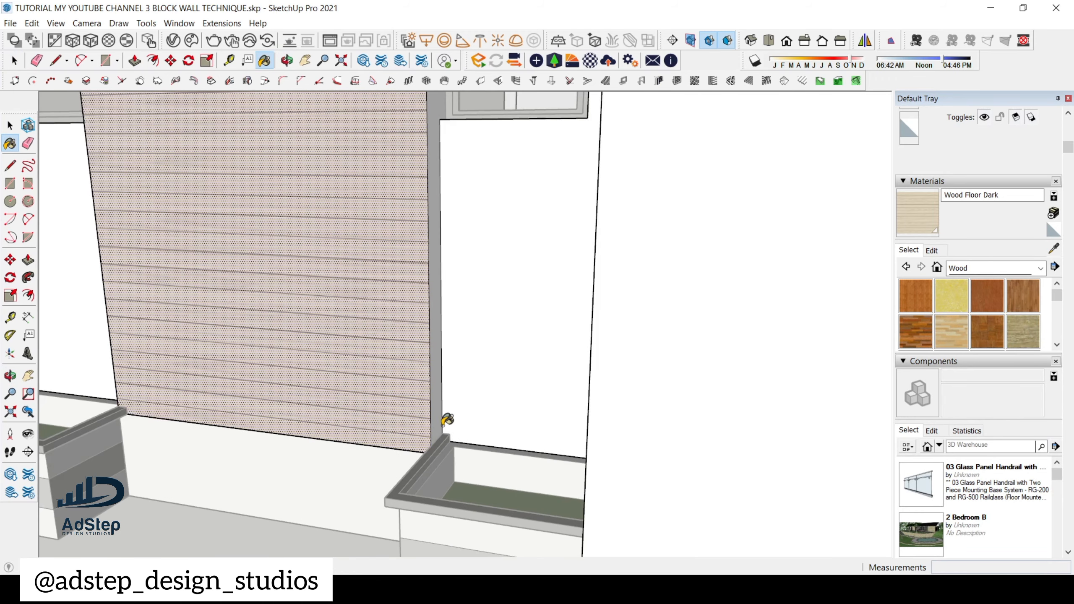
{"action": "scroll", "coordinate": [447, 418], "scroll_direction": "down", "scroll_amount": 1}
{"action": "key", "text": "r"}
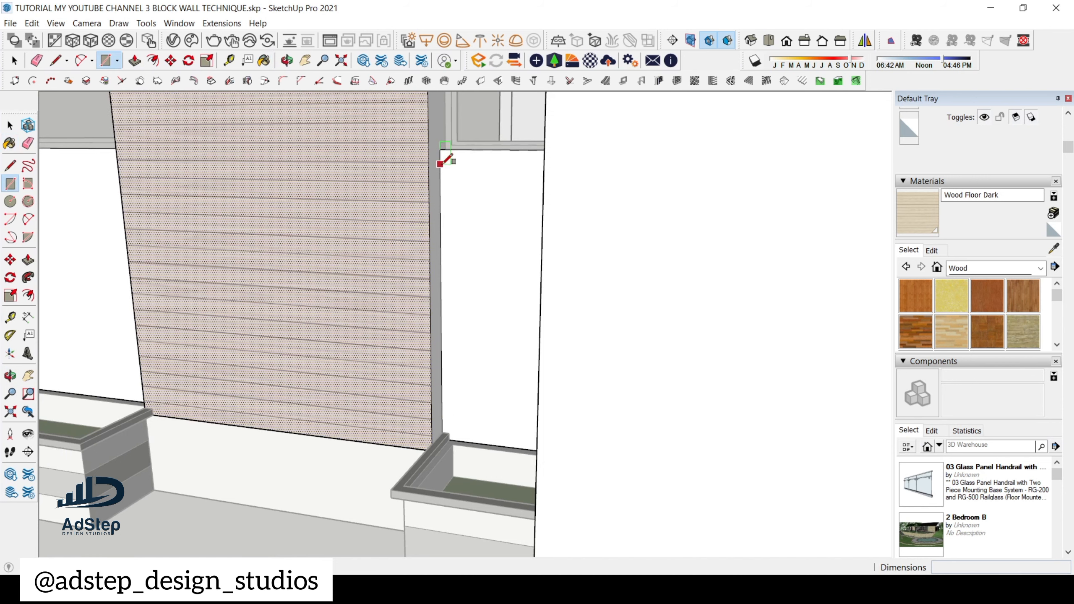
{"action": "left_click", "coordinate": [440, 150]}
{"action": "scroll", "coordinate": [438, 374], "scroll_direction": "up", "scroll_amount": 1}
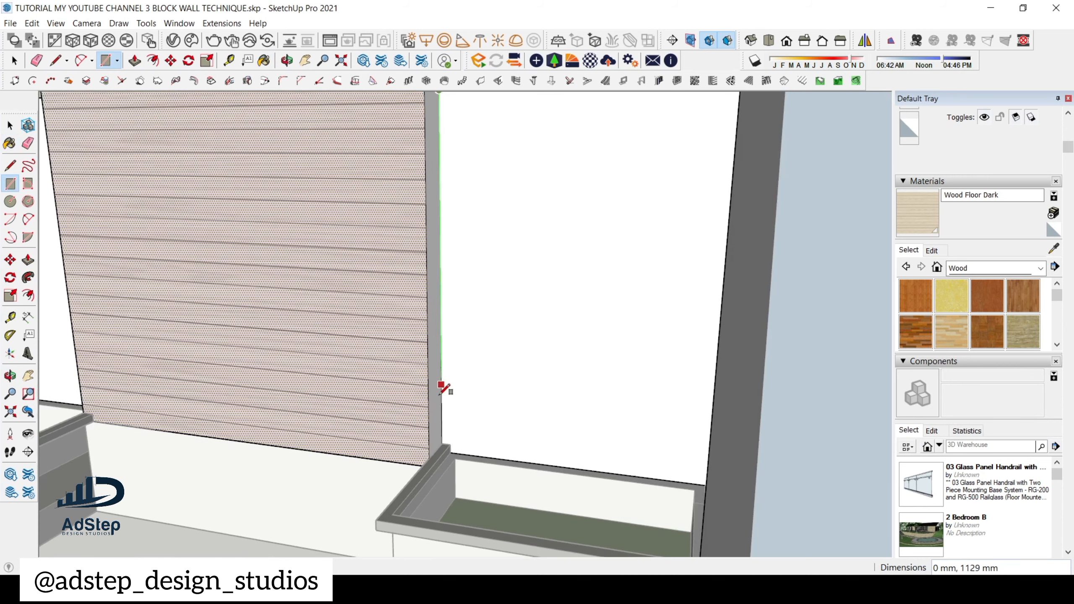
{"action": "left_click", "coordinate": [431, 457]}
{"action": "scroll", "coordinate": [433, 432], "scroll_direction": "down", "scroll_amount": 4}
{"action": "key", "text": "space"}
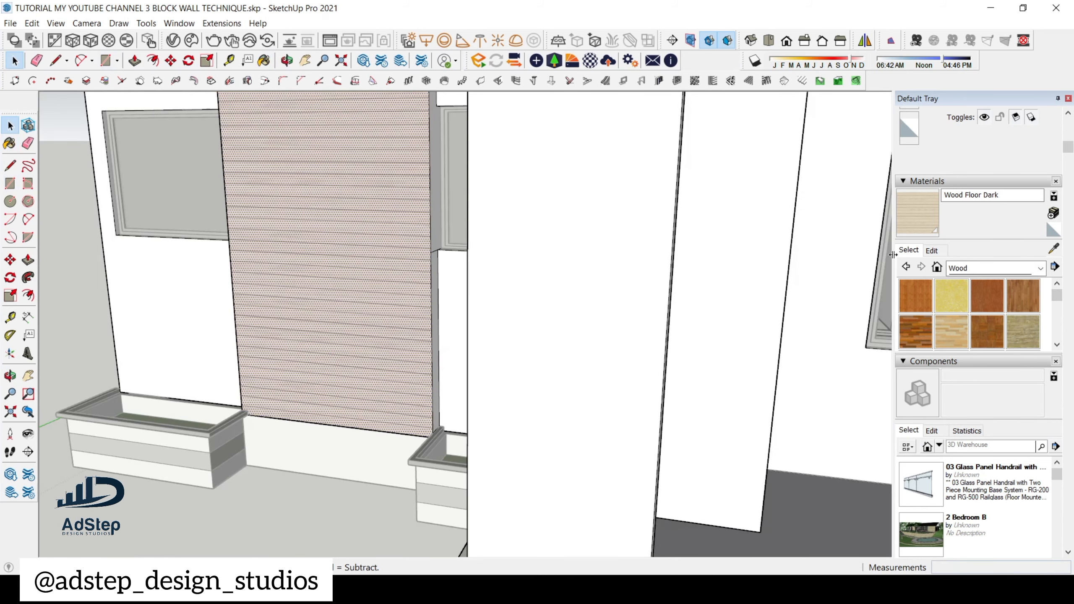
- Paint the strip of the side return below the window with Wood Floor Dark and close the wall group
{"action": "key", "text": "b"}
{"action": "left_click", "coordinate": [438, 357]}
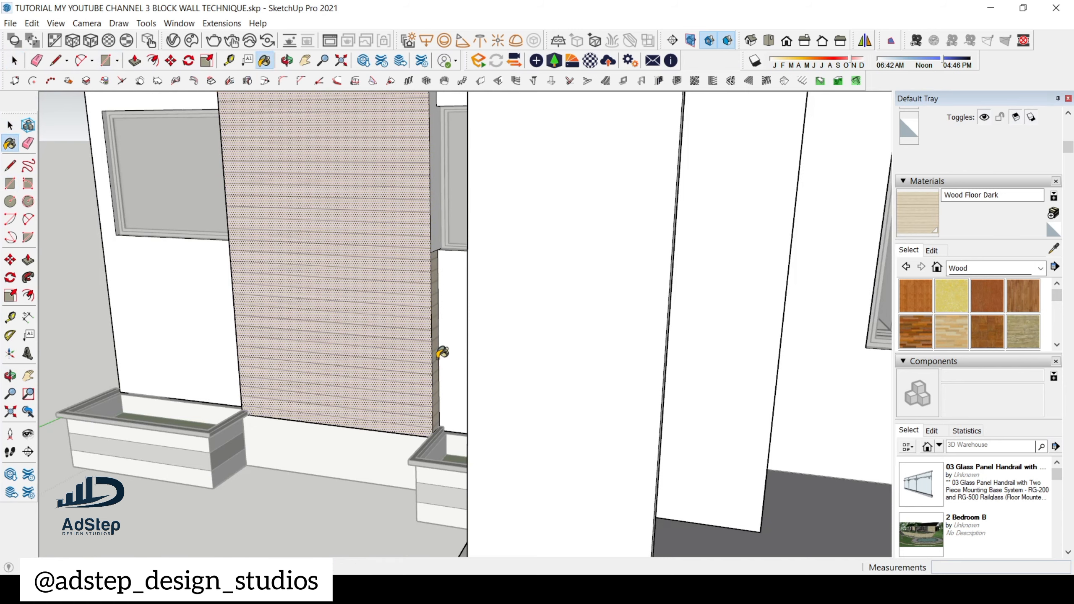
{"action": "scroll", "coordinate": [443, 342], "scroll_direction": "down", "scroll_amount": 10}
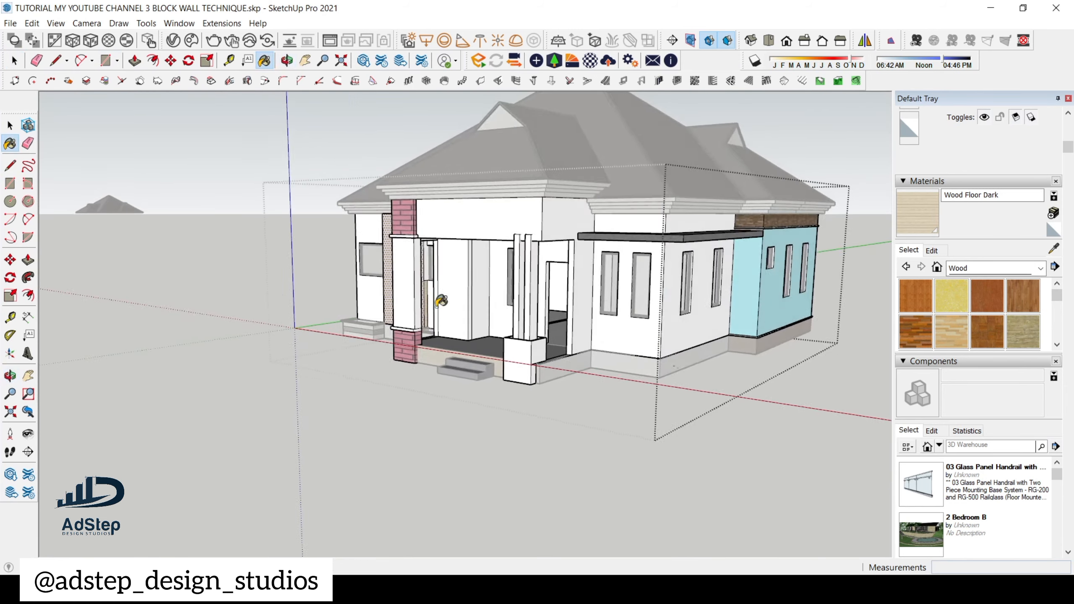
{"action": "middle_click_drag", "start_coordinate": [555, 305], "coordinate": [622, 312]}
{"action": "key", "text": "space"}
{"action": "left_click", "coordinate": [748, 320]}
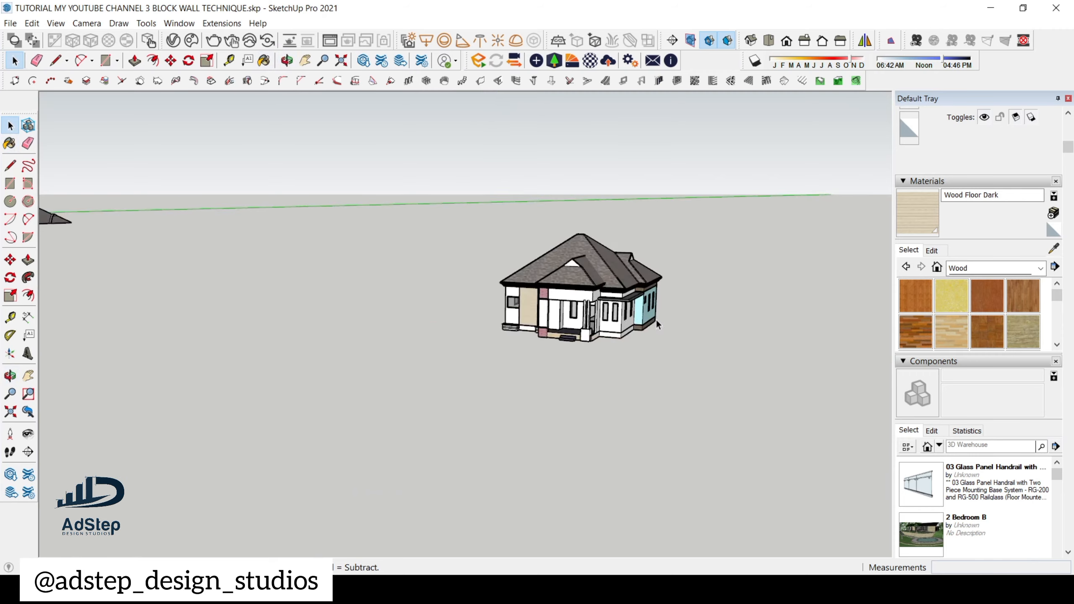
- Examine the house exterior from the front and both sides to review the wood cladding and the remaining unpainted walls
{"action": "scroll", "coordinate": [605, 267], "scroll_direction": "up", "scroll_amount": 5}
{"action": "middle_click_drag", "start_coordinate": [555, 323], "coordinate": [674, 254]}
{"action": "scroll", "coordinate": [537, 251], "scroll_direction": "up", "scroll_amount": 1}
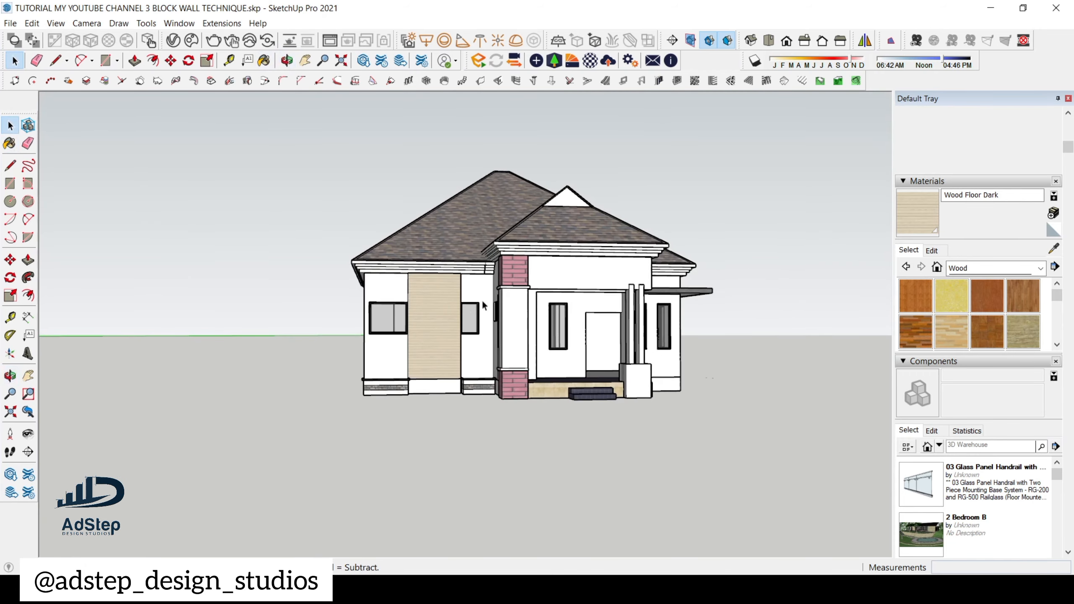
{"action": "scroll", "coordinate": [487, 307], "scroll_direction": "down", "scroll_amount": 3}
{"action": "middle_click_drag", "start_coordinate": [489, 312], "coordinate": [596, 319]}
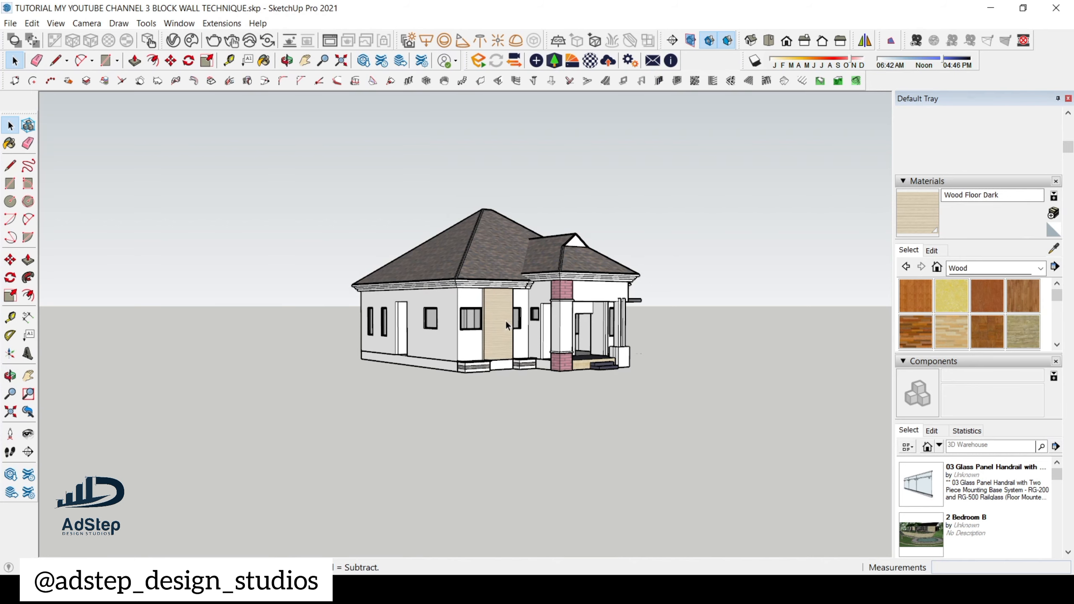
{"action": "middle_click_drag", "start_coordinate": [506, 320], "coordinate": [442, 375]}
{"action": "scroll", "coordinate": [502, 368], "scroll_direction": "up", "scroll_amount": 6}
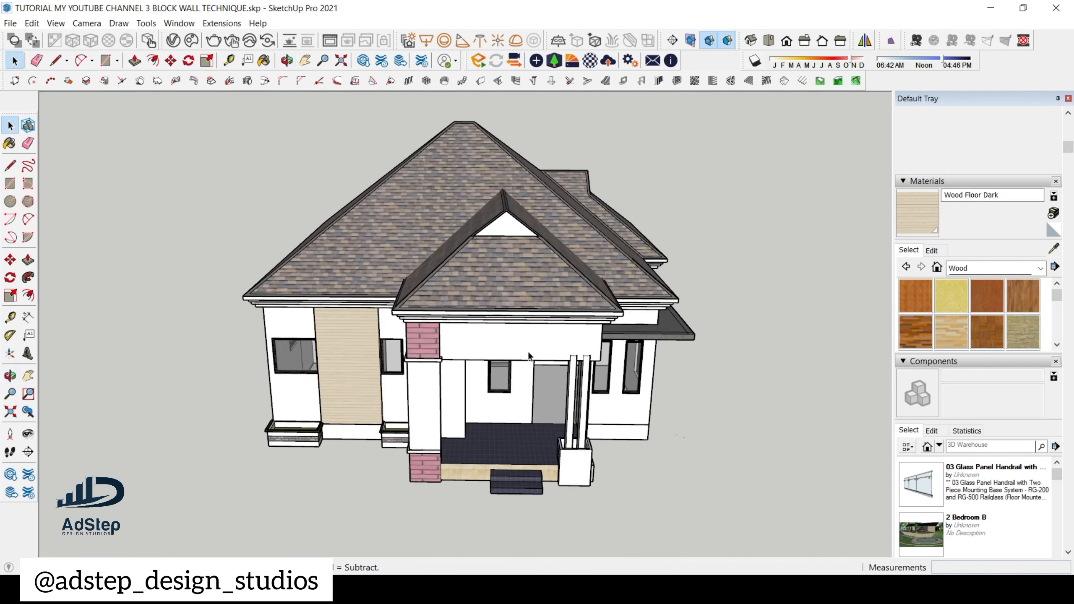
{"action": "middle_click_drag", "start_coordinate": [504, 387], "coordinate": [370, 317]}
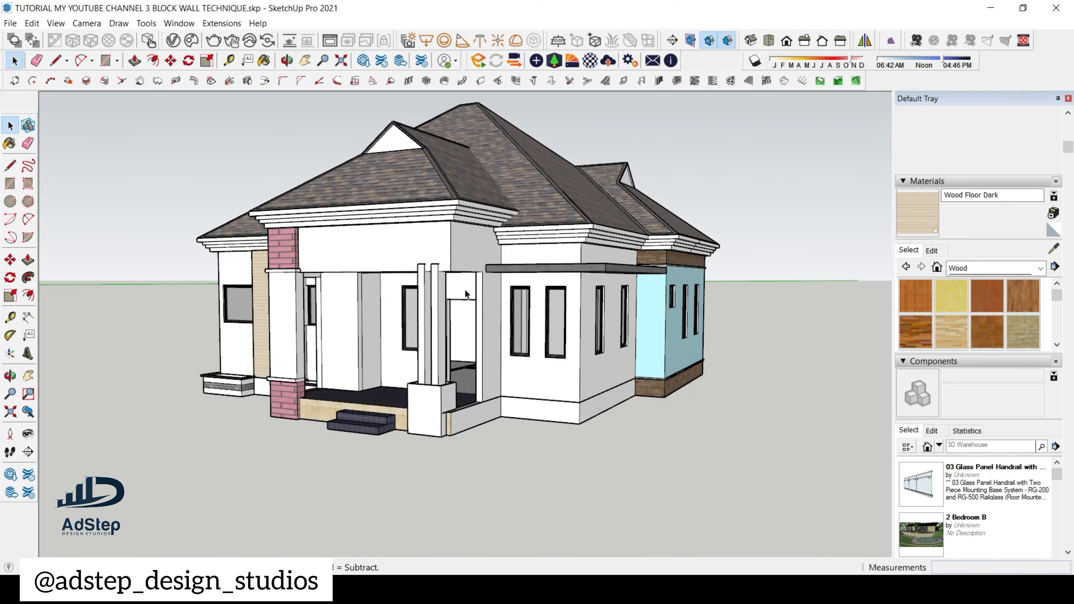
{"action": "scroll", "coordinate": [457, 328], "scroll_direction": "up", "scroll_amount": 1}
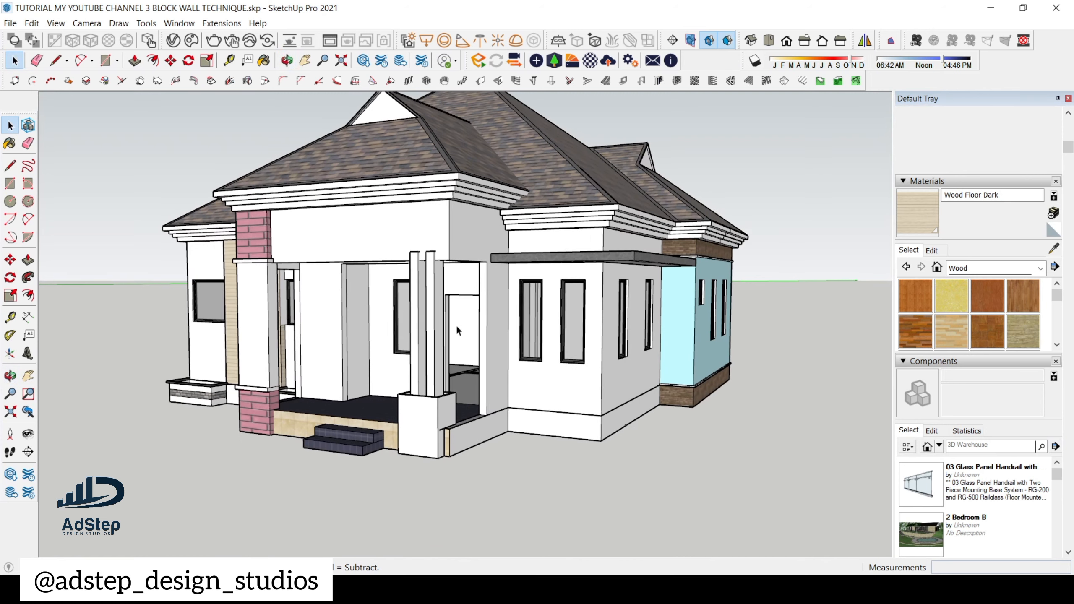
{"action": "scroll", "coordinate": [542, 341], "scroll_direction": "down", "scroll_amount": 1}
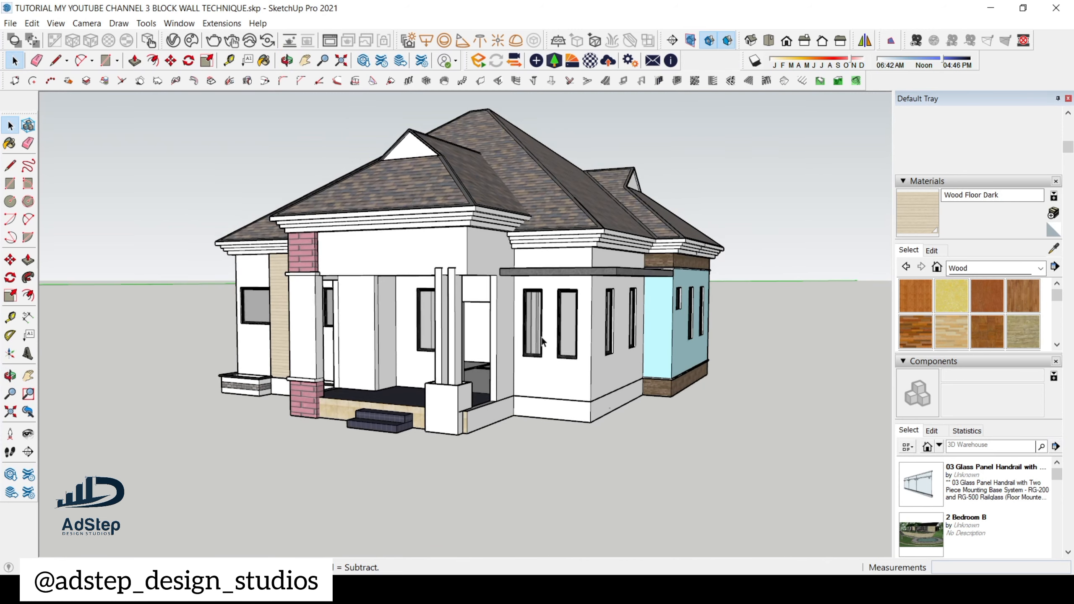
{"action": "scroll", "coordinate": [543, 342], "scroll_direction": "down", "scroll_amount": 3}
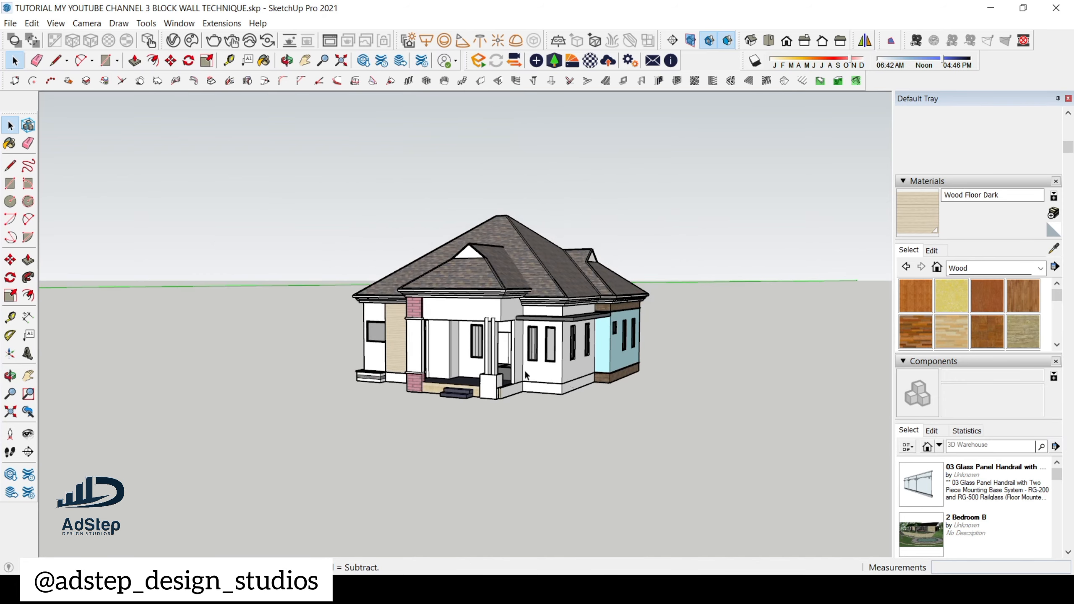
{"action": "scroll", "coordinate": [455, 324], "scroll_direction": "up", "scroll_amount": 2}
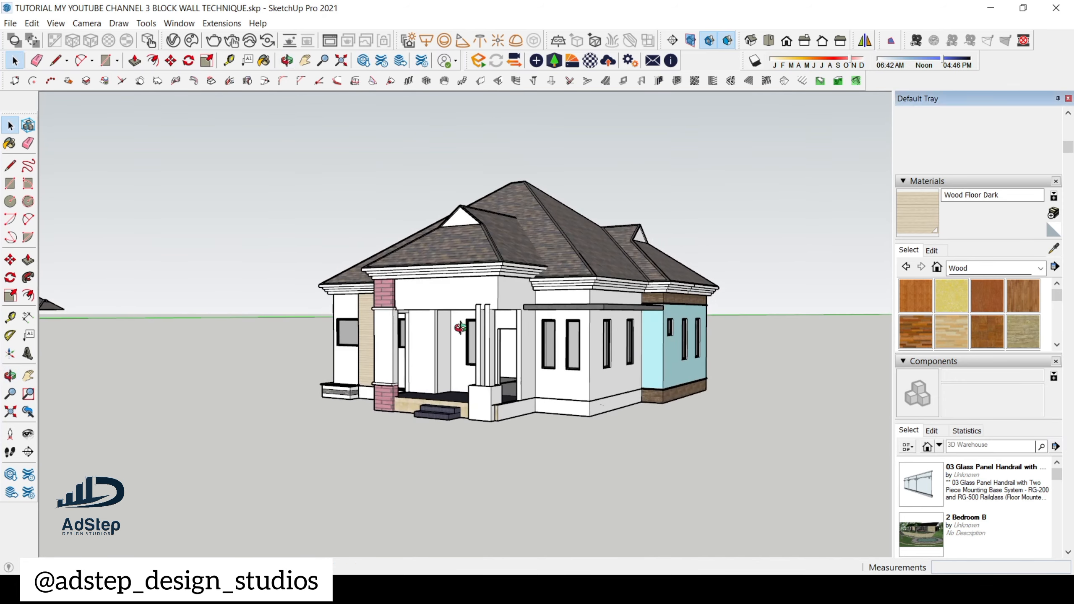
{"action": "middle_click_drag", "start_coordinate": [469, 332], "coordinate": [426, 355]}
{"action": "scroll", "coordinate": [479, 322], "scroll_direction": "up", "scroll_amount": 2}
{"action": "scroll", "coordinate": [594, 349], "scroll_direction": "down", "scroll_amount": 2}
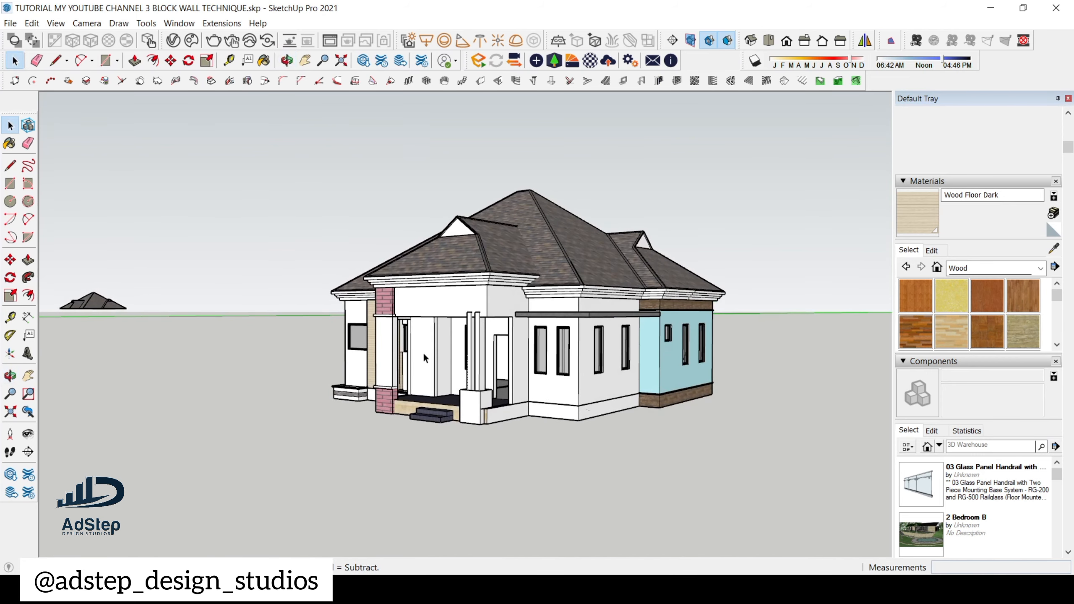